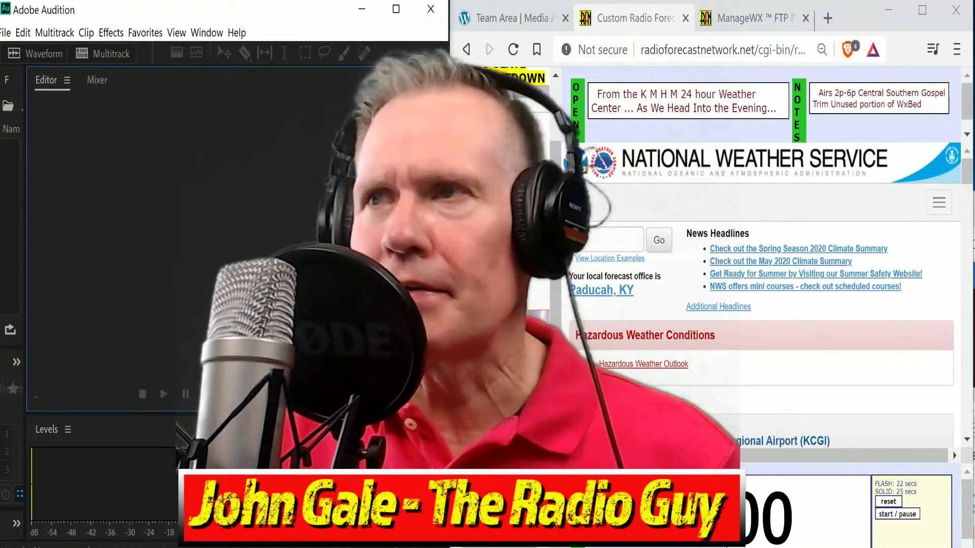
Switch to the Facebook live video of The Radio Guy and change the interacting identity from the page to the personal profile
key("alt+Tab")
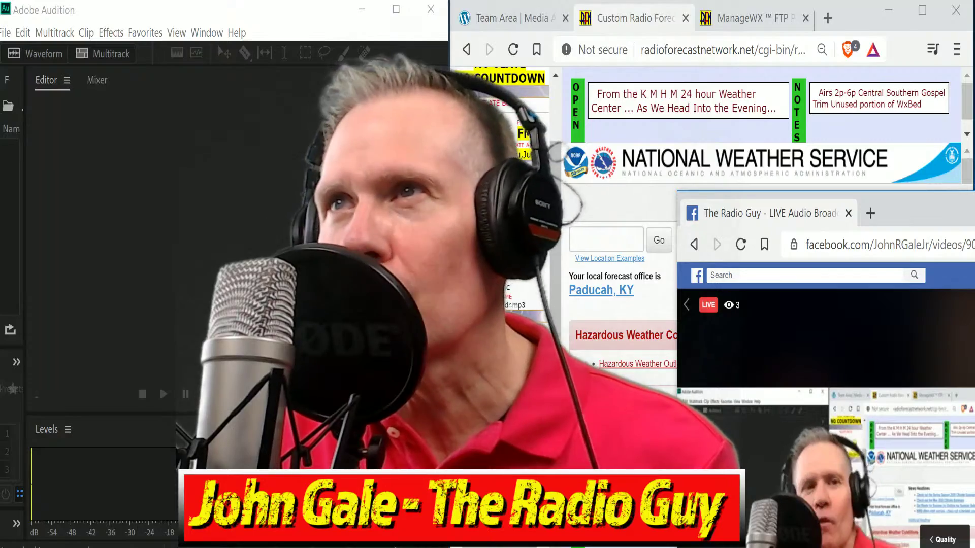
left_click_drag(914, 213, 863, 19)
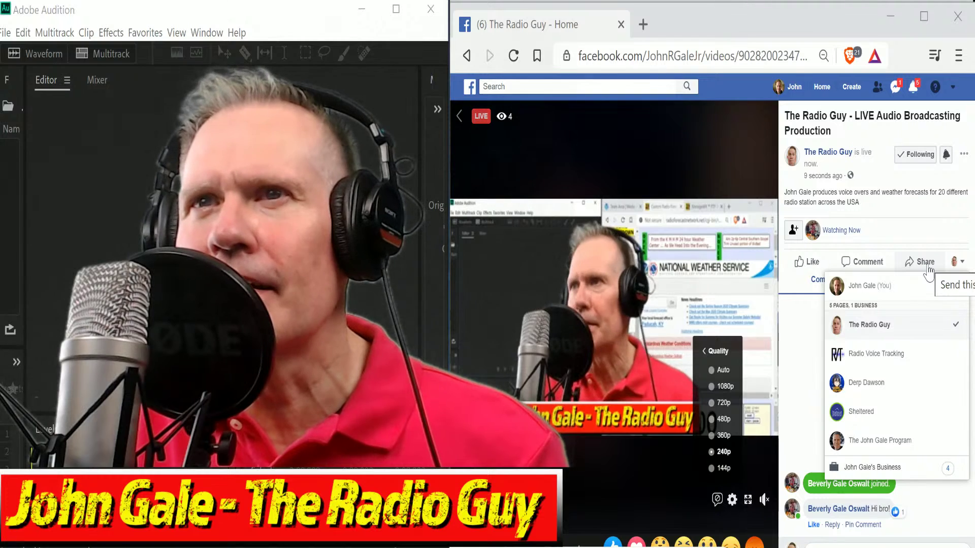
left_click(960, 266)
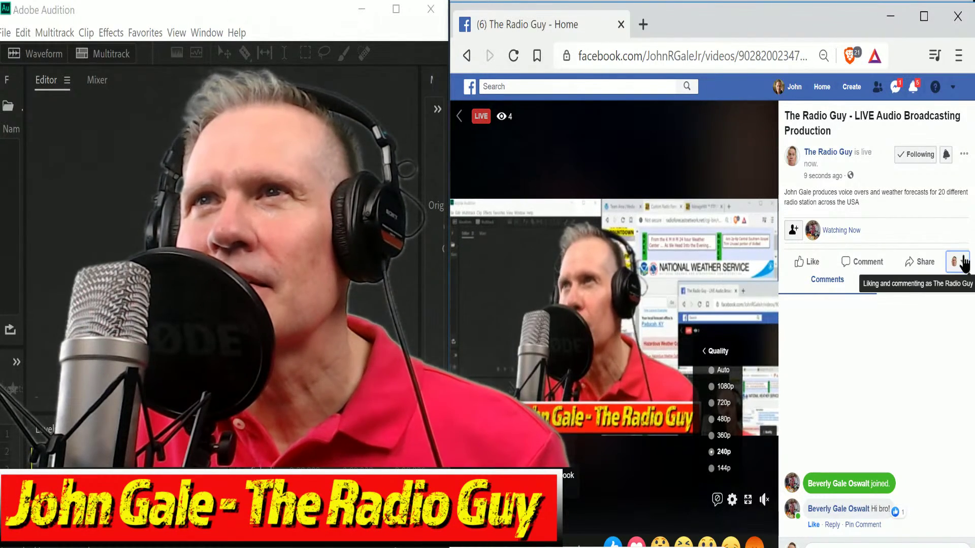
left_click(963, 265)
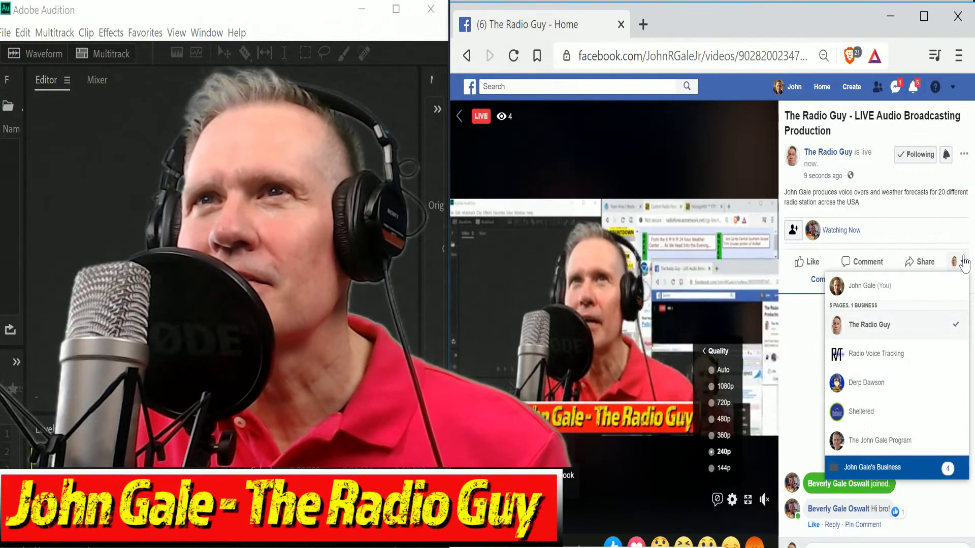
left_click(885, 294)
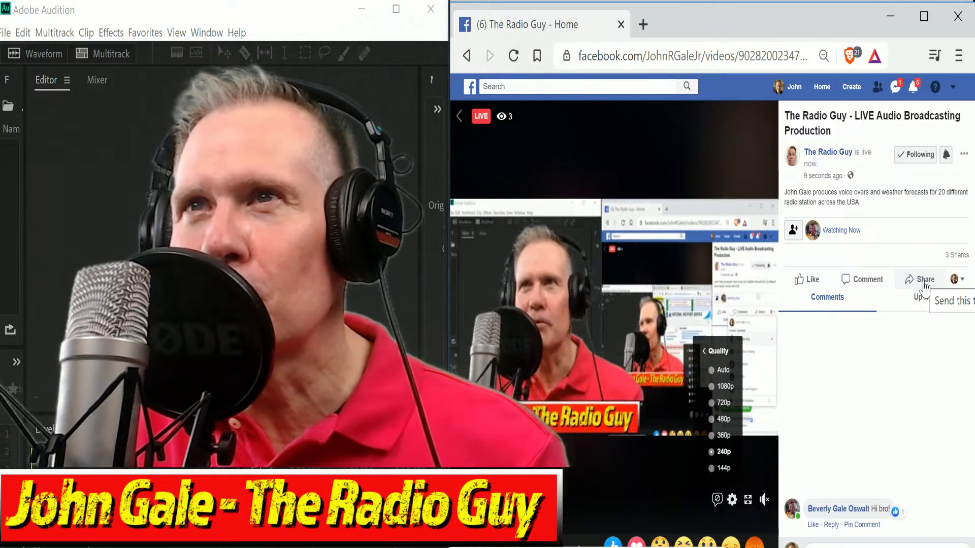
Start sharing the live video as a post in a group, ready for the group name
left_click(923, 281)
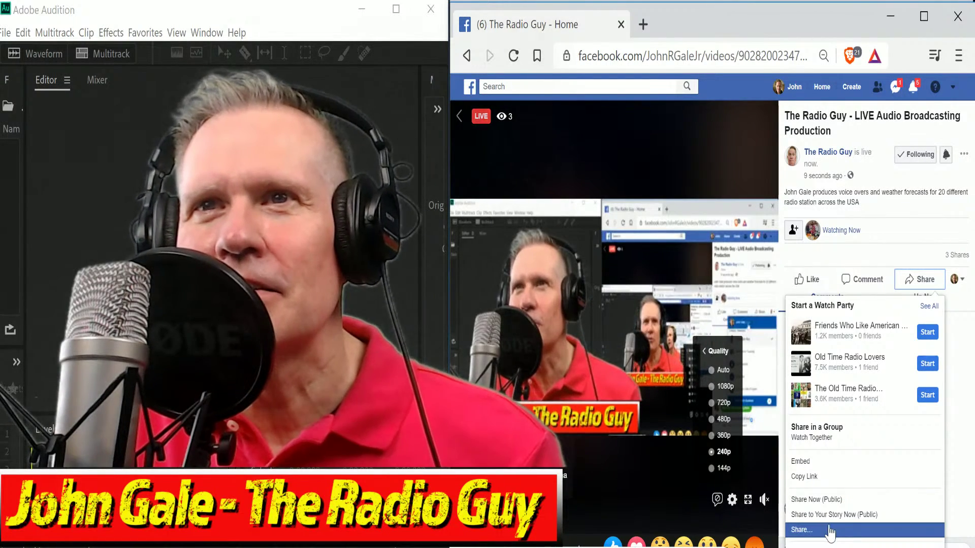
left_click(801, 530)
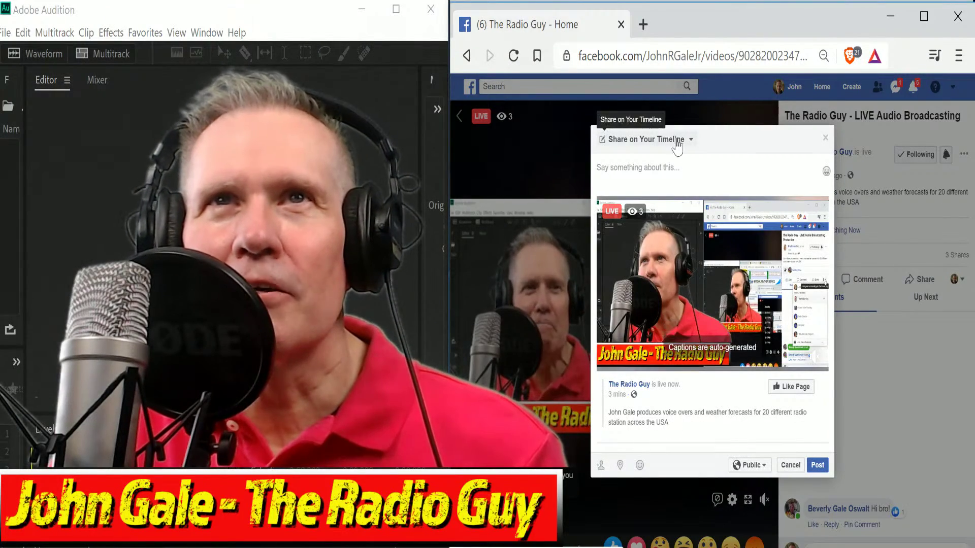
left_click(689, 141)
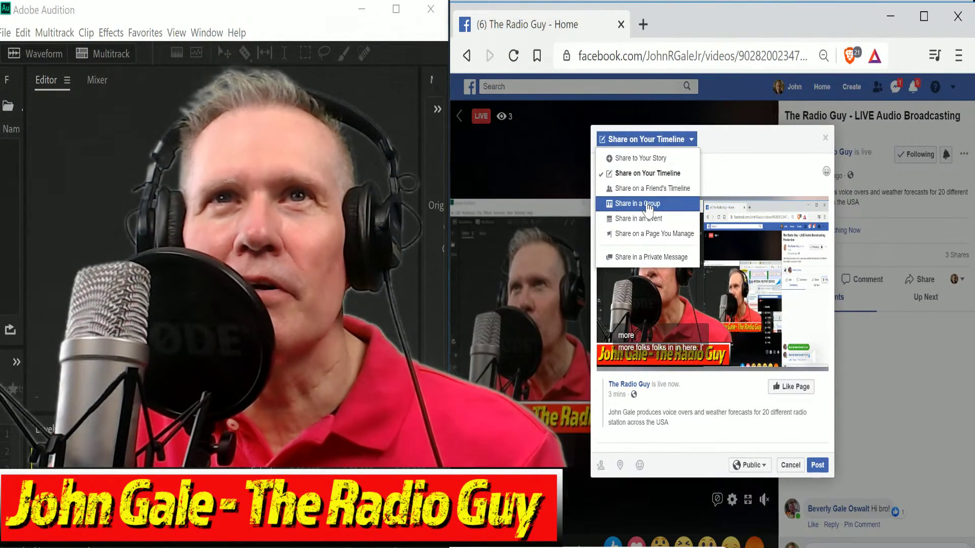
left_click(645, 203)
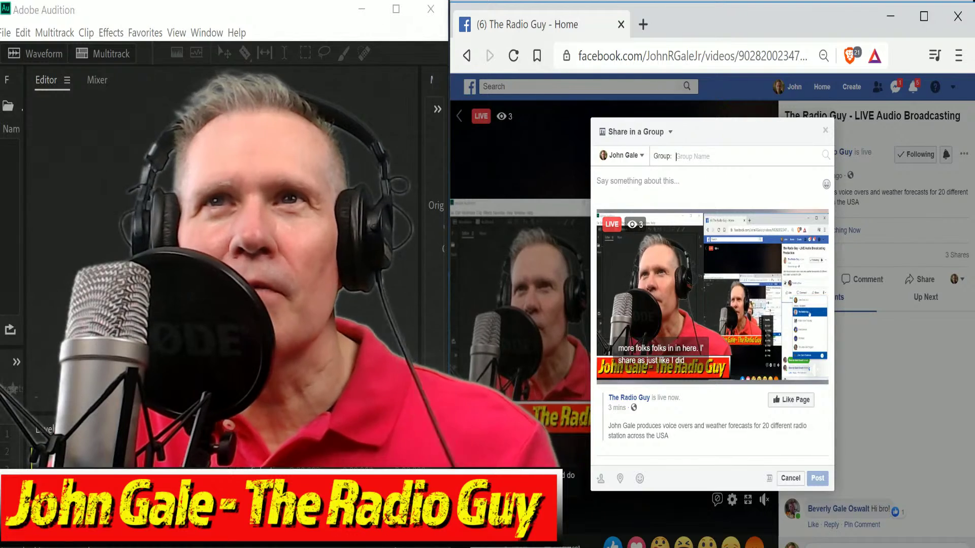
left_click(763, 151)
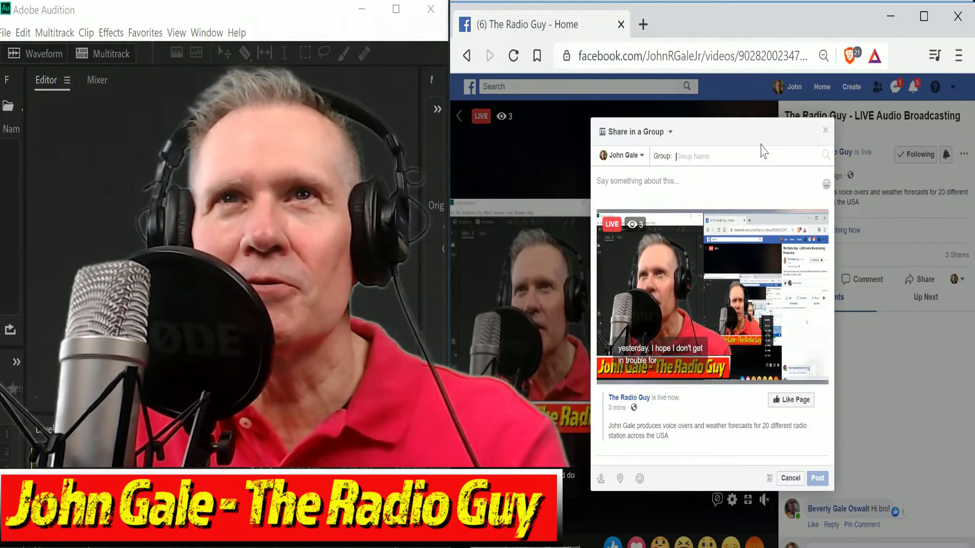
type("radio")
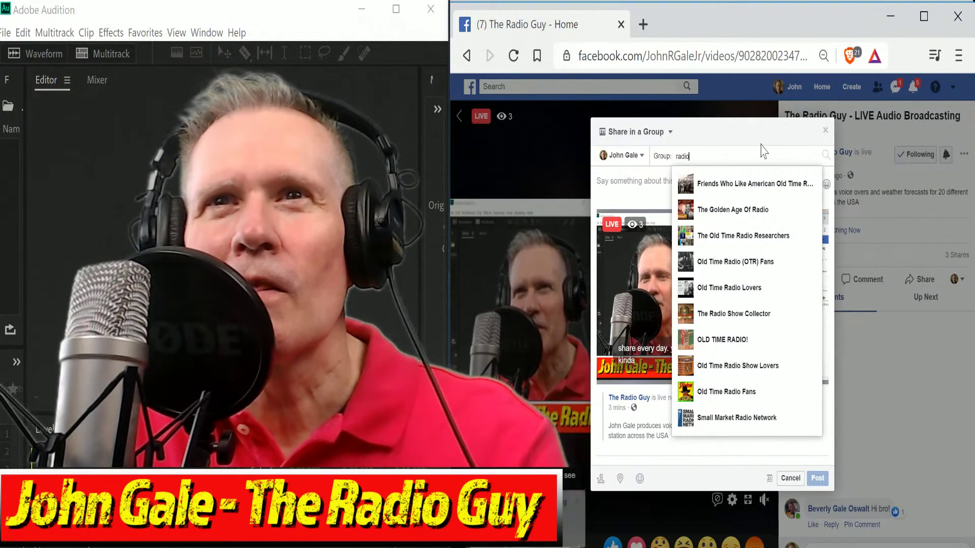
key("BackSpace")
key("BackSpace")
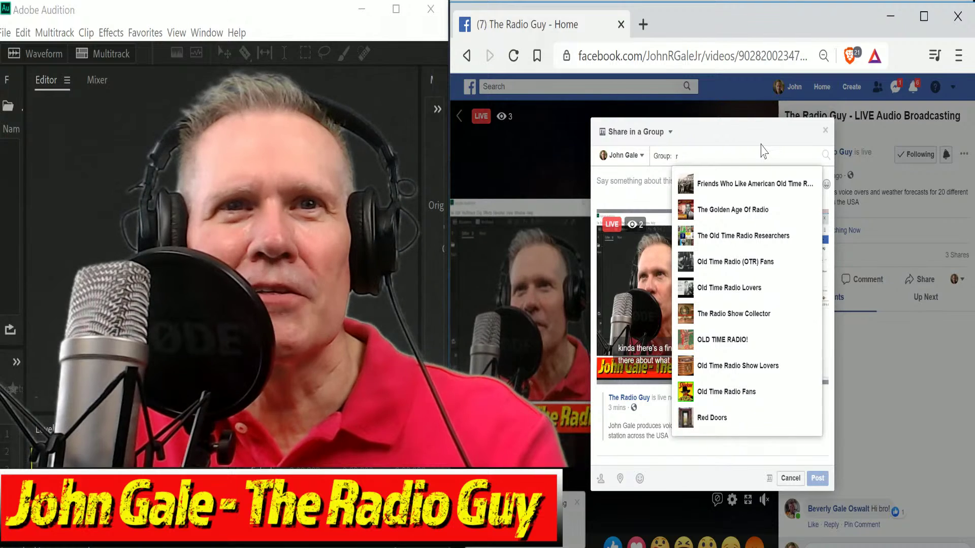
type("radio")
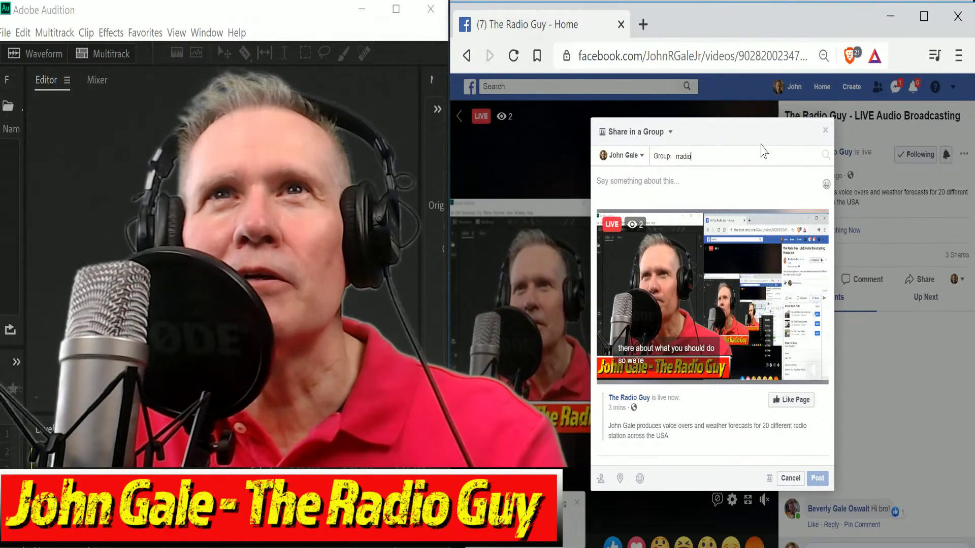
key("BackSpace")
key("BackSpace")
key("BackSpace")
key("BackSpace")
type("ima")
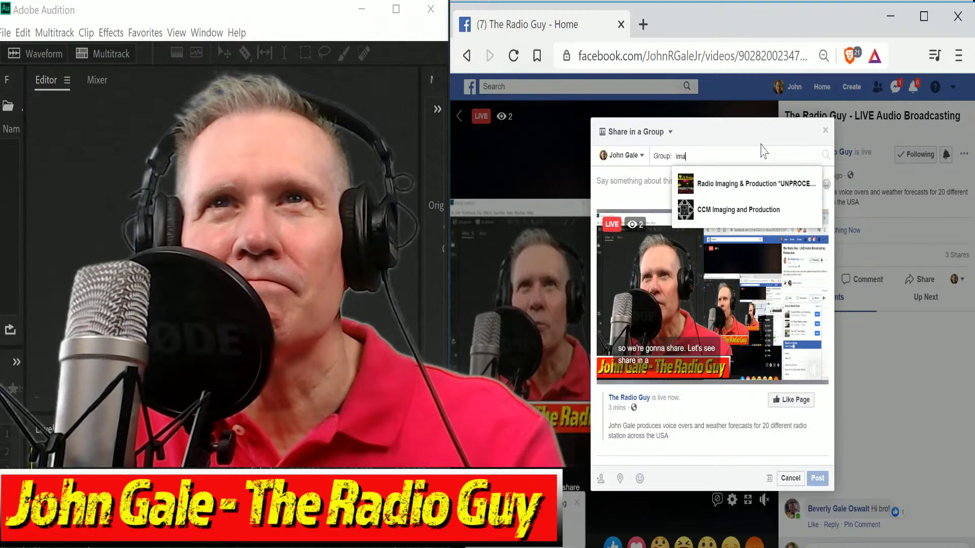
key("BackSpace")
key("BackSpace")
key("BackSpace")
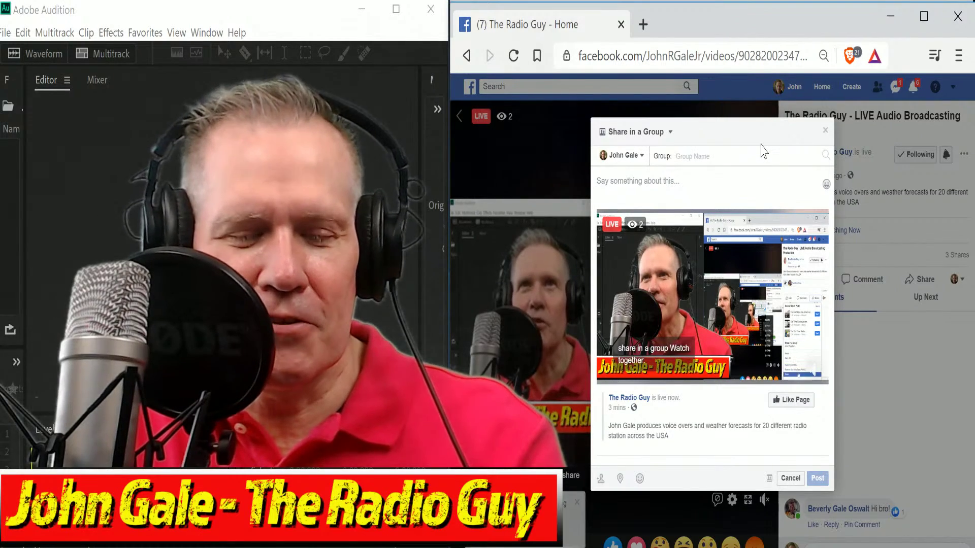
Choose the Radio Jingles and Airchecks group and write the message "Join us now for live Radio Production"
type("jingle")
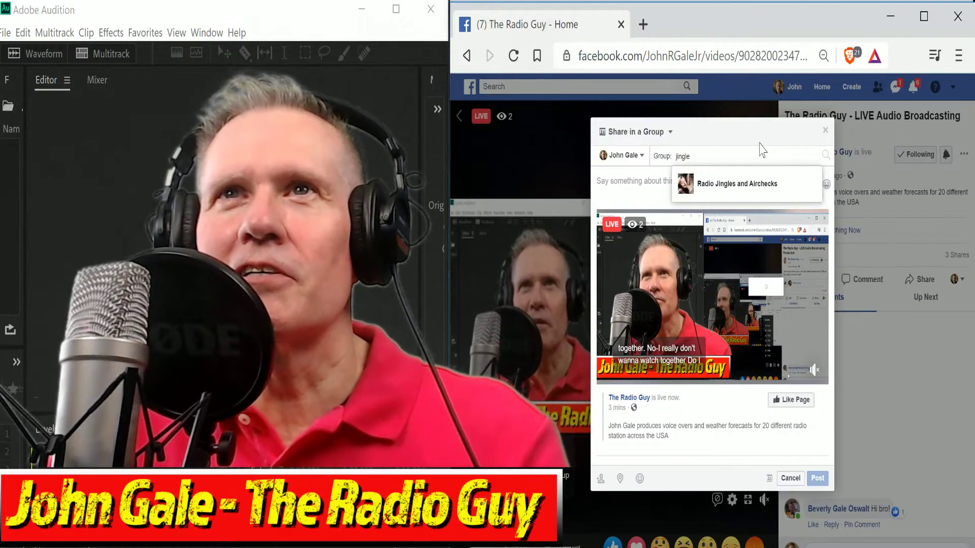
left_click(730, 200)
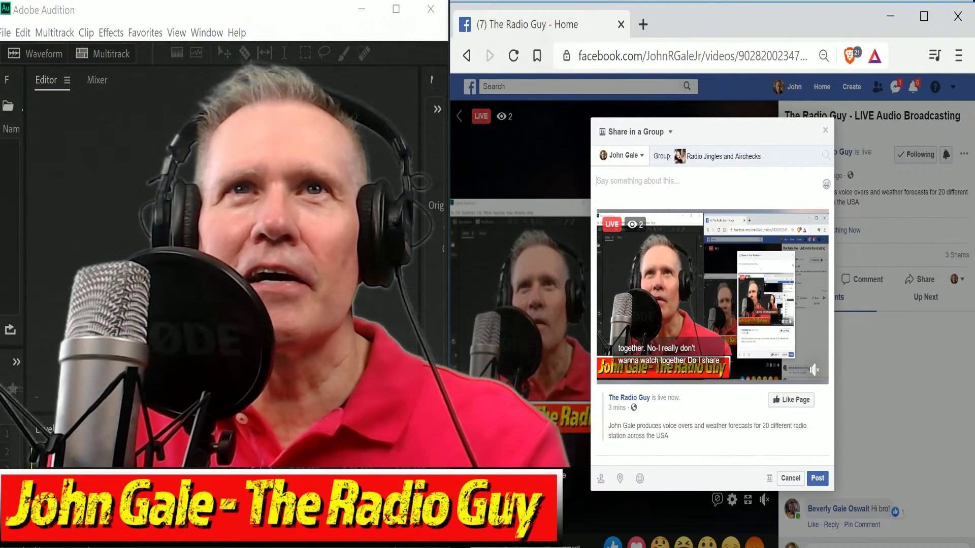
type("Join")
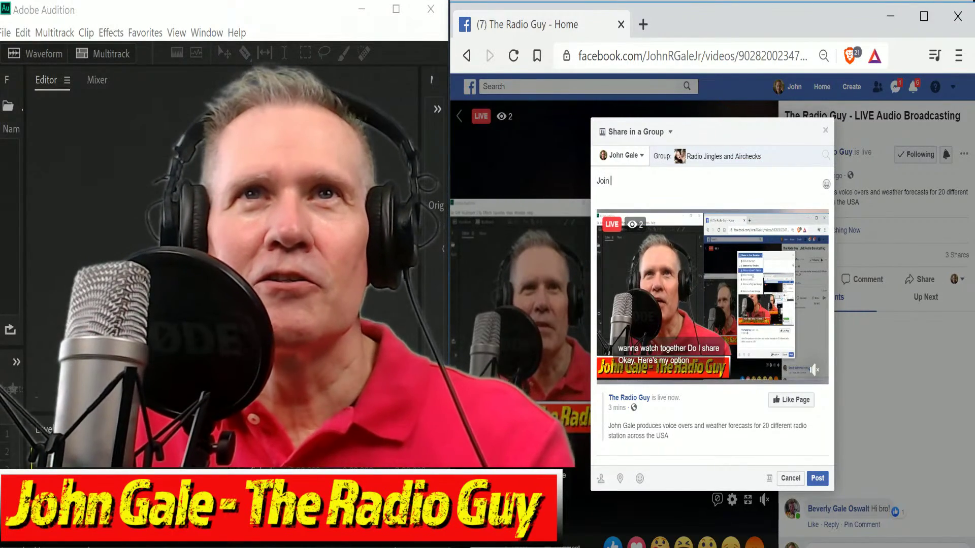
type(" us now for")
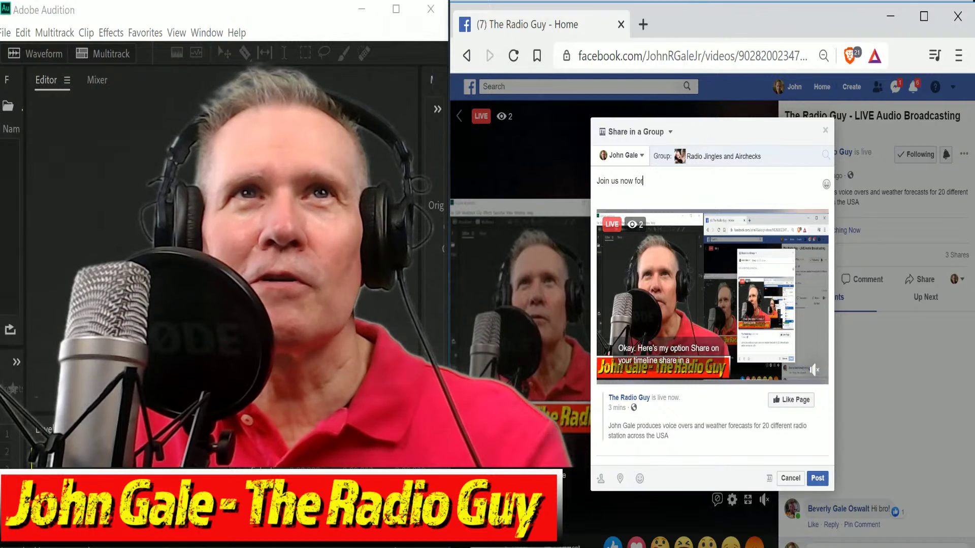
type(" live")
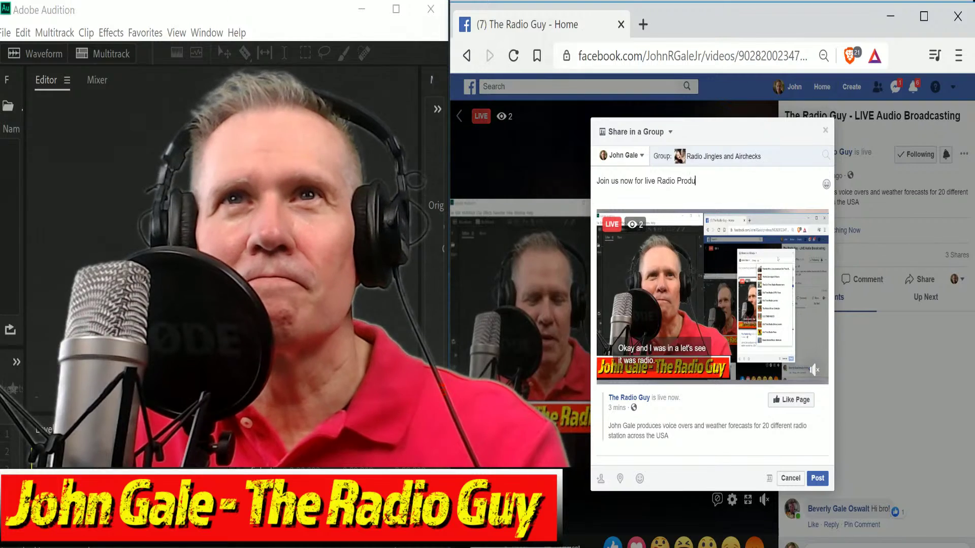
type("Radio Production")
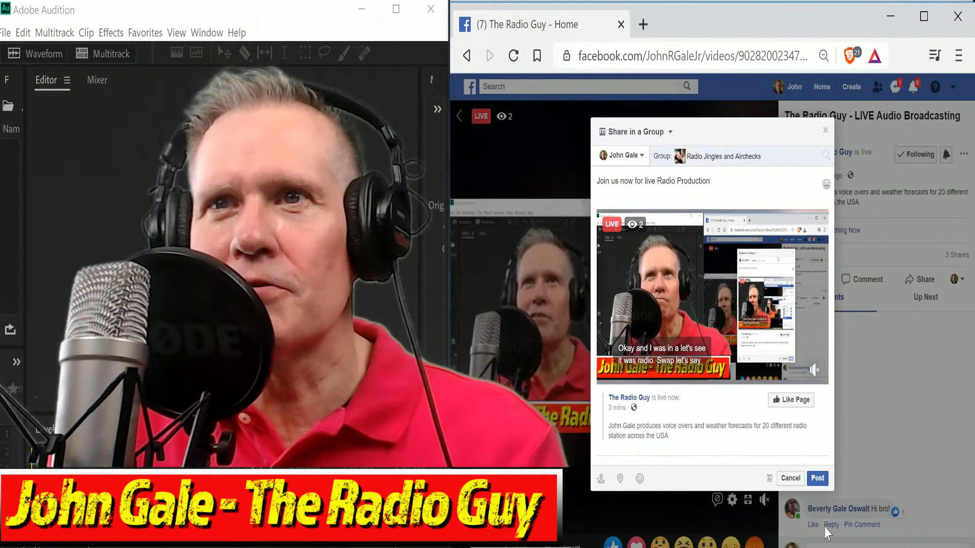
Post the share to the group and move the Facebook window away to reveal the weather forecast page
left_click(818, 478)
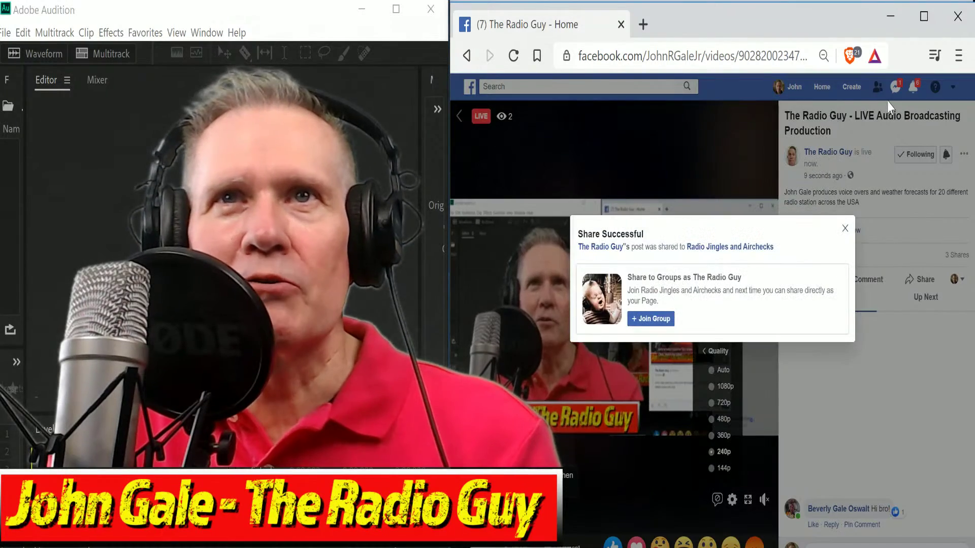
left_click(845, 229)
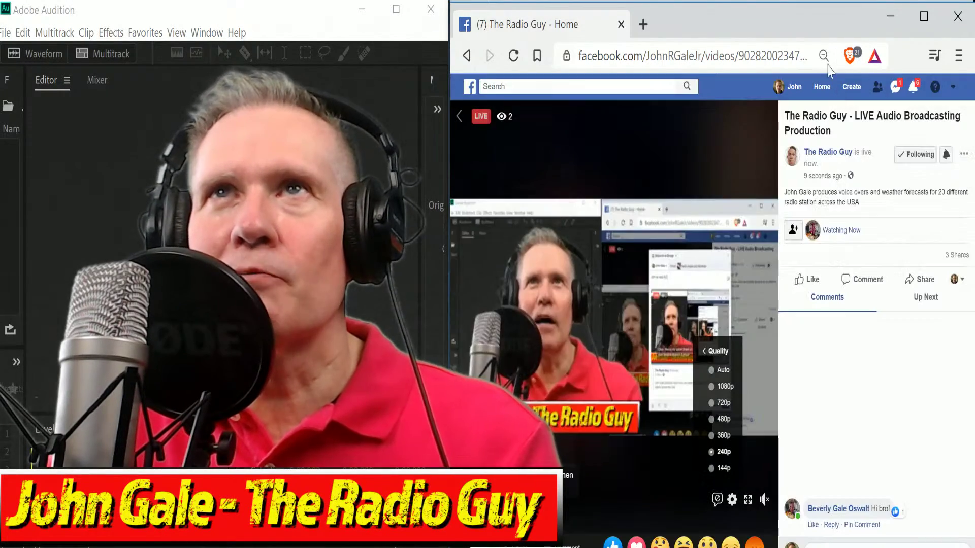
key("alt+Tab")
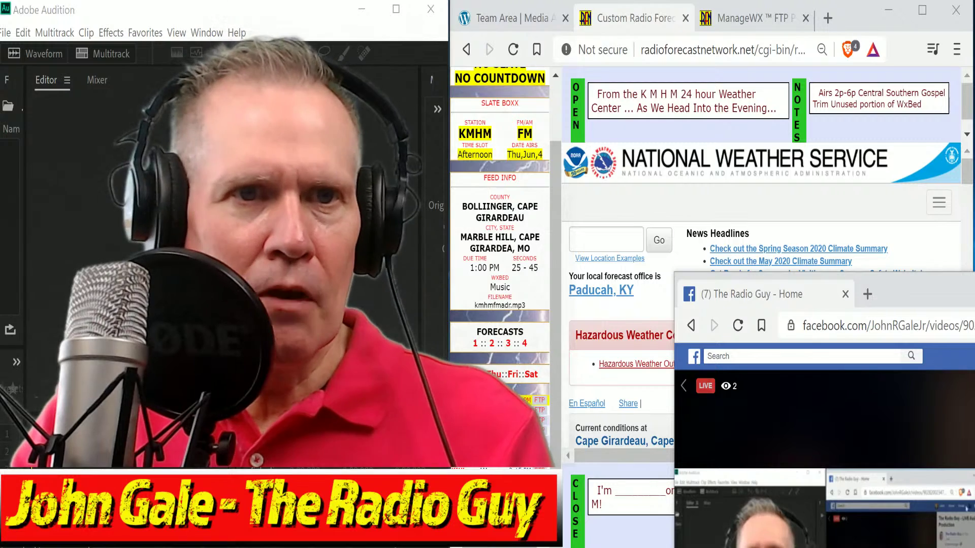
left_click(894, 207)
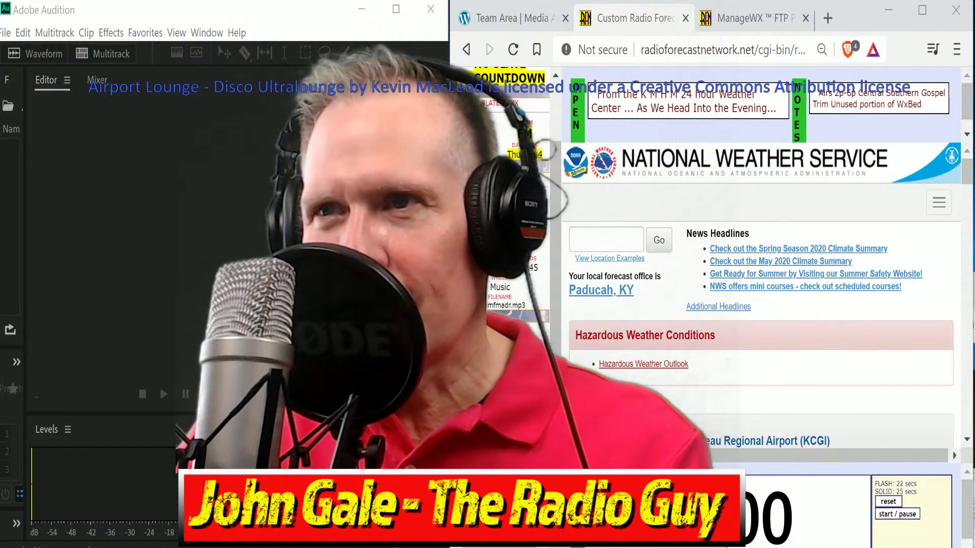
Bring the live-streaming software window into view to check the broadcast and move it back off screen
left_click_drag(761, 547, 762, 308)
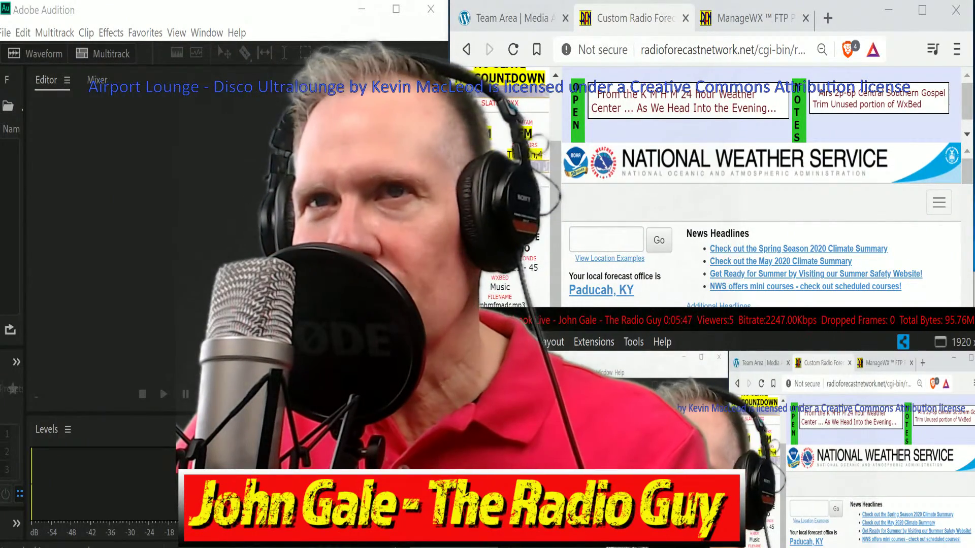
key("alt+Tab")
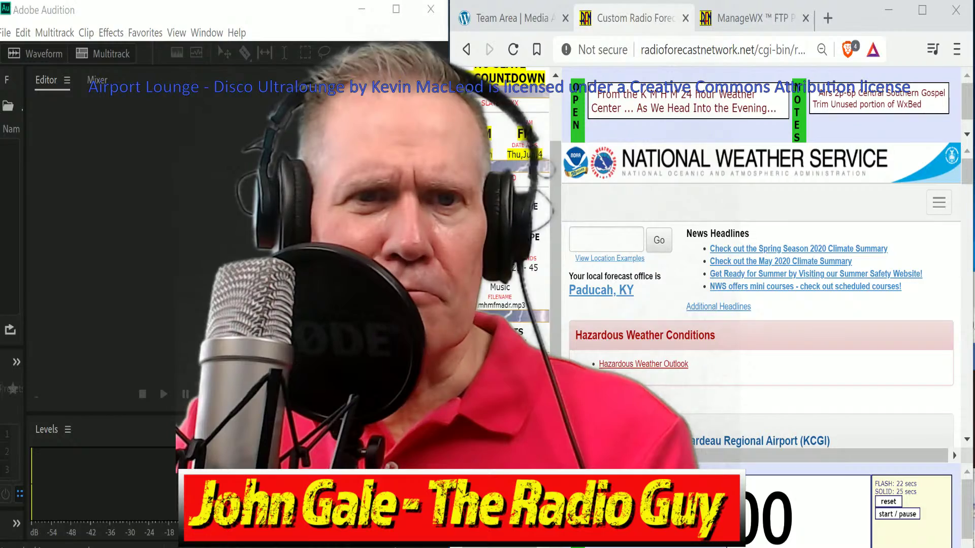
key("alt+Tab")
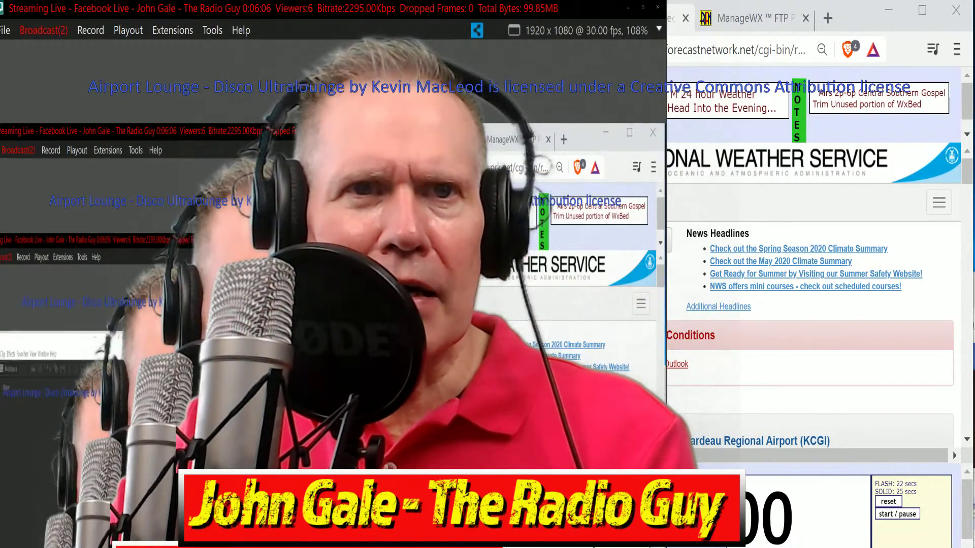
left_click_drag(611, 3, 611, 545)
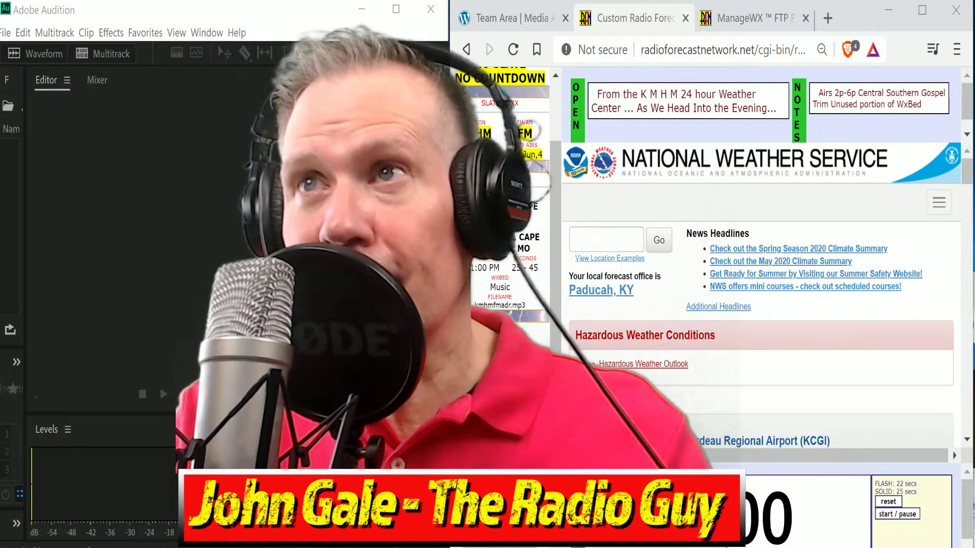
Return to the National Weather Service page and show its topographic forecast map around Marble Hill
left_click(973, 301)
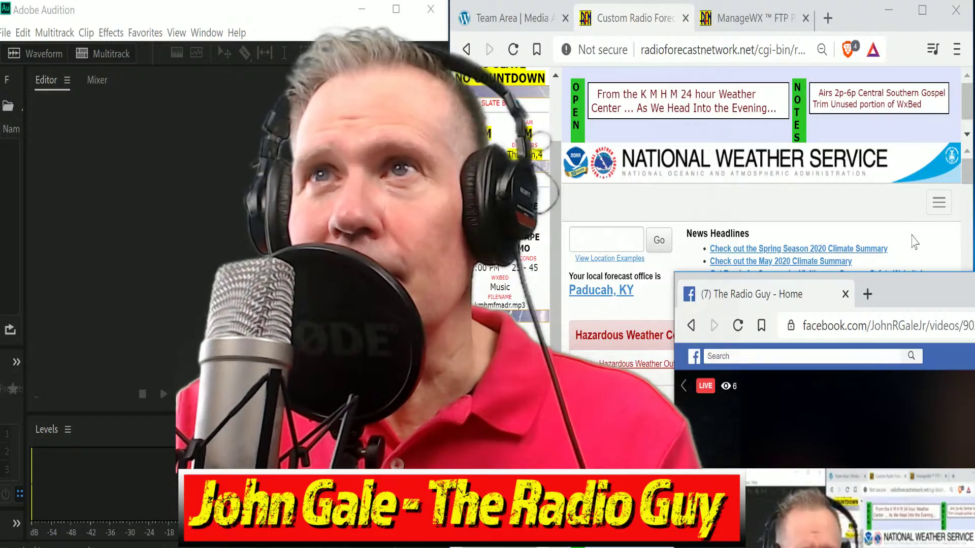
left_click(966, 225)
scroll(966, 226, "down", 10)
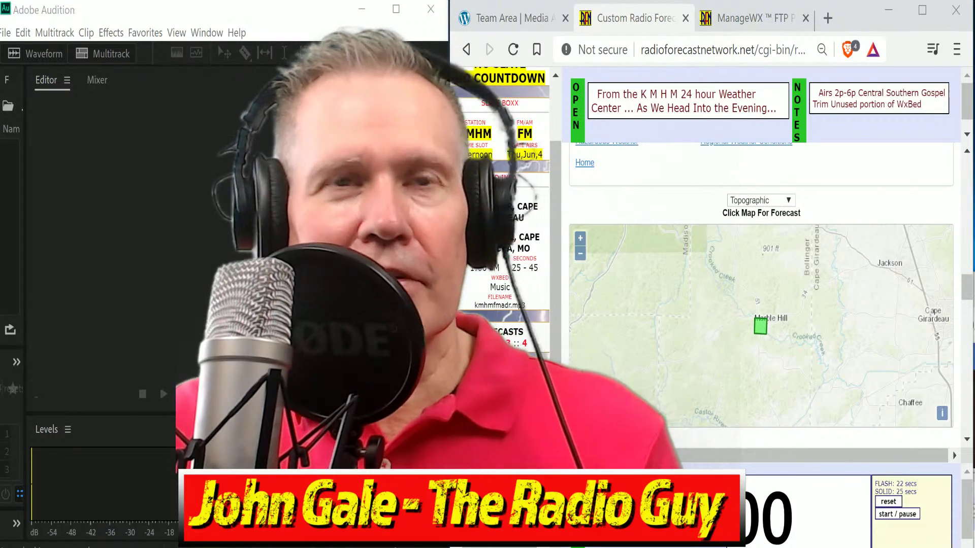
Create a new multitrack session in Audition from the KMHM WX template
left_click(6, 33)
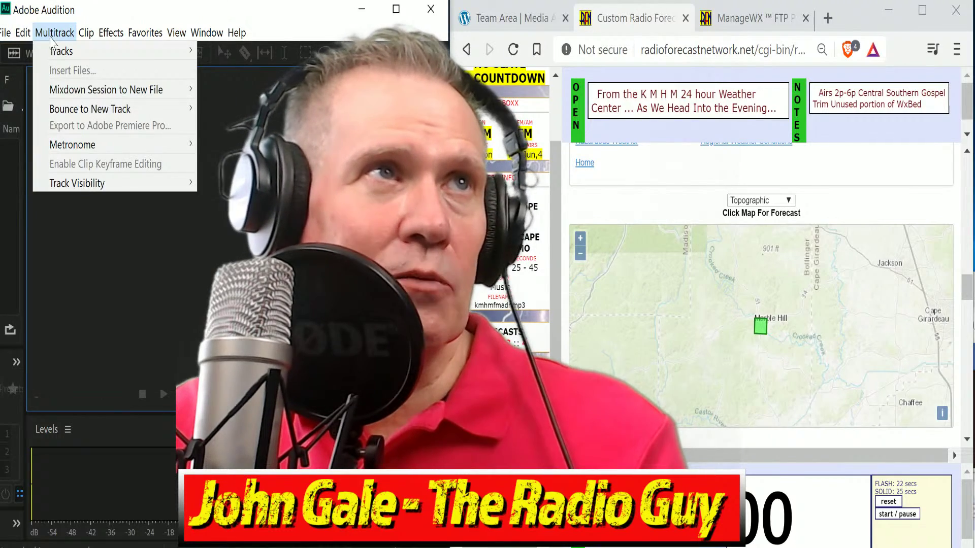
left_click(110, 50)
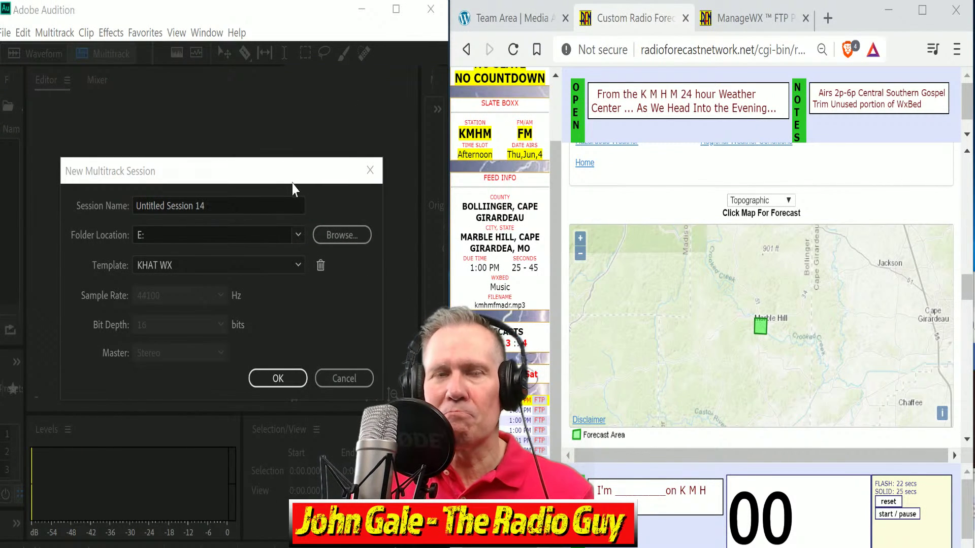
left_click(294, 270)
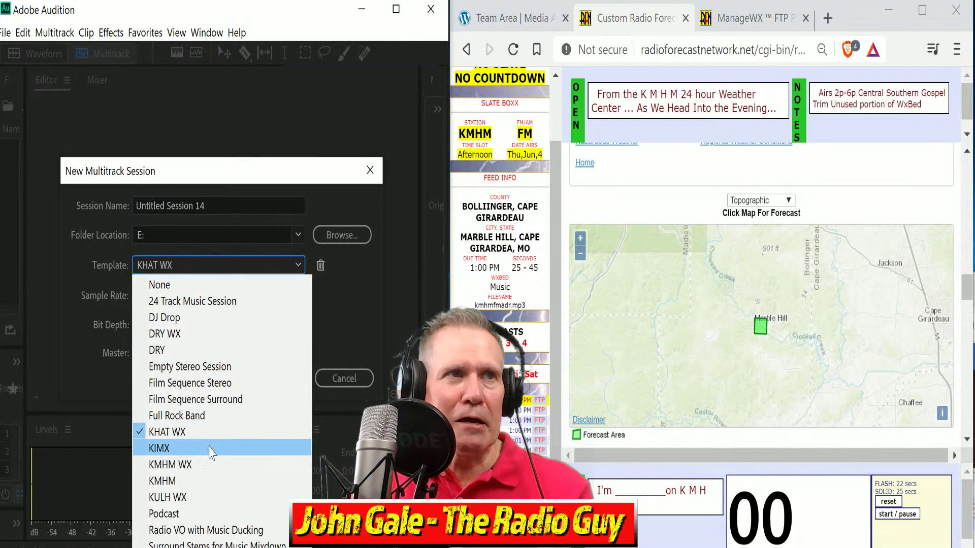
left_click(176, 465)
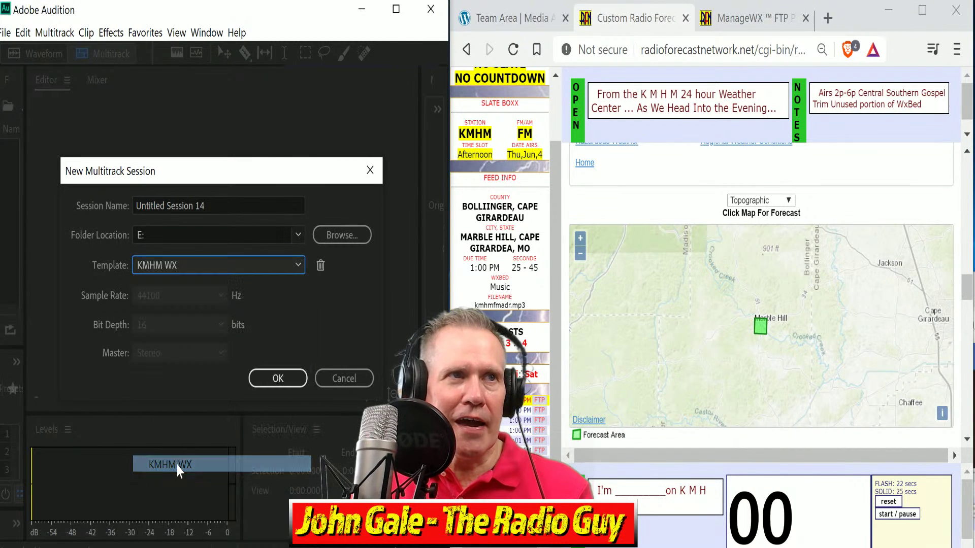
left_click(280, 381)
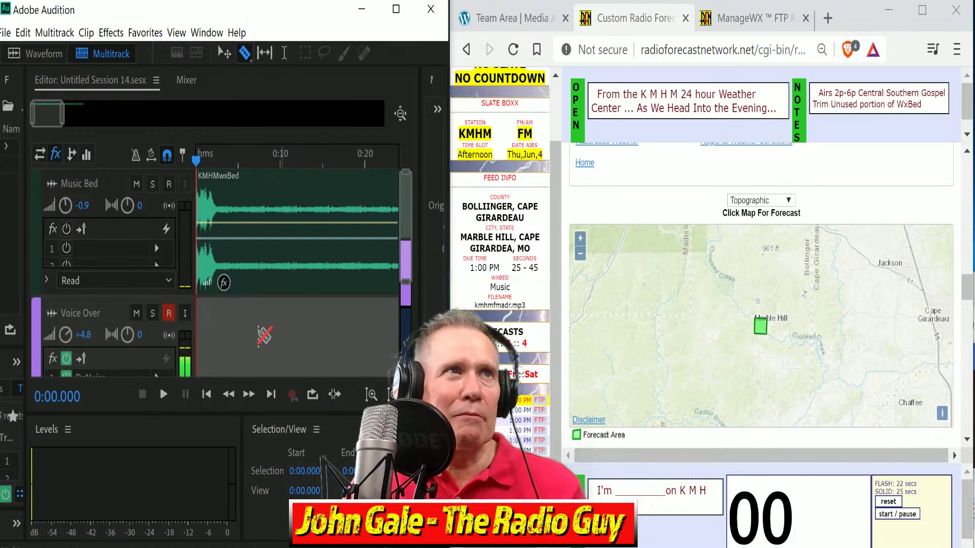
Mute the Music Bed track and enlarge the editor area and tracks to show the Voice Over effects rack
left_click(137, 185)
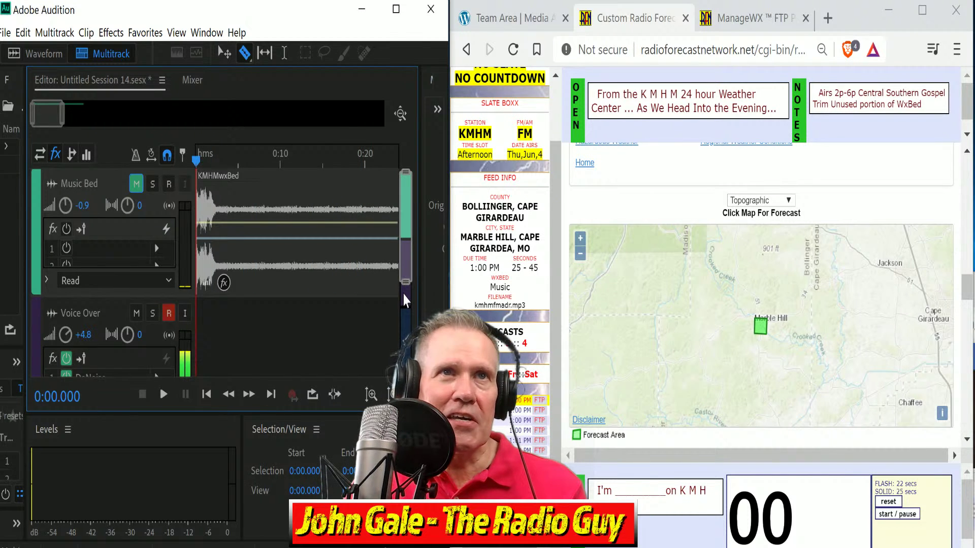
left_click_drag(406, 281, 412, 249)
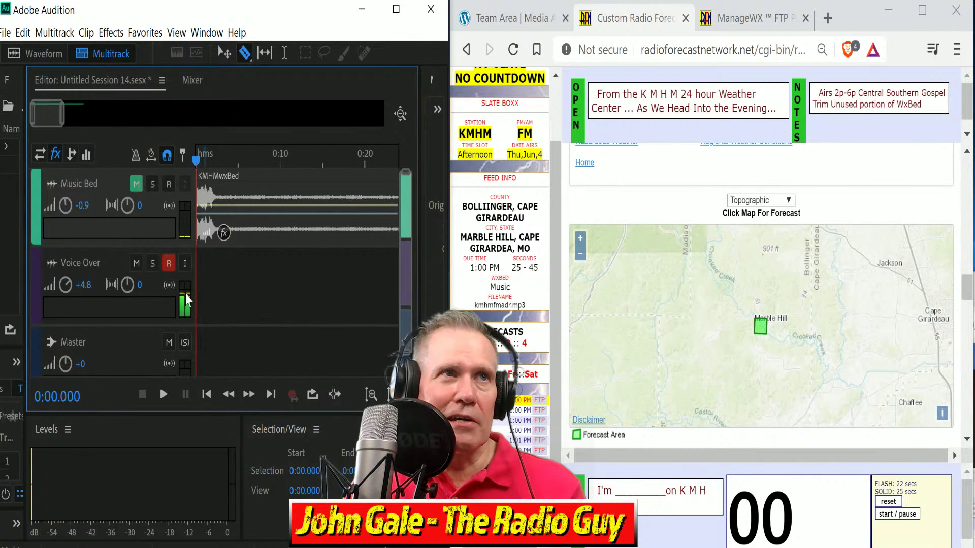
scroll(409, 331, "down", 1)
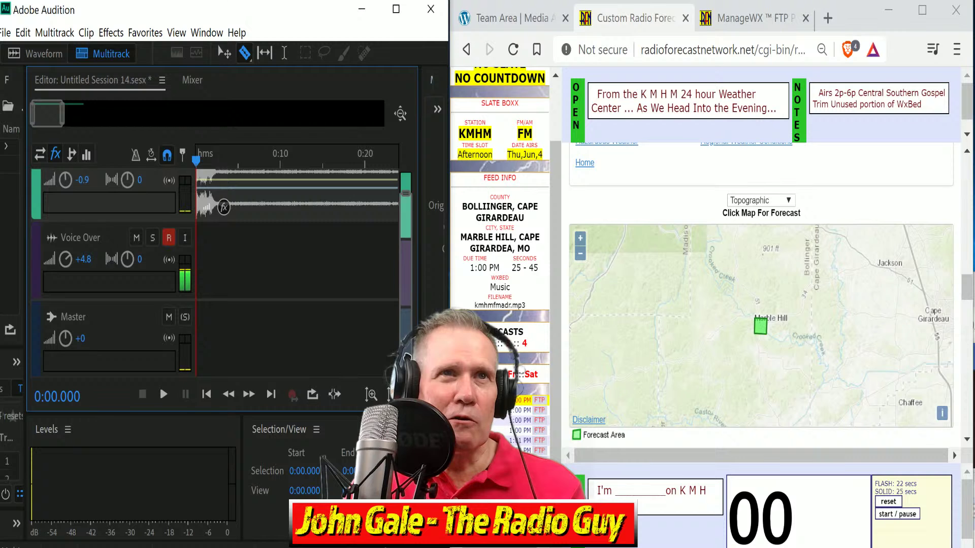
left_click_drag(407, 307, 407, 297)
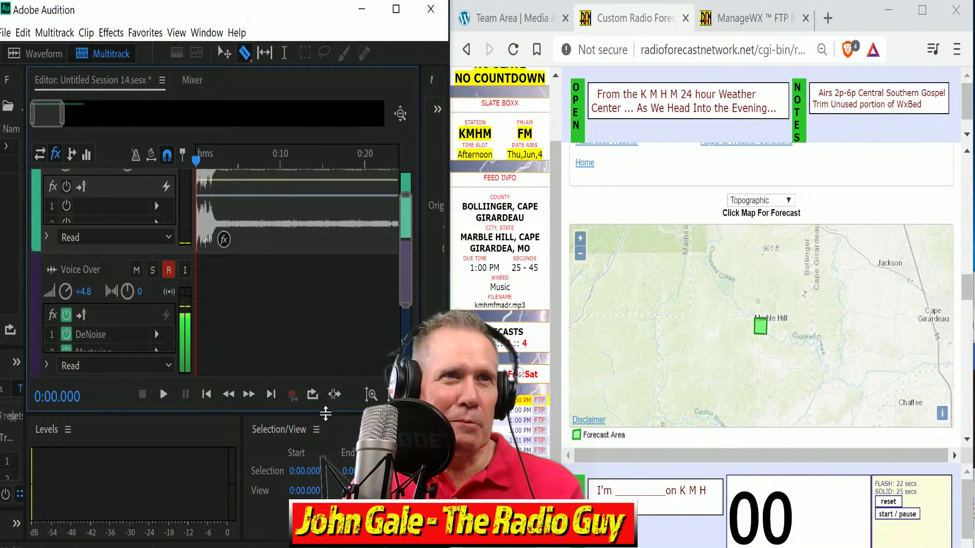
left_click_drag(322, 413, 322, 507)
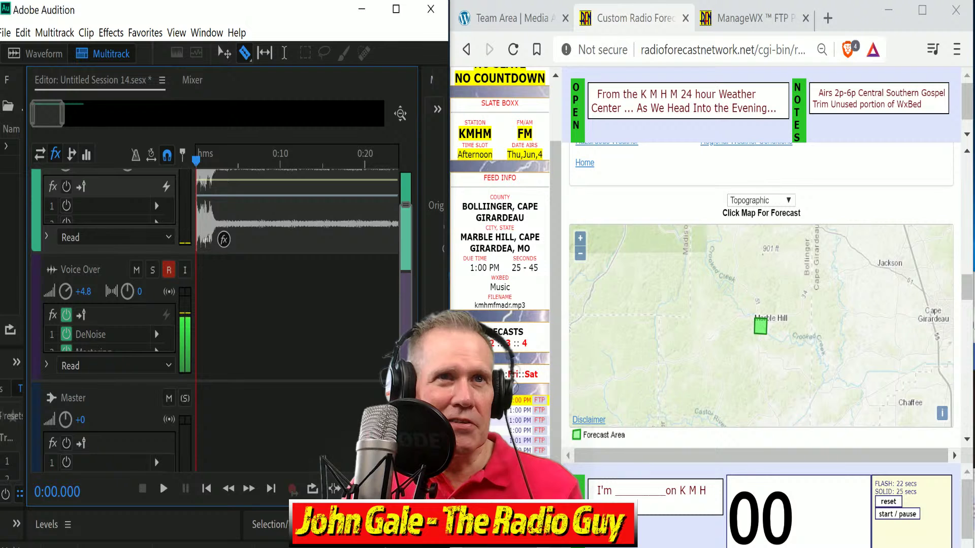
left_click_drag(406, 442, 406, 369)
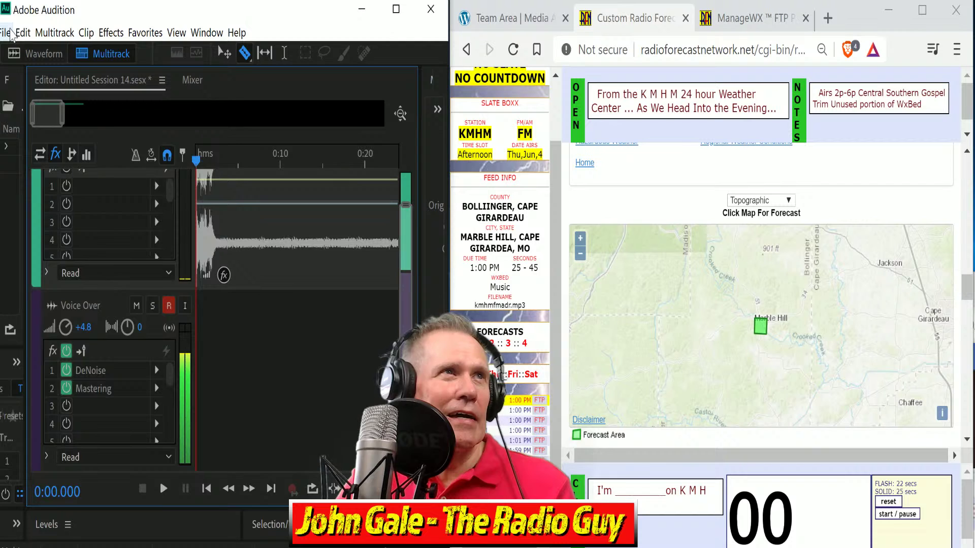
Close all files without saving and create a fresh multitrack session from the KMHM WX template
left_click(7, 32)
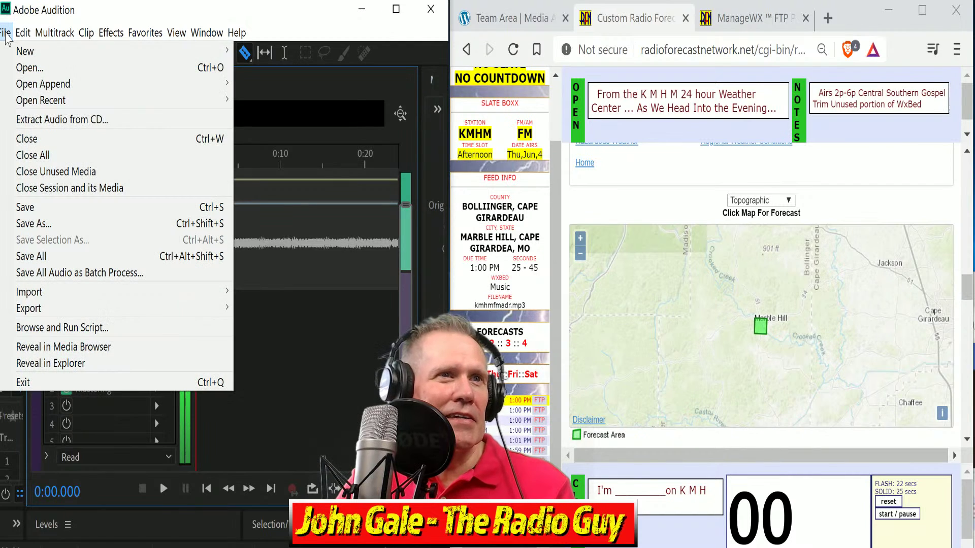
left_click(59, 155)
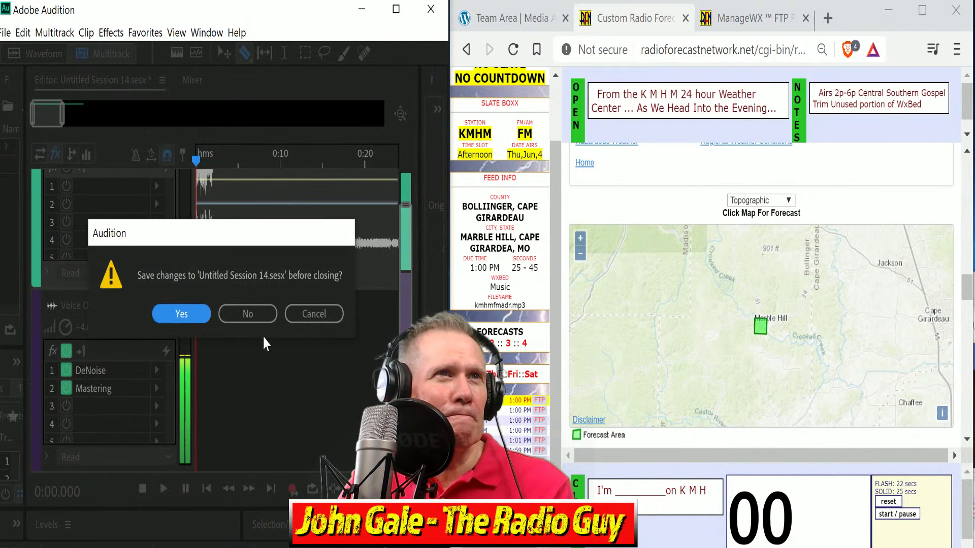
left_click(257, 312)
key("ctrl+n")
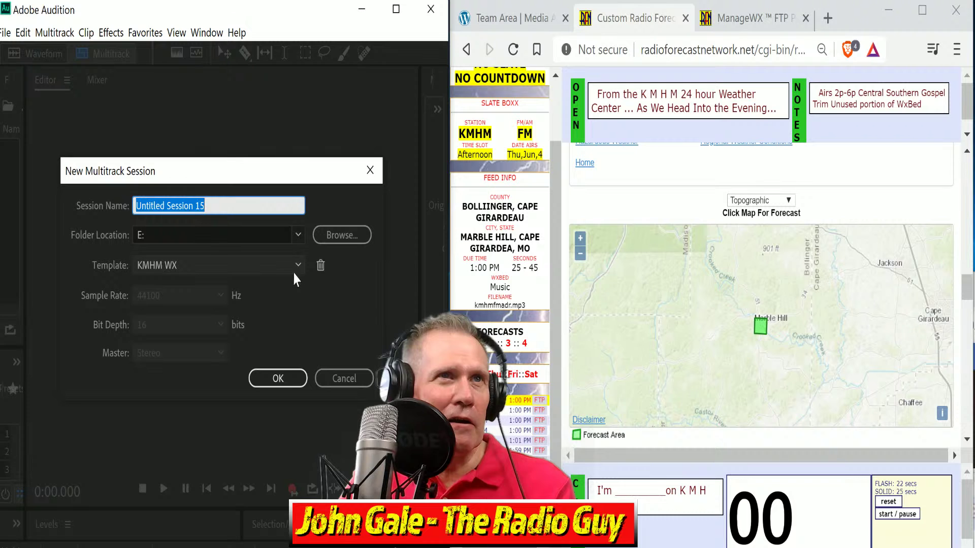
left_click(279, 380)
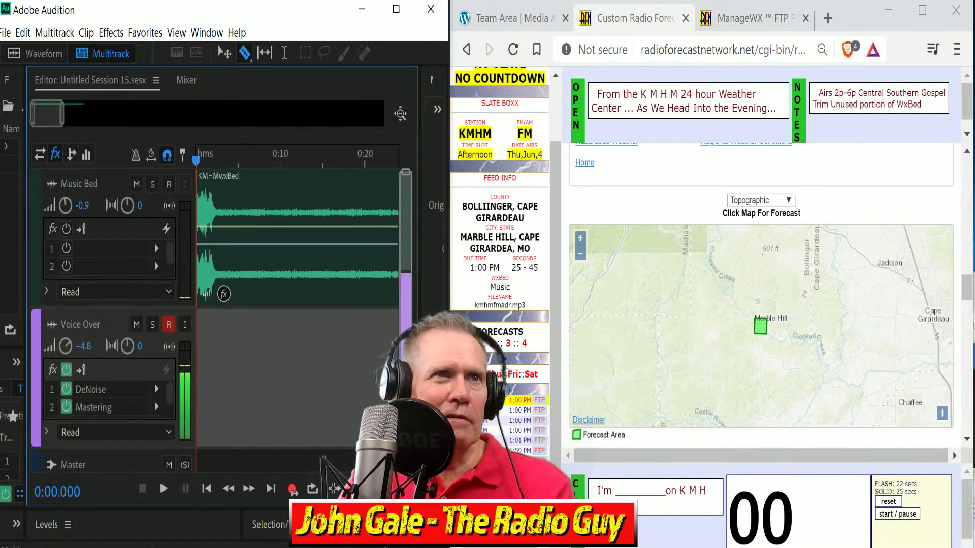
Start recording on the Voice Over track and mute the Music Bed track
left_click(293, 488)
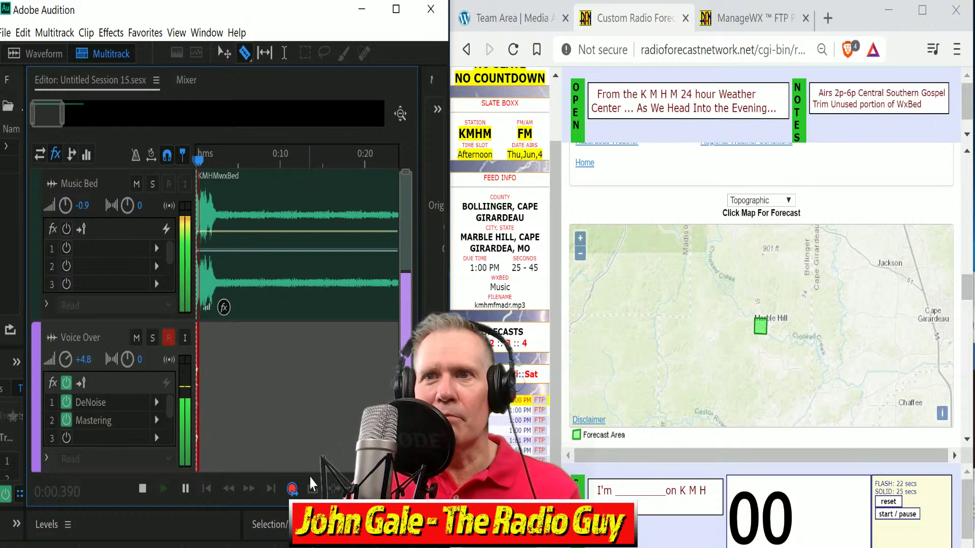
left_click(136, 183)
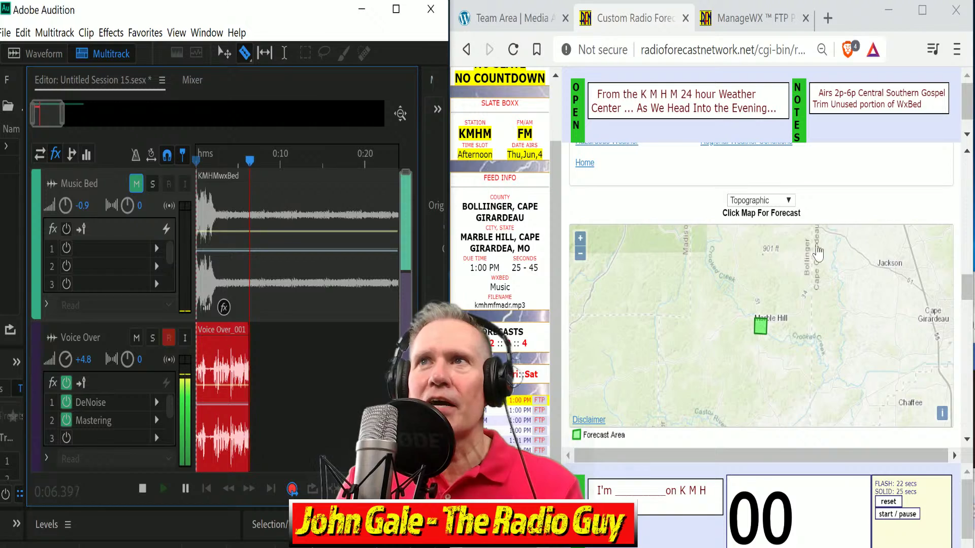
Zoom the forecast map out around Marble Hill and return to the extended forecast for the coming days
scroll(805, 272, "up", 1)
scroll(771, 263, "down", 1)
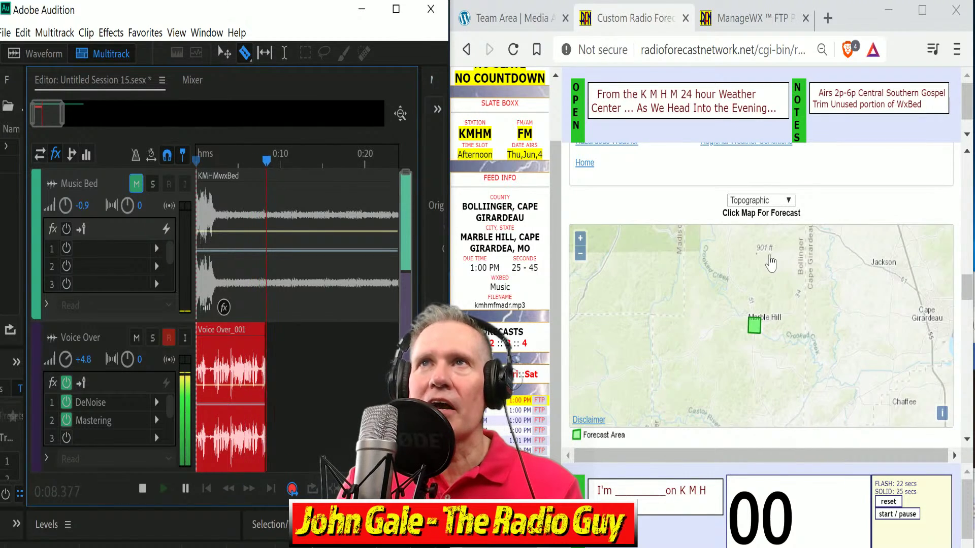
scroll(776, 265, "down", 1)
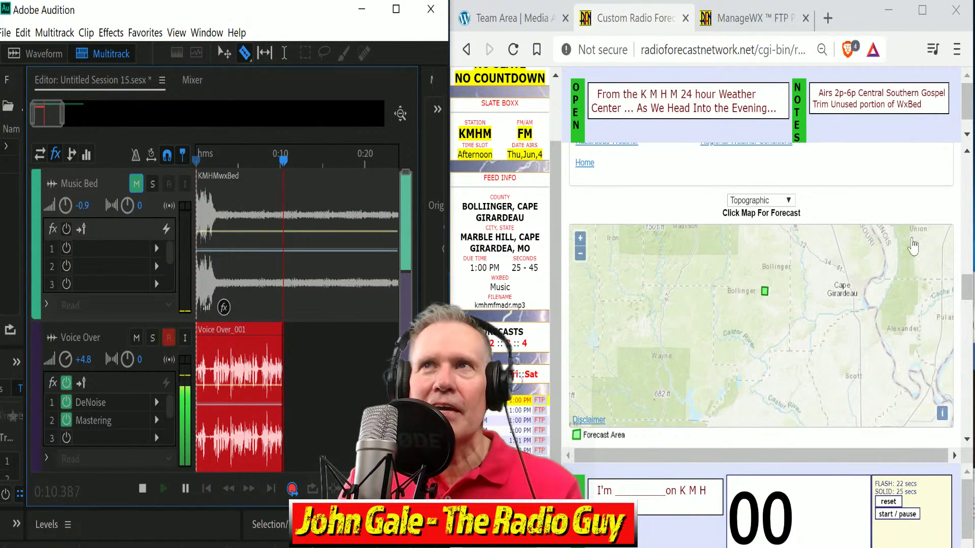
left_click_drag(969, 289, 968, 203)
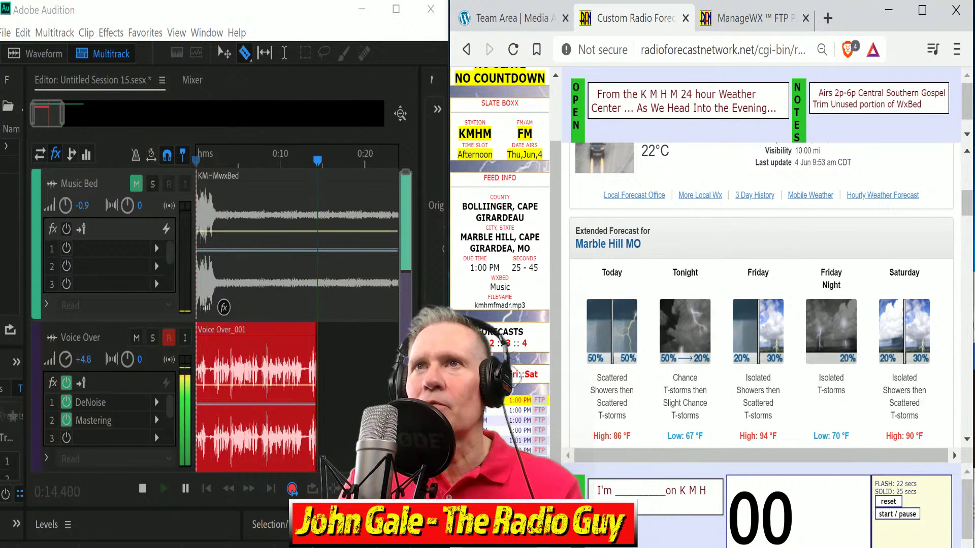
Bring up the Facebook live video window for a check and return to the weather forecast page
key("alt+Tab")
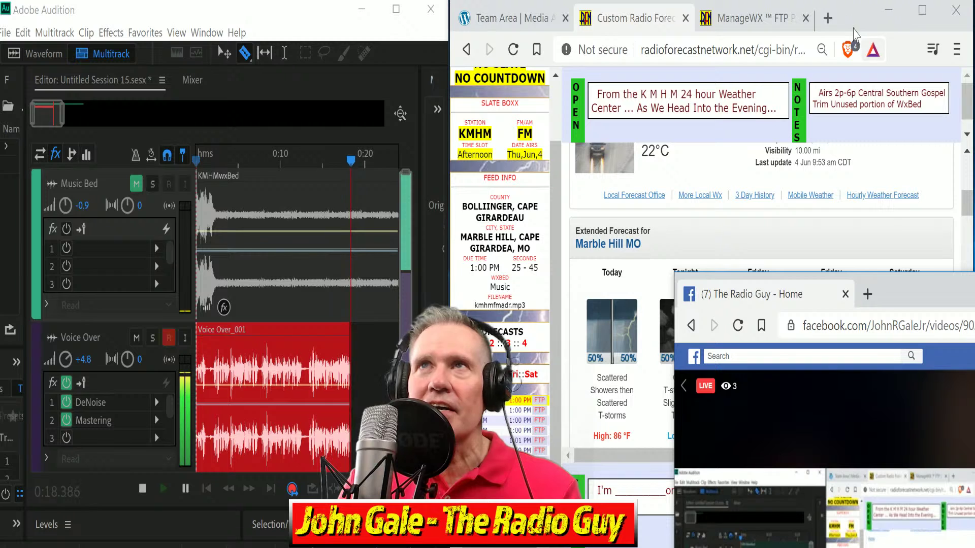
left_click(846, 12)
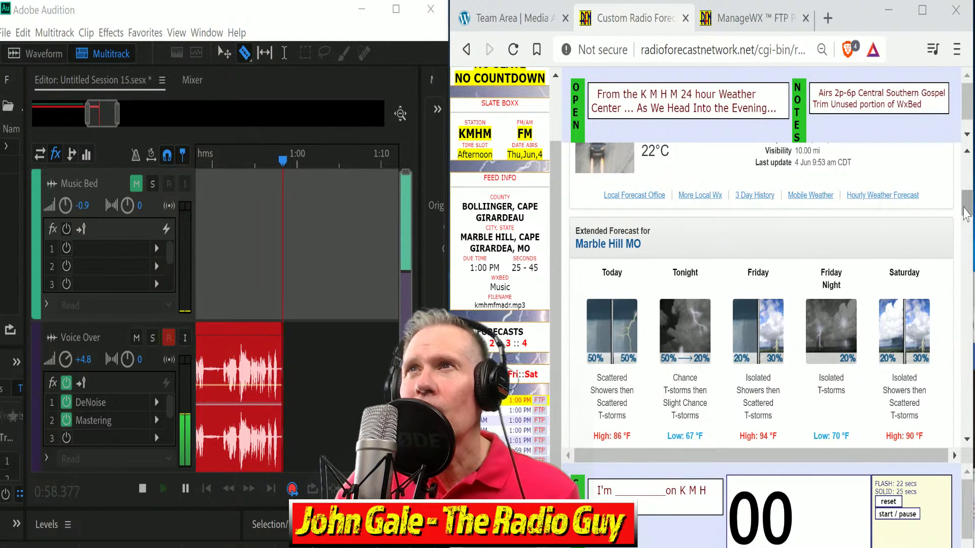
Show the Detailed Forecast for Marble Hill and start the read timer for a voice take
left_click_drag(968, 211, 970, 221)
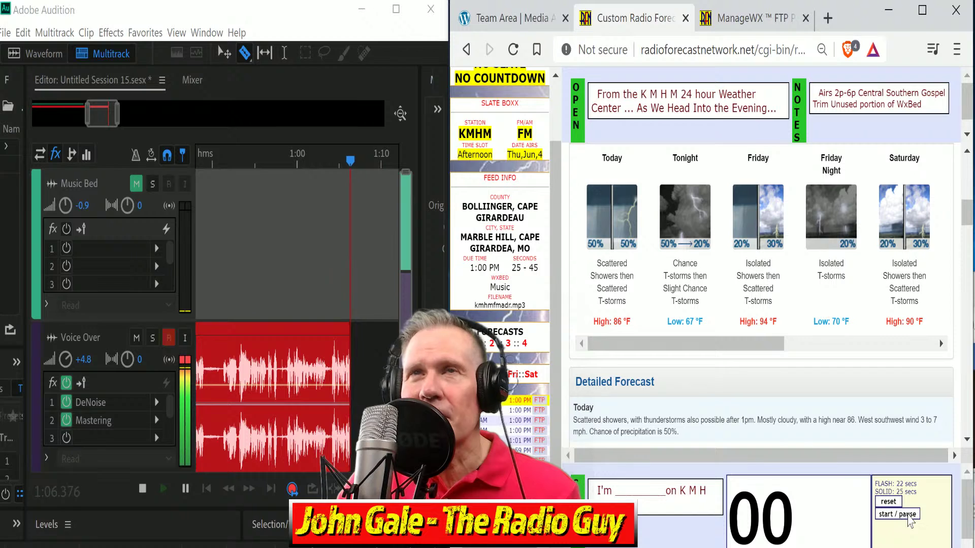
scroll(871, 406, "down", 4)
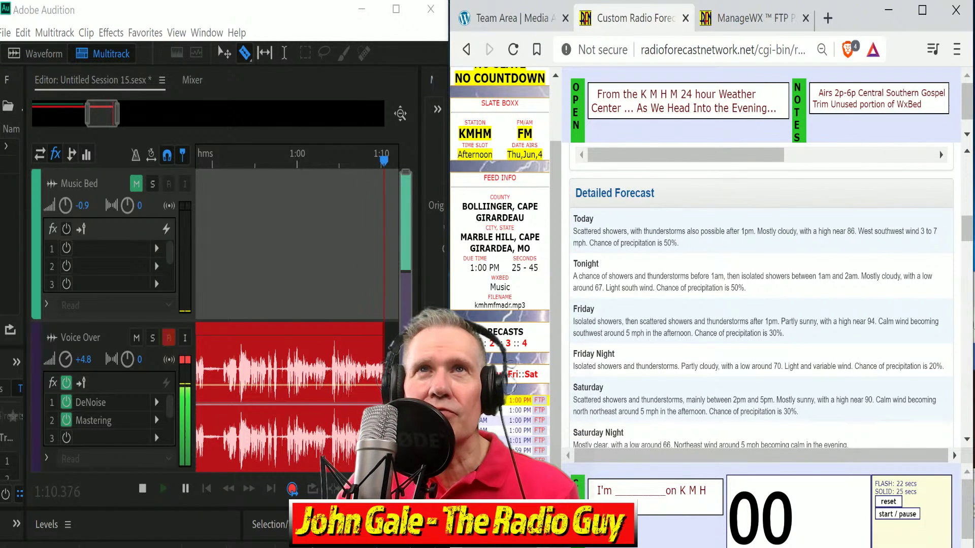
left_click(902, 516)
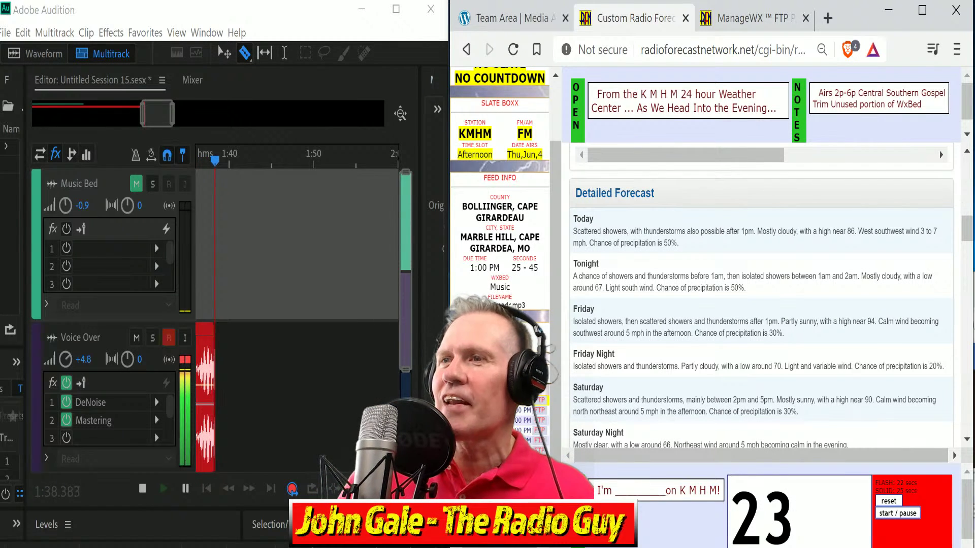
Reset and restart the read timer for another forecast take, and stop the voice-over recording after the read
left_click(904, 516)
left_click(889, 504)
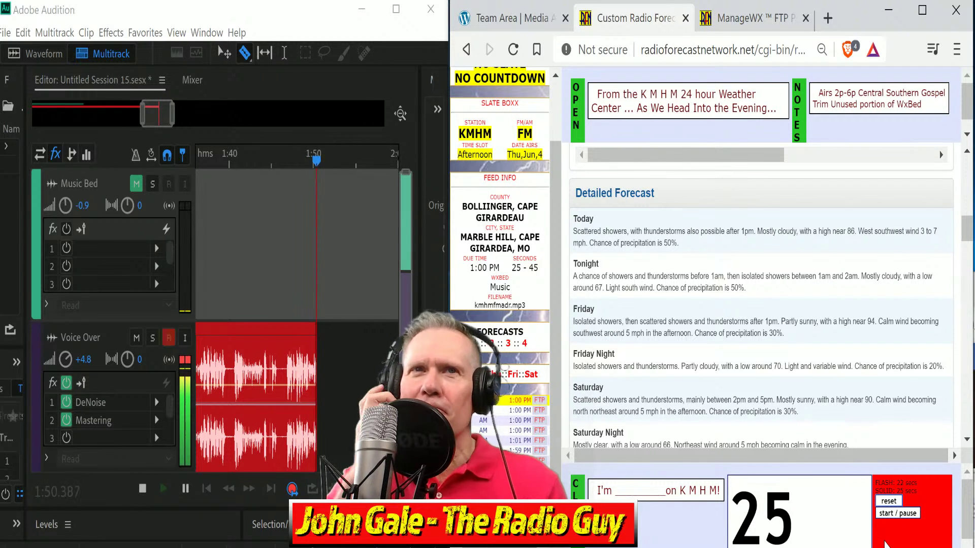
left_click(892, 516)
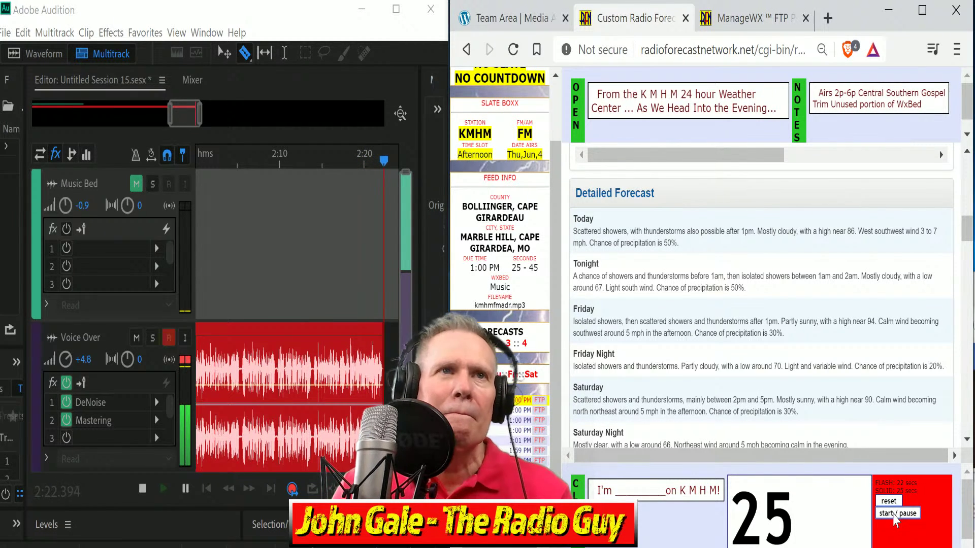
left_click(143, 488)
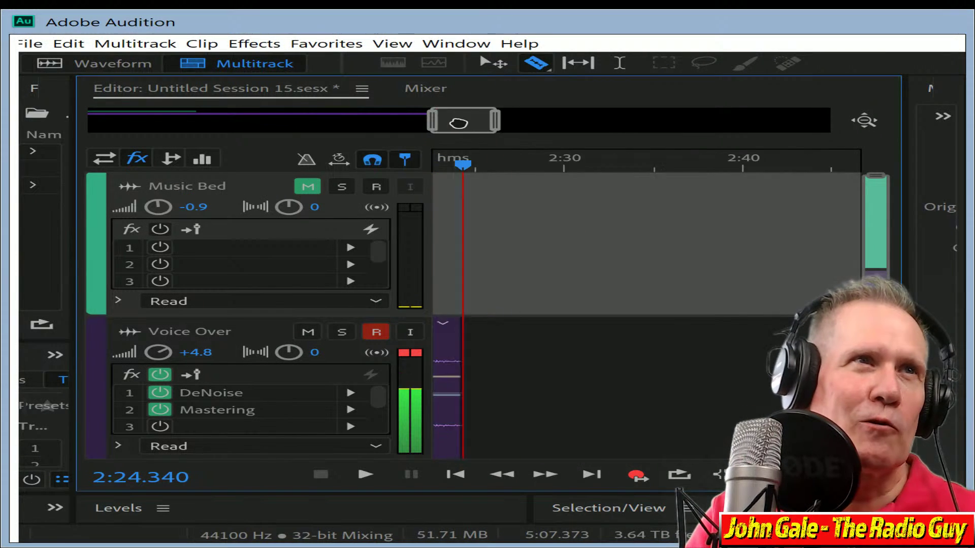
Split the Voice Over clip where the speech ends at about 2:22 and delete the silent tail
left_click_drag(459, 123, 428, 123)
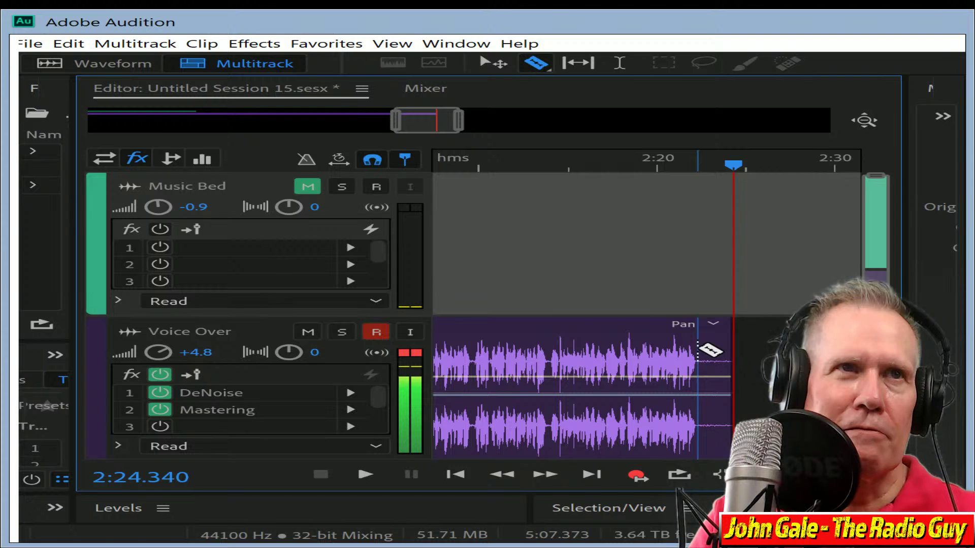
left_click(698, 351)
left_click(719, 327)
key("Delete")
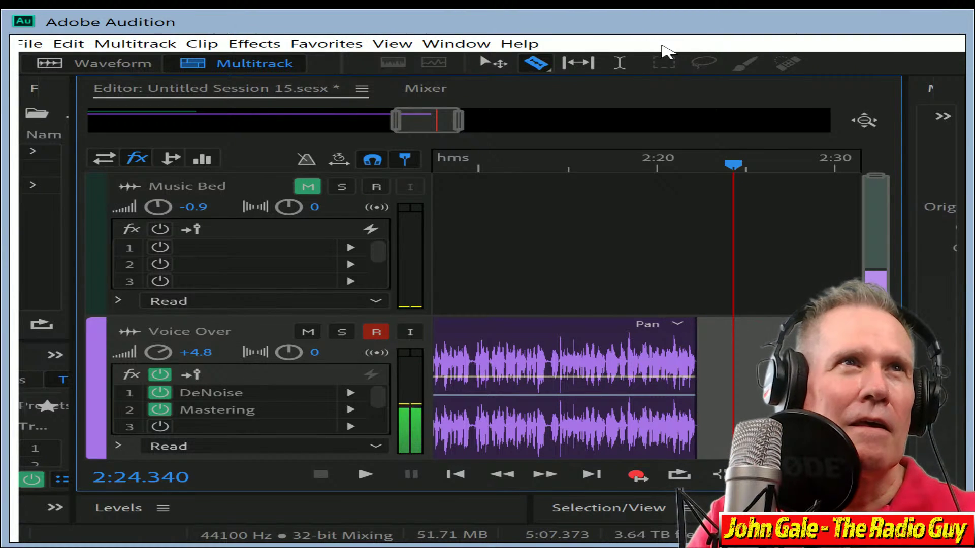
Isolate the final voice-over take and move it to begin at 0:01.746, after the music bed's loud intro
left_click_drag(401, 125, 343, 122)
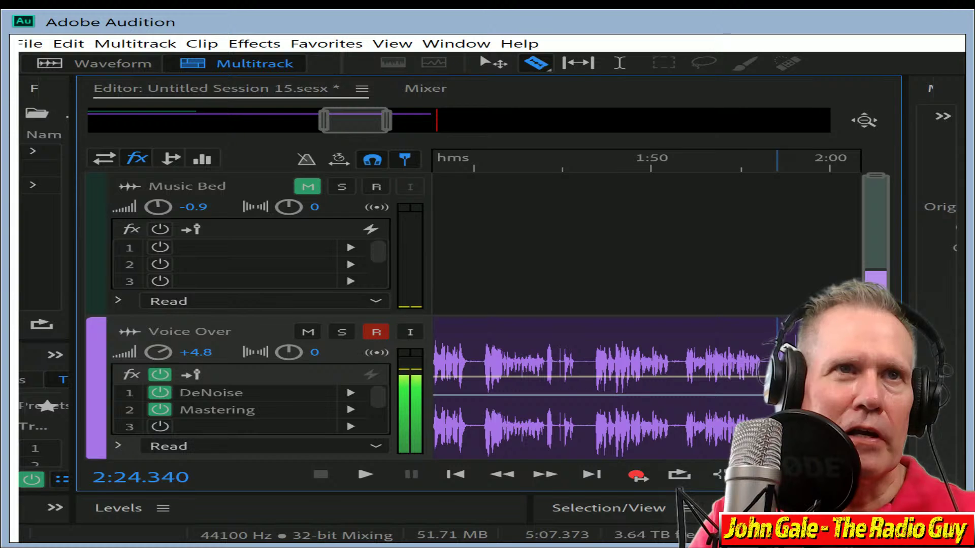
mouse_move(640, 319)
left_mouse_down()
mouse_move(653, 331)
mouse_move(652, 355)
mouse_move(726, 365)
mouse_move(236, 330)
left_mouse_up()
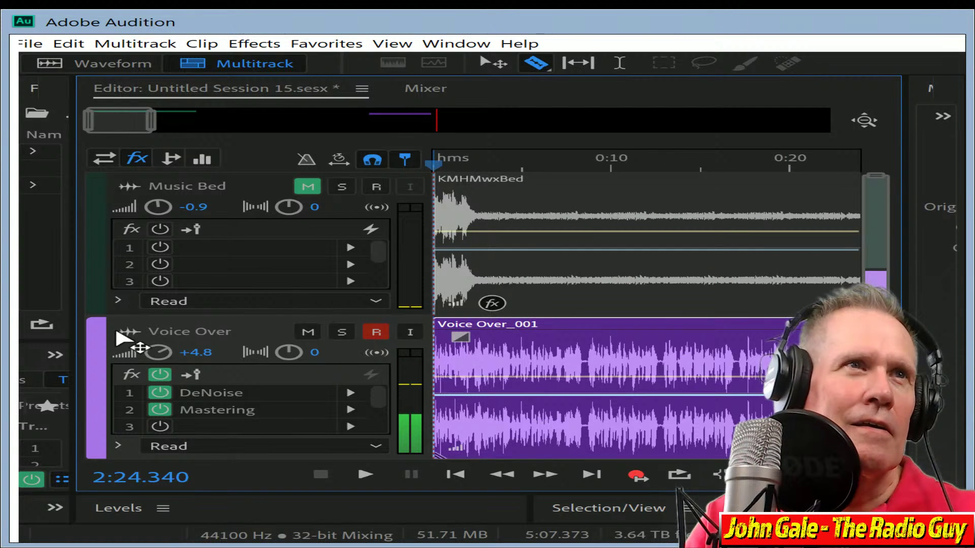
left_click_drag(447, 165, 465, 172)
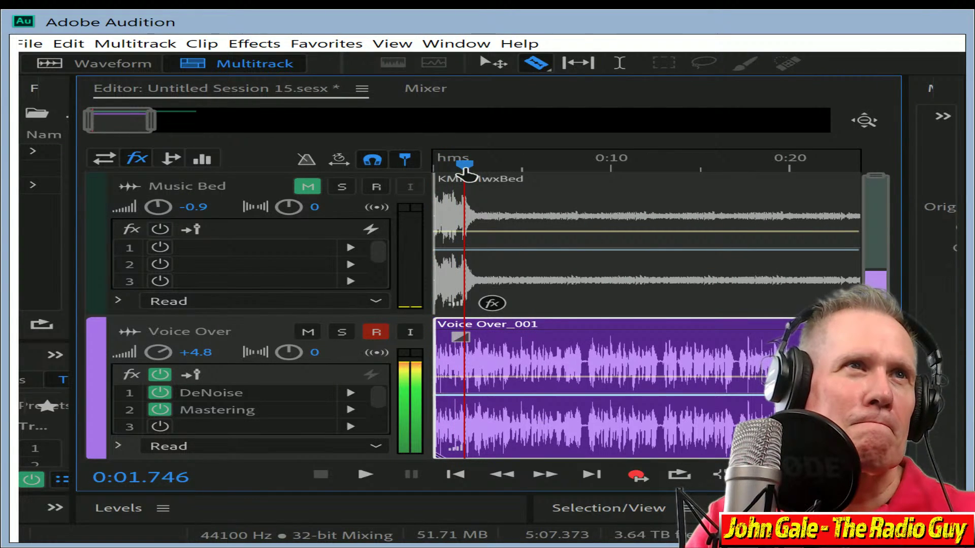
left_click_drag(548, 329, 574, 335)
Unmute the Music Bed track and mix the session down to a new file
left_click(307, 187)
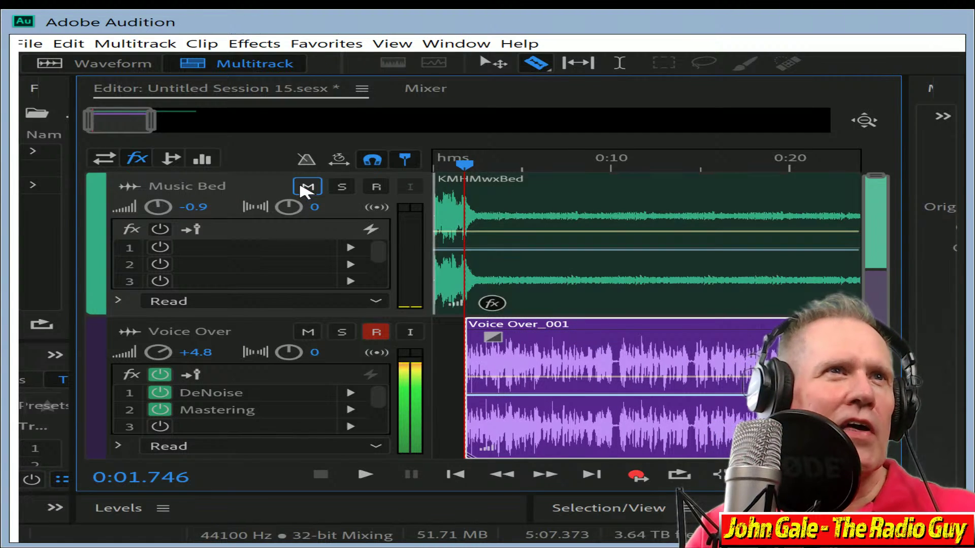
left_click(351, 283)
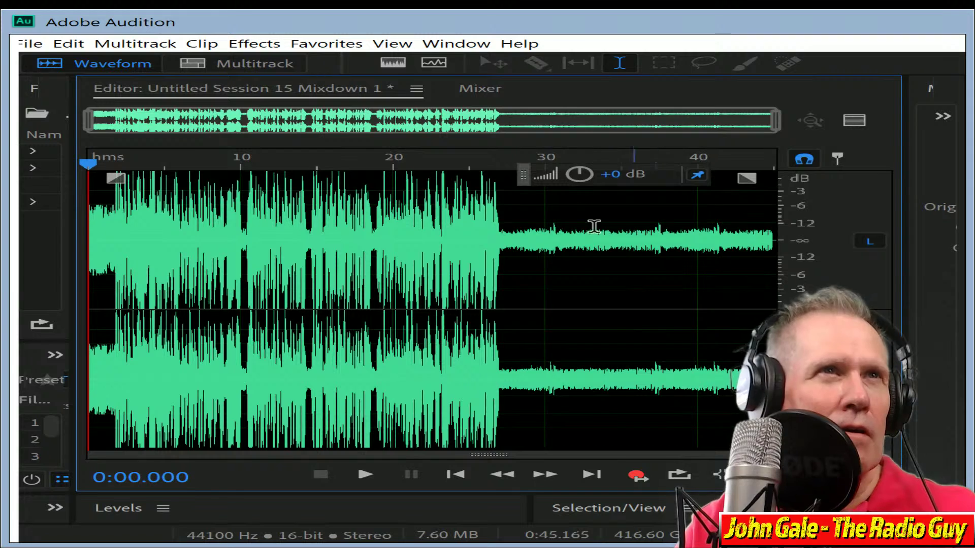
Repeat the last-used effect on the entire mixdown and play back the processed weather forecast to the end of the speech
left_click_drag(580, 174, 538, 191)
key("ctrl+r")
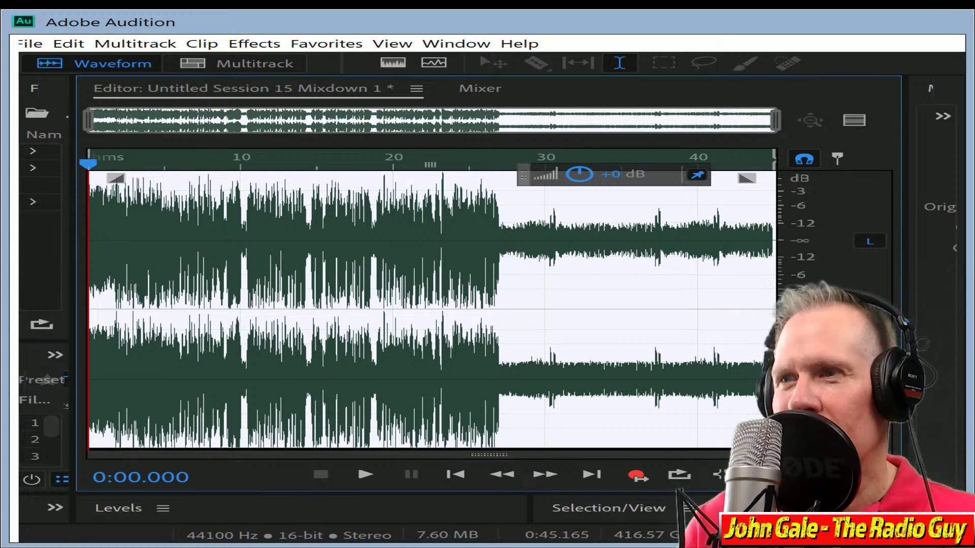
left_click(365, 475)
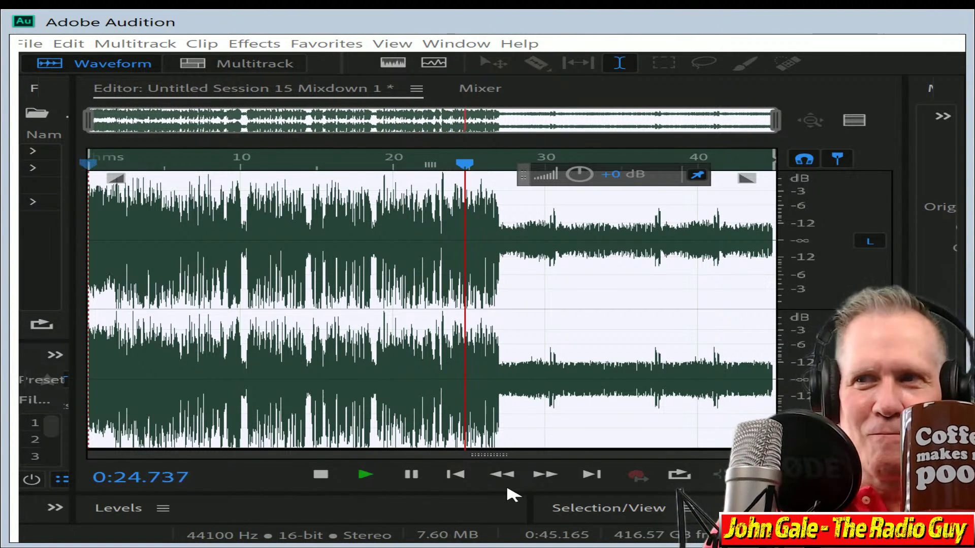
left_click(321, 476)
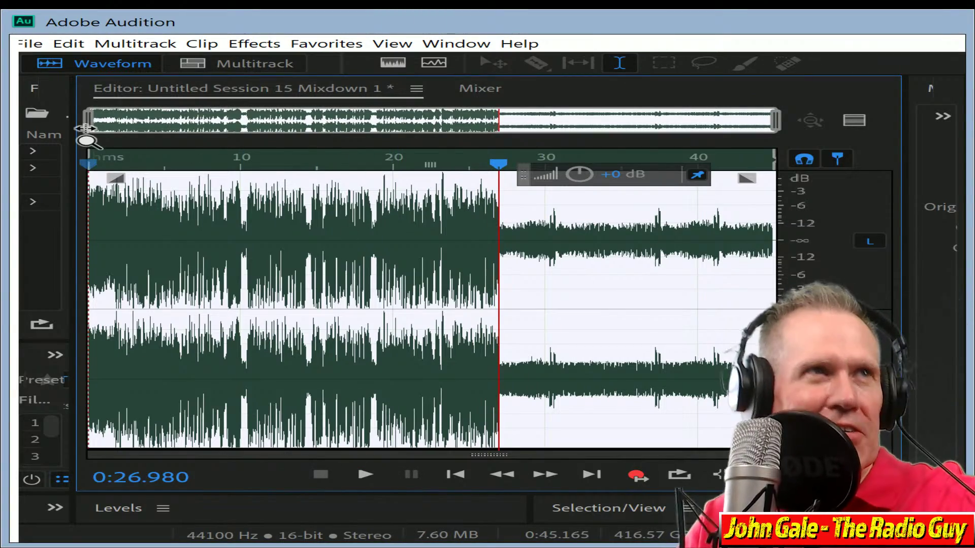
Delete the unused music bed after the speech, from 0:27.134 to the end of the mixdown
left_click_drag(88, 127, 400, 127)
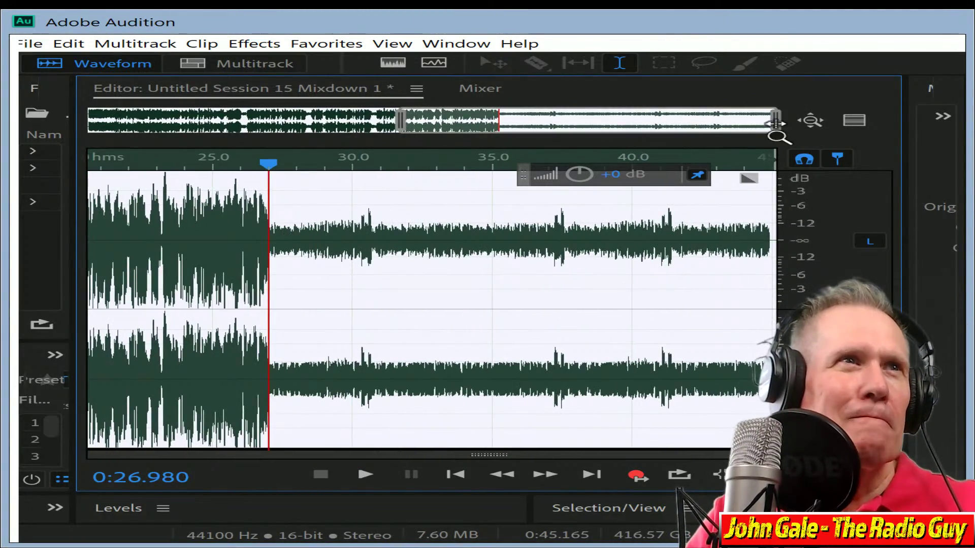
left_click_drag(775, 122, 540, 122)
left_click(606, 228)
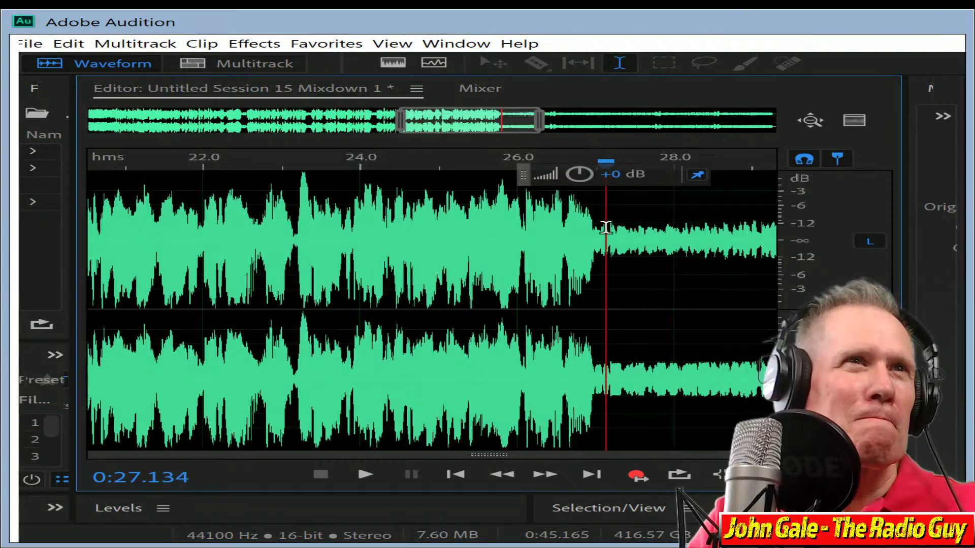
key("shift+End")
key("Delete")
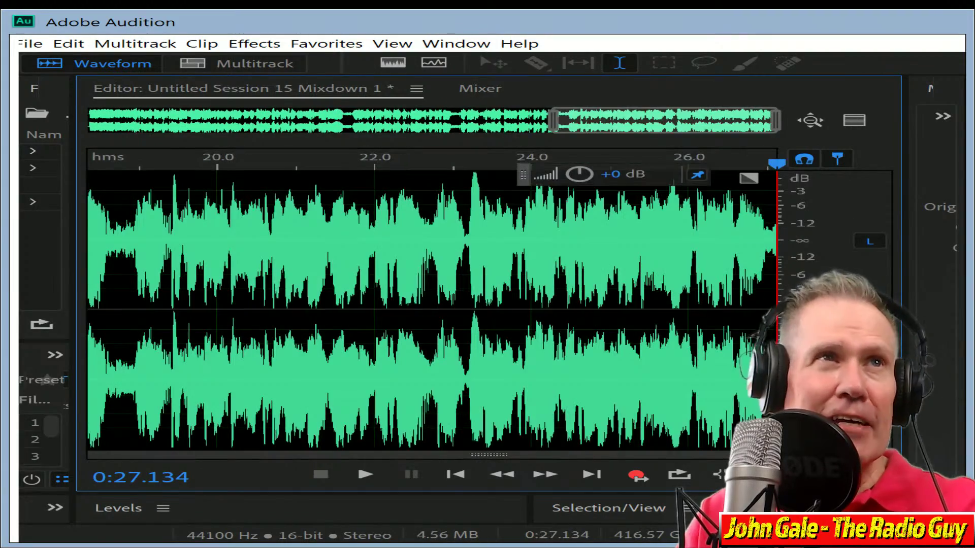
Delete the short silence before the music starts at the very beginning of the mixdown
left_click_drag(620, 117, 19, 156)
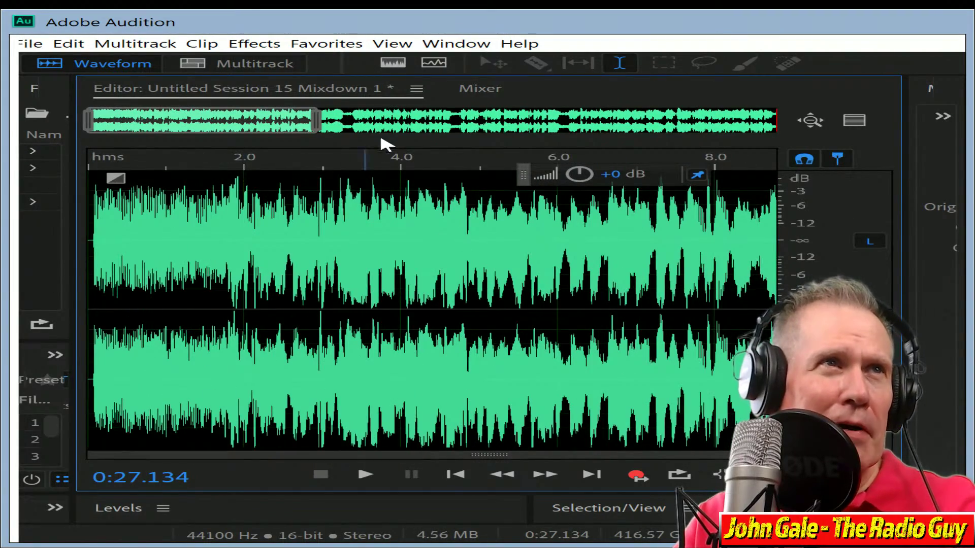
scroll(108, 148, "up", 6)
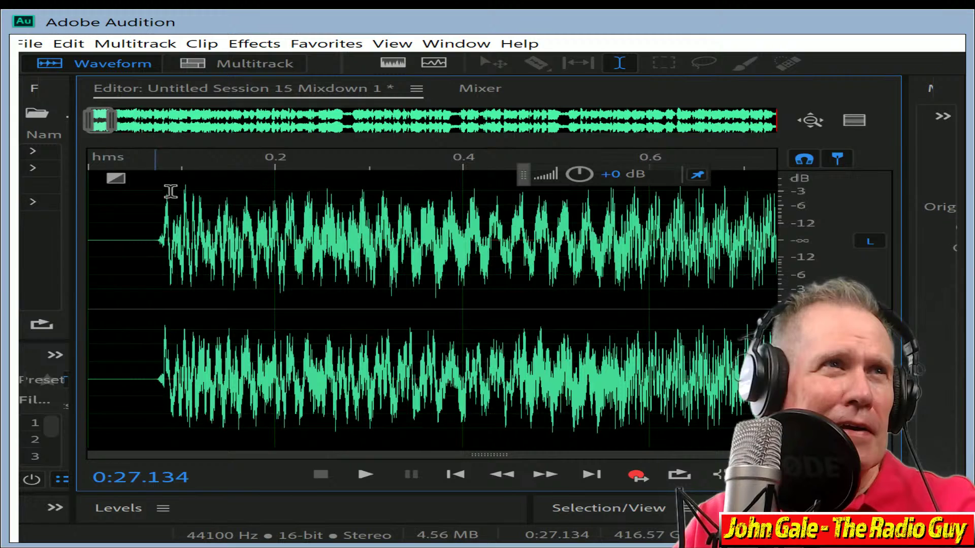
left_click_drag(148, 237, 17, 218)
key("Delete")
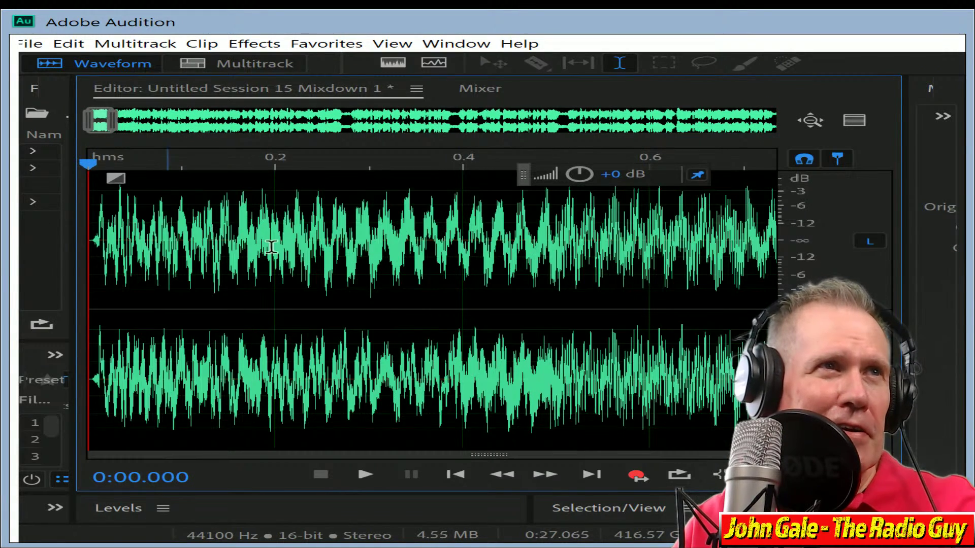
Open the export settings for the trimmed mixdown
scroll(304, 258, "down", 8)
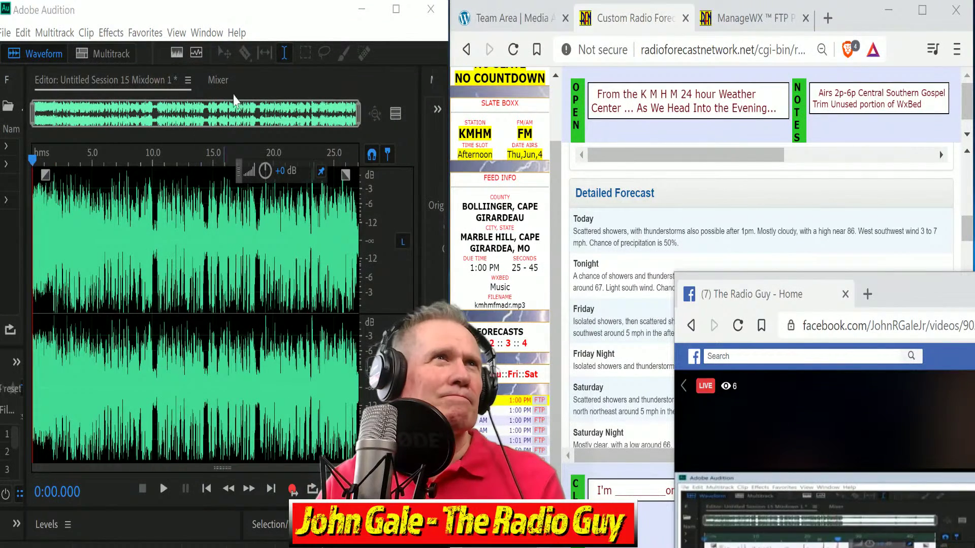
left_click(235, 99)
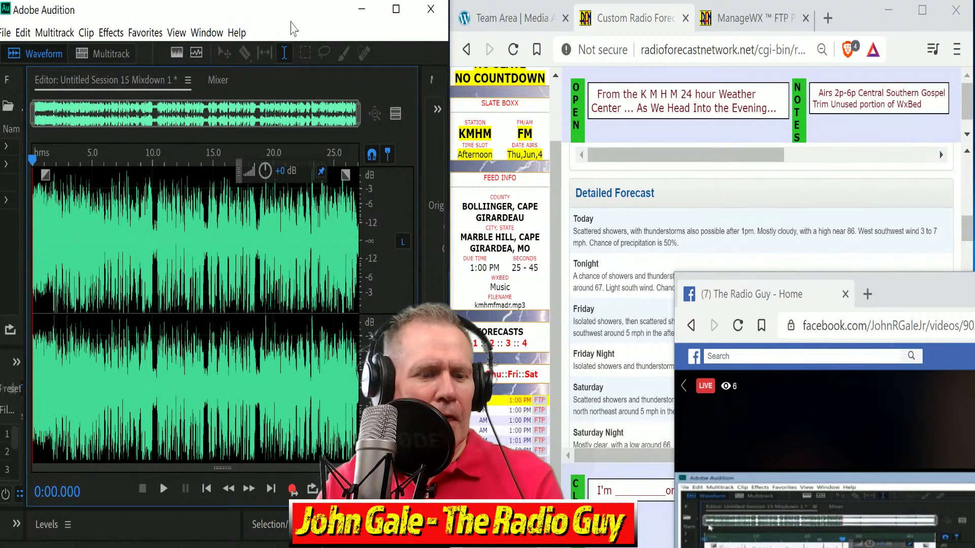
key("ctrl+shift+e")
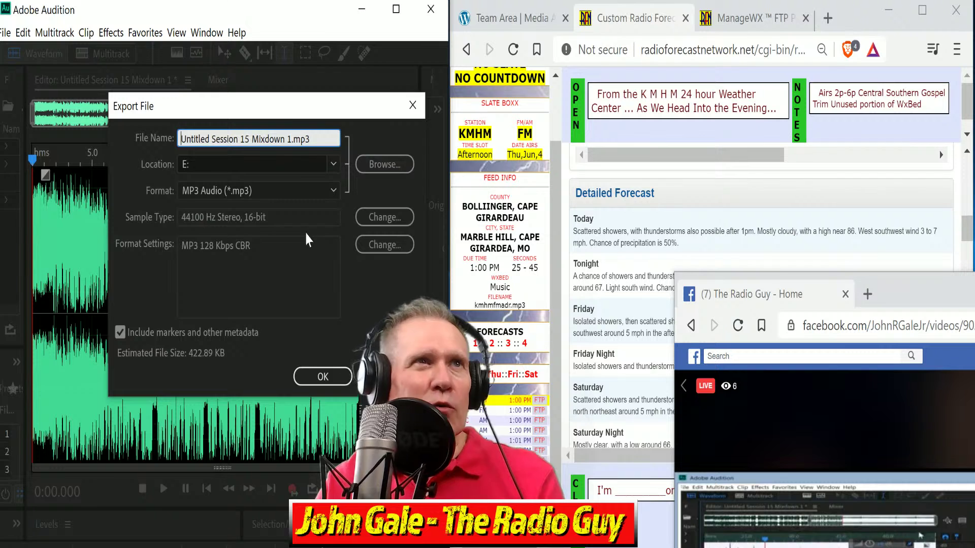
left_click(293, 140)
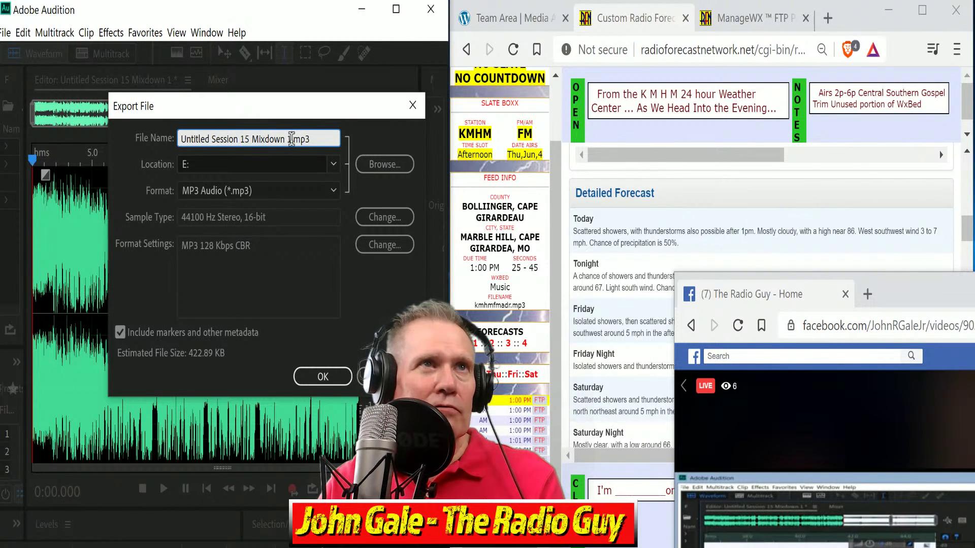
left_click_drag(292, 140, 24, 159)
key("ctrl+v")
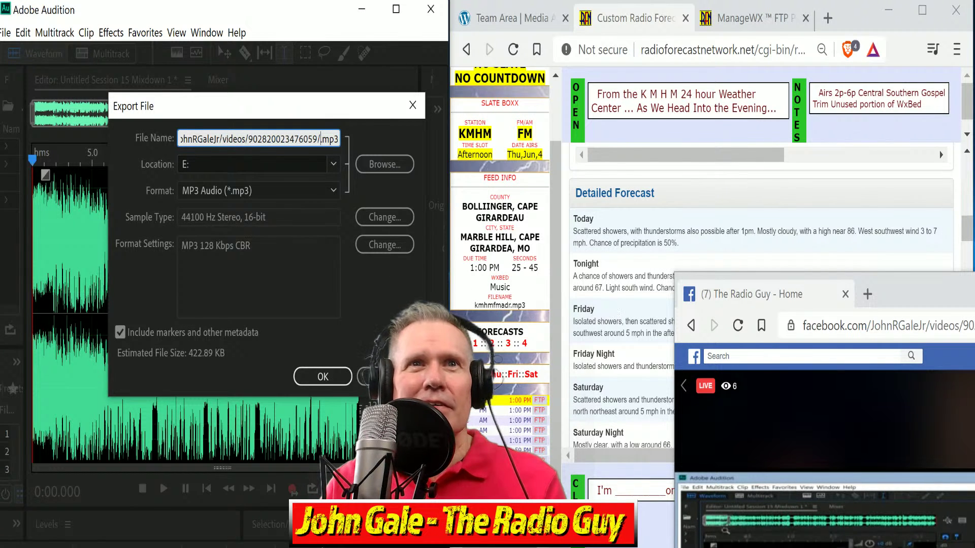
Copy the suggested file name kmhmfmadr from the feed's FTP page and export the mixdown as kmhmfmadr.mp3 to E:, overwriting the existing file
left_click(540, 400)
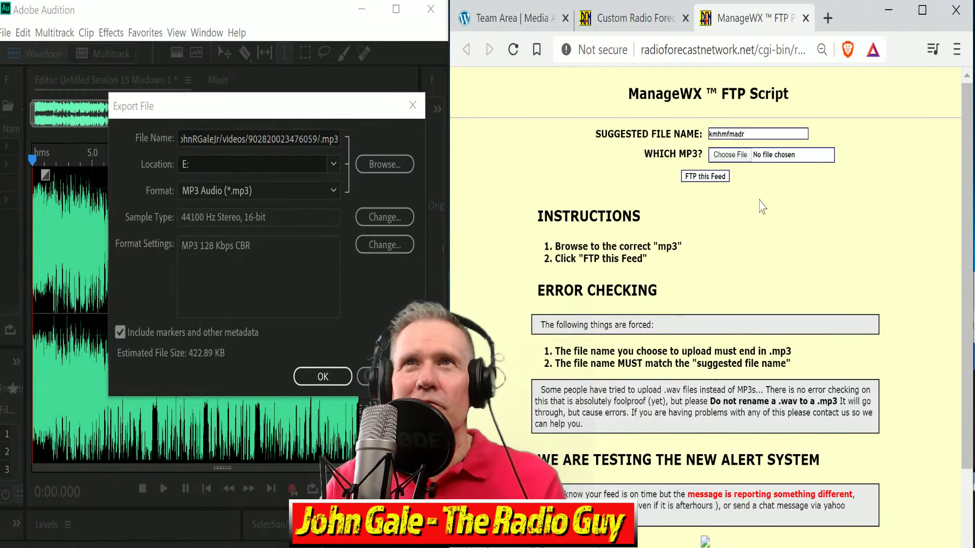
double_click(745, 134)
key("ctrl+c")
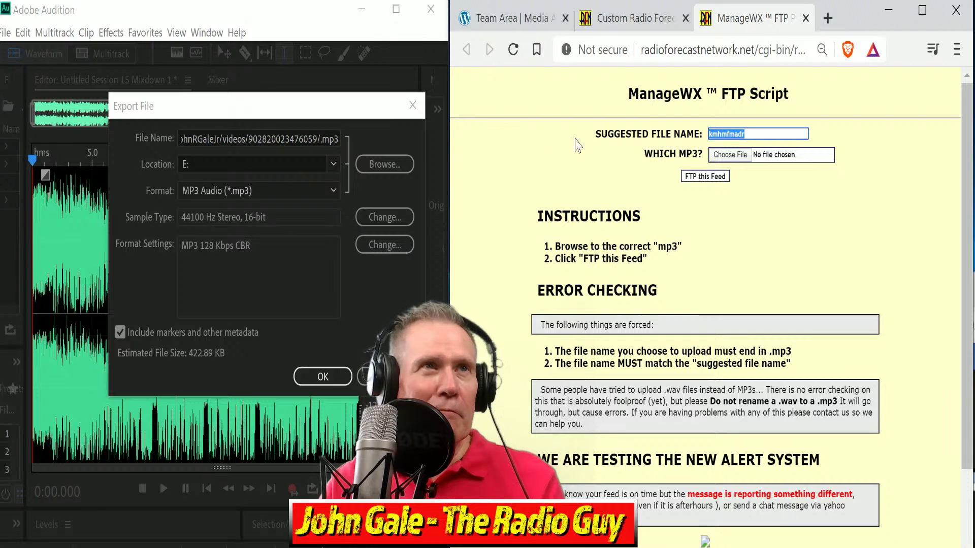
left_click(281, 139)
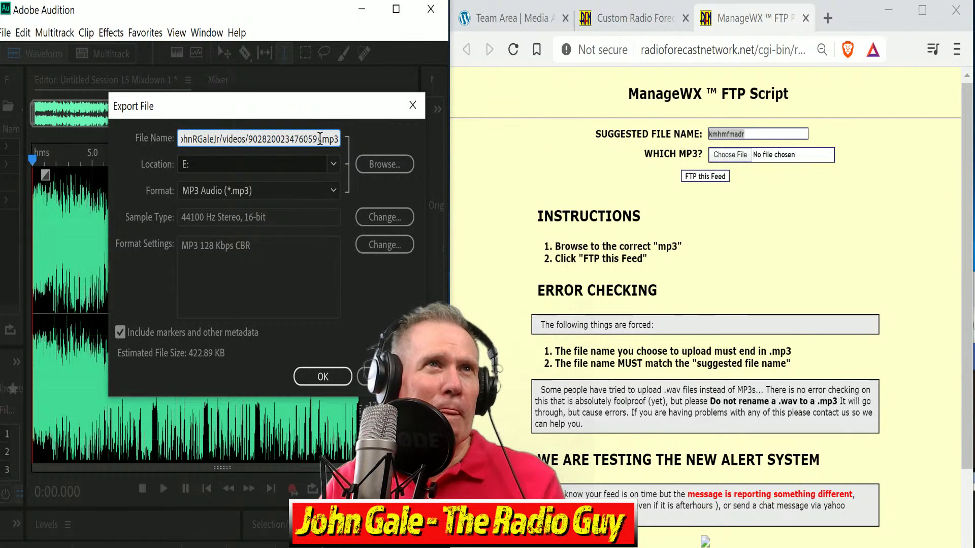
left_click_drag(319, 139, 152, 140)
key("ctrl+v")
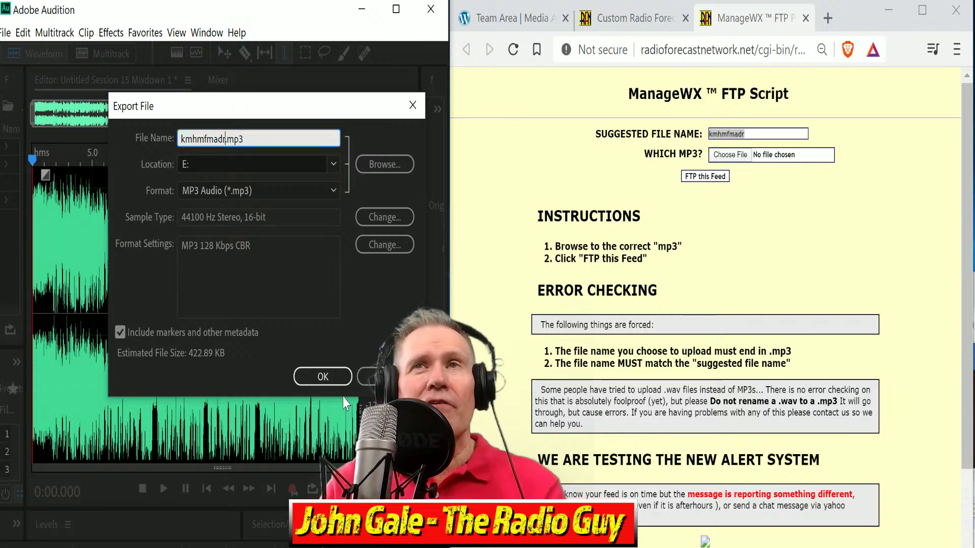
left_click(313, 378)
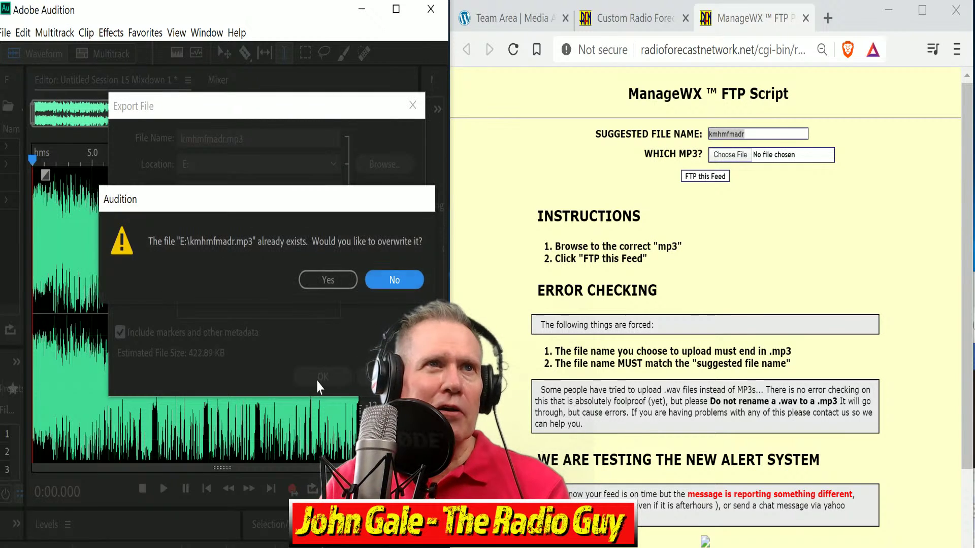
left_click(335, 280)
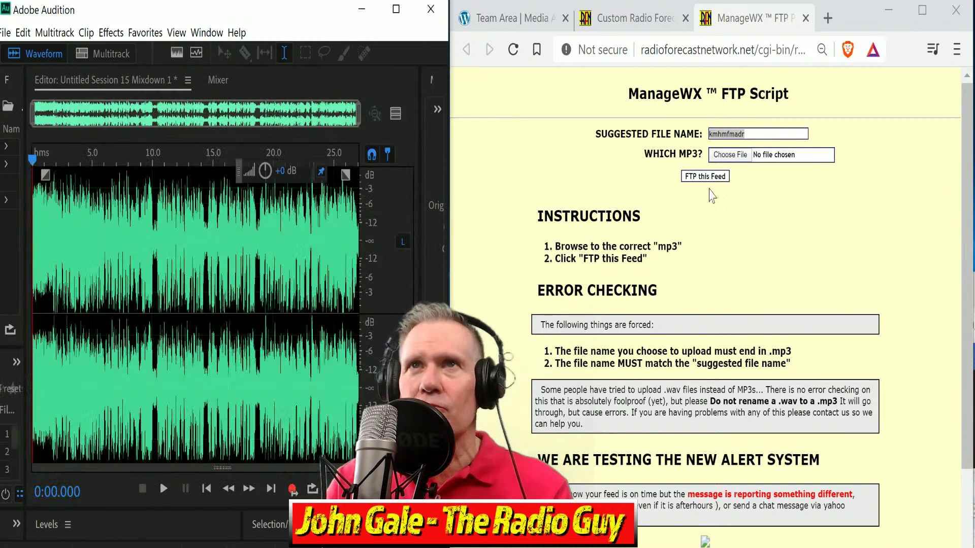
Choose kmhmfmadr.mp3 from New Volume (E:) on the FTP page, submit the feed and close the results window
left_click(729, 155)
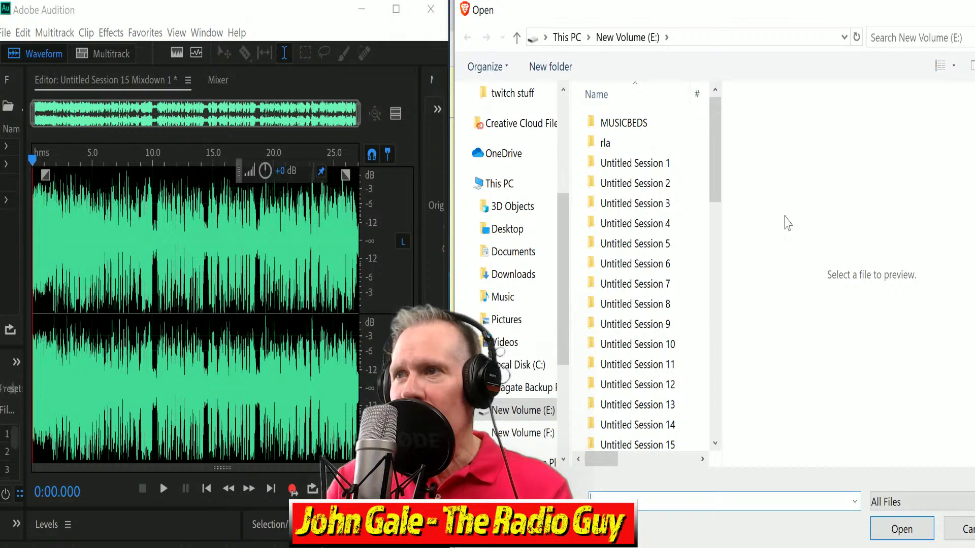
left_click_drag(714, 164, 729, 300)
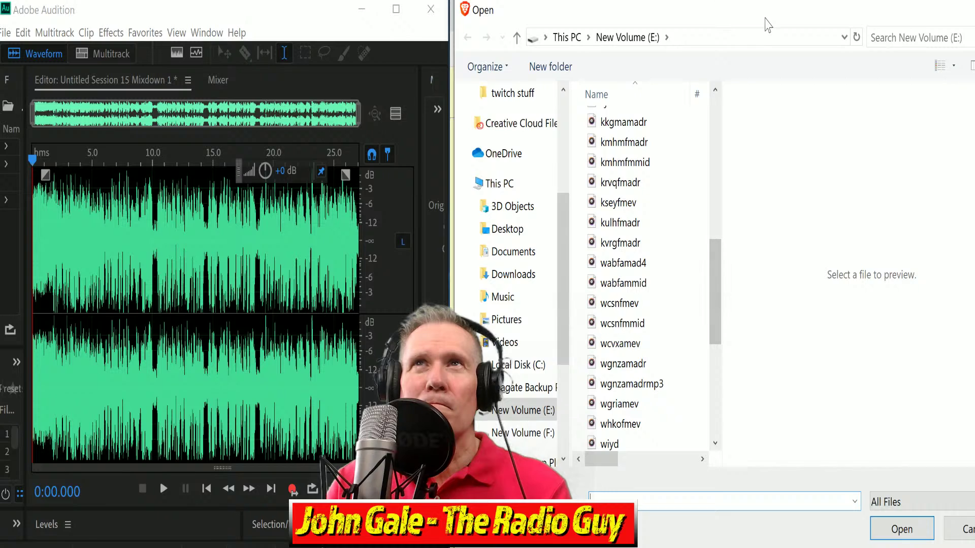
left_click_drag(768, 24, 826, 138)
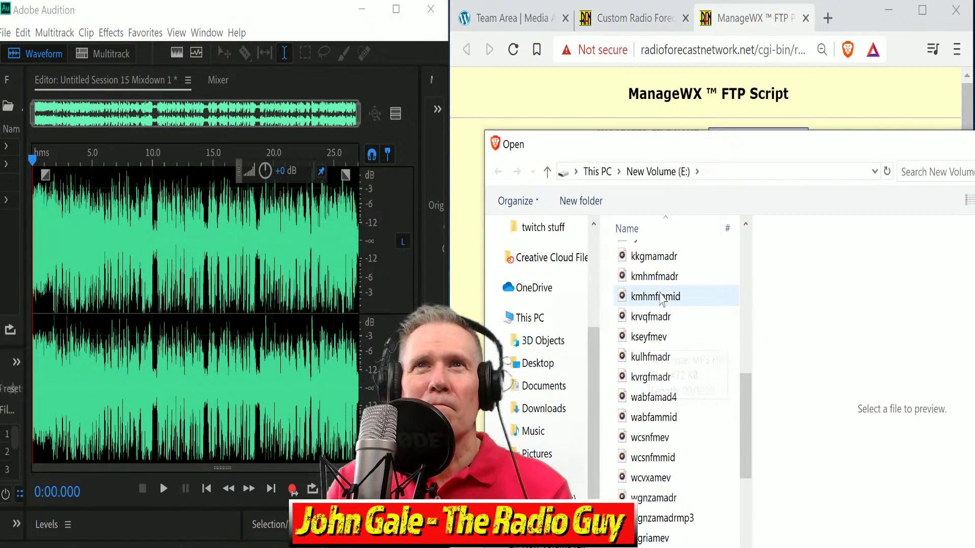
left_click(654, 277)
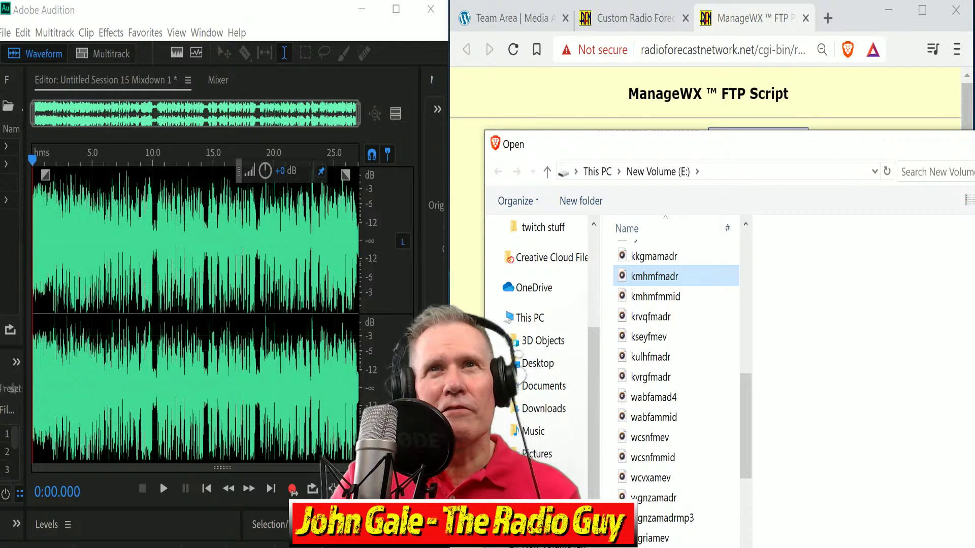
key("Return")
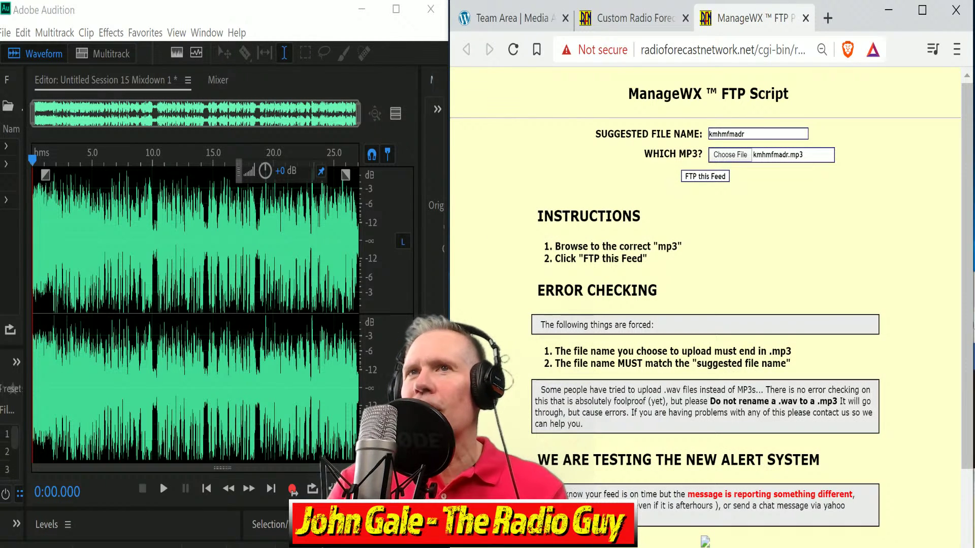
left_click(701, 179)
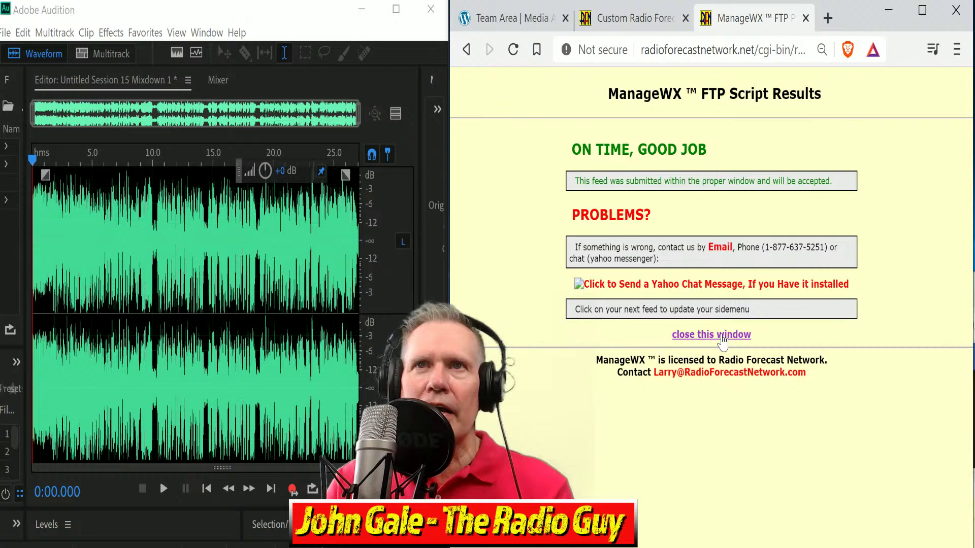
left_click(722, 336)
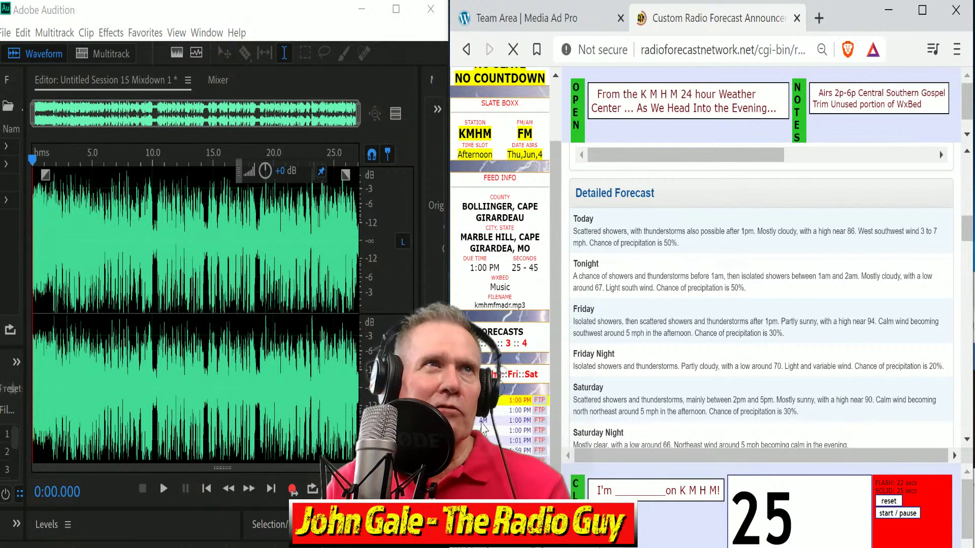
Close all open files and sessions in Audition without saving any changes
left_click(6, 33)
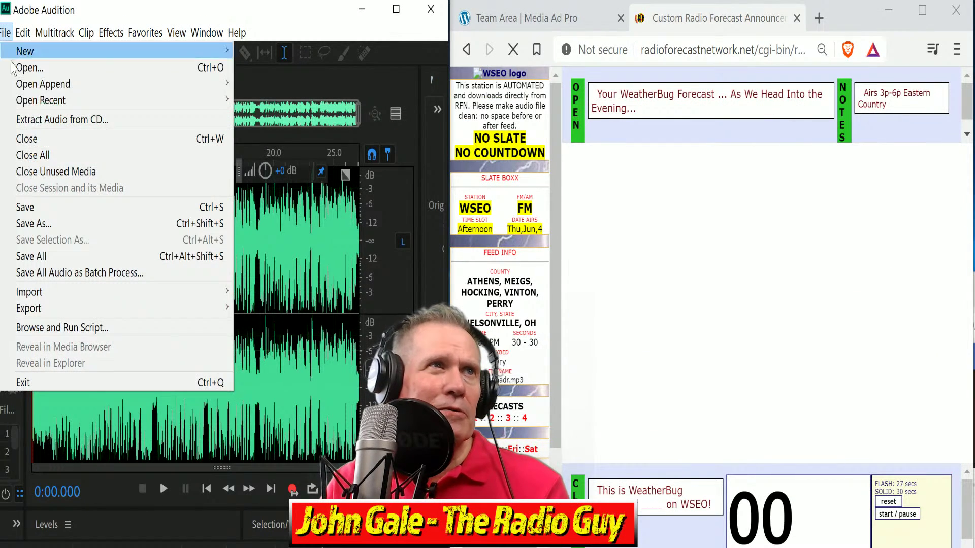
left_click(51, 155)
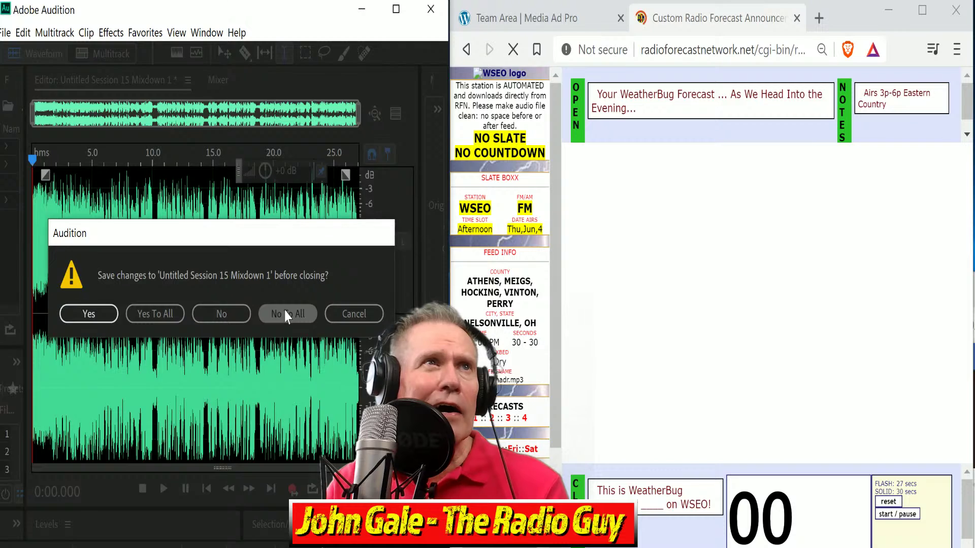
left_click(286, 315)
Create the multitrack session Untitled Session 16 on E: from the DRY WX template
left_click(102, 64)
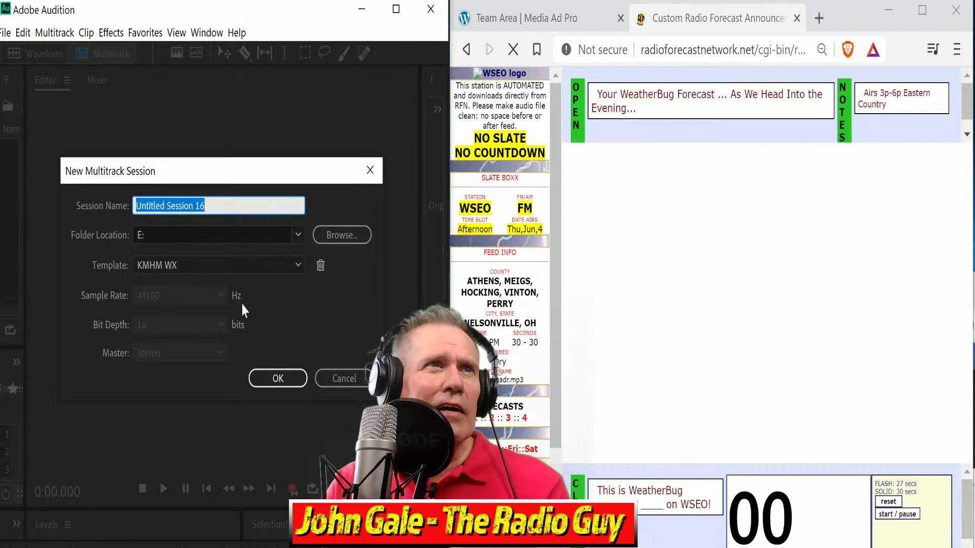
left_click(299, 265)
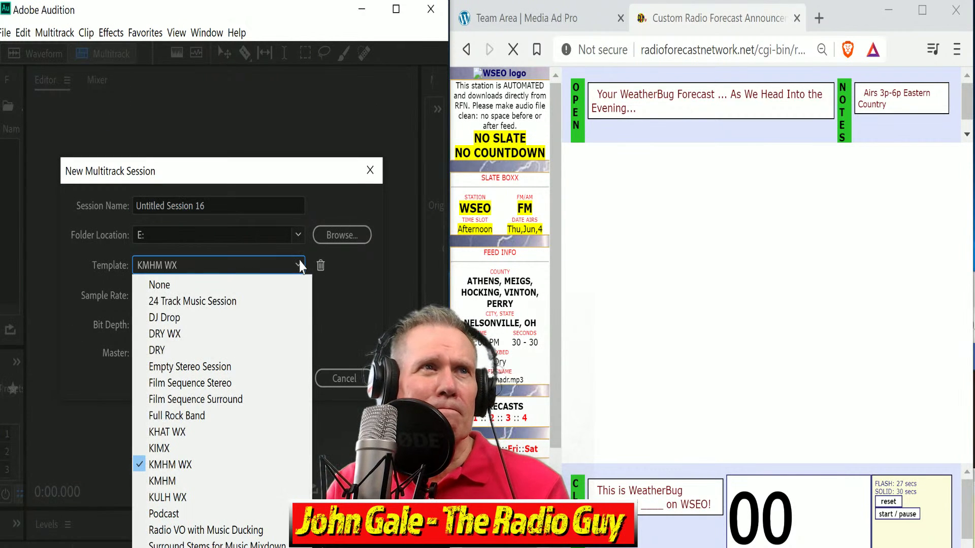
left_click(210, 334)
left_click(278, 378)
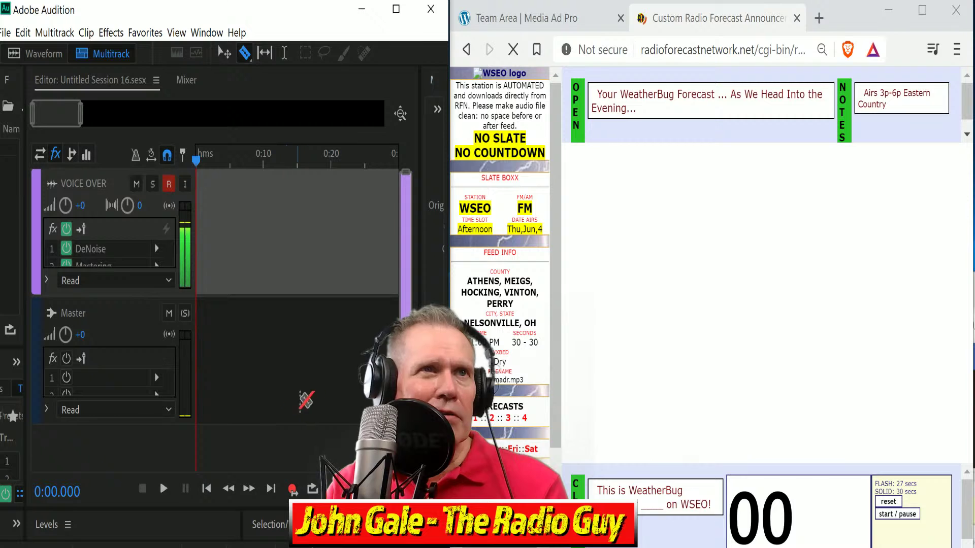
Start recording the WSEO voice-over and bring the Detailed Forecast for Nelsonville OH into view for reading
left_click(292, 489)
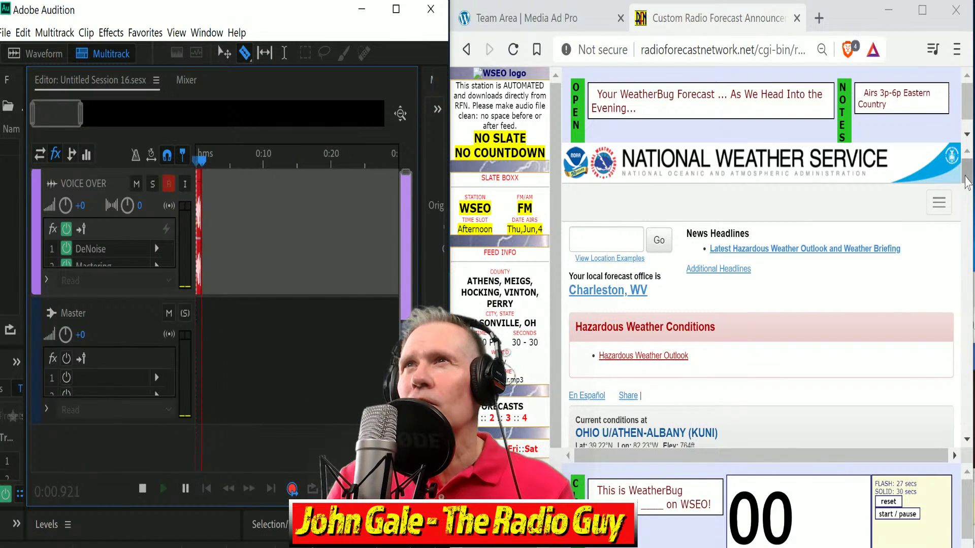
left_click(958, 206)
scroll(958, 205, "down", 8)
scroll(762, 269, "down", 6)
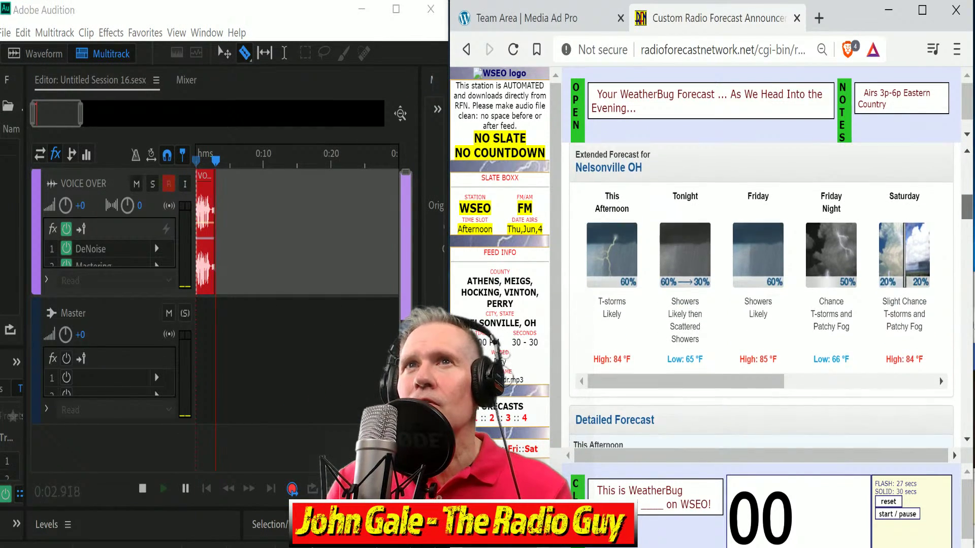
scroll(761, 284, "down", 1)
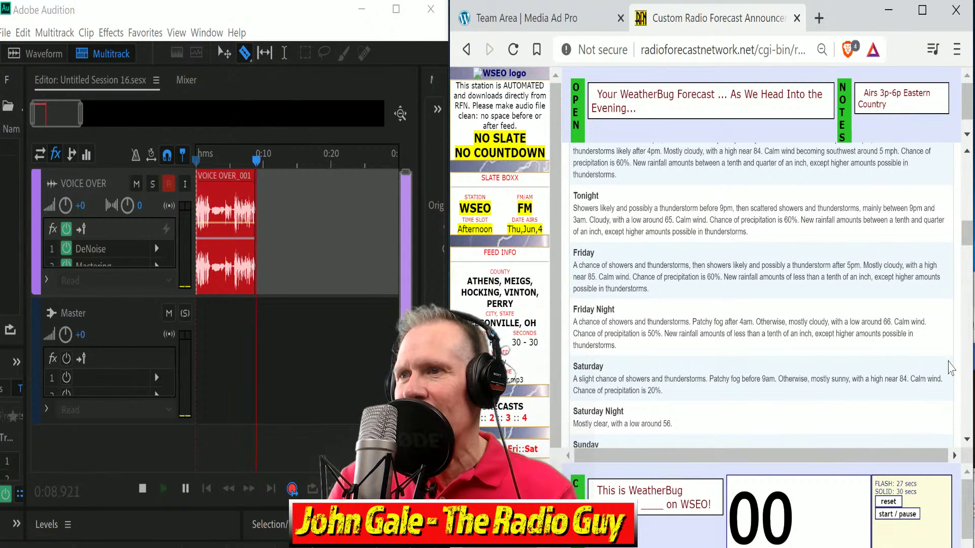
Check the live broadcast's Facebook video window and return to the WSEO forecast page
left_click(974, 368)
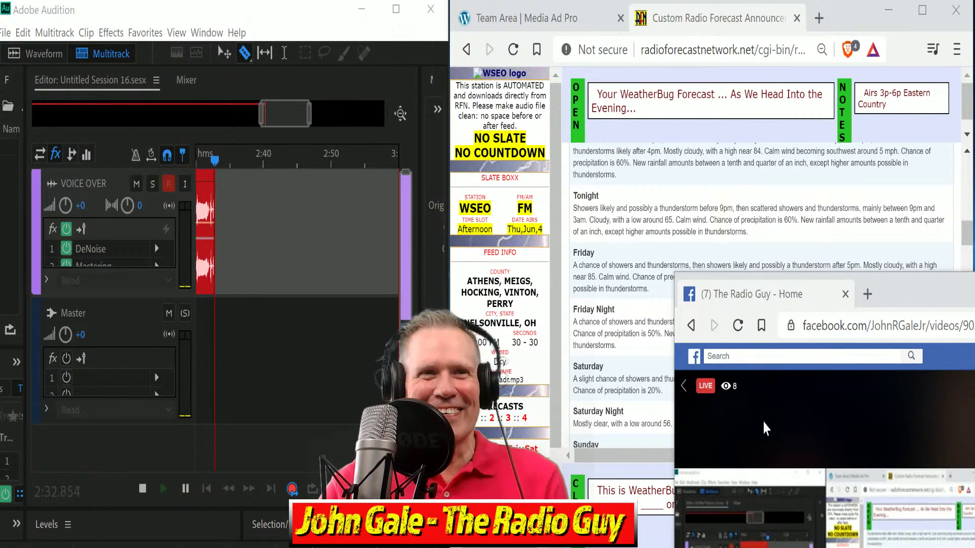
left_click(653, 419)
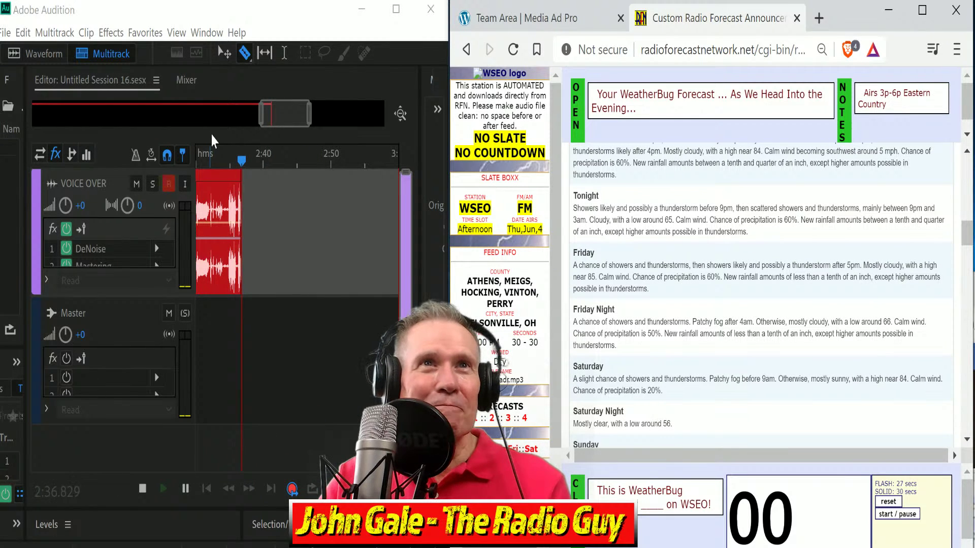
Record the WSEO forecast read from the Detailed Forecast, timing it with the page's timer, and stop the recording
left_click_drag(297, 116, 119, 115)
left_click_drag(276, 160, 256, 176)
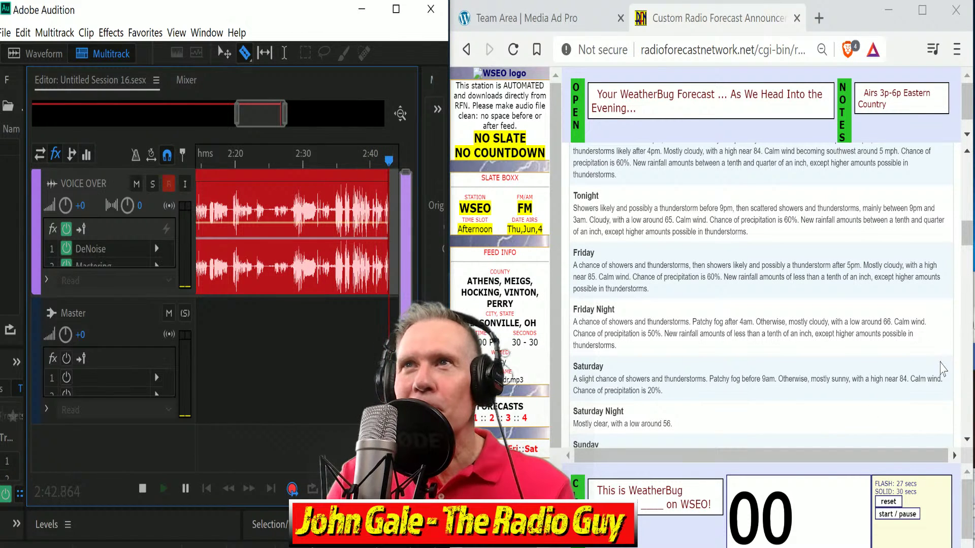
scroll(946, 245, "up", 3)
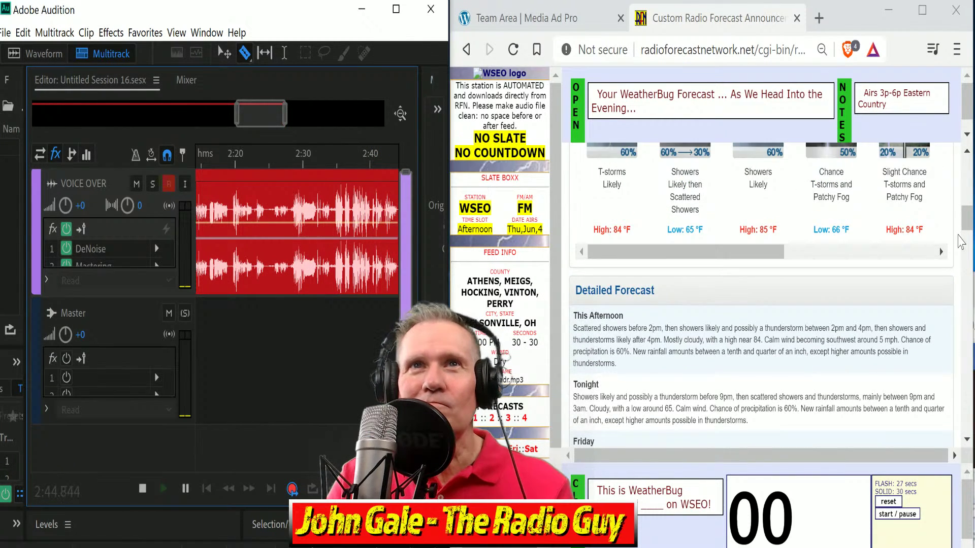
scroll(960, 241, "down", 3)
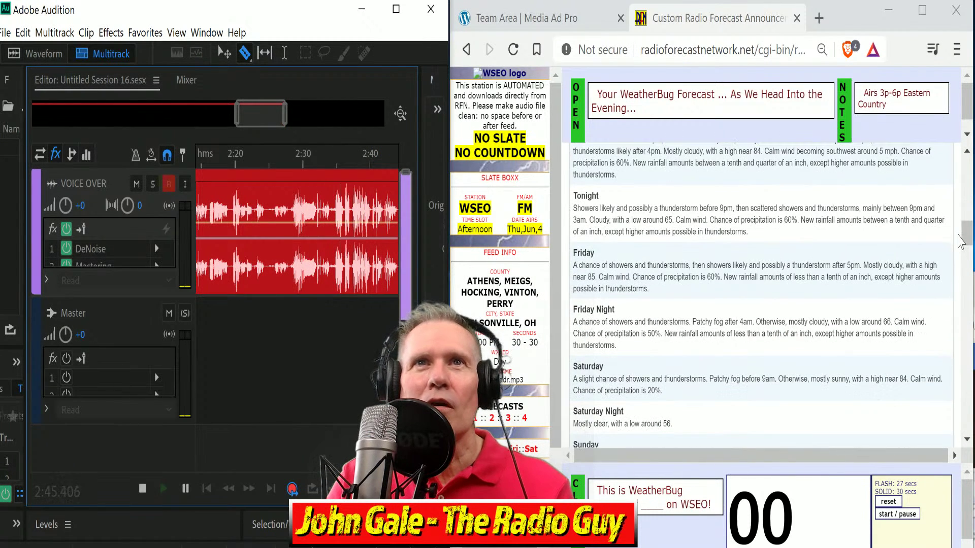
left_click(913, 518)
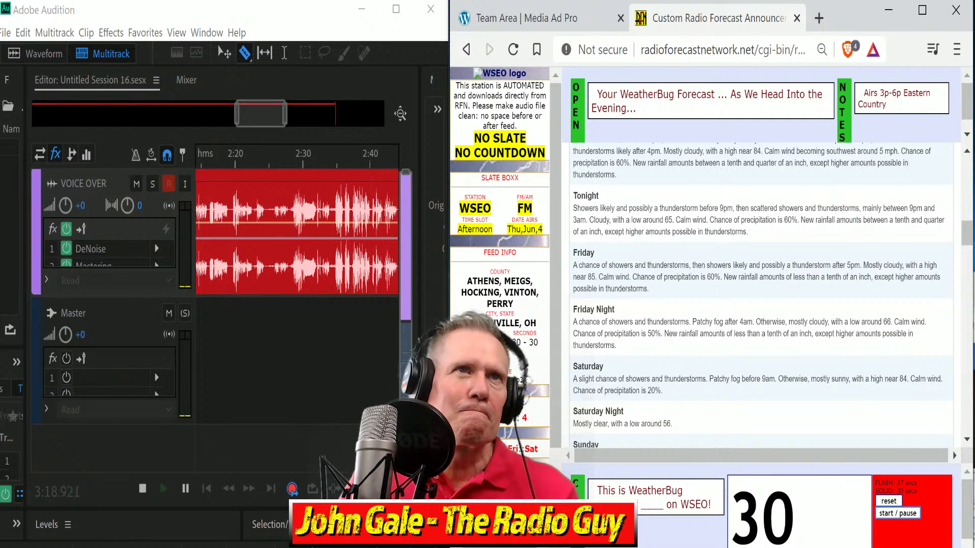
left_click(142, 488)
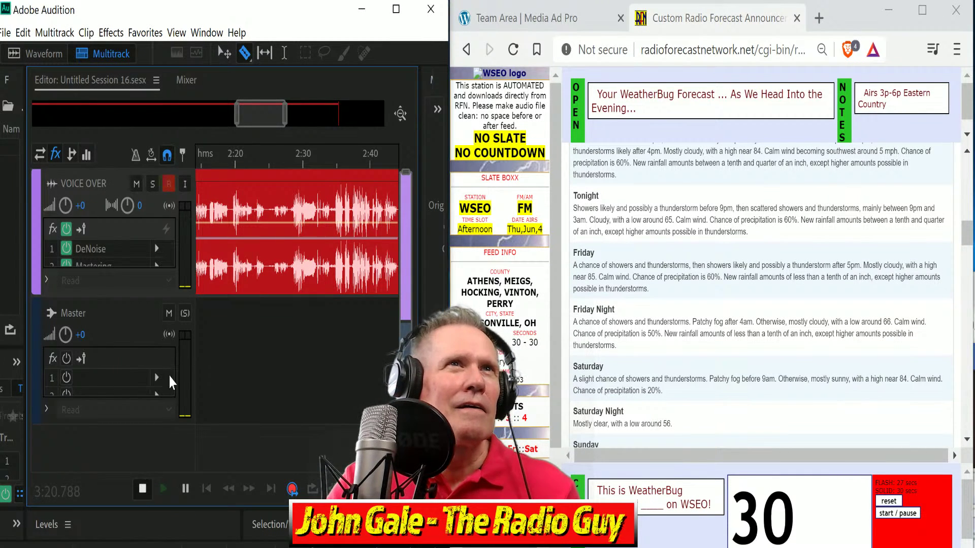
Split the voice-over clip just after the last spoken words and delete the trailing piece
left_click_drag(261, 107, 316, 104)
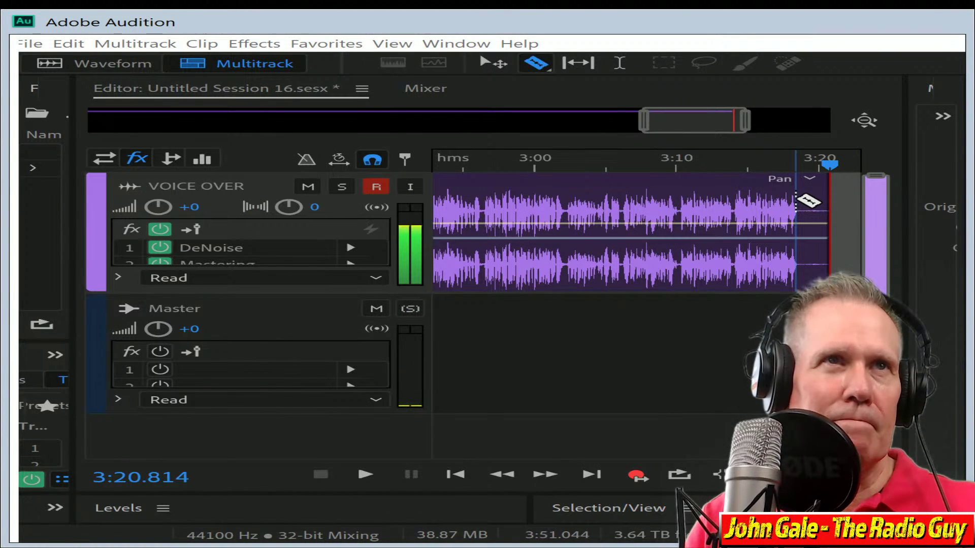
left_click(801, 198)
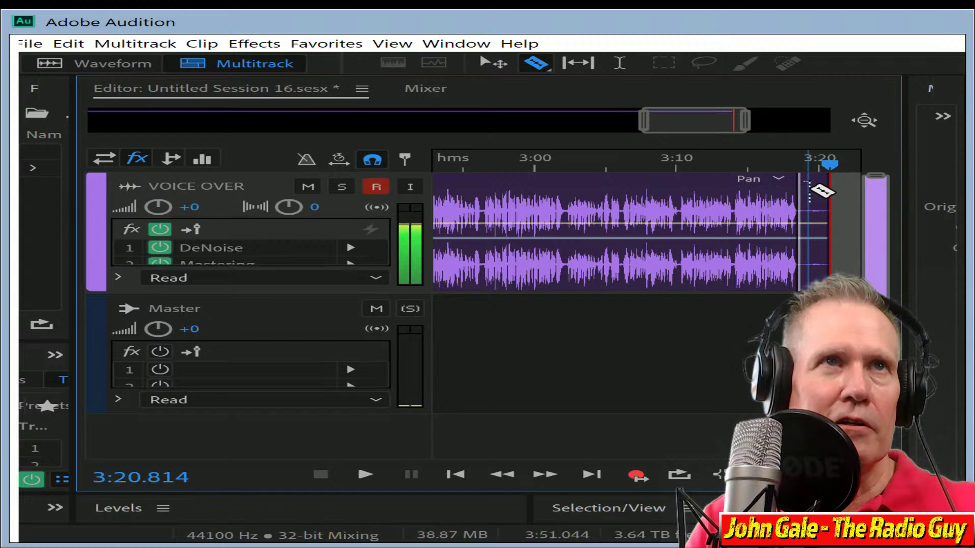
left_click(820, 190)
key("Delete")
Split the voice-over at about 2:48, delete everything before the final take, and move that take to the session start
left_click_drag(691, 126, 607, 125)
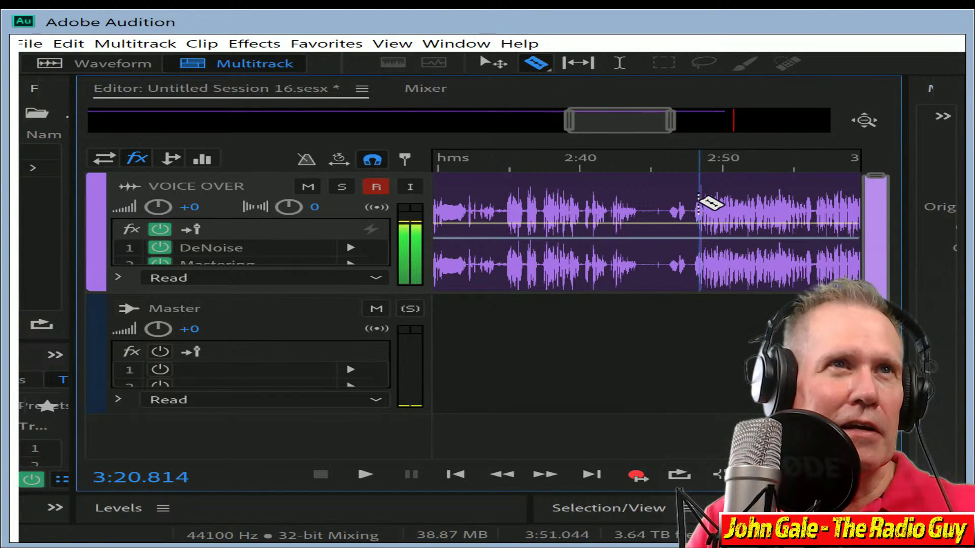
left_click(692, 200)
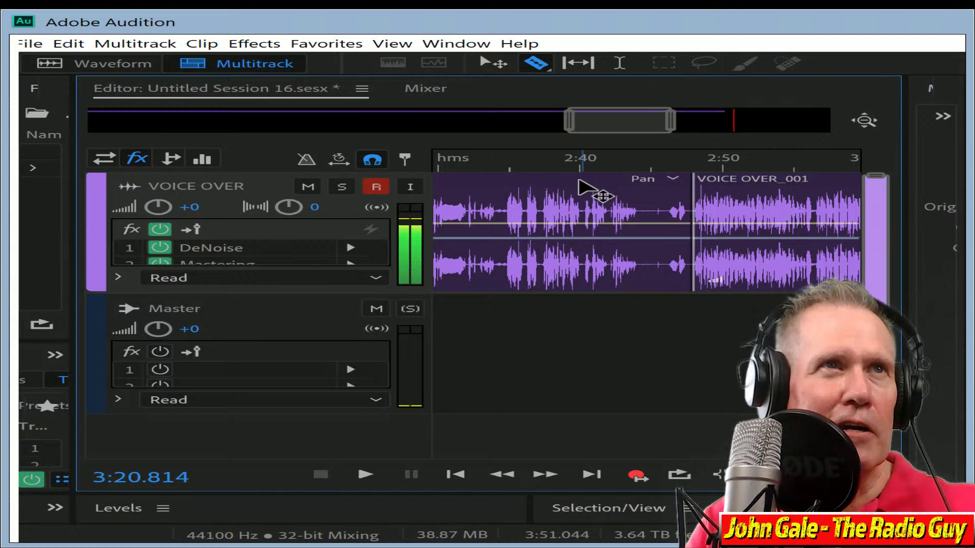
left_click(583, 178)
key("Delete")
left_click_drag(728, 188, 91, 205)
left_click_drag(187, 130, 28, 147)
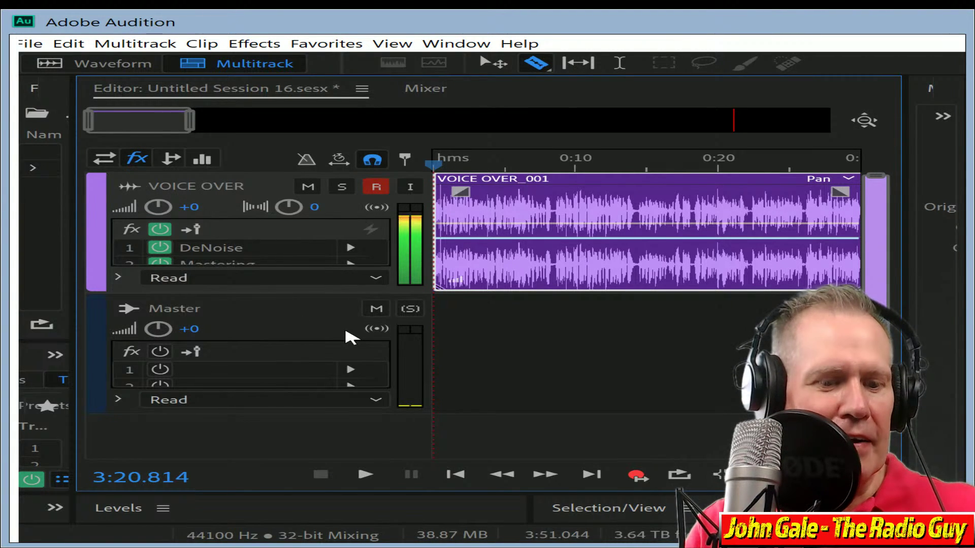
Mix the session down to a new file and delete the silence after the last word
key("alt+shift+m")
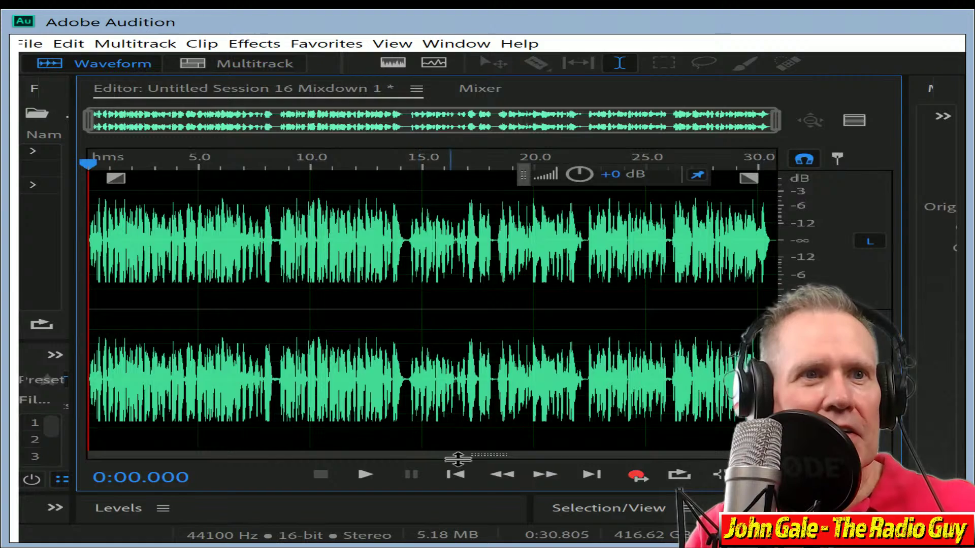
key("ctrl+a")
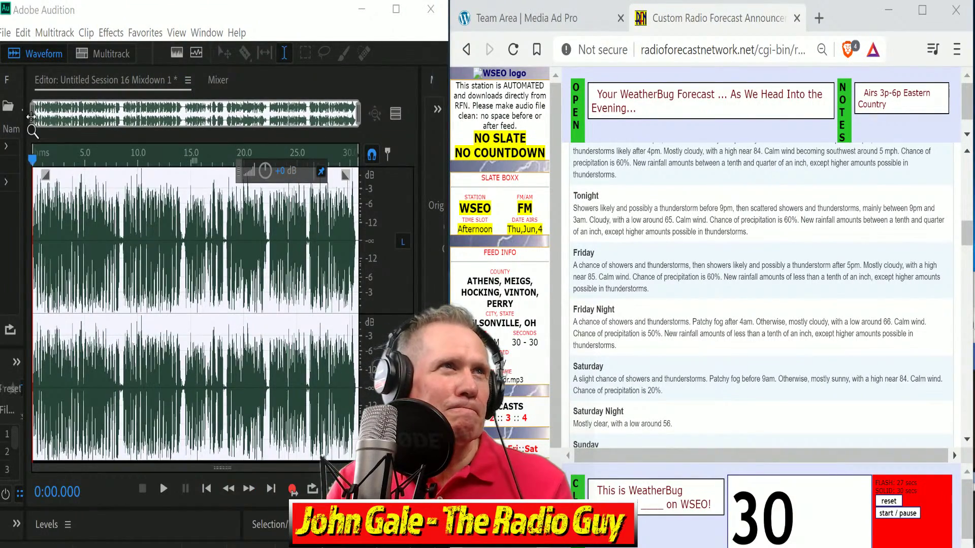
left_click_drag(31, 116, 305, 149)
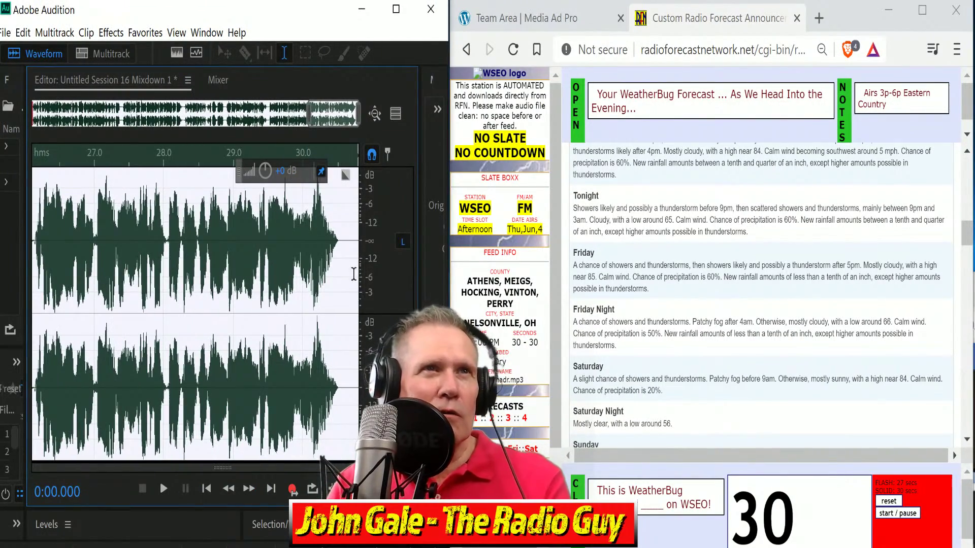
left_click(338, 237)
key("shift+Home")
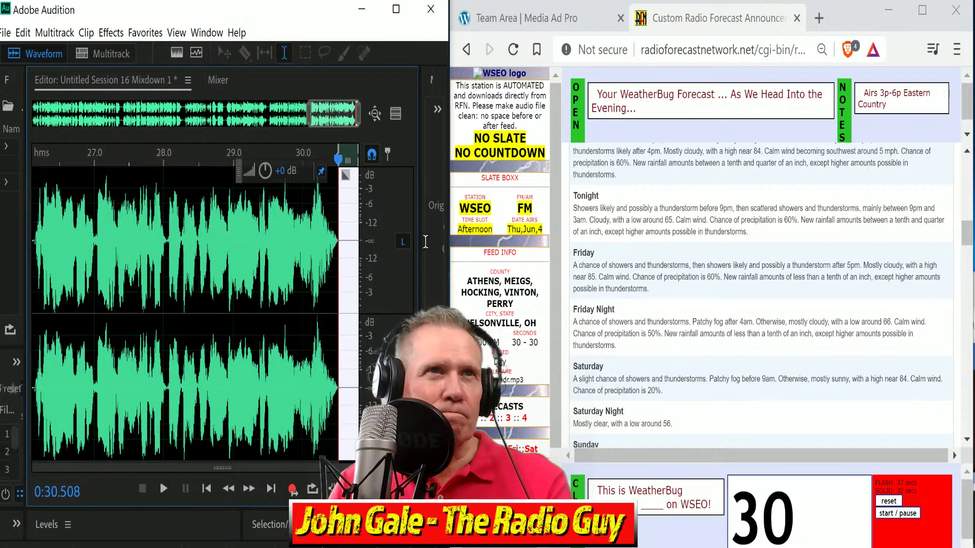
key("Delete")
Delete the short silence before the first word at the start of the mixdown
left_click_drag(336, 112, 1, 191)
left_click(32, 233)
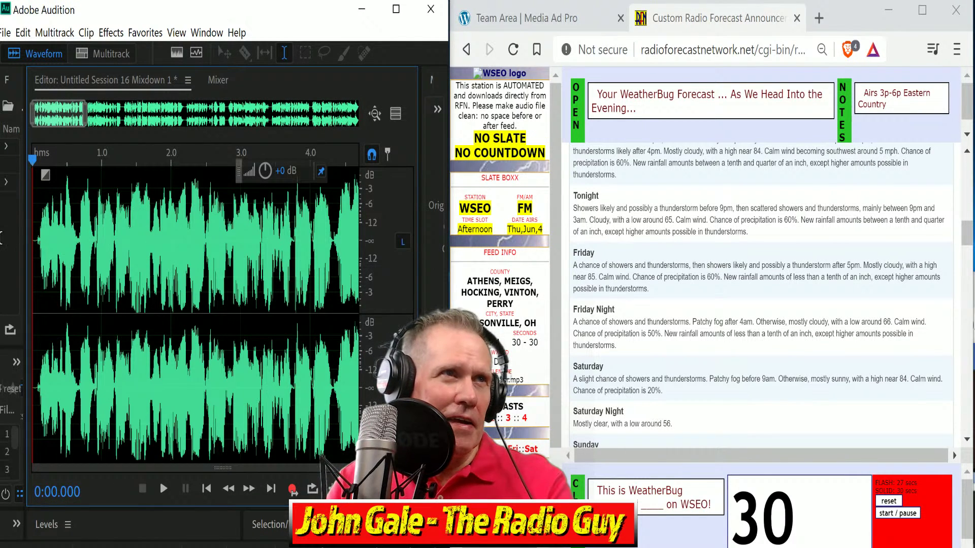
left_click_drag(85, 122, 59, 123)
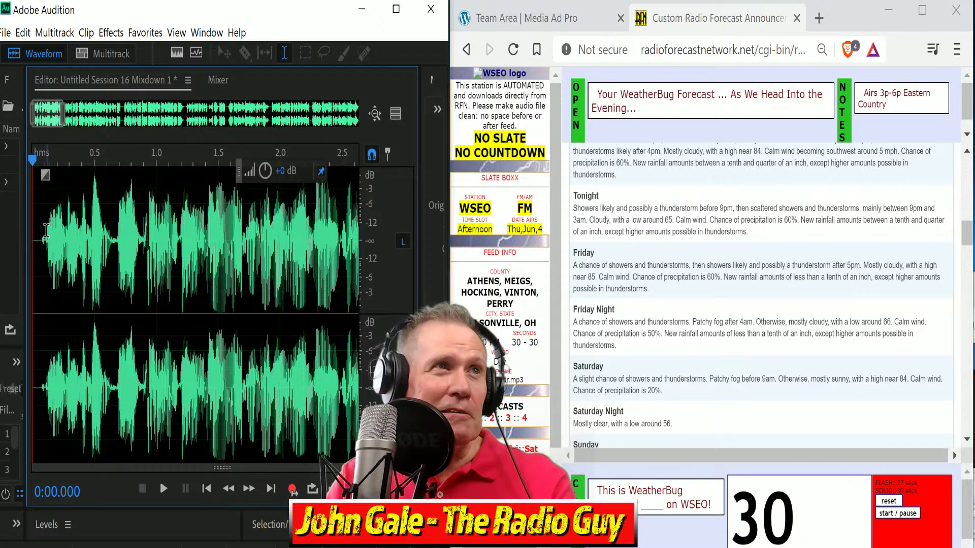
left_click_drag(45, 231, 33, 233)
key("Delete")
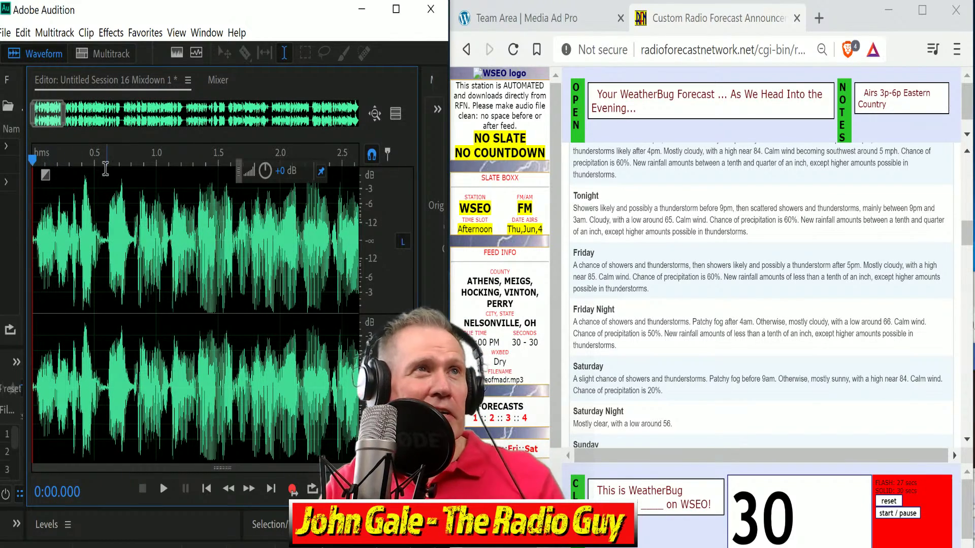
double_click(63, 117)
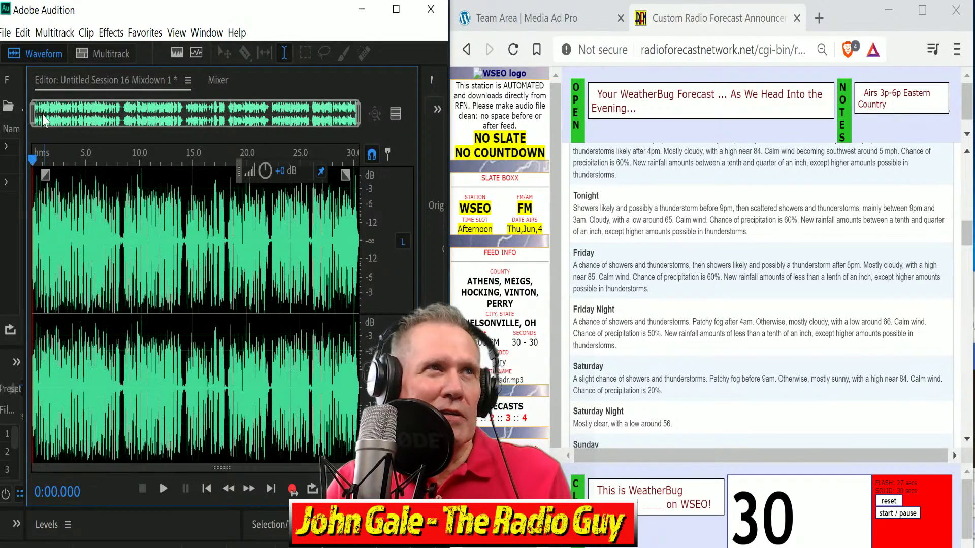
left_click_drag(34, 114, 304, 163)
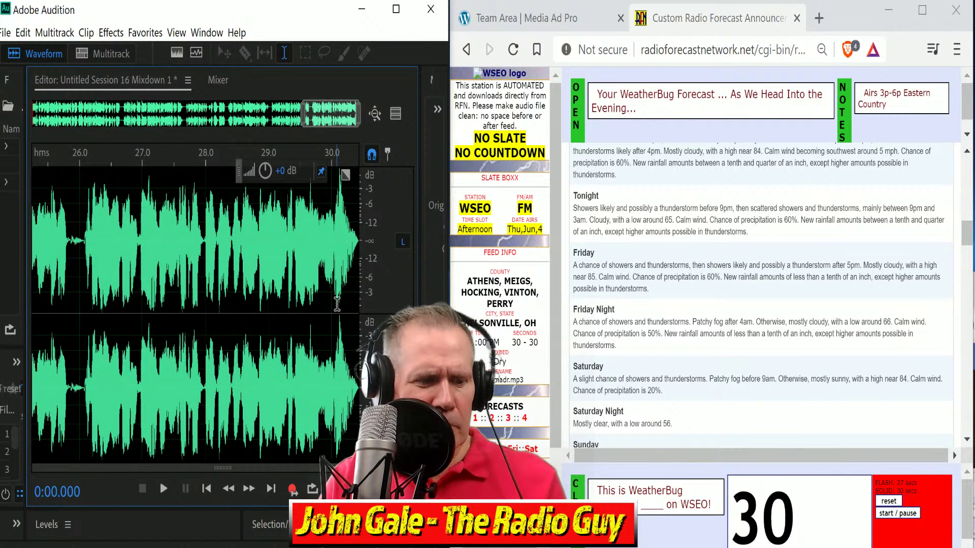
left_click(6, 33)
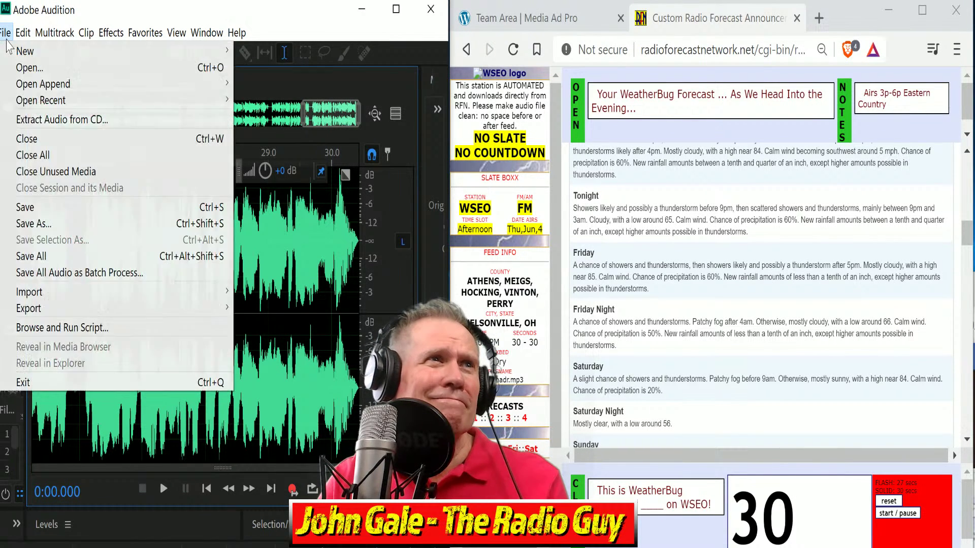
mouse_move(122, 308)
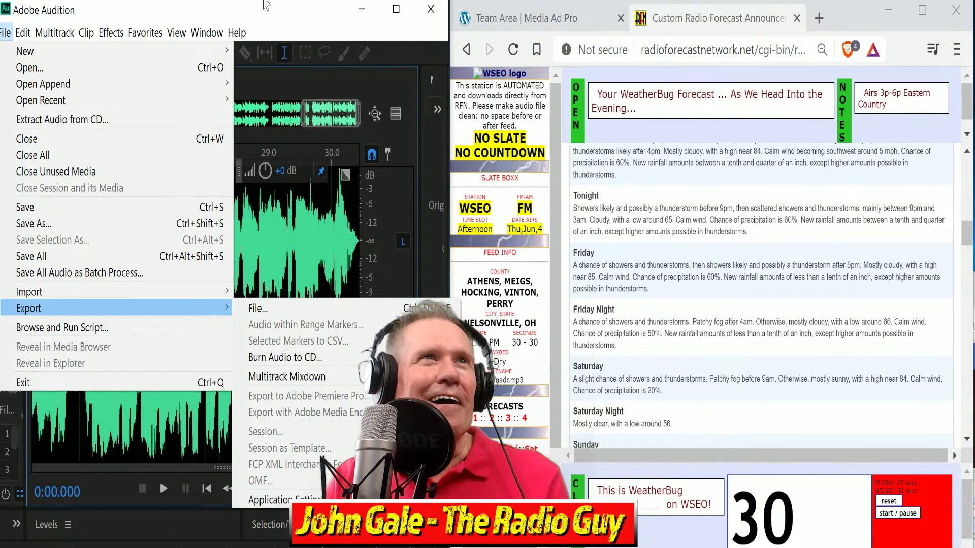
left_click(273, 18)
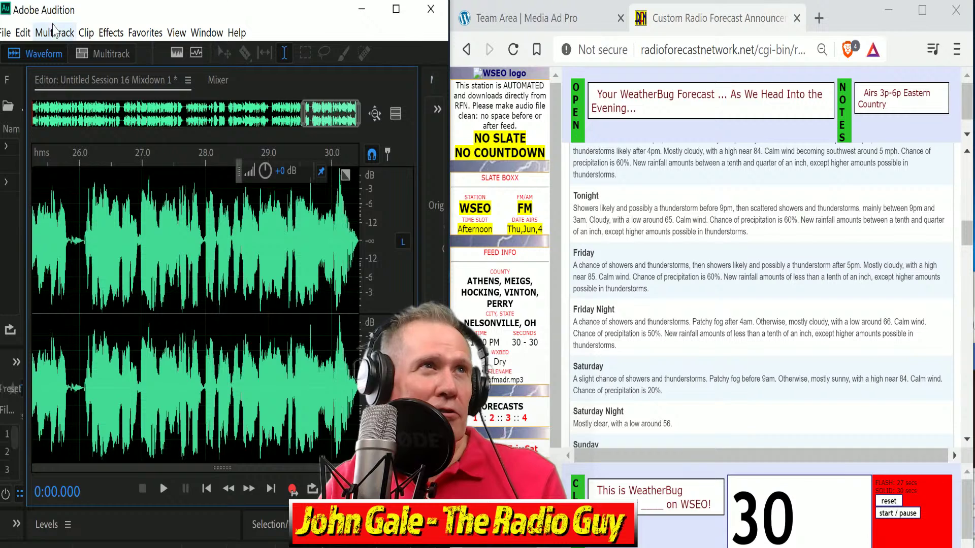
Apply the Stretch and Pitch effect to the mixdown with a new duration of 0:30.000
left_click(116, 36)
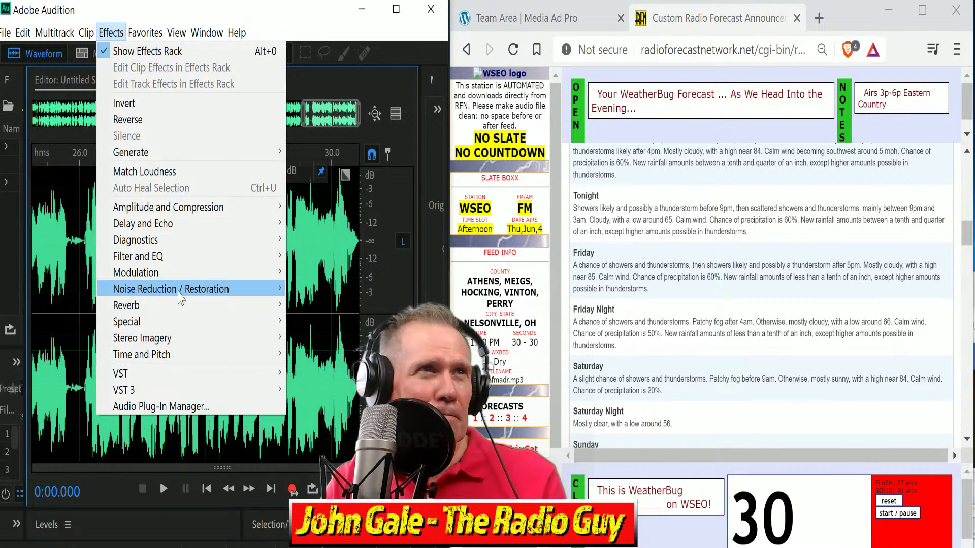
mouse_move(171, 354)
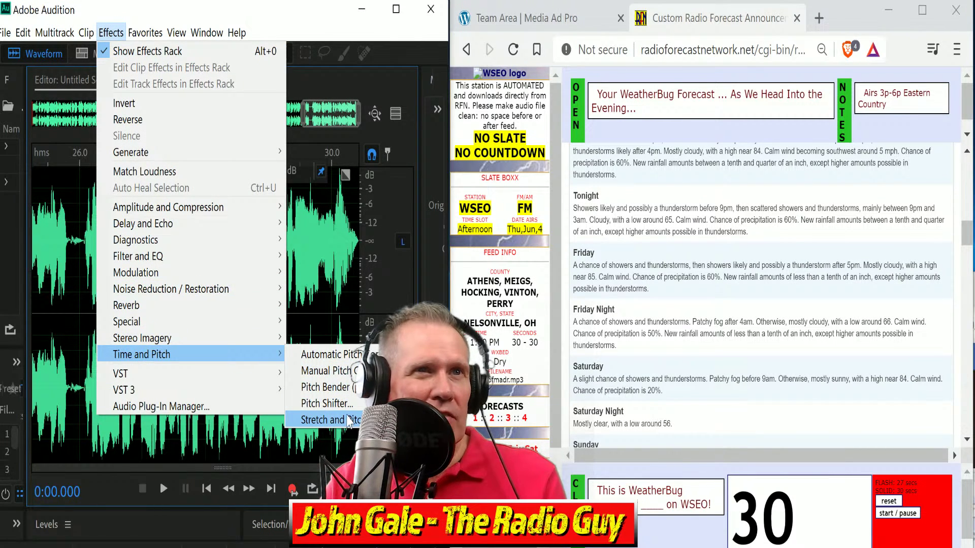
left_click(345, 421)
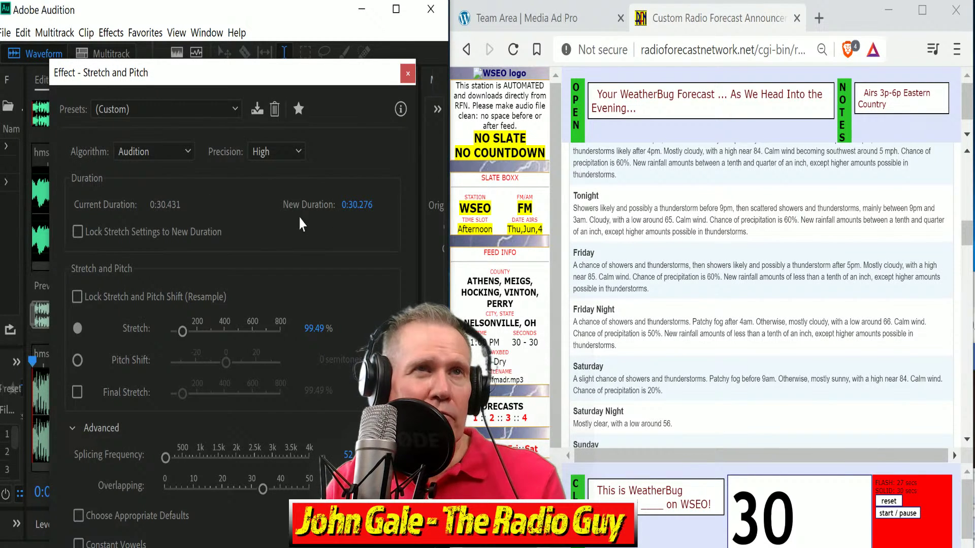
left_click(360, 205)
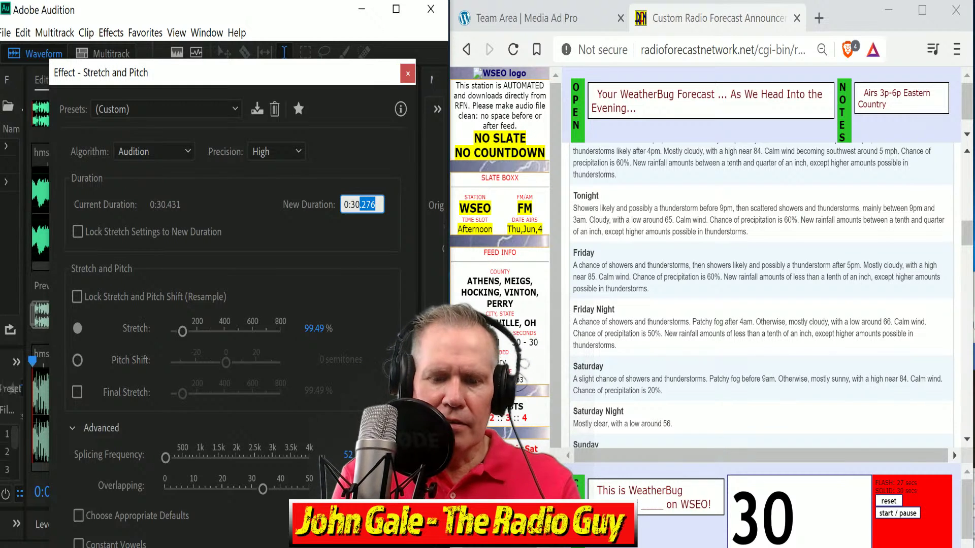
left_click(344, 204)
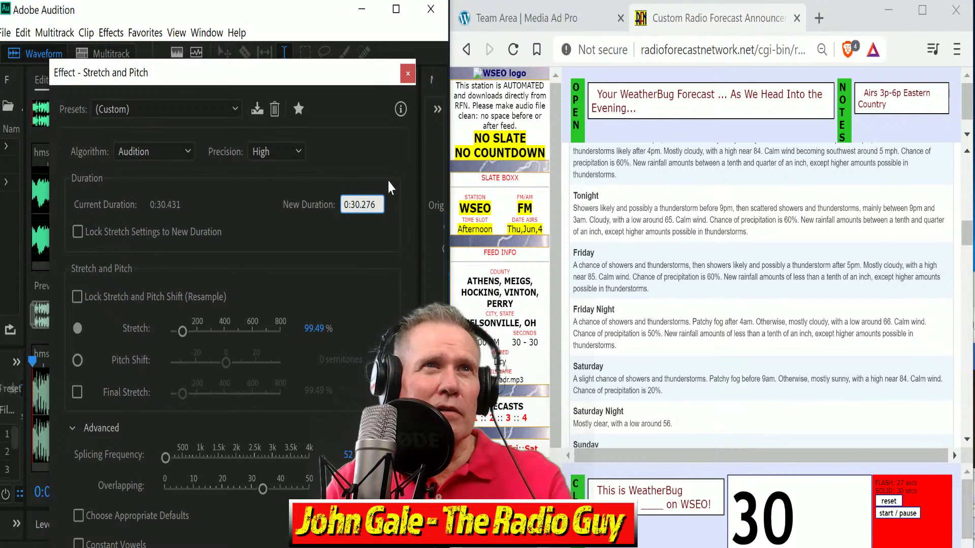
double_click(363, 205)
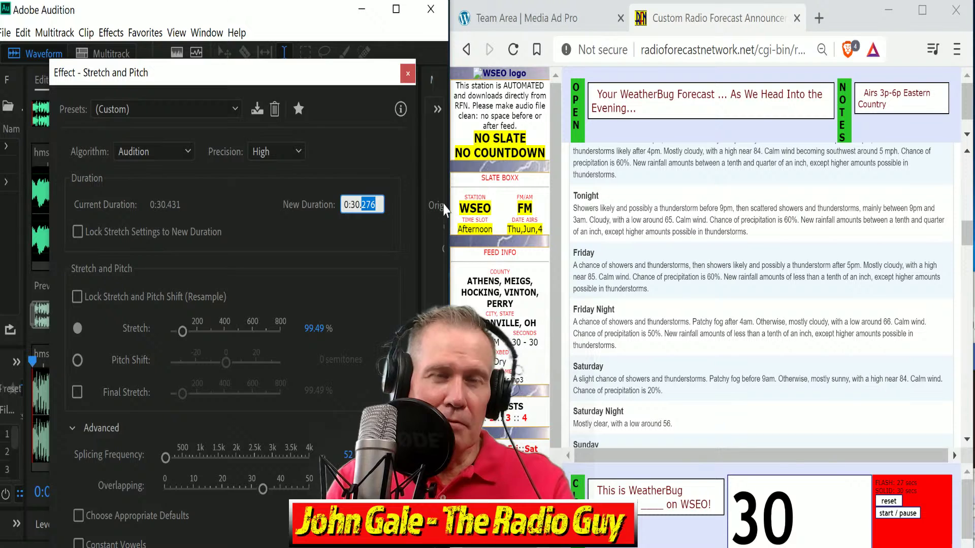
type("000")
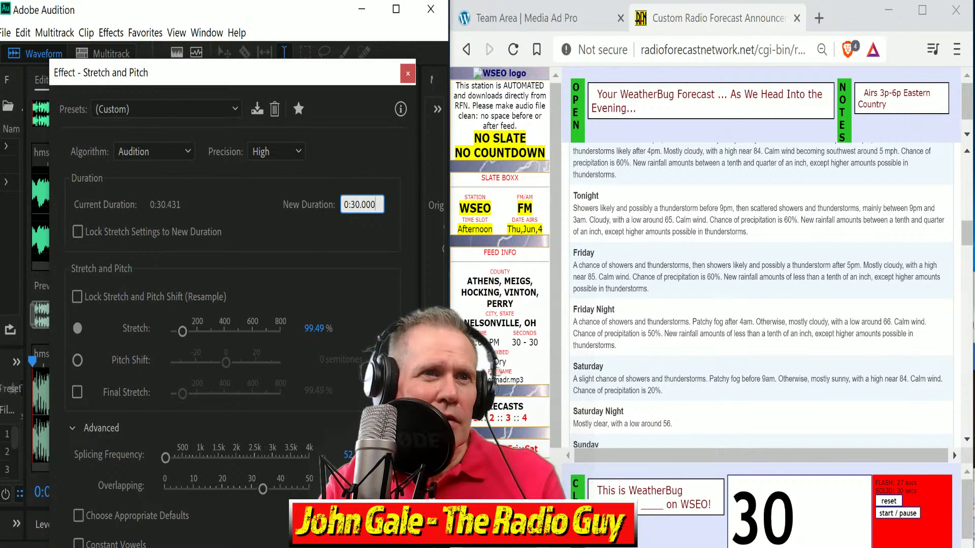
key("Return")
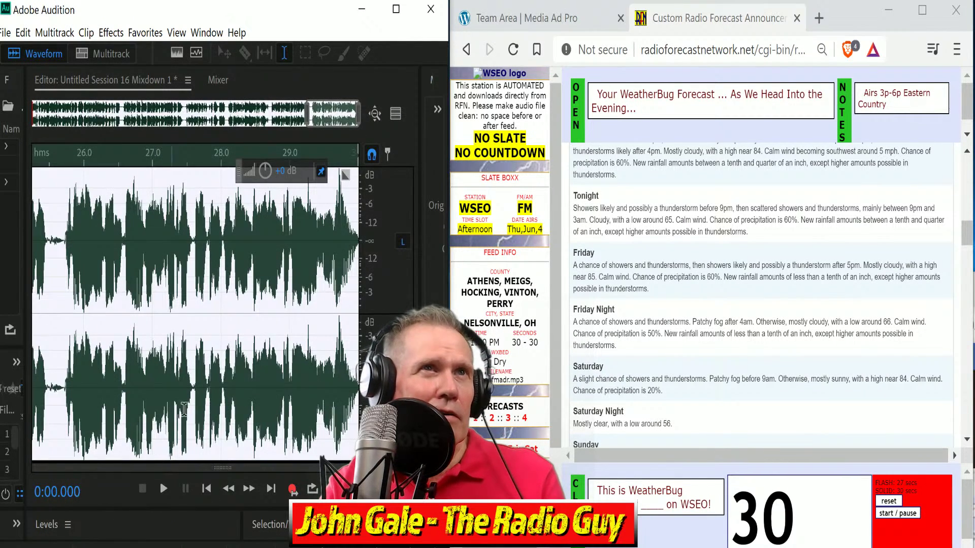
Bring the whole stretched mixdown into view and play its first few seconds to check the sound
left_click_drag(307, 113, 4, 169)
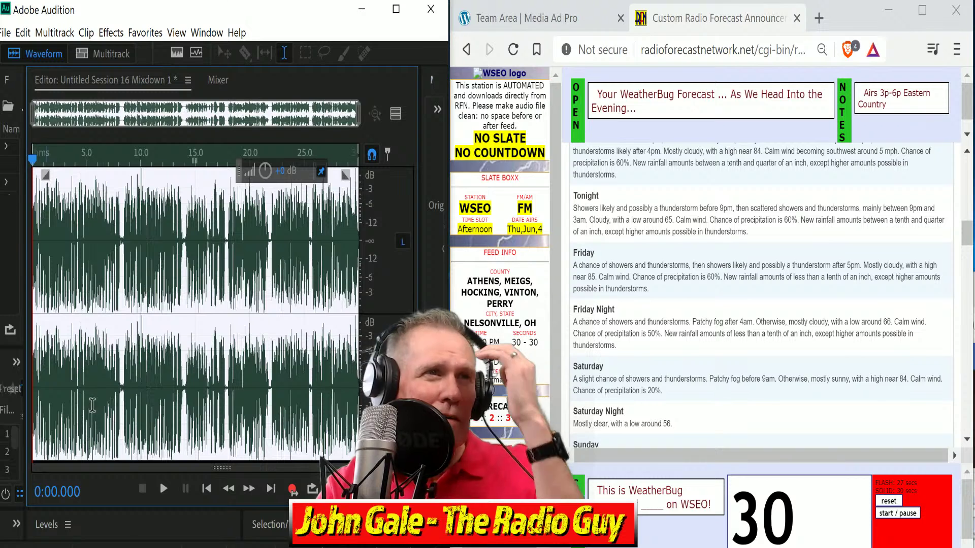
left_click(163, 491)
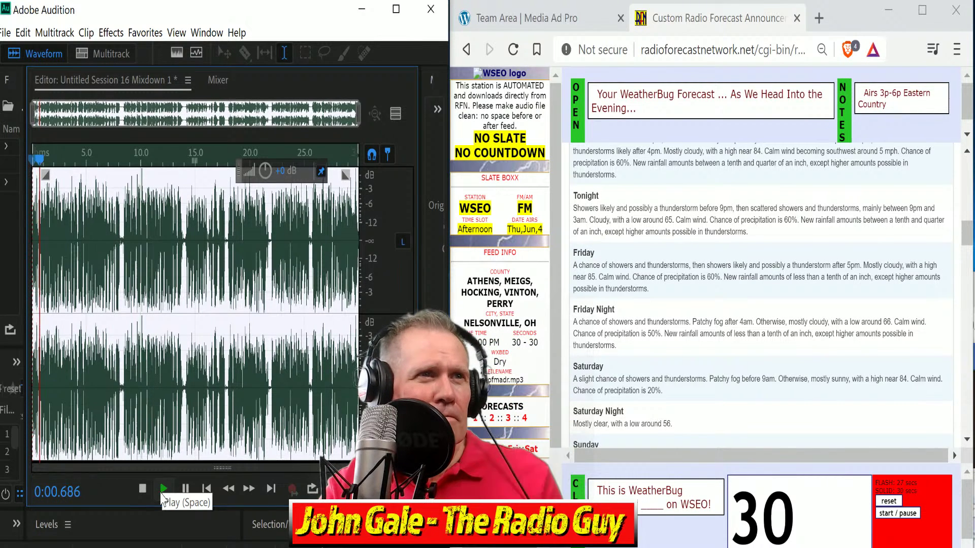
left_click(143, 489)
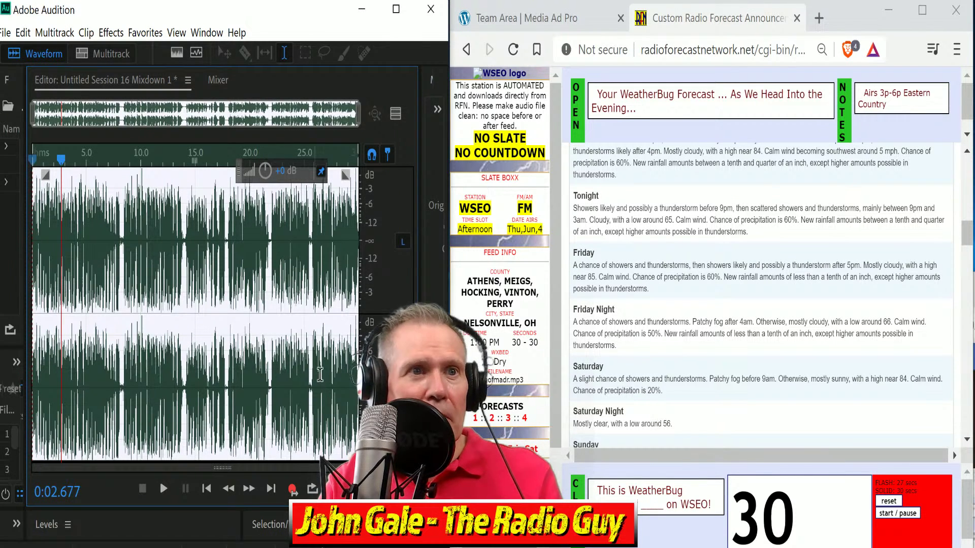
Name the mixdown's MP3 export kmhmfmadr, open the WSEO FTP upload page and select its suggested file name
key("ctrl+shift+e")
left_click_drag(292, 139, 178, 139)
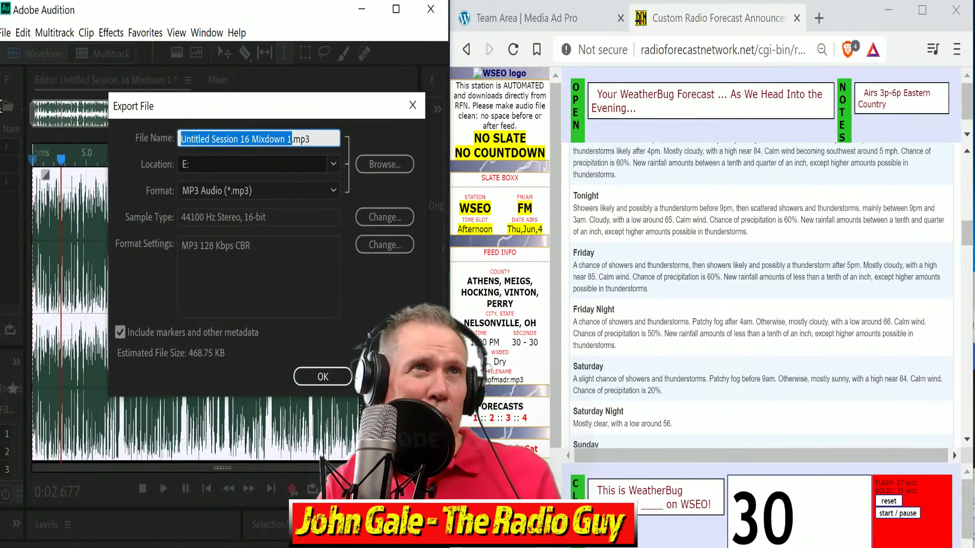
type("kmhmfmadr")
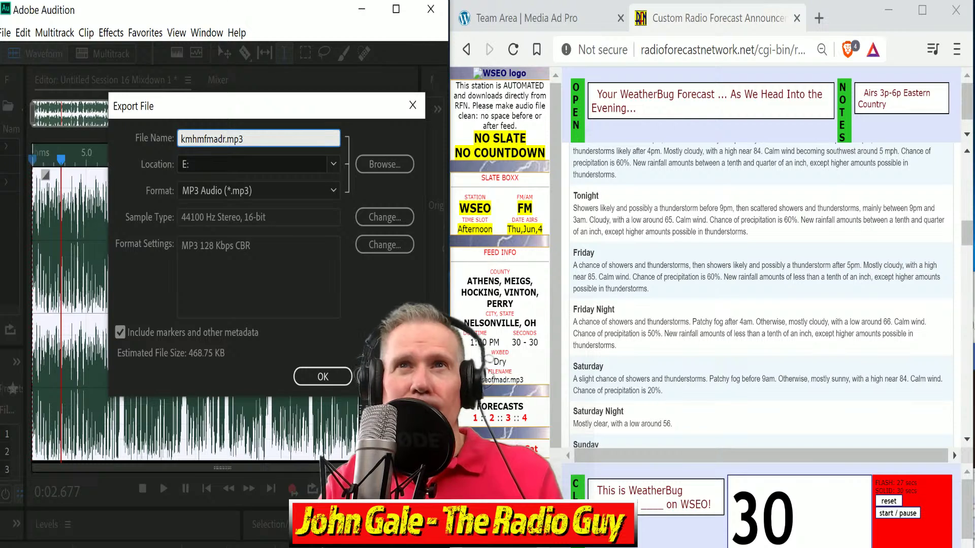
left_click(500, 380)
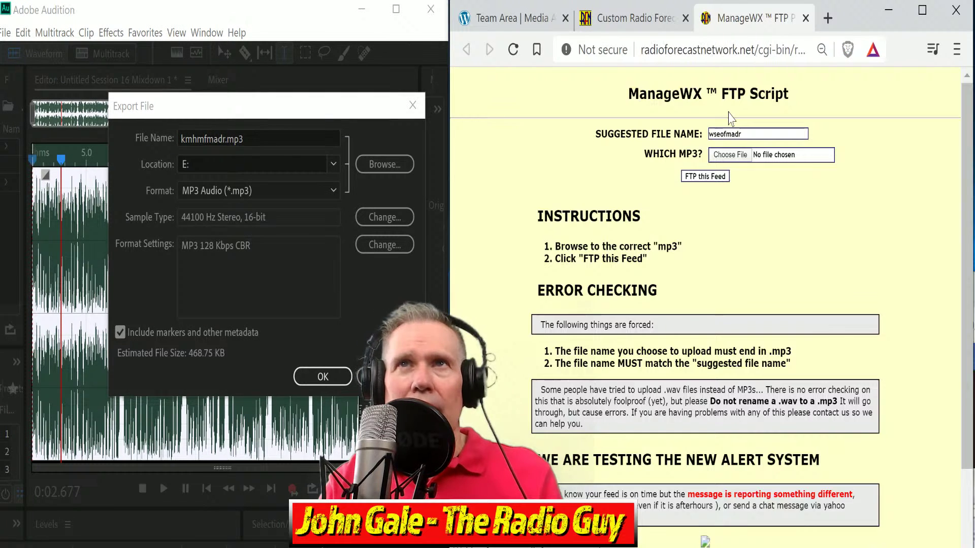
double_click(727, 134)
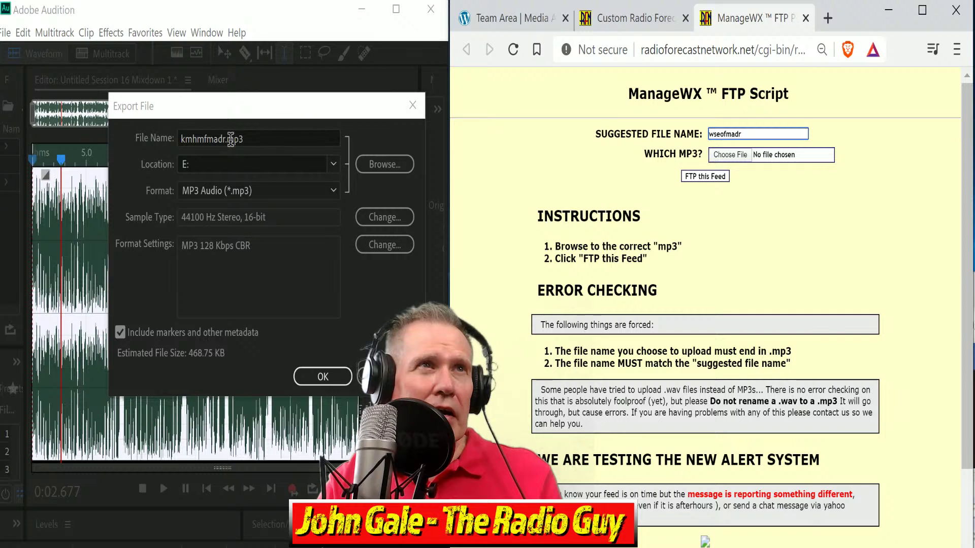
Re-enter the export file name as kmhmfmadr.mp3 and export the mixdown to drive E:
double_click(213, 137)
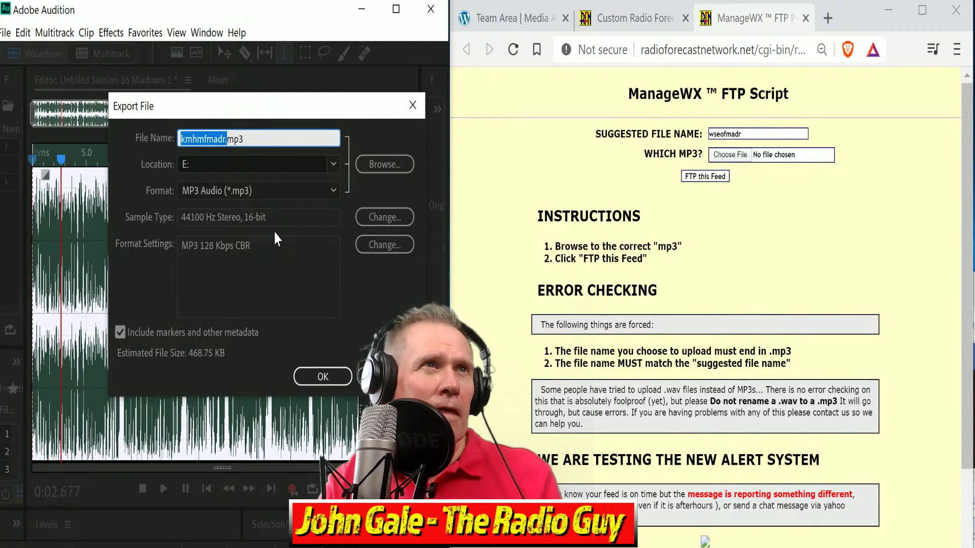
type("kmhmfmadr")
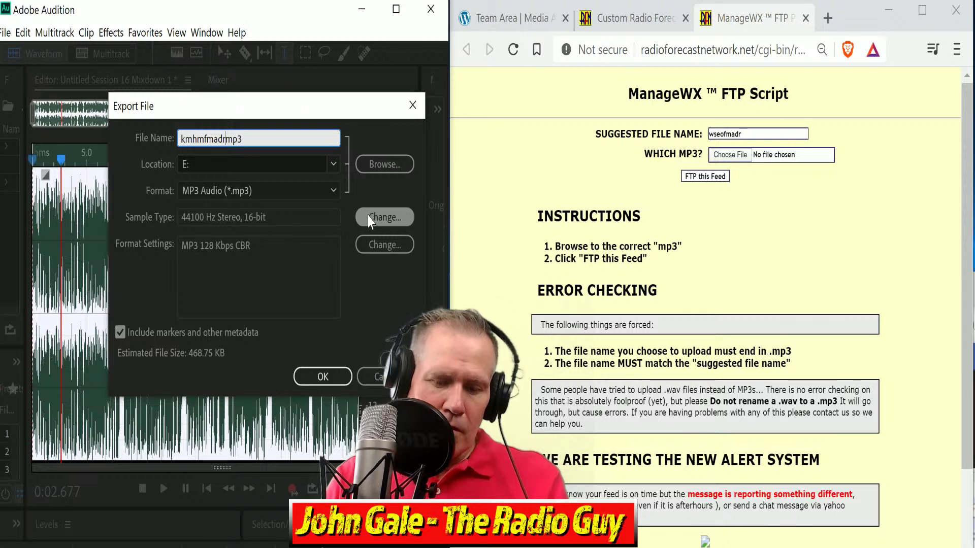
type(".")
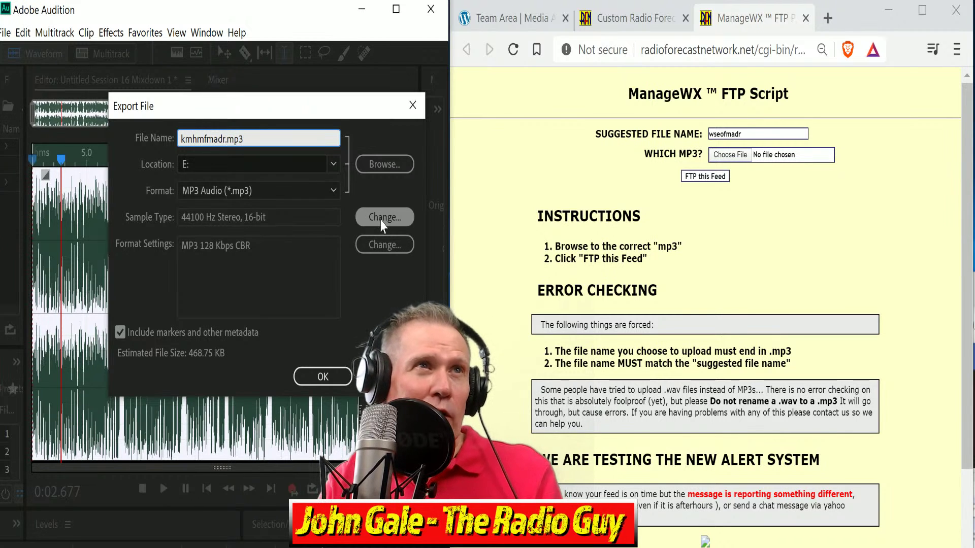
left_click(323, 375)
left_click(328, 280)
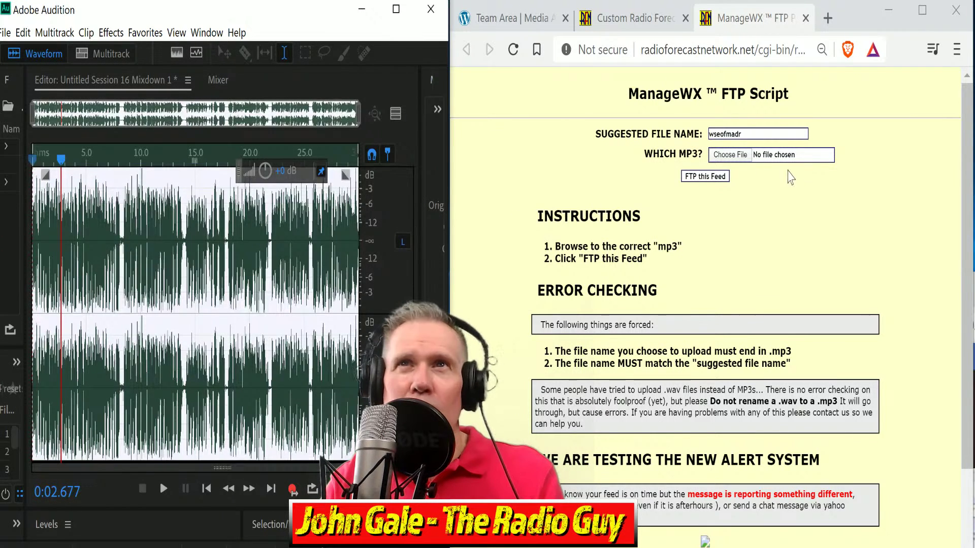
Upload wseofmadr.mp3 from drive E: through the ManageWX FTP page and close the results window
left_click(736, 154)
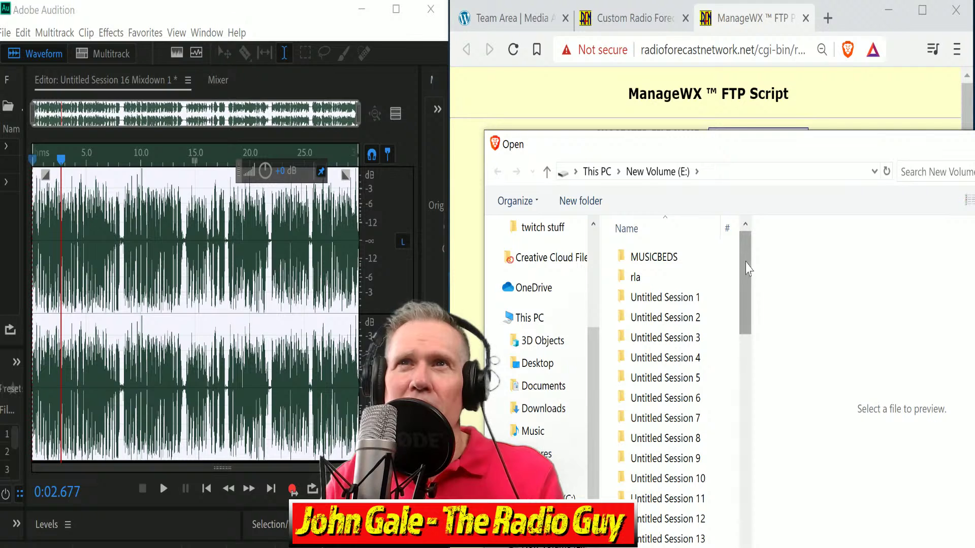
left_click_drag(749, 261, 745, 386)
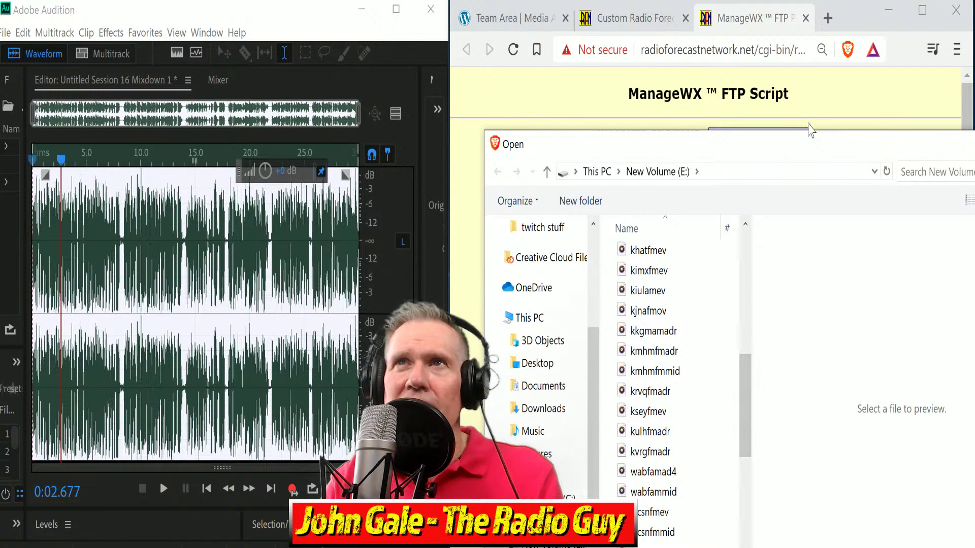
left_click_drag(797, 152, 766, 133)
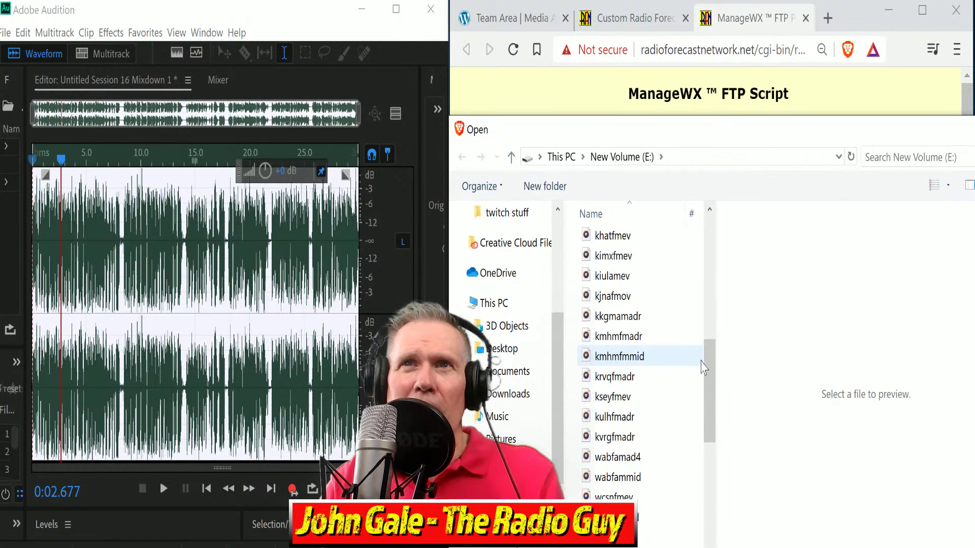
left_click_drag(710, 359, 716, 453)
left_click(655, 438)
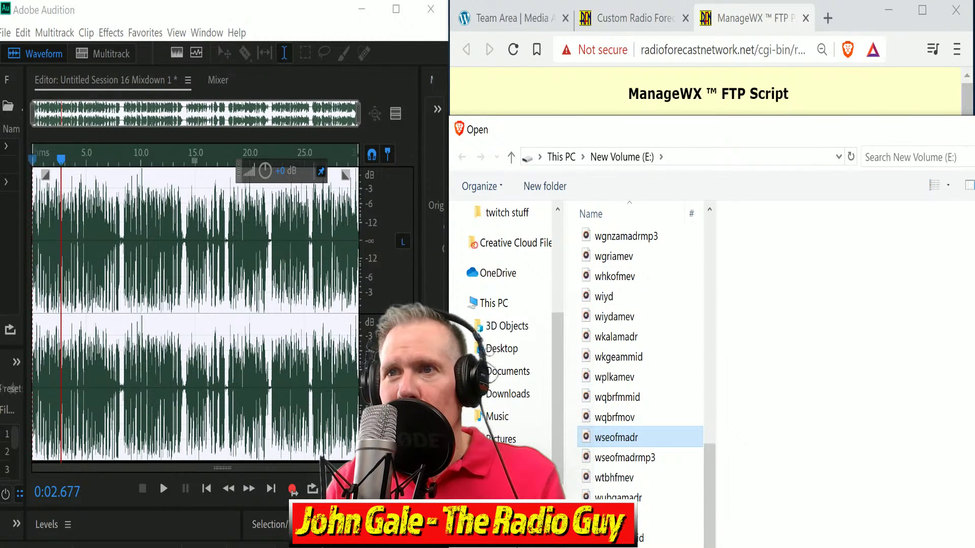
double_click(656, 438)
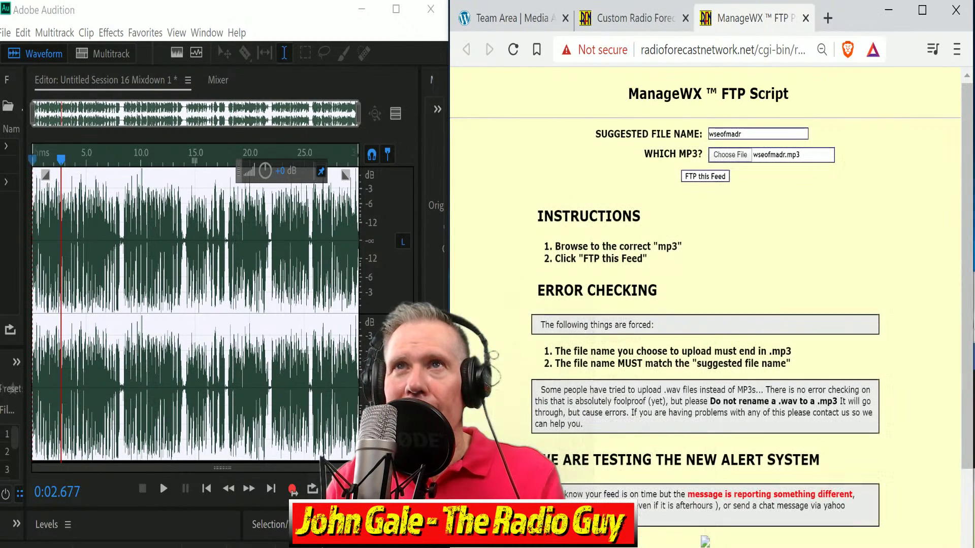
left_click(706, 177)
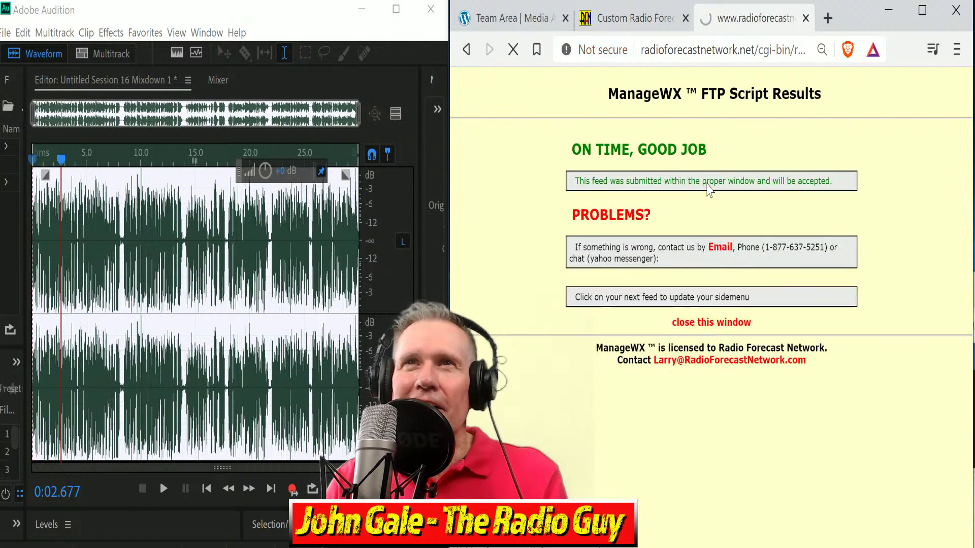
left_click(712, 337)
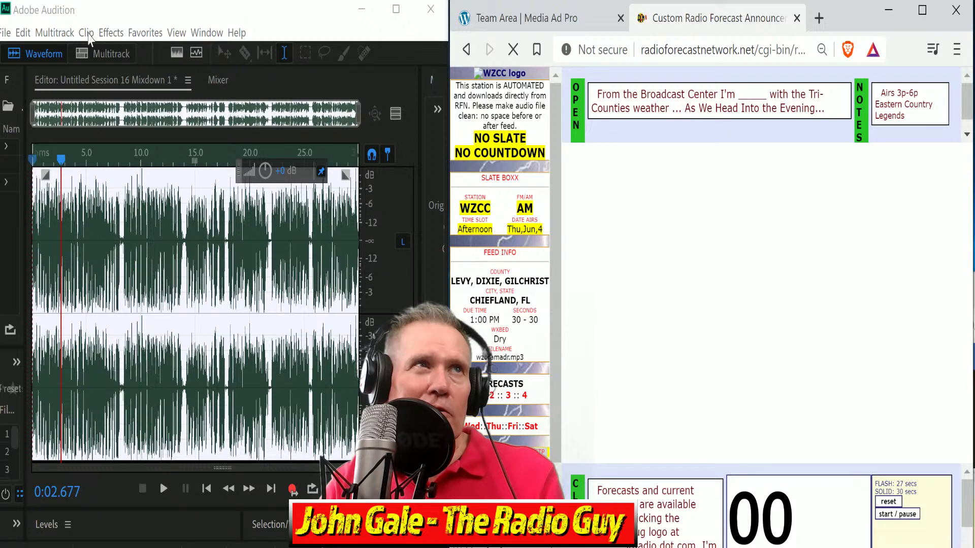
Close all open files in Audition
left_click(4, 34)
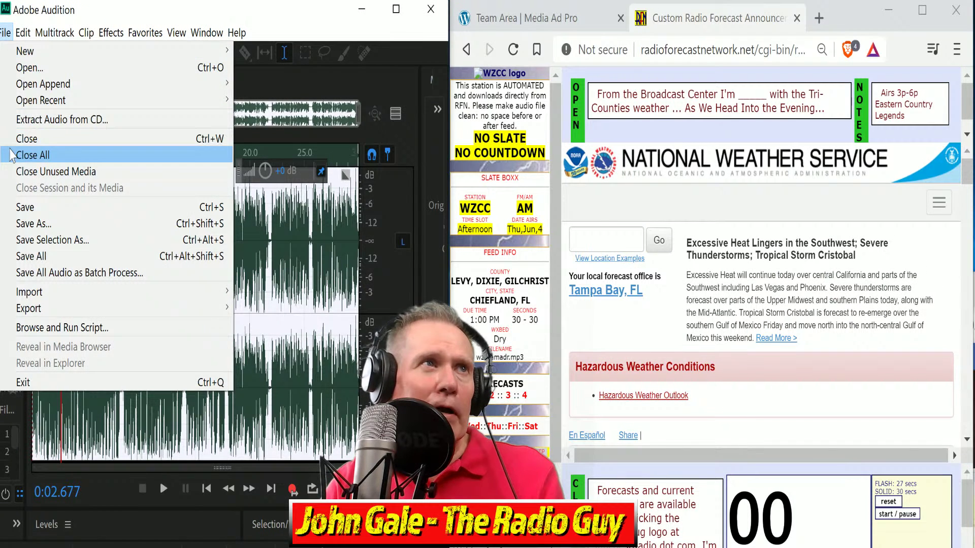
left_click(17, 156)
left_click(276, 314)
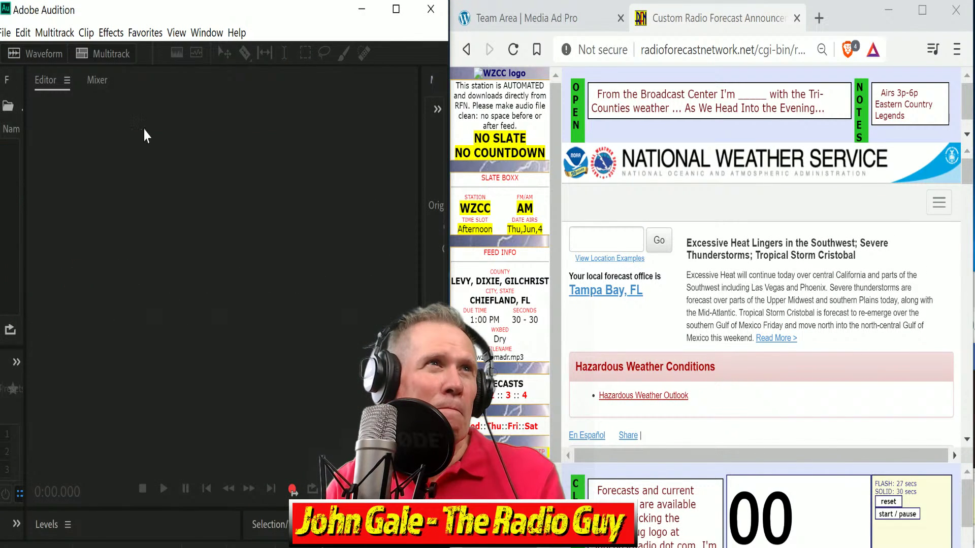
Create a new multitrack session named Untitled Session 17 in E: from the DRY WX template
left_click(112, 56)
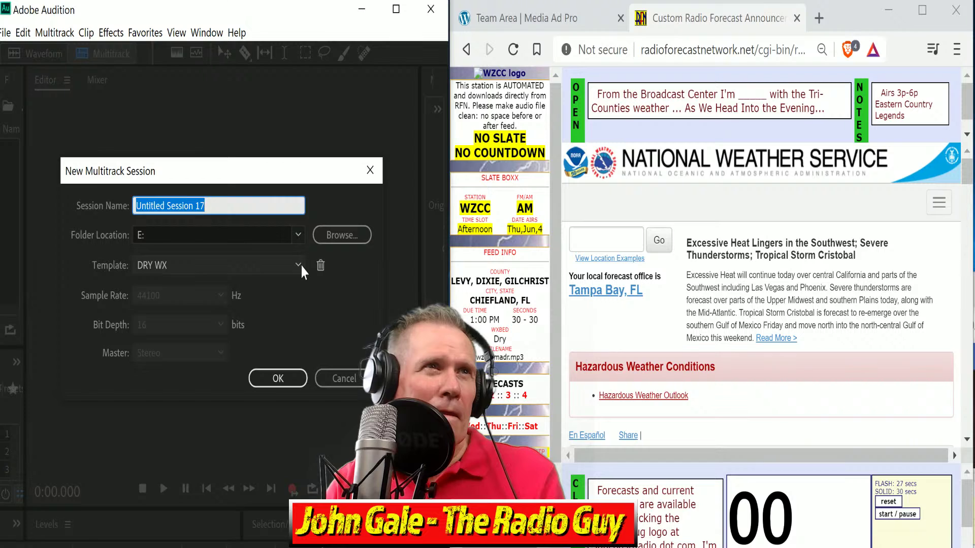
left_click(298, 265)
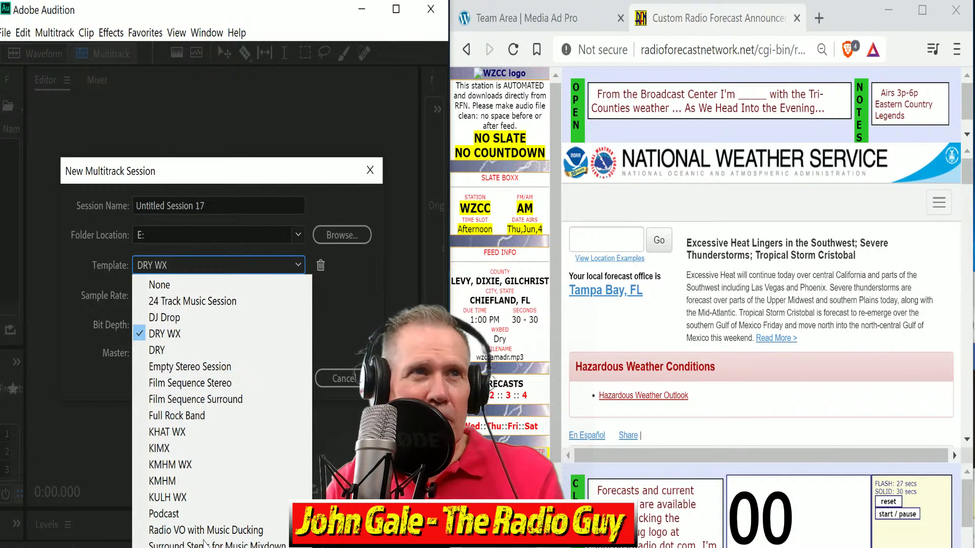
left_click(192, 333)
left_click(271, 379)
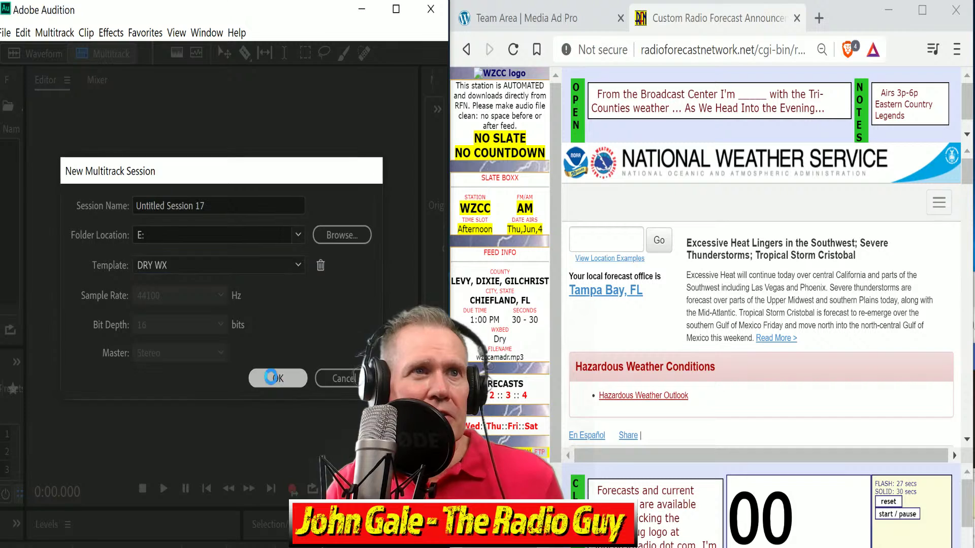
Start recording on the VOICE OVER track and bring the WZCC detailed forecast and closing script into view
key("shift+space")
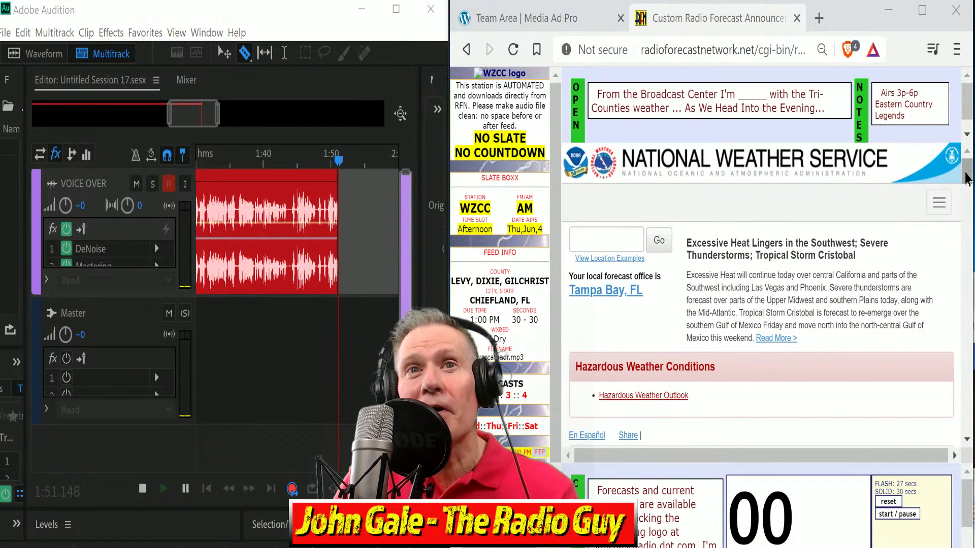
scroll(969, 213, "down", 8)
left_click_drag(970, 216, 970, 239)
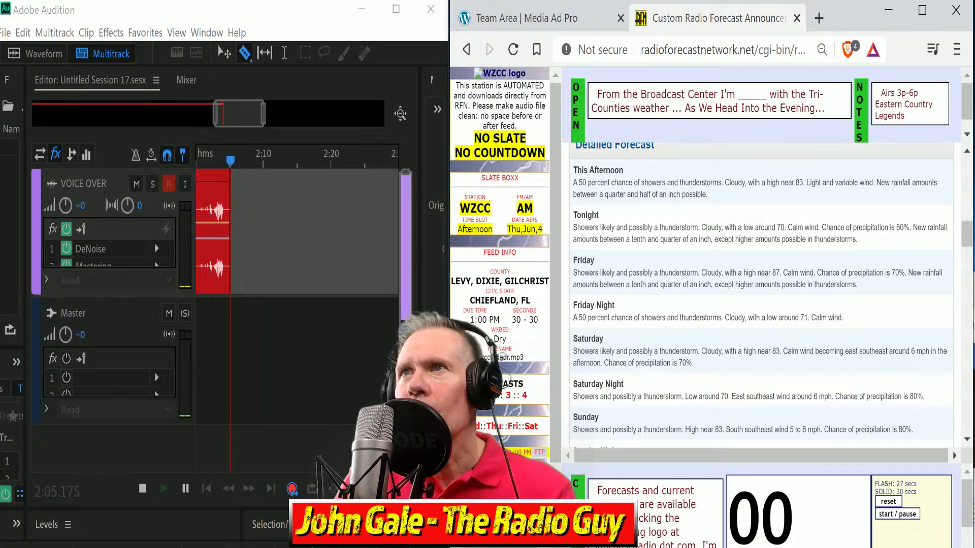
key("alt+Tab")
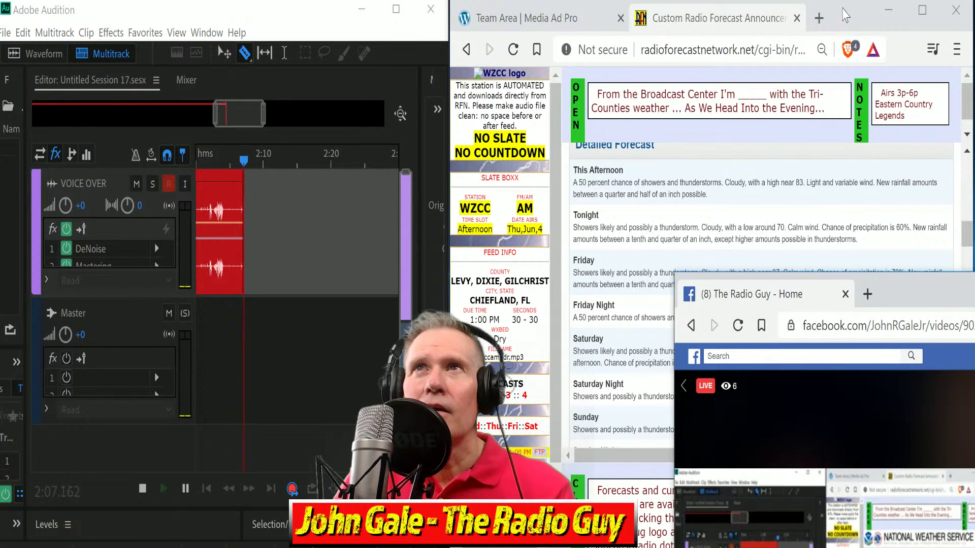
key("alt+Tab")
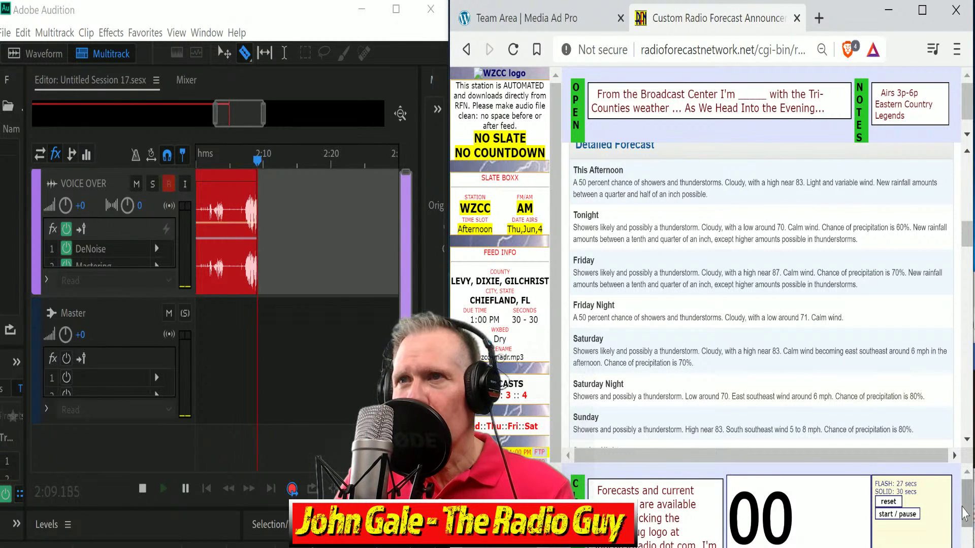
scroll(967, 498, "down", 1)
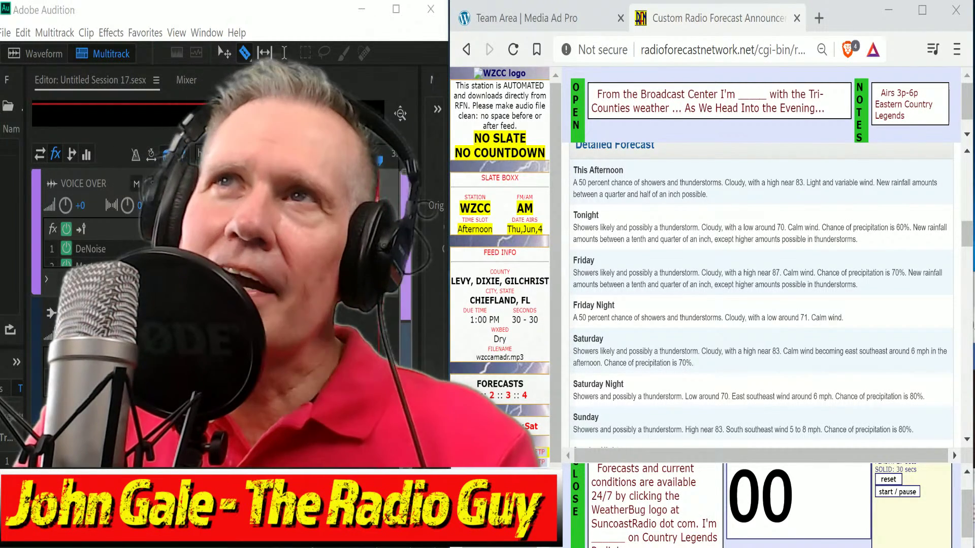
left_click(882, 93)
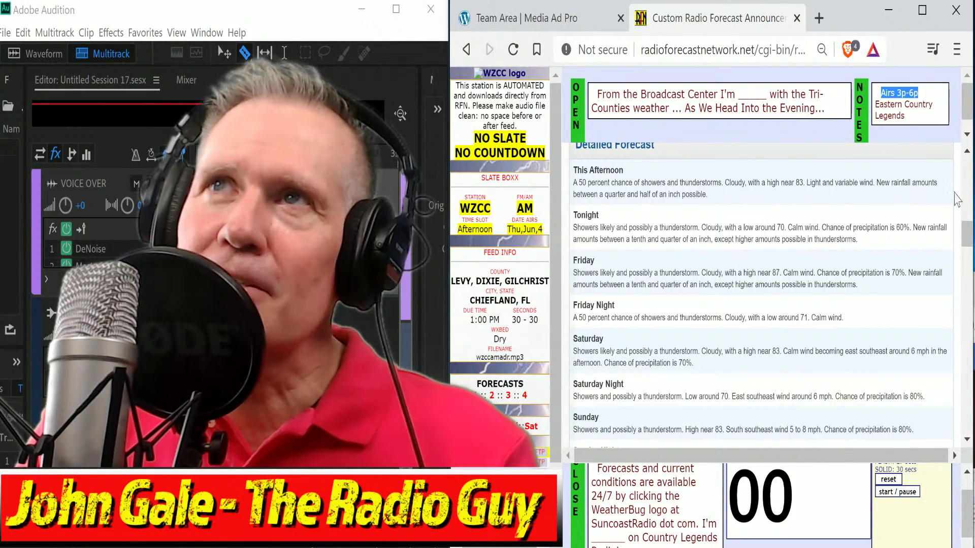
left_click_drag(967, 239, 966, 232)
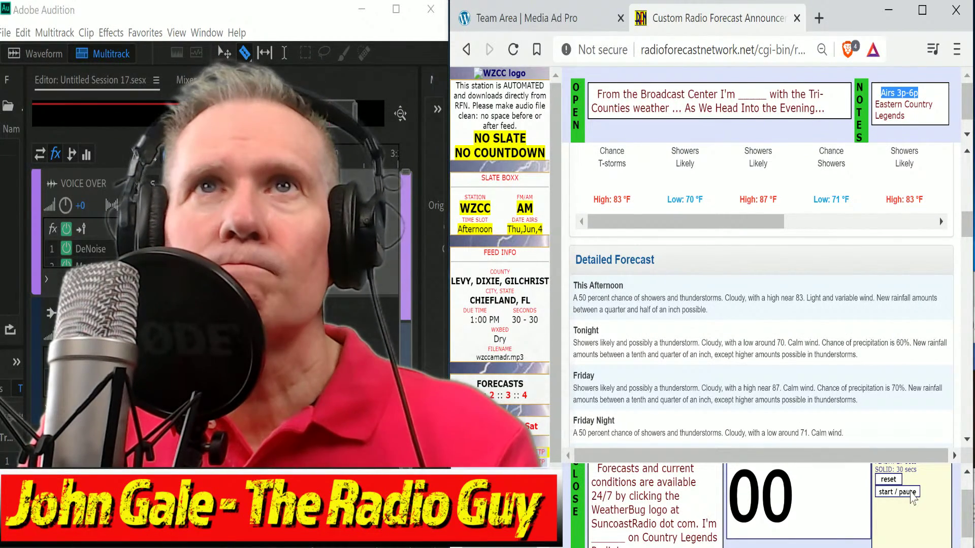
Record the WZCC forecast read against the page's stopwatch, resetting and restarting it for a second take
left_click(913, 493)
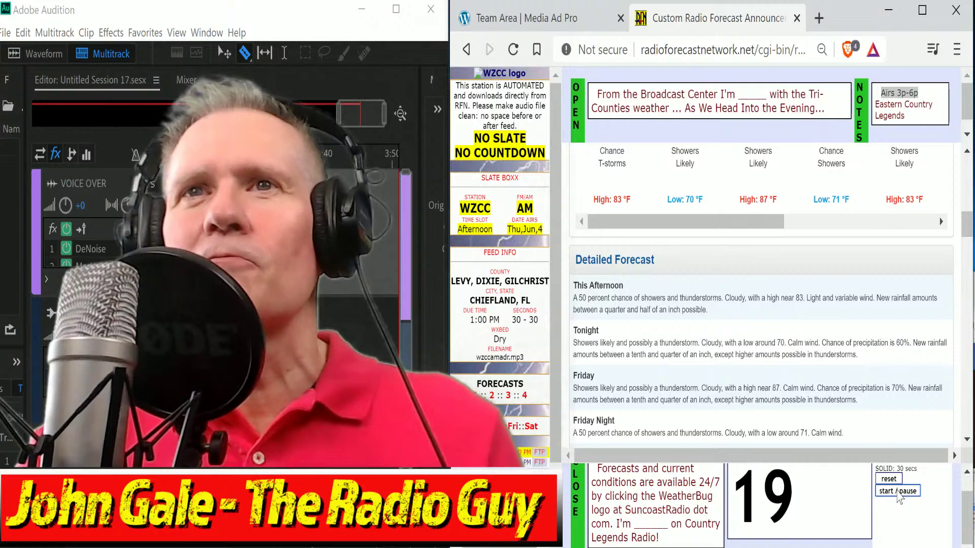
left_click(906, 493)
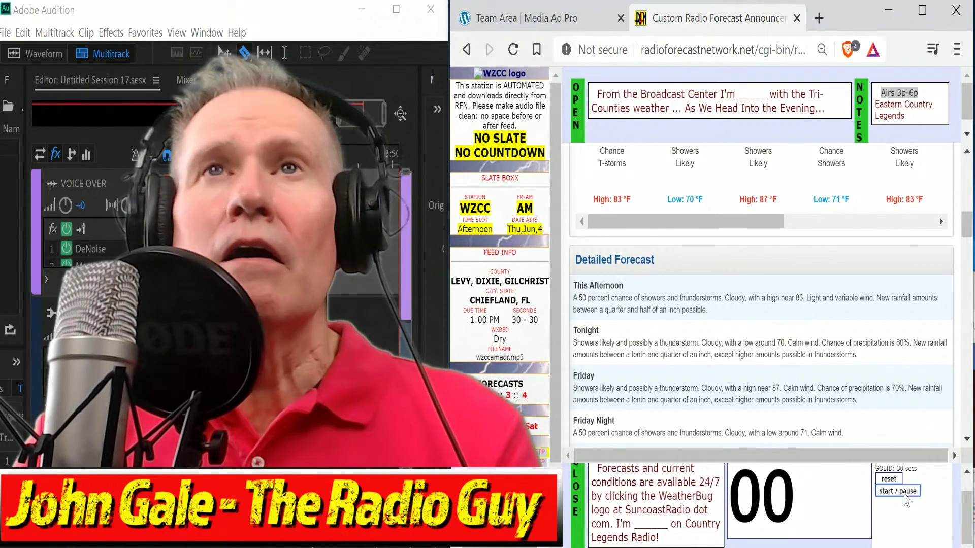
left_click(902, 493)
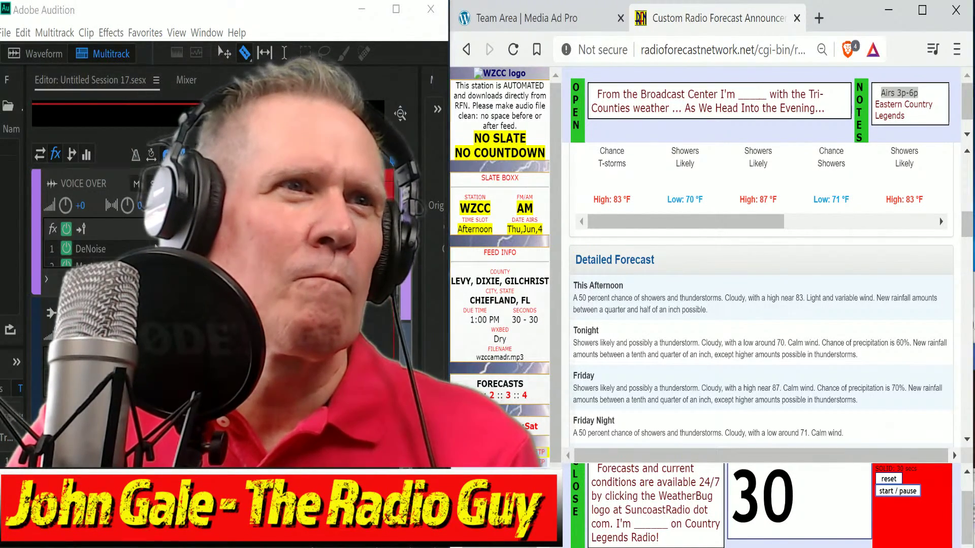
Split the voice-over clip just after the last word and delete the leftover end piece
left_click(377, 204)
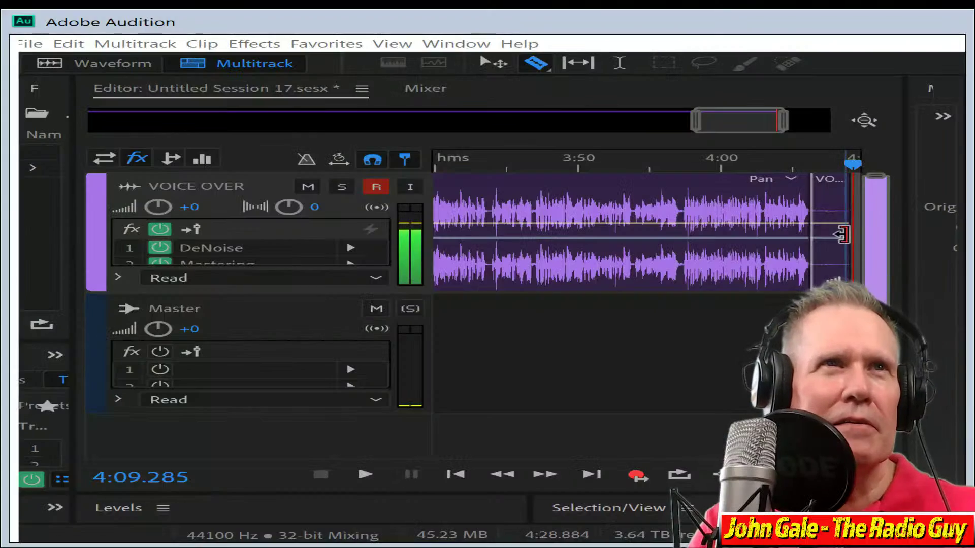
left_click(837, 183)
key("Delete")
Split the recording before the final take at about 3:37, delete everything earlier and place the take at the session's start
left_click_drag(737, 131, 683, 133)
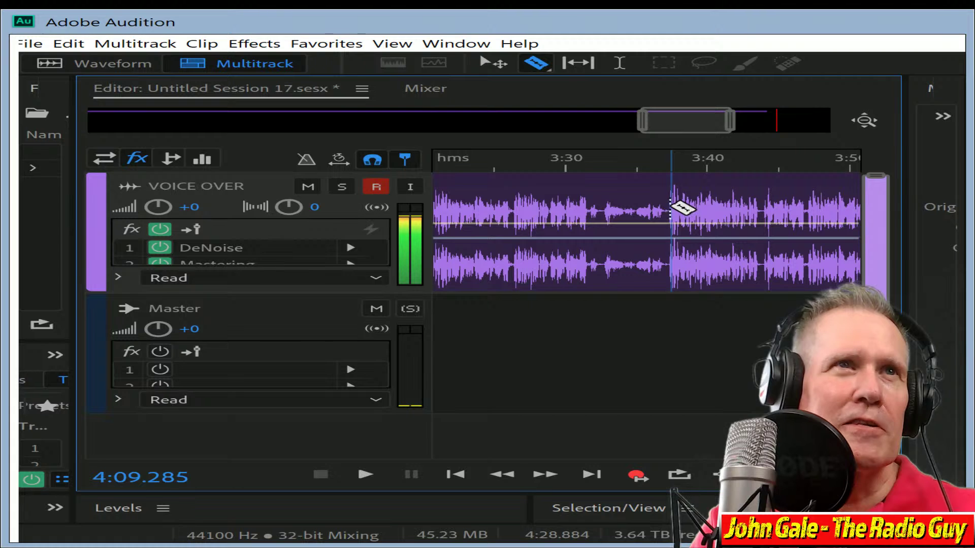
left_click(669, 198)
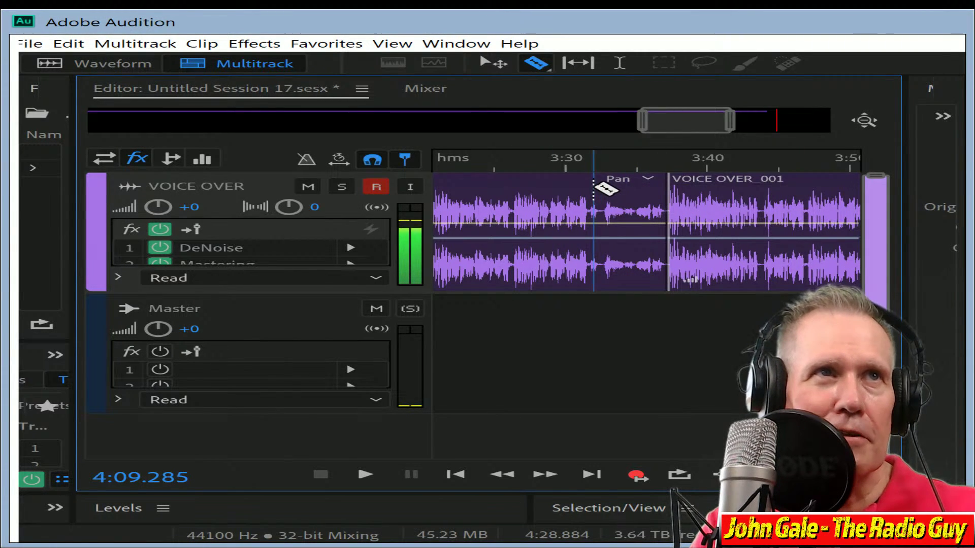
left_click(609, 192)
key("Delete")
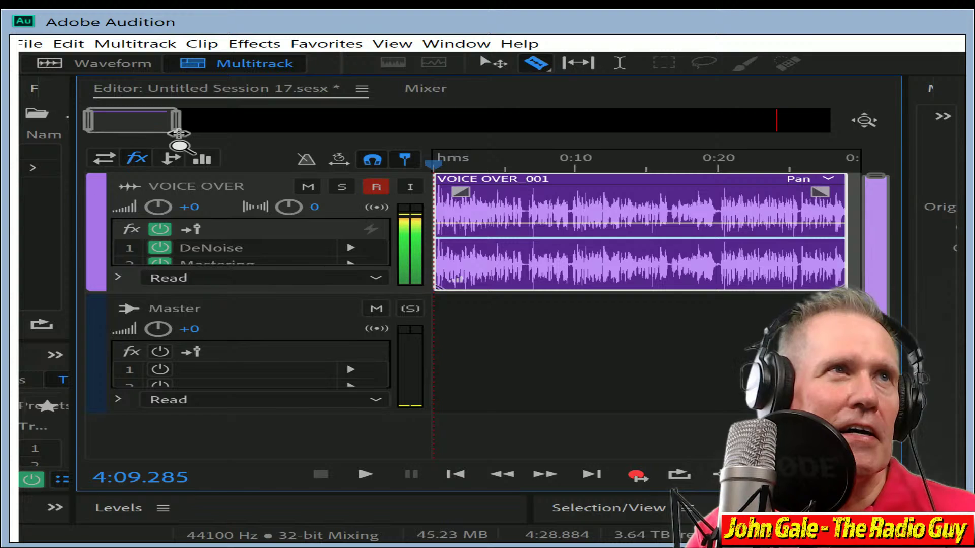
left_click_drag(176, 122, 282, 129)
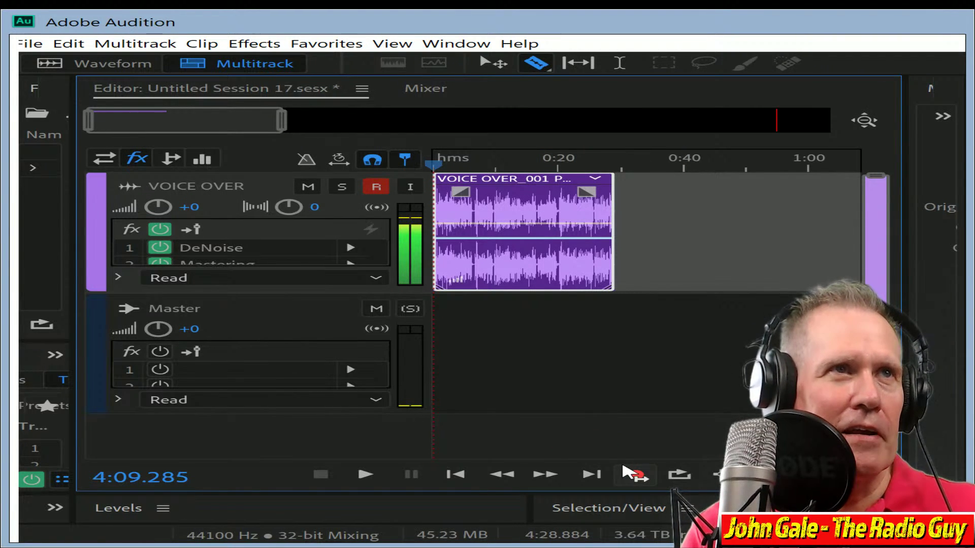
Mix the multitrack session down to a new stereo file and process the whole waveform to a louder level
left_click_drag(632, 470, 636, 448)
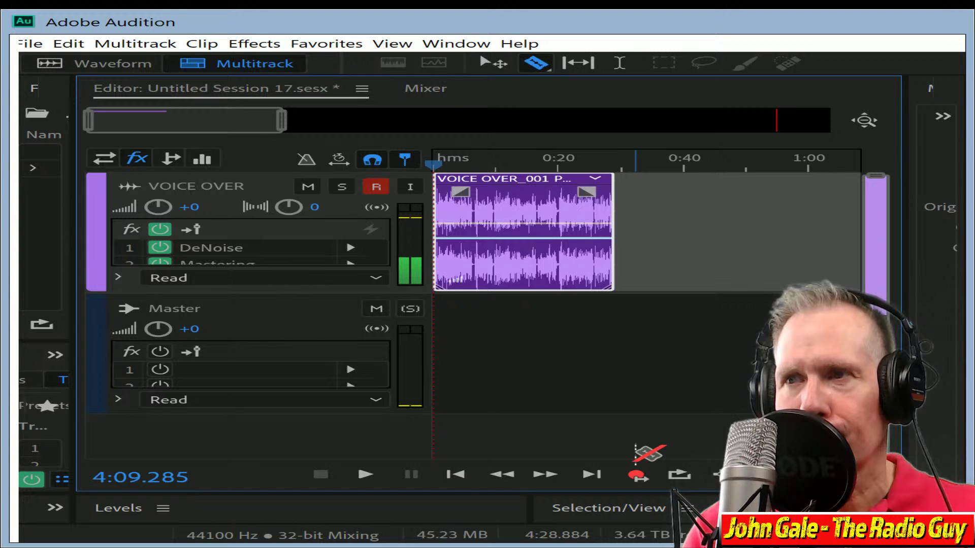
left_click_drag(636, 448, 644, 448)
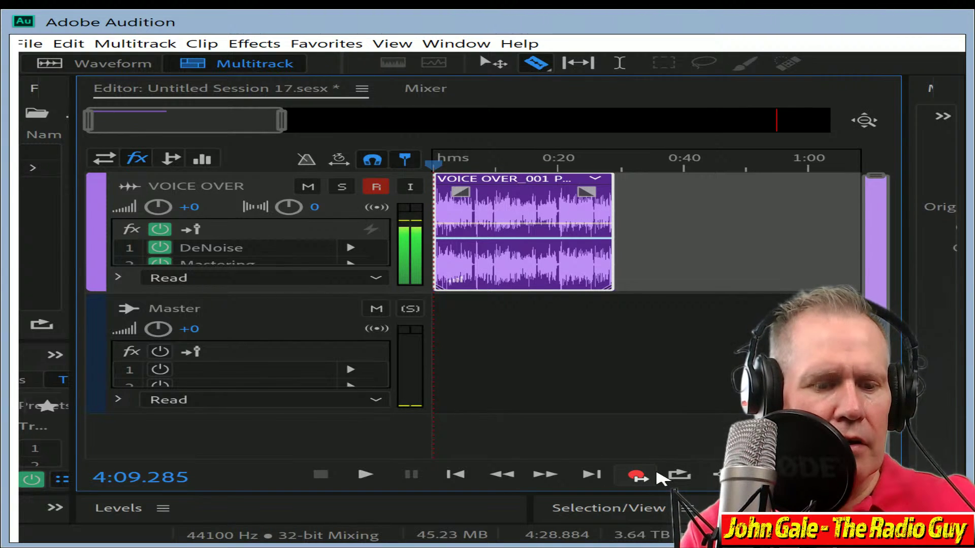
key("ctrl+shift+m")
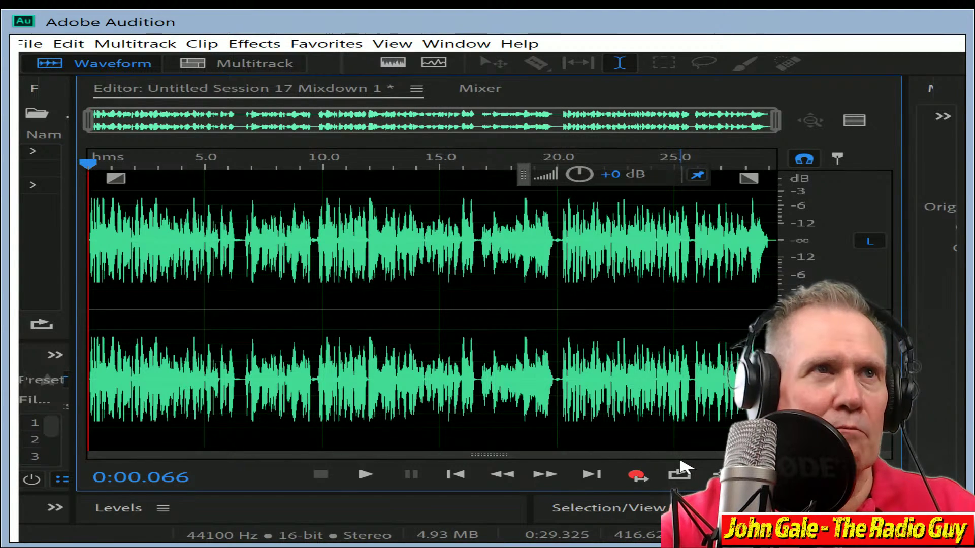
key("shift+r")
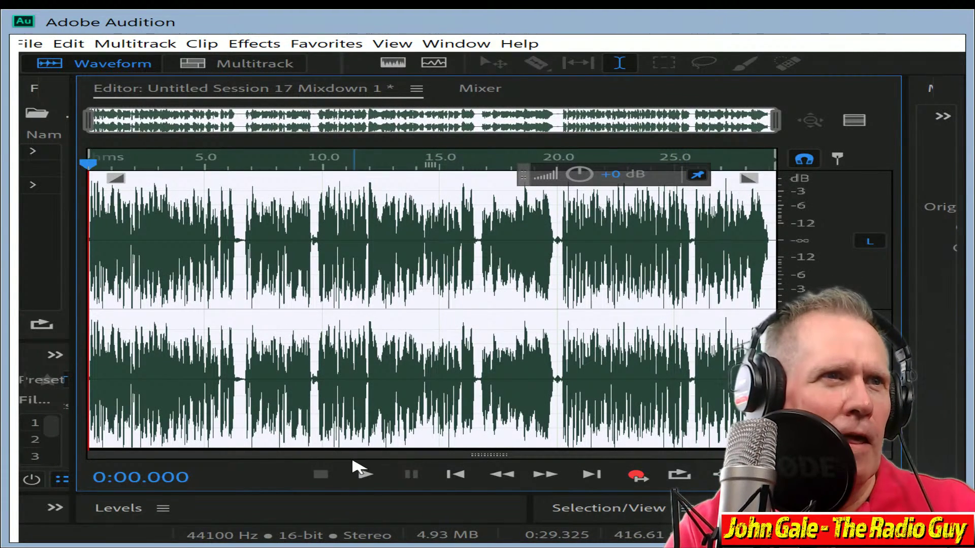
Play back the processed mixdown, then replay its closing section from about 0:24
left_click(364, 474)
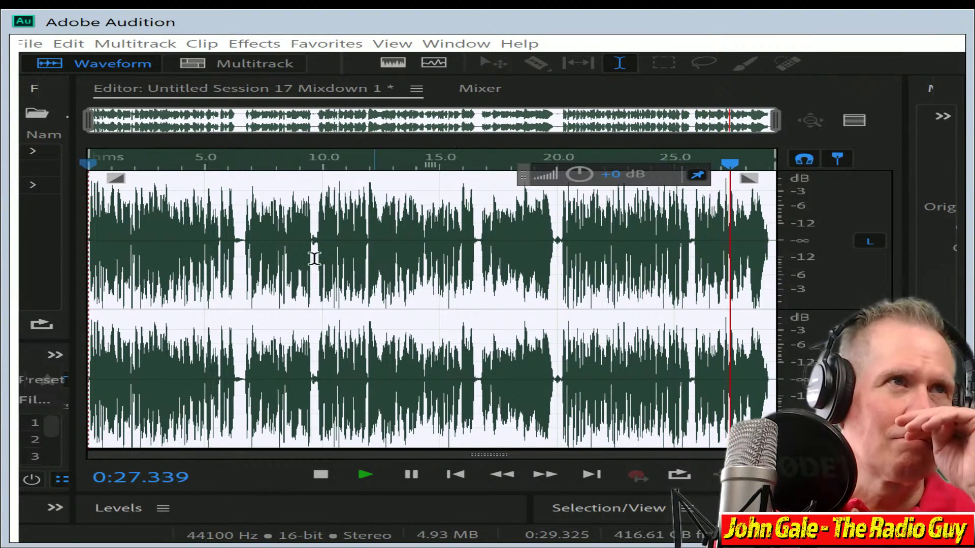
left_click(321, 474)
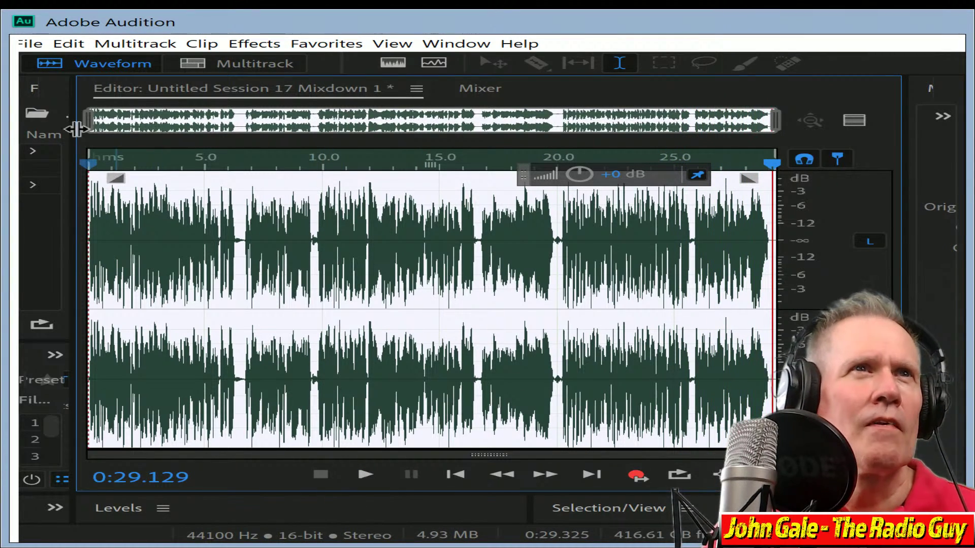
left_click_drag(120, 131, 295, 122)
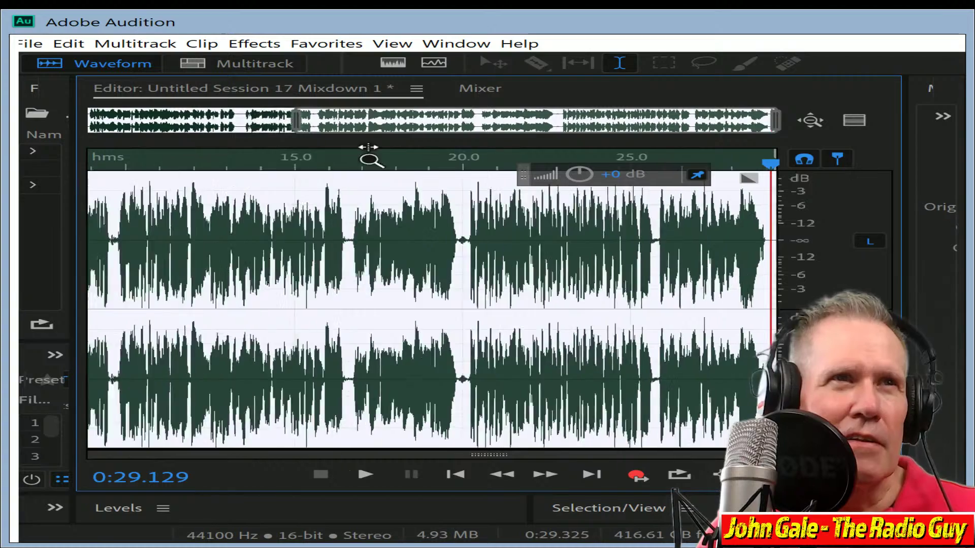
scroll(368, 153, "up", 3)
left_click(551, 265)
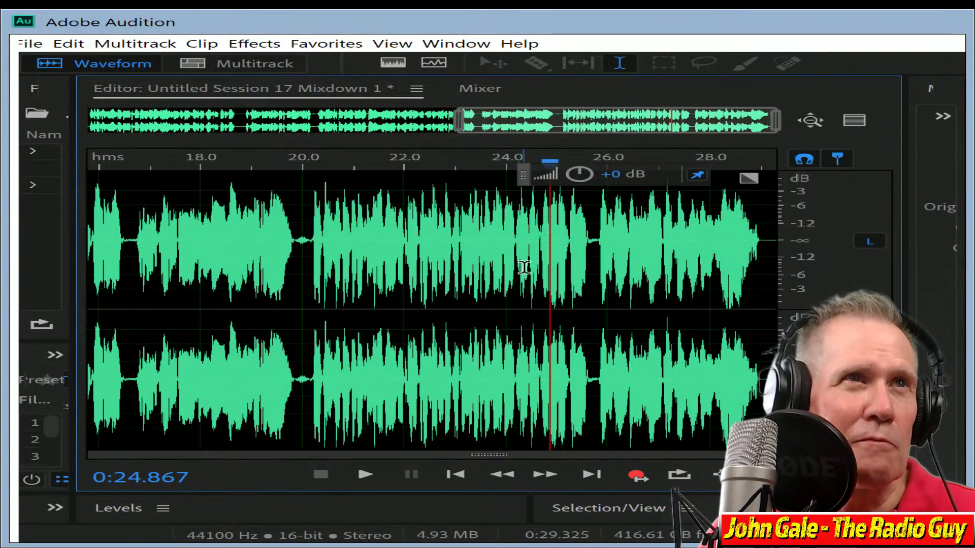
left_click(495, 239)
left_click(364, 475)
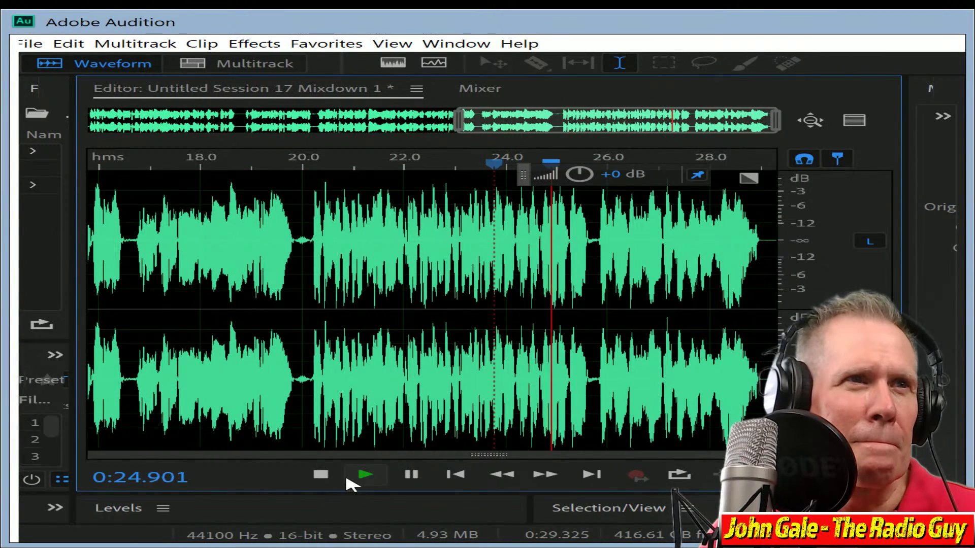
left_click(320, 474)
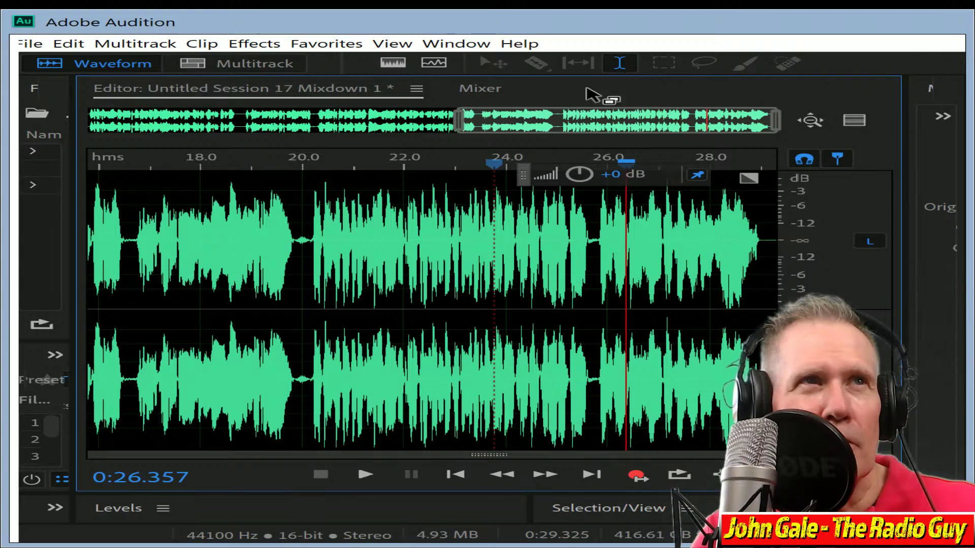
Delete the silence after the last word, from about 0:29, and the short silence before the first word of the mixdown
left_click_drag(459, 124, 716, 155)
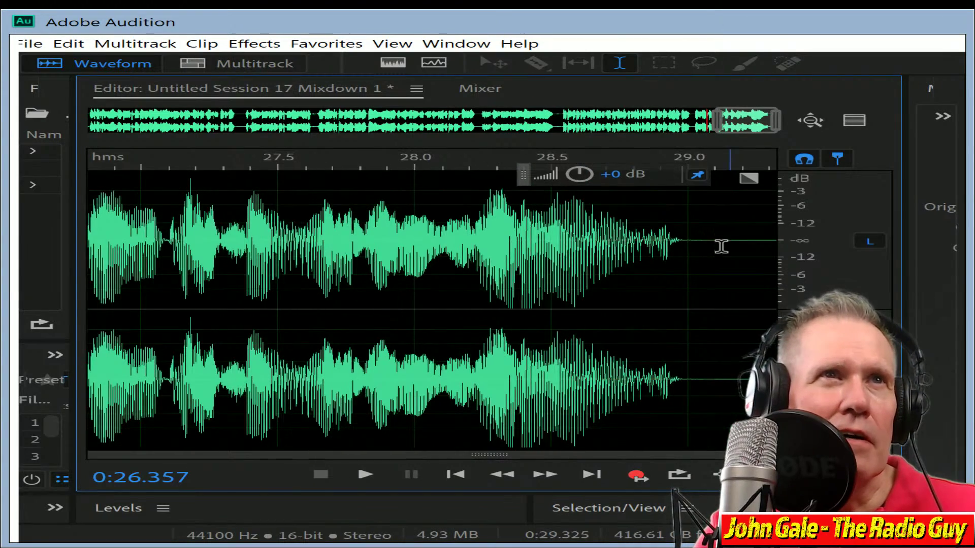
left_click_drag(693, 244, 776, 244)
key("Delete")
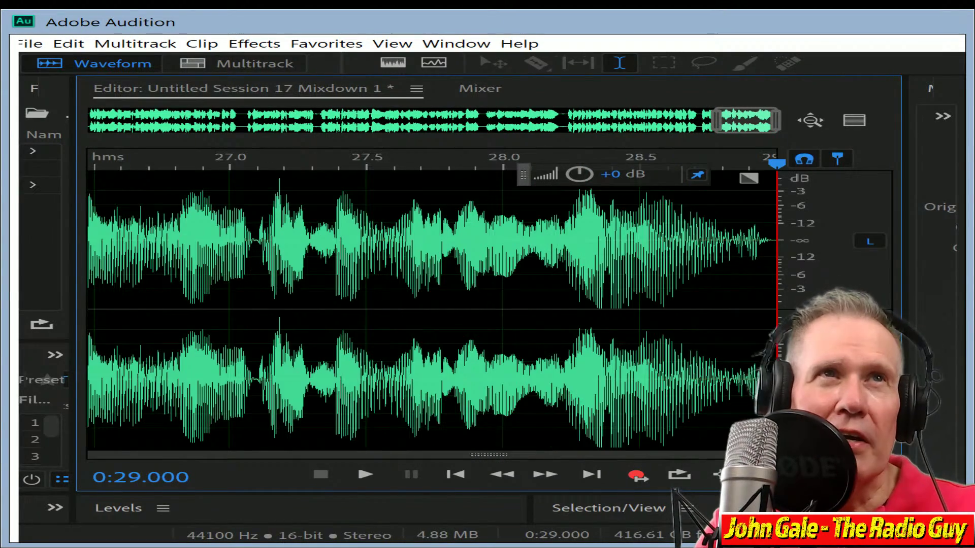
left_click_drag(719, 121, 18, 117)
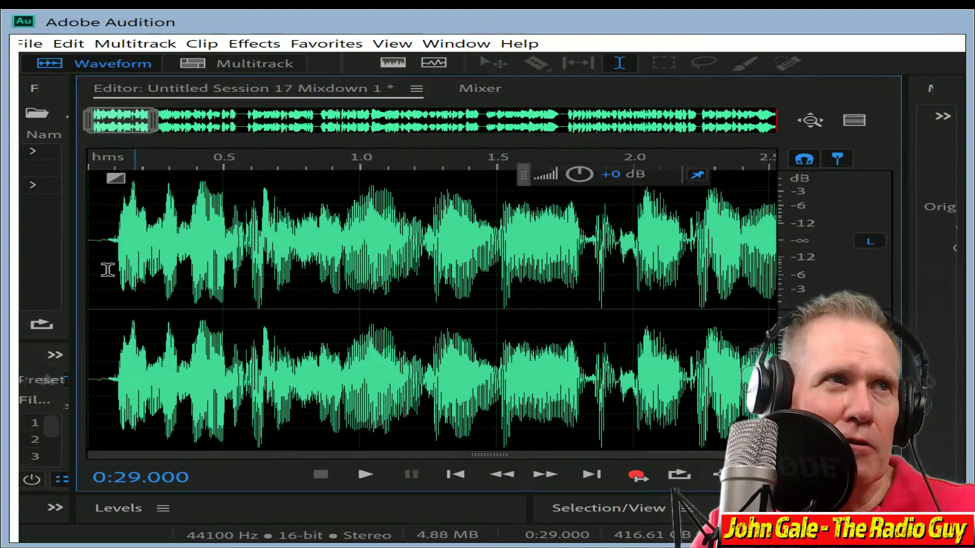
left_click_drag(104, 239, 20, 220)
key("Delete")
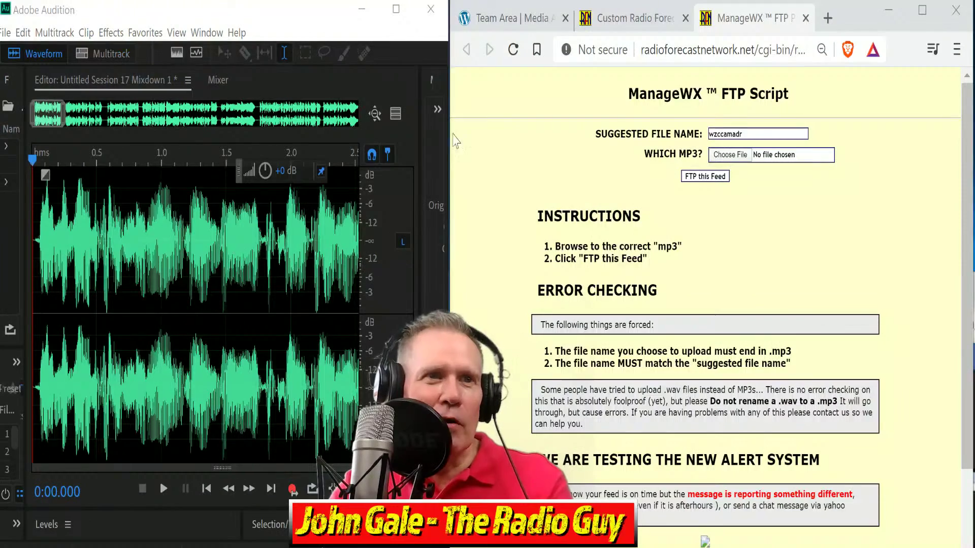
Open the Stretch and Pitch effect for the trimmed mixdown
left_click(112, 33)
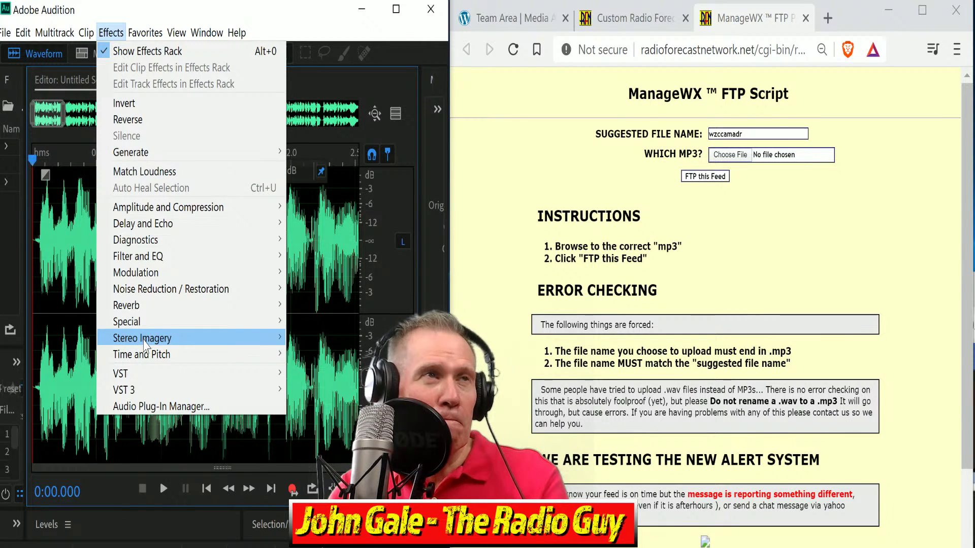
mouse_move(86, 32)
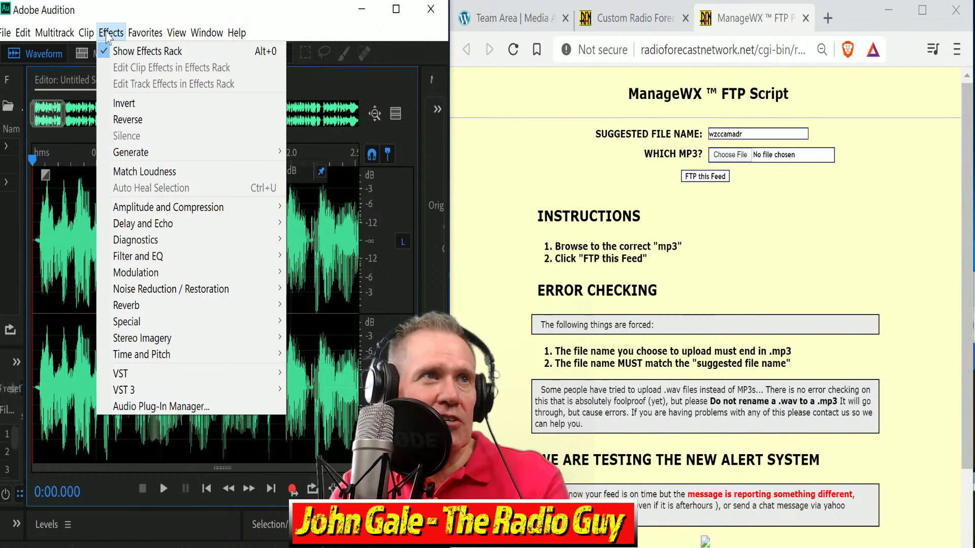
mouse_move(173, 364)
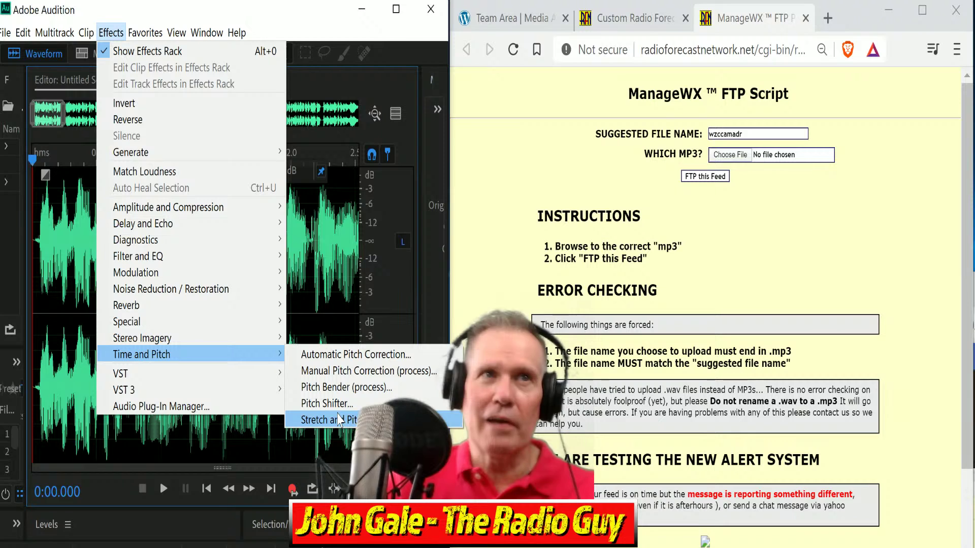
left_click(332, 427)
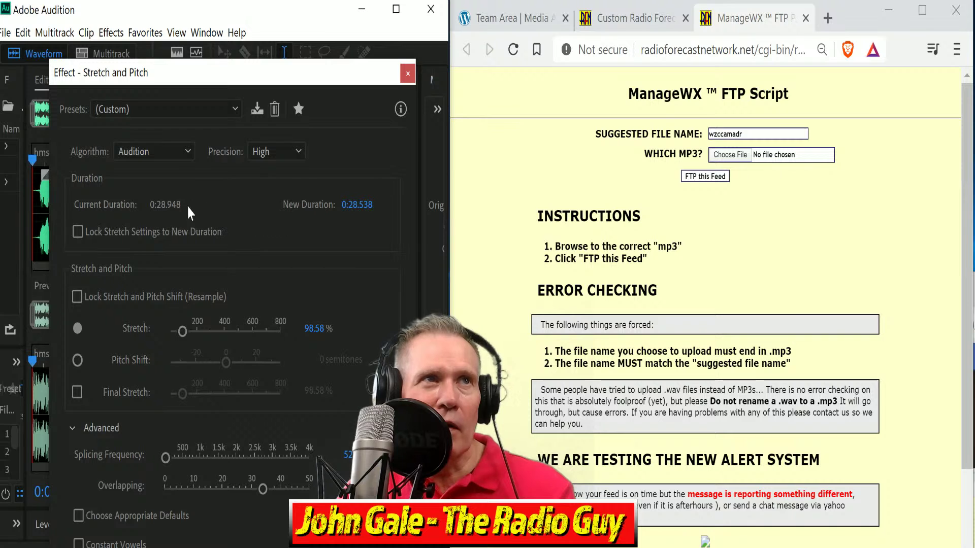
left_click(353, 203)
double_click(353, 203)
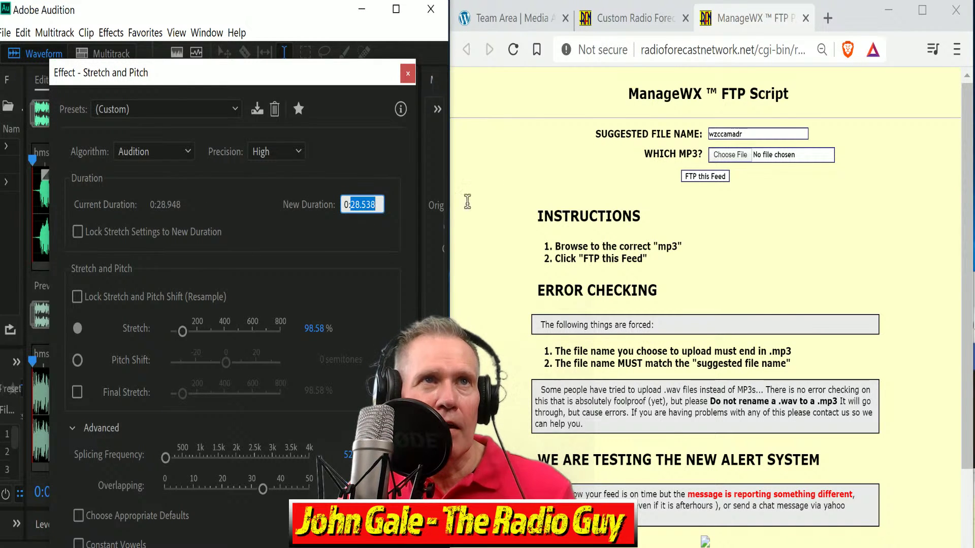
left_click(513, 175)
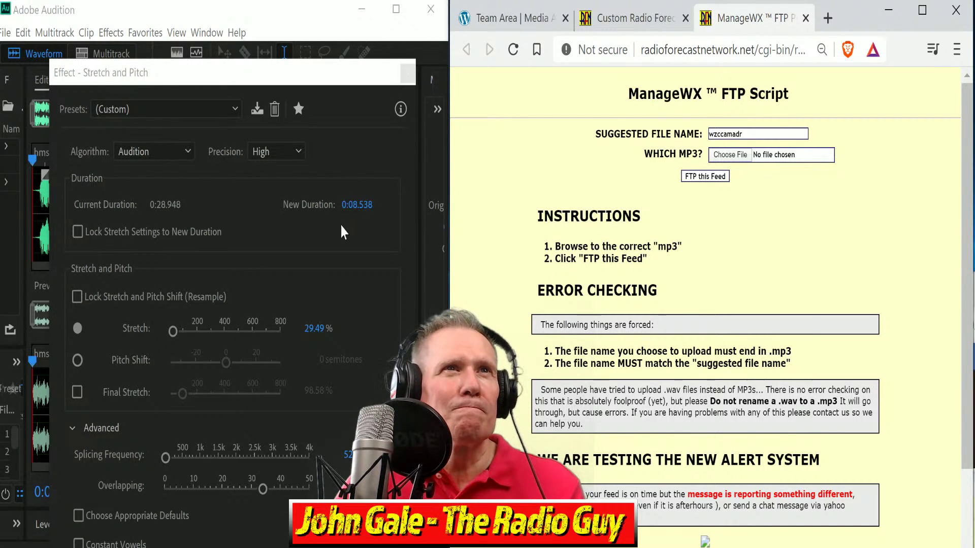
Stretch the mixdown to a new duration of 0:30.000 and briefly play back its start
left_click(351, 206)
left_click(351, 206)
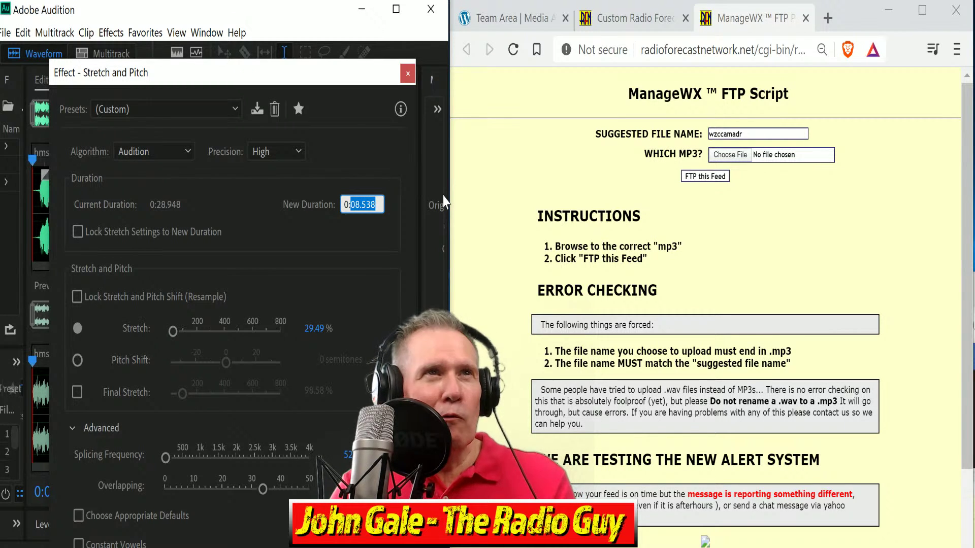
type("0:30")
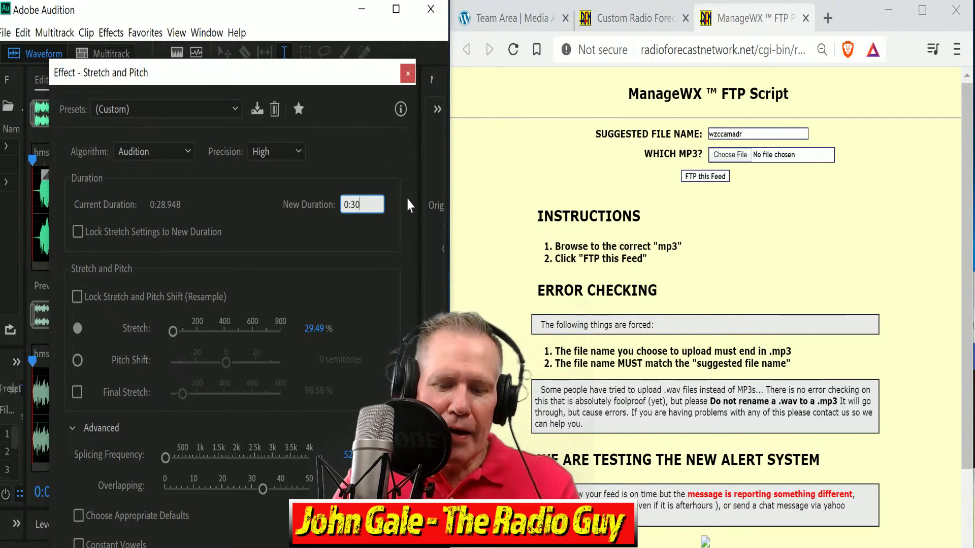
type(".000")
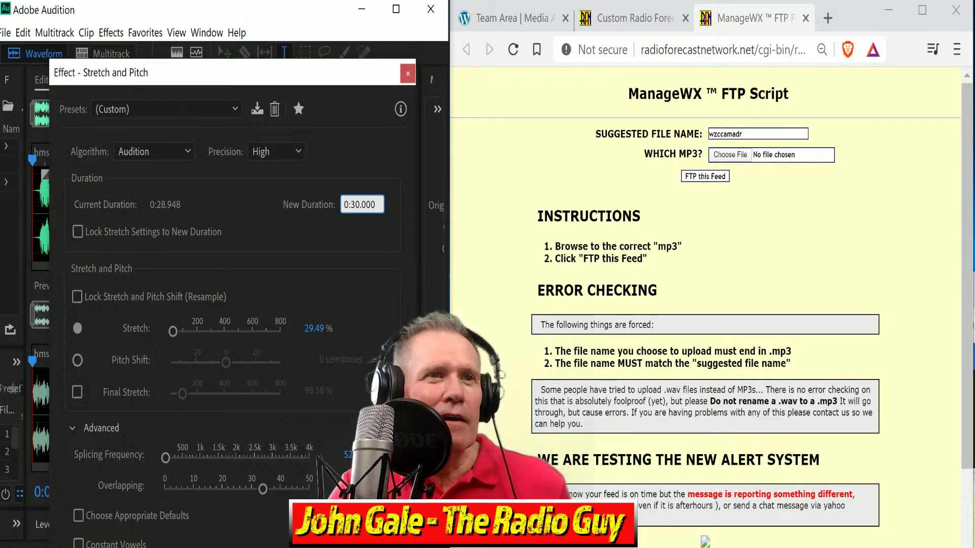
key("Return")
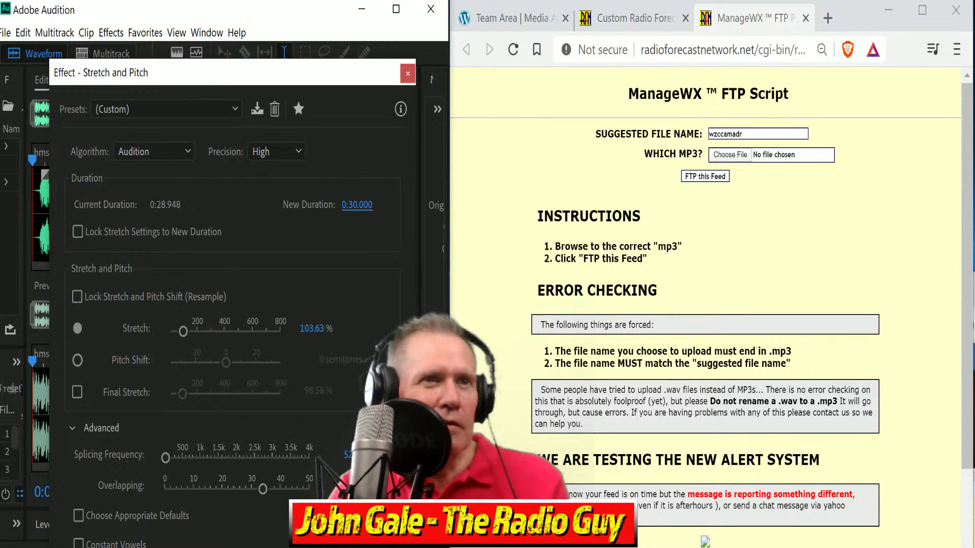
key("Return")
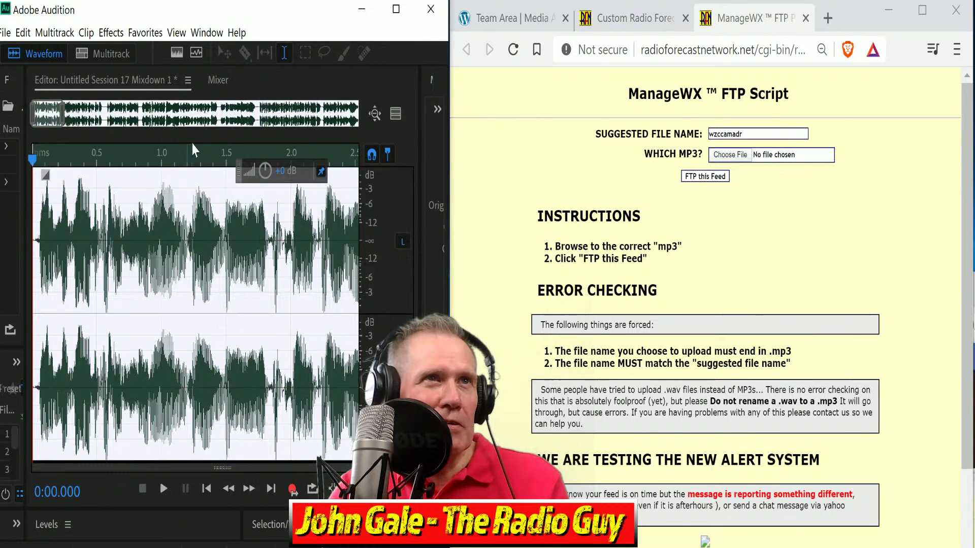
left_click(163, 489)
left_click(143, 488)
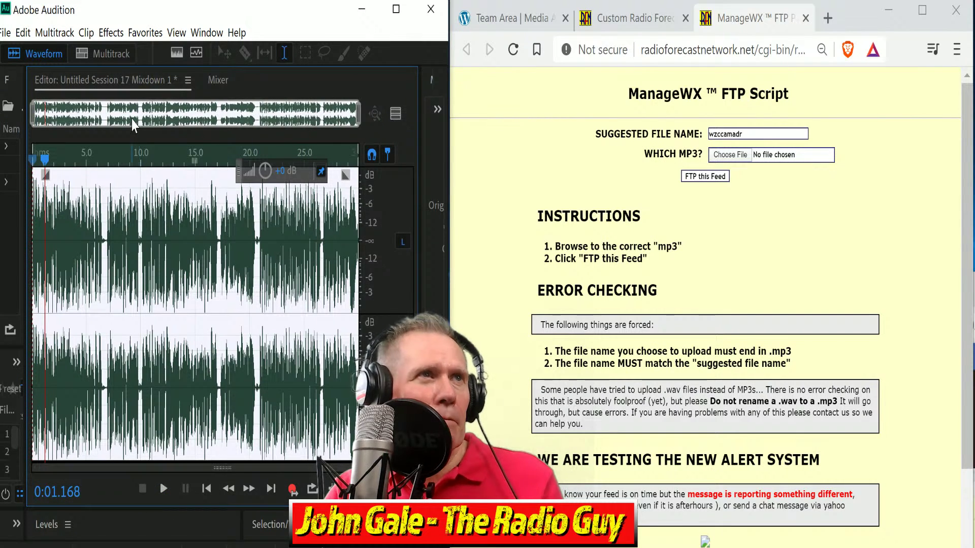
Export the stretched mixdown to E: as wzccamadr.mp3, overwriting the existing file
key("ctrl+shift+e")
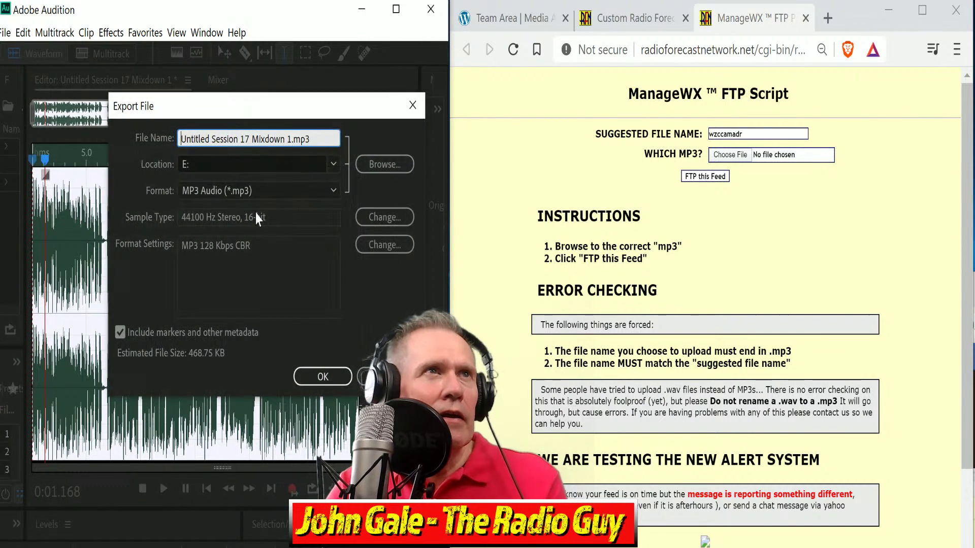
left_click_drag(293, 139, 179, 139)
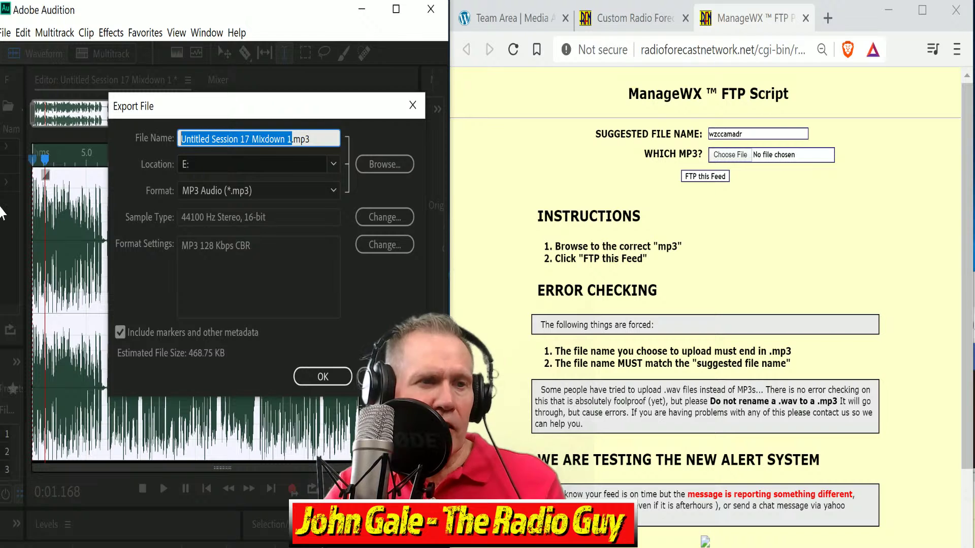
type("wzccamadr")
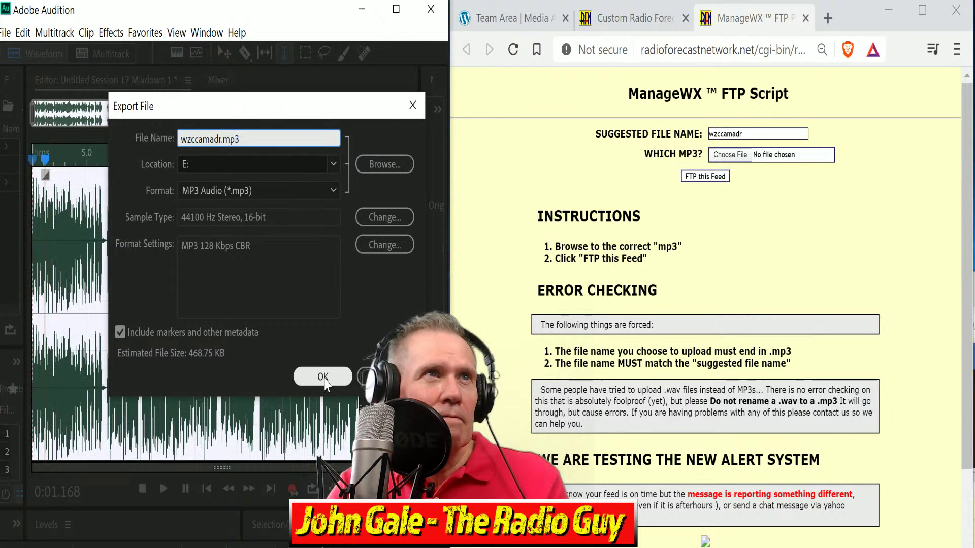
left_click(338, 372)
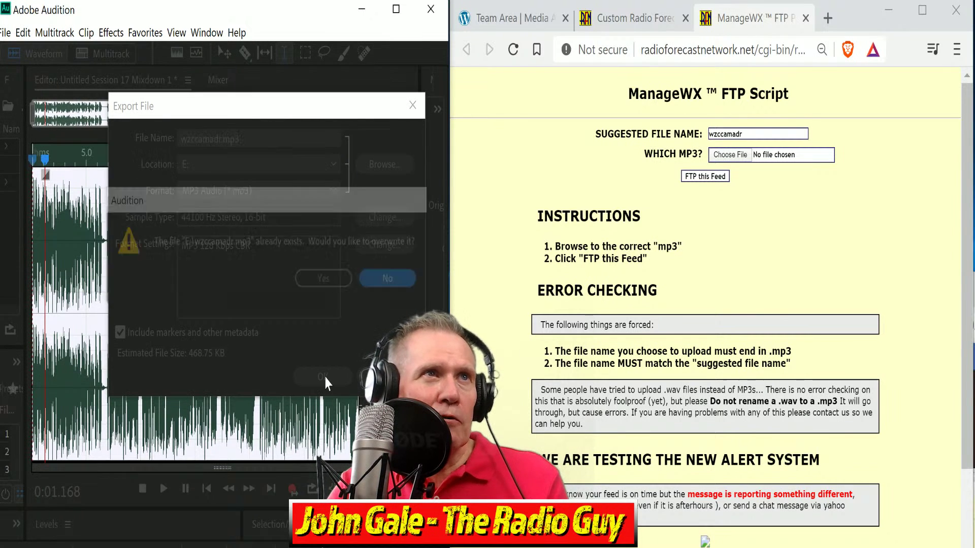
left_click(336, 284)
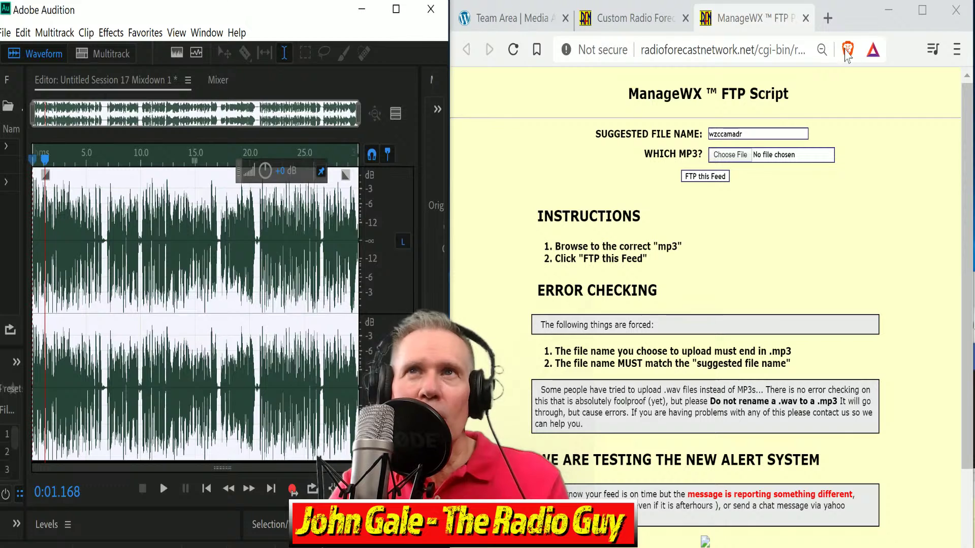
Choose wzccamadr.mp3 from the E: drive on the ManageWX FTP page and upload the feed
left_click(727, 155)
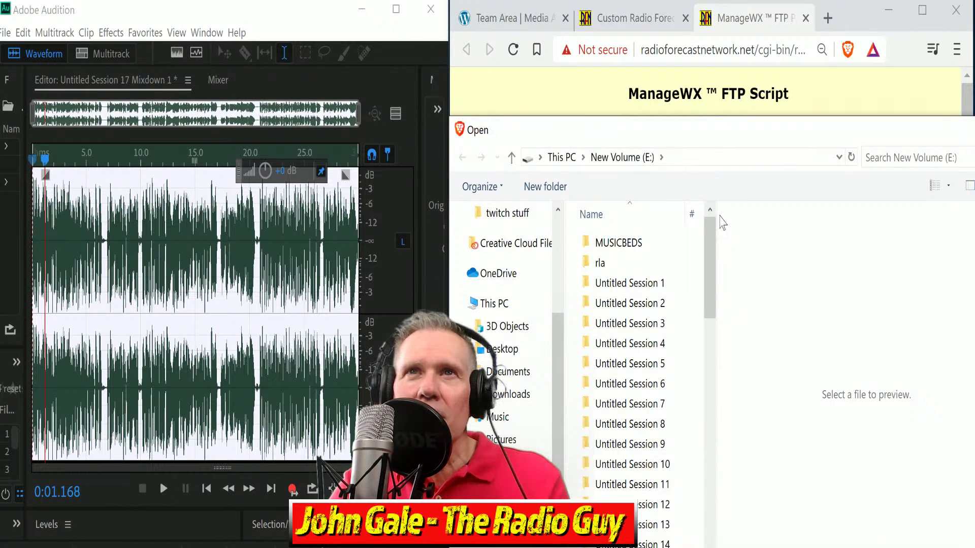
left_click_drag(718, 224, 745, 474)
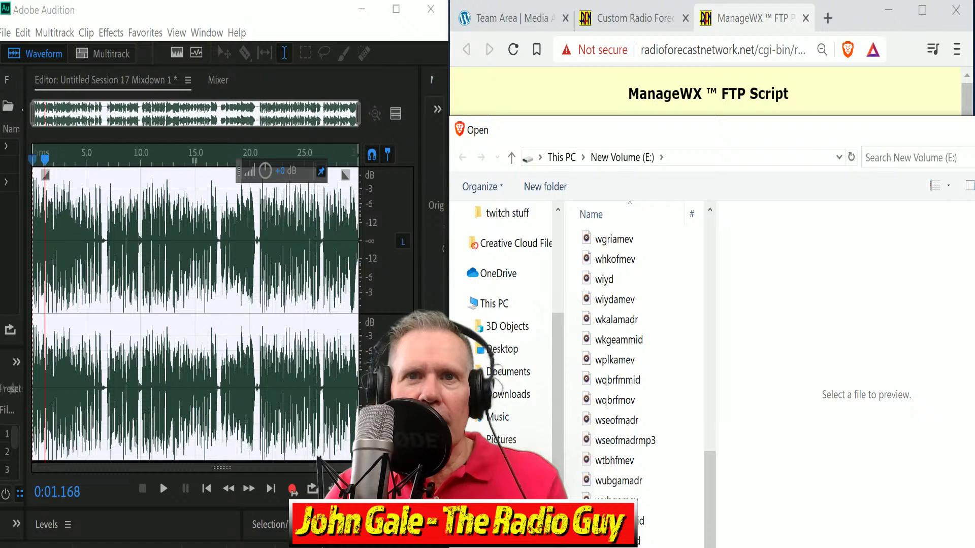
double_click(616, 547)
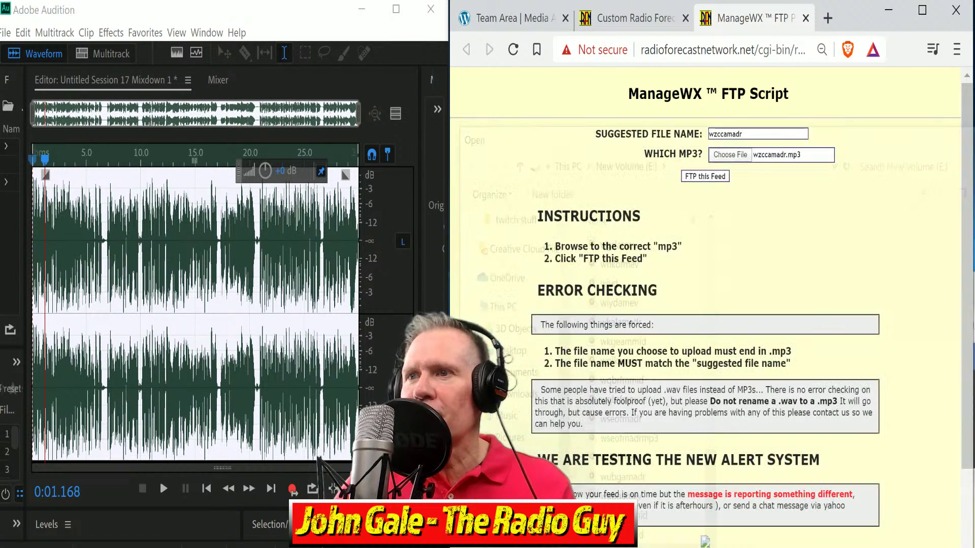
left_click(705, 176)
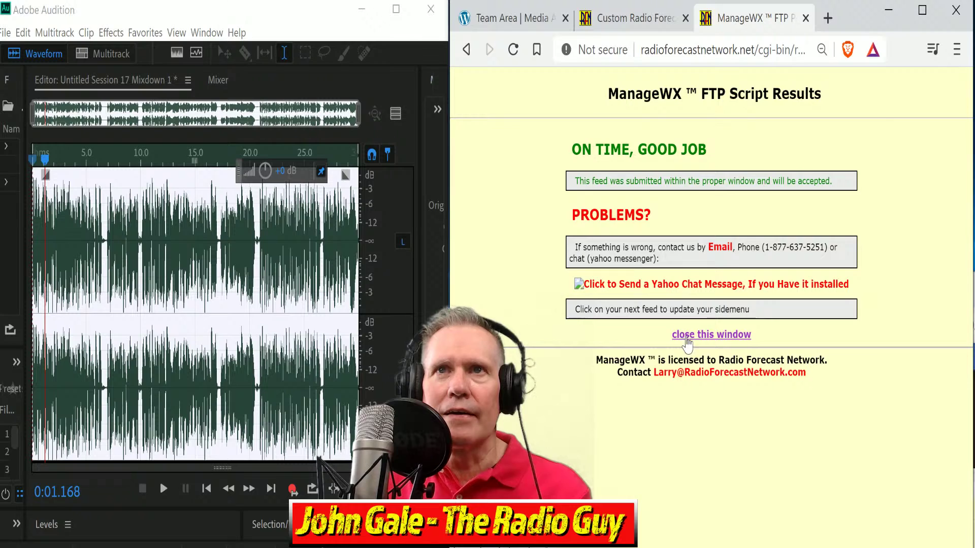
Close the FTP results page, and close all open audio files in Audition without saving any of them
left_click(695, 335)
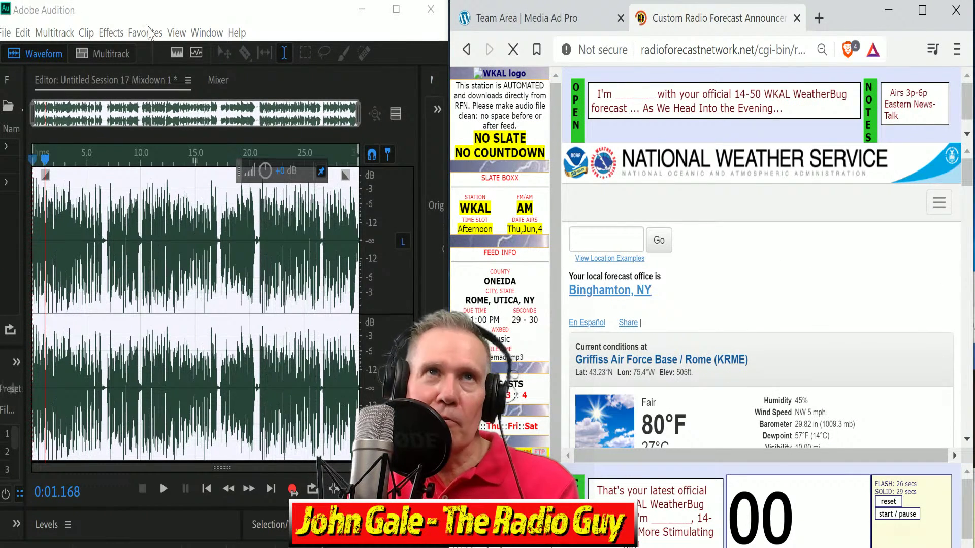
left_click(4, 33)
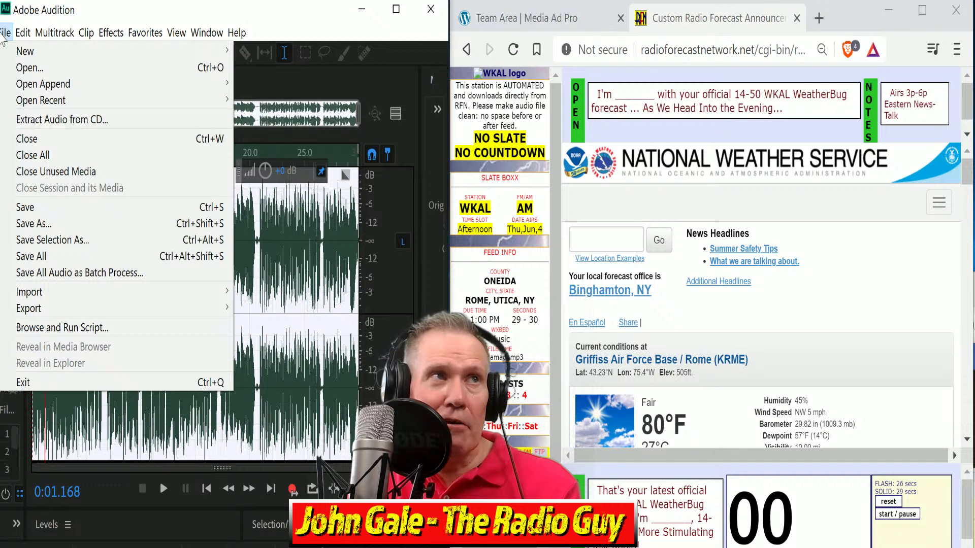
left_click(45, 155)
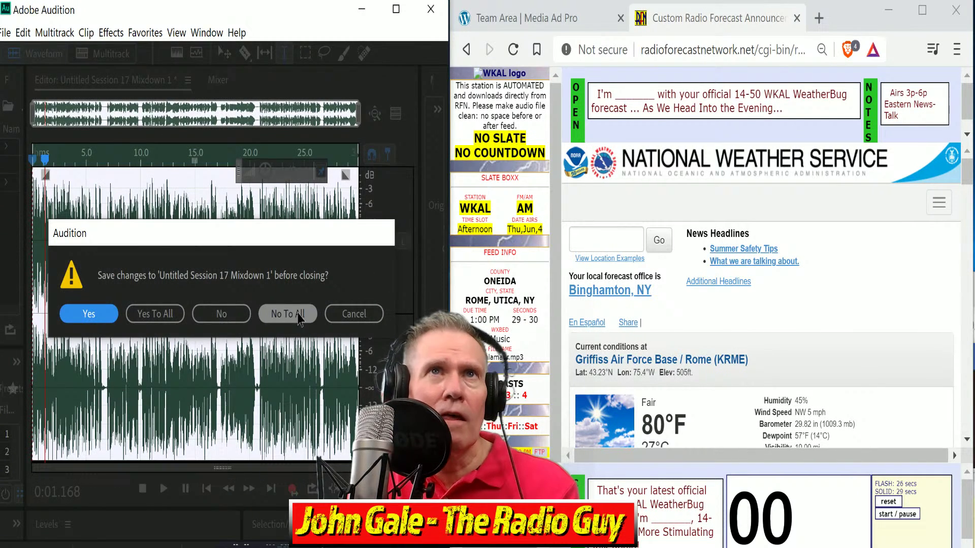
left_click(293, 311)
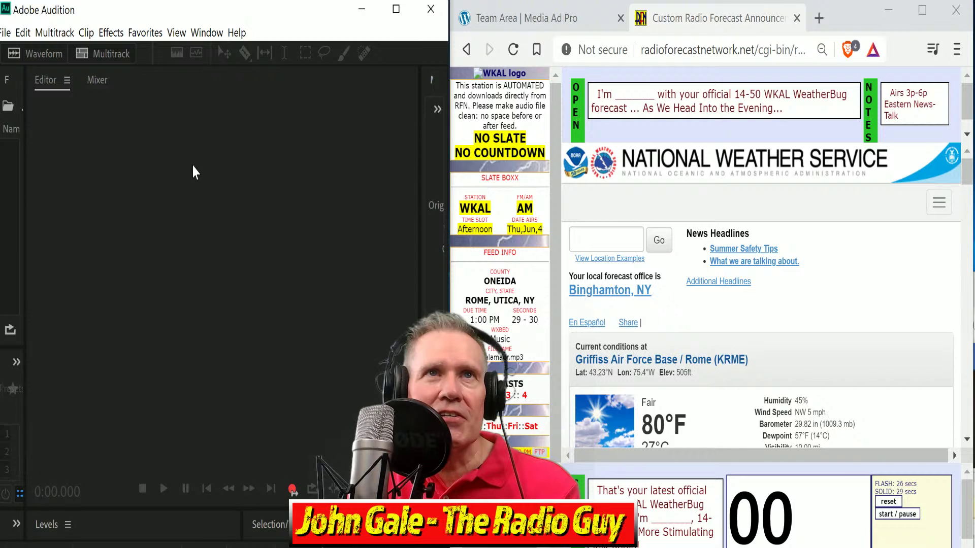
Create a new multitrack session on E: from the WKAL WX template
left_click(101, 54)
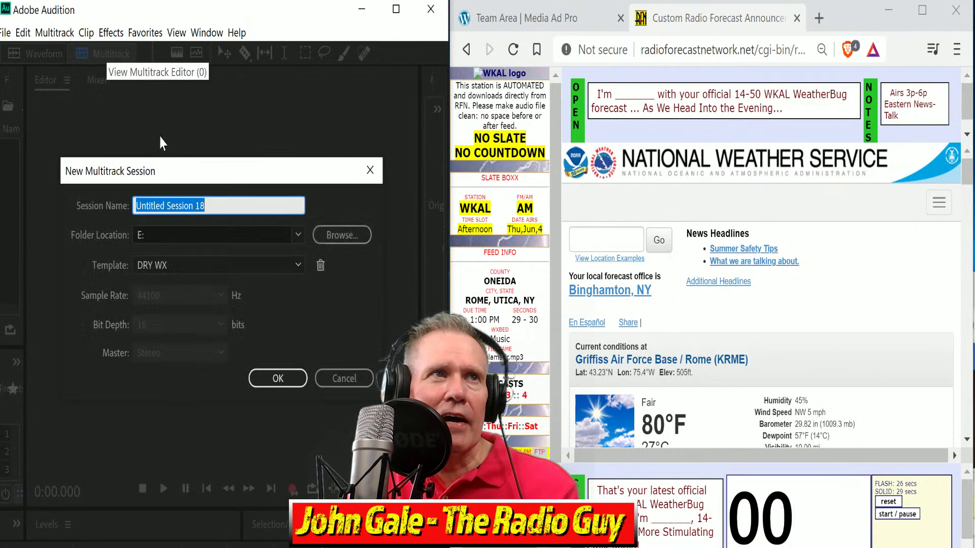
left_click(298, 267)
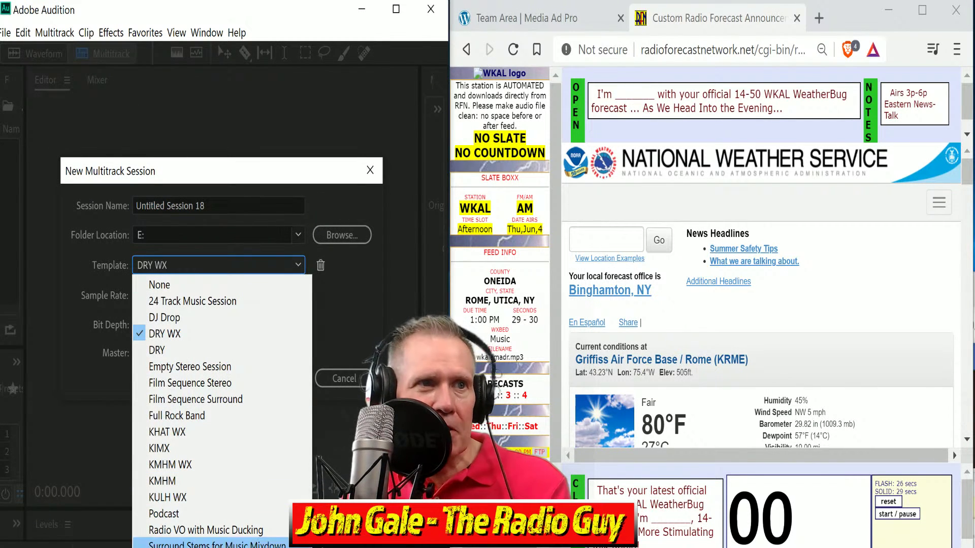
left_click(165, 547)
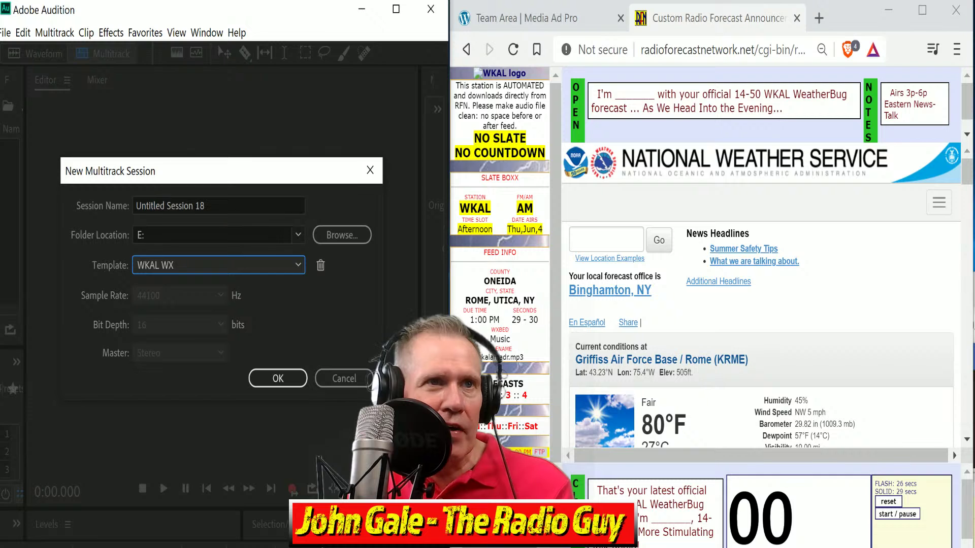
left_click(278, 378)
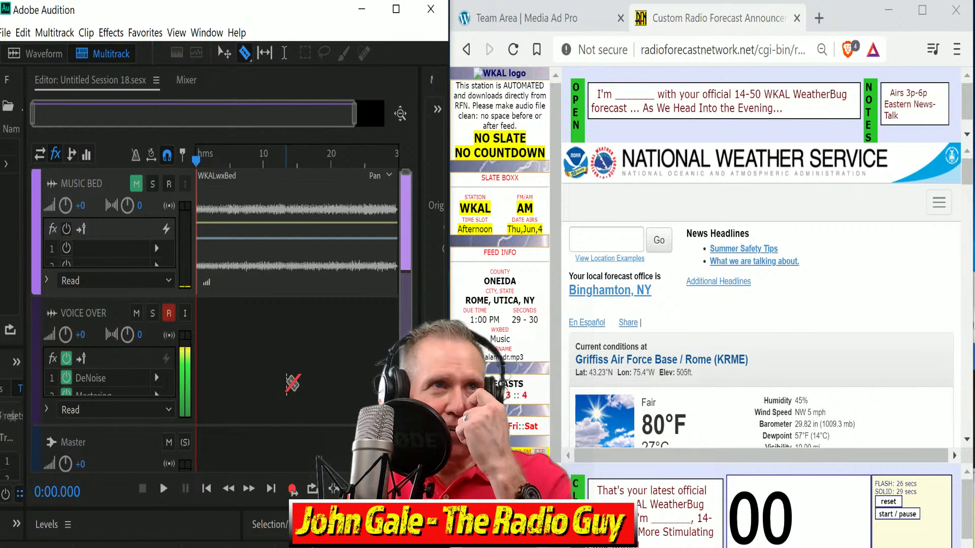
Record the WKAL forecast on the VOICE OVER track, using the page's Detailed Forecast and running its timer for the read
left_click(293, 489)
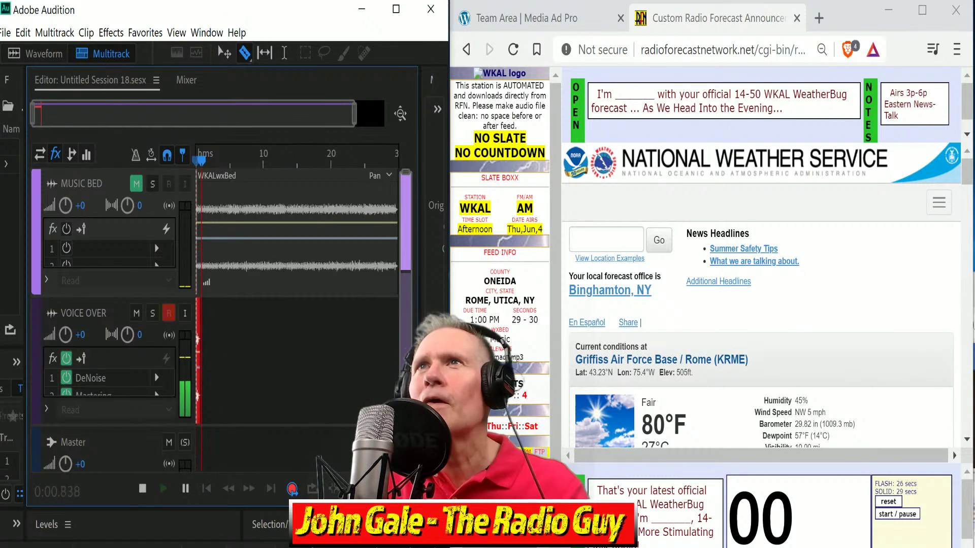
left_click(970, 180)
left_click_drag(969, 180, 970, 234)
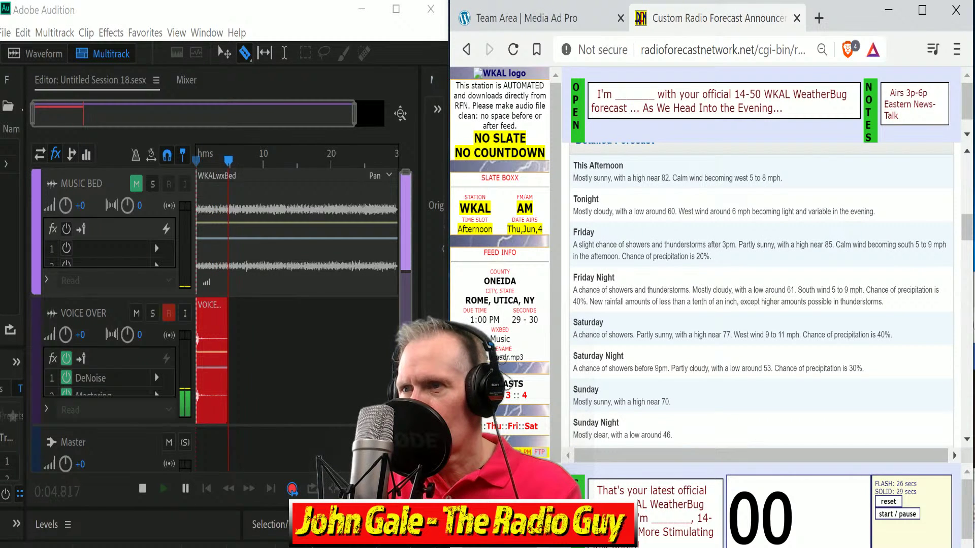
key("alt+Tab")
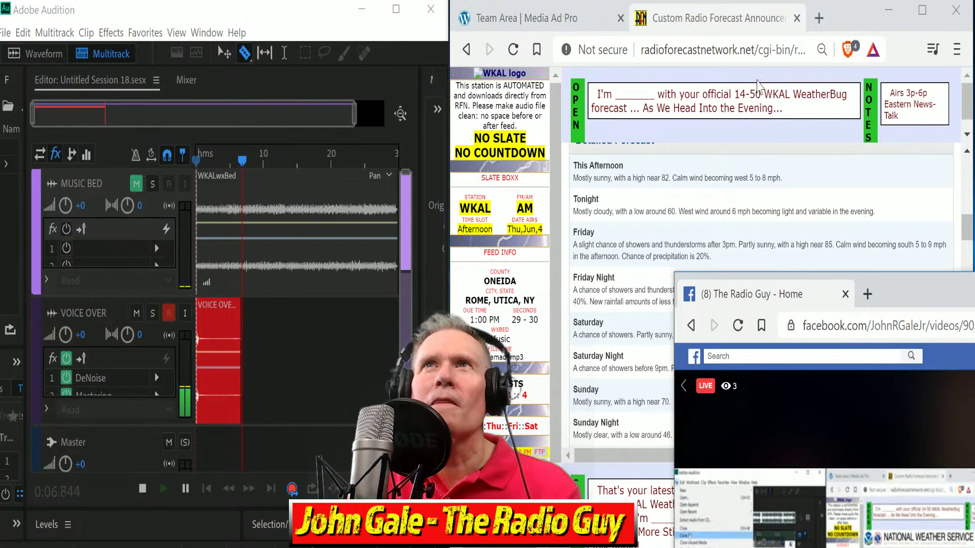
left_click(869, 234)
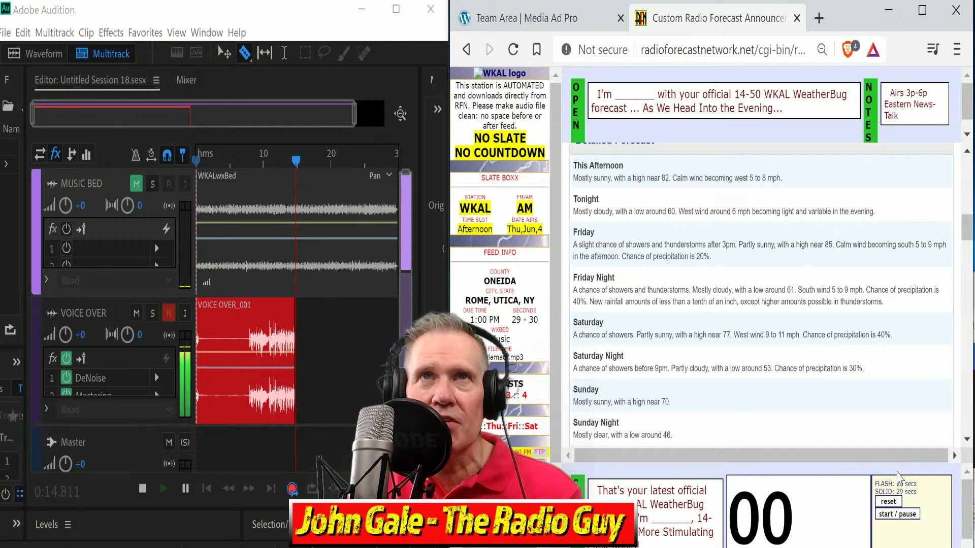
scroll(761, 305, "up", 1)
scroll(782, 320, "up", 1)
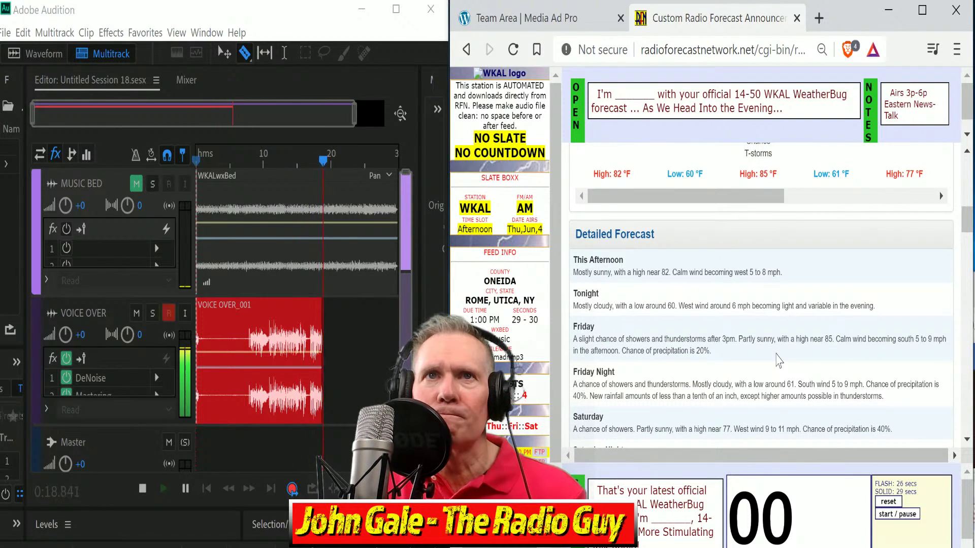
scroll(772, 374, "down", 2)
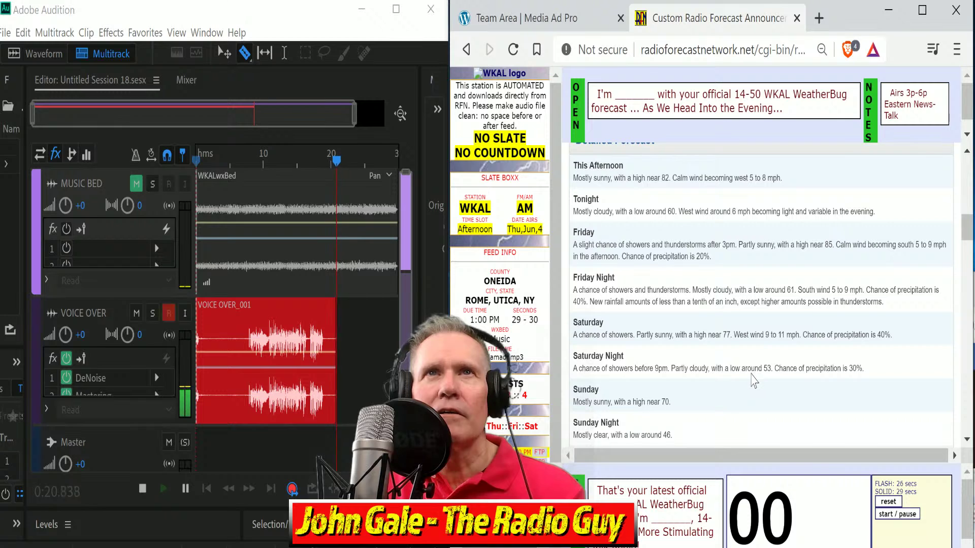
left_click(897, 514)
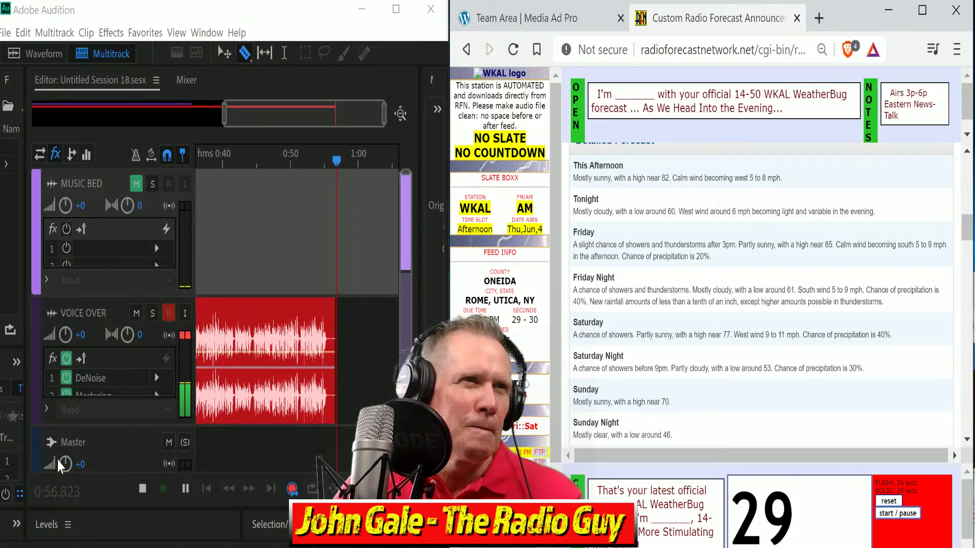
left_click(142, 489)
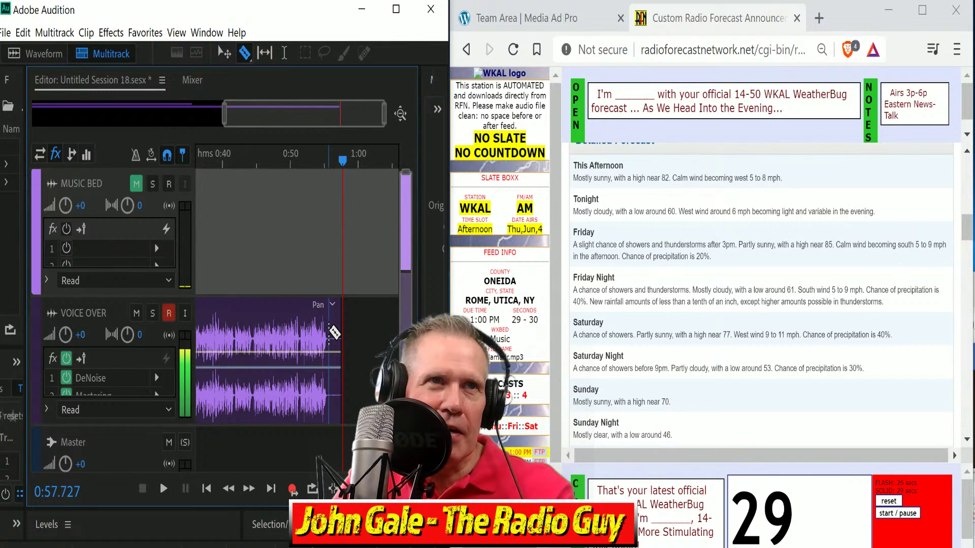
Cut off the silent tail and the unused lead-in of the voice-over clip, and move the remaining clip to the session start
left_click(333, 333)
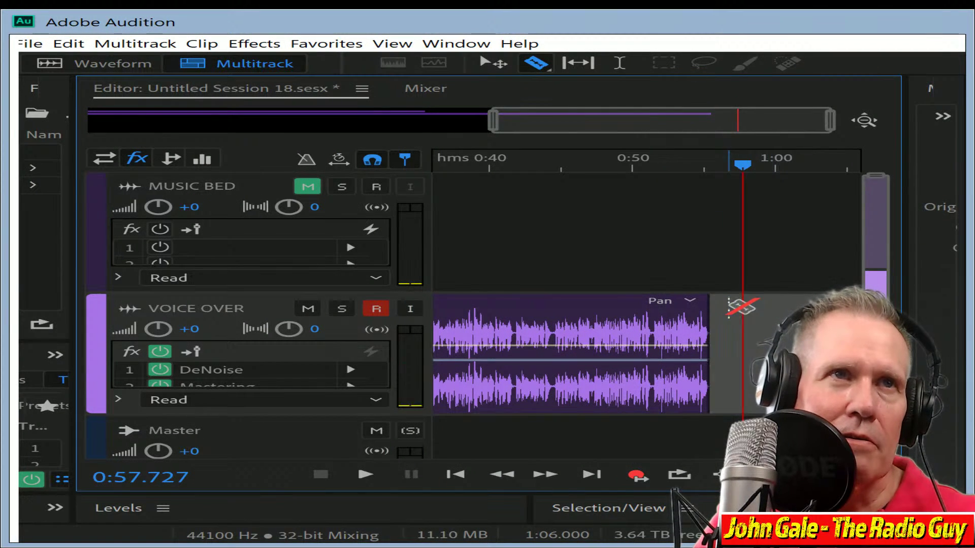
left_click_drag(697, 127, 446, 189)
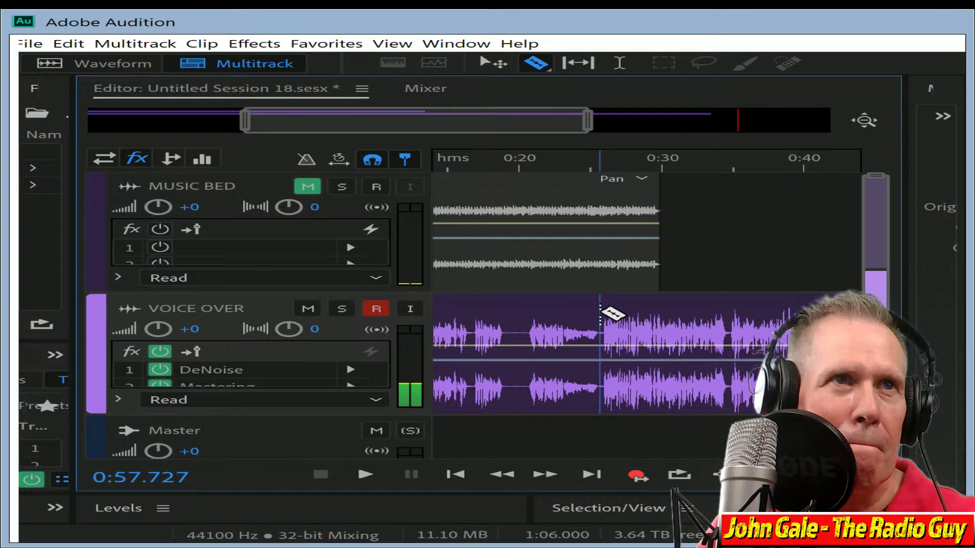
left_click(601, 311)
left_click(561, 311)
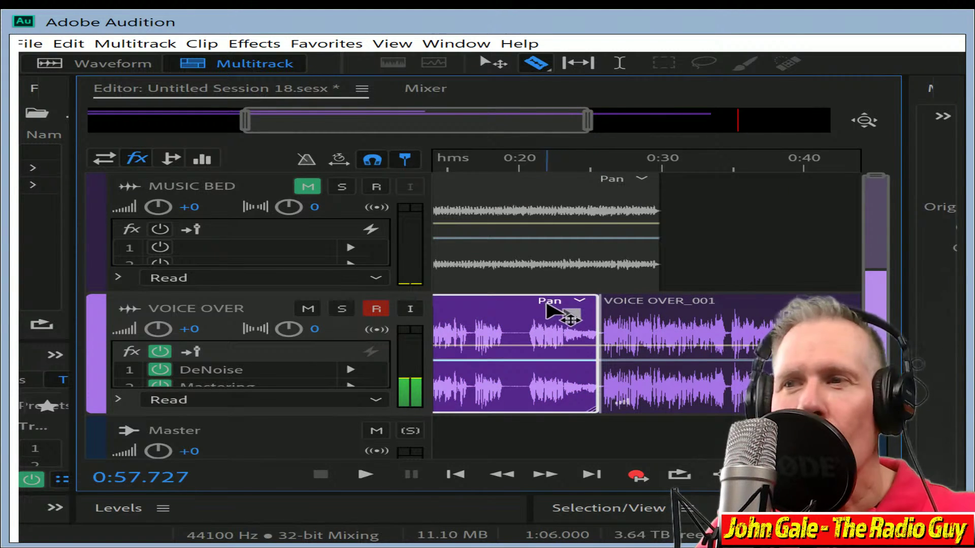
key("Delete")
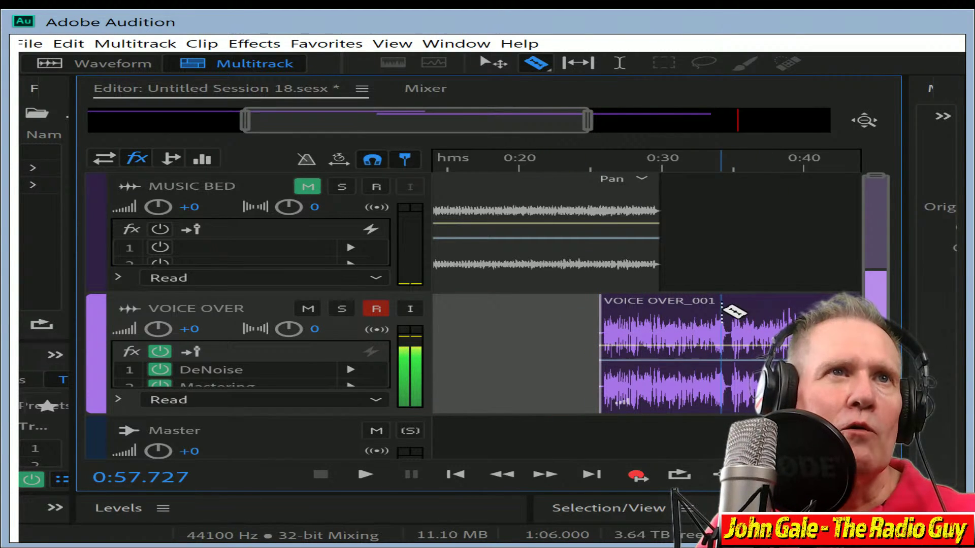
left_click_drag(739, 305, 135, 340)
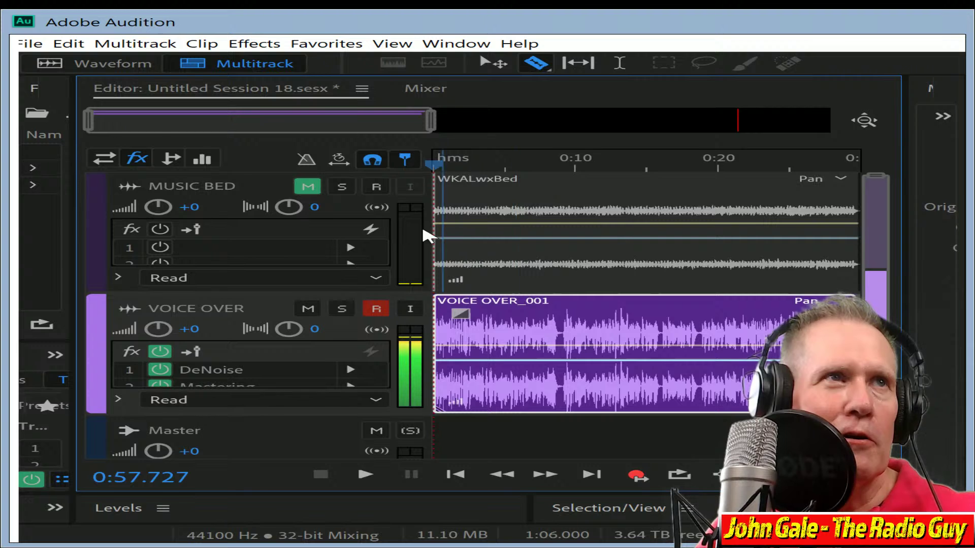
Unmute the MUSIC BED track and mix the session down to a new file, checking the end of its waveform
left_click(315, 189)
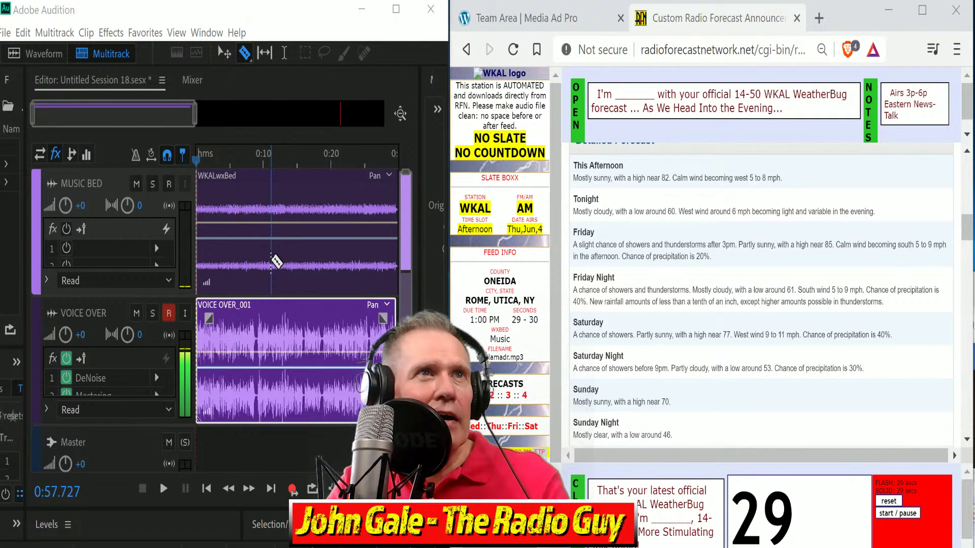
left_click(291, 15)
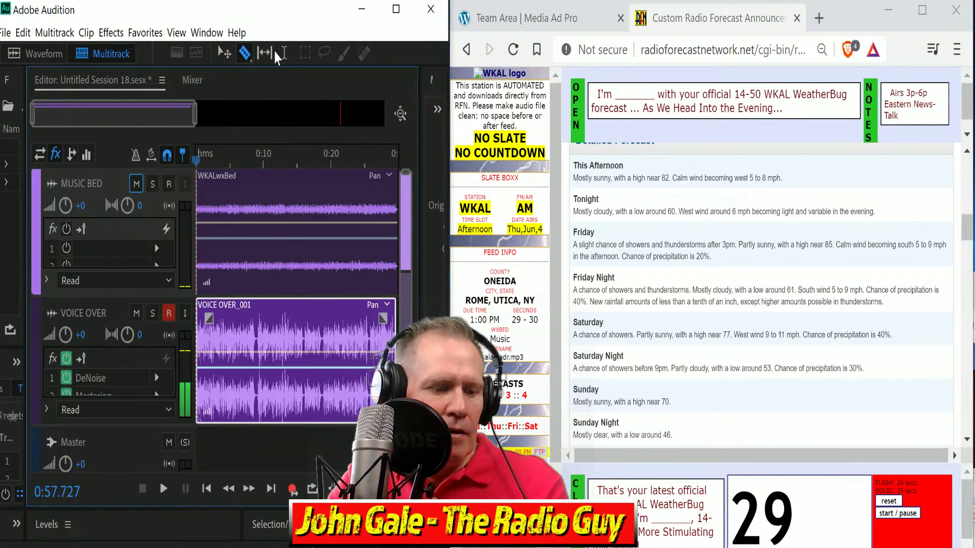
key("ctrl+shift+m")
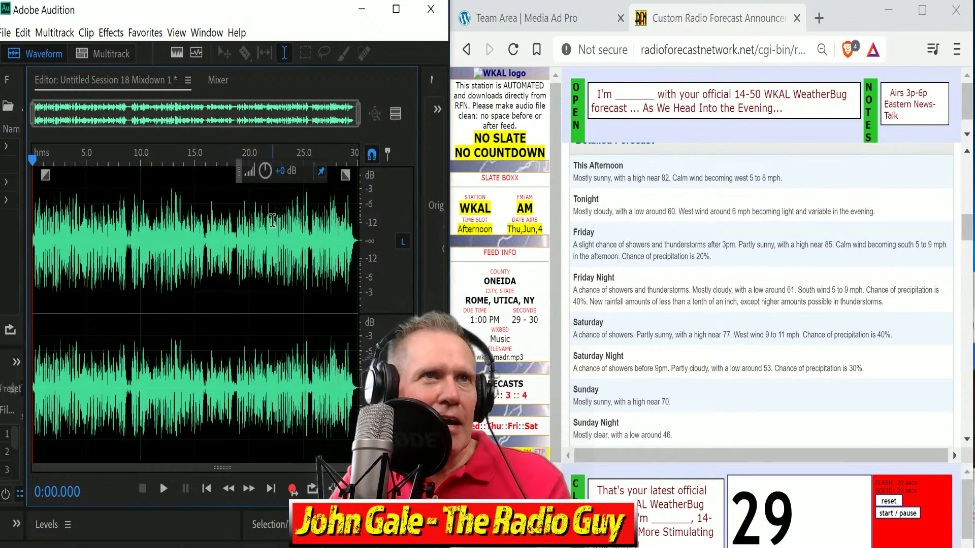
scroll(293, 153, "up", 3)
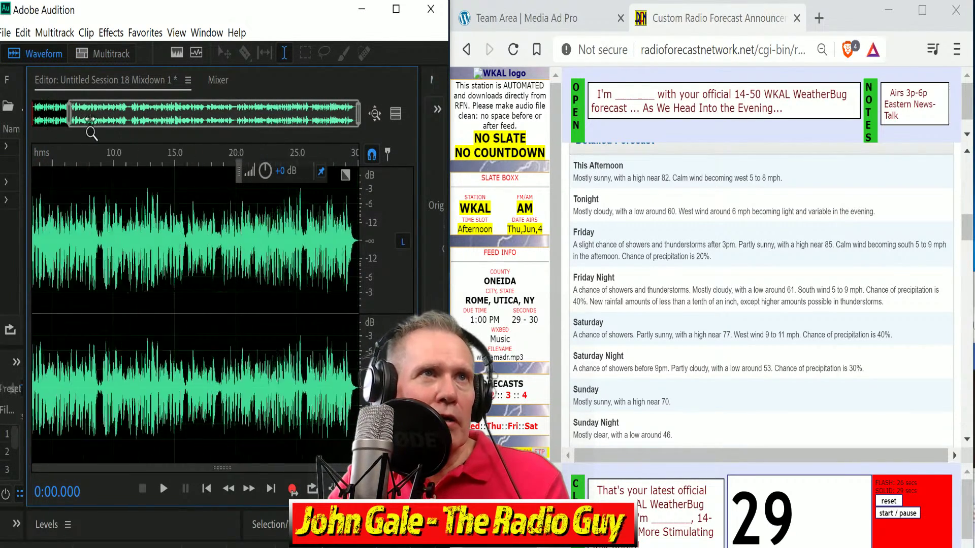
scroll(345, 175, "up", 4)
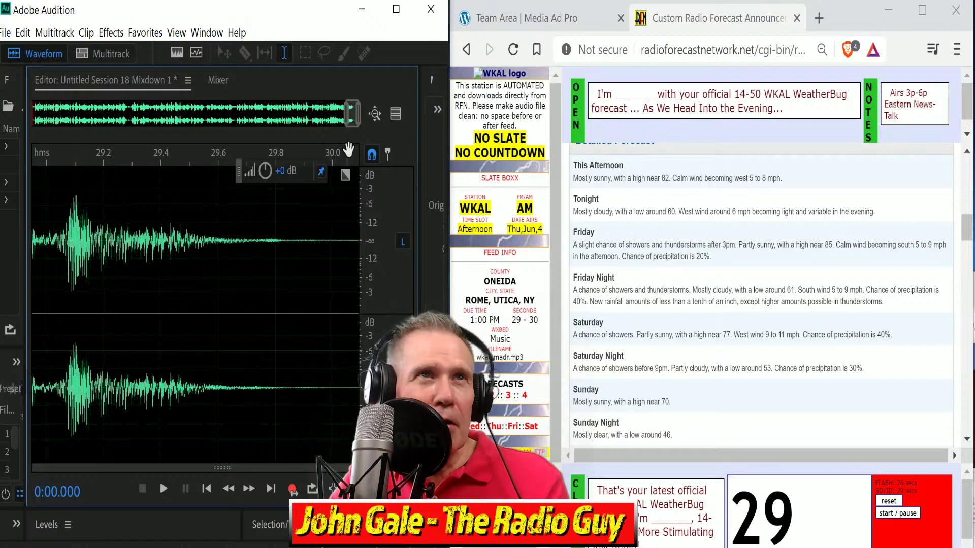
scroll(109, 348, "down", 8)
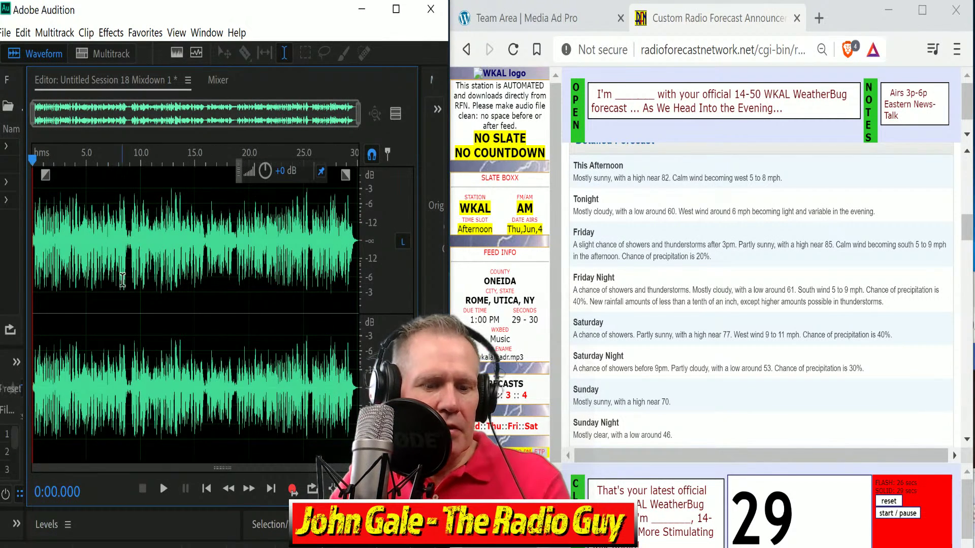
Play back the whole mixdown while opening the WKAL FTP page and selecting its suggested file name, wkalamadr
key("ctrl+a")
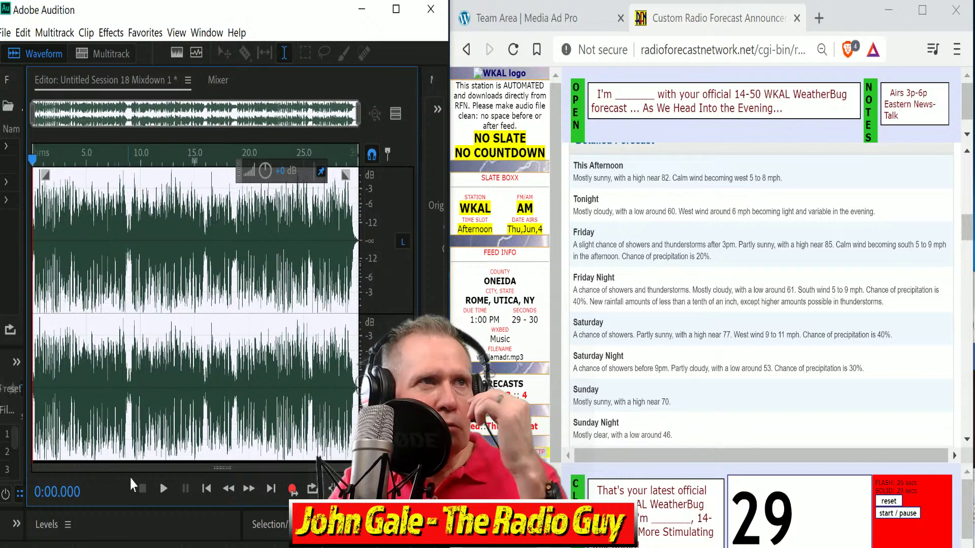
left_click(164, 489)
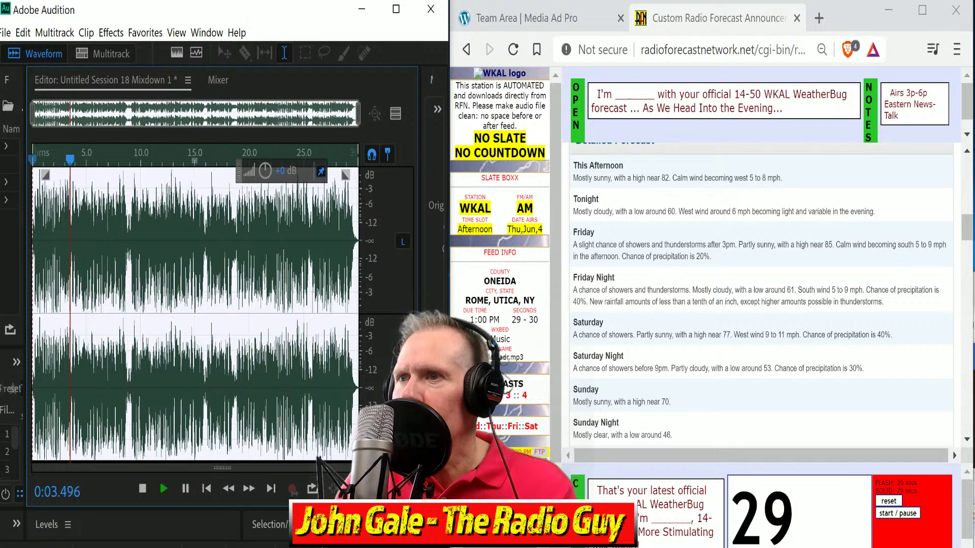
left_click(540, 453)
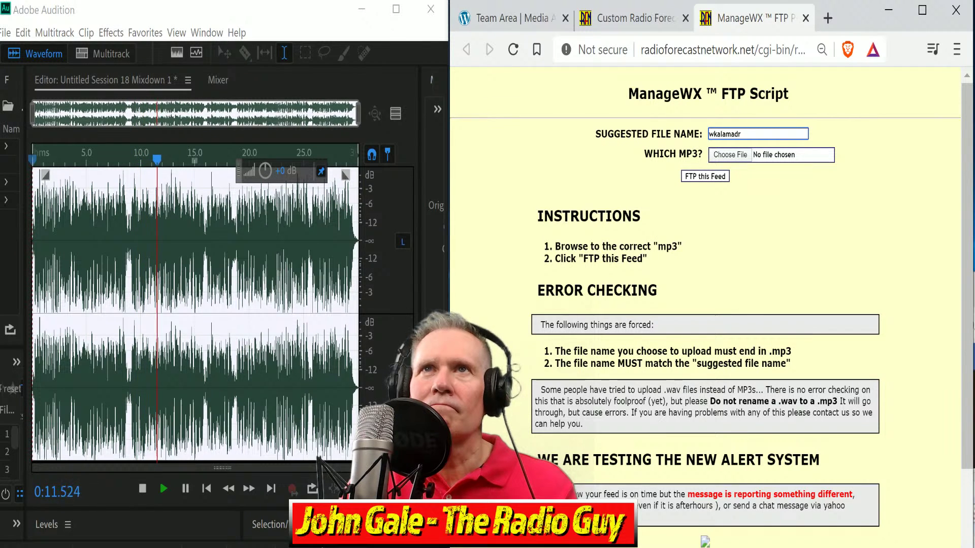
left_click_drag(741, 133, 685, 124)
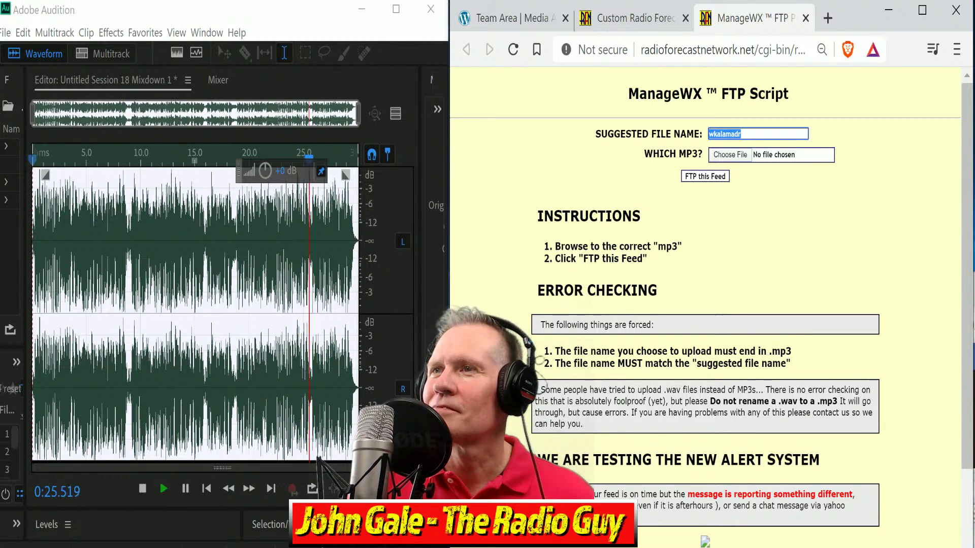
left_click(143, 489)
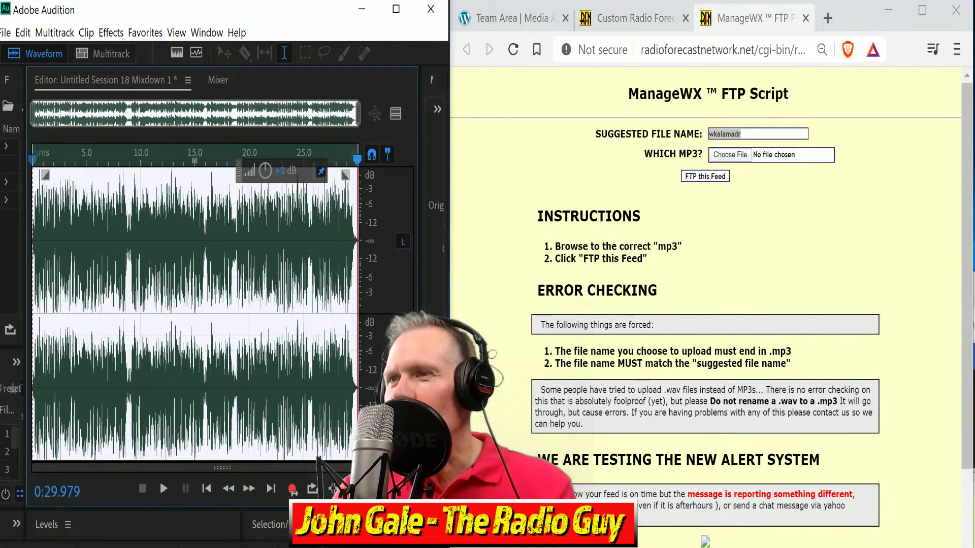
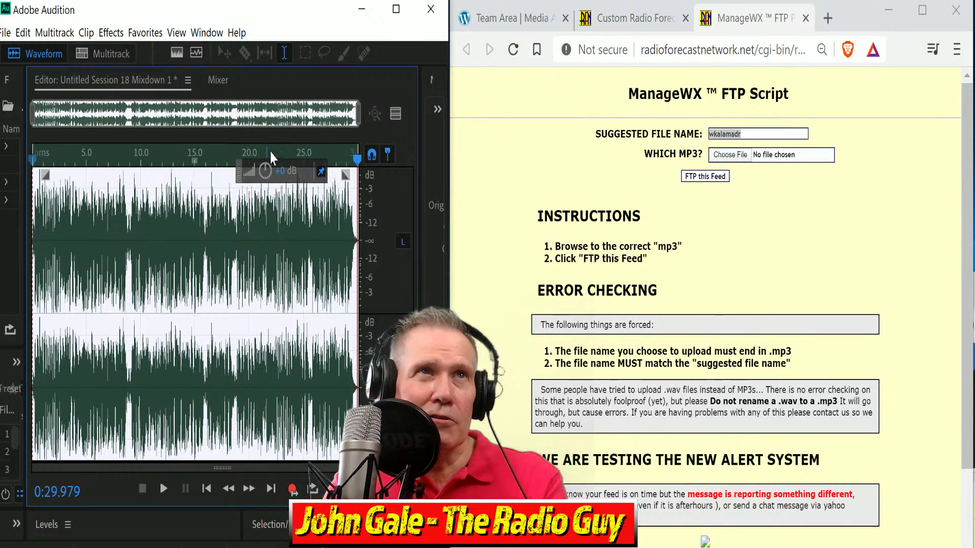
Export the mixdown to drive E: as wkalamadr.mp3 in MP3 format, overwriting the existing file
left_click(33, 155)
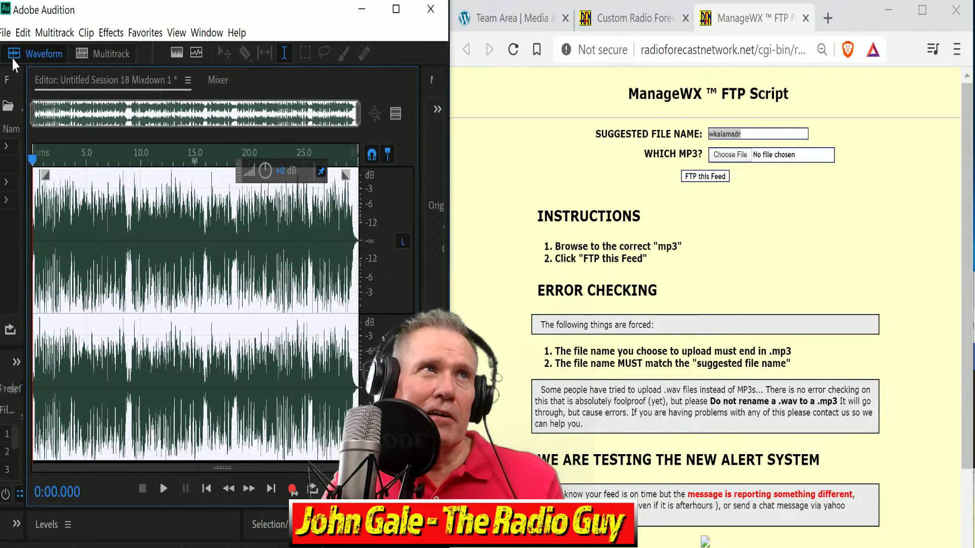
key("ctrl+shift+e")
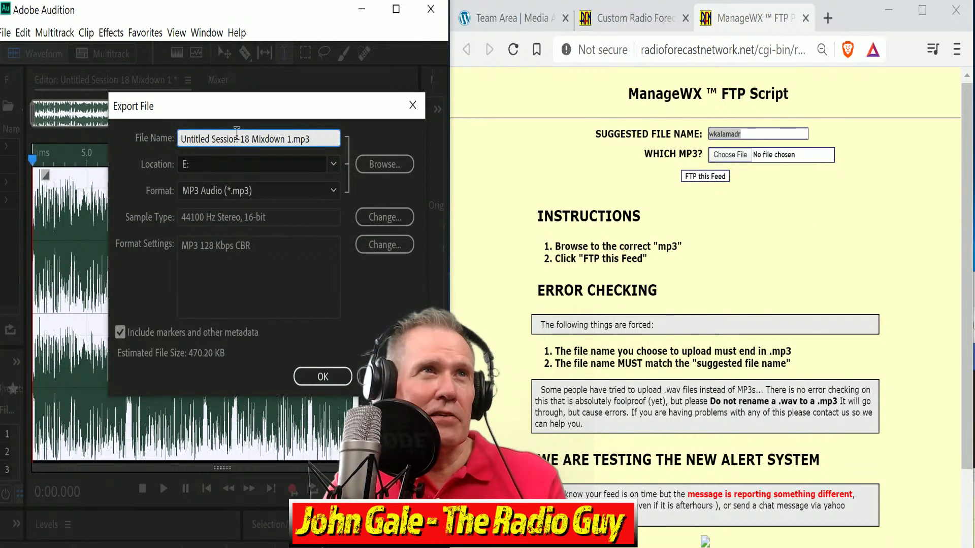
left_click_drag(293, 139, 178, 139)
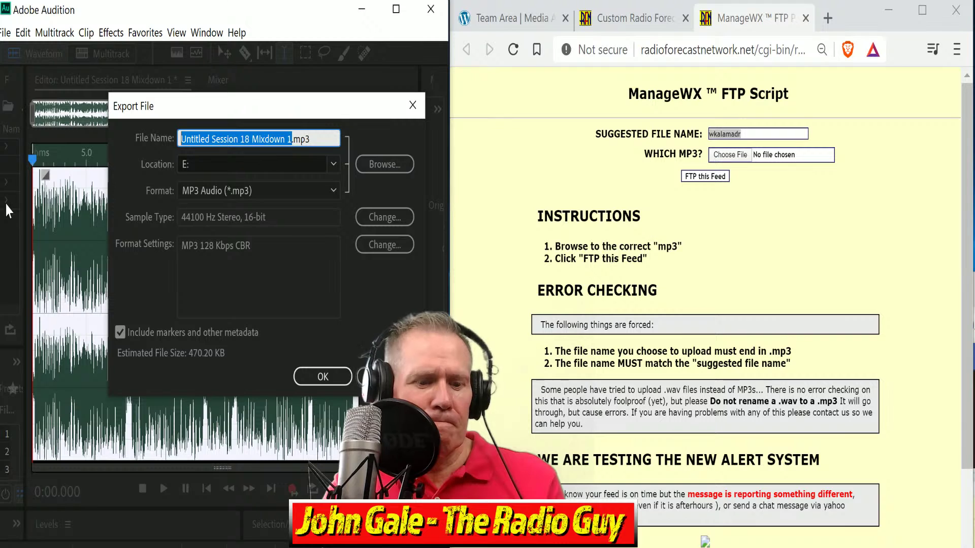
type("wkalamadr")
left_click(323, 377)
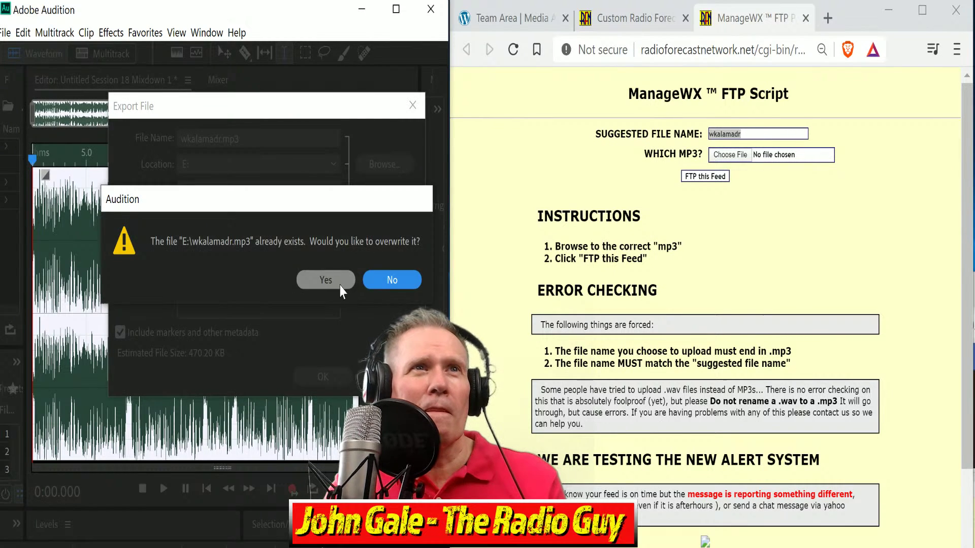
left_click(340, 286)
On the WKAL FTP page, choose wkalamadr.mp3 from drive E: as the MP3 for the feed
left_click(735, 160)
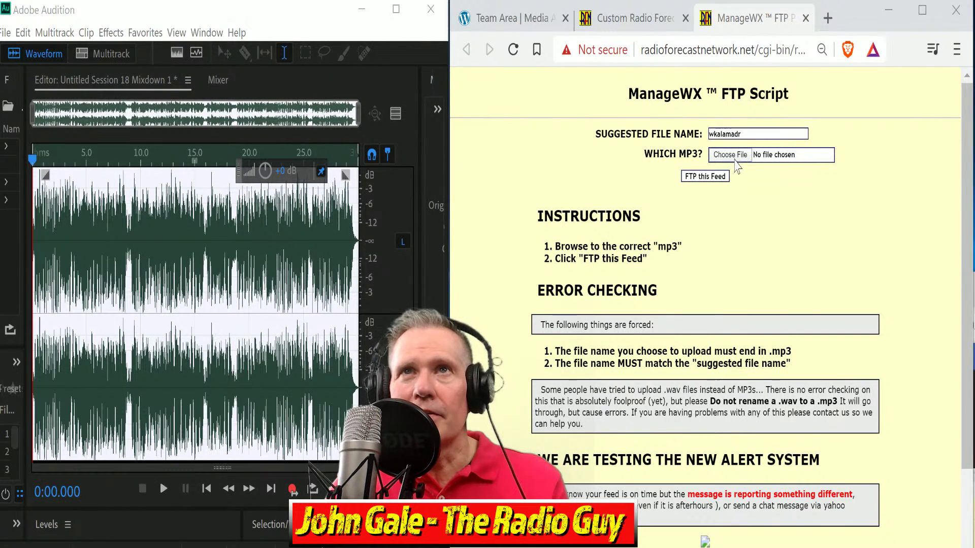
left_click_drag(711, 235, 753, 421)
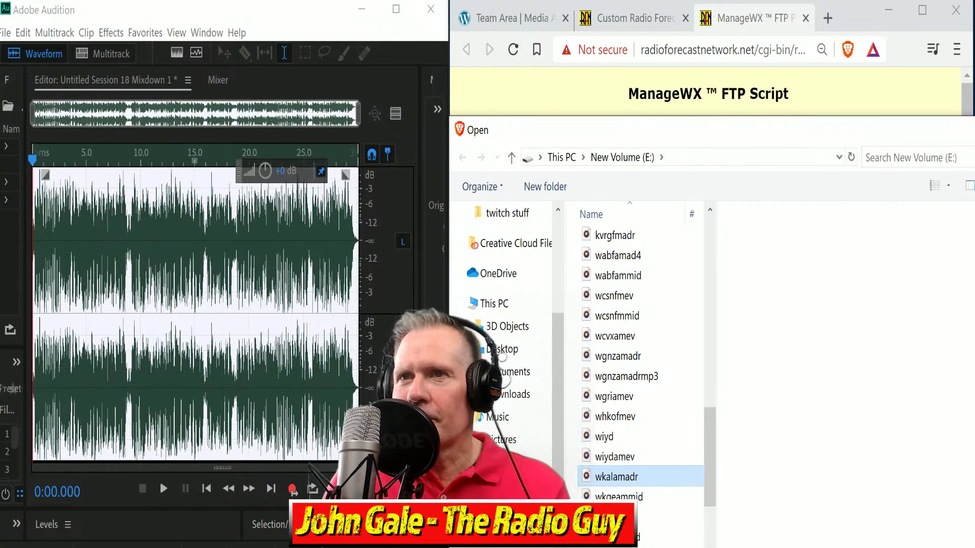
double_click(565, 481)
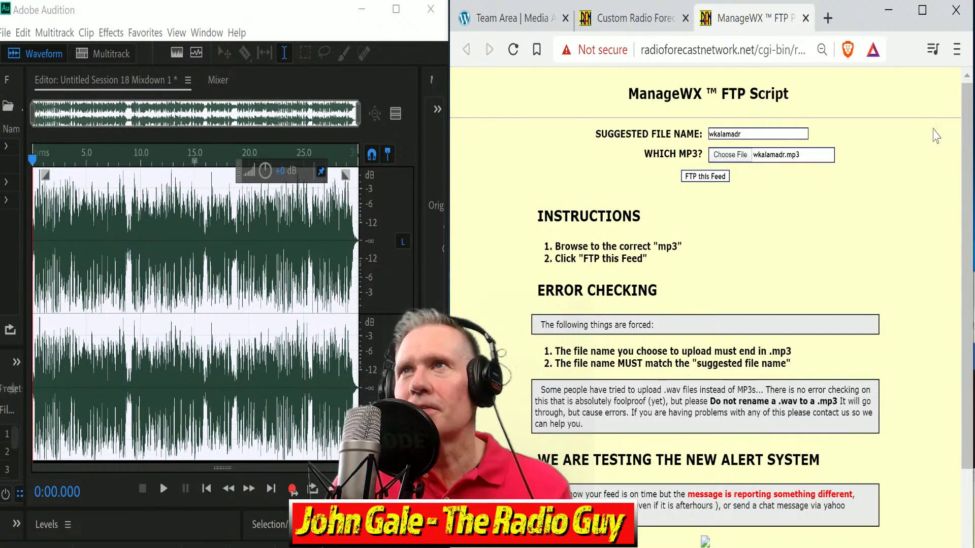
Upload the WKAL feed by FTP and close the results window
scroll(966, 157, "down", 2)
scroll(967, 163, "up", 2)
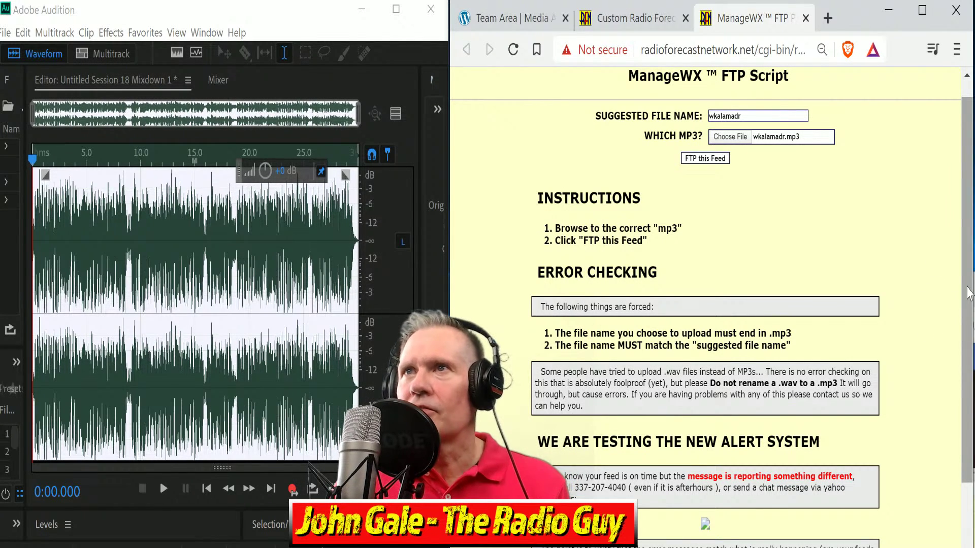
scroll(969, 293, "down", 2)
scroll(961, 423, "up", 3)
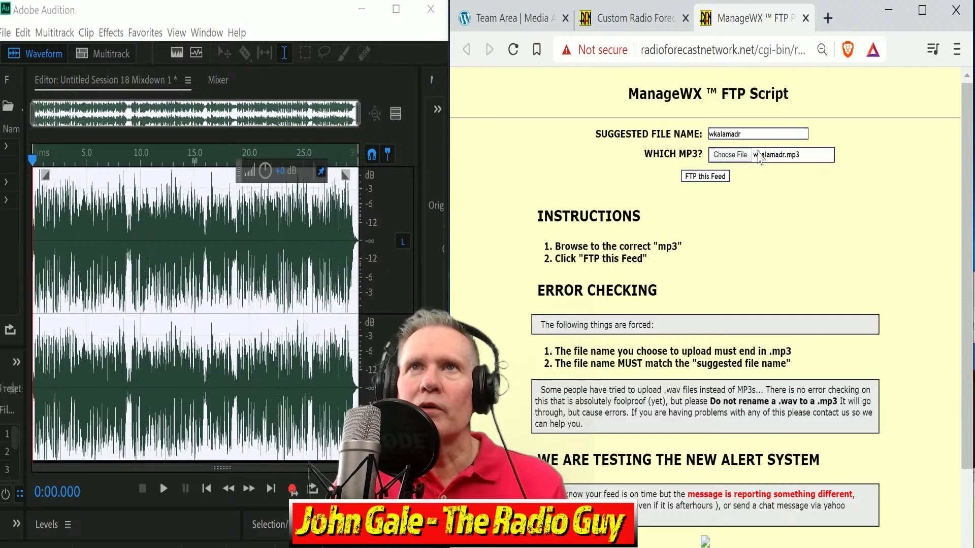
left_click(712, 181)
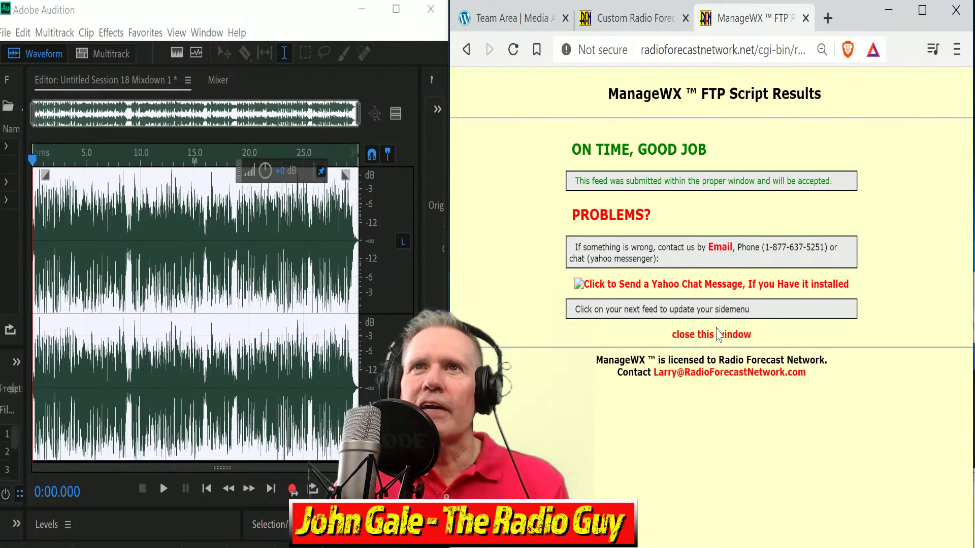
left_click(716, 334)
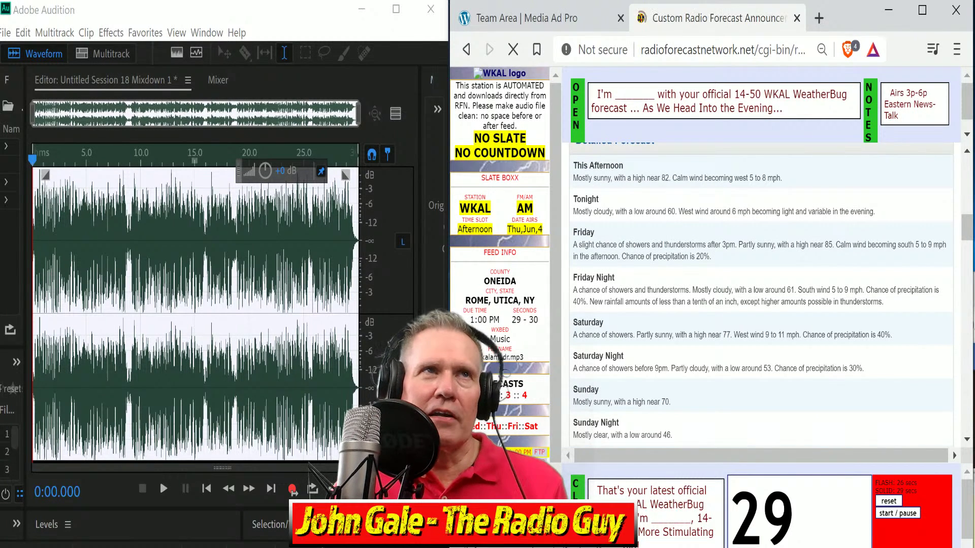
Close all open files in Audition without saving any changes
left_click(169, 14)
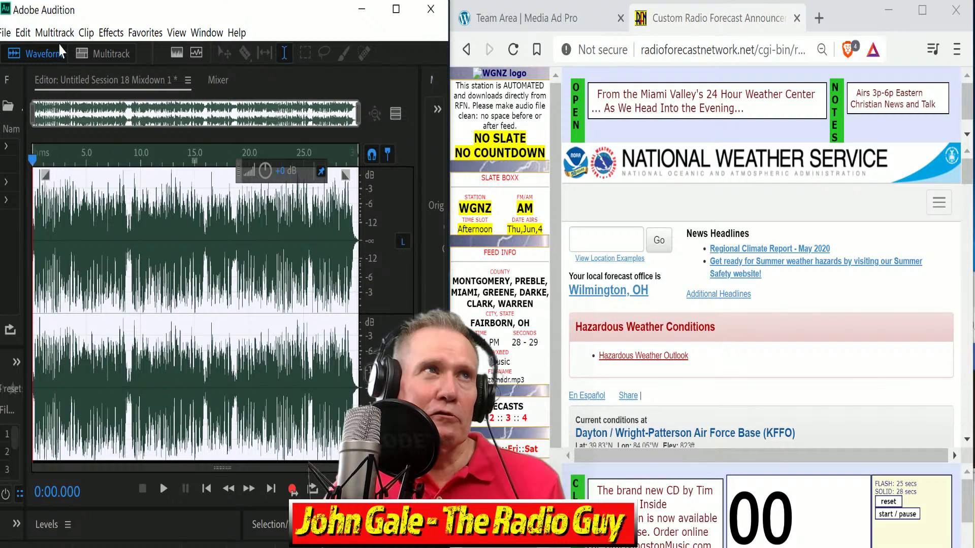
left_click(5, 33)
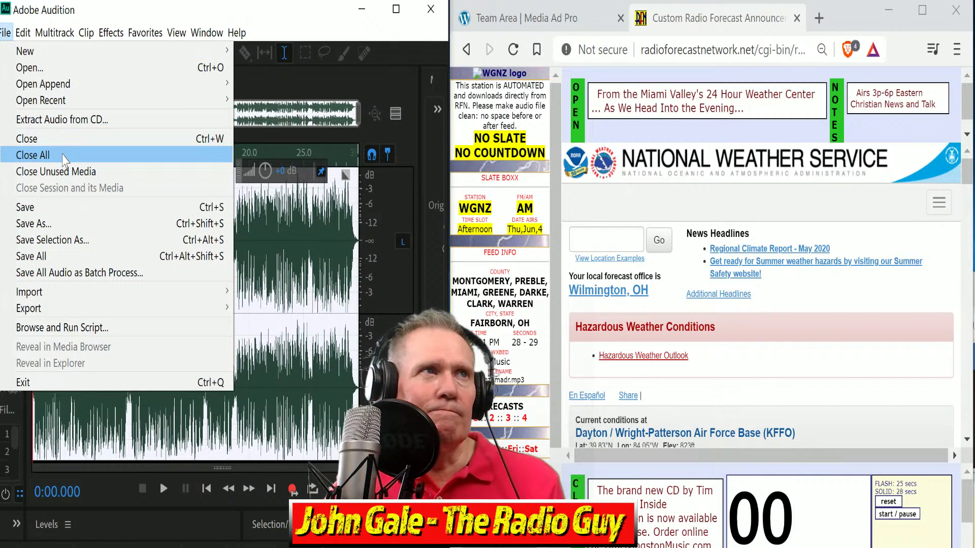
left_click(31, 152)
left_click(287, 314)
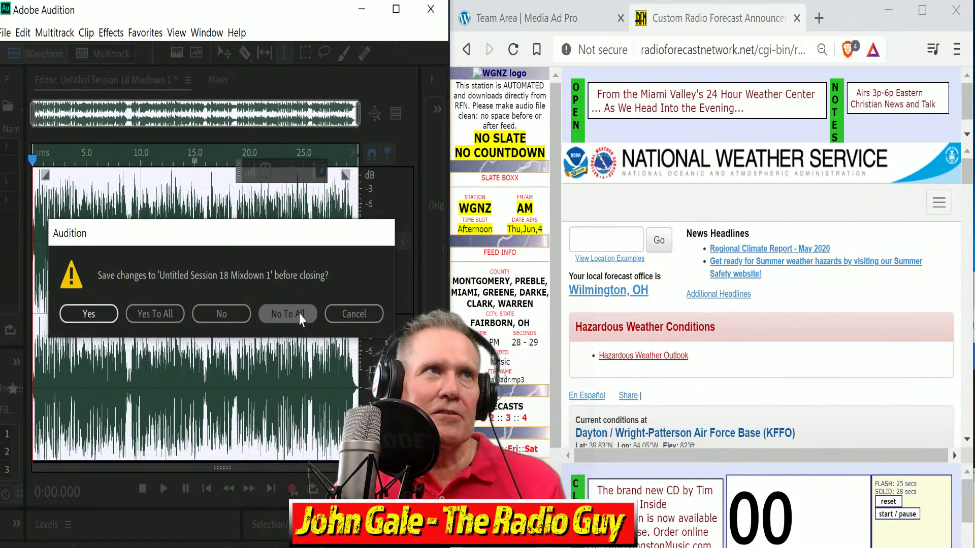
Create a new multitrack session, Untitled Session 19, on drive E: from the WGNZ WX template
left_click(99, 50)
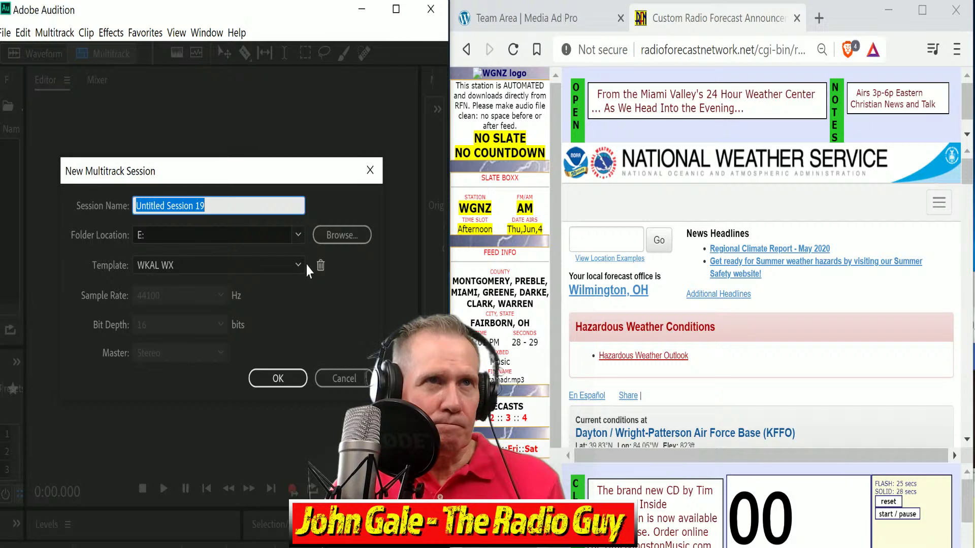
left_click(300, 265)
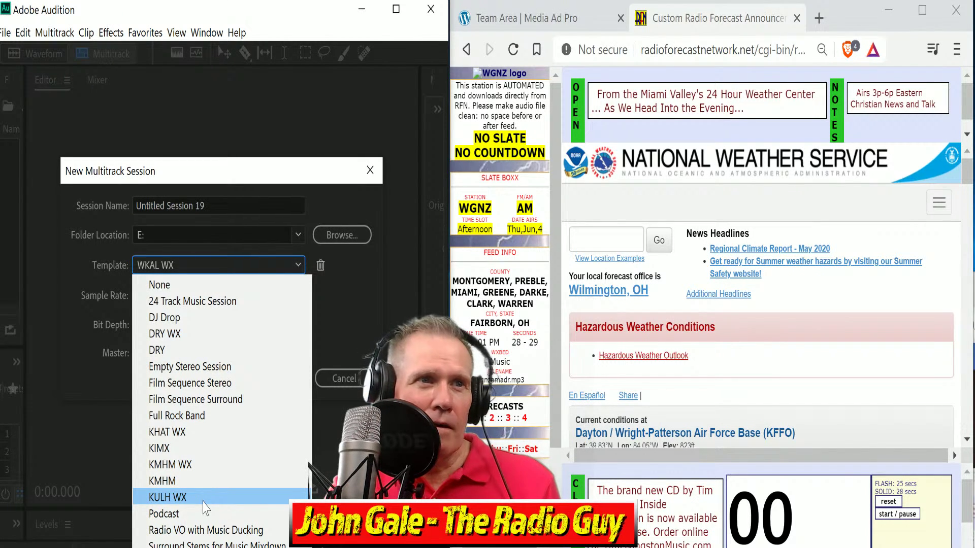
left_click(214, 547)
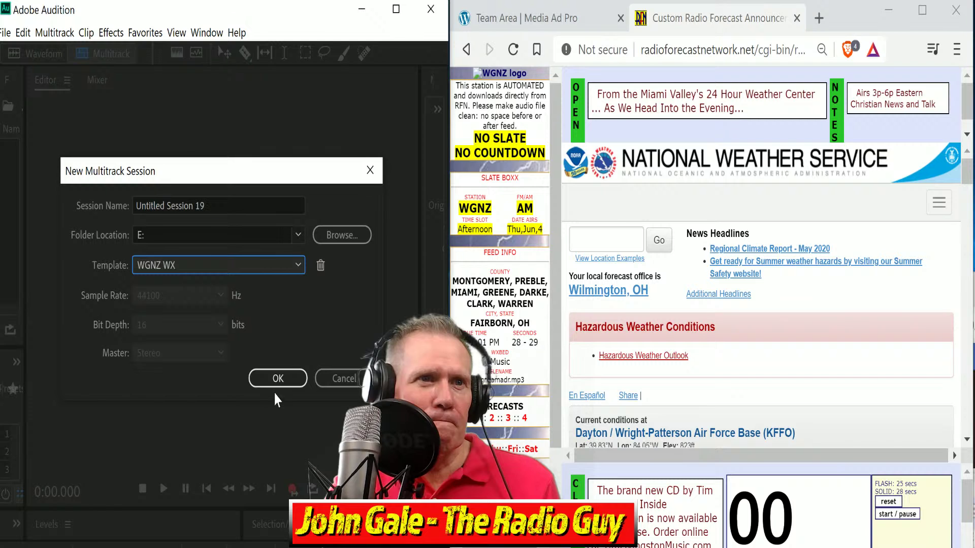
left_click(277, 378)
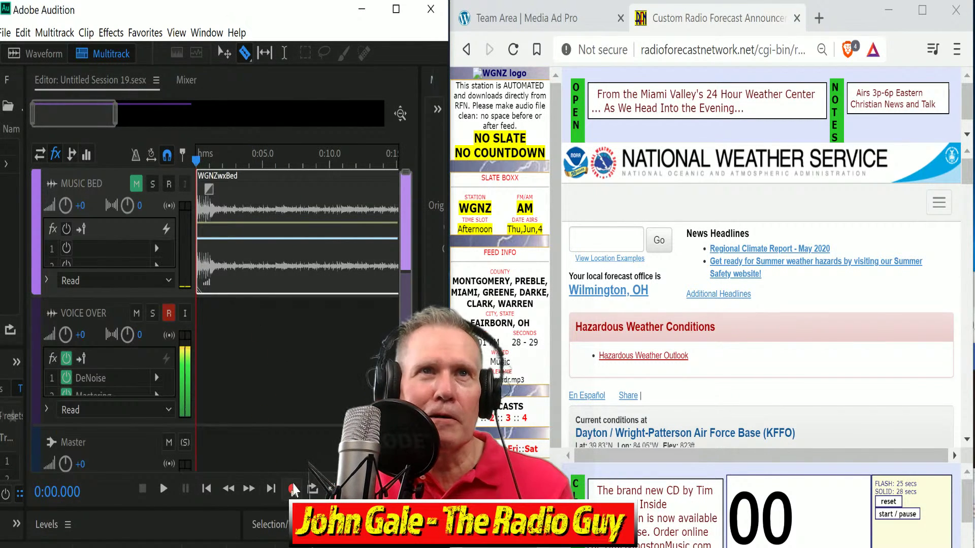
Start recording on the VOICE OVER track and read the WGNZ forecast from the page's Detailed Forecast, running its timer for the take
left_click(293, 489)
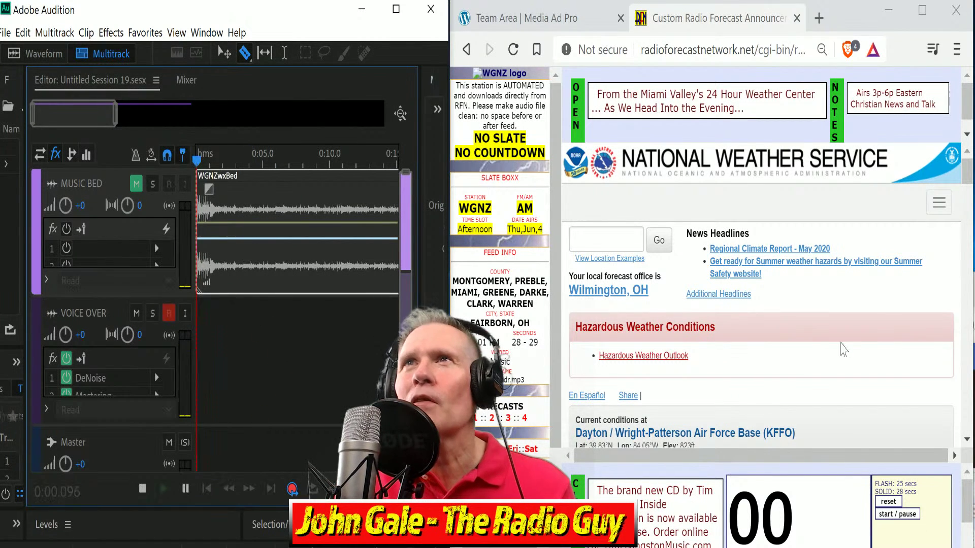
left_click(967, 200)
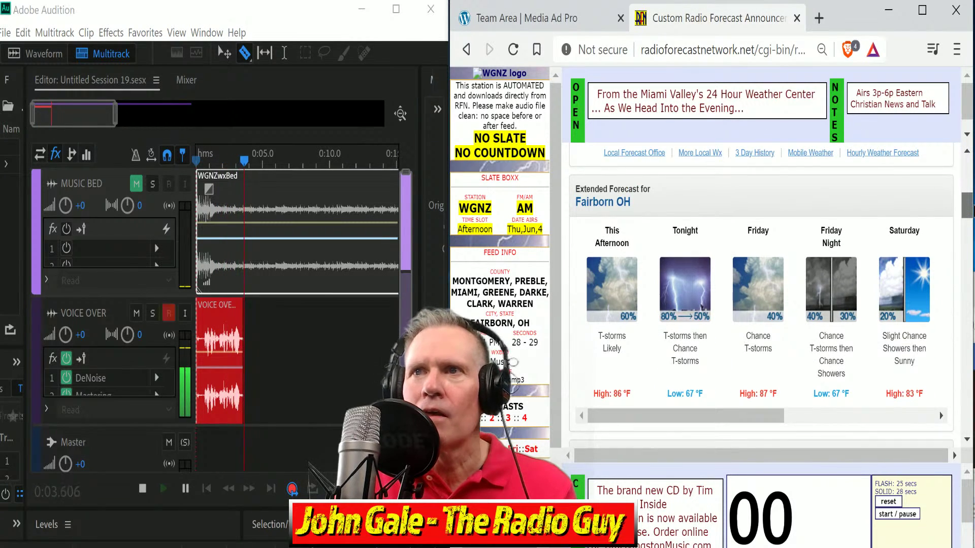
scroll(762, 305, "down", 3)
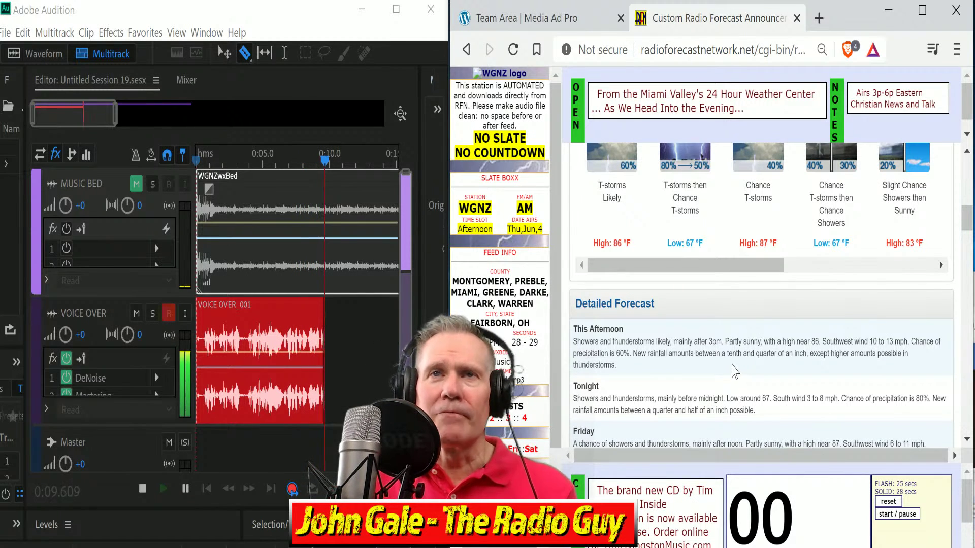
scroll(735, 372, "down", 2)
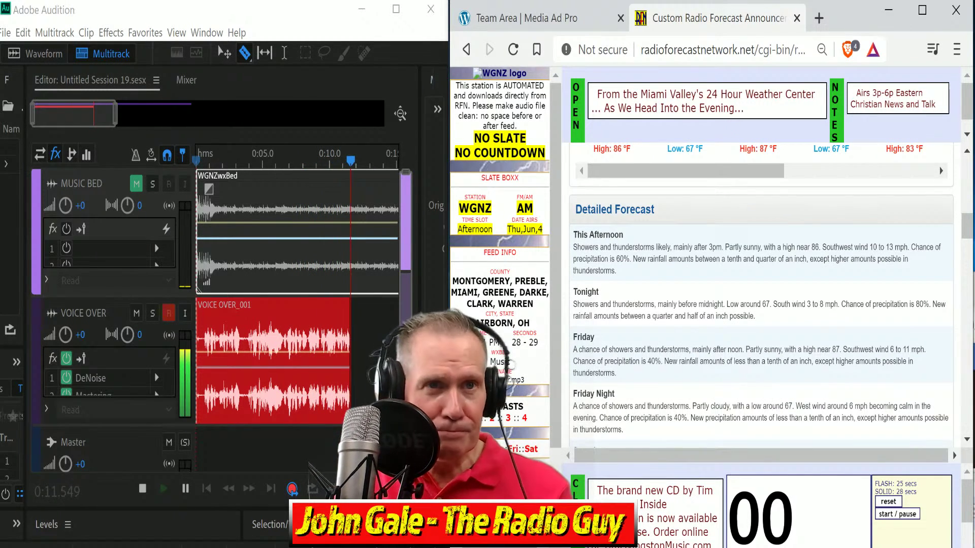
left_click(908, 525)
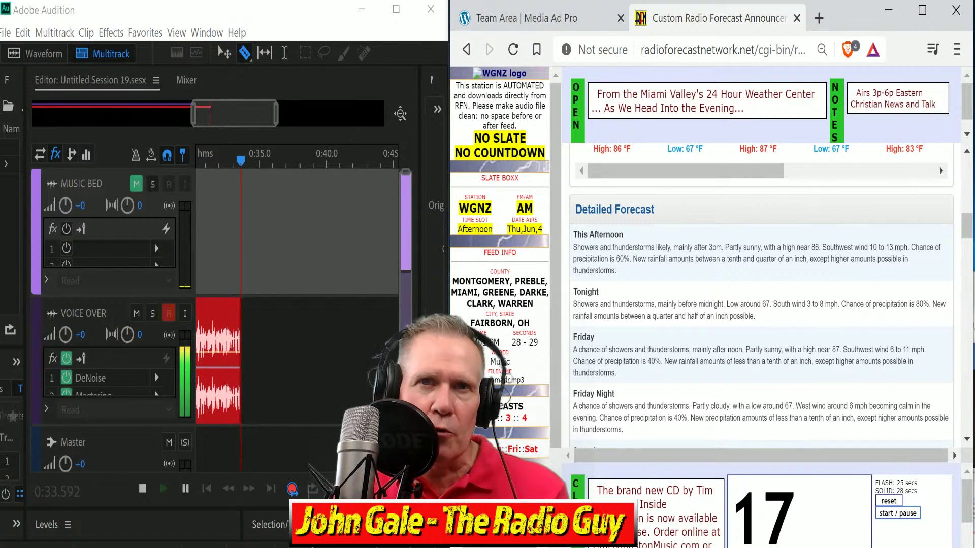
scroll(739, 518, "down", 1)
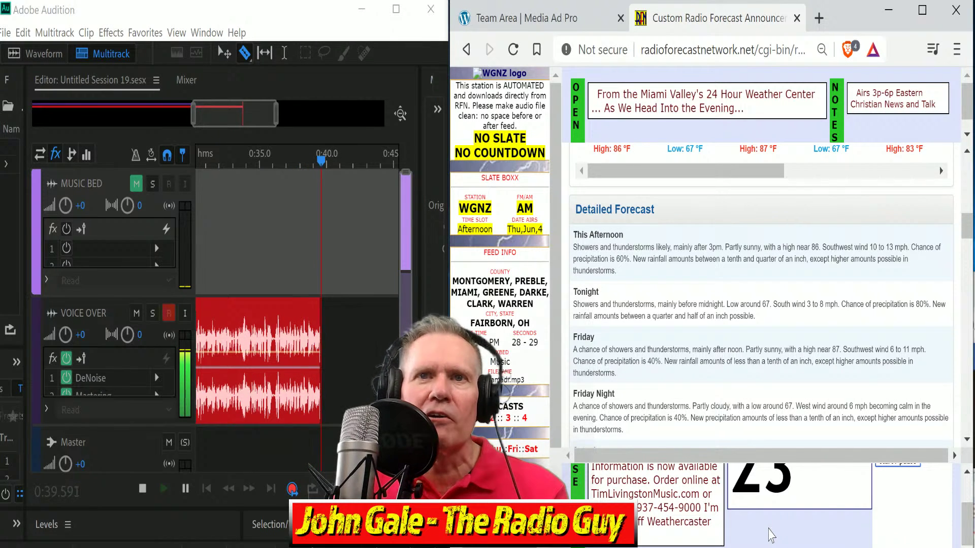
scroll(770, 534, "up", 1)
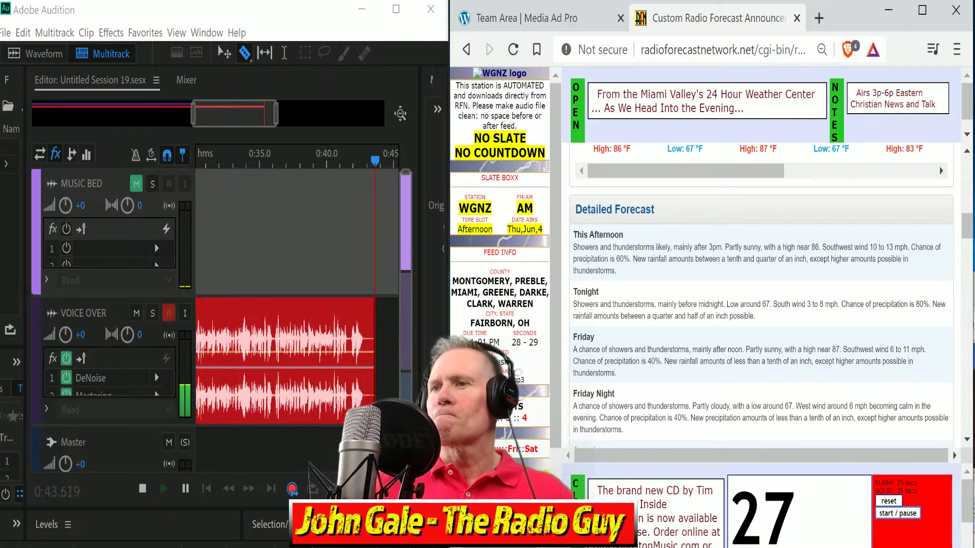
Record a second timed take of the WGNZ forecast in the same recording, checking the page's closing text, and stop recording
left_click(904, 514)
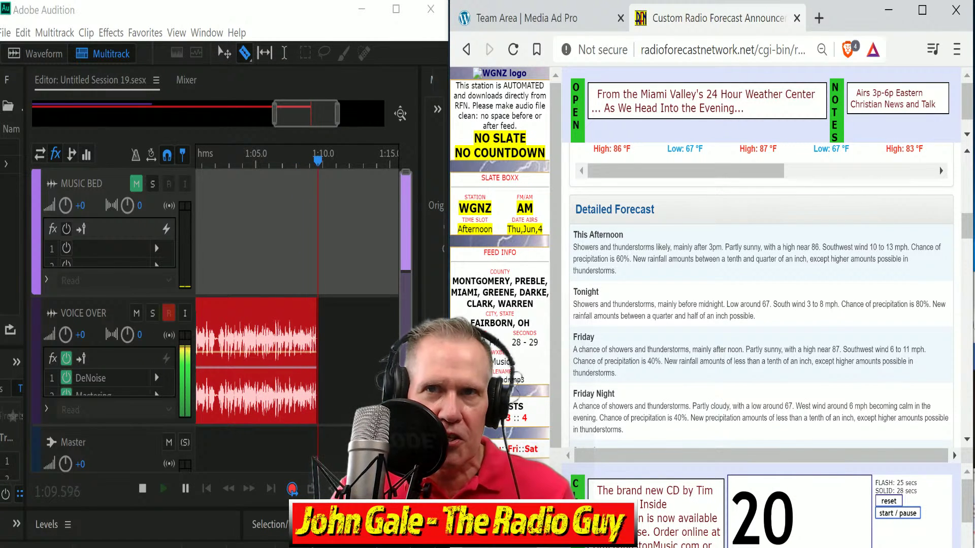
scroll(761, 508, "down", 2)
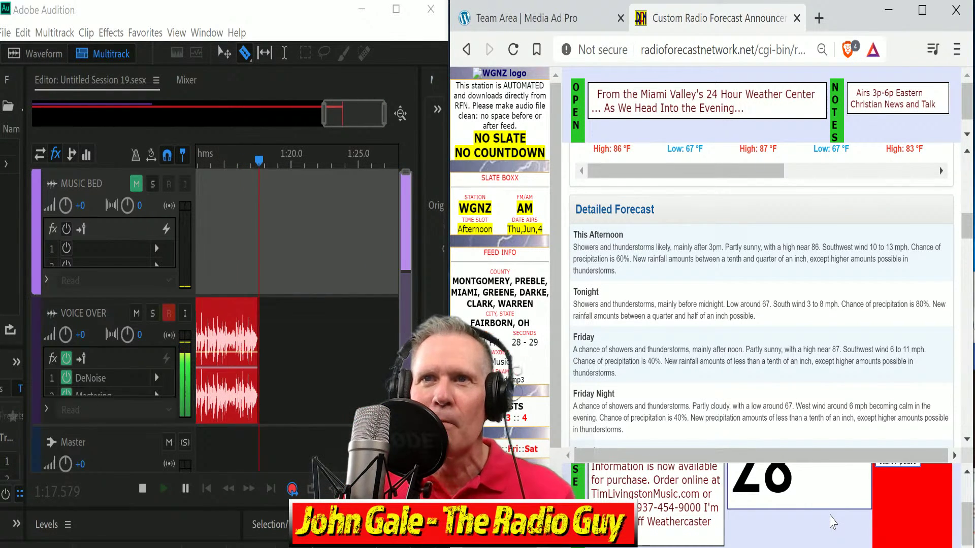
left_click(142, 489)
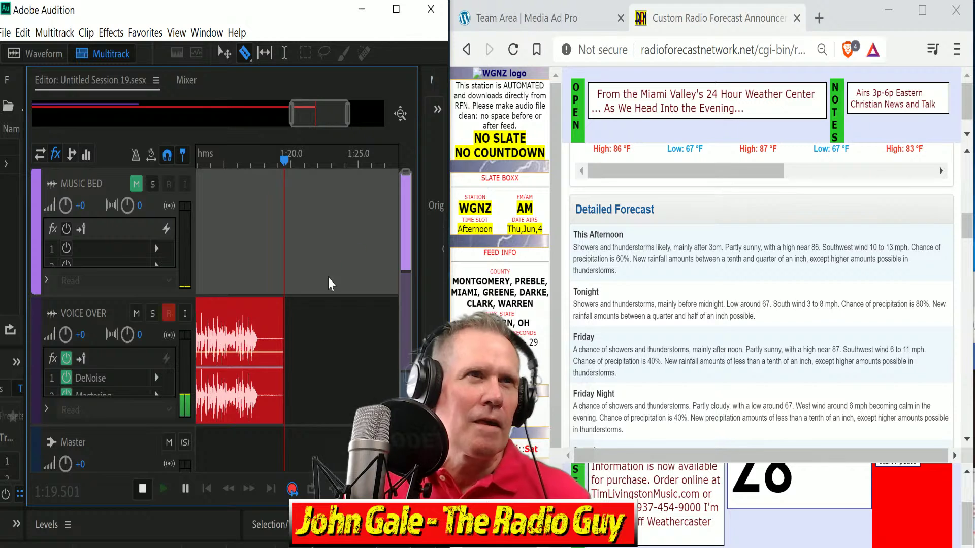
Cut off the voice-over clip's silent tail, split it at about 0:49 where the final take begins, and delete the earlier part
left_click(258, 336)
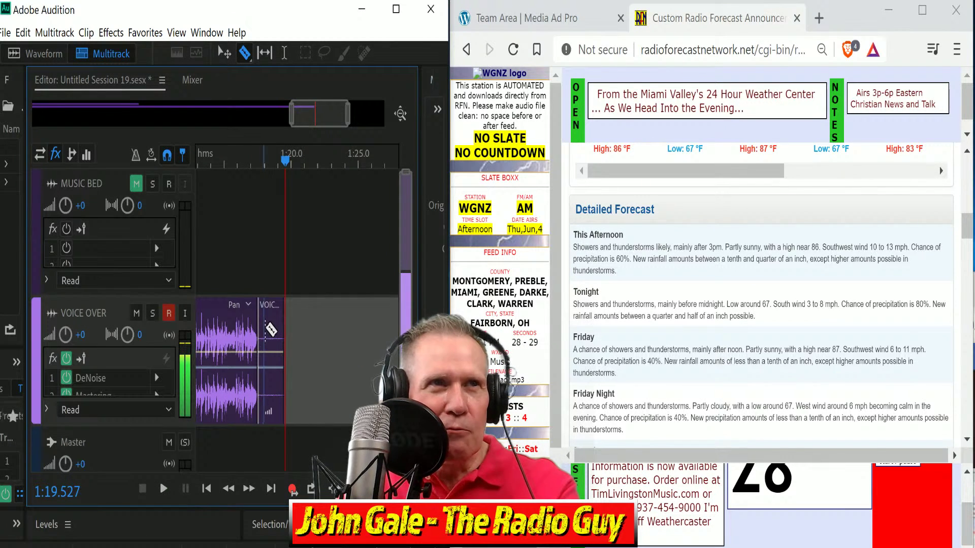
left_click_drag(322, 112, 209, 143)
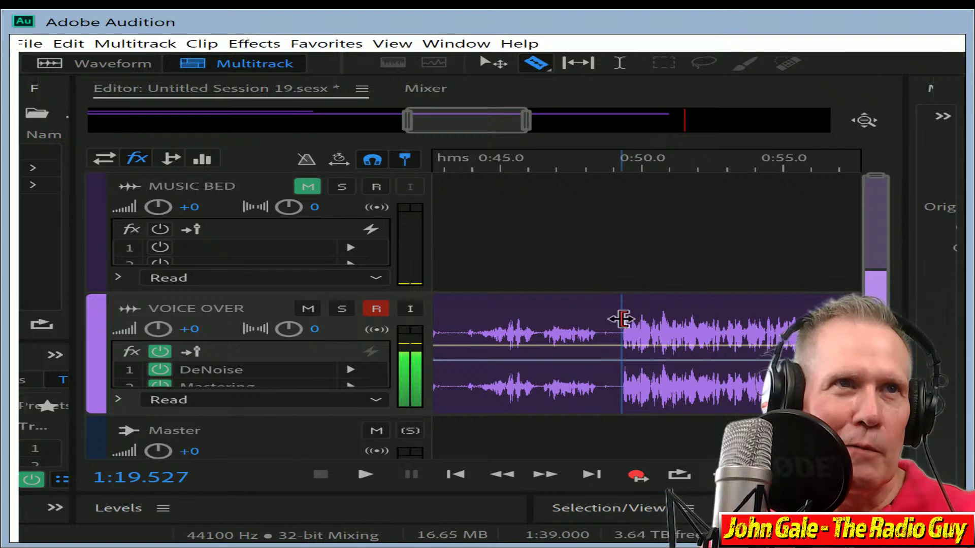
left_click(621, 319)
left_click(579, 305)
key("Delete")
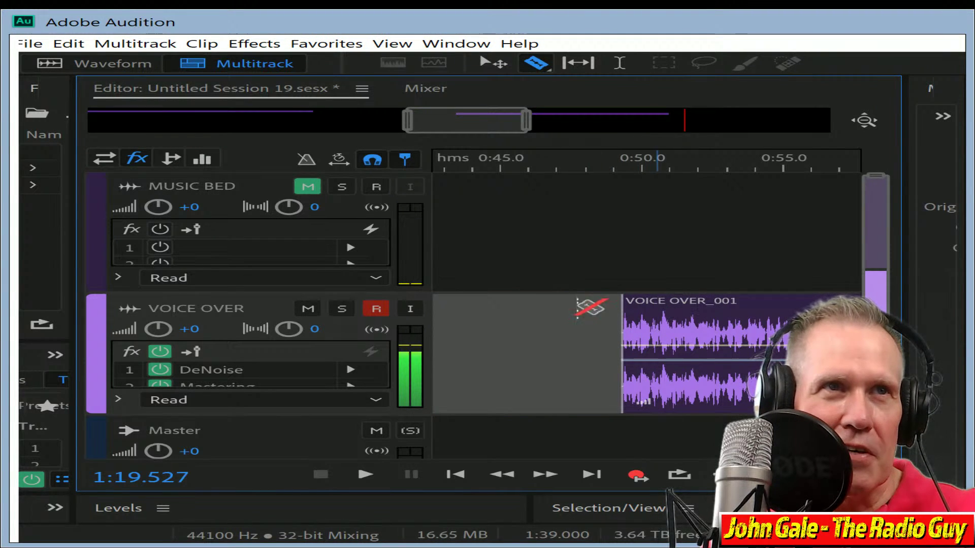
Move the remaining voice-over clip to start at 0:01.154, where the music bed's loud opening drops off
left_click(674, 310)
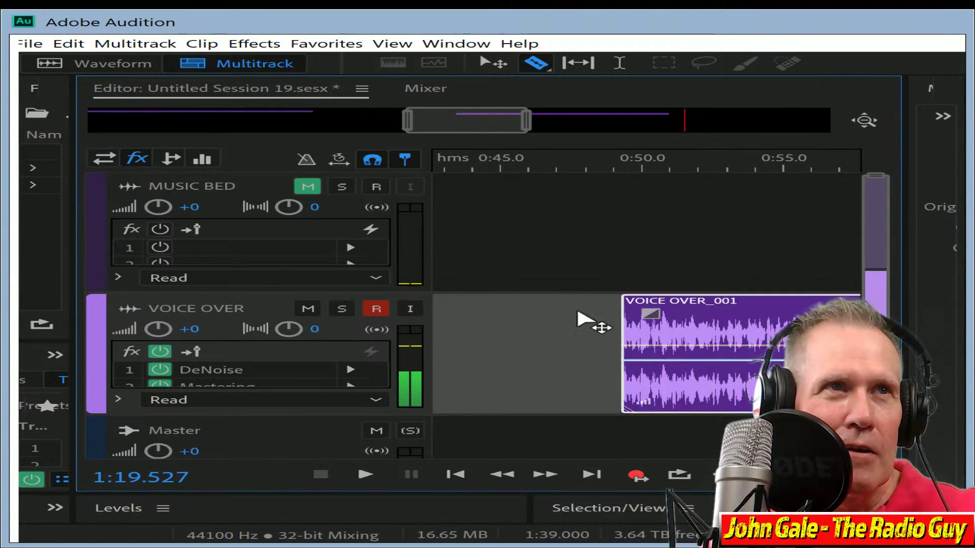
left_click_drag(629, 325, 33, 391)
left_click(465, 164)
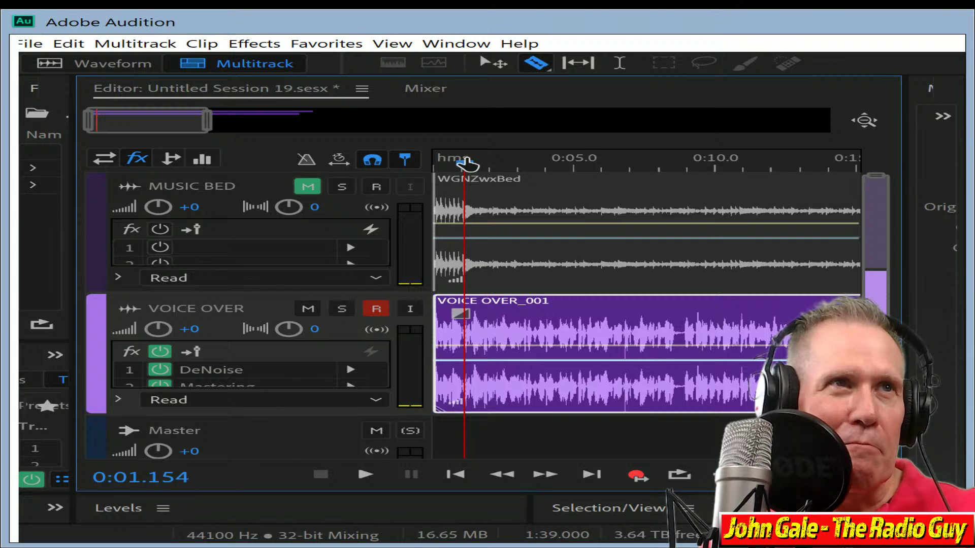
left_click_drag(465, 164, 464, 163)
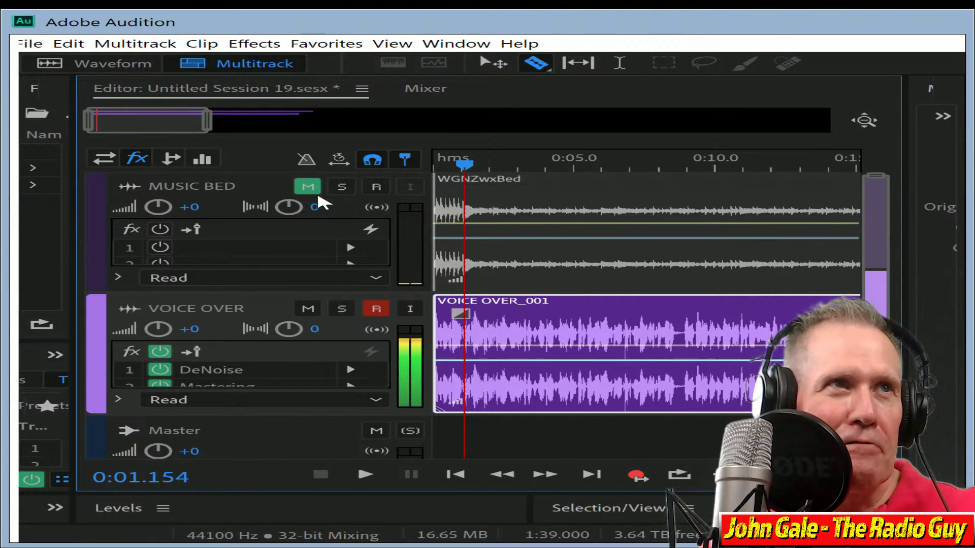
left_click_drag(539, 304, 571, 305)
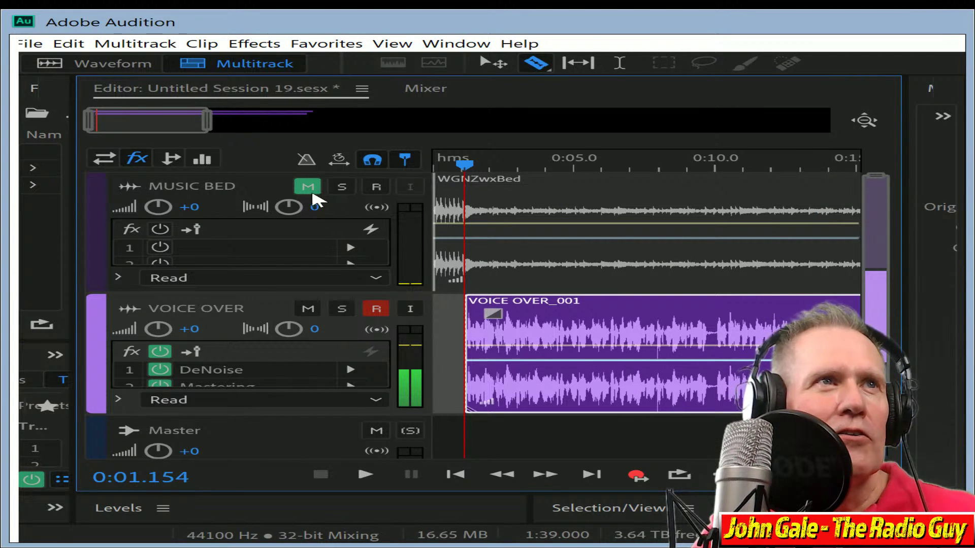
Unmute the MUSIC BED track, mix the whole session down to a new file, and select the entire mixdown
left_click(308, 189)
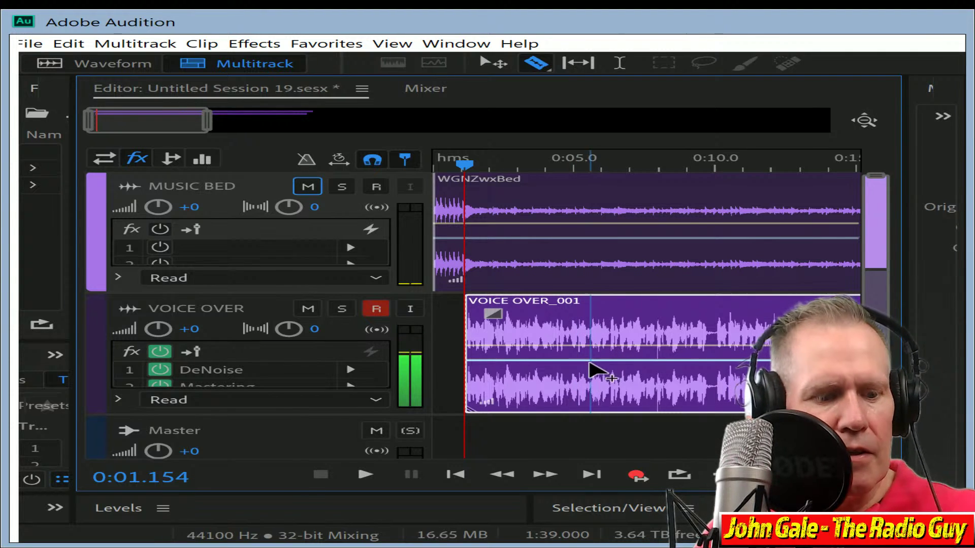
key("shift+alt+m")
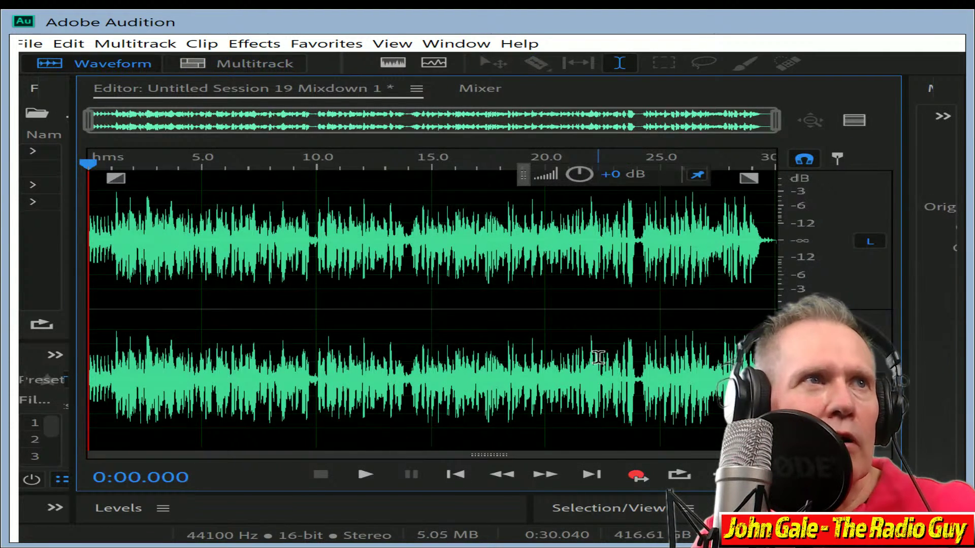
key("ctrl+a")
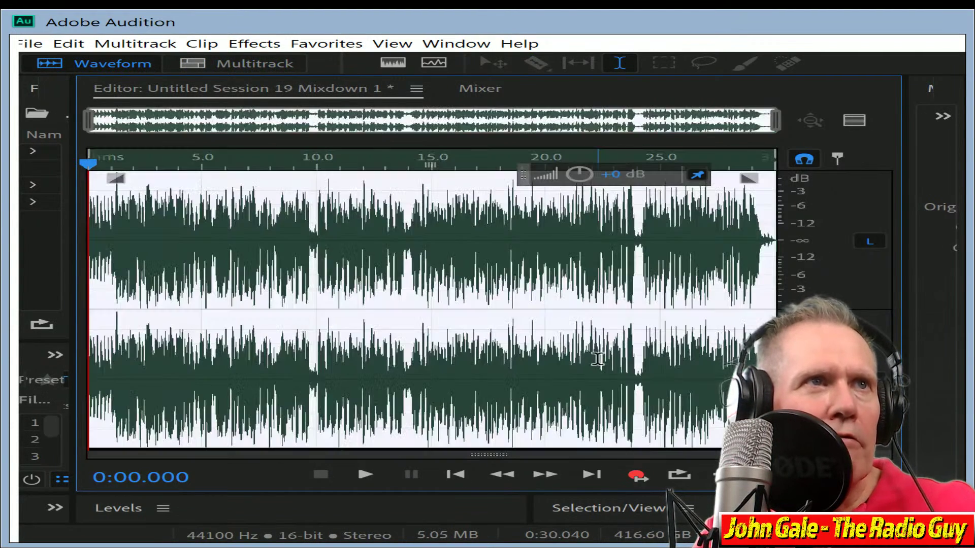
Play the WGNZ mixdown, replaying its last third from about 0:20 and again from about 0:19 to the end
left_click(365, 476)
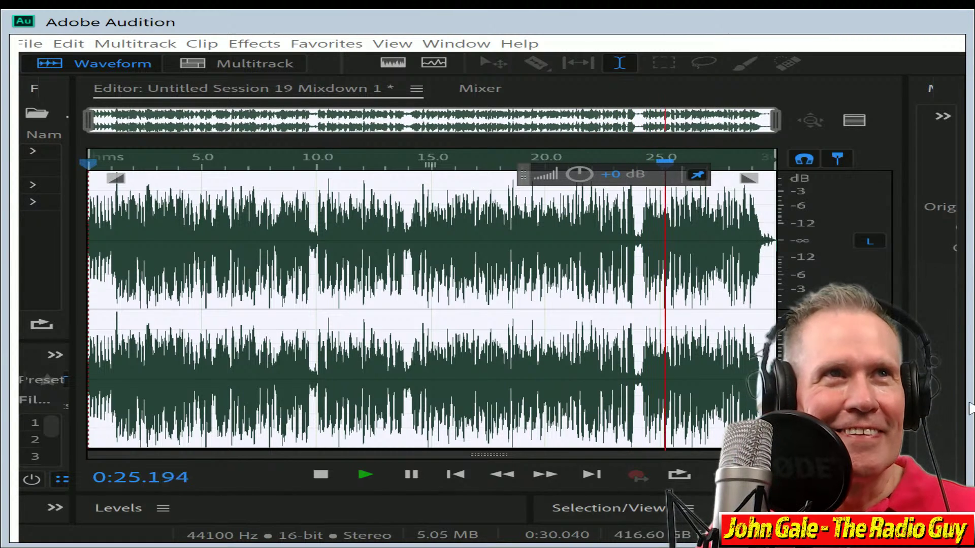
left_click(552, 160)
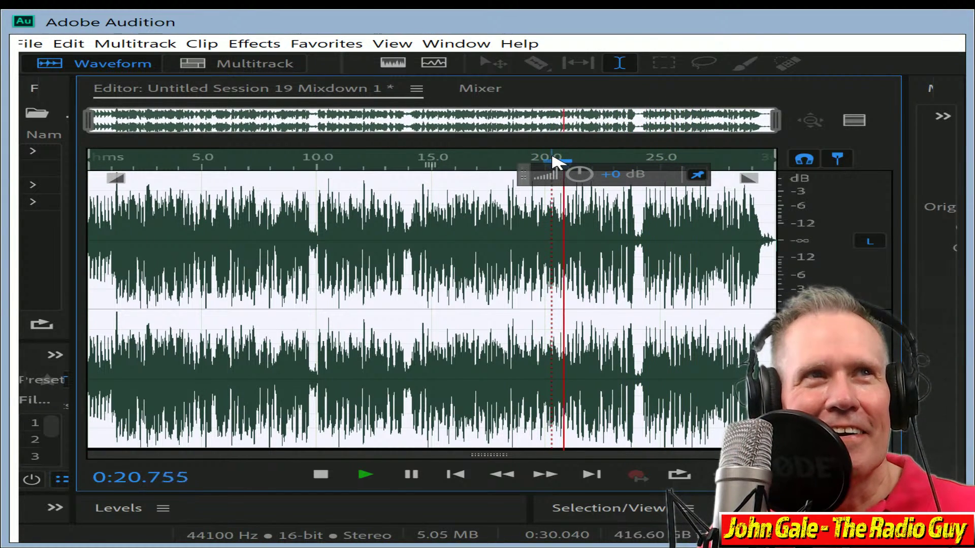
left_click(530, 162)
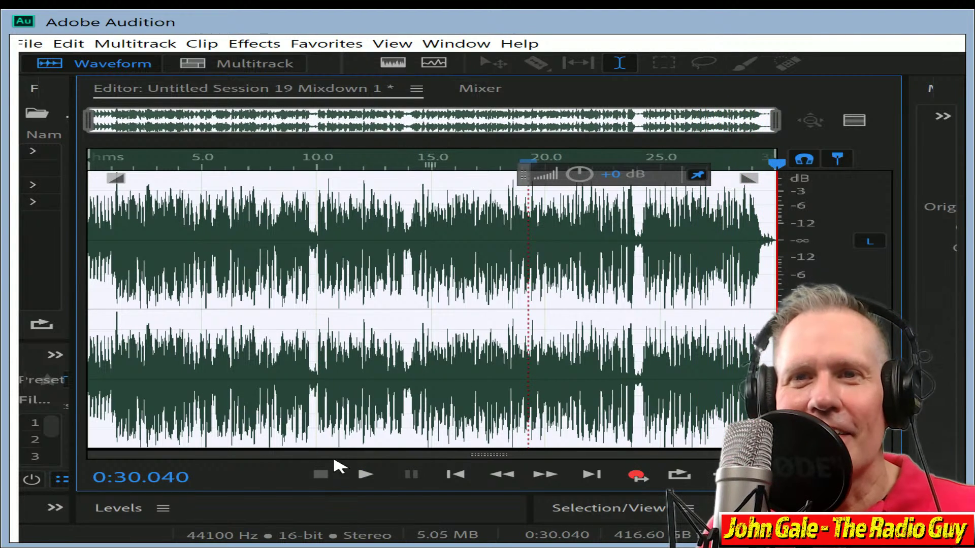
Trim the mixdown by deleting everything after 0:30.000 and about 0.025 s of silence at the very start
left_click_drag(89, 124, 713, 224)
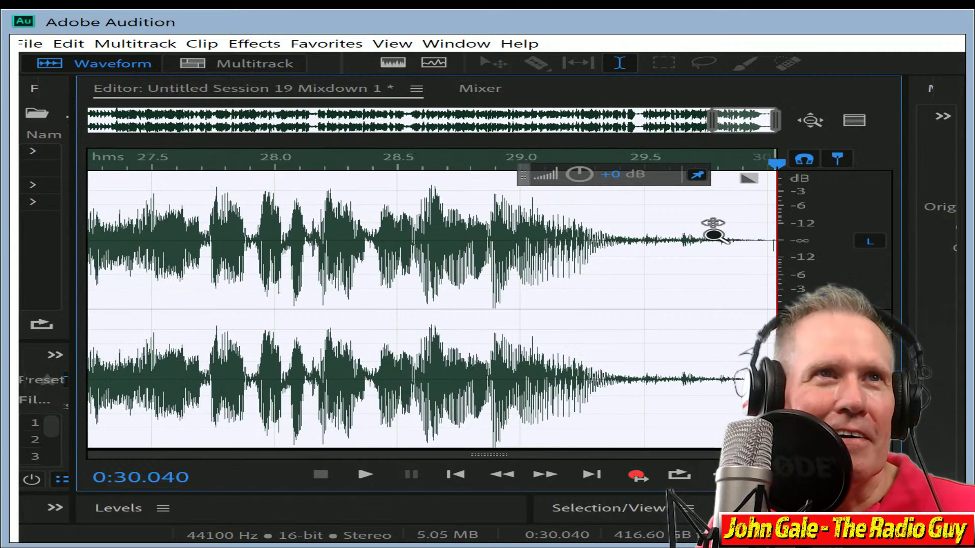
left_click(769, 234)
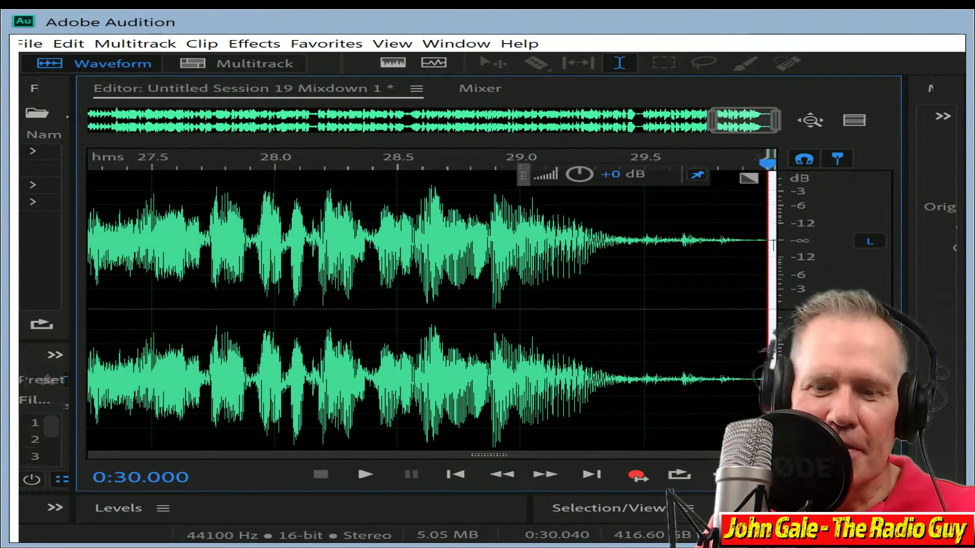
left_click_drag(754, 135, 17, 142)
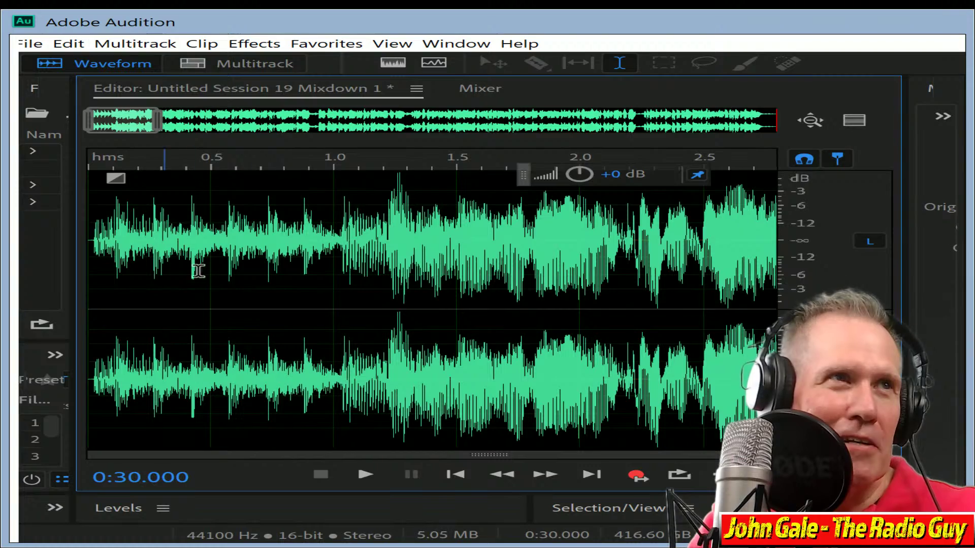
left_click_drag(156, 137, 83, 137)
left_click_drag(205, 244, 20, 258)
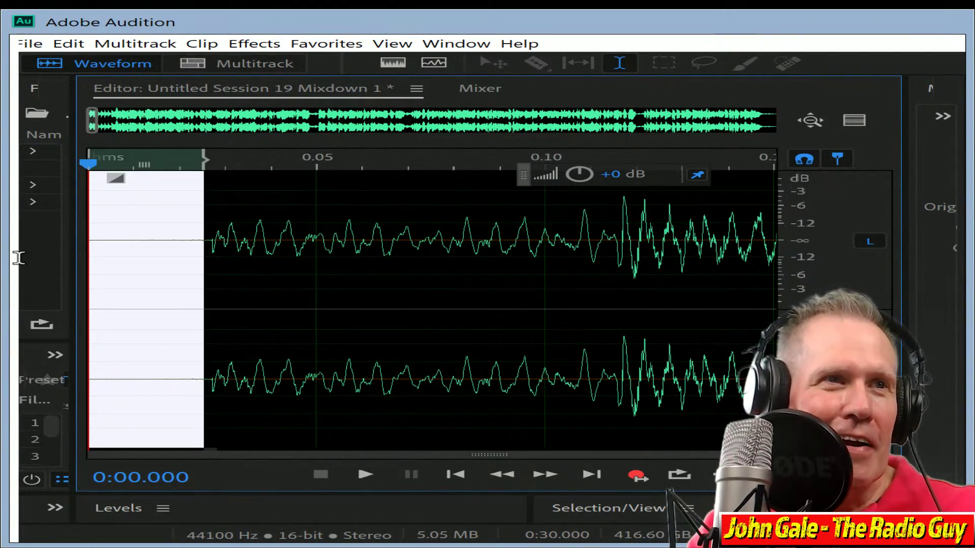
key("Delete")
key("backslash")
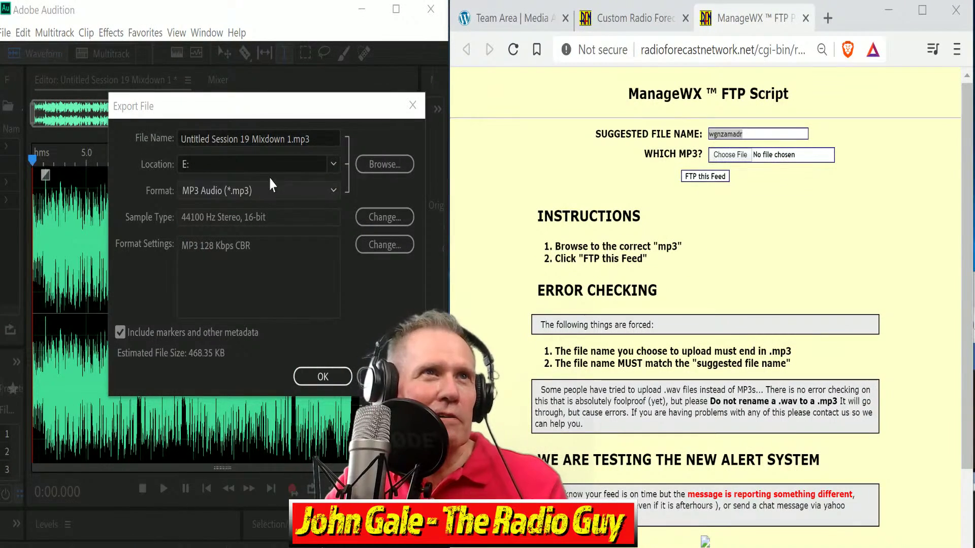
Export the mixdown to E: as wgnzamadr.mp3 in MP3 Audio format at 128 Kbps CBR, overwriting the existing file
left_click(294, 145)
type("wgnzamadr")
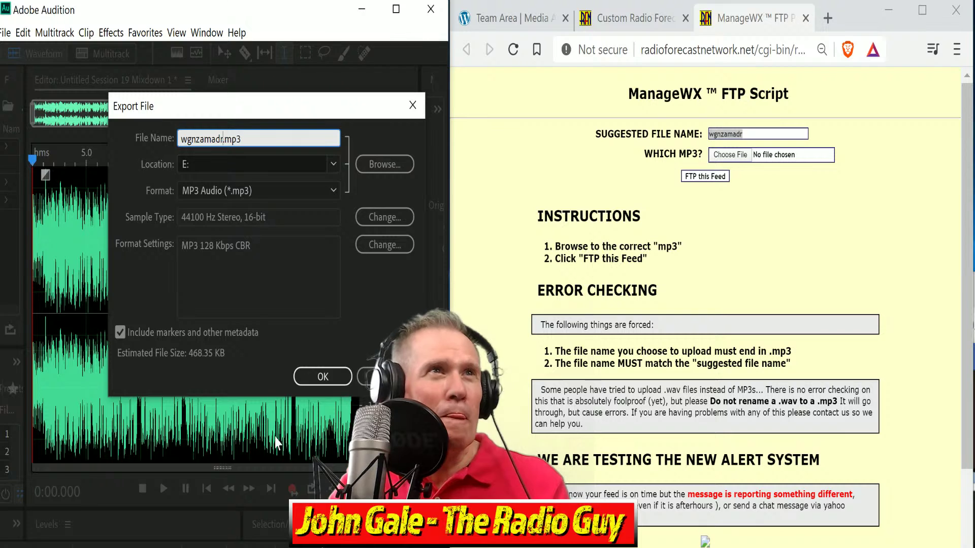
left_click(344, 380)
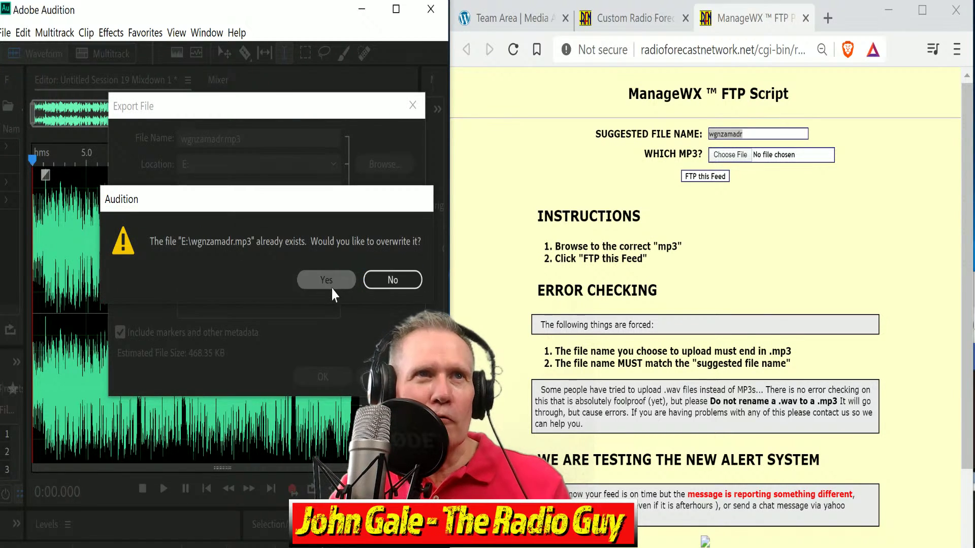
left_click(331, 284)
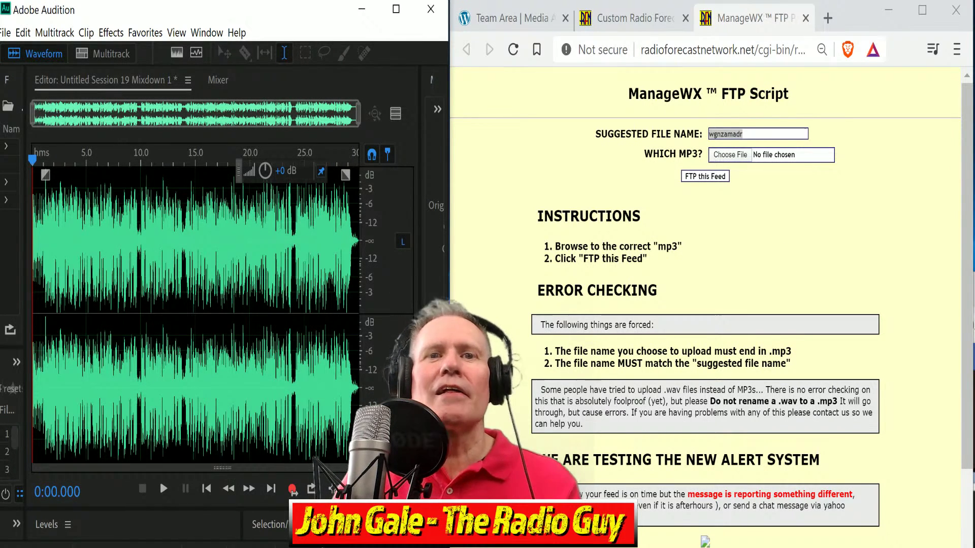
Choose wgnzamadr.mp3 from drive E: on the browser's ManageWX FTP Script page, upload the feed, and close the results window
left_click(744, 181)
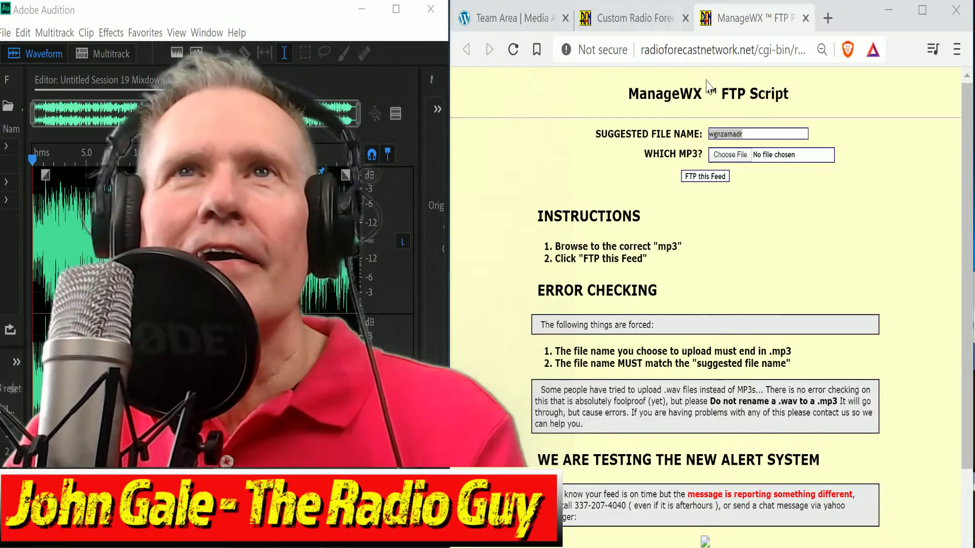
left_click(742, 155)
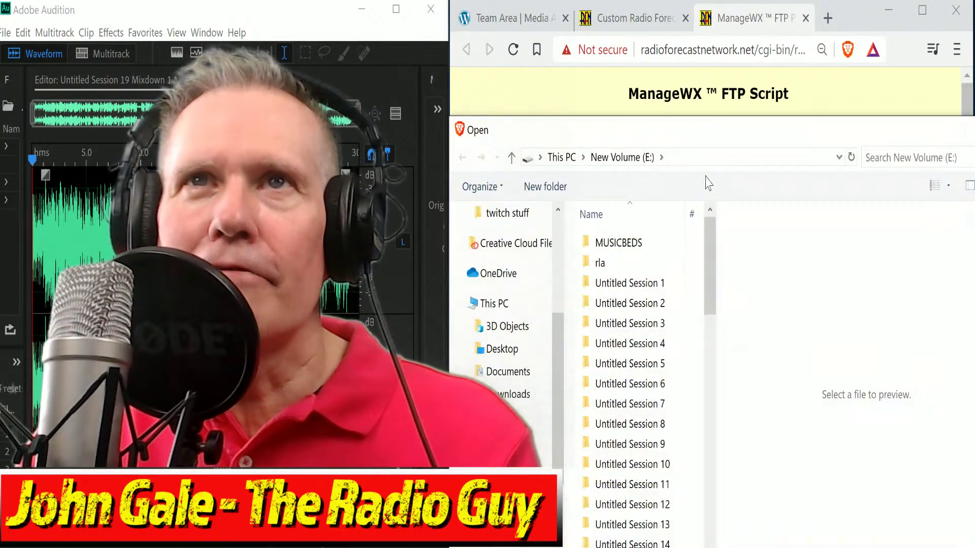
left_click_drag(709, 239, 716, 421)
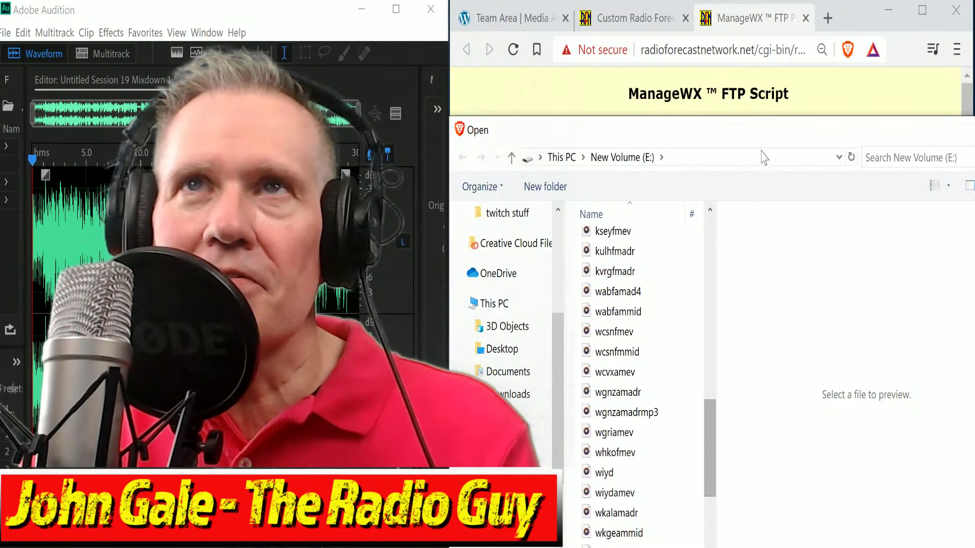
left_click_drag(772, 145, 946, 217)
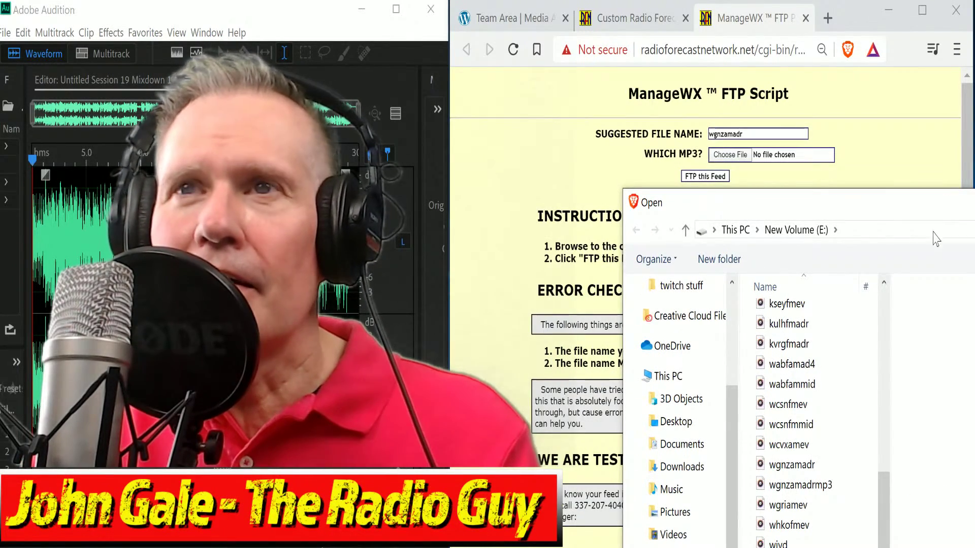
scroll(889, 487, "down", 2)
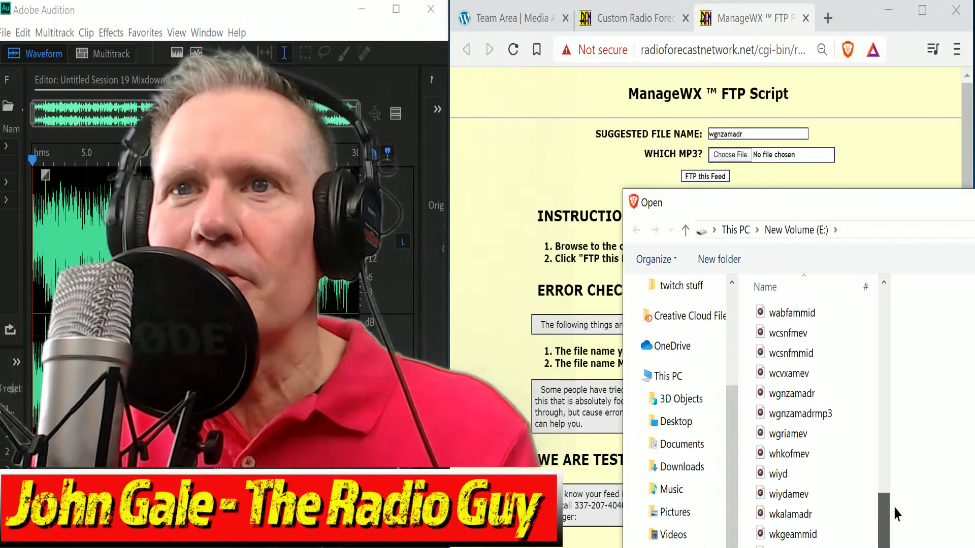
scroll(898, 516, "down", 2)
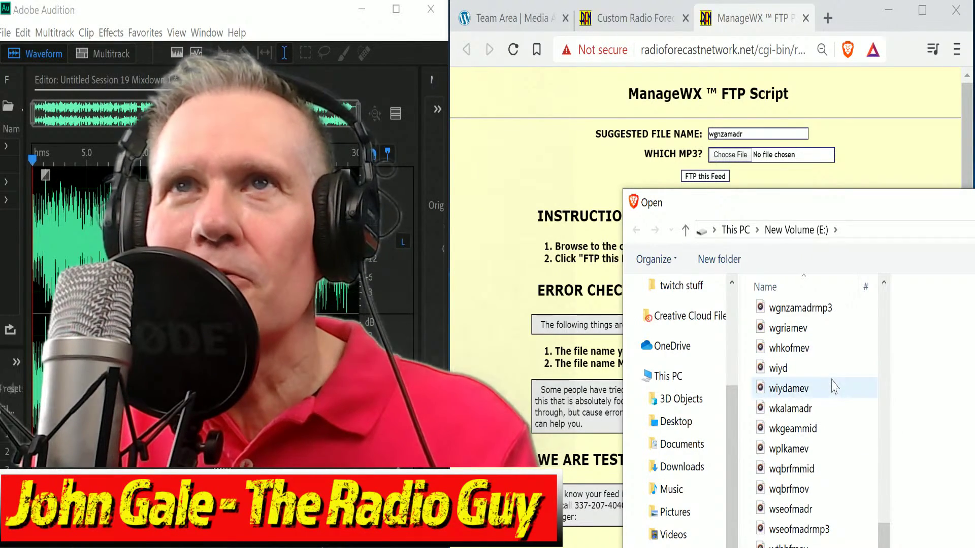
scroll(836, 392, "up", 2)
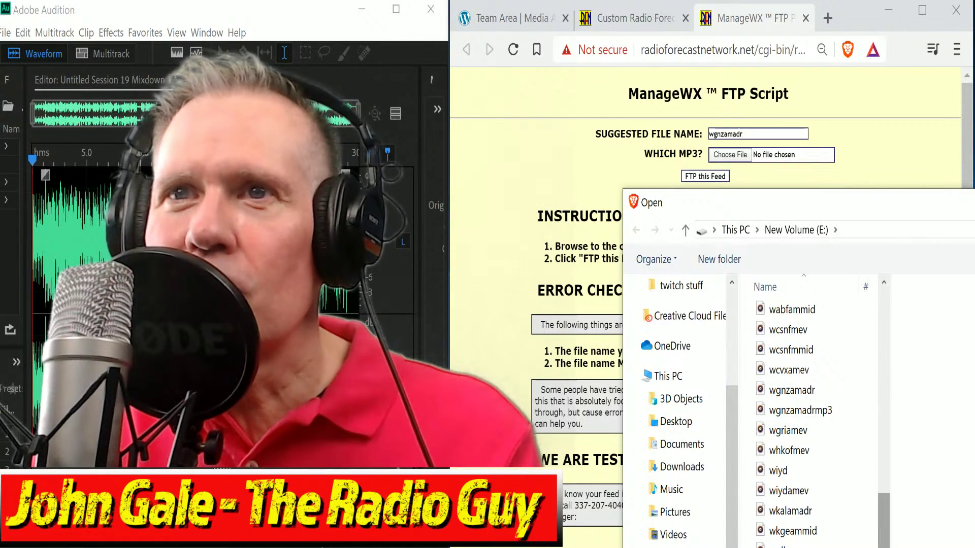
scroll(812, 421, "down", 1)
scroll(813, 421, "up", 2)
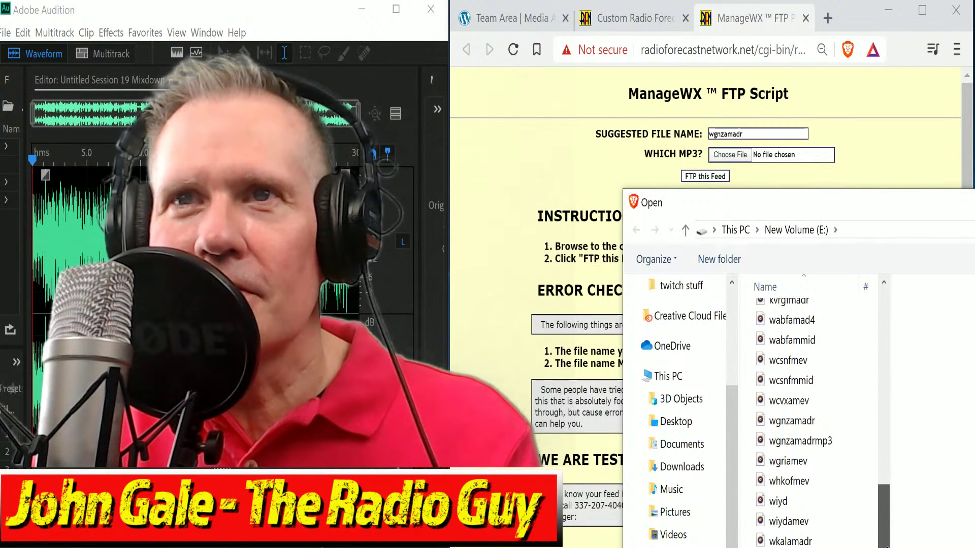
left_click(807, 425)
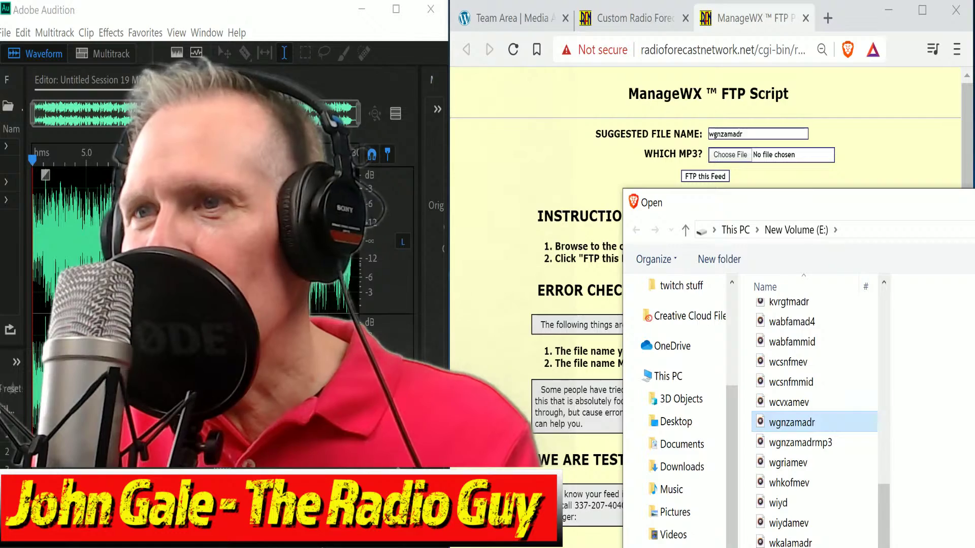
key("Return")
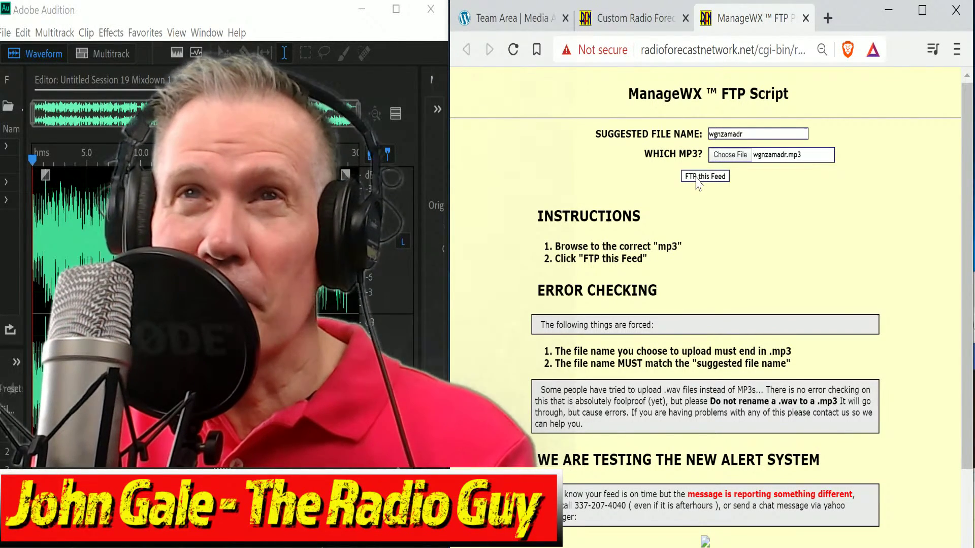
left_click(698, 177)
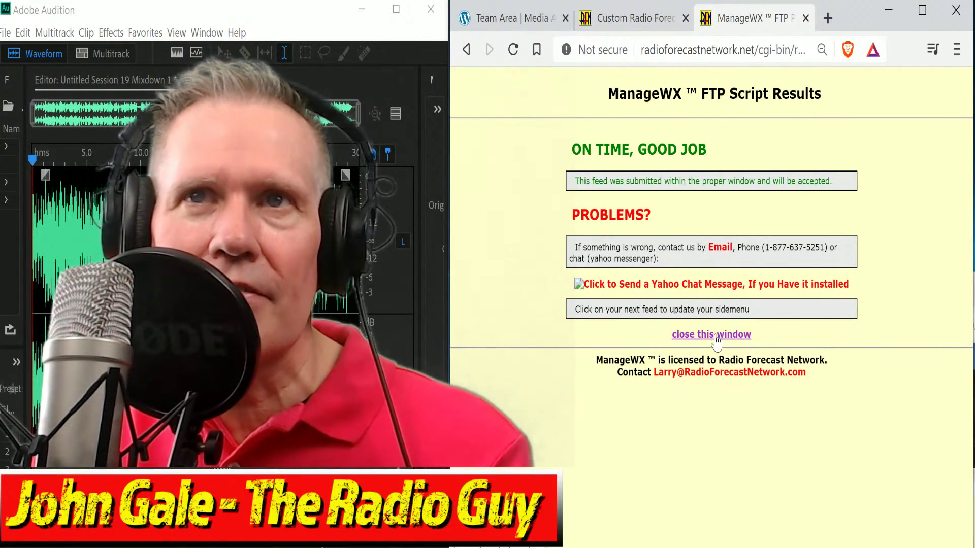
left_click(715, 336)
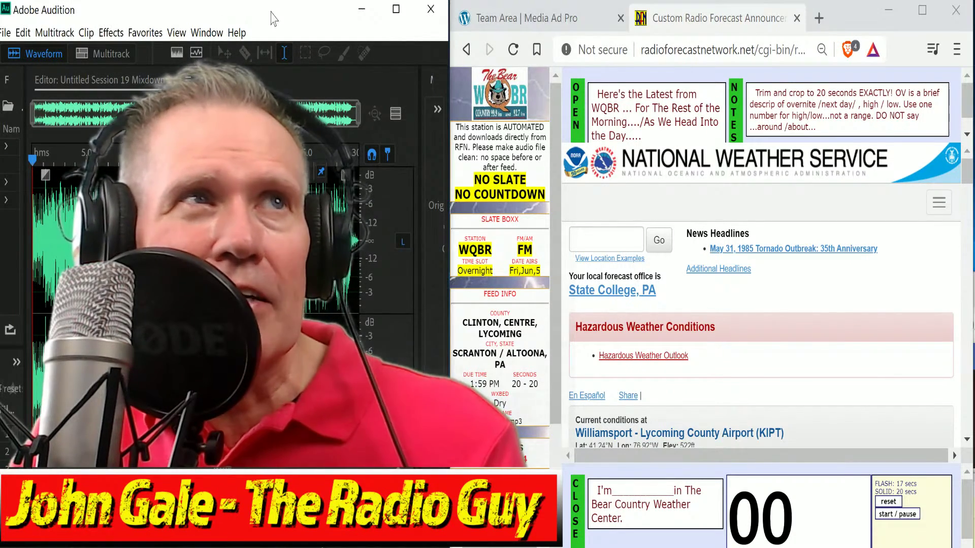
Switch to Audition, close all open files, and create a new multitrack session with a VOICE OVER track
left_click(5, 33)
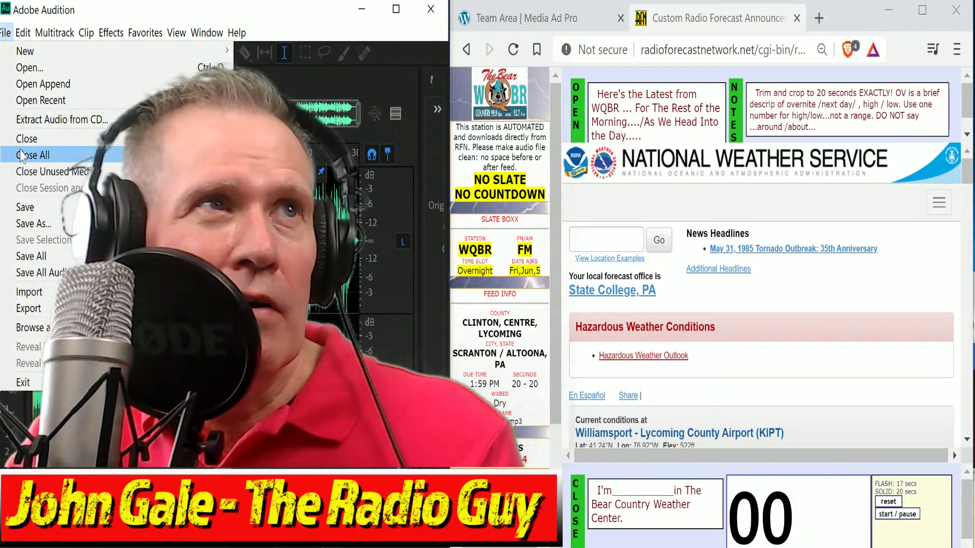
left_click(8, 155)
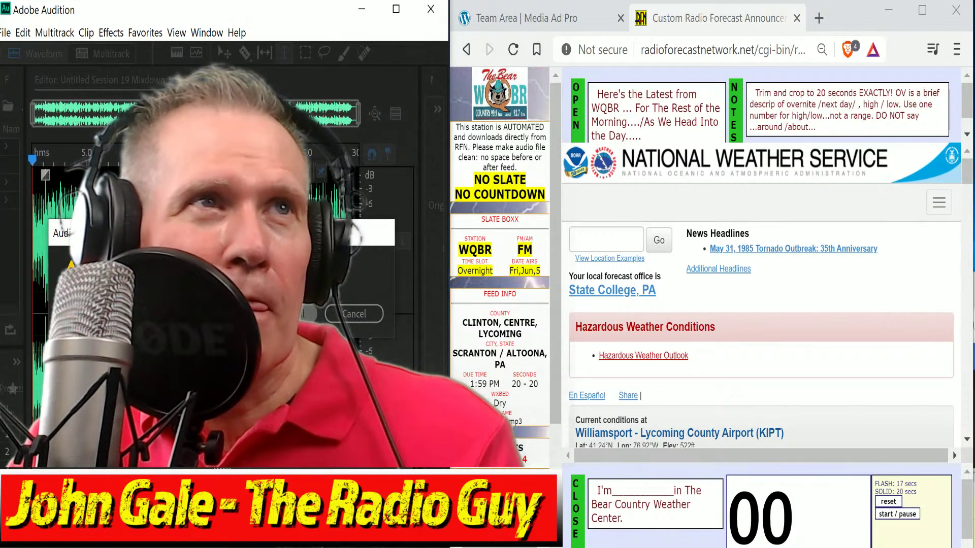
left_click(288, 314)
left_click(105, 57)
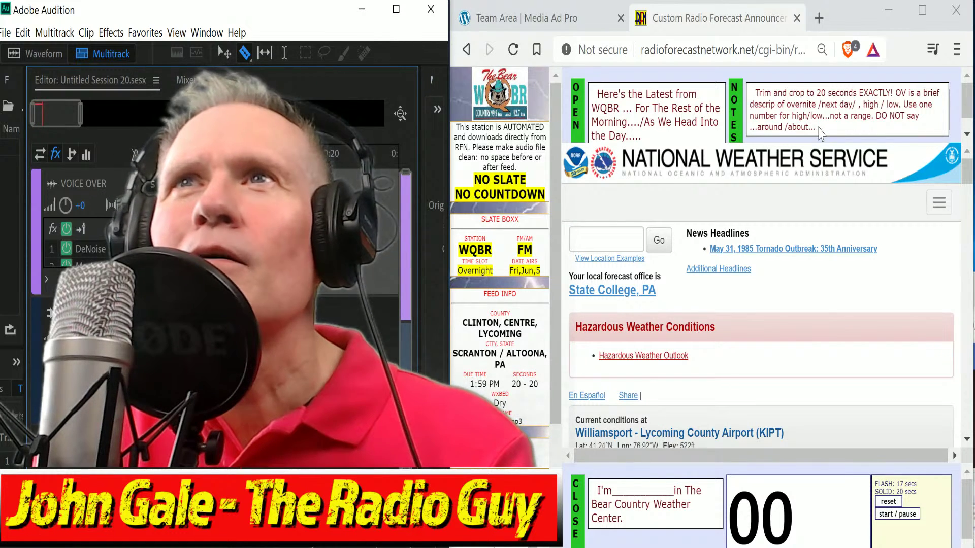
Review the WQBR notes and Detailed Forecast, record the overnight forecast against the page's 20-second timer, restarting the timer for a new take, and stop recording
left_click_drag(819, 133, 866, 94)
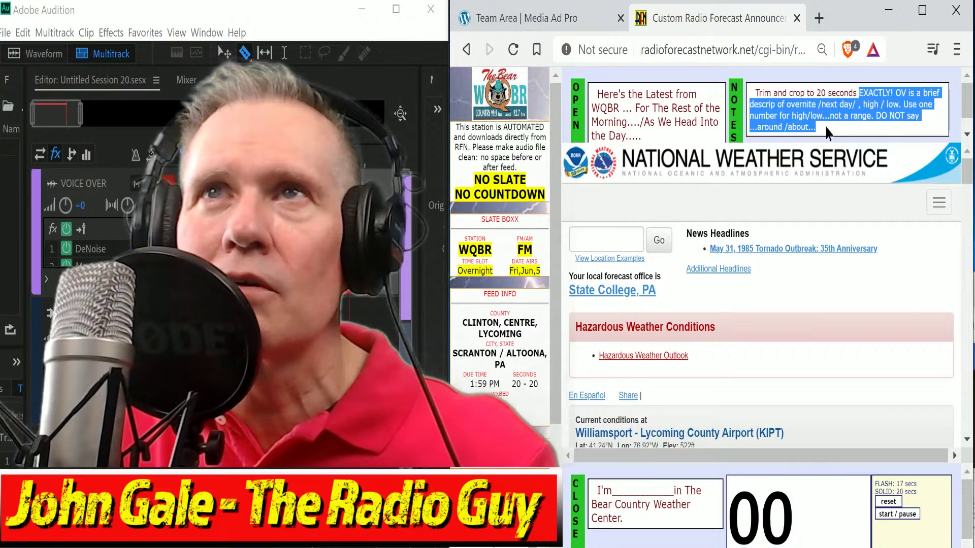
left_click(827, 133)
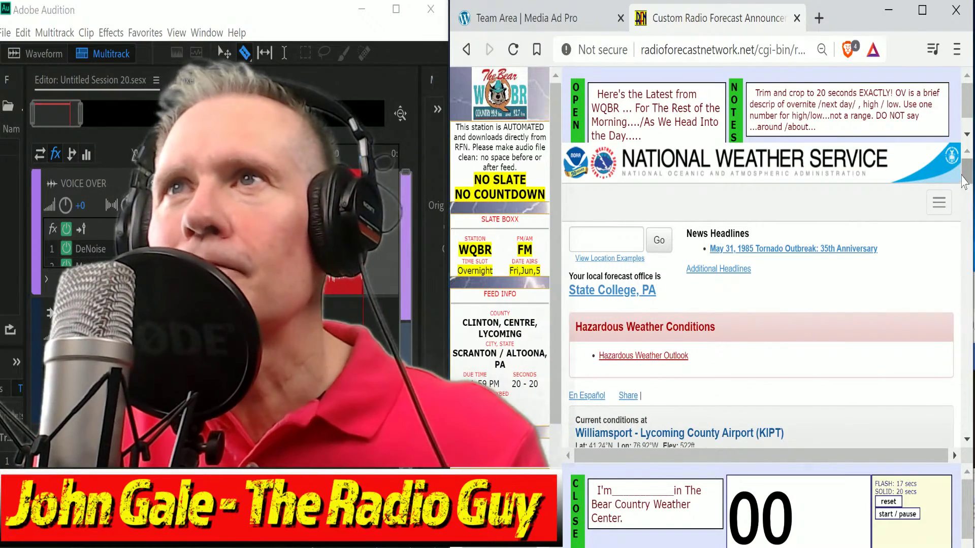
left_click_drag(964, 181, 965, 237)
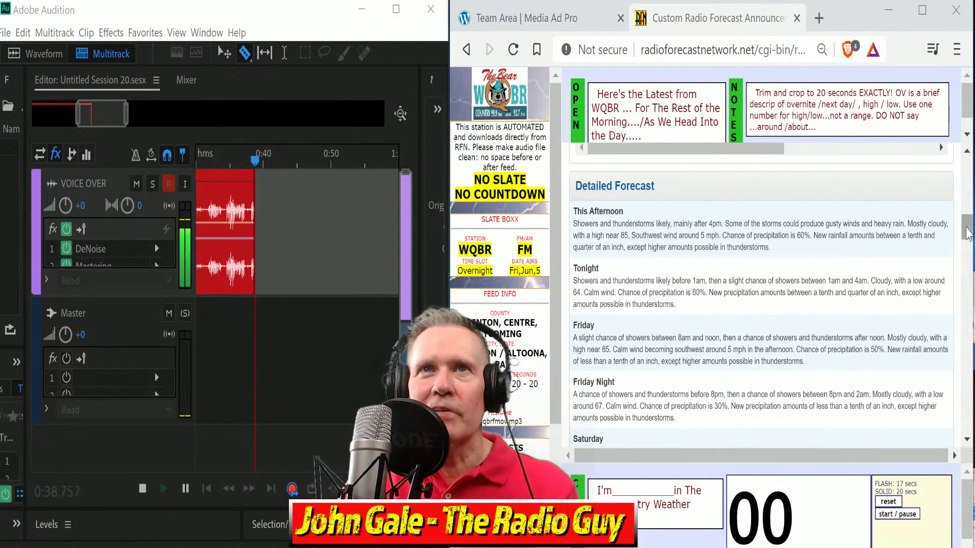
mouse_move(970, 235)
left_mouse_down()
mouse_move(964, 218)
mouse_move(966, 237)
left_mouse_up()
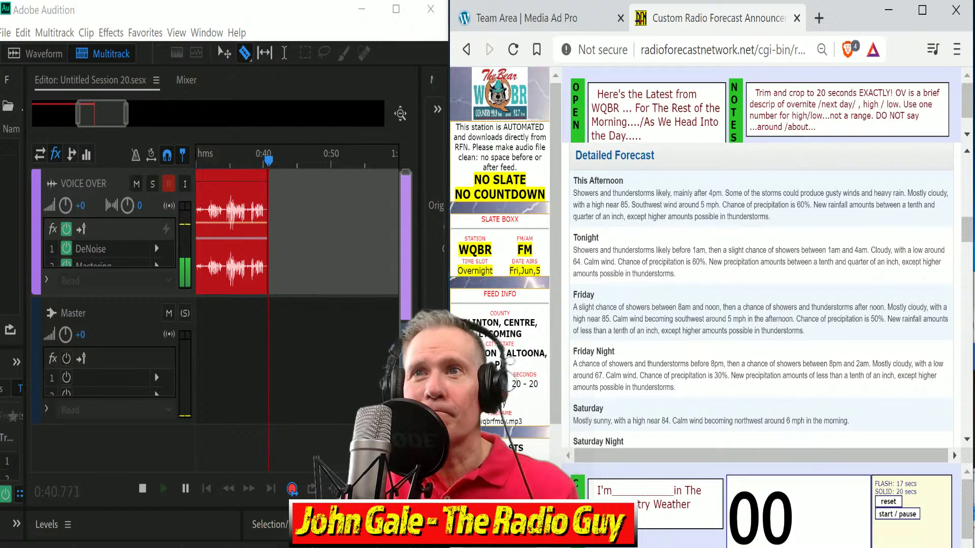
left_click(894, 515)
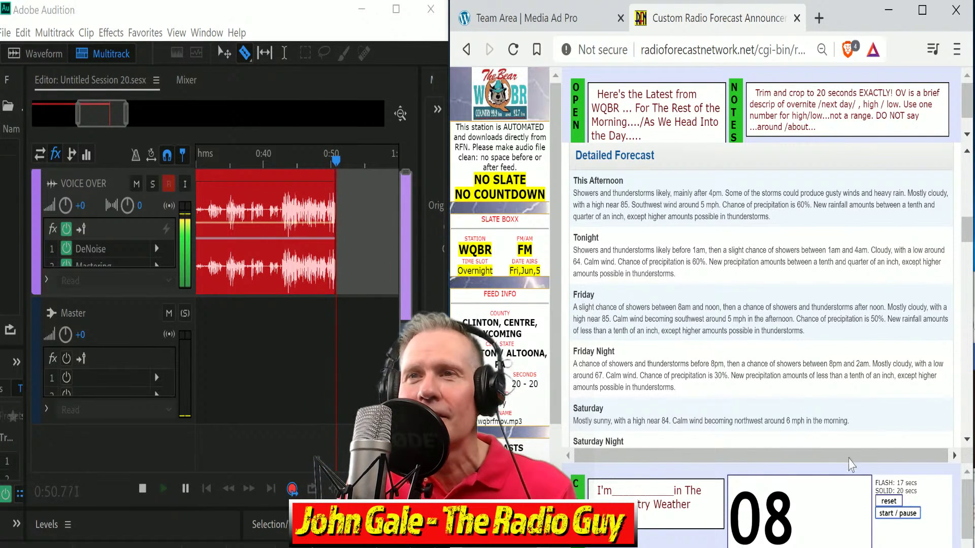
left_click(896, 502)
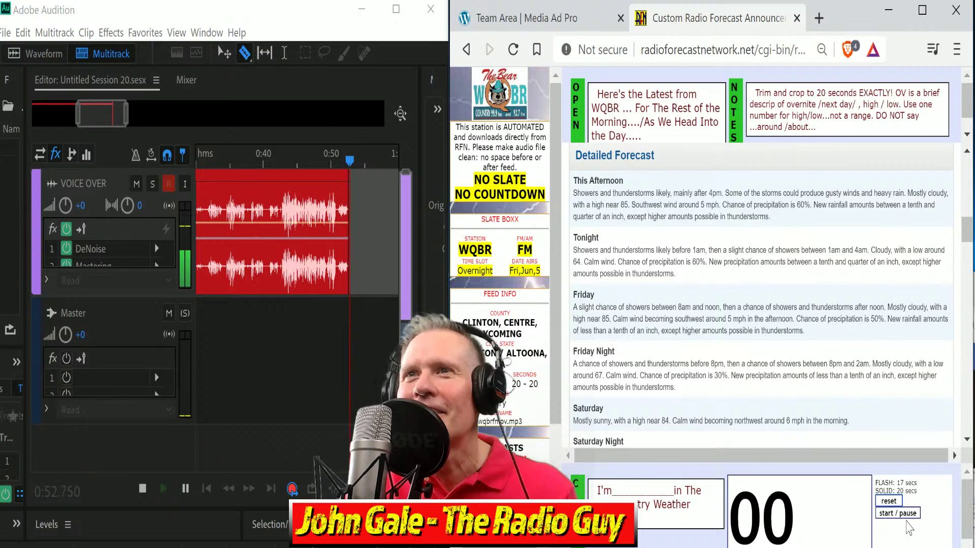
left_click(907, 514)
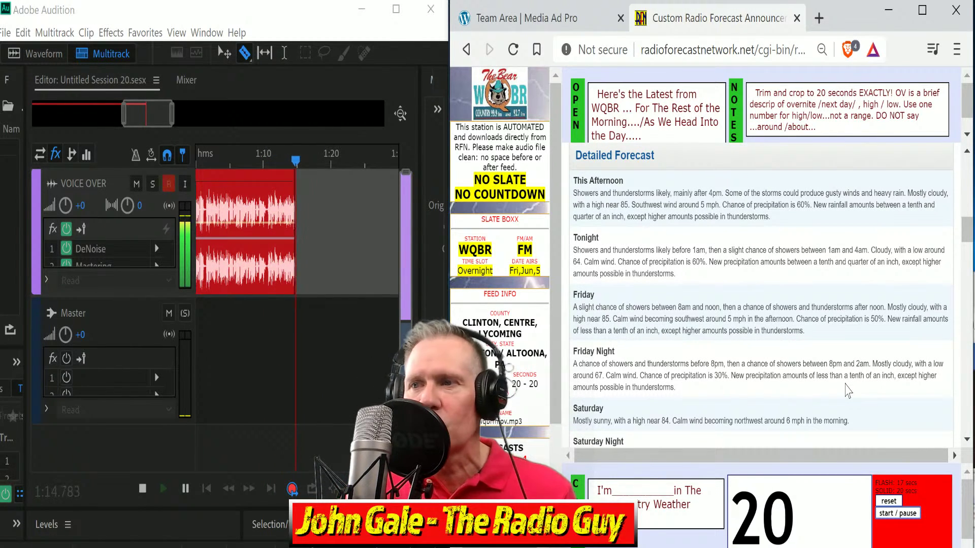
left_click(897, 513)
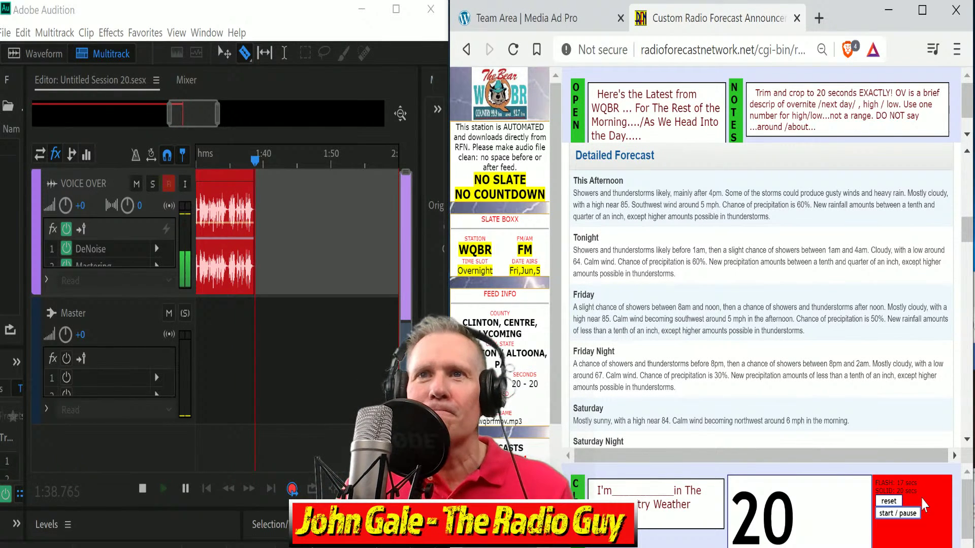
left_click(142, 489)
Isolate the final take between about 1:18.6 and 1:38.4 by splitting and deleting the audio around it, and move it to 0:00
left_click(253, 202)
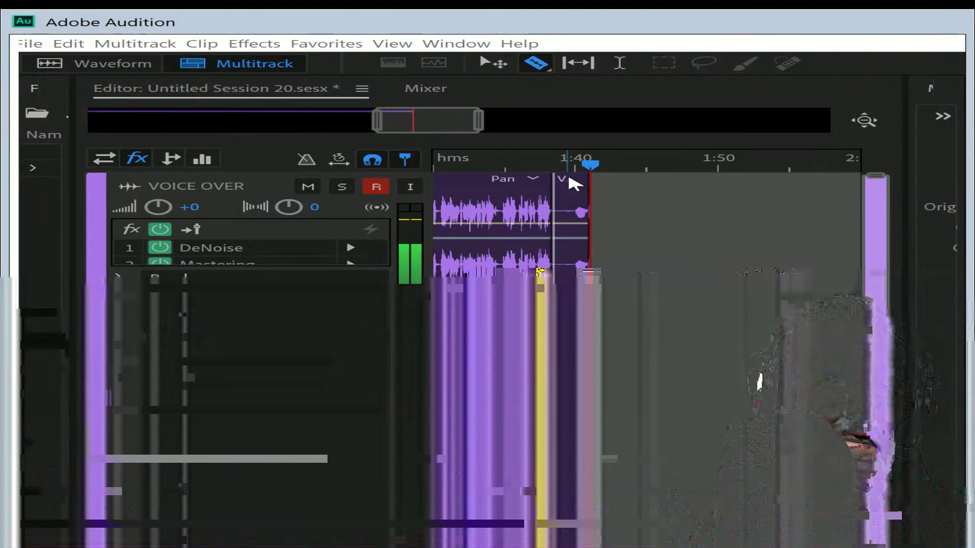
left_click(558, 184)
key("Delete")
left_click_drag(452, 118, 347, 131)
left_click(685, 196)
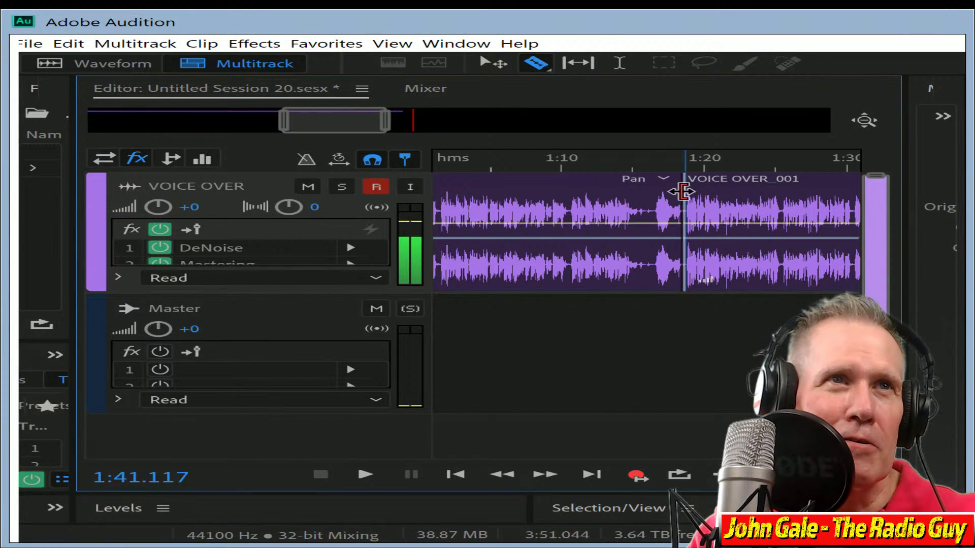
left_click(607, 191)
key("Delete")
left_click_drag(739, 188, 31, 250)
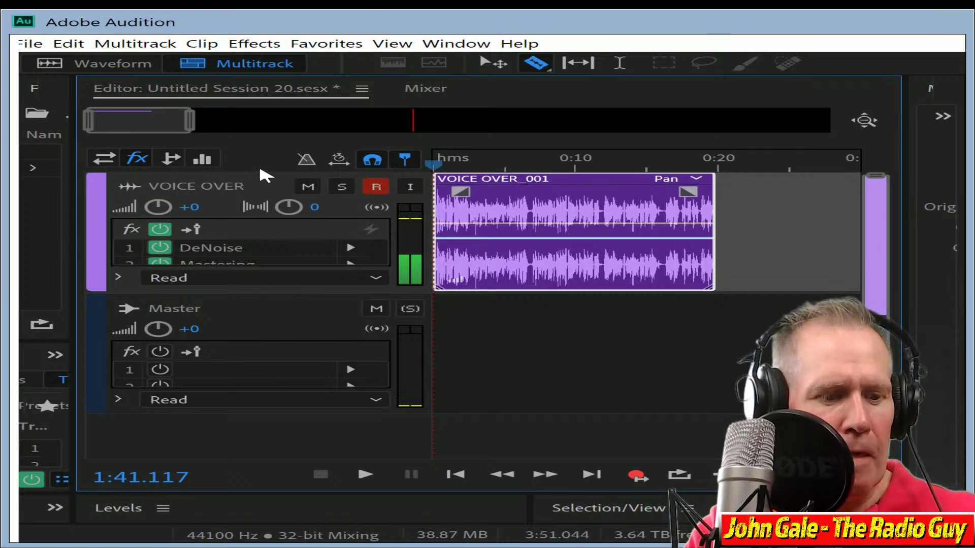
Mix the session down to a new file and raise the level of the whole waveform
key("shift+alt+m")
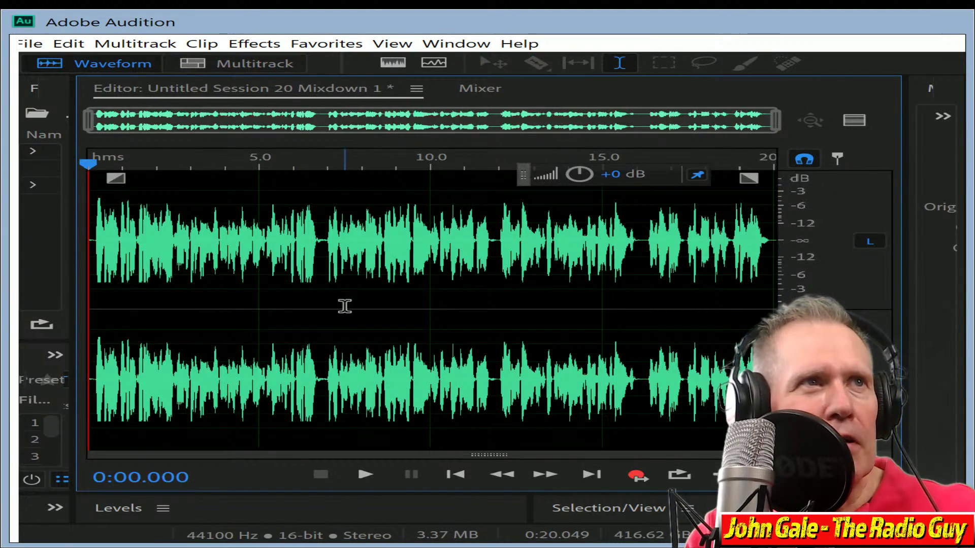
key("ctrl+a")
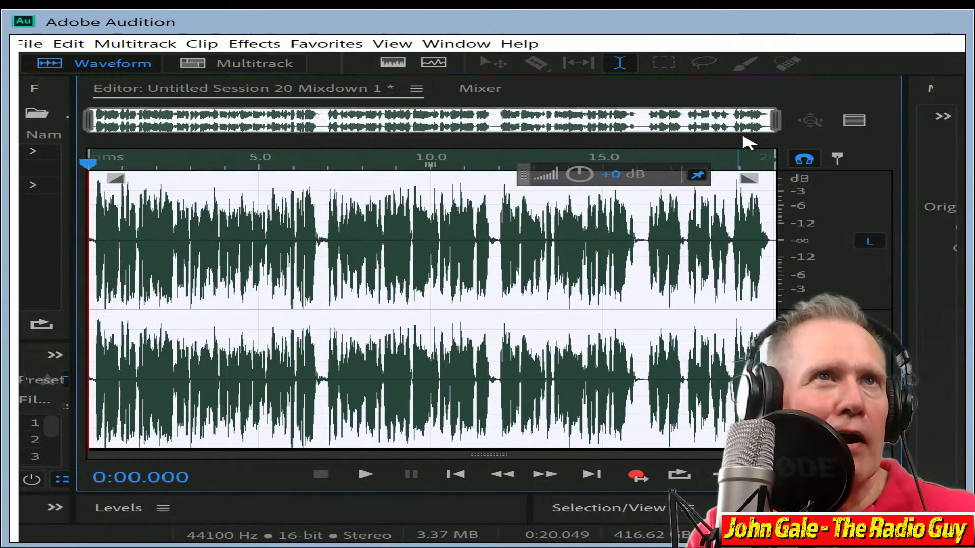
Delete about 0.23 s of silence at the start of the mixdown and everything after 0:19.686 at its end
left_click_drag(774, 121, 170, 125)
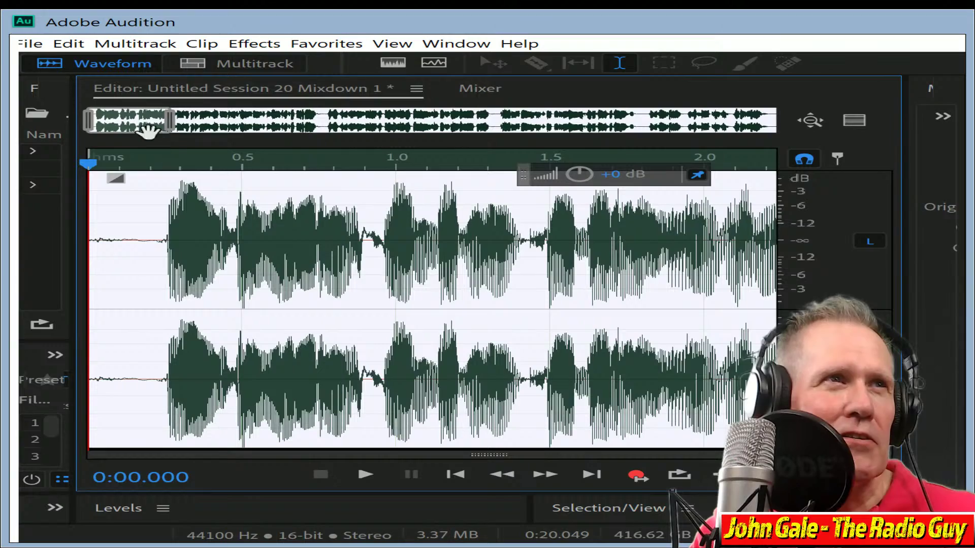
left_click_drag(161, 240, 17, 198)
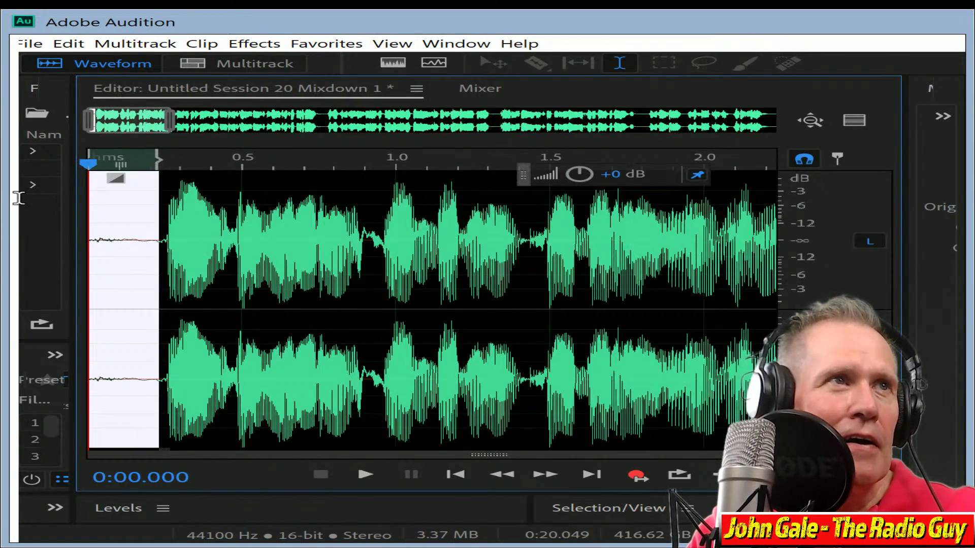
key("Delete")
left_click_drag(141, 120, 784, 171)
left_click_drag(743, 253, 777, 254)
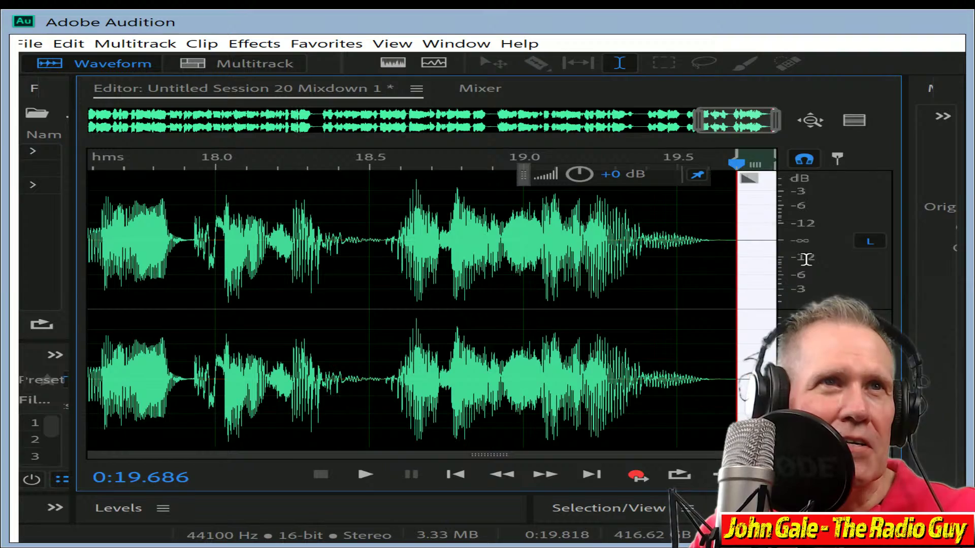
key("Delete")
key("backslash")
scroll(692, 226, "up", 6)
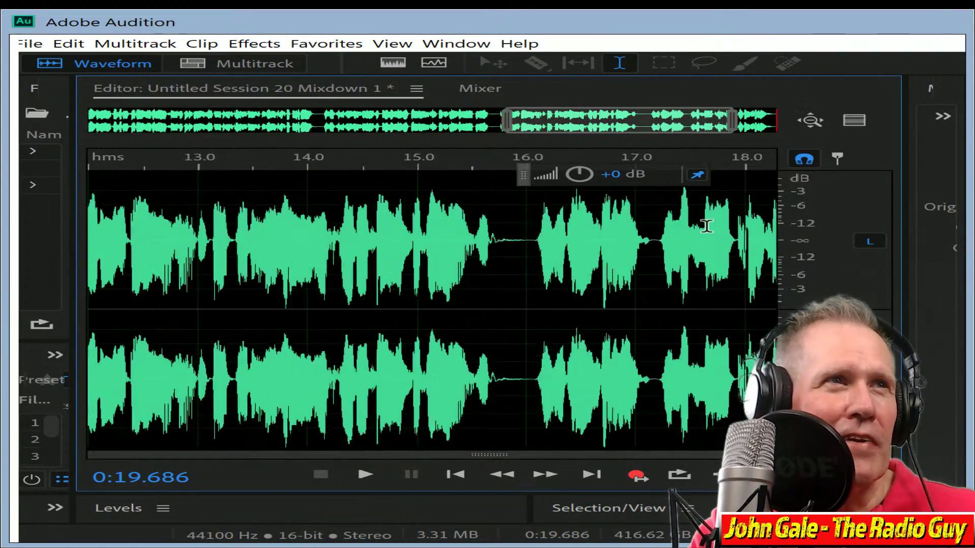
key("backslash")
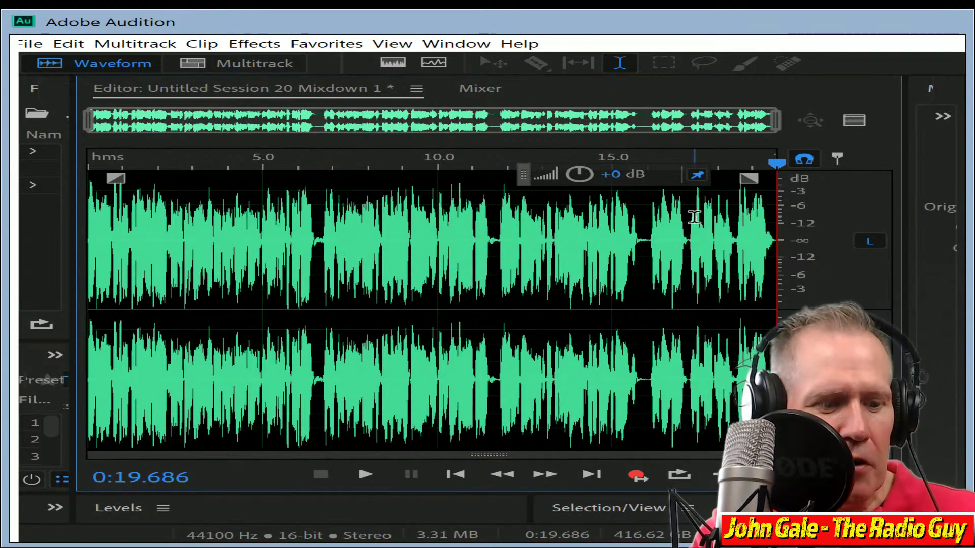
Play the mixdown from its beginning, and replay the closing section from about 0:16.3
left_click(468, 476)
left_click(366, 475)
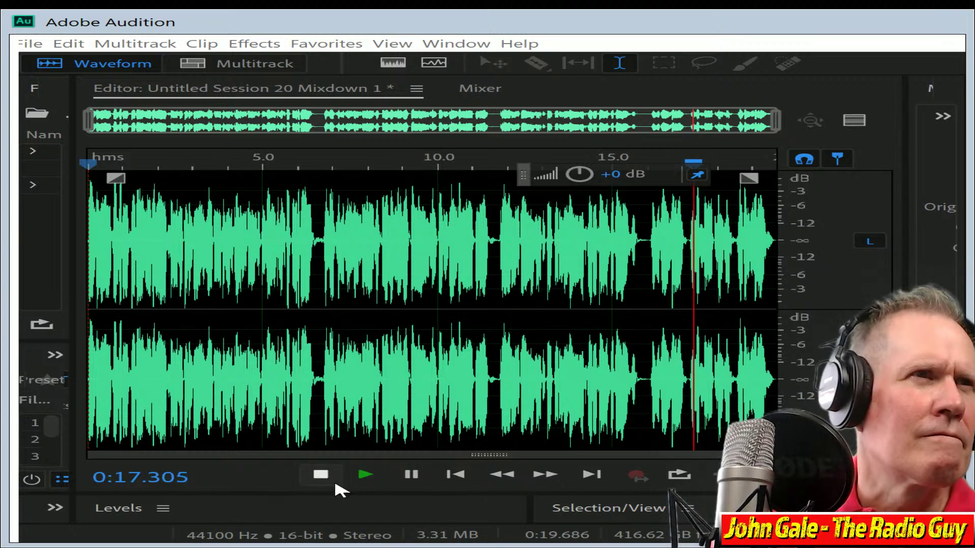
left_click(646, 264)
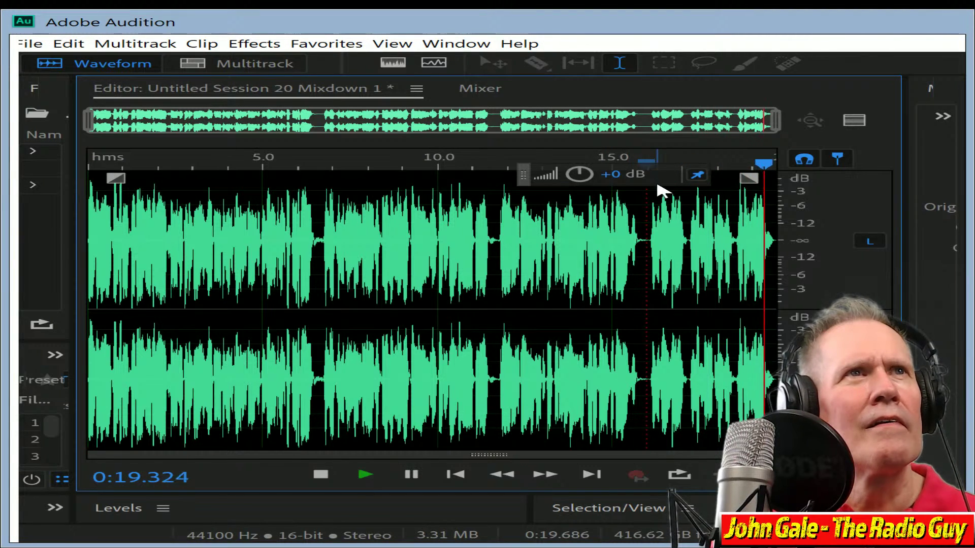
left_click(643, 162)
left_click(658, 162)
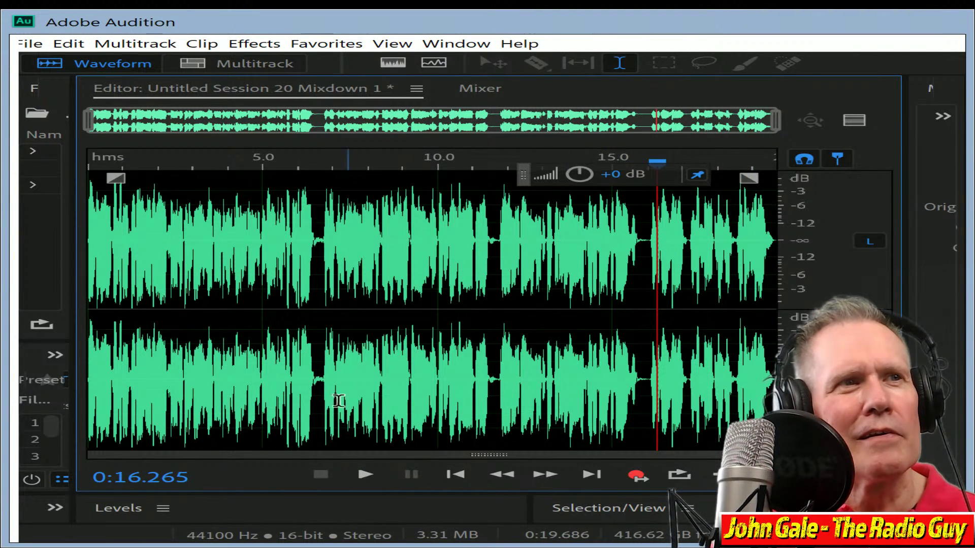
left_click(321, 475)
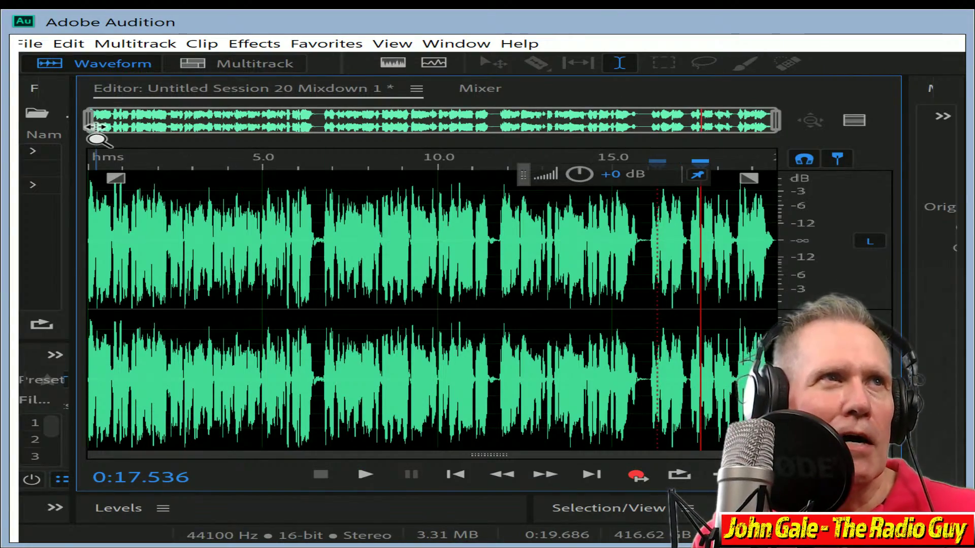
Trim the end of the mixdown further by deleting everything after 0:19.661, and check its beginning
left_click_drag(91, 122, 728, 159)
left_click(764, 245)
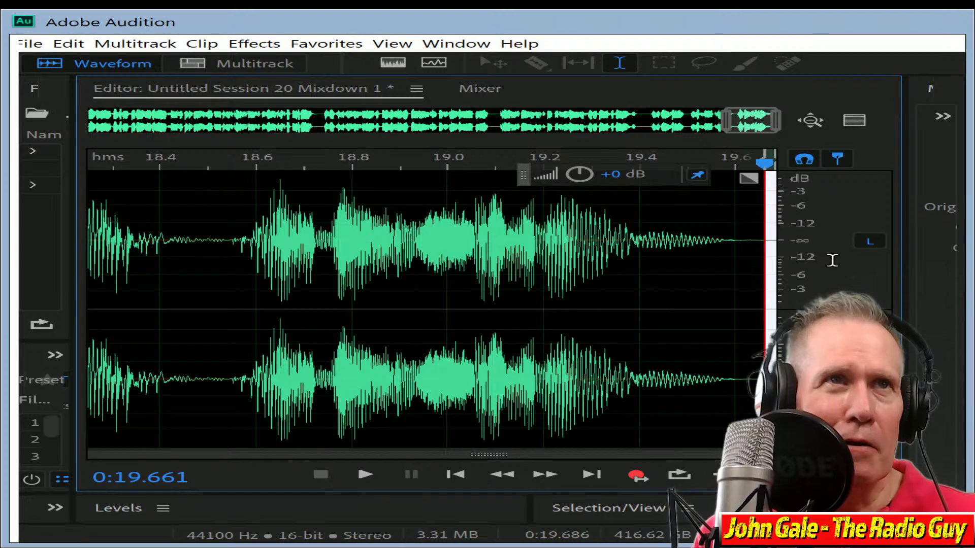
left_click_drag(750, 120, 18, 44)
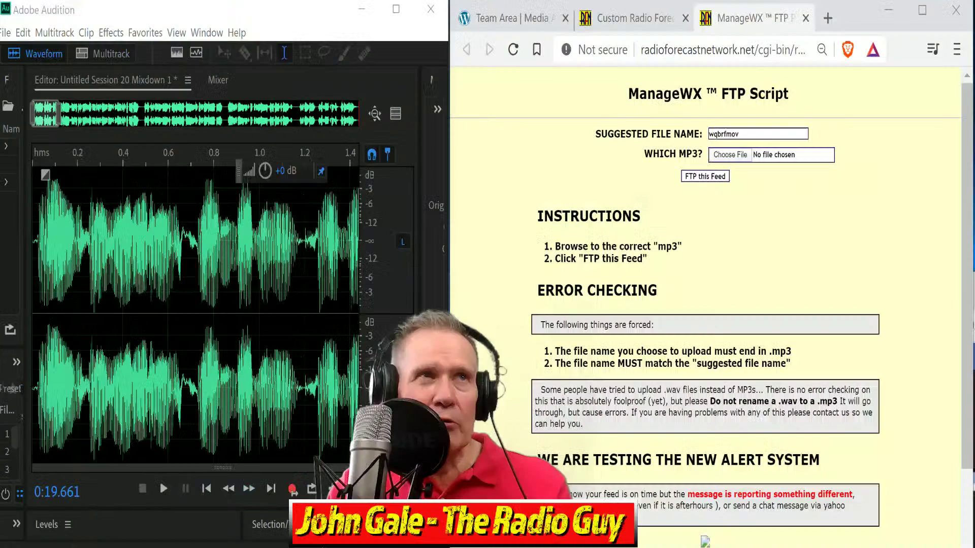
Apply the Stretch and Pitch effect to the mixdown with a new duration of 0:20.000
left_click(254, 44)
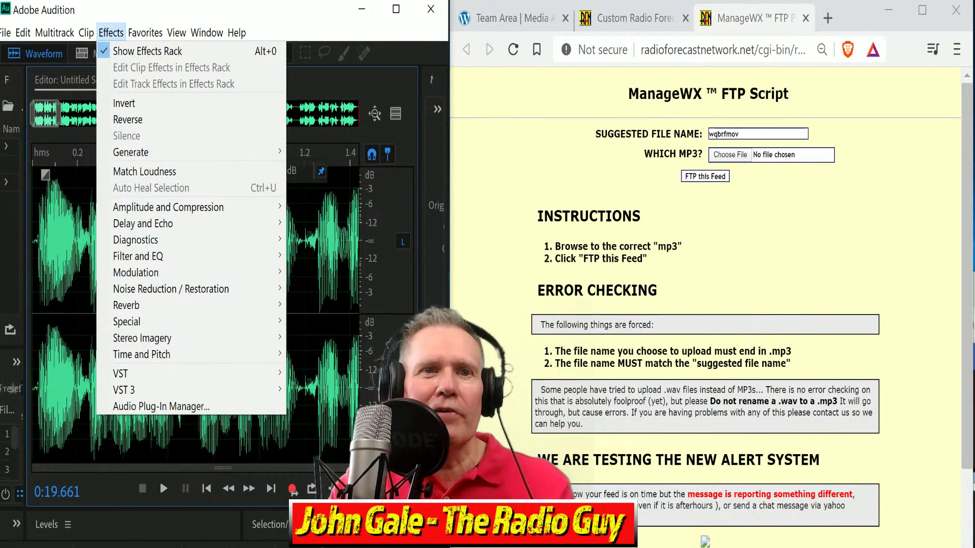
left_click(159, 479)
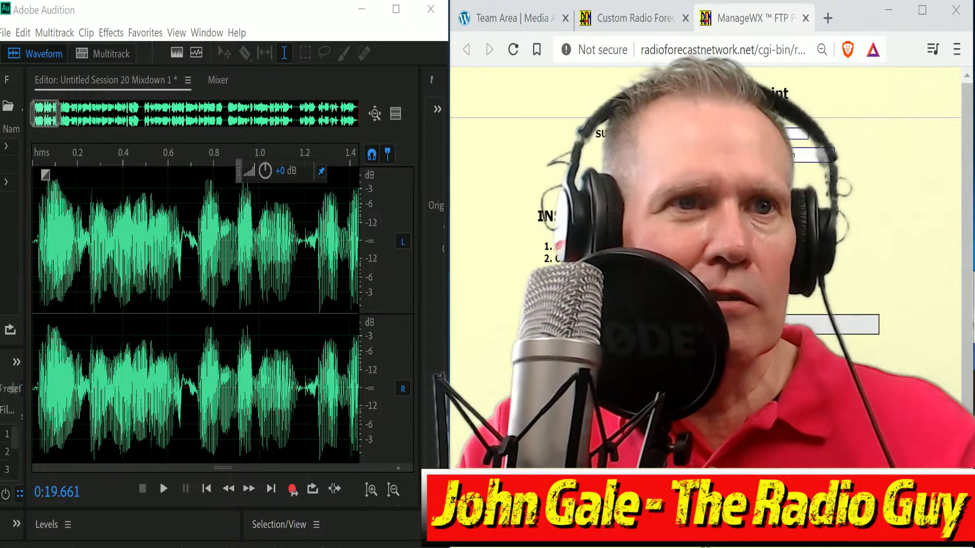
left_click(112, 34)
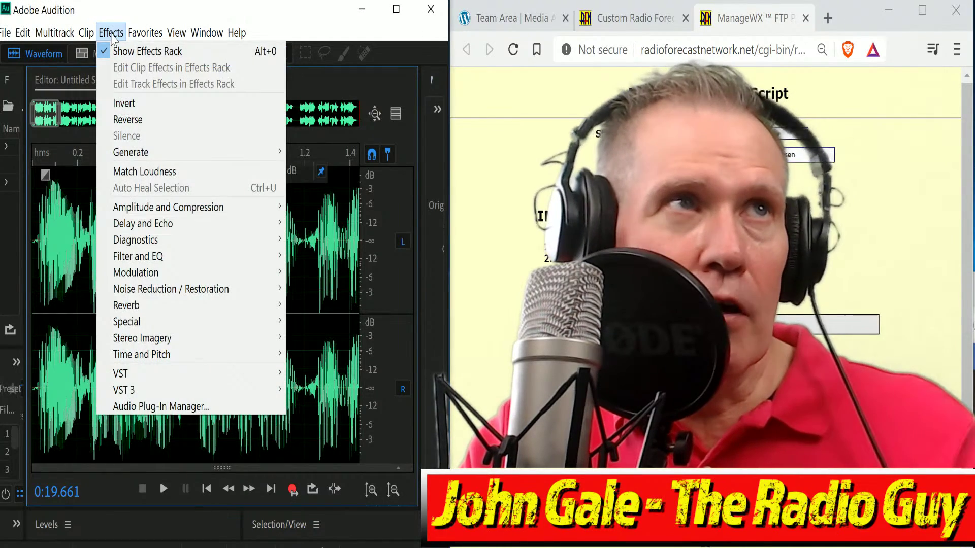
mouse_move(162, 355)
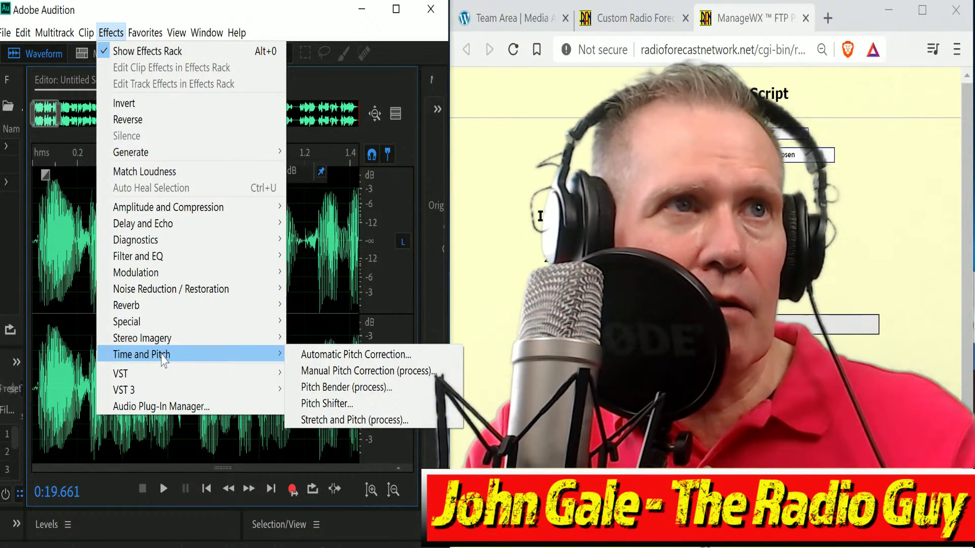
left_click(382, 422)
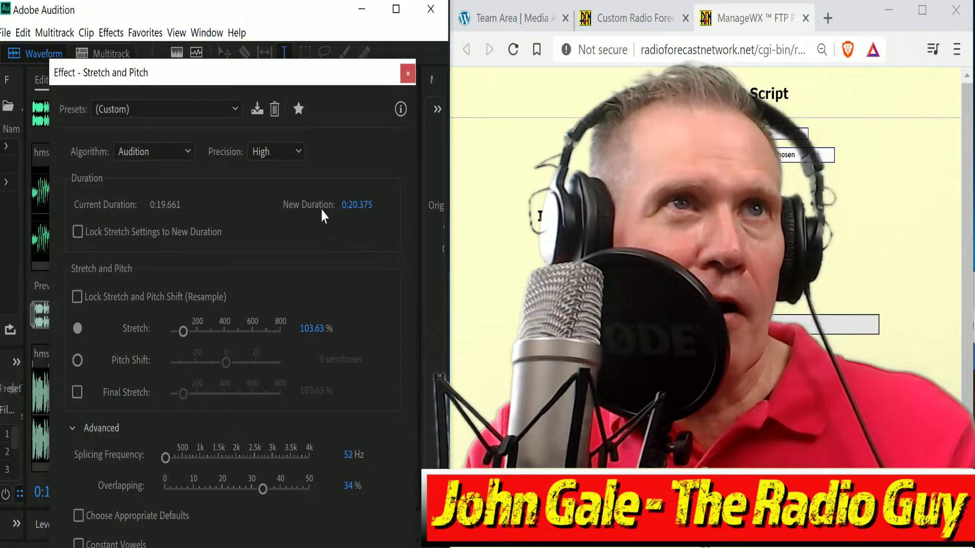
left_click(355, 211)
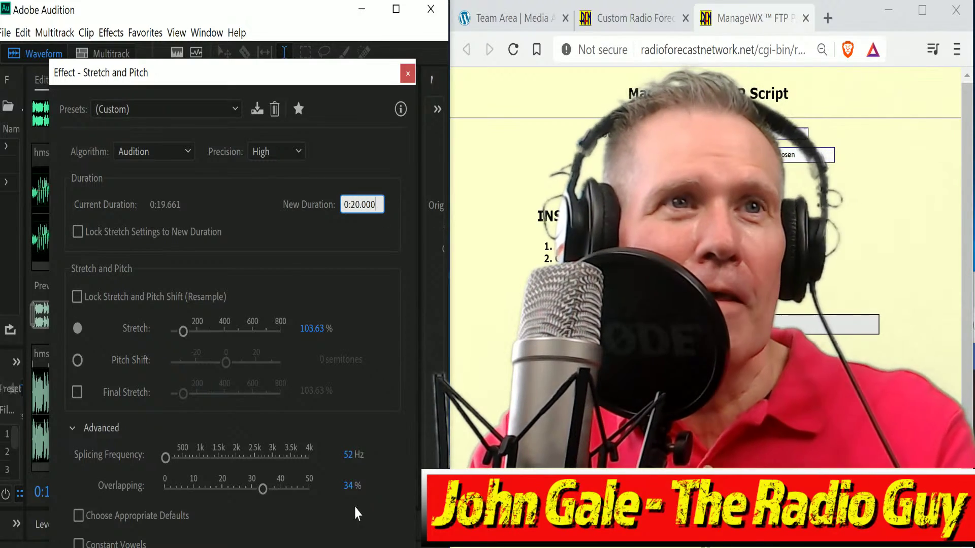
key("Return")
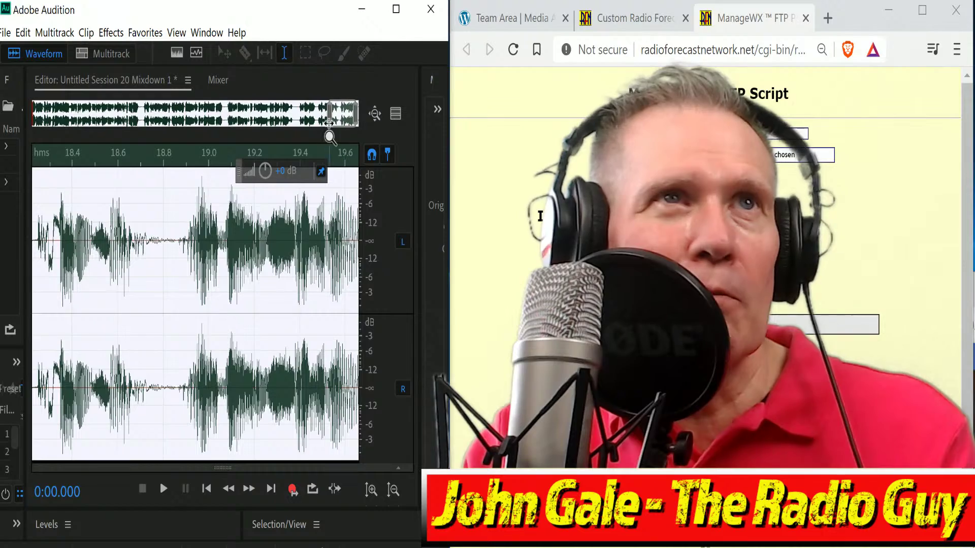
key("backslash")
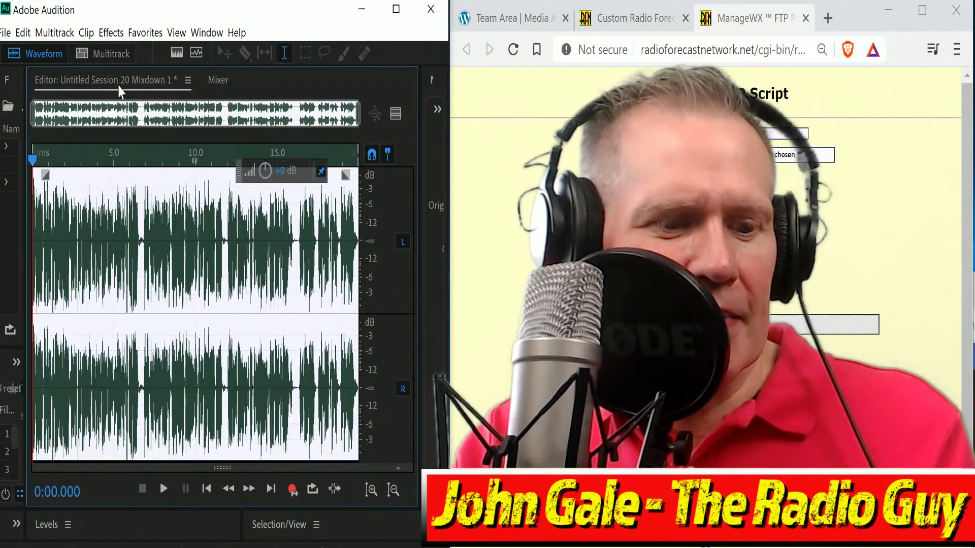
Export the mixdown to drive E: as the MP3 file wqbrfmov.mp3, accepting the follow-up prompt
key("ctrl+shift+e")
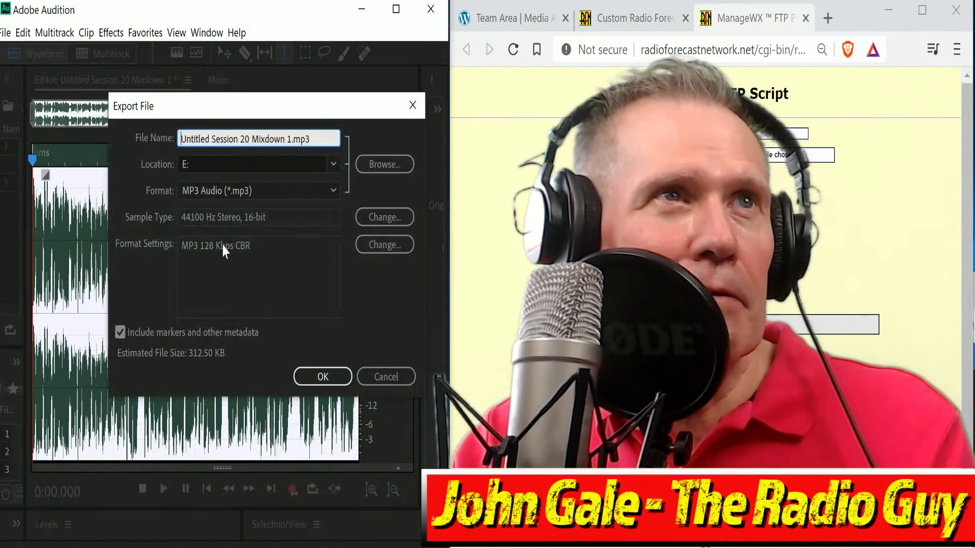
left_click(292, 139, "shift")
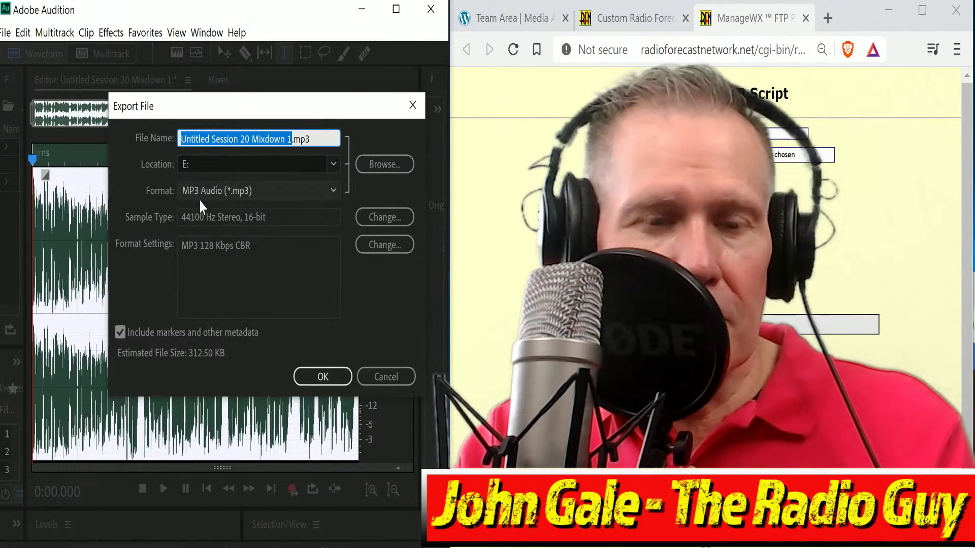
type("wqbrfmov")
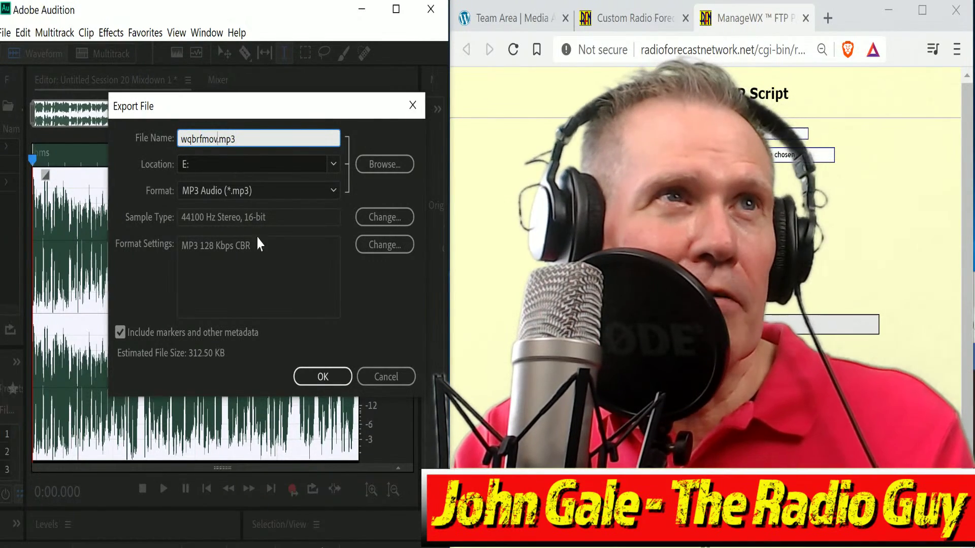
left_click(324, 377)
left_click(336, 281)
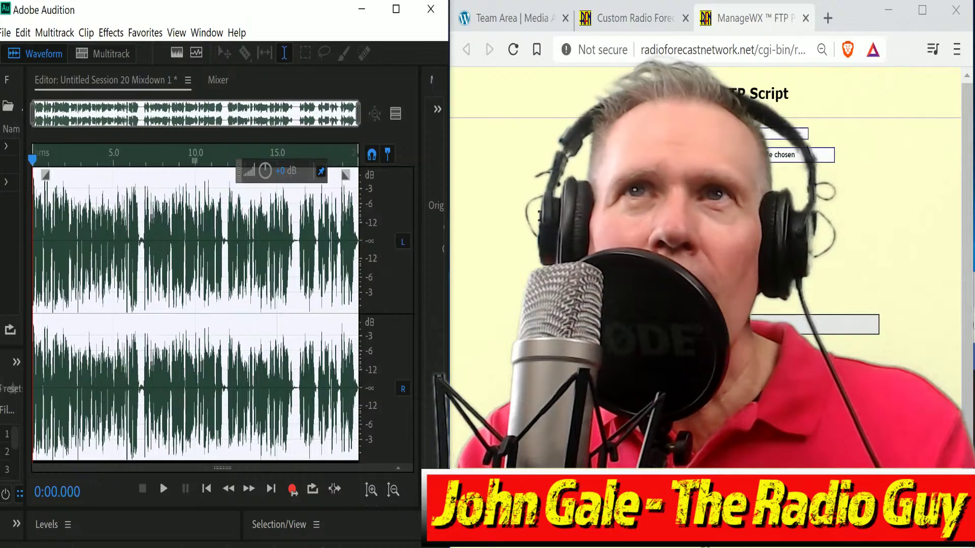
Switch to the browser, upload wqbrfmov.mp3 from drive E: through the FTP form, and close the results page
left_click(729, 154)
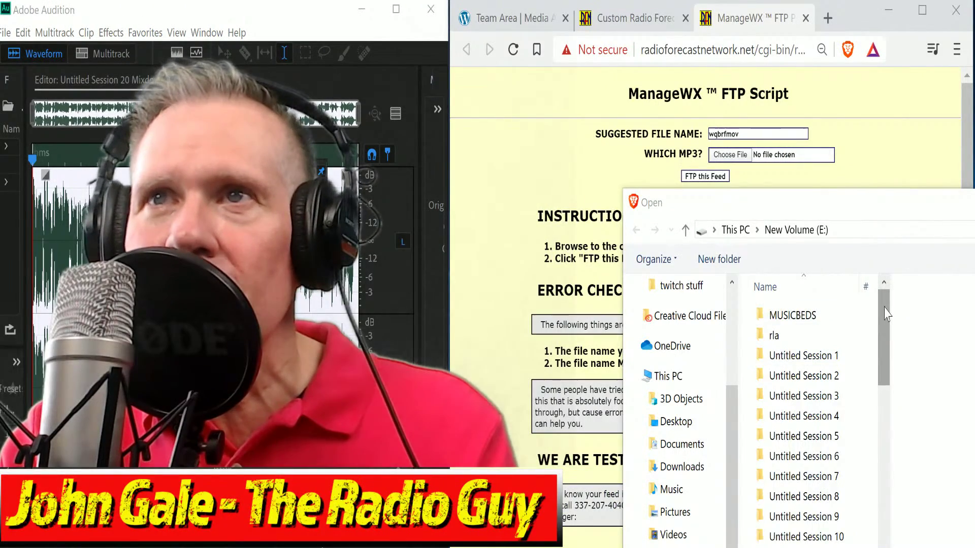
left_click_drag(885, 310, 918, 543)
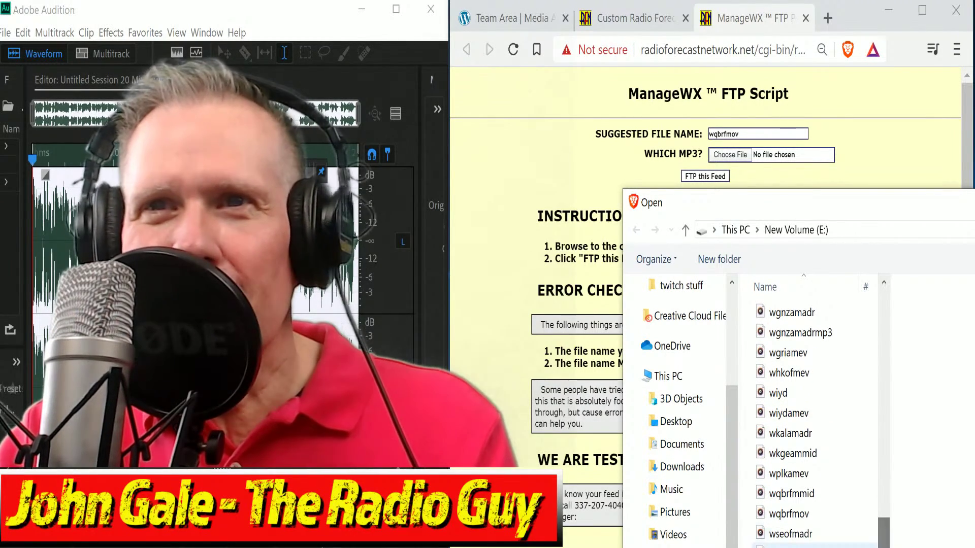
left_click(792, 514)
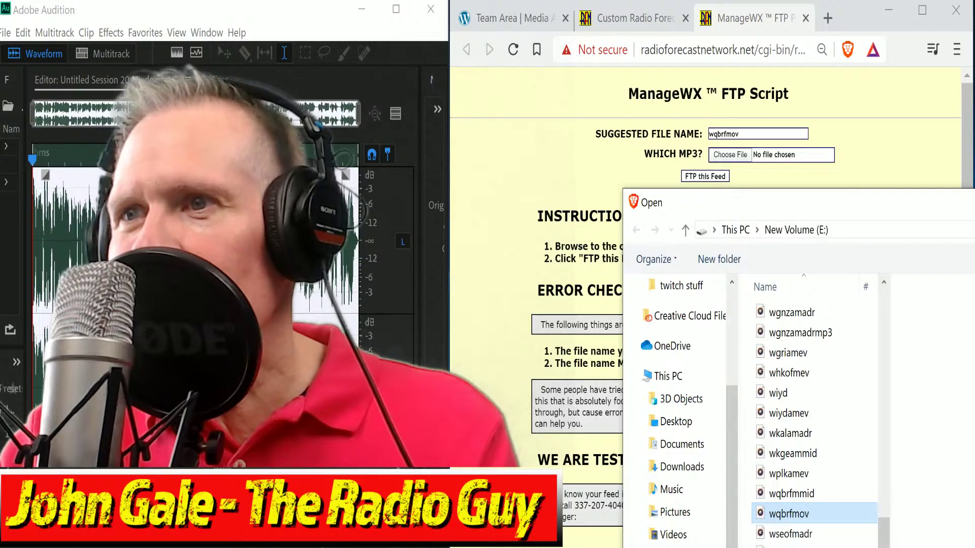
double_click(790, 514)
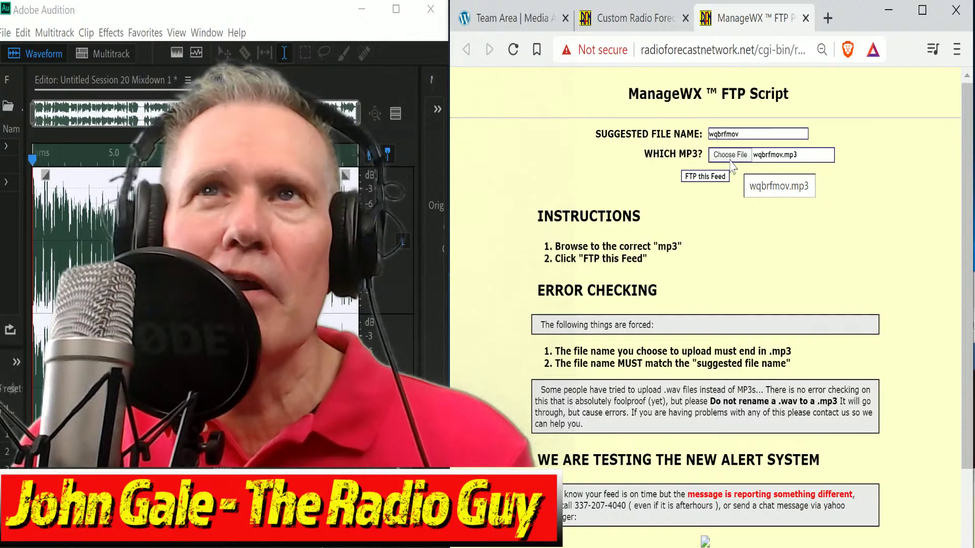
left_click(718, 177)
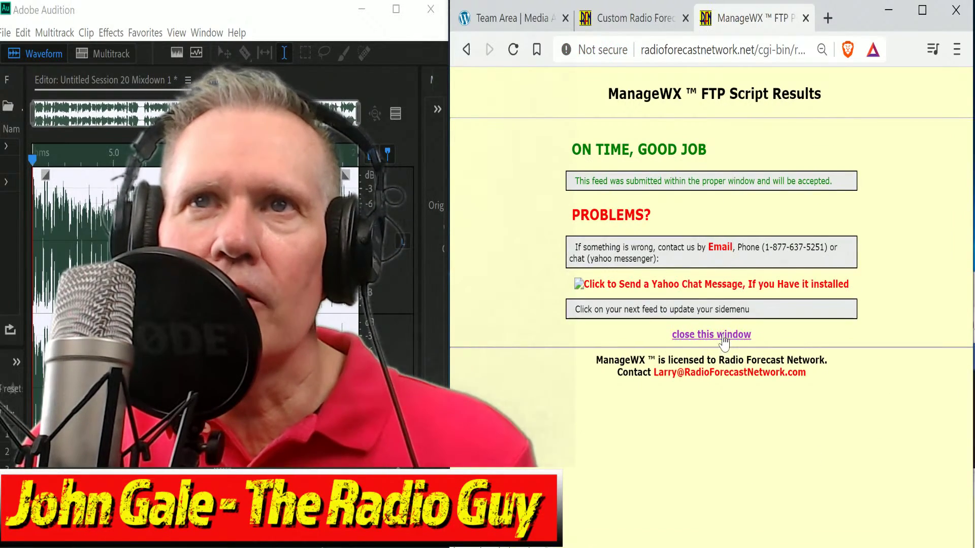
left_click(723, 337)
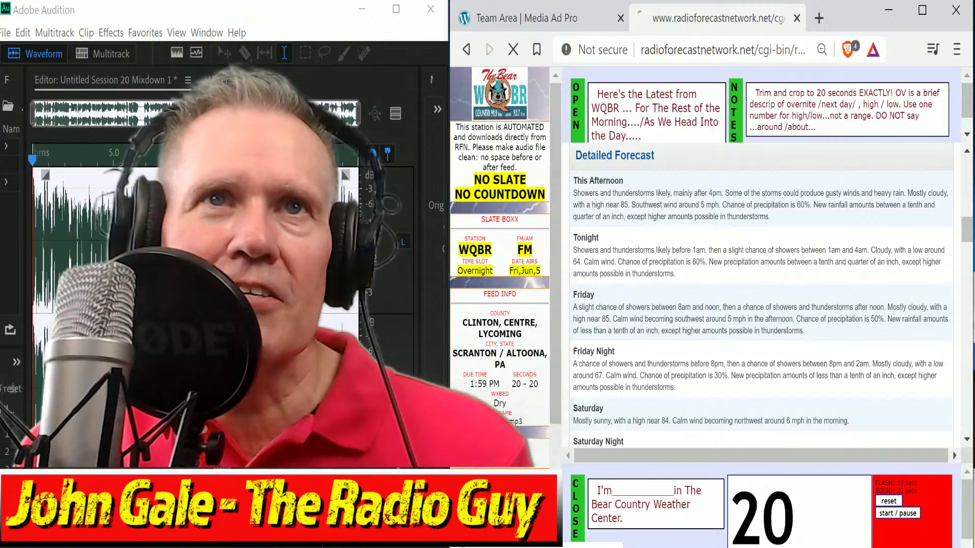
Back in Audition, close all open files without saving and create a new multitrack session
left_click(6, 32)
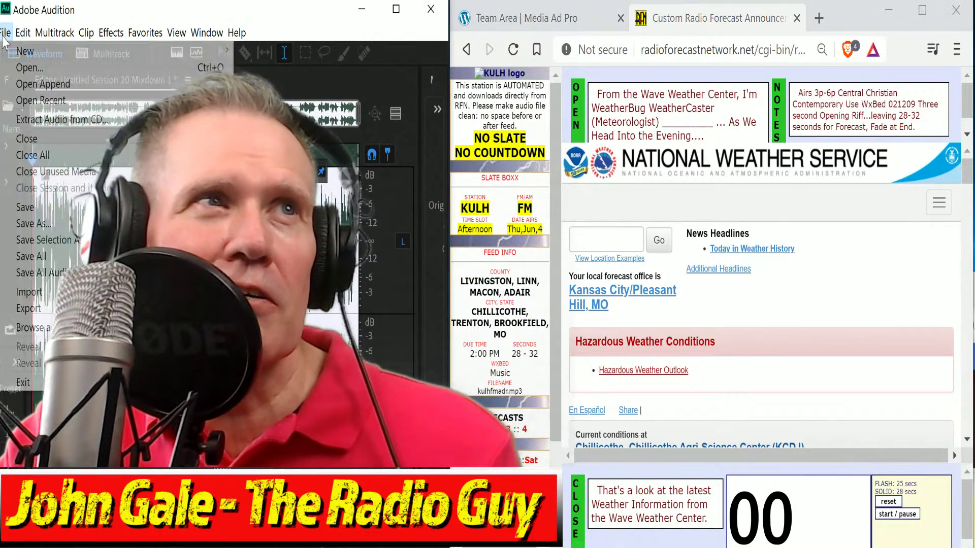
left_click(31, 161)
key("n")
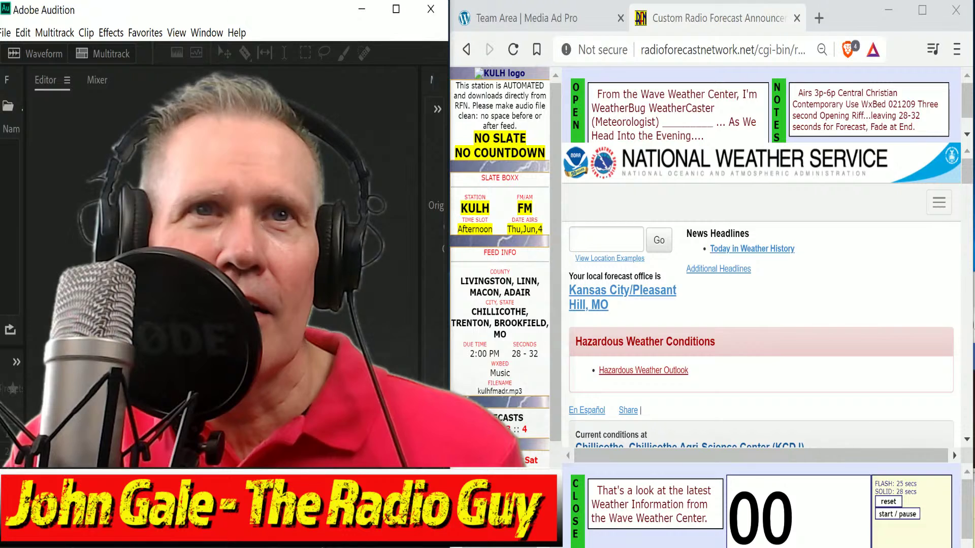
left_click(105, 56)
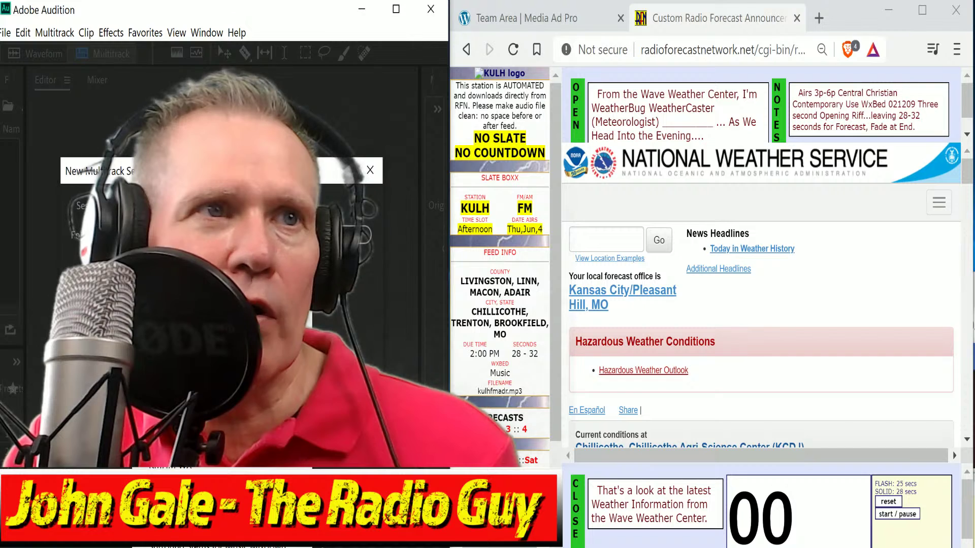
key("Return")
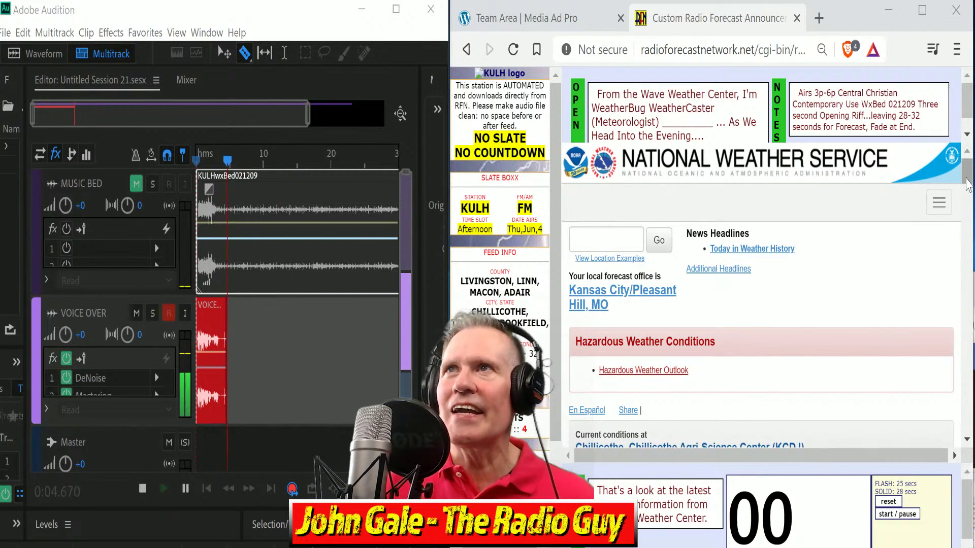
Record the KULH voice-over from the Chillicothe detailed forecast, time it with the page's timer, and stop recording at about 0:48
scroll(967, 183, "down", 8)
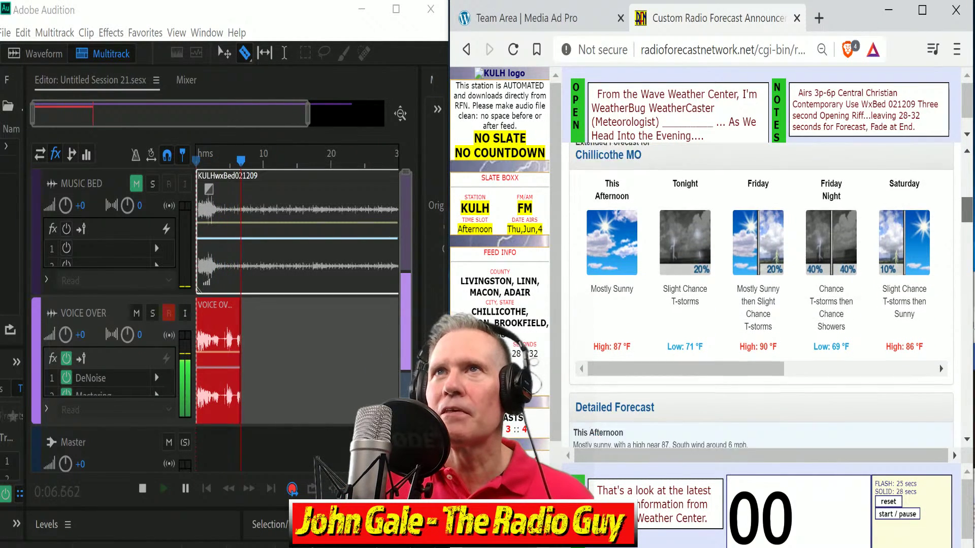
scroll(761, 295, "down", 5)
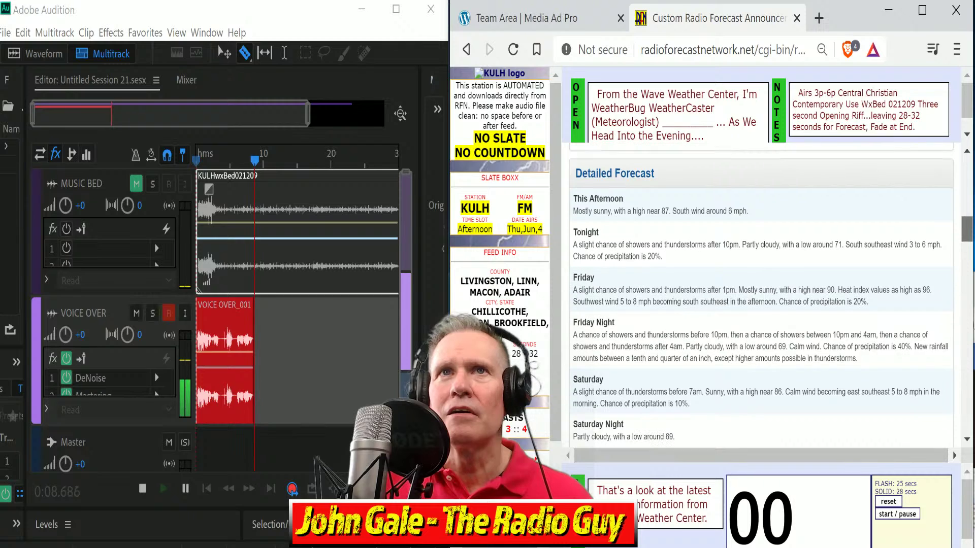
scroll(970, 301, "down", 1)
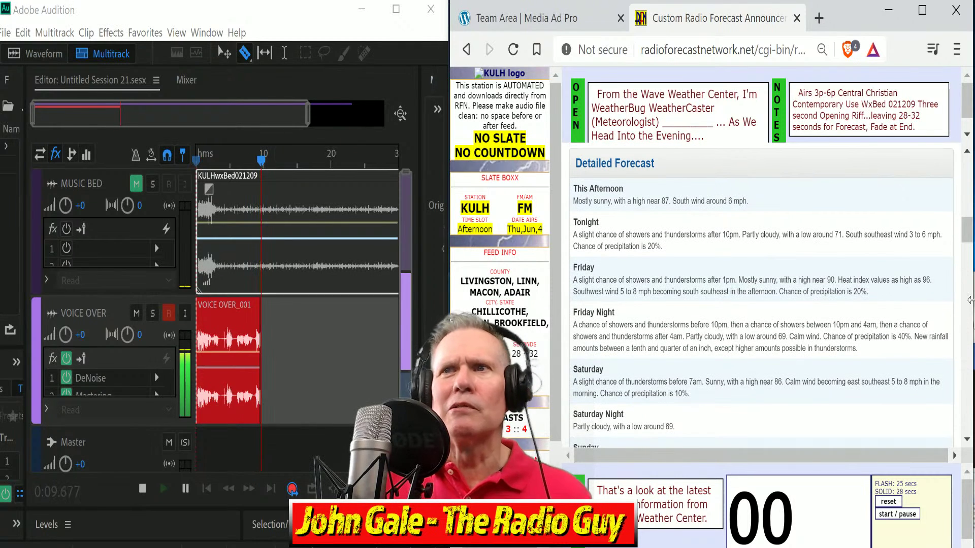
left_click(903, 515)
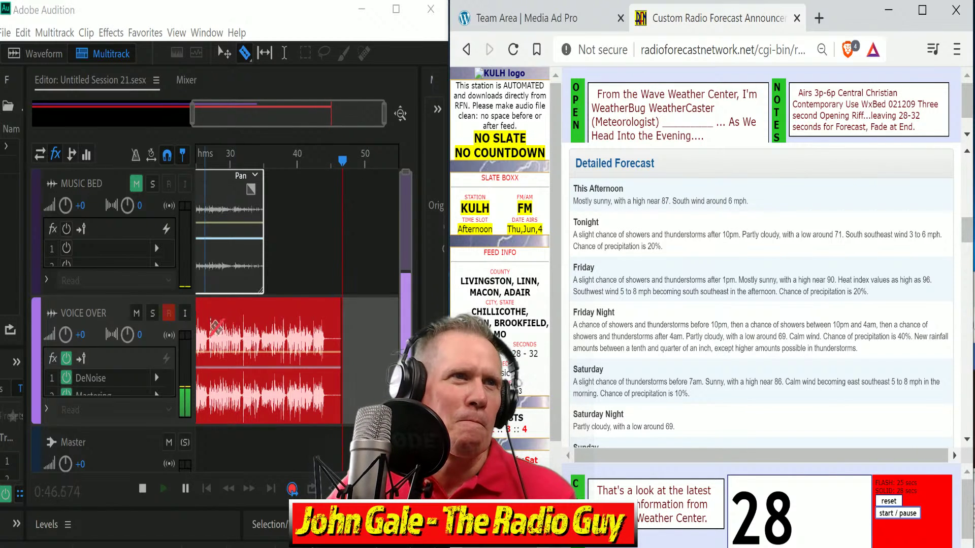
left_click(142, 489)
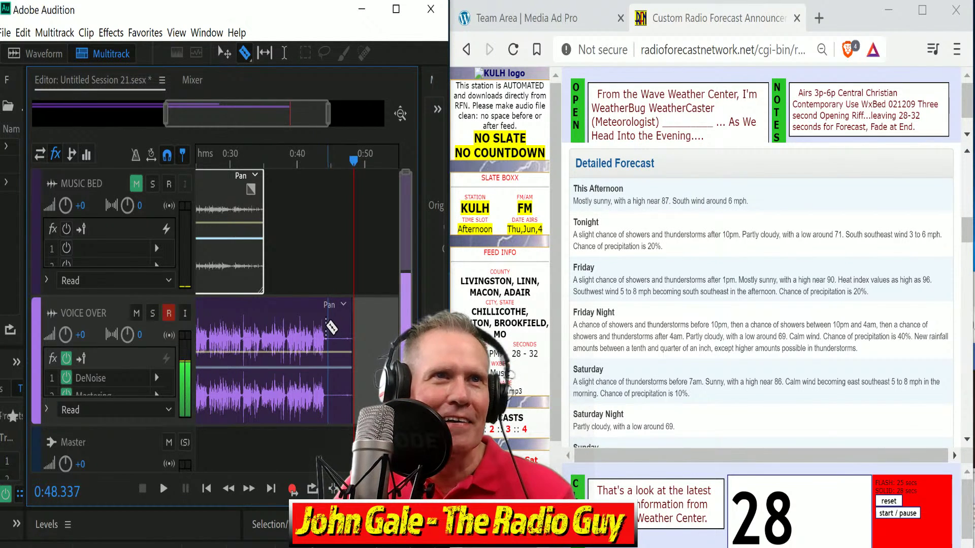
Split the voice-over clip at about 0:44, where speech ends, and delete the silent remainder
left_click(325, 325)
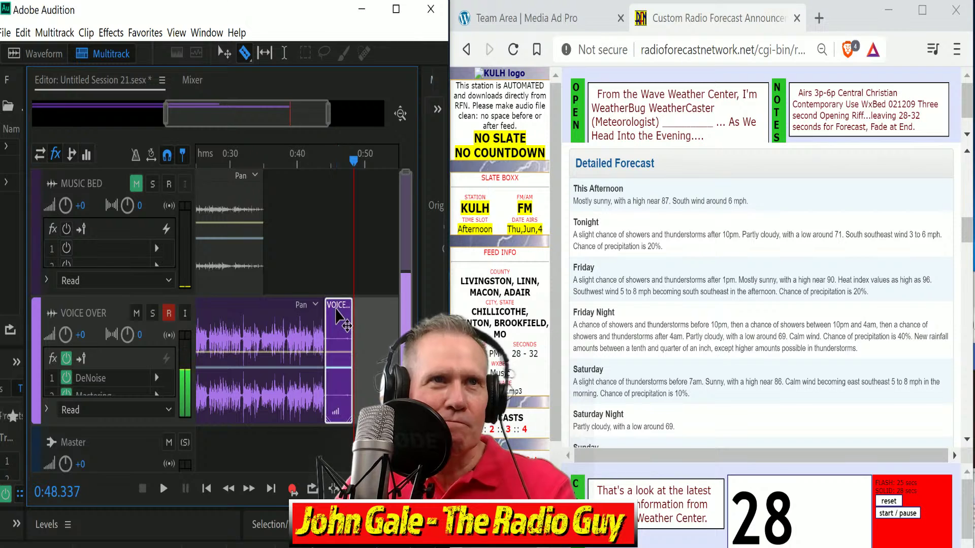
key("Delete")
Split the voice-over clip at about 0:15, where the louder read begins, and select the section before the split
left_click_drag(280, 118, 158, 117)
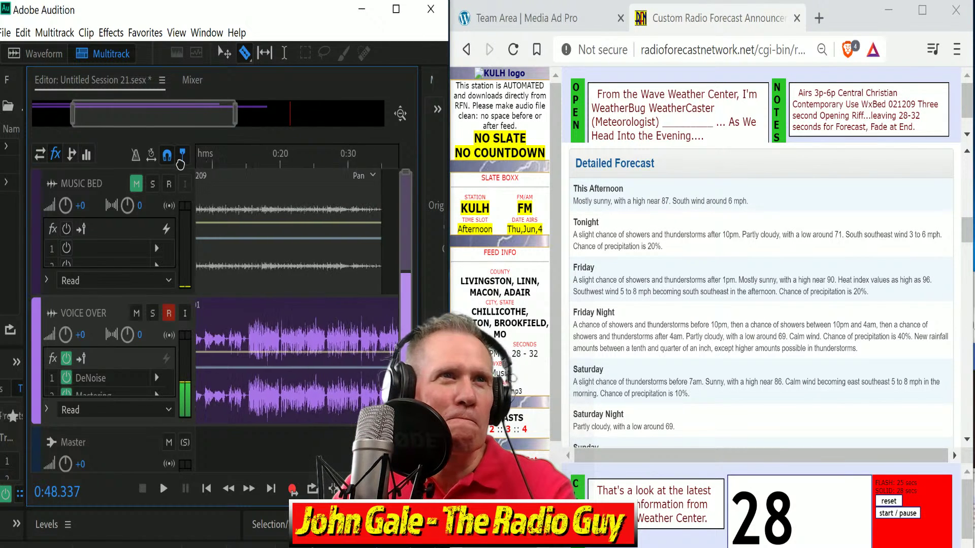
left_click(283, 333)
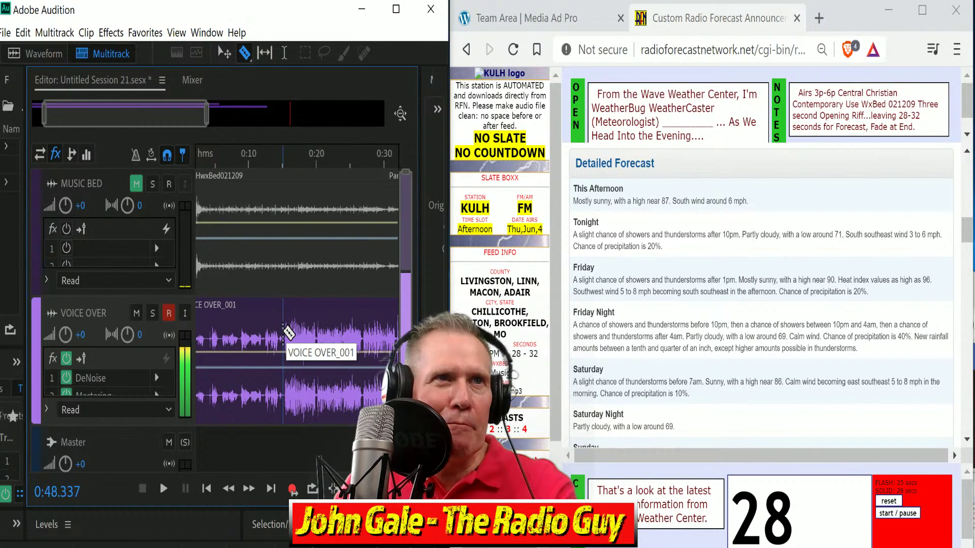
left_click(265, 308)
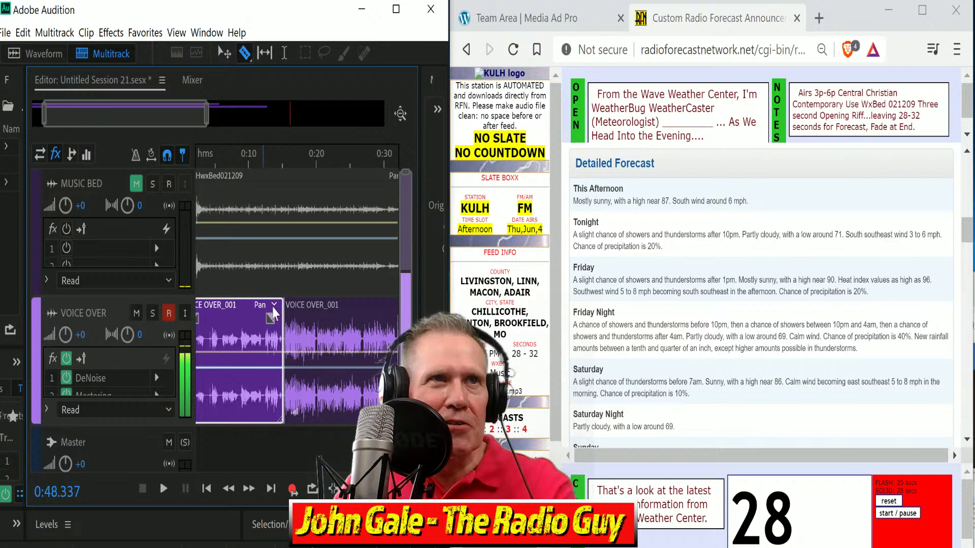
Delete the leading VOICE OVER segment and slide the remaining voice clip to start at 0:02.400 on the timeline
key("Delete")
left_click_drag(325, 310, 224, 287)
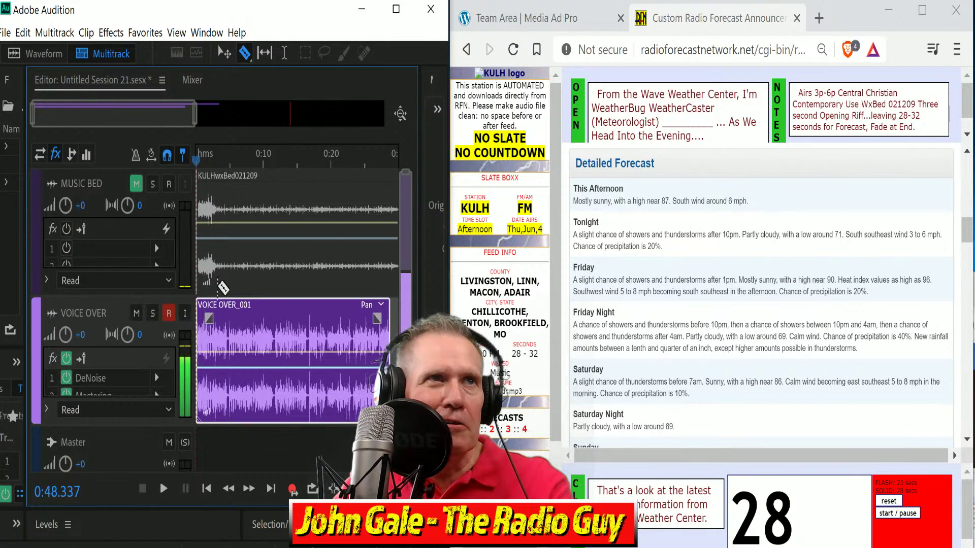
left_click(209, 157)
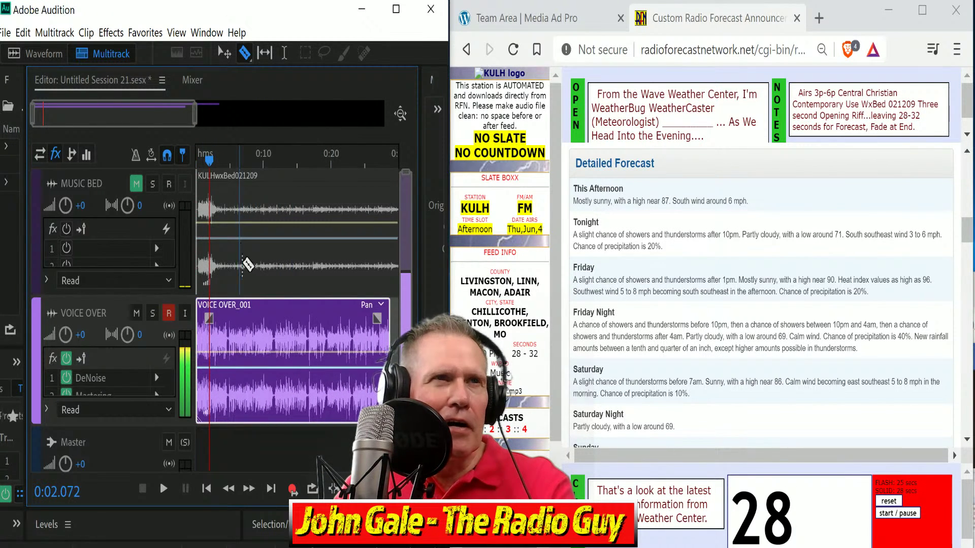
left_click_drag(249, 316, 276, 308)
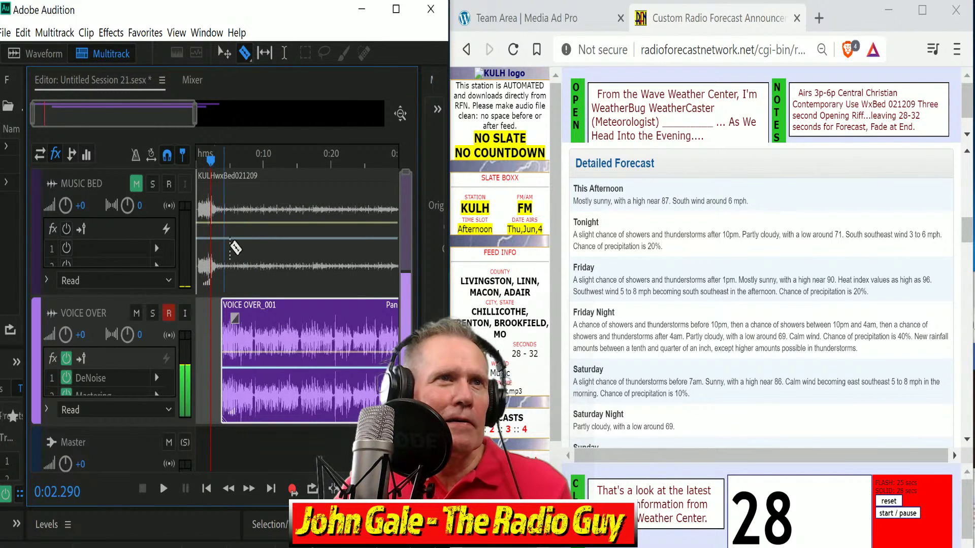
left_click_drag(262, 306, 256, 306)
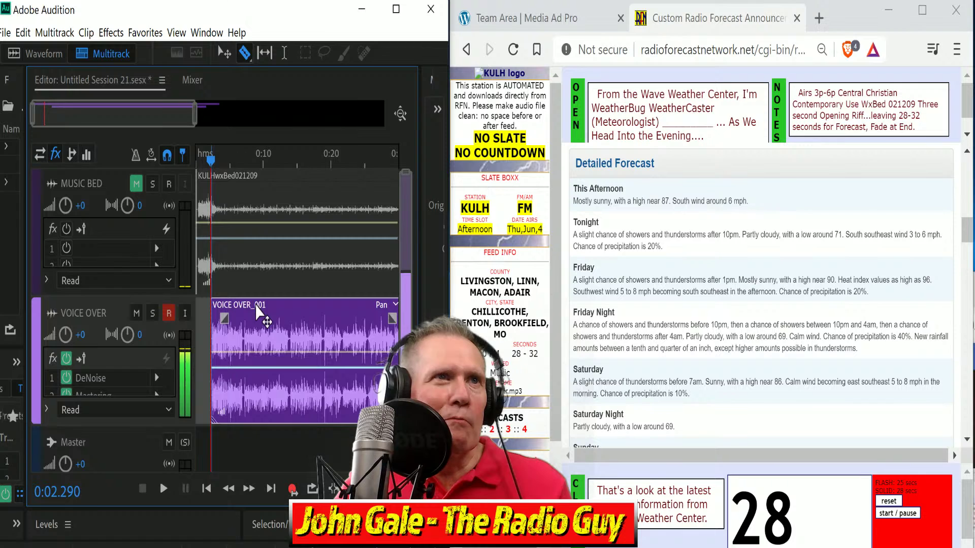
left_click_drag(211, 161, 213, 161)
left_click_drag(251, 311, 253, 311)
Unmute the MUSIC BED track and mix the entire session down to a new file
left_click(140, 189)
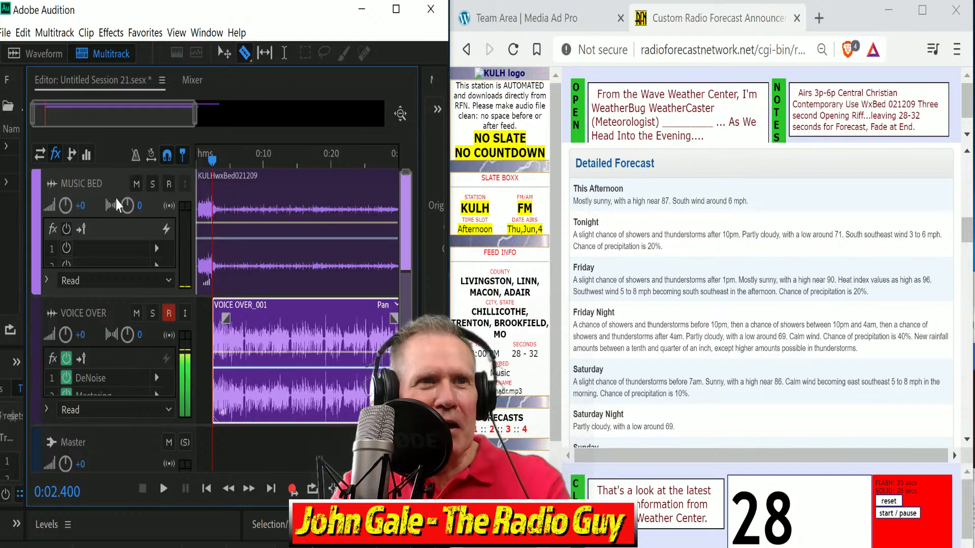
key("alt+shift+m")
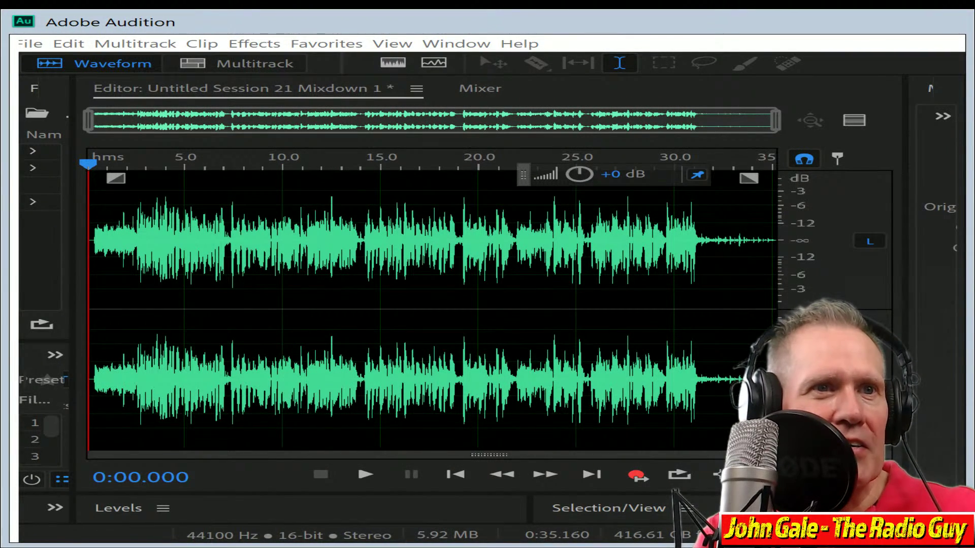
Process the whole stereo mixdown to make its waveform louder
double_click(547, 21)
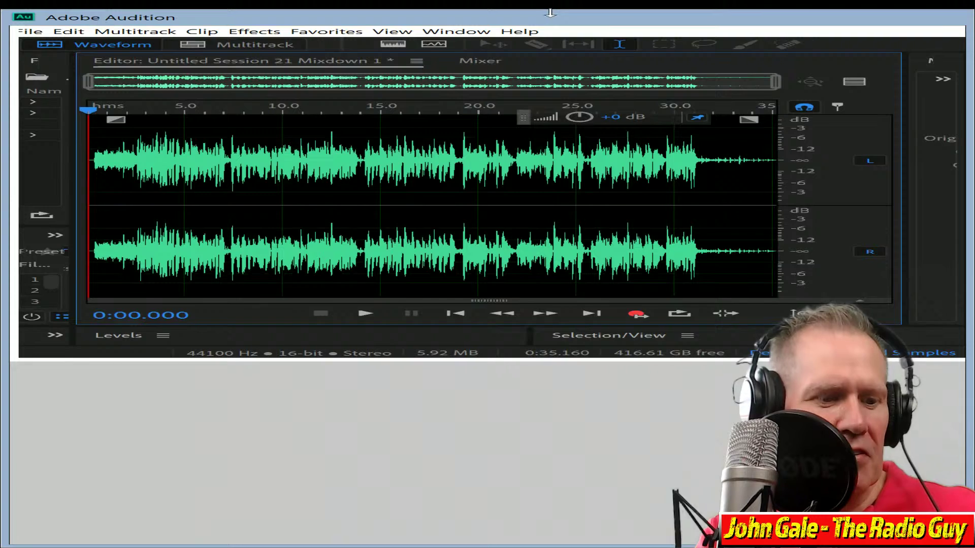
key("alt+1")
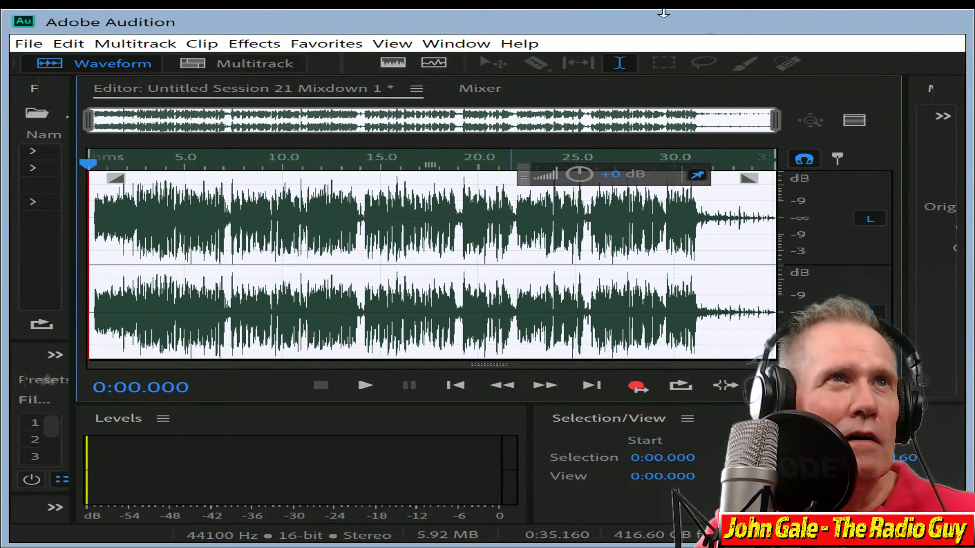
Cut the silence of about 0.333 s from the very start of the mixdown
left_click(809, 121)
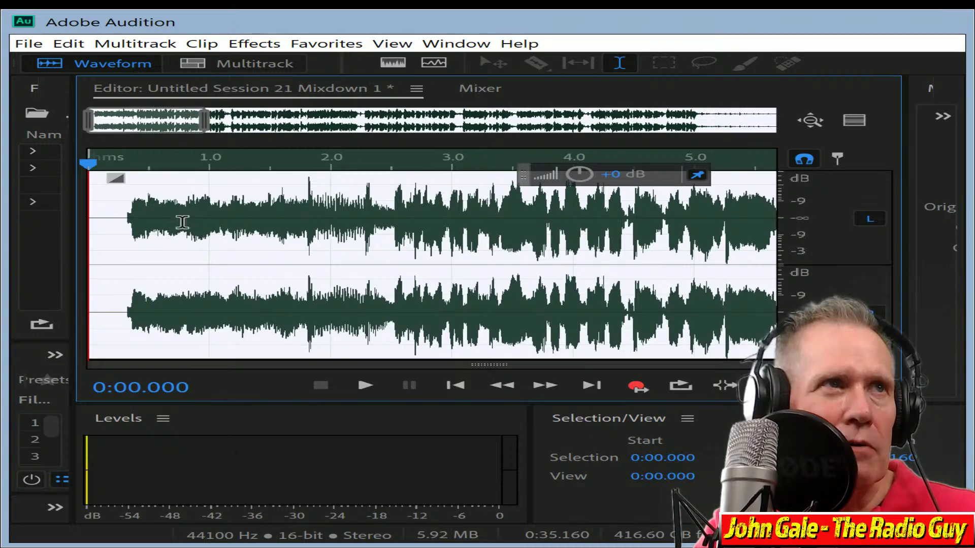
left_click_drag(139, 224, 21, 236)
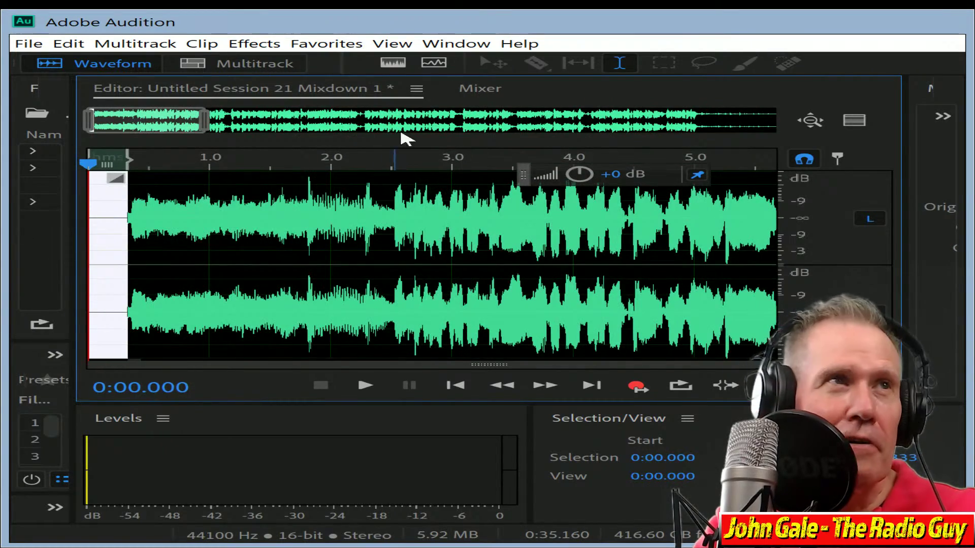
left_click_drag(159, 117, 29, 210)
Play the mixdown through to its ending and cut away everything after 0:31.000
key("space")
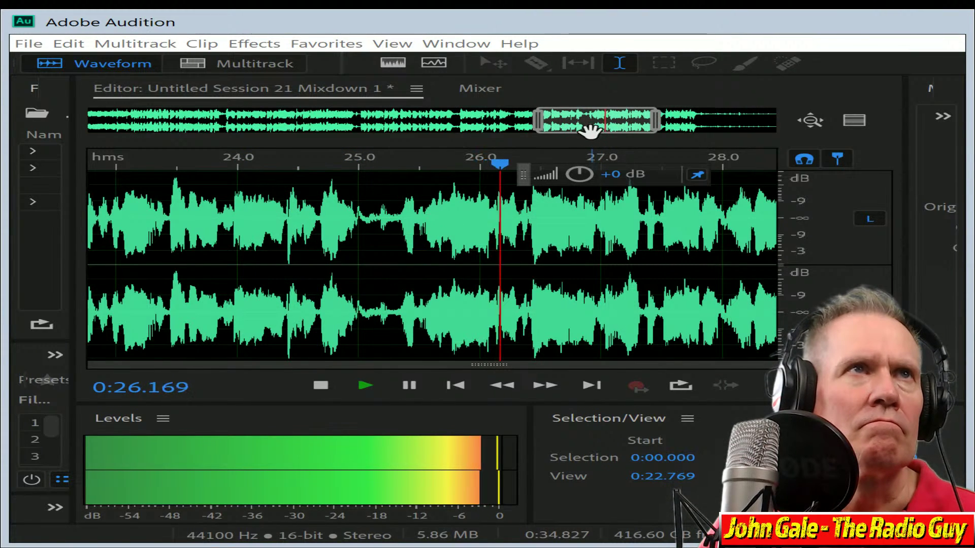
left_click_drag(595, 127, 649, 133)
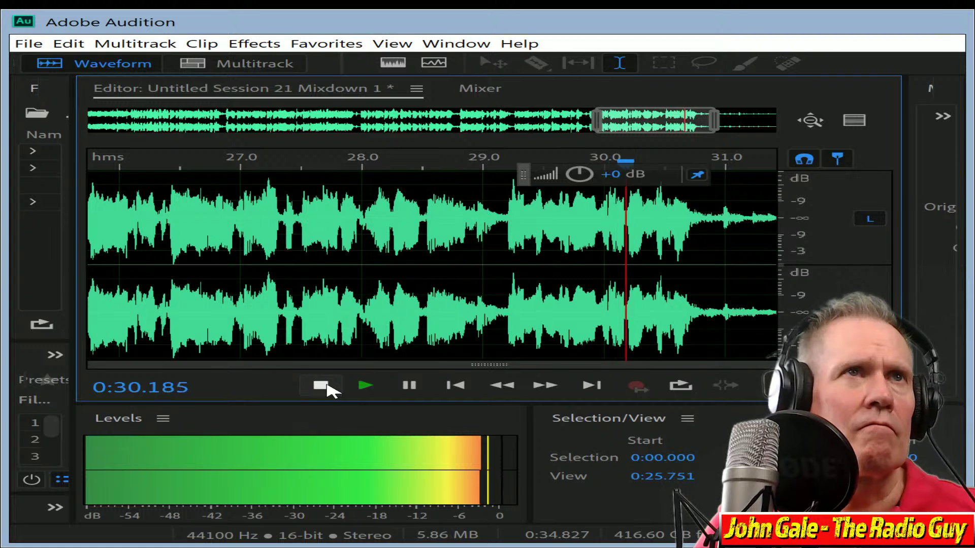
key("space")
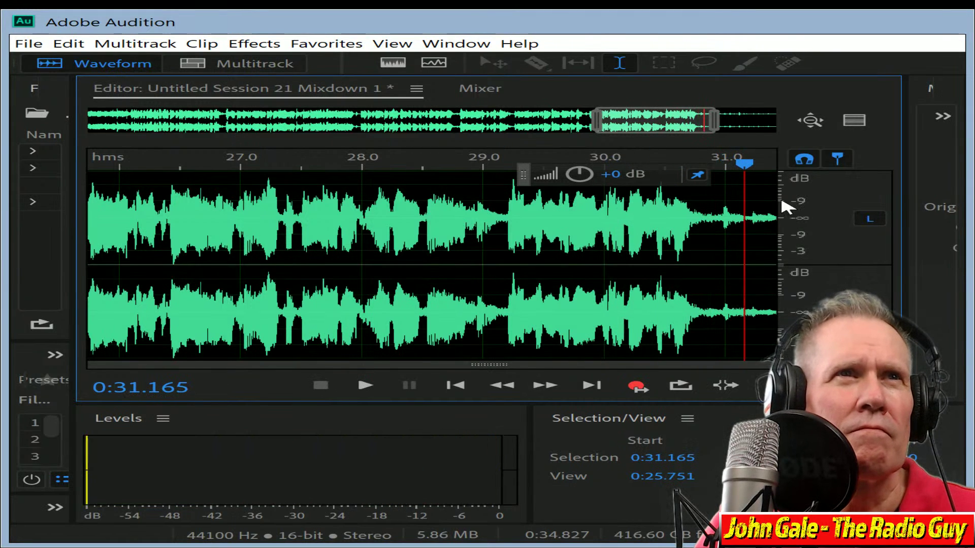
left_click(721, 209)
key("shift+End")
key("Delete")
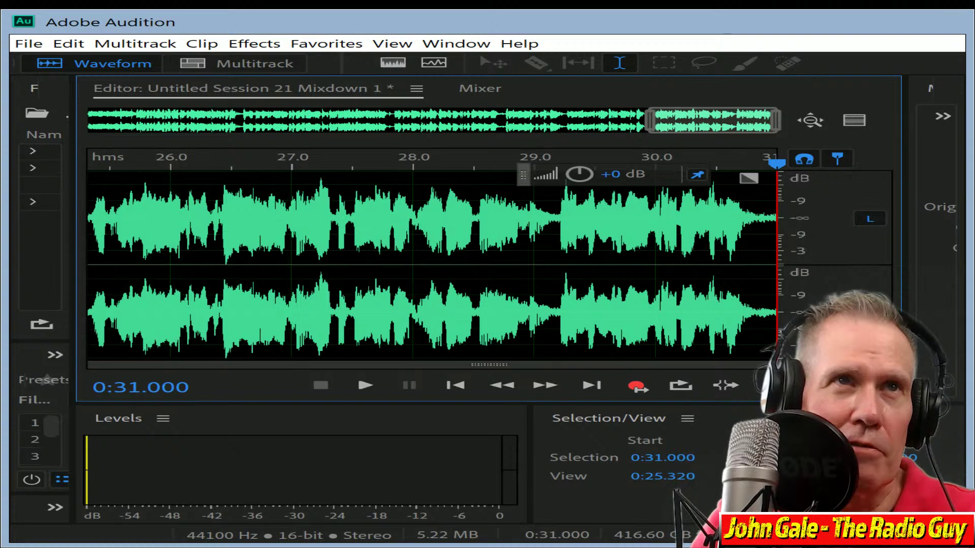
Apply the Fade Out favorite to the tail of the mixdown from 0:30.743 to 0:31.000
left_click_drag(747, 214, 879, 234)
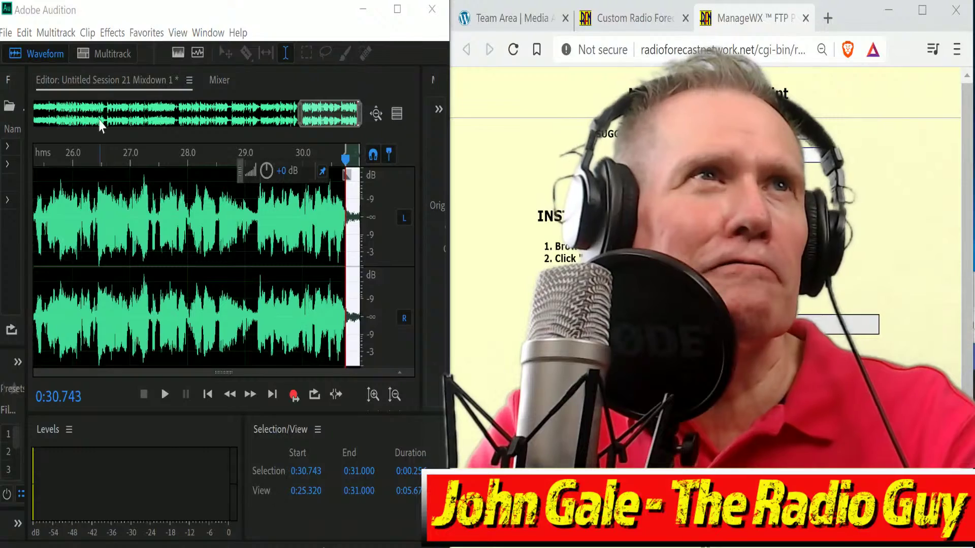
left_click(104, 42)
left_click(146, 33)
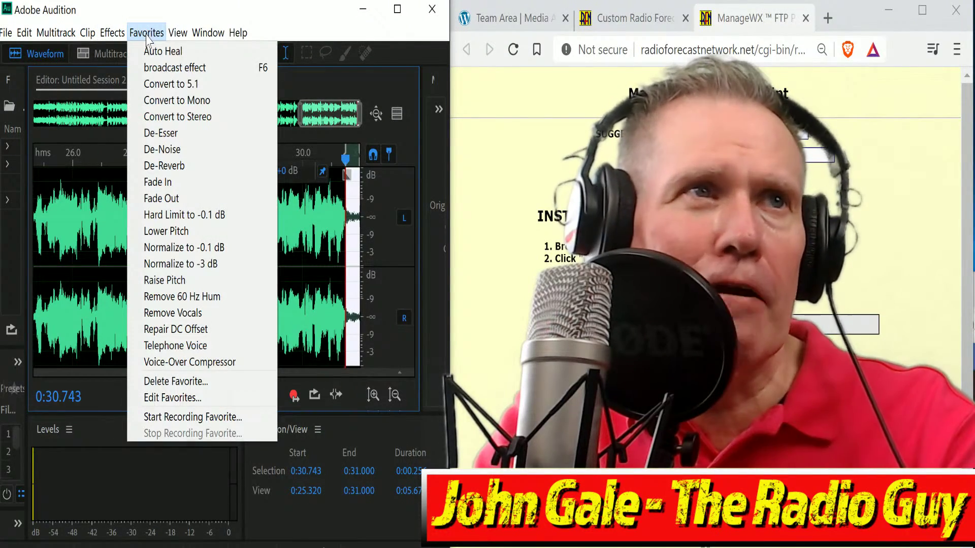
left_click(180, 199)
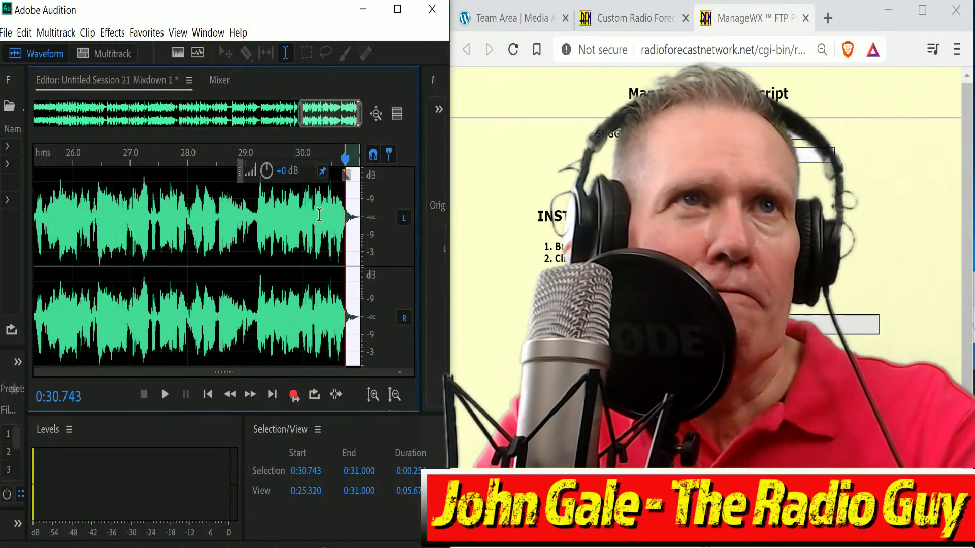
right_click(353, 165)
left_click(385, 218)
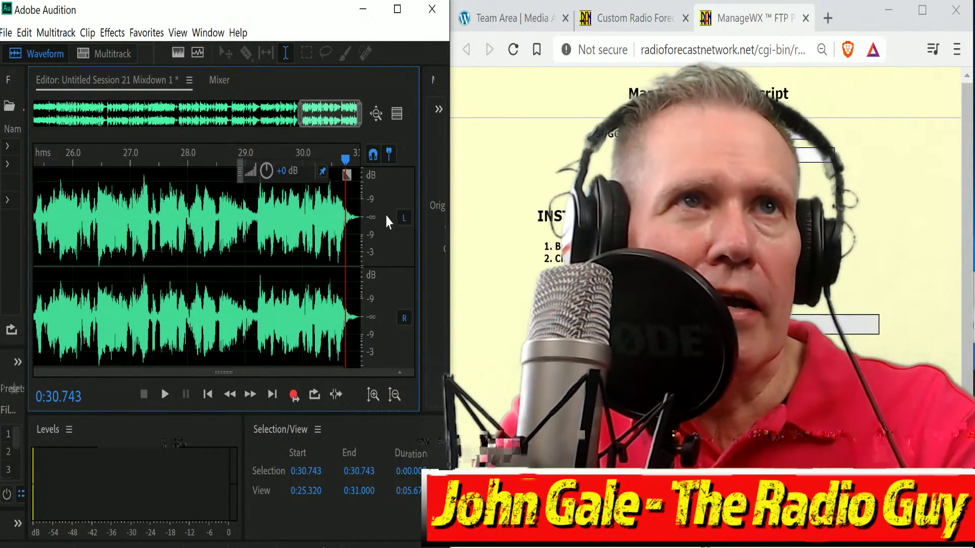
Export the finished mixdown to drive E: as kulhfmadr.mp3 in MP3 Audio format at 128 Kbps CBR
left_click_drag(345, 160, 34, 159)
left_click_drag(215, 120, 1, 172)
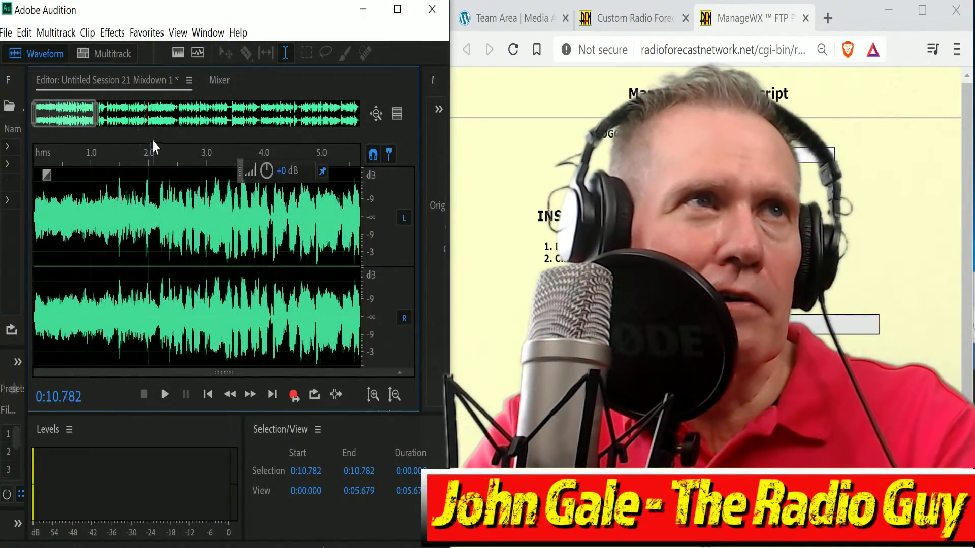
left_click_drag(96, 118, 363, 122)
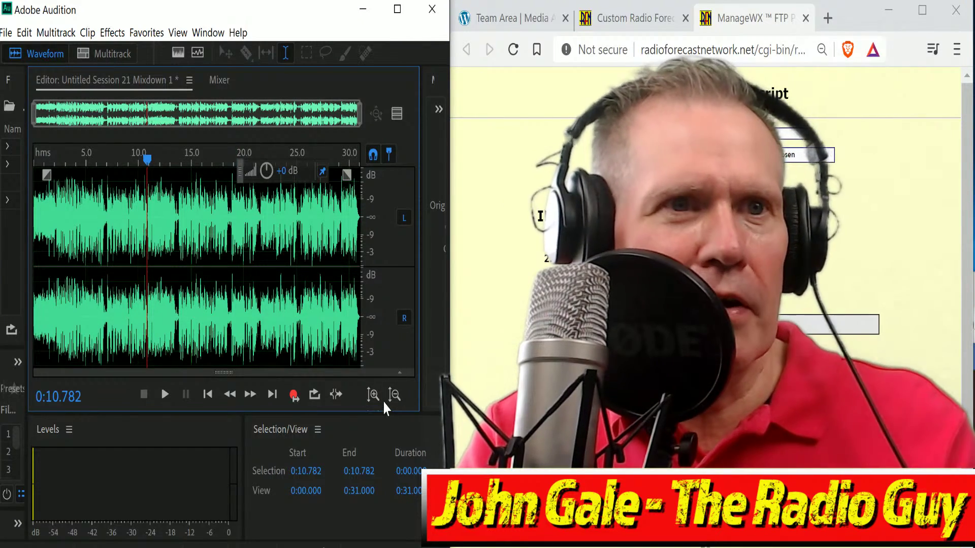
key("ctrl+shift+e")
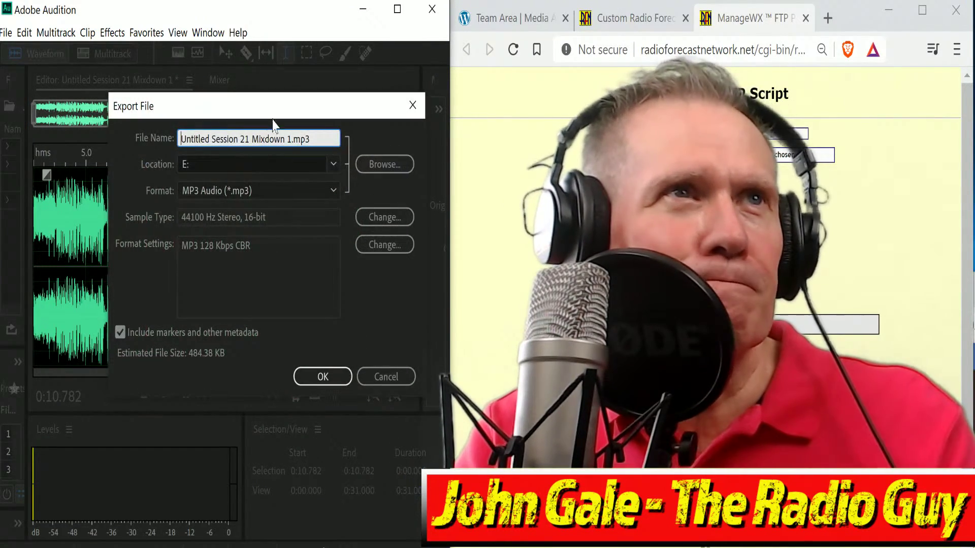
left_click_drag(181, 139, 292, 139)
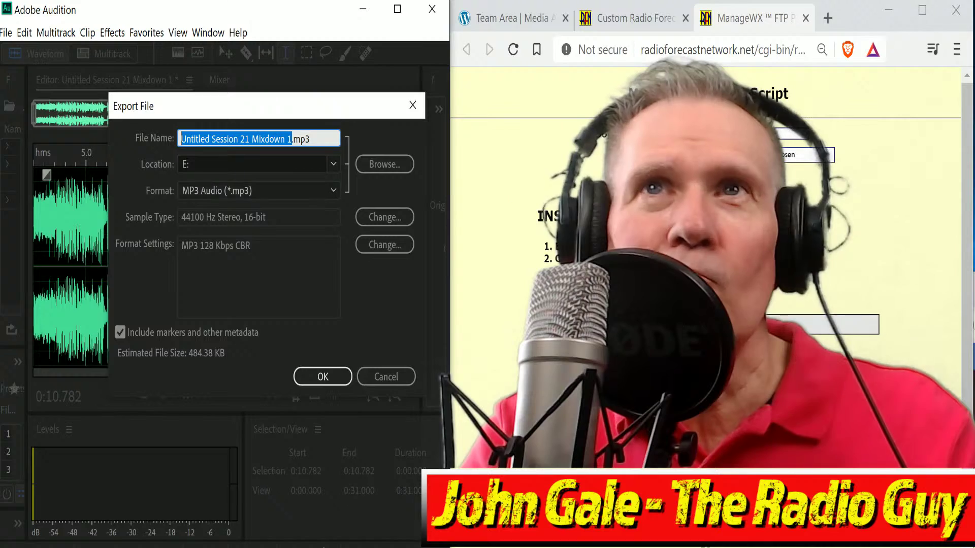
type("kulhfmadr")
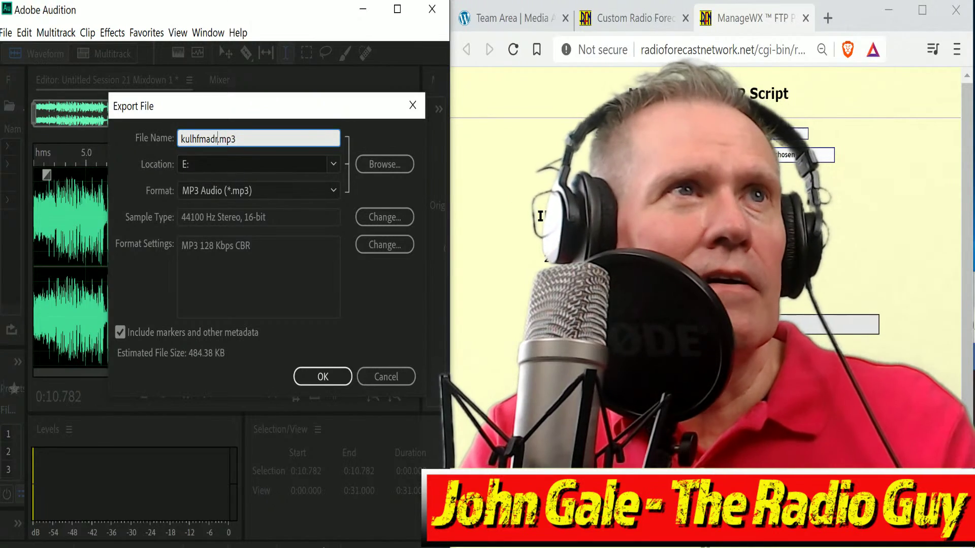
left_click(323, 384)
left_click(324, 279)
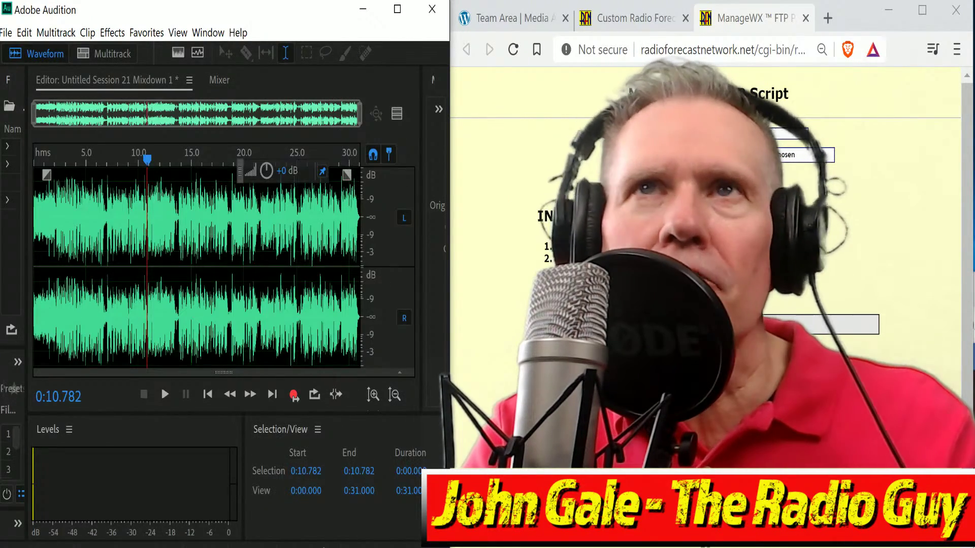
Switch to the Brave browser, upload kulhfmadr.mp3 from drive E: through the ManageWX FTP form and close the results page
key("alt+Tab")
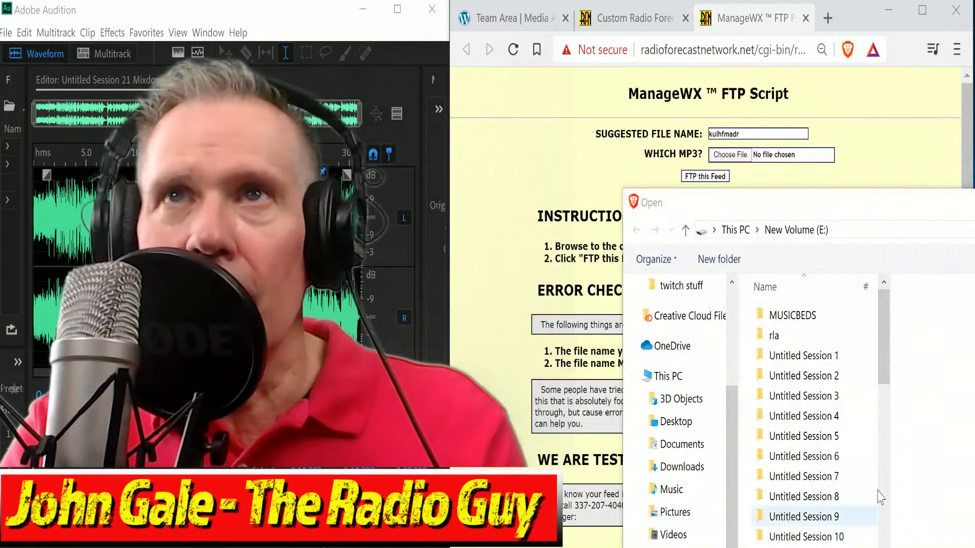
left_click_drag(894, 202, 847, 15)
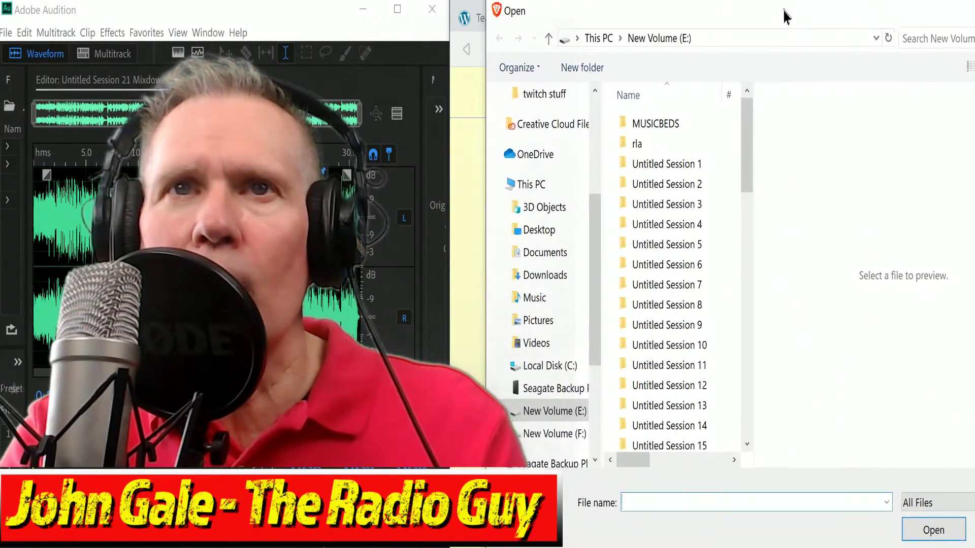
left_click_drag(745, 124, 771, 246)
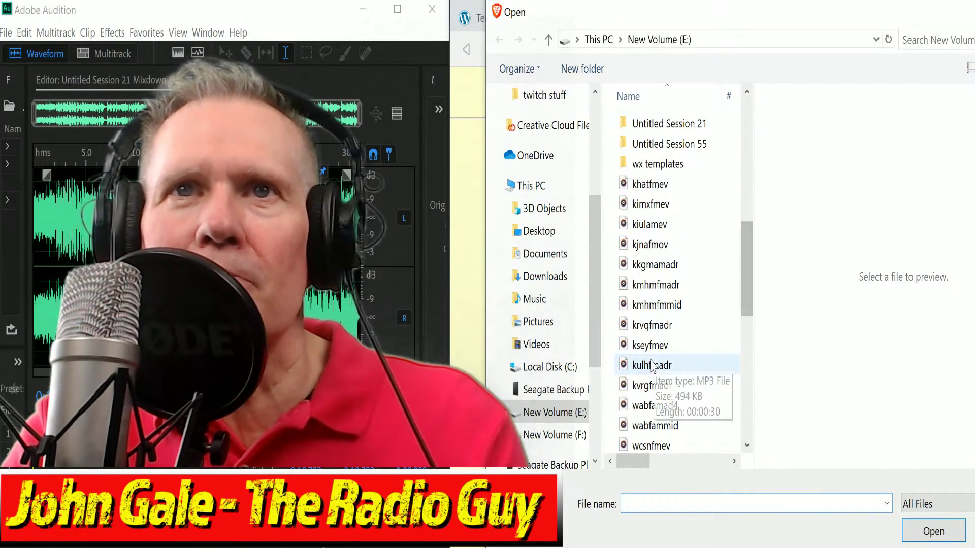
left_click(713, 366)
double_click(706, 366)
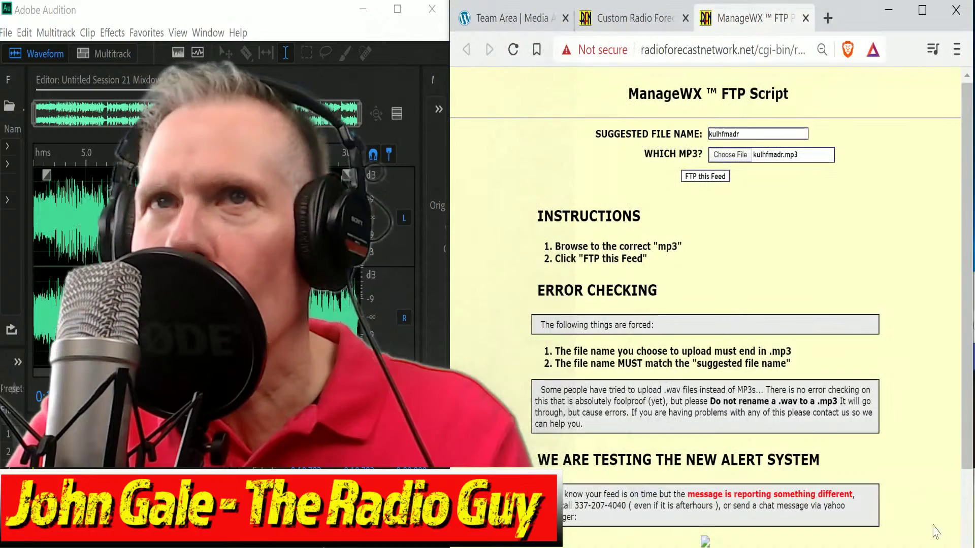
left_click(703, 177)
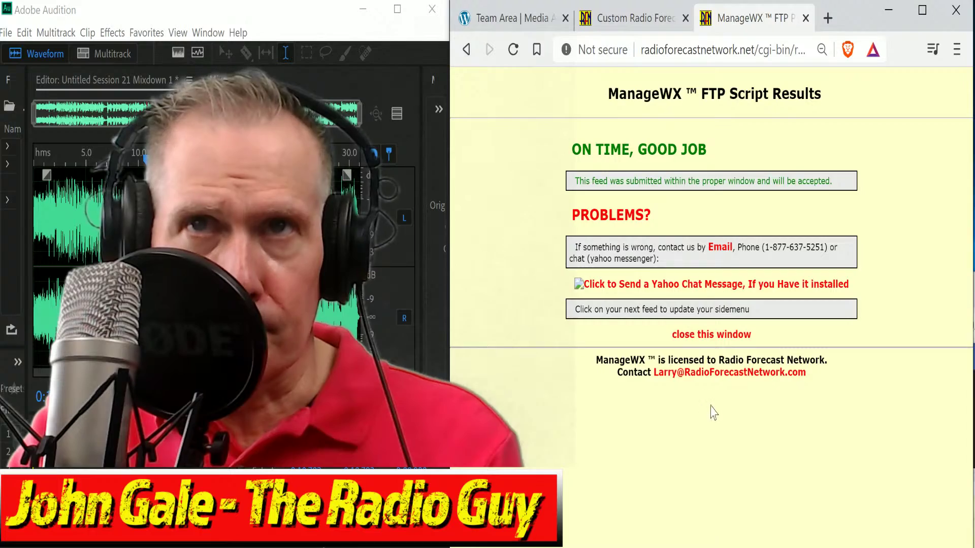
left_click(723, 335)
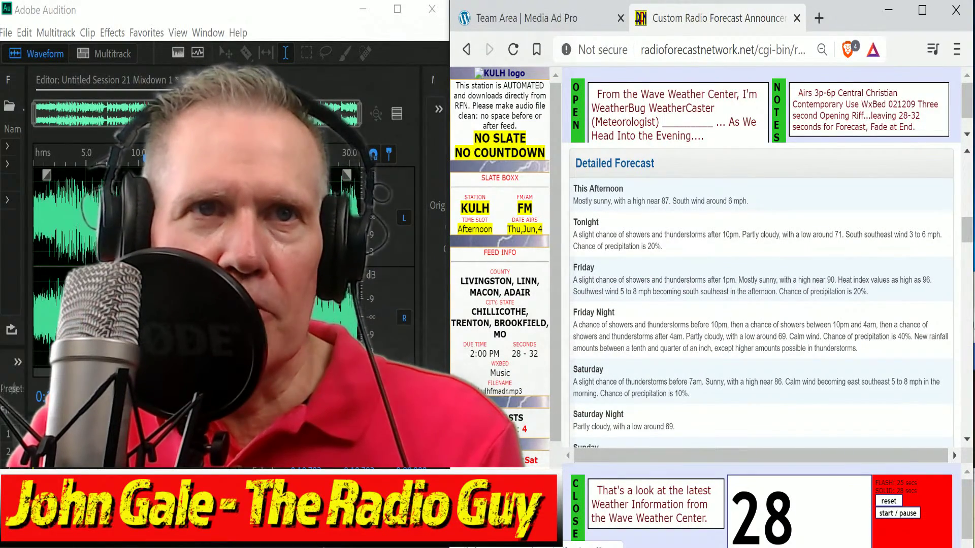
Switch back to Adobe Audition and close all open files without saving them
left_click(38, 15)
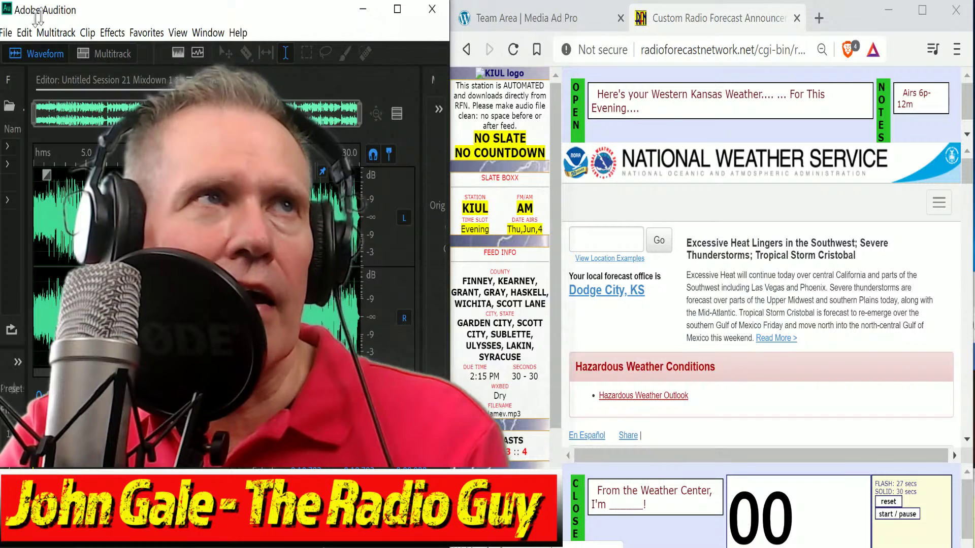
left_click_drag(35, 16, 35, 20)
left_click(6, 36)
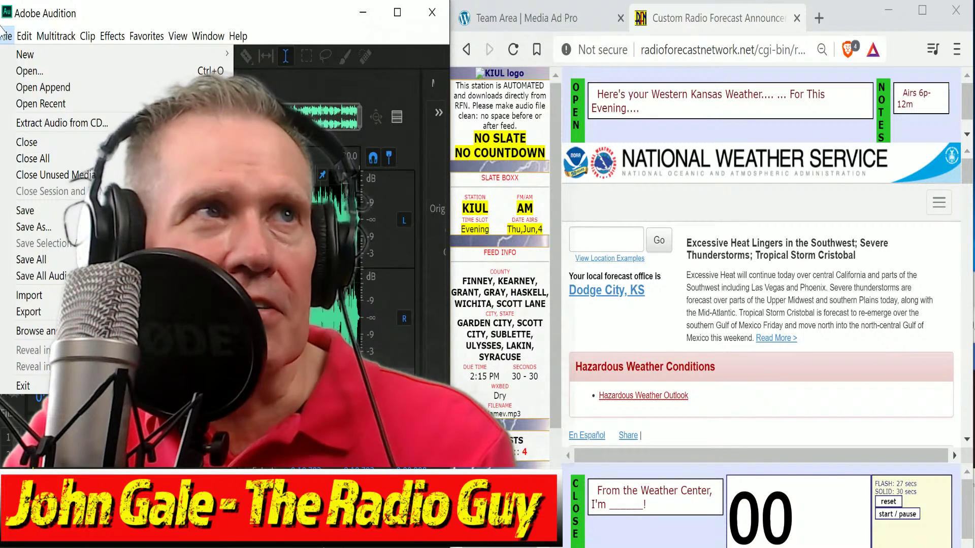
left_click(32, 159)
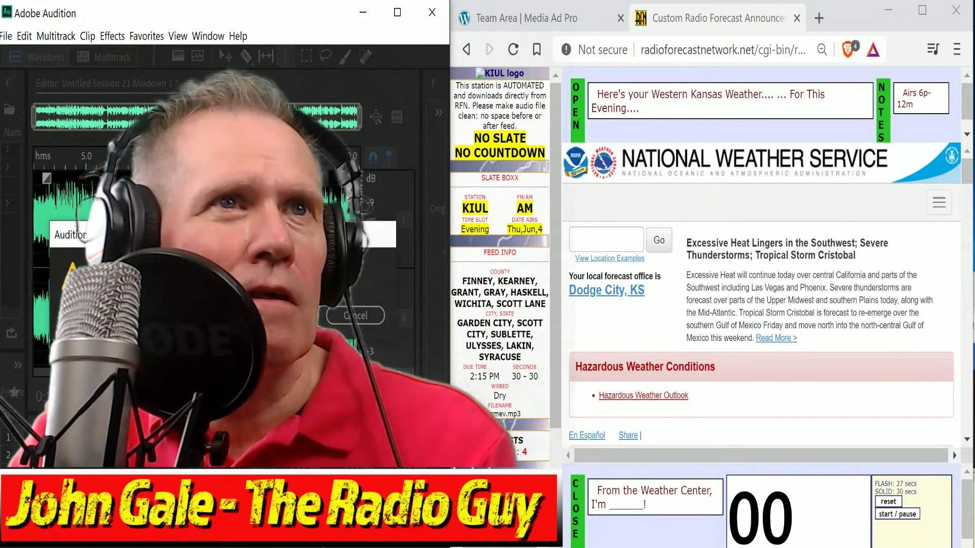
left_click(290, 315)
Create a new multitrack session using the settings already in the dialog
left_click(116, 63)
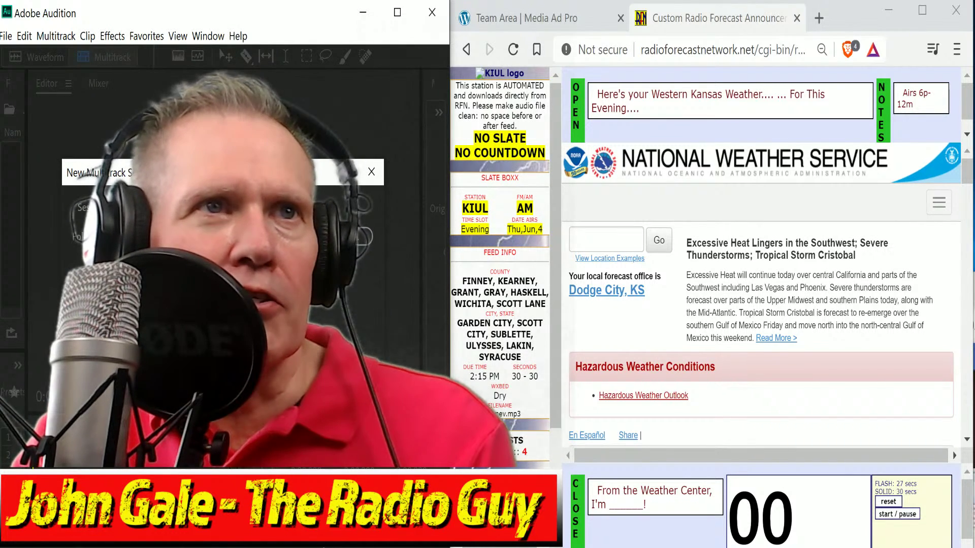
left_click(284, 377)
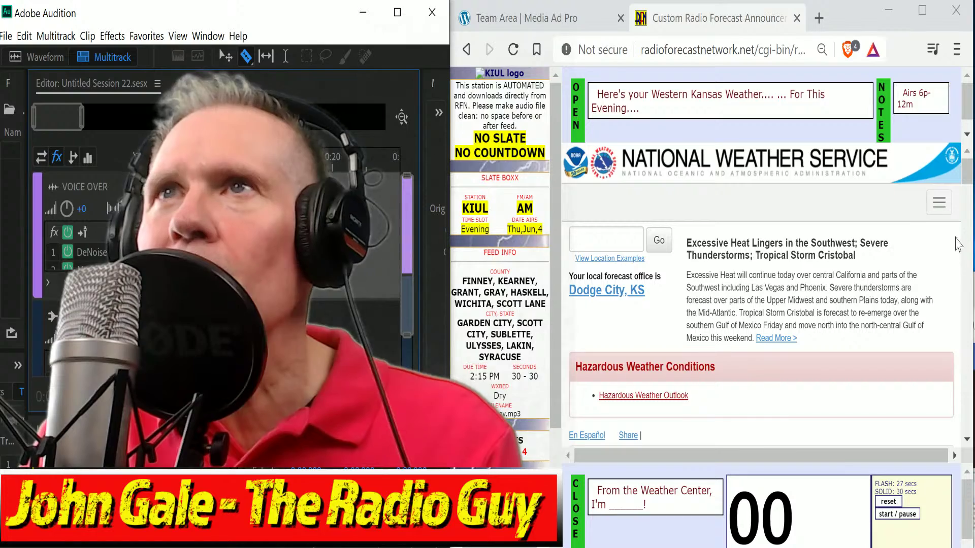
Switch to the Brave browser, bring up the Detailed Forecast for KIUL and start the read timer for the voice-over being recorded
left_click(970, 171)
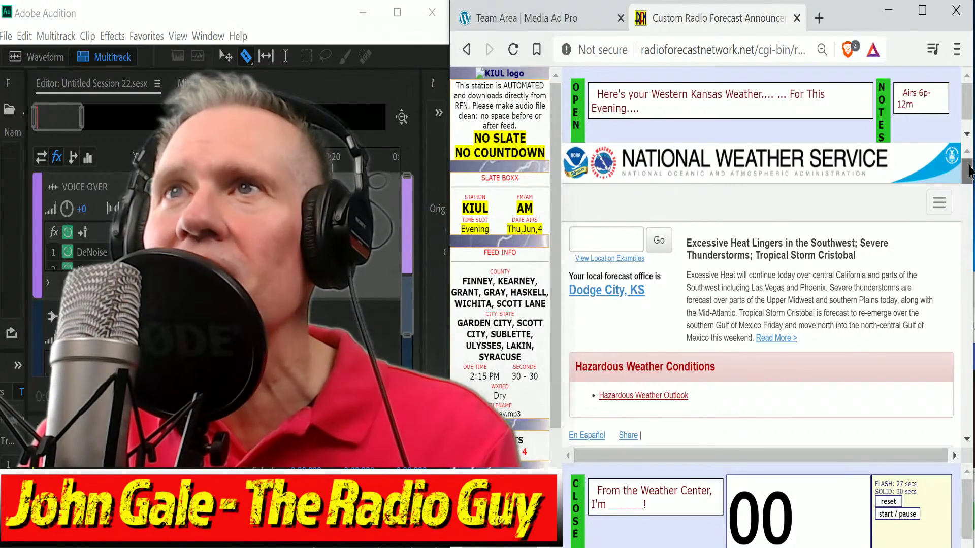
left_click_drag(969, 172, 967, 233)
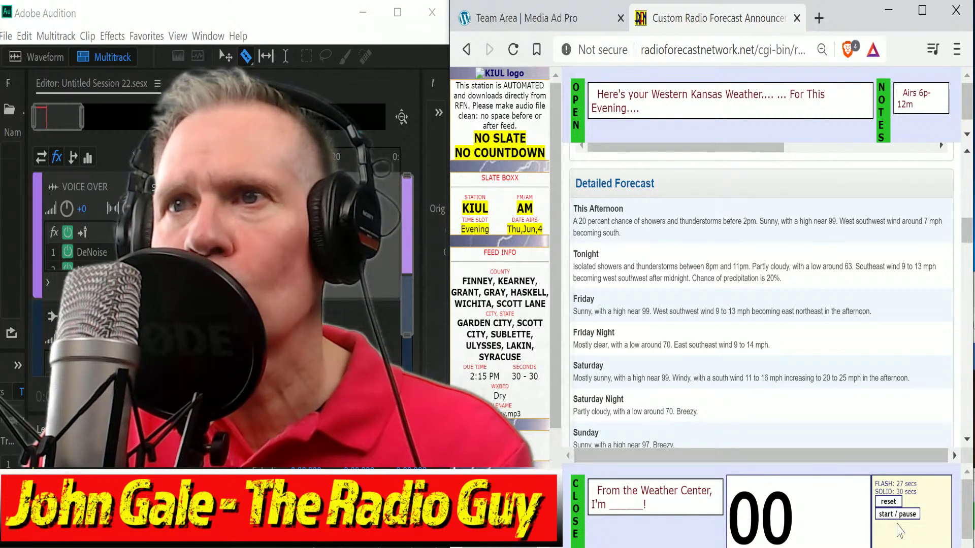
left_click(914, 516)
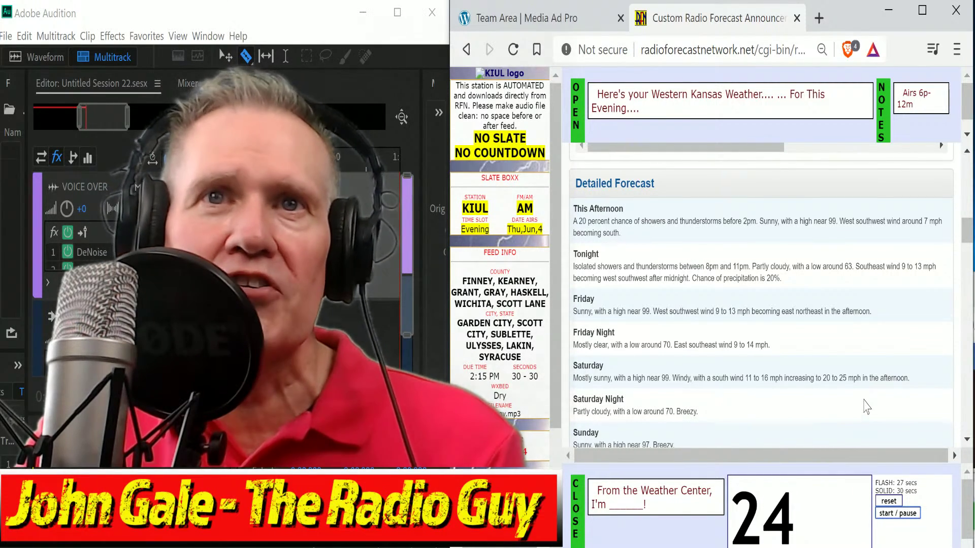
scroll(867, 407, "down", 2)
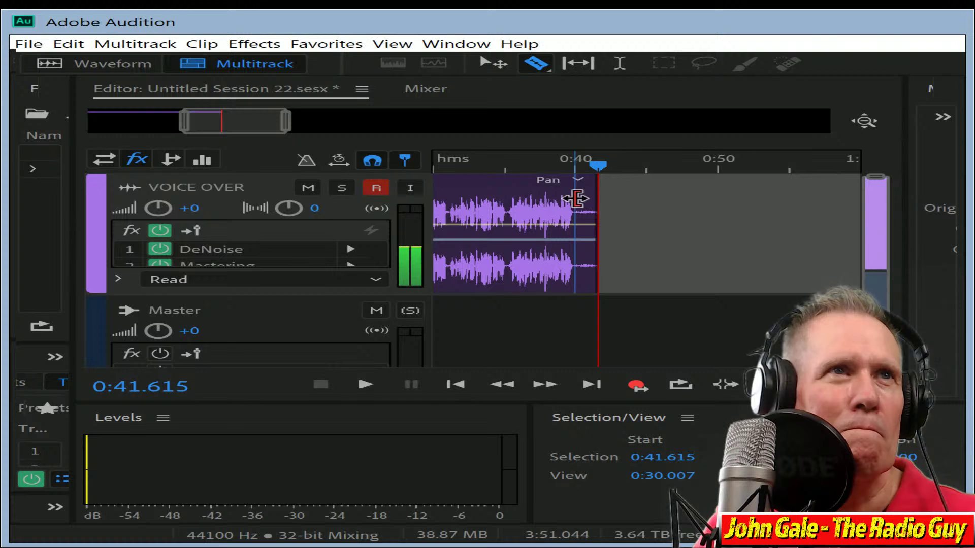
Trim the VOICE OVER clip by removing everything after about 0:40 and before about 0:10, then move it to the session start
left_click(576, 199)
key("Delete")
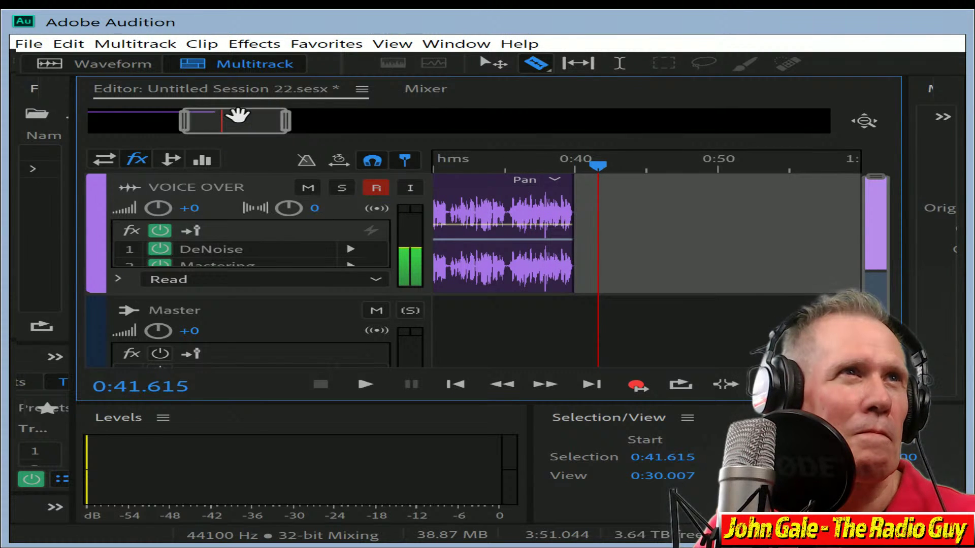
left_click_drag(235, 120, 139, 120)
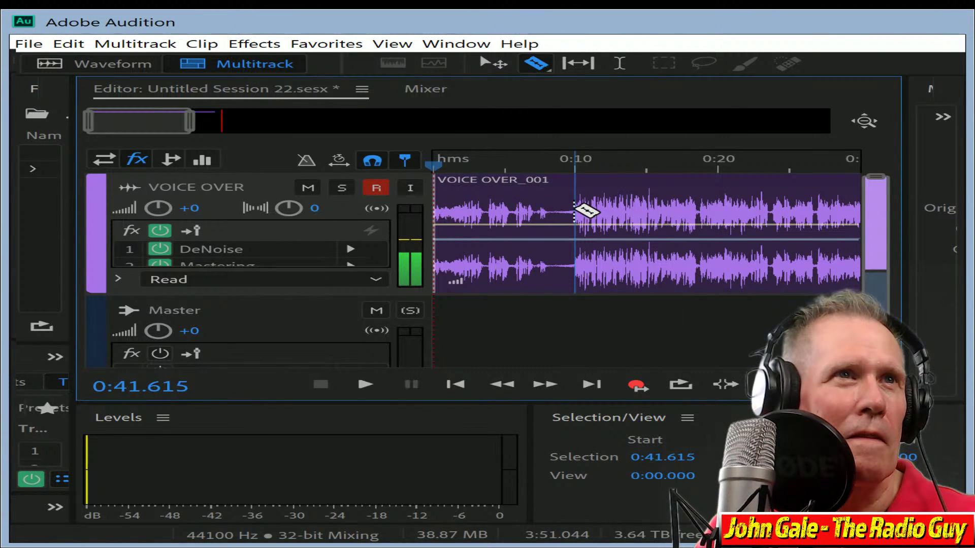
left_click(534, 191)
key("Delete")
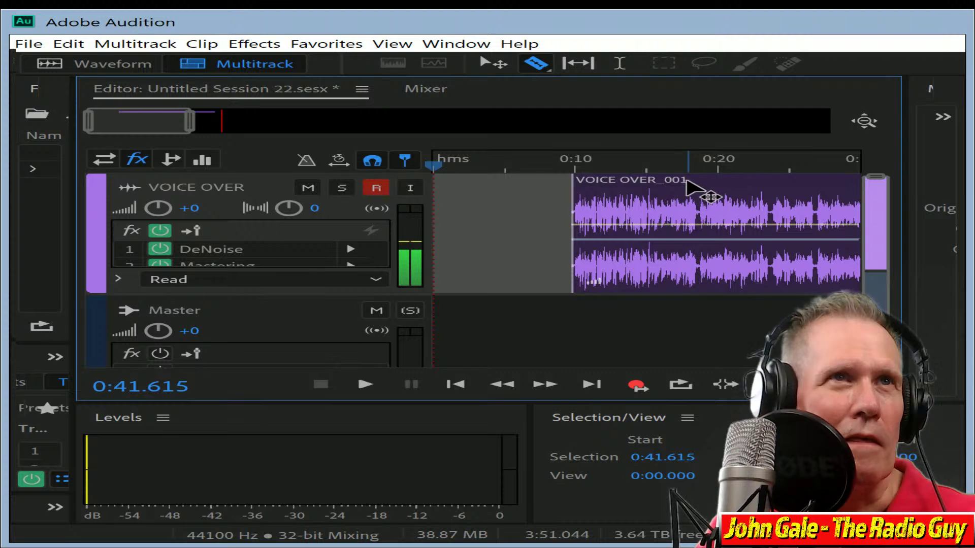
left_click_drag(692, 188, 294, 194)
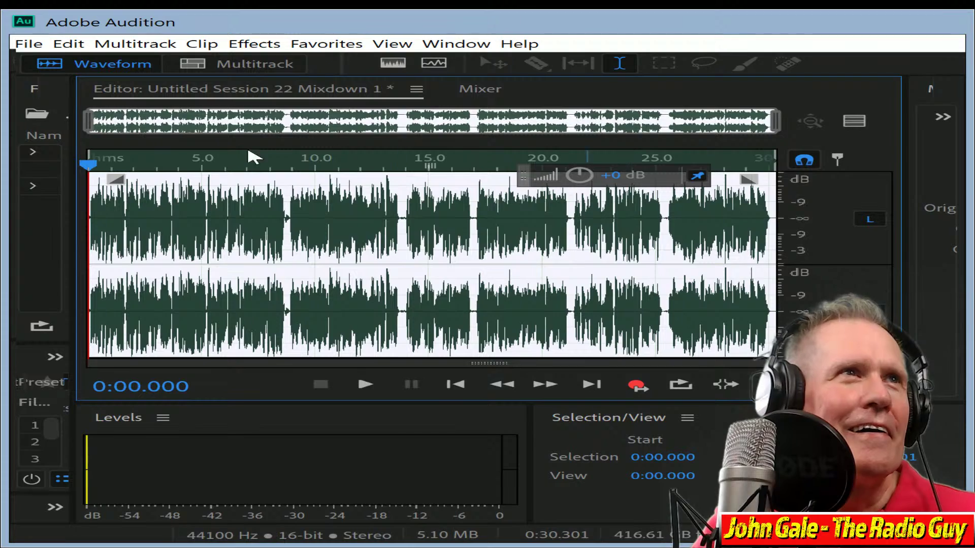
Delete the short silence of about 0.13 s before the first word of the mixdown
left_click_drag(89, 121, 637, 168)
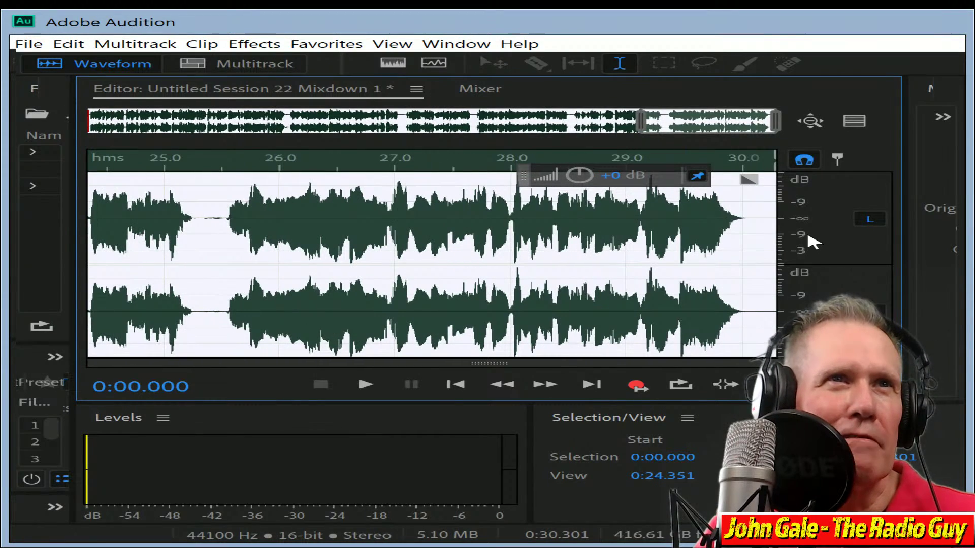
left_click_drag(681, 124, 16, 84)
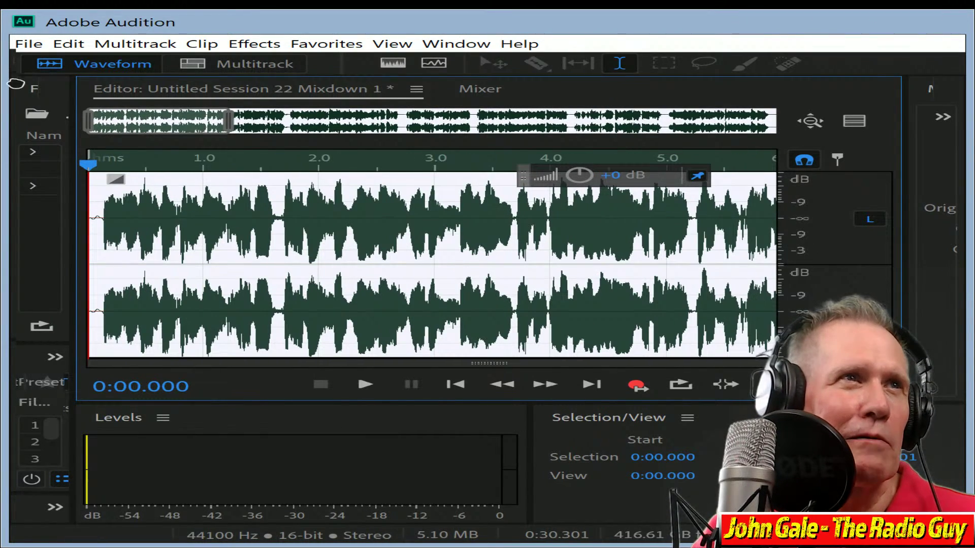
left_click_drag(220, 121, 101, 136)
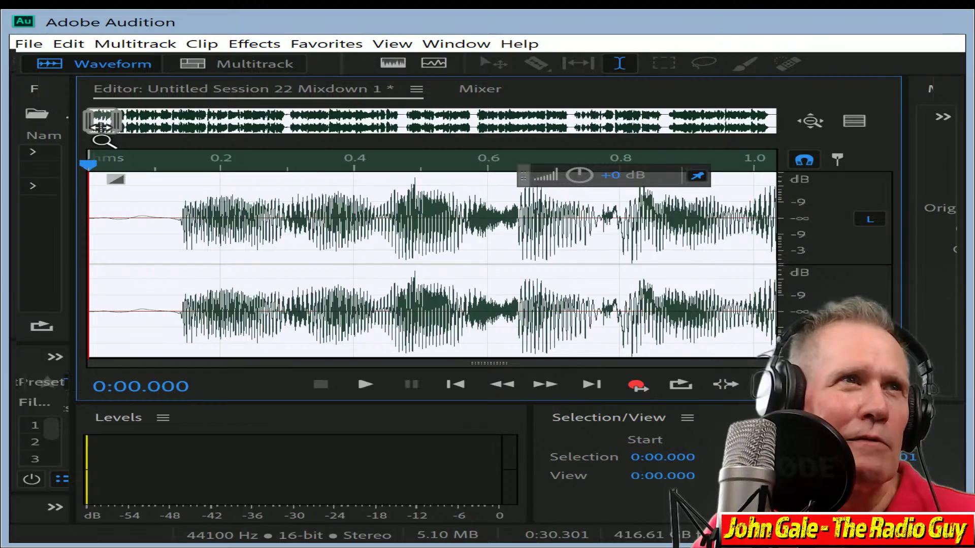
left_click_drag(187, 222, 16, 194)
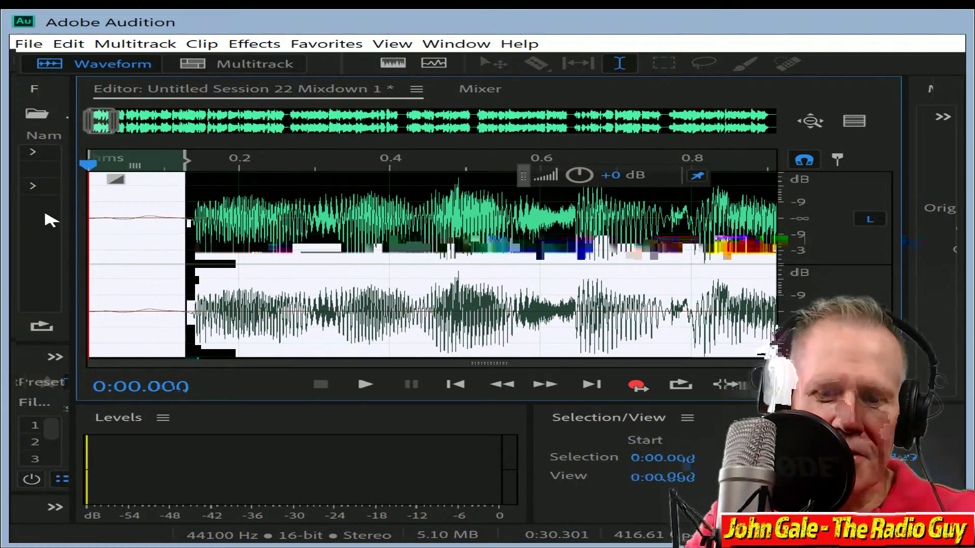
key("Delete")
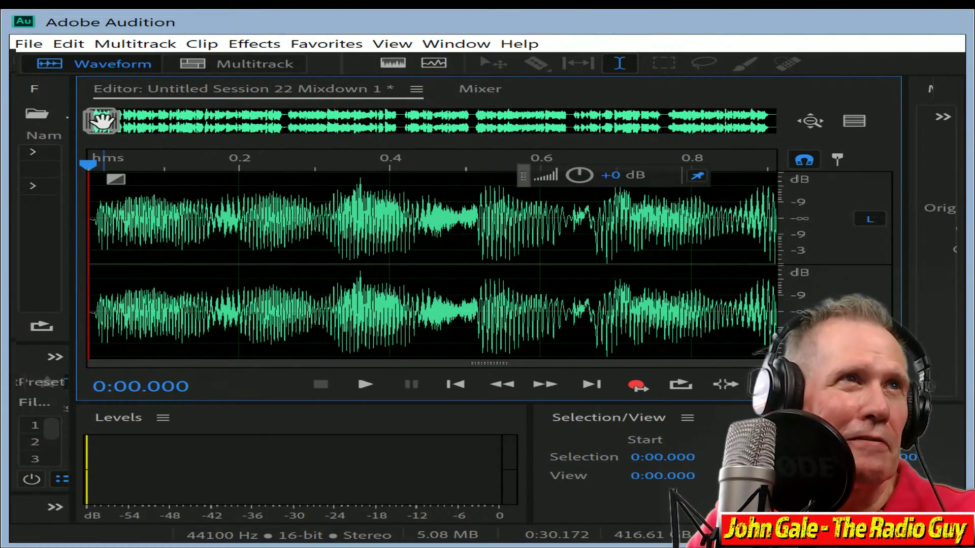
Delete the silent tail of the mixdown from 0:30.000 to its end and play back the trimmed audio
left_click_drag(102, 121, 771, 152)
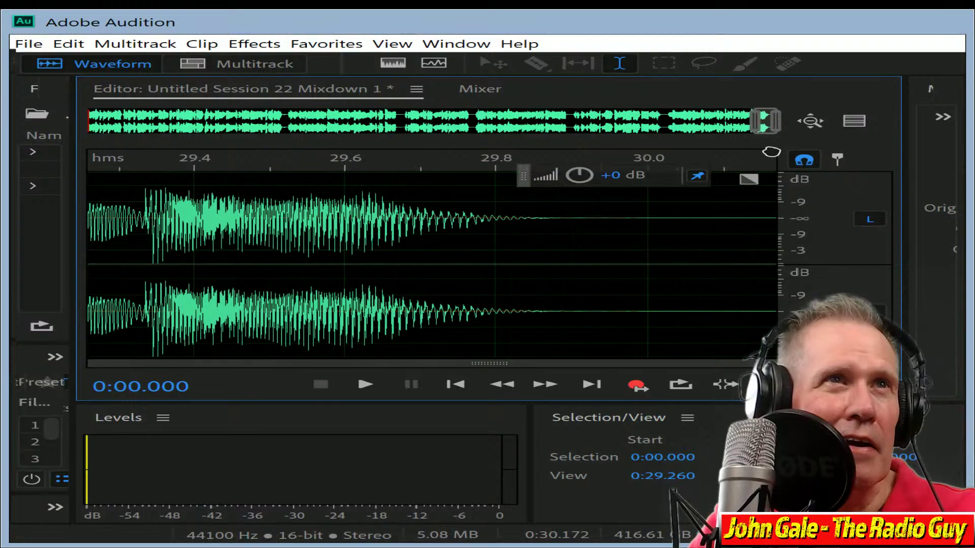
left_click_drag(647, 220, 776, 220)
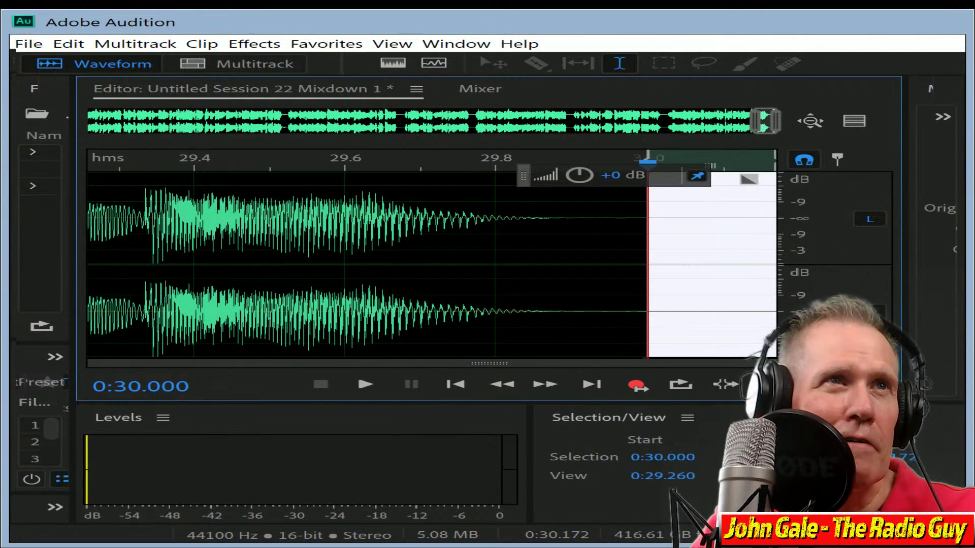
key("Delete")
key("backslash")
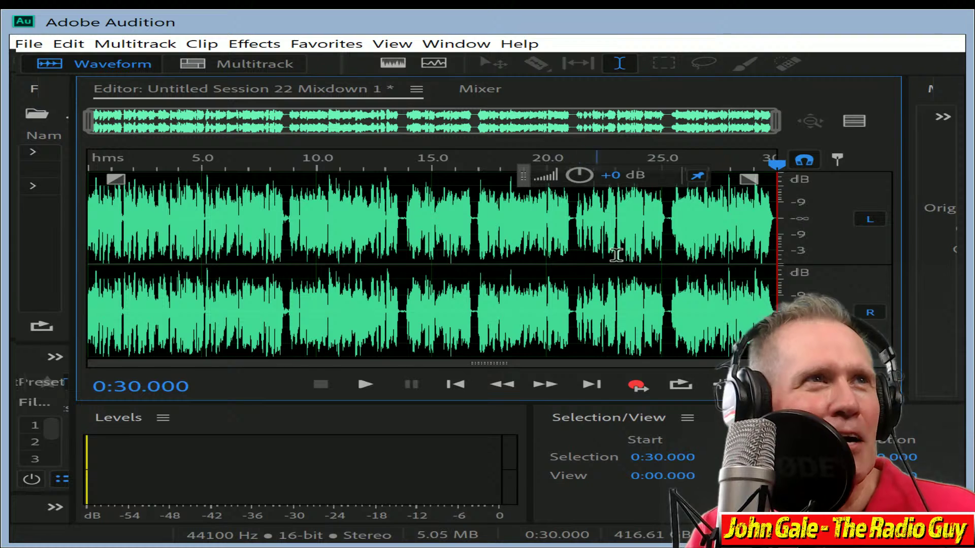
key("space")
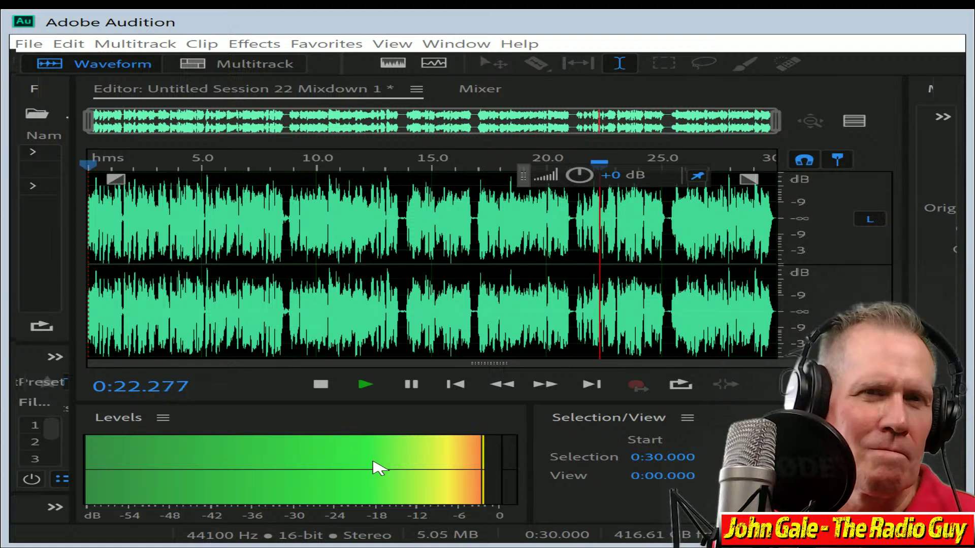
left_click(325, 384)
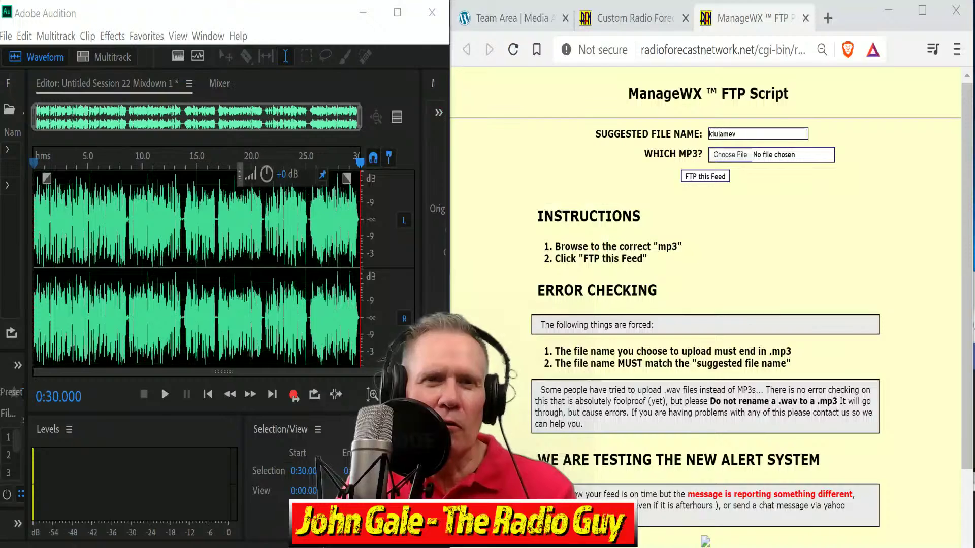
Export the mixdown to drive E: as kiulamev.mp3 in MP3 Audio format at 128 Kbps CBR
left_click(152, 14)
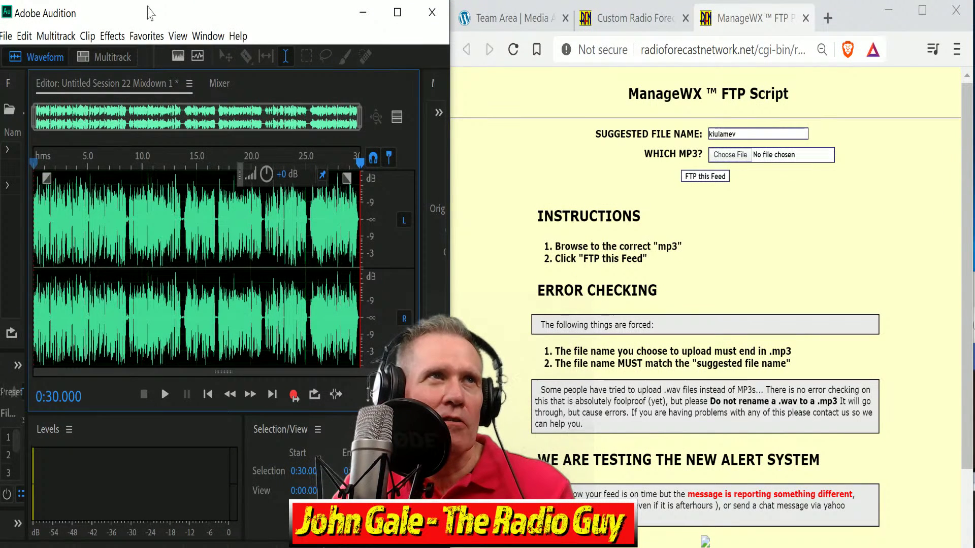
key("ctrl+shift+e")
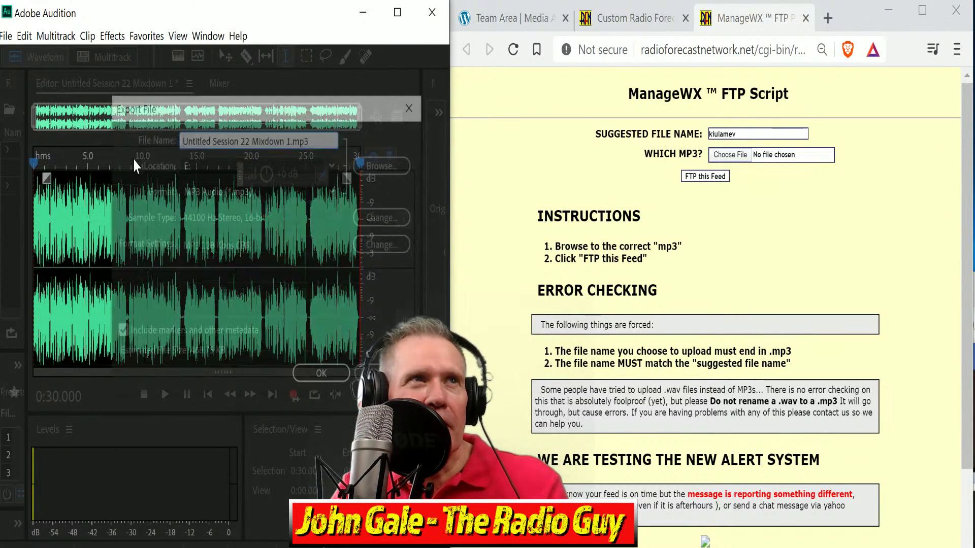
left_click_drag(291, 139, 179, 139)
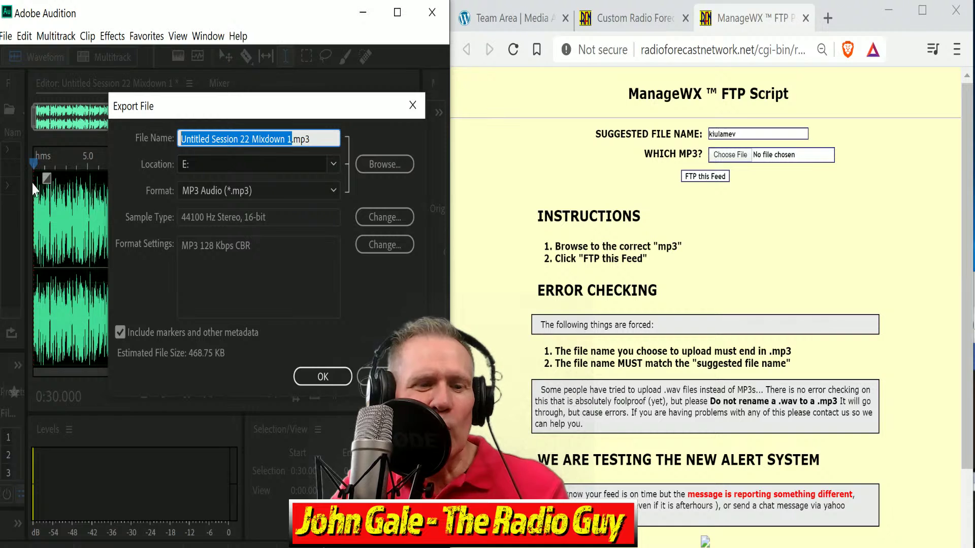
type("kiulamev")
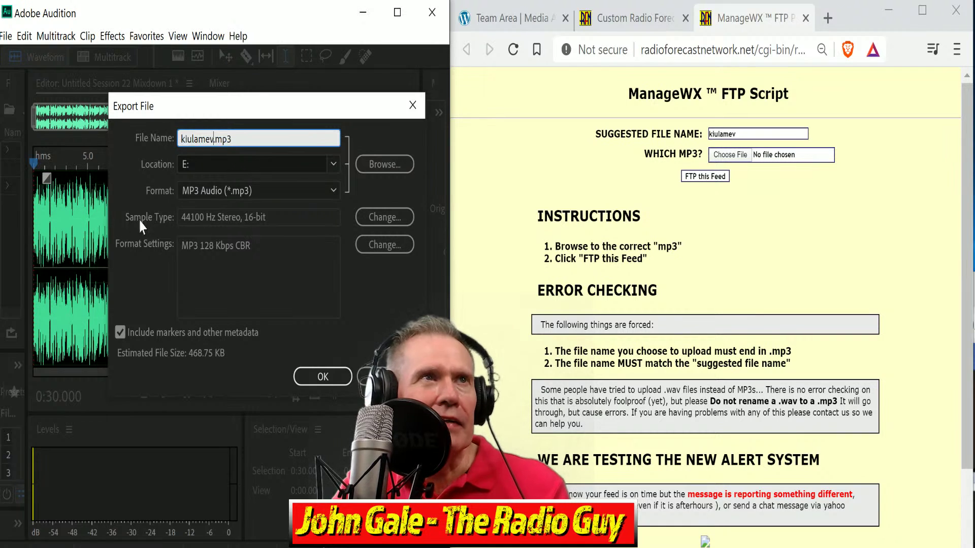
left_click(325, 388)
left_click(332, 281)
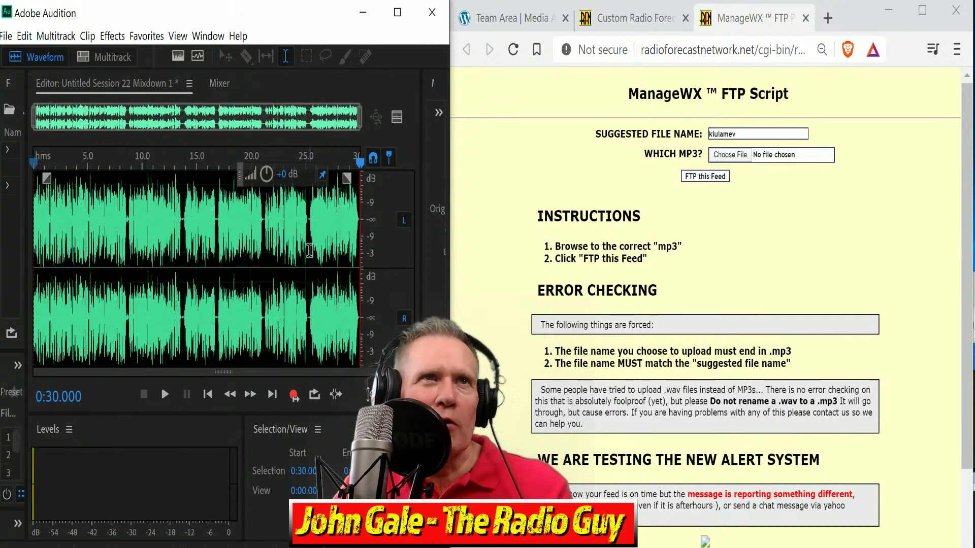
Switch to the Brave browser, upload kiulamev.mp3 from drive E: through the ManageWX FTP form and close the results page
left_click(722, 155)
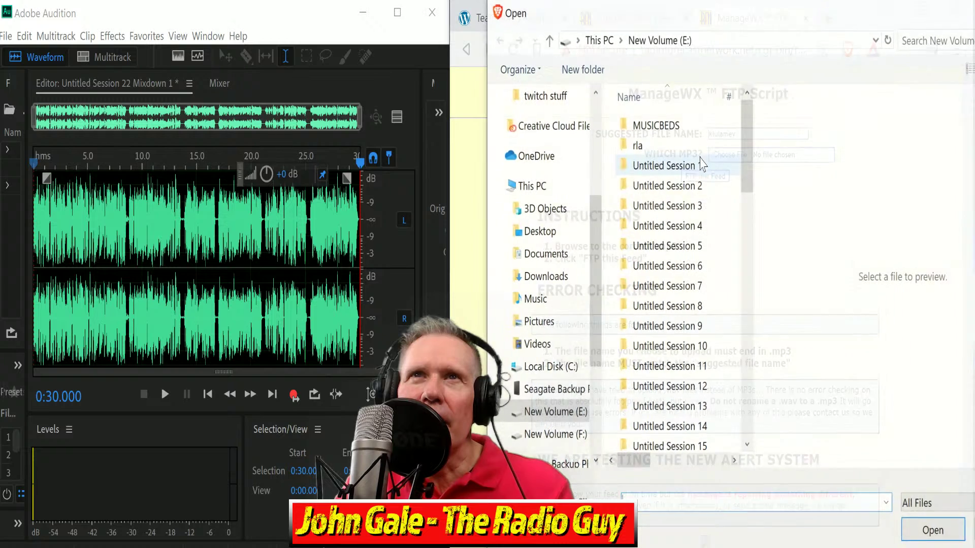
left_click_drag(740, 146, 751, 276)
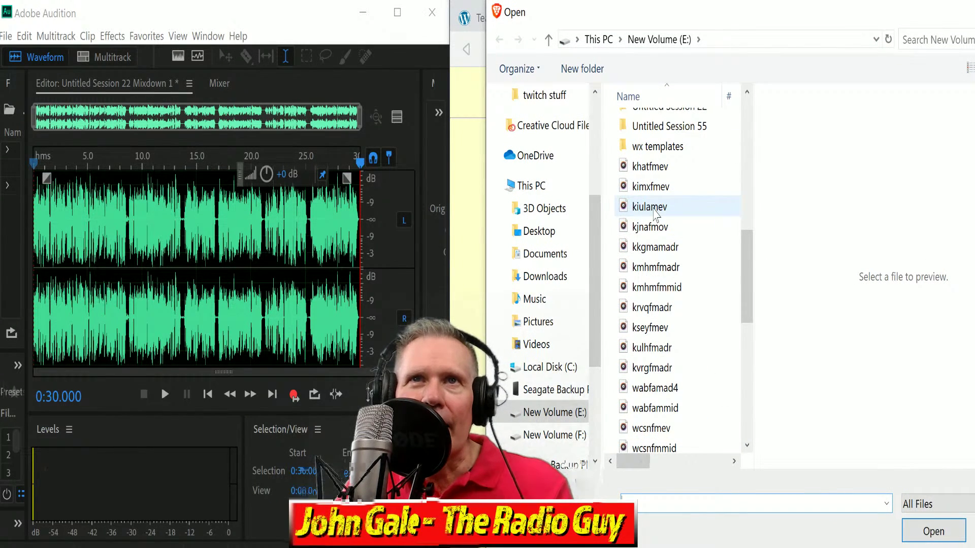
left_click(650, 207)
left_click(933, 532)
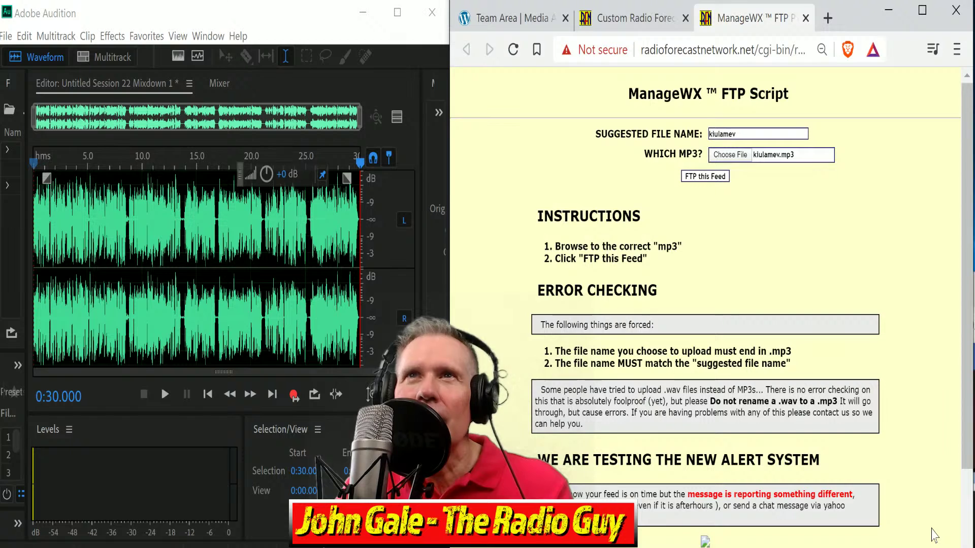
left_click(705, 179)
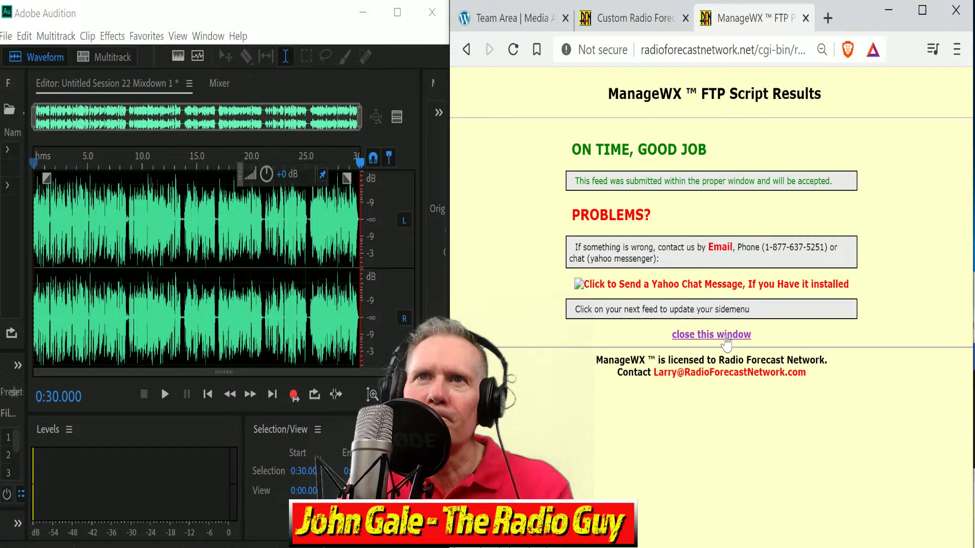
left_click(727, 336)
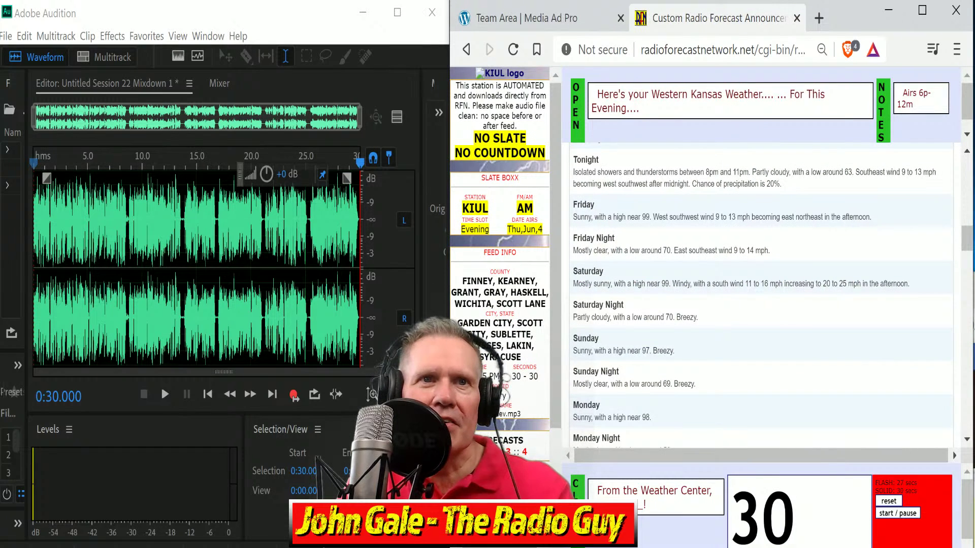
Switch back to Adobe Audition, close all open files and create a new multitrack session on drive E: from the DRY WX template
left_click(104, 20)
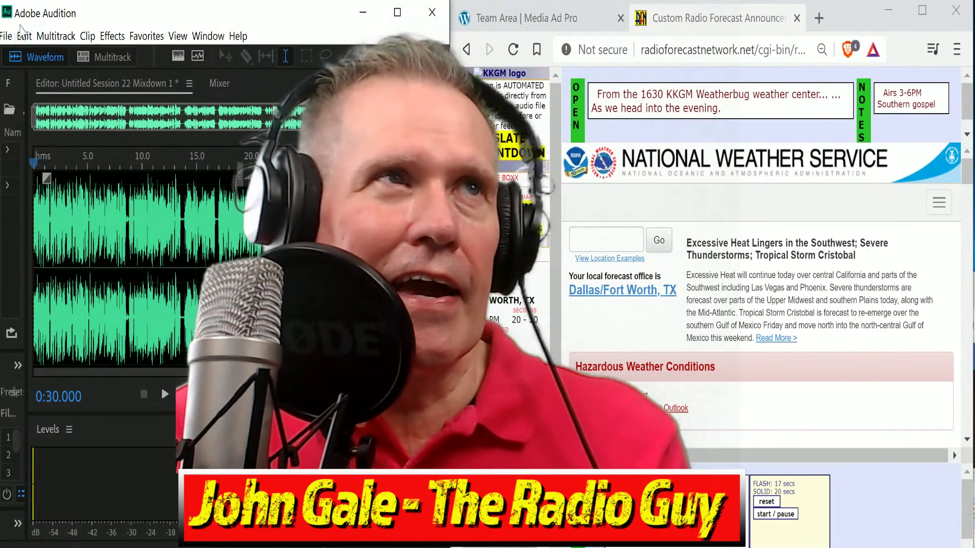
left_click(7, 35)
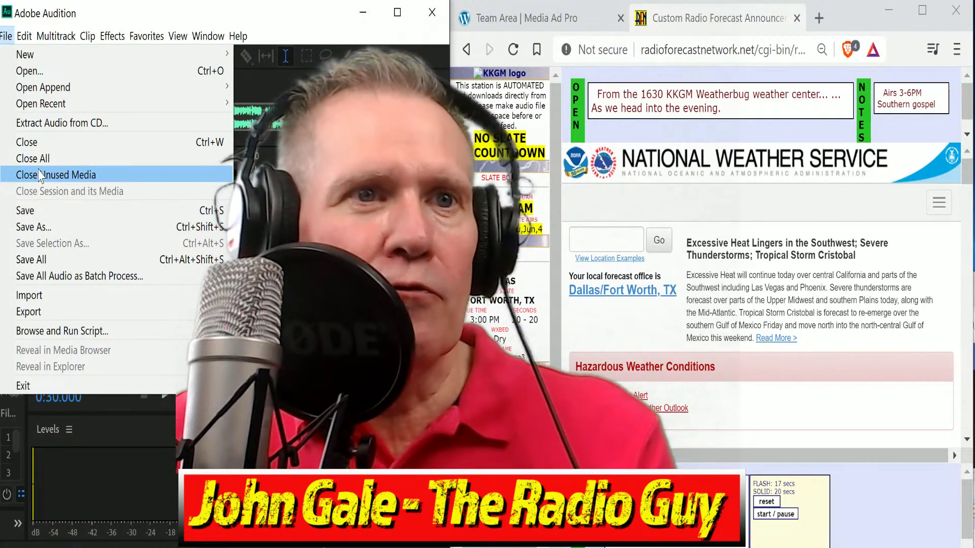
left_click(39, 175)
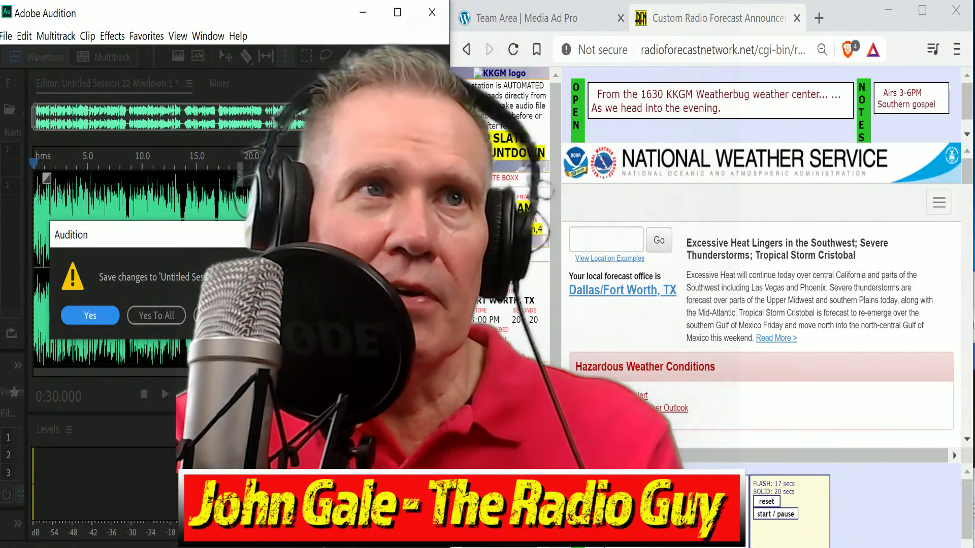
left_click(90, 316)
left_click(105, 57)
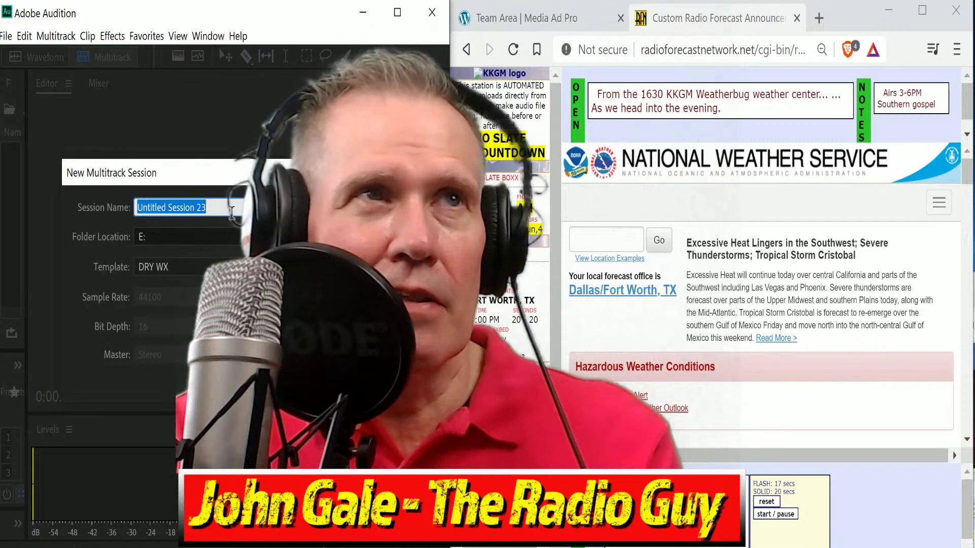
key("Return")
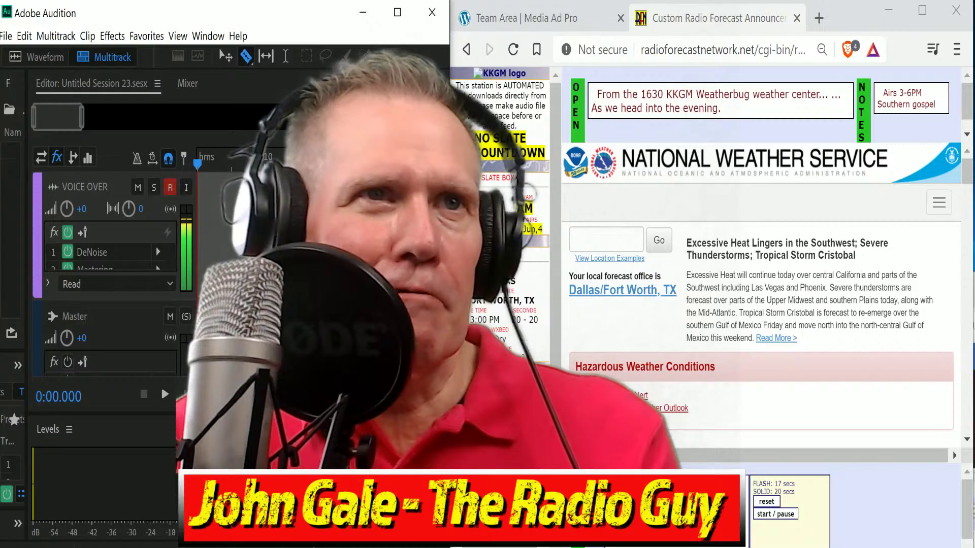
Record the KKGM afternoon forecast on the VOICE OVER track, reading the detailed forecast against the restarted 20-second timer, and stop after the closing words
key("shift+space")
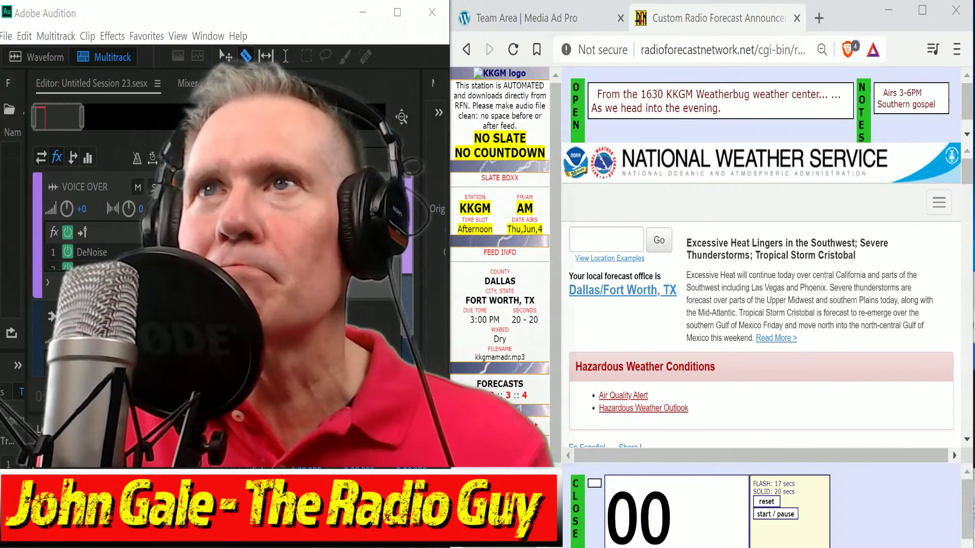
left_click_drag(967, 180, 966, 247)
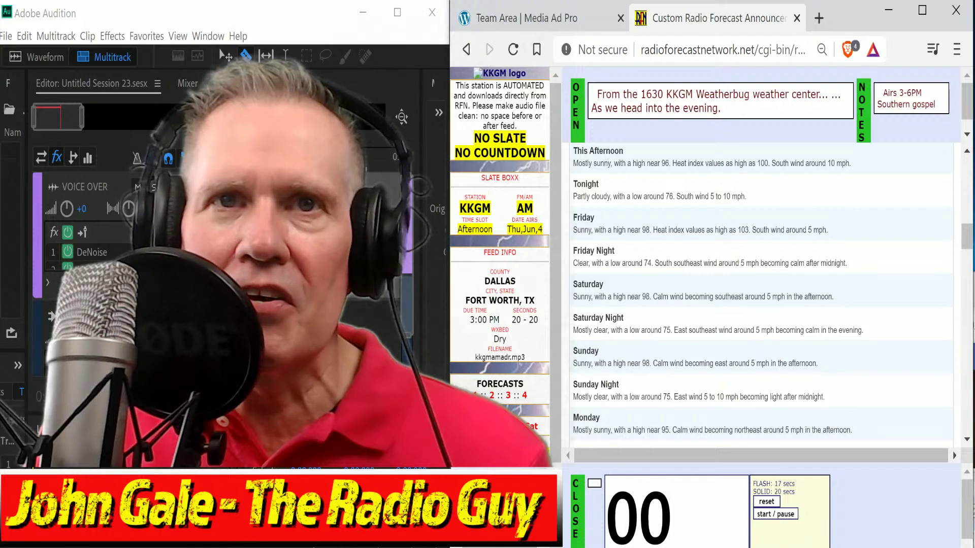
left_click(786, 514)
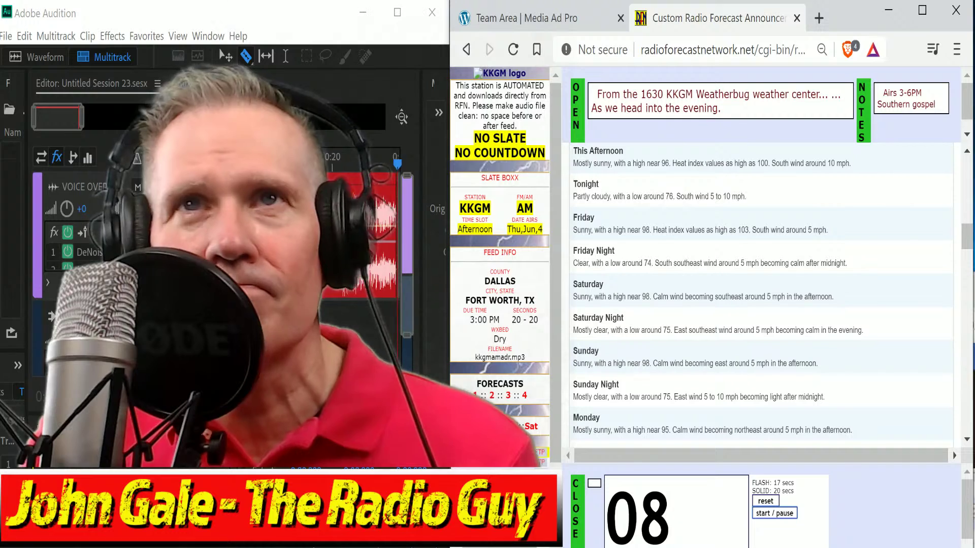
left_click(775, 502)
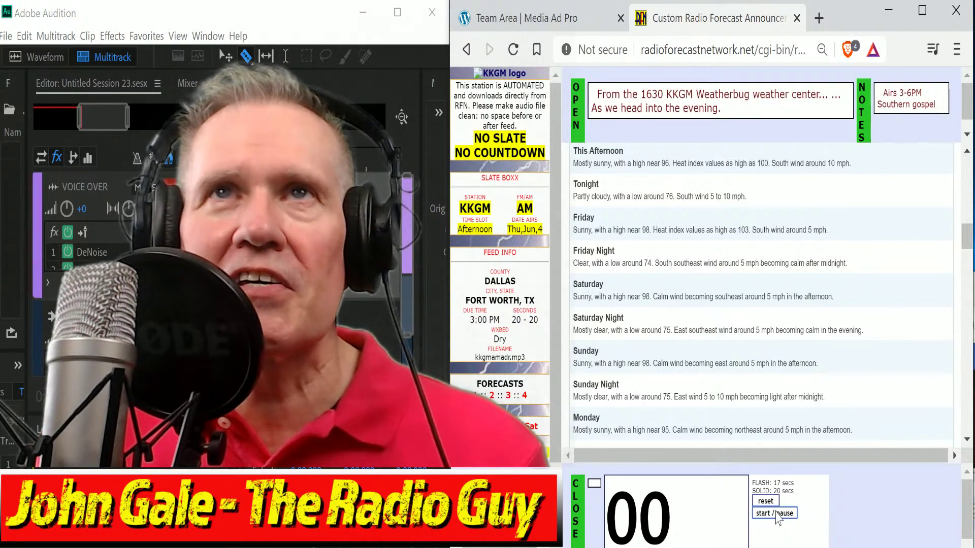
left_click(777, 514)
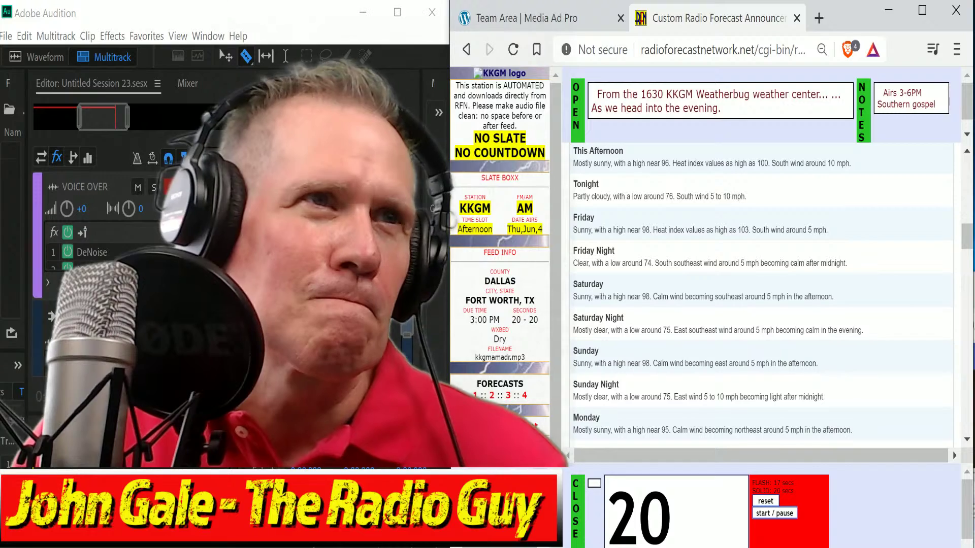
left_click(345, 206)
key("space")
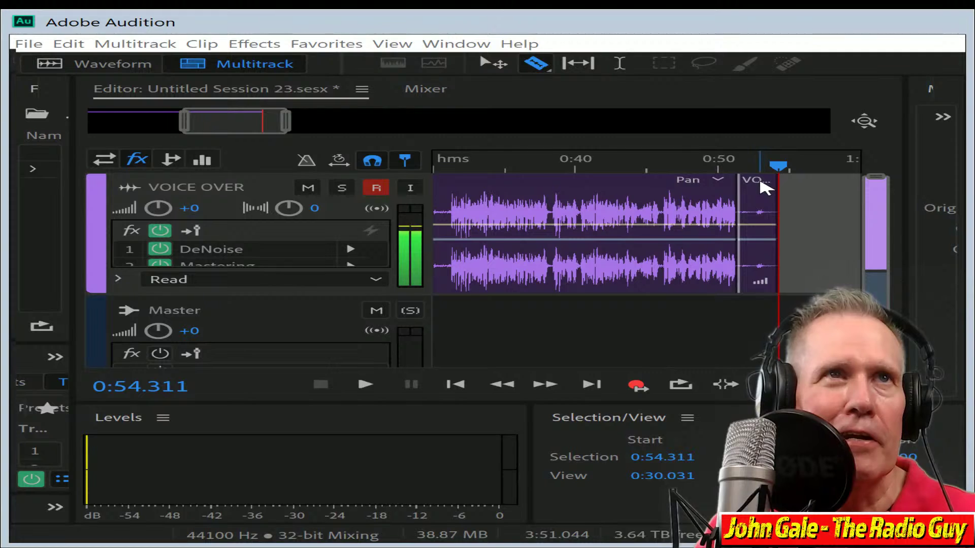
Split the voice-over clip at the start of the final take, delete the earlier part, and mix down the remaining take to a new file
left_click_drag(265, 109, 233, 109)
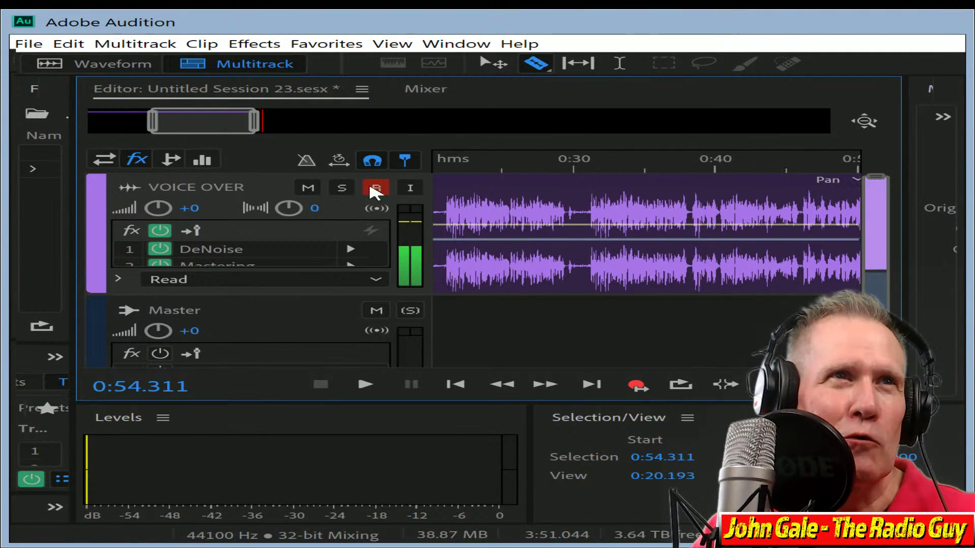
left_click(590, 195)
key("Delete")
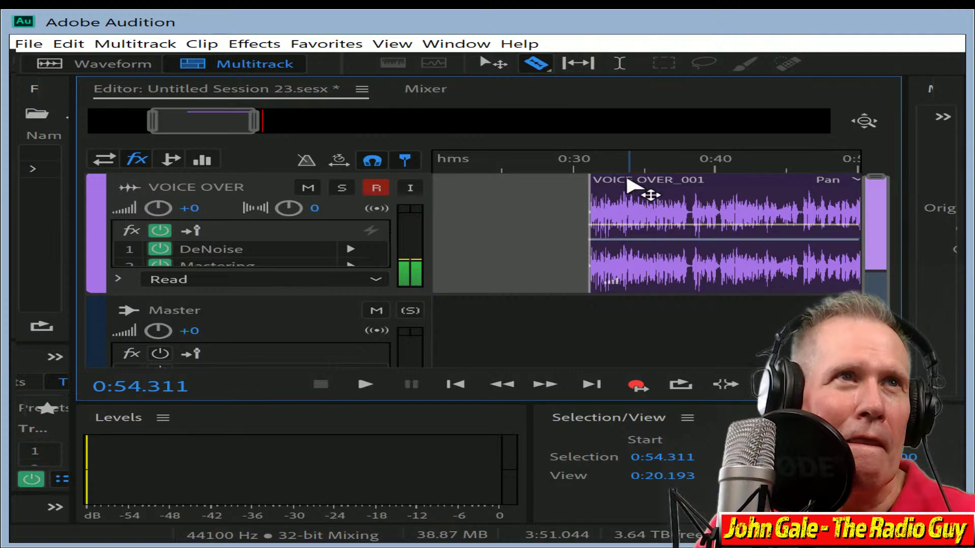
left_click_drag(630, 188, 228, 211)
key("ctrl+shift+alt+m")
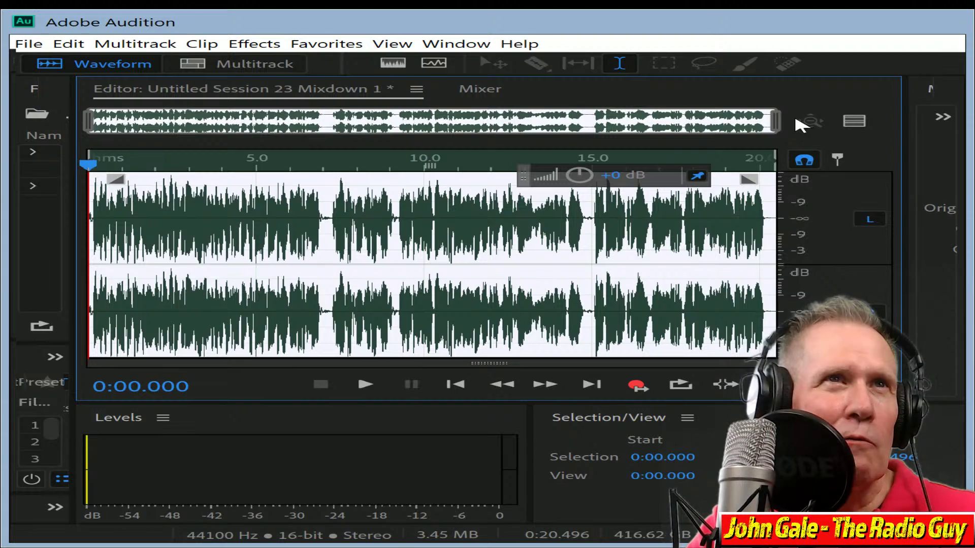
Delete the silence before the first word and everything after 0:20.000 in the mixdown, and play back the trimmed audio
left_click_drag(779, 126, 122, 161)
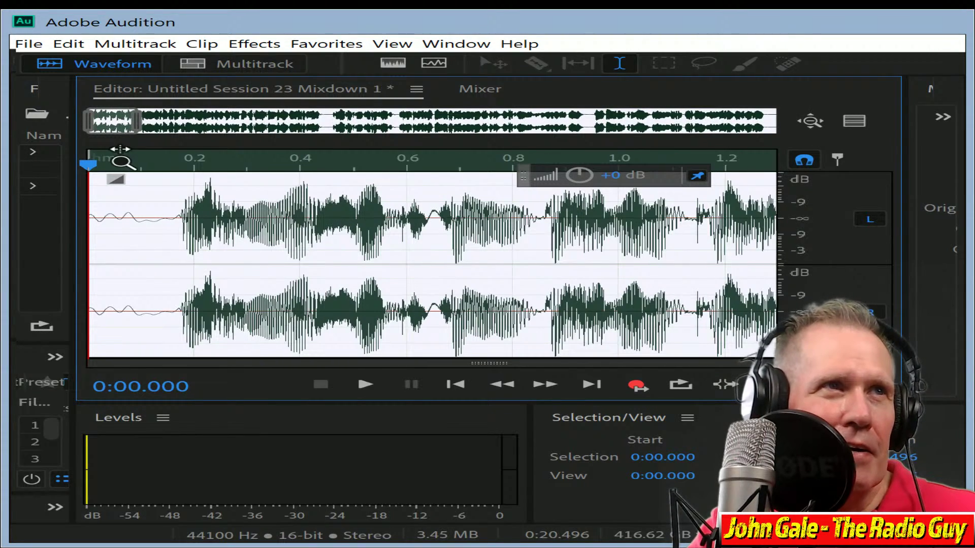
left_click_drag(176, 212, 17, 187)
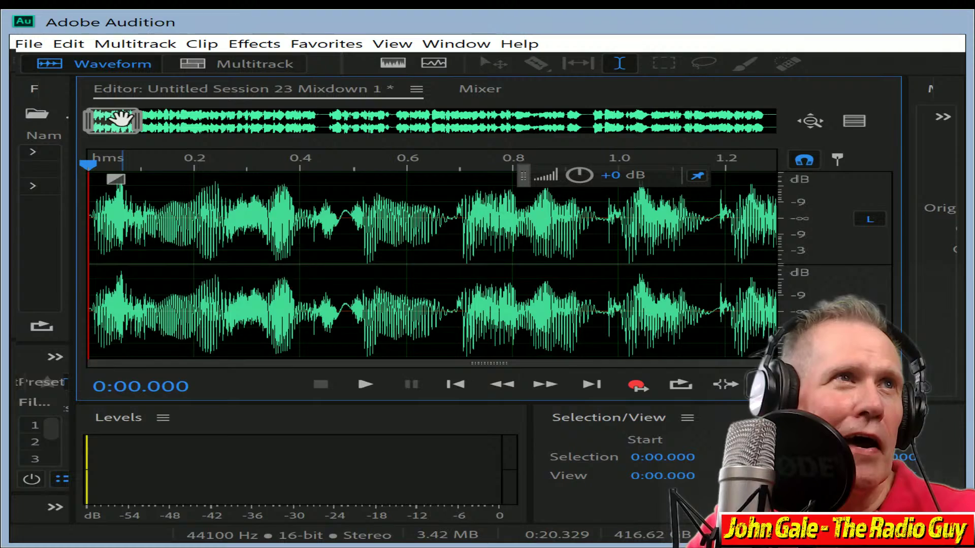
left_click_drag(131, 120, 755, 121)
left_click_drag(602, 220, 777, 219)
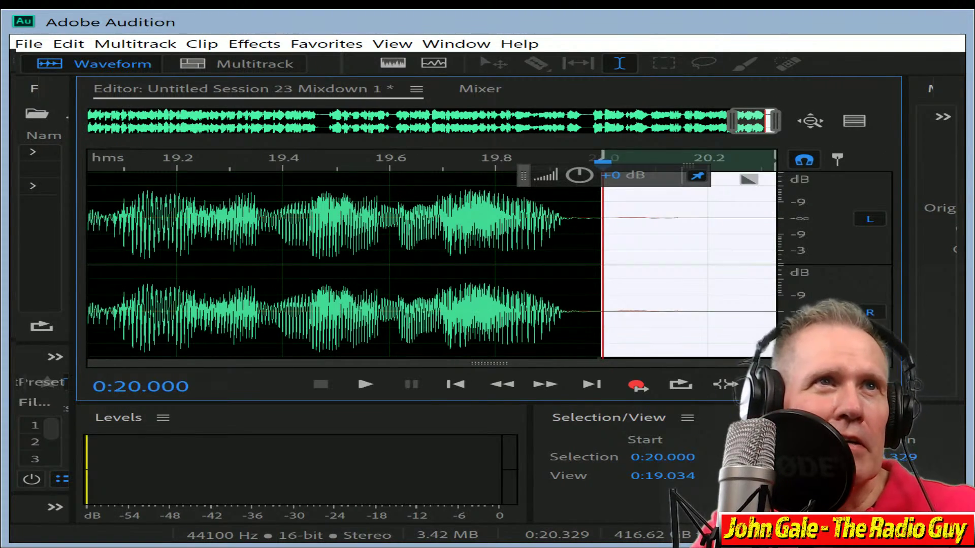
key("Delete")
scroll(468, 270, "down", 5)
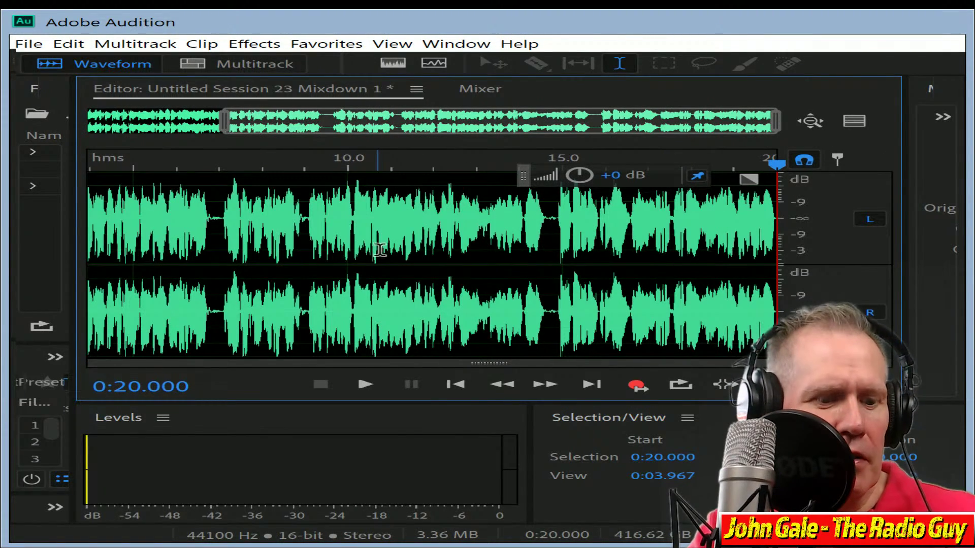
key("space")
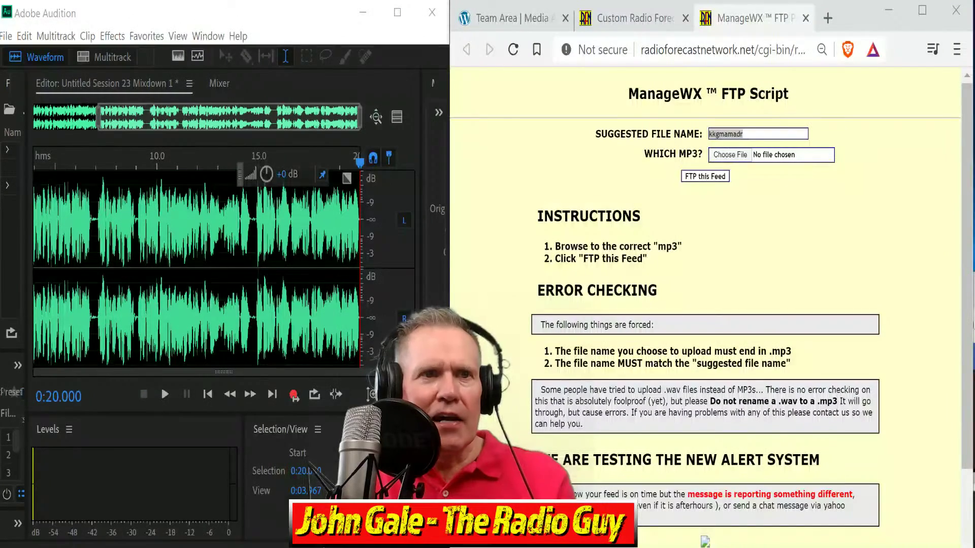
Export the mixdown to drive E: as kkgmamadr.mp3 in MP3 Audio format at 128 Kbps CBR
left_click(264, 11)
key("ctrl+shift+e")
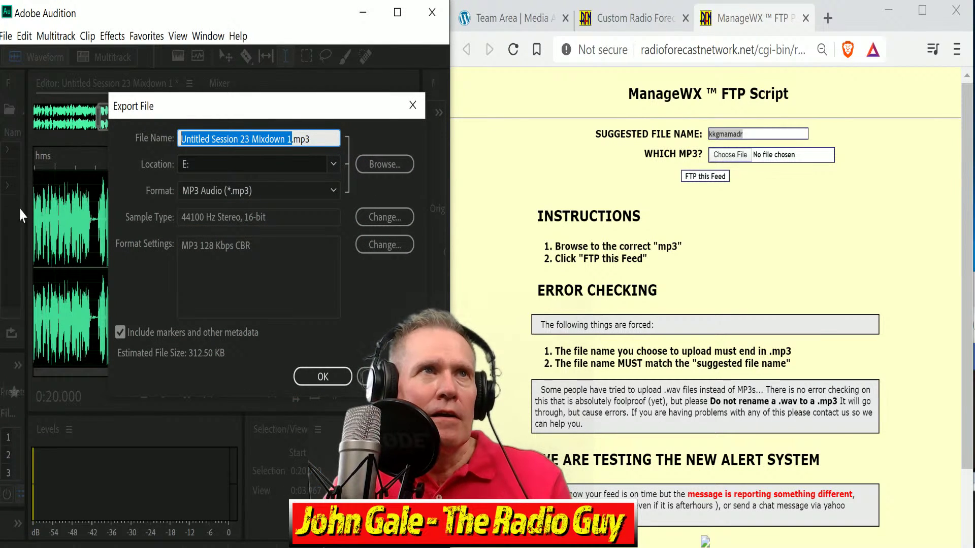
type("kkgmamadr")
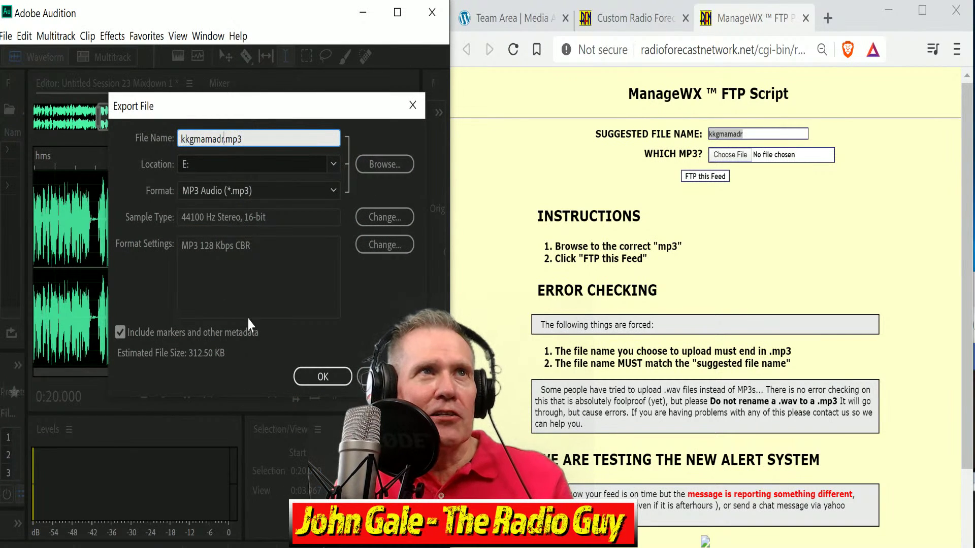
left_click(323, 377)
left_click(328, 279)
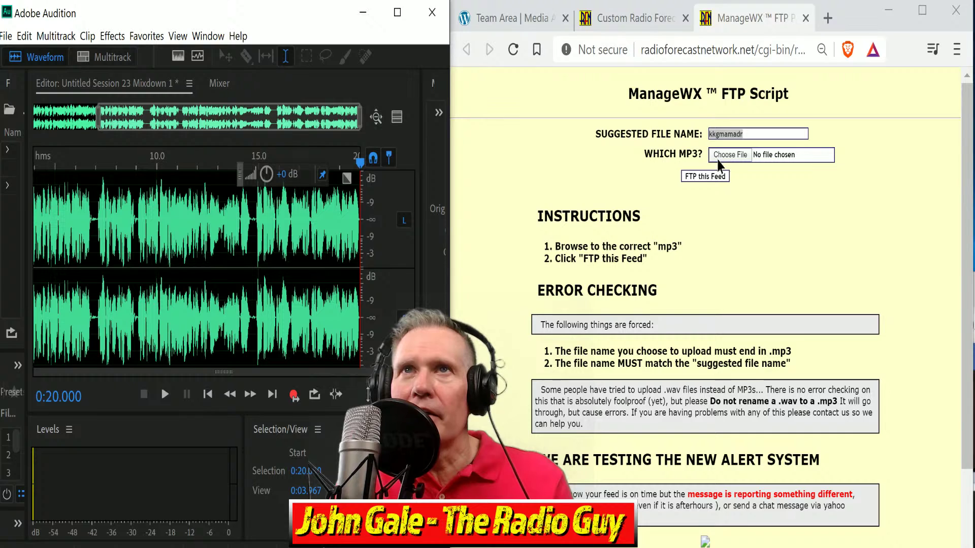
Switch to the Brave browser, upload kkgmamadr.mp3 from drive E: through the ManageWX FTP form and close the results page
left_click(719, 161)
left_click_drag(748, 142, 761, 228)
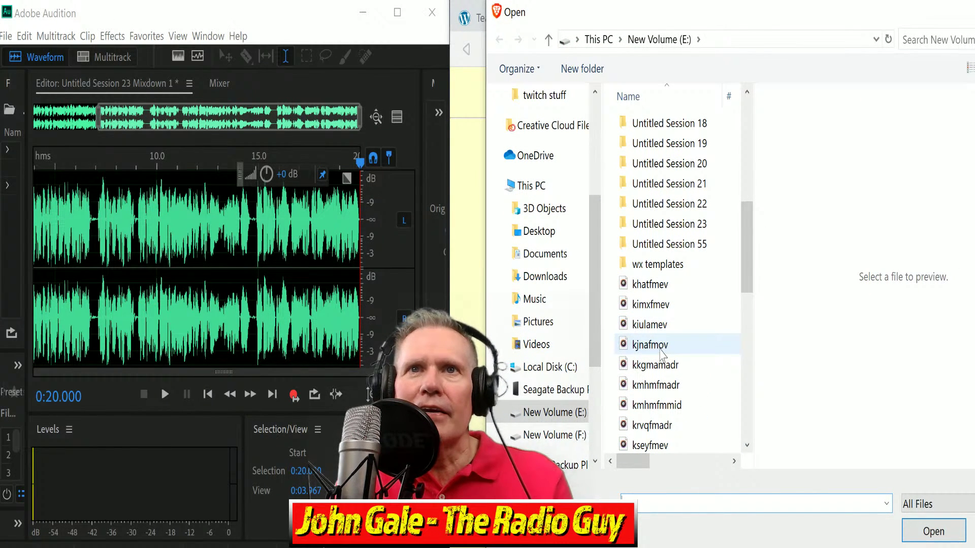
left_click(660, 364)
left_click(940, 535)
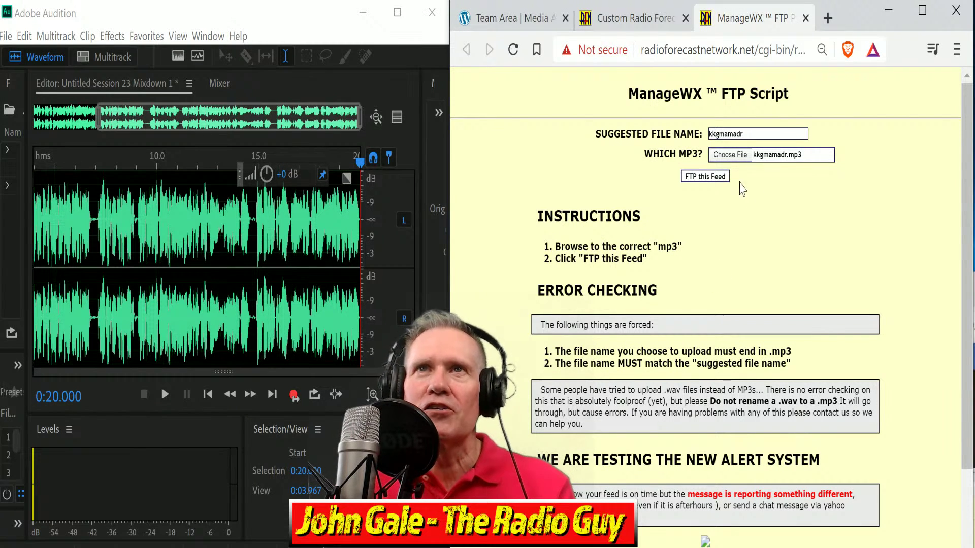
left_click(711, 178)
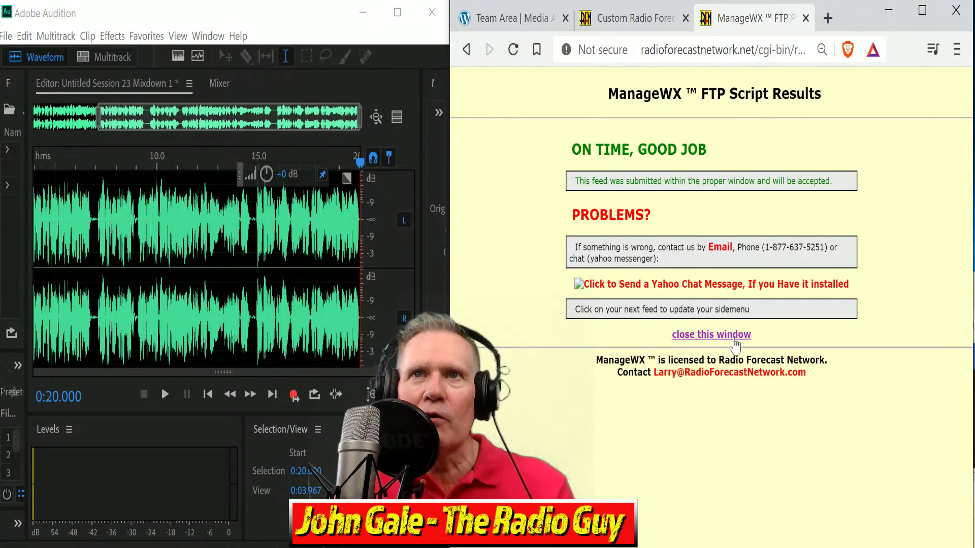
left_click(726, 335)
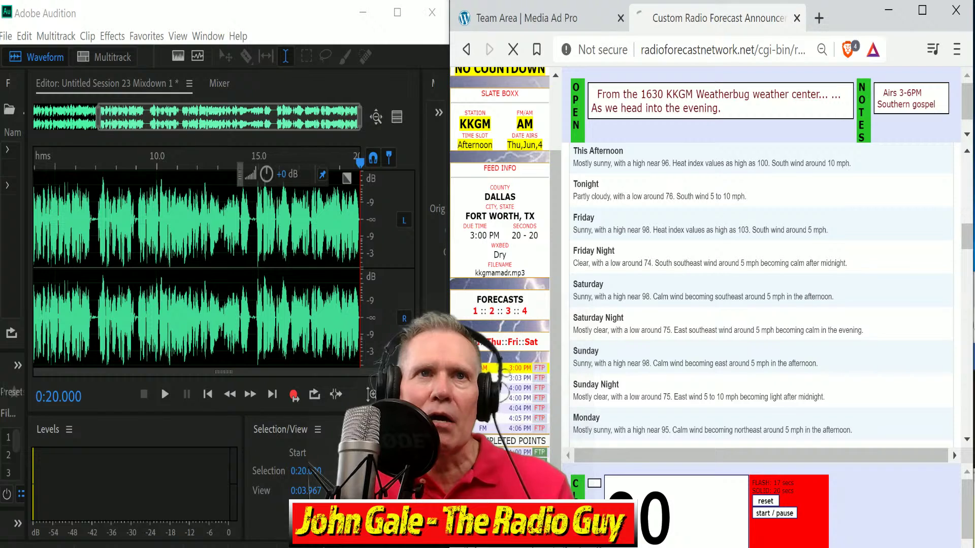
Switch back to Adobe Audition and close all open files without saving any changes
left_click(6, 36)
left_click(30, 156)
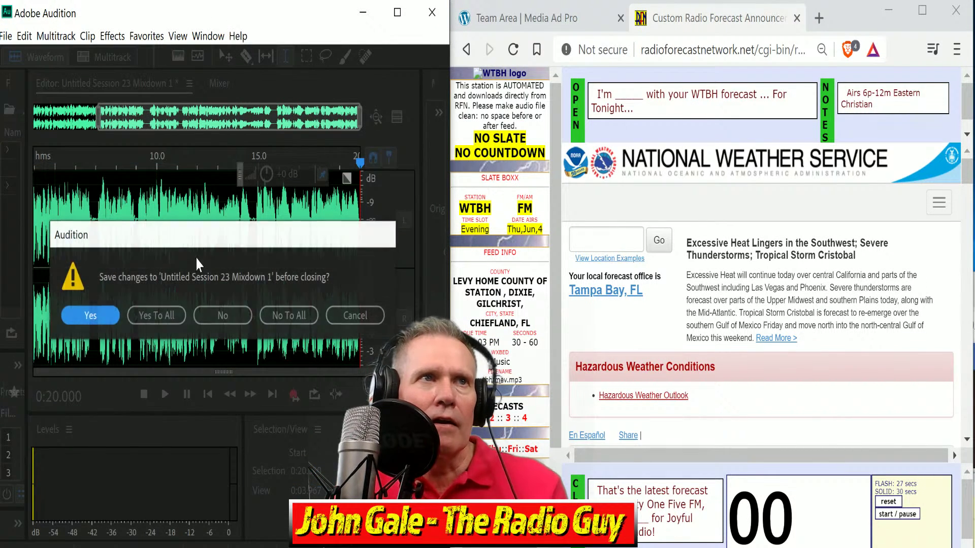
left_click(276, 318)
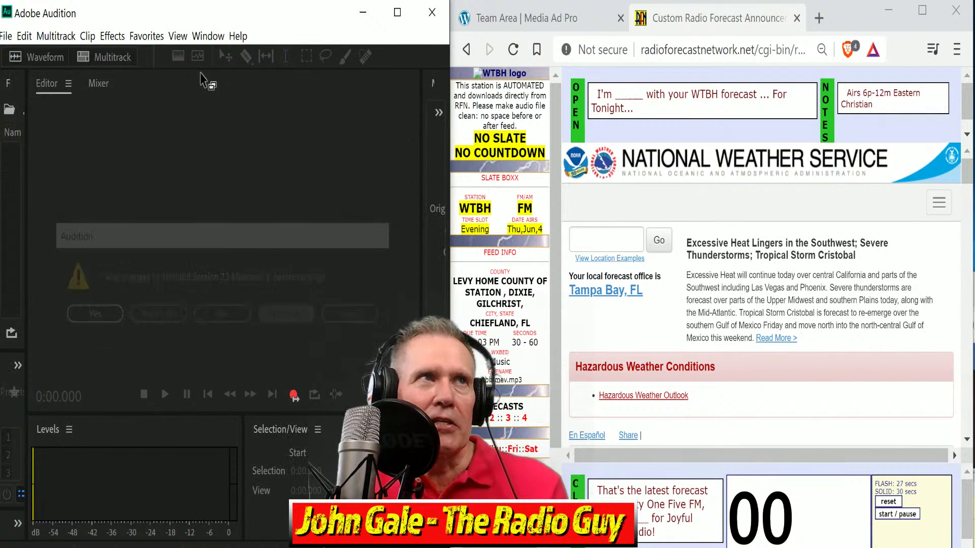
Create a new multitrack session on drive E: from the WTBH WX template
left_click(123, 63)
left_click(299, 267)
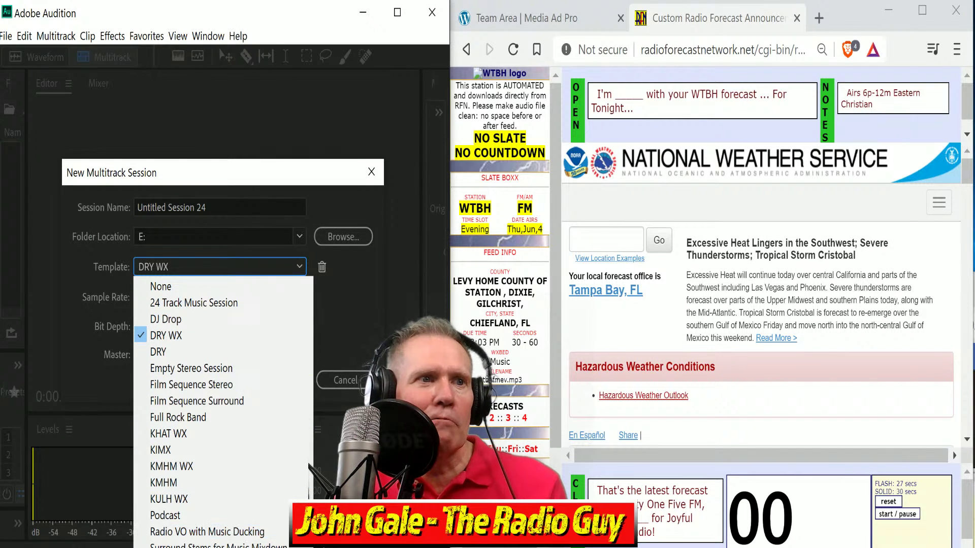
left_click(203, 547)
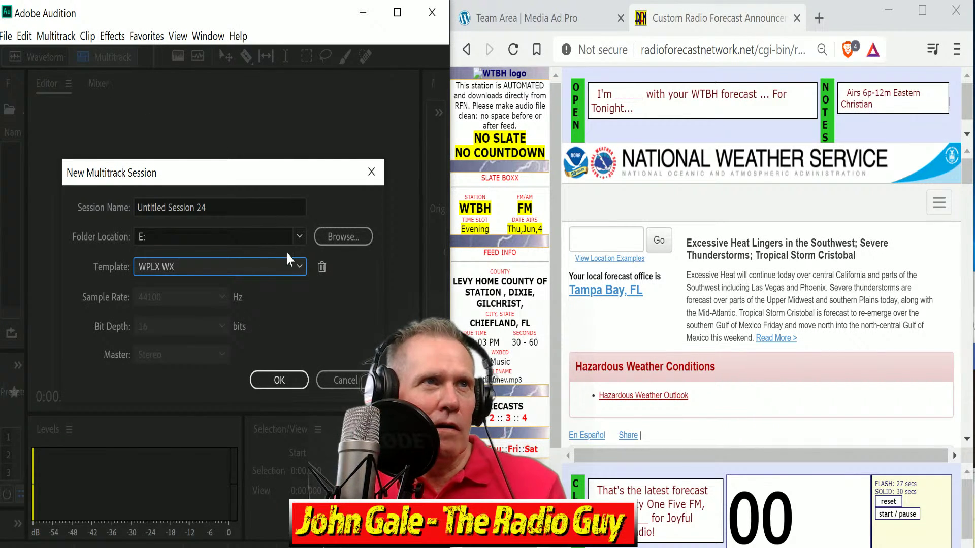
left_click(300, 266)
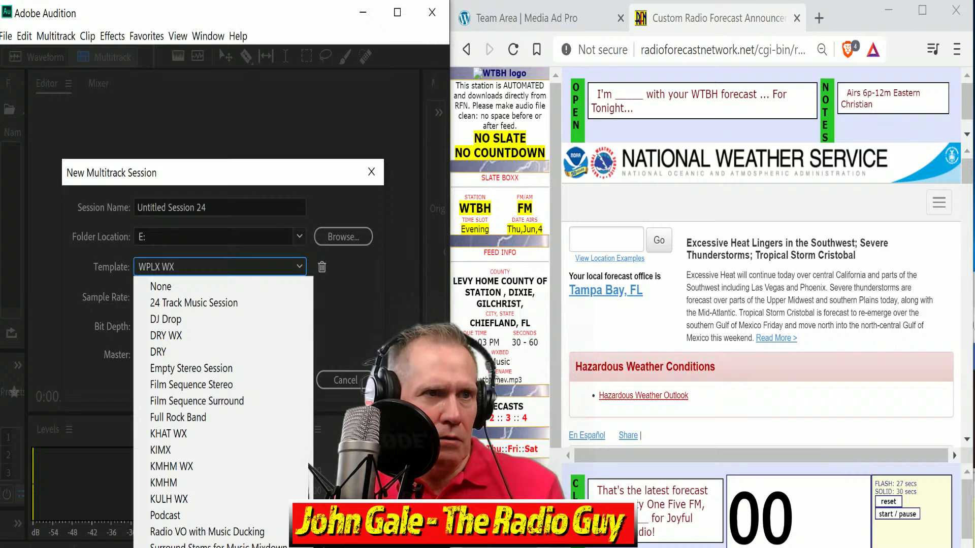
key("Escape")
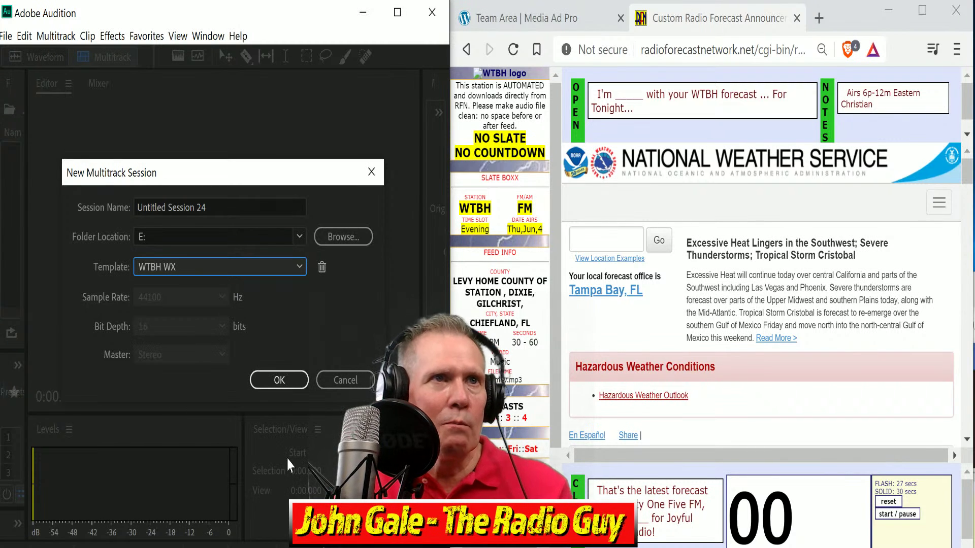
left_click(277, 380)
Record the WTBH evening forecast on the VOICE OVER track, reading the detailed forecast against the 30-second timer, and stop the recording
left_click(295, 395)
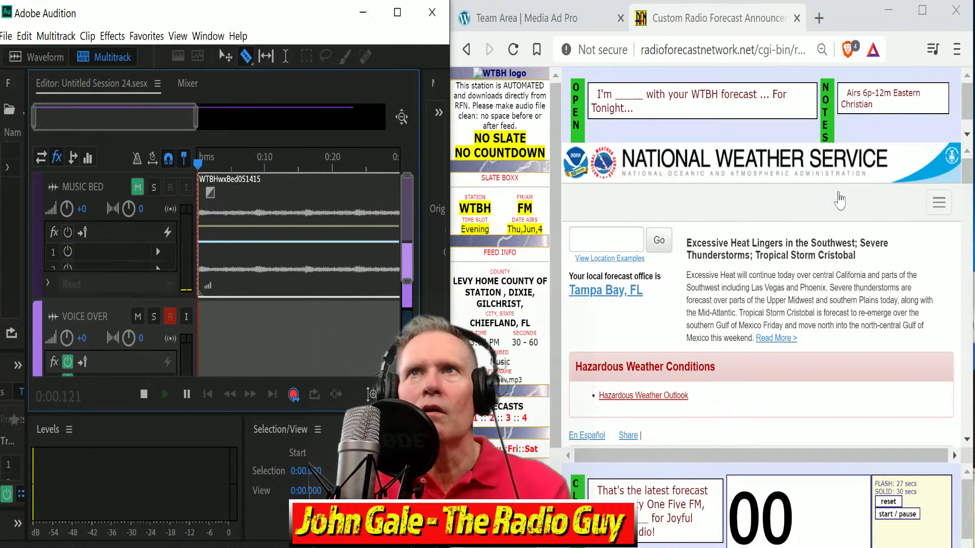
left_click_drag(967, 172, 973, 234)
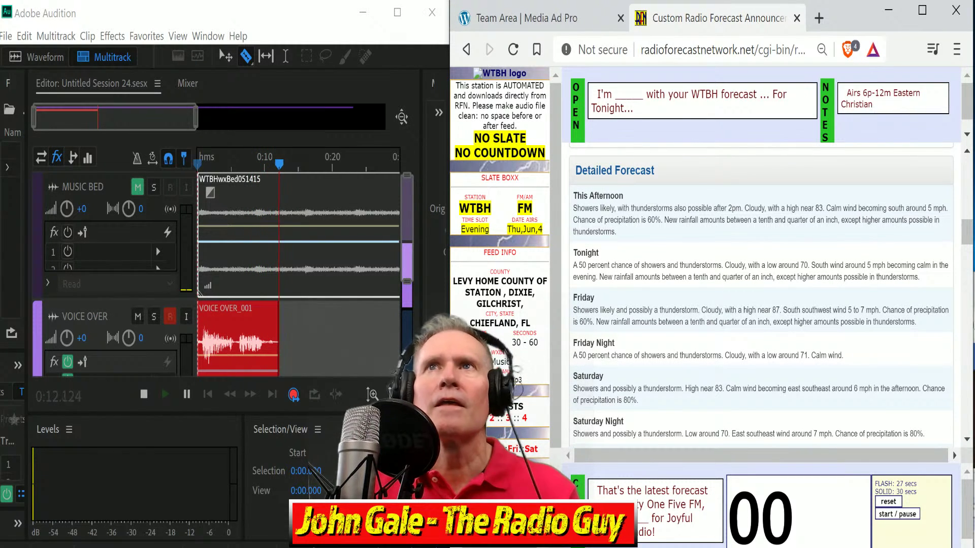
left_click(893, 515)
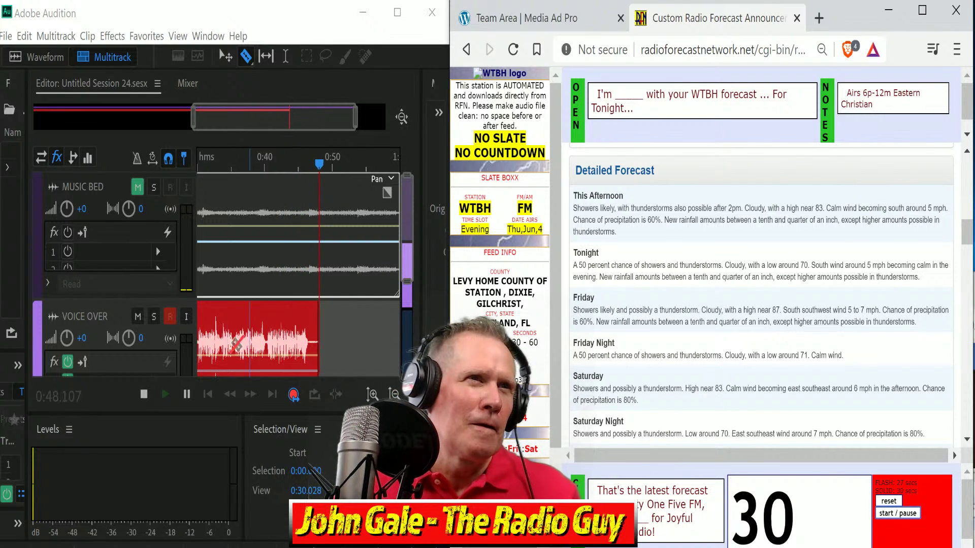
left_click(144, 394)
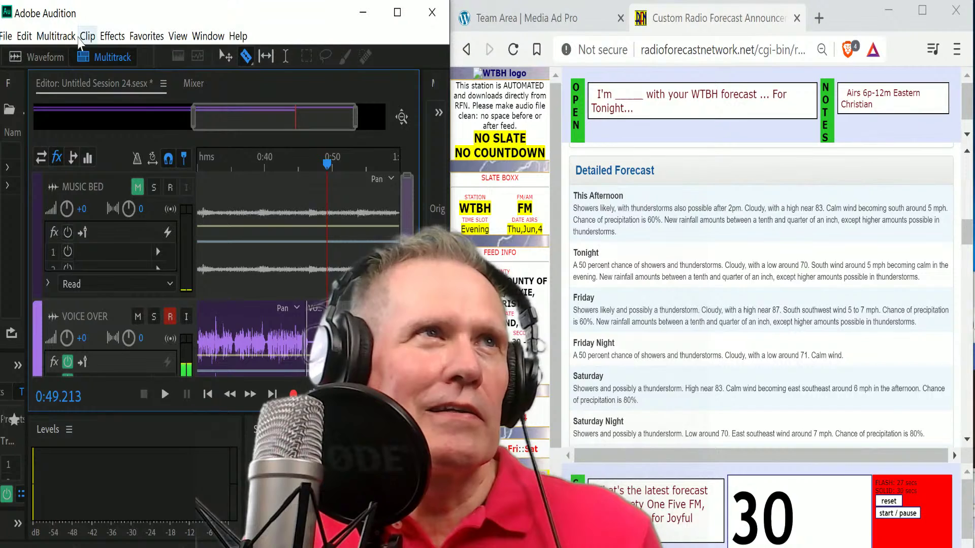
Trim off the tail of the WTBH voice-over clip after the last word and place the playhead at 0:14.853
left_click(24, 36)
left_click(312, 335)
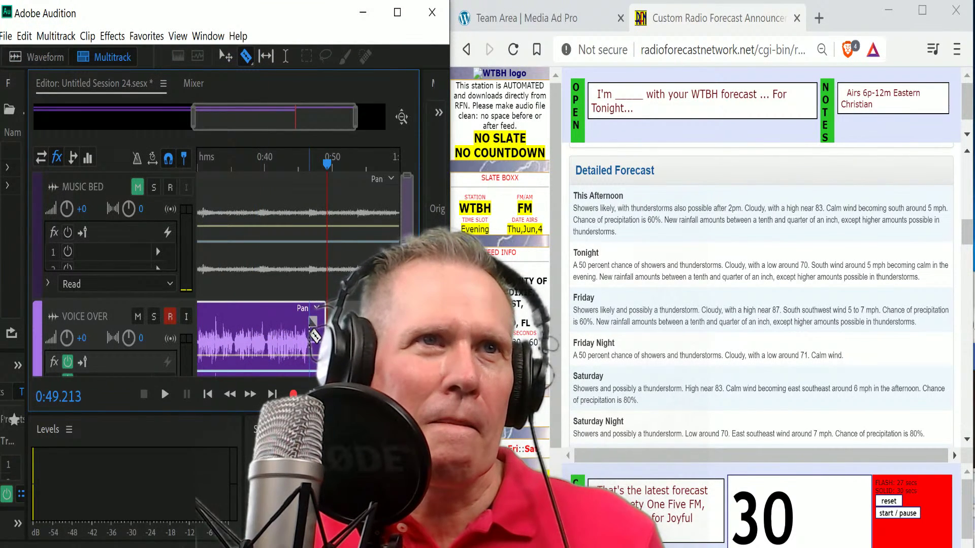
left_click_drag(315, 335, 307, 335)
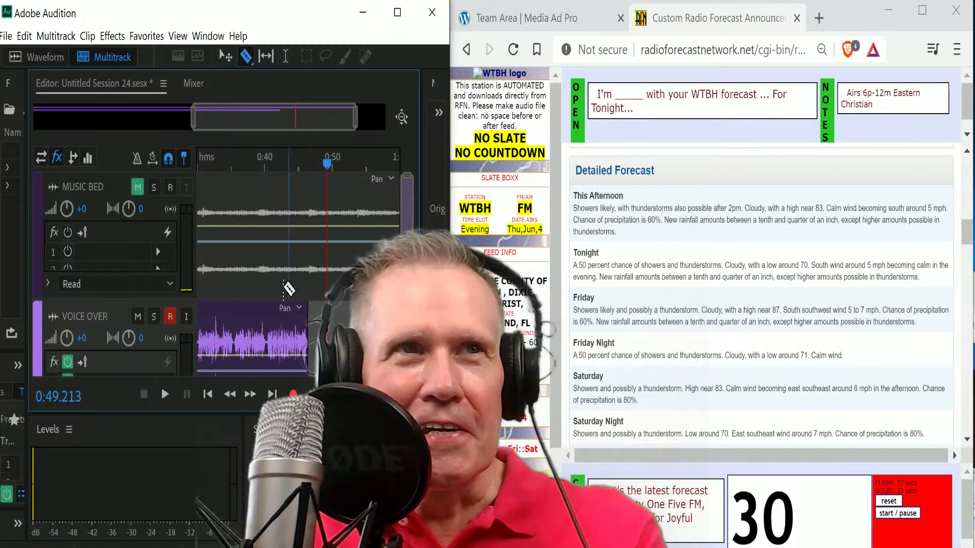
scroll(292, 330, "left", 5)
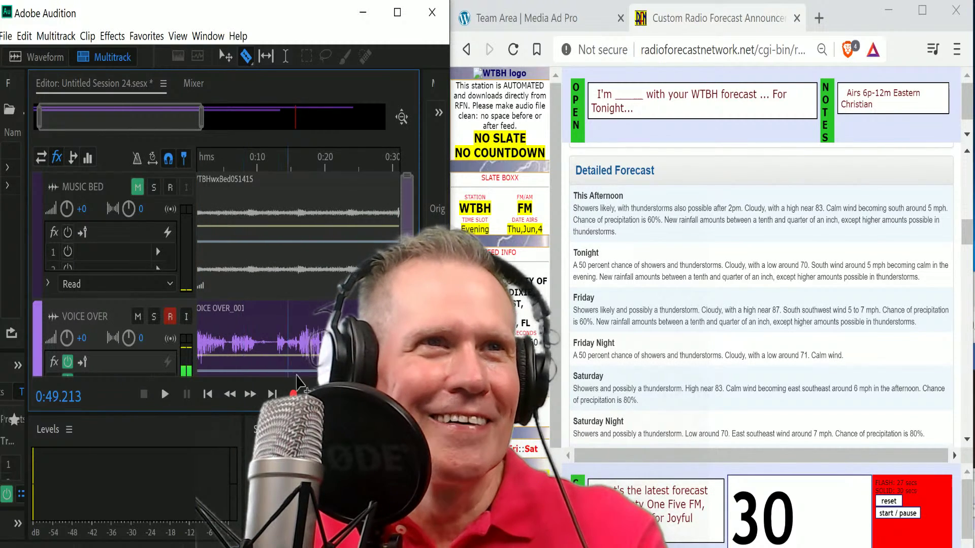
left_click(290, 168)
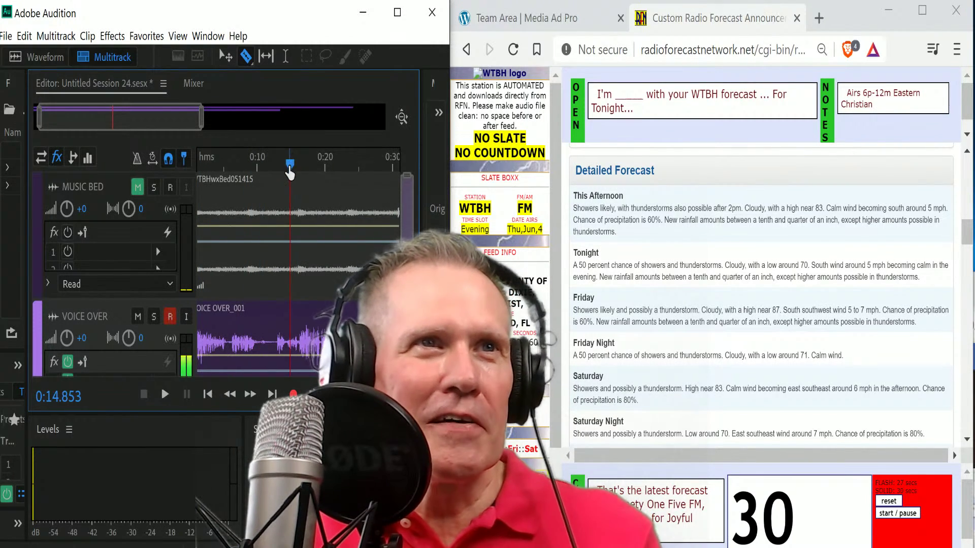
Split the VOICE OVER clip at 0:16.290, delete the part before the cut and move the remaining take to the session start
key("space")
left_click(157, 394)
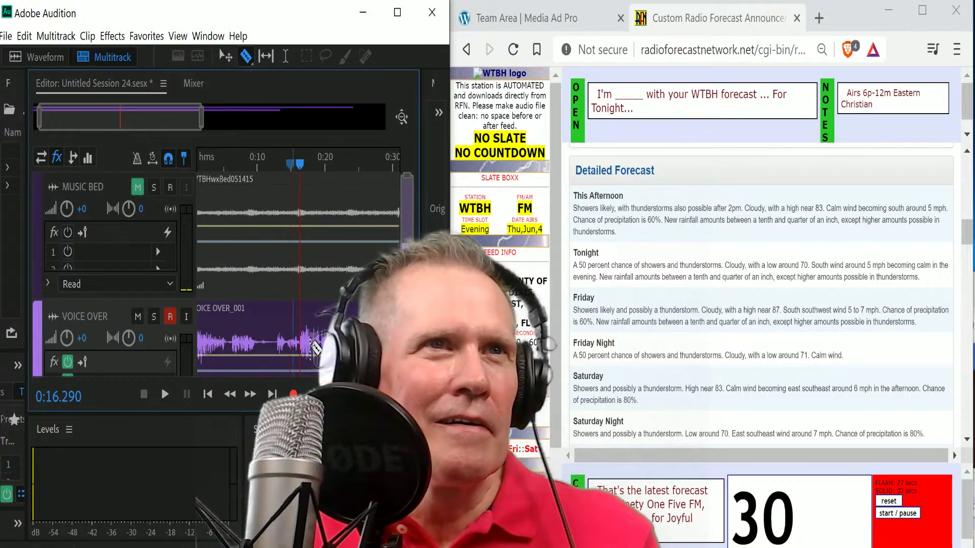
left_click_drag(196, 122, 165, 123)
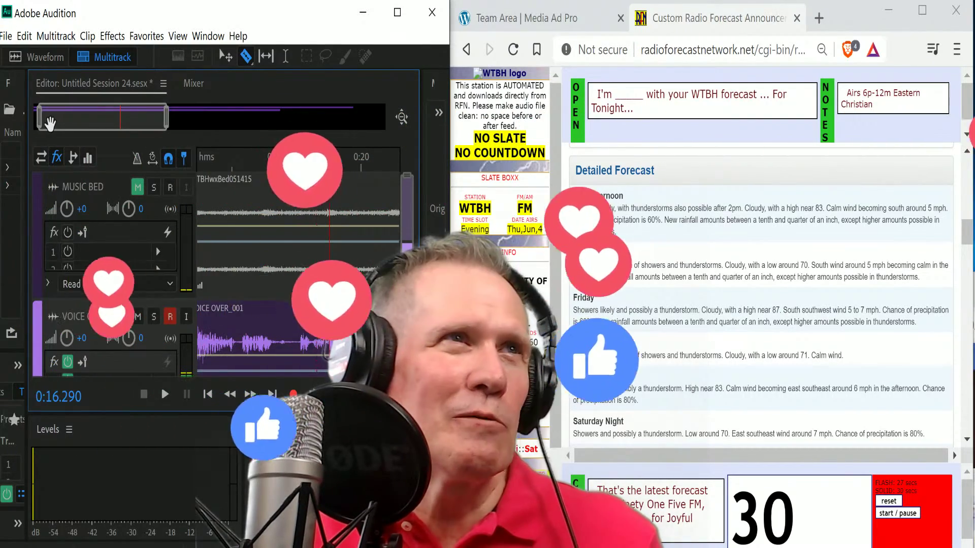
left_click_drag(49, 124, 107, 124)
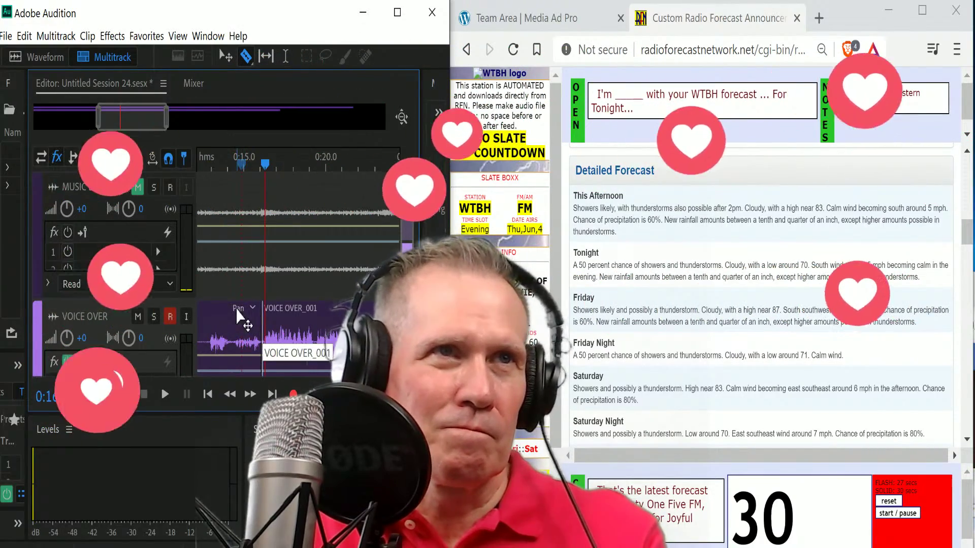
left_click(236, 310)
key("Delete")
left_click_drag(300, 320, 17, 355)
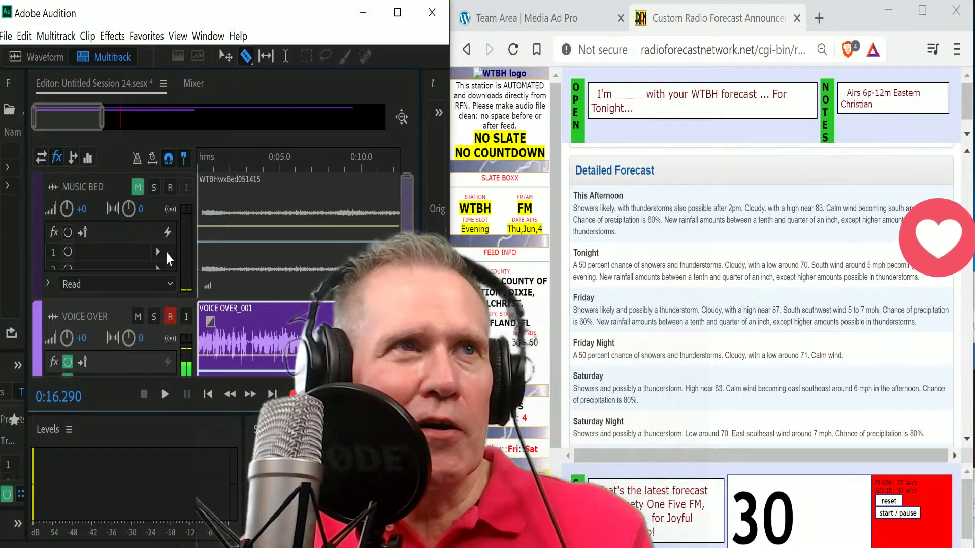
Unmute the MUSIC BED track and mix the whole session down to a new stereo file
left_click(138, 187)
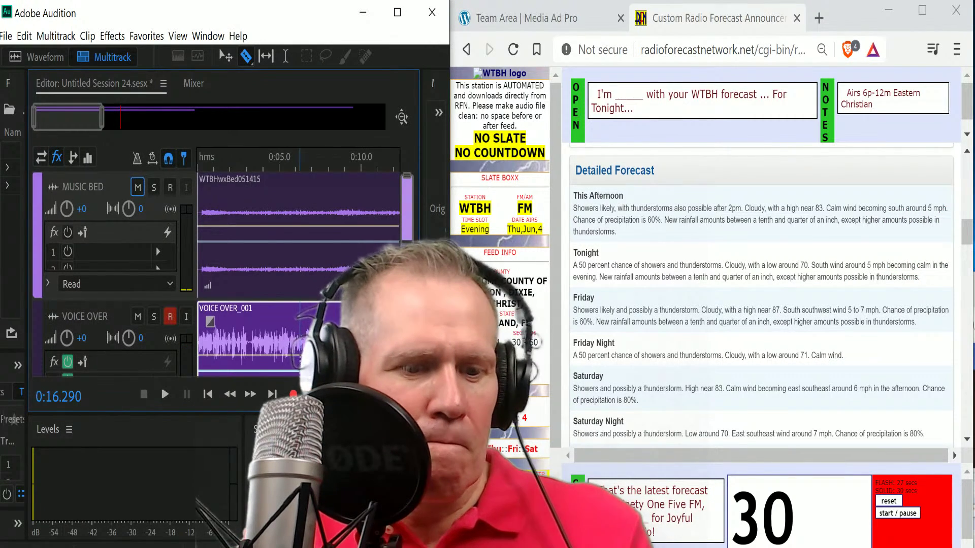
key("ctrl+shift+m")
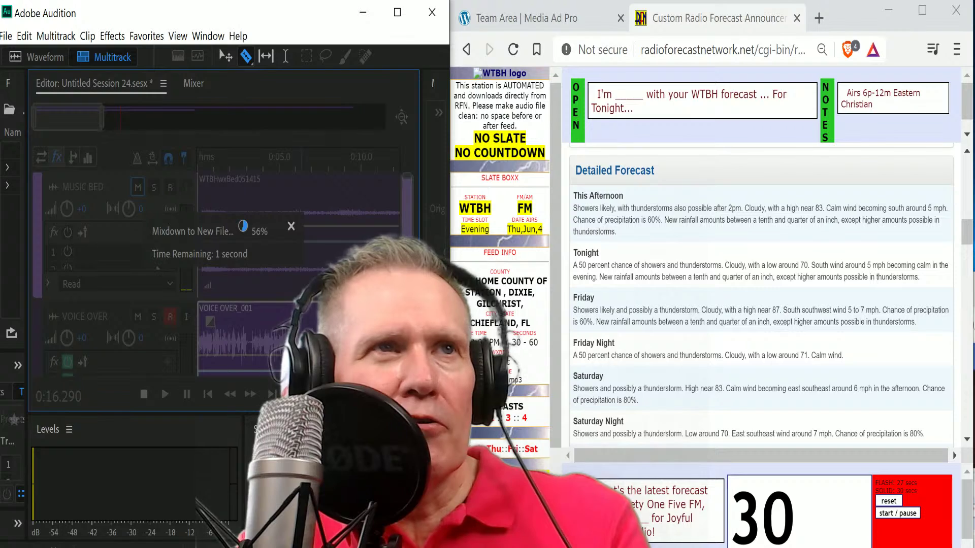
key("shift+r")
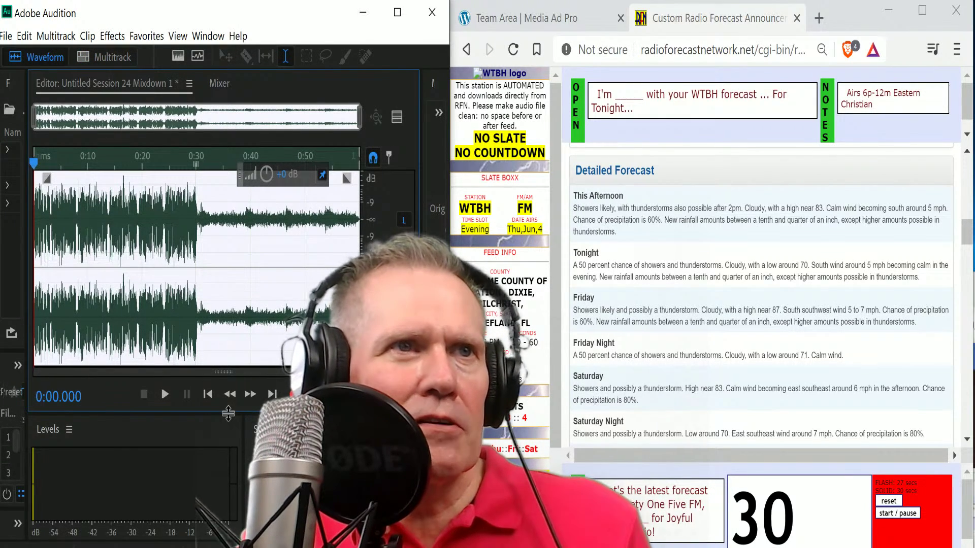
left_click_drag(231, 419, 237, 468)
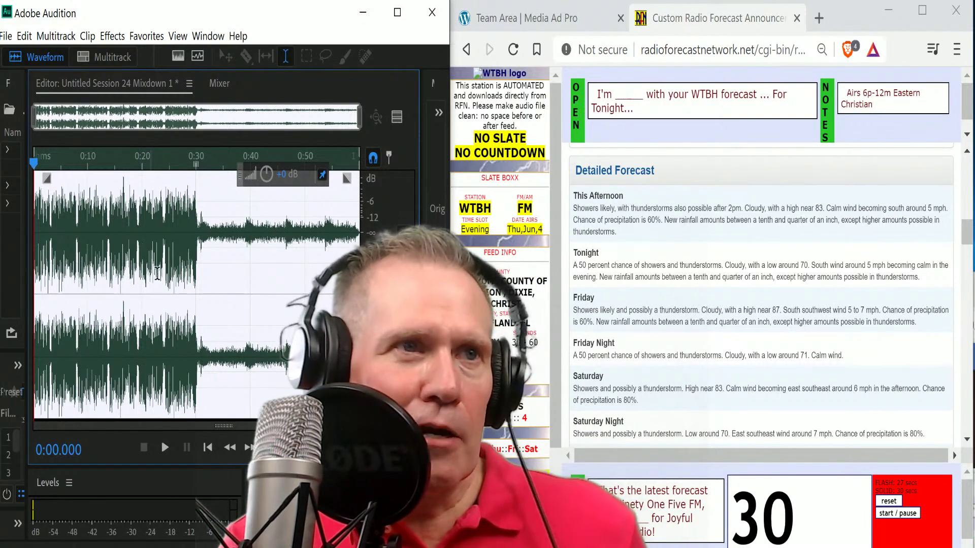
Play back the mixdown while opening the station's FTP upload form and copying the suggested file name wtbhfmev
key("space")
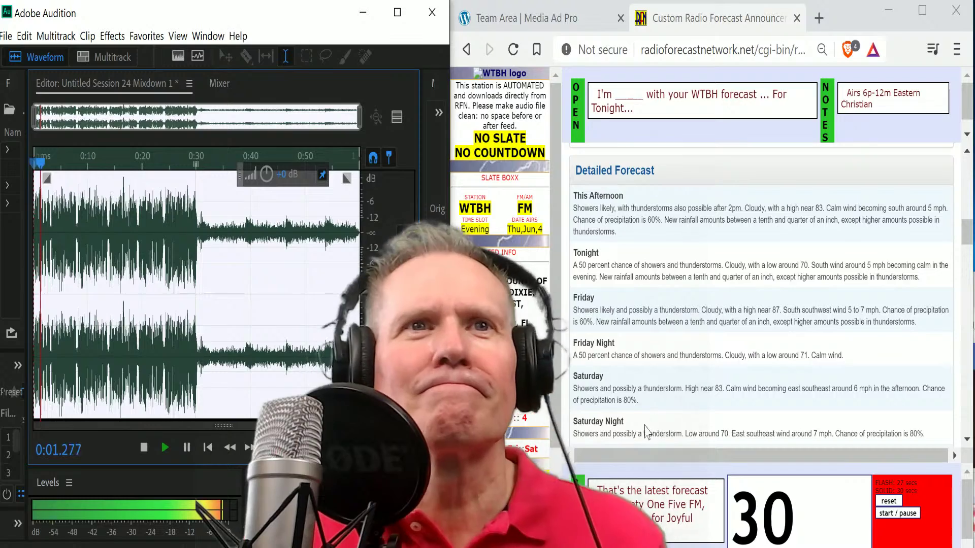
left_click(501, 355)
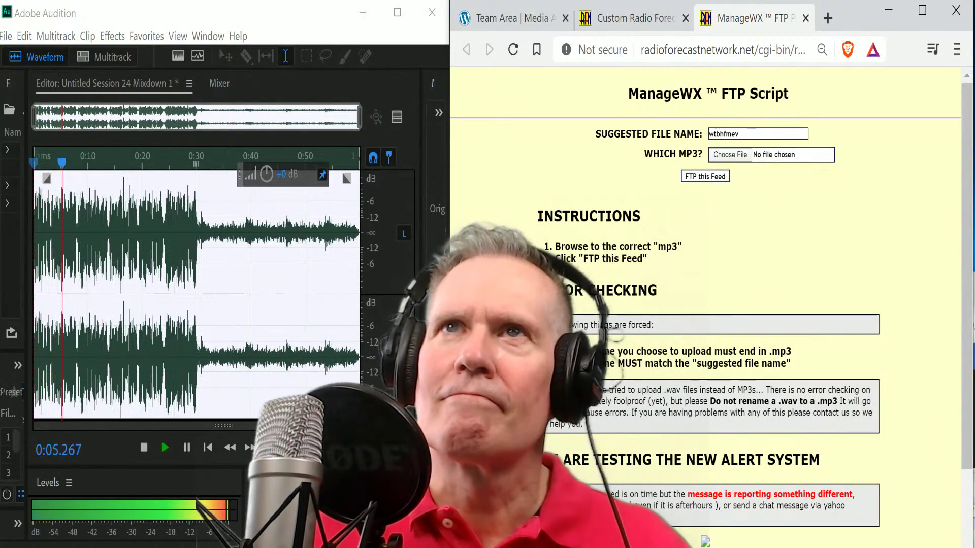
left_click_drag(741, 133, 709, 134)
key("ctrl+c")
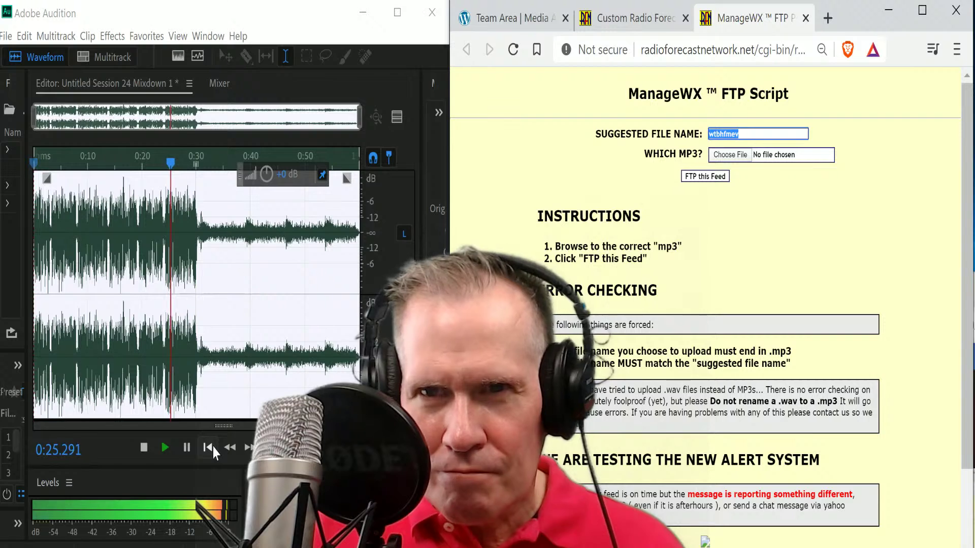
left_click(144, 448)
Delete the leftover music from 0:30.790 to the end of the mixdown
scroll(189, 357, "up", 3)
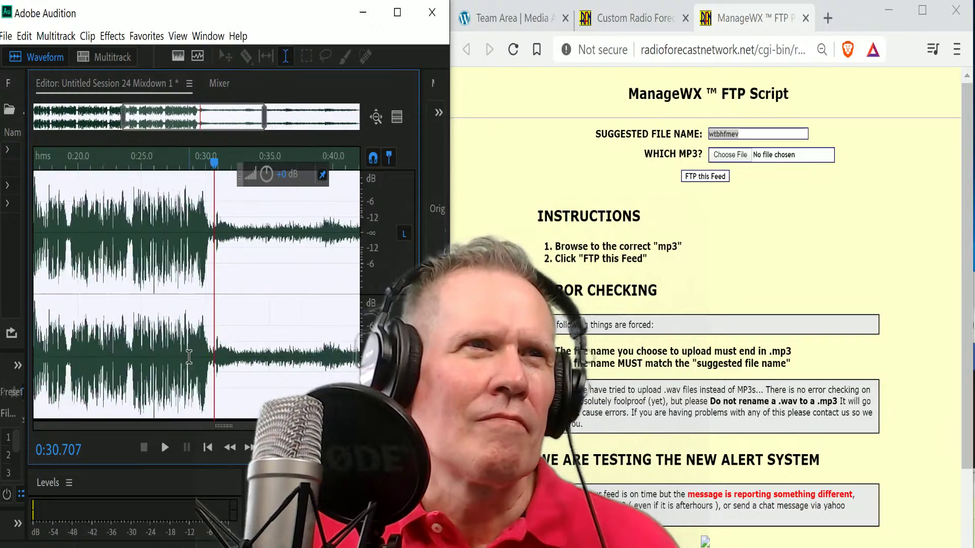
scroll(189, 357, "up", 2)
left_click(339, 330)
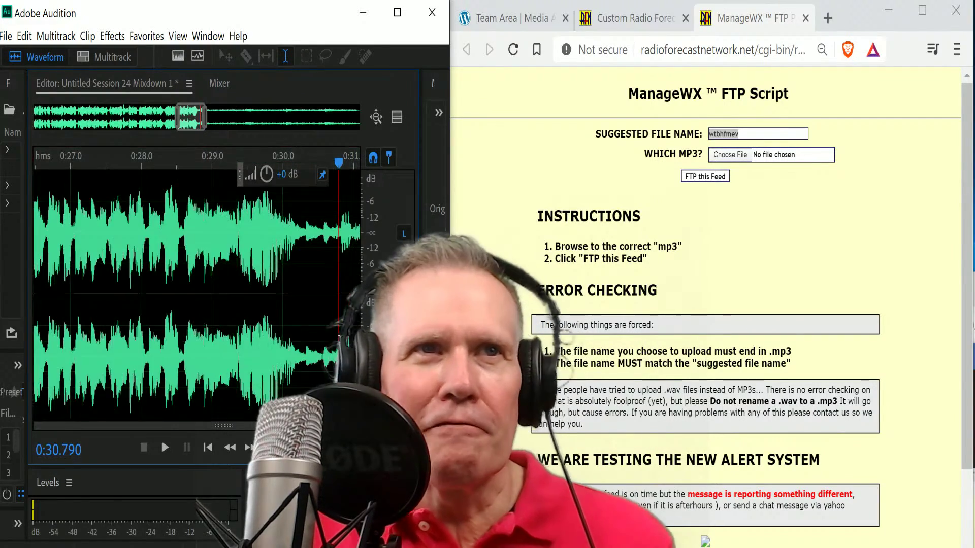
left_click_drag(339, 339, 801, 355)
key("Delete")
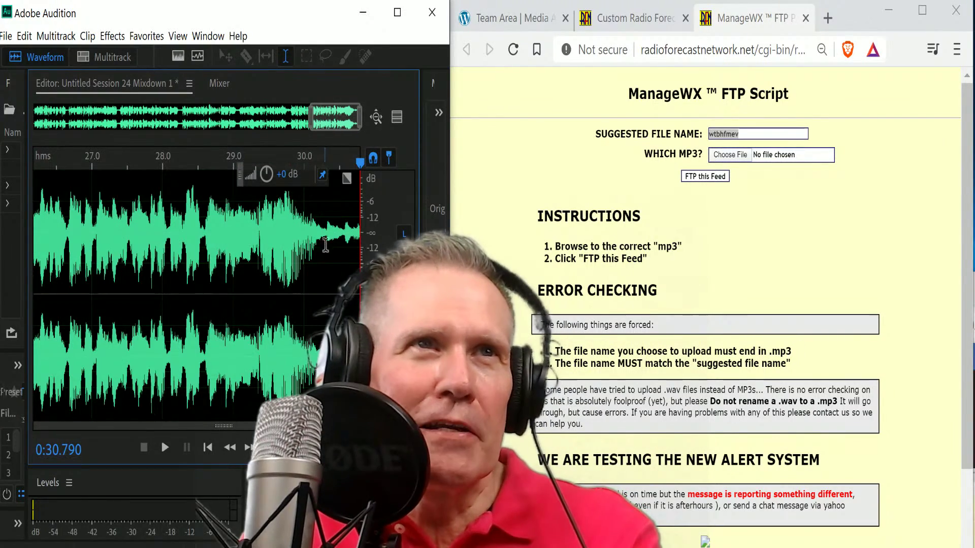
Apply the Fade Out favorite to the mixdown from 0:30.123 to the end and return the playhead to the start
left_click_drag(313, 234, 362, 234)
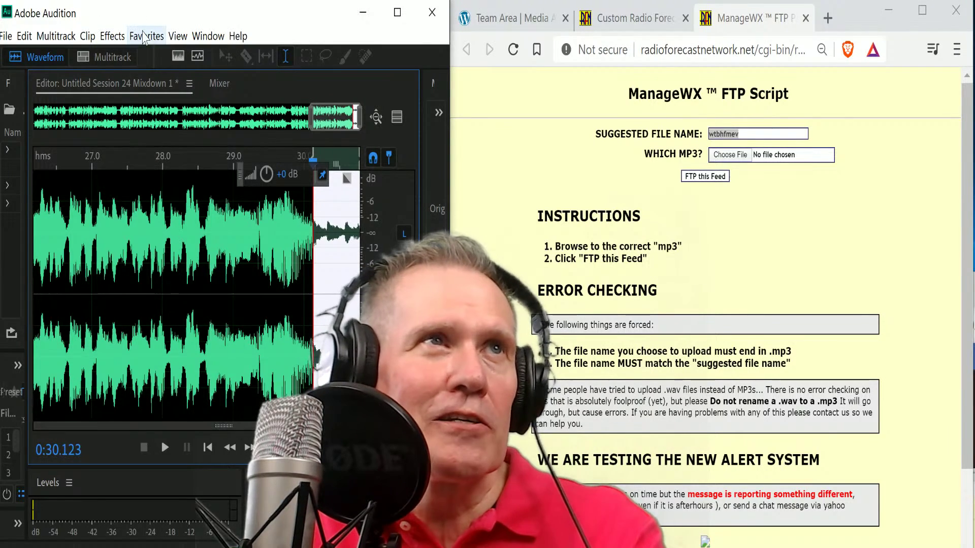
left_click(144, 37)
left_click(153, 200)
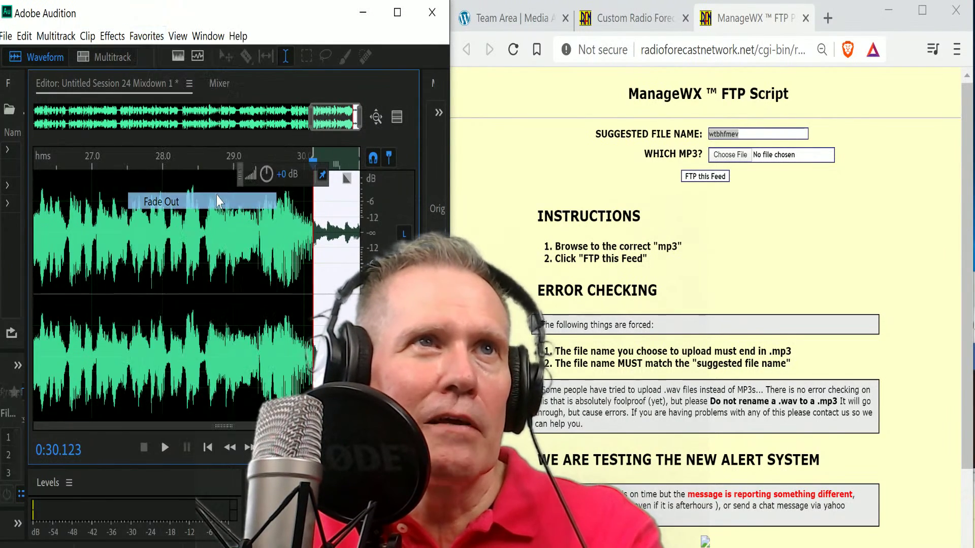
right_click(337, 161)
left_click(366, 220)
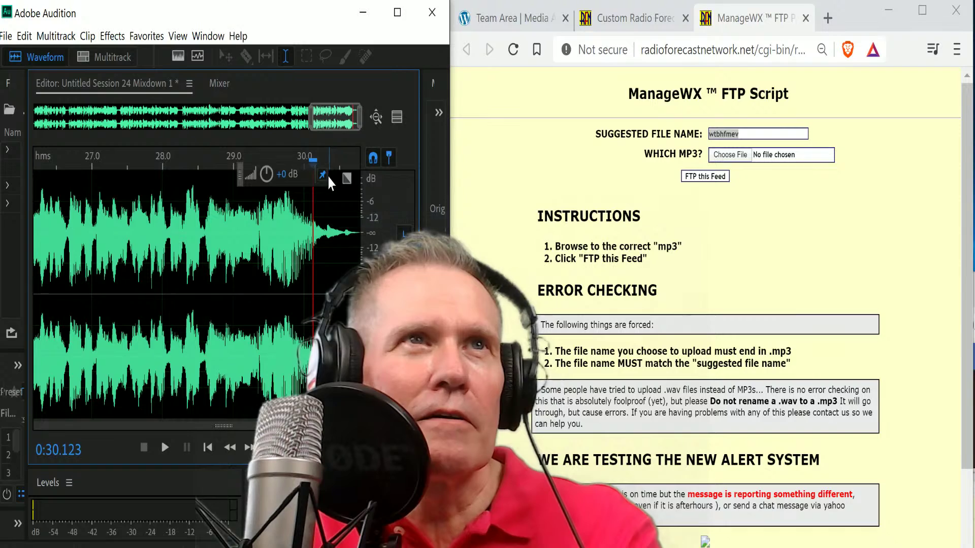
left_click_drag(336, 117, 59, 116)
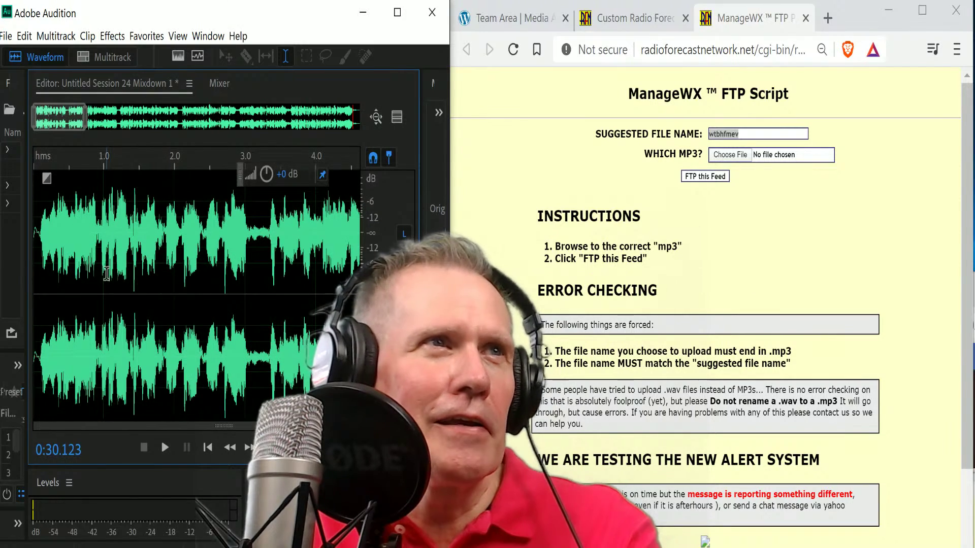
key("Home")
key("backslash")
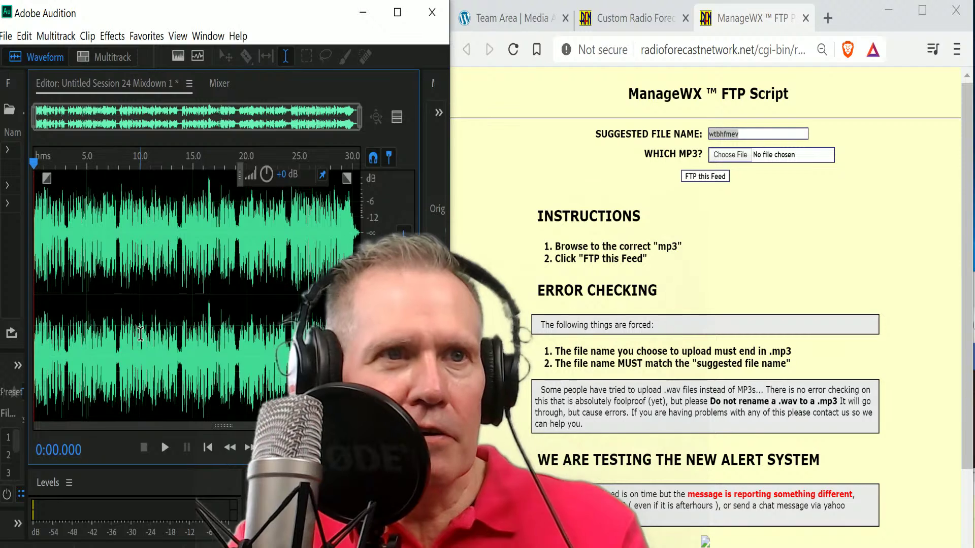
Export the mixdown to drive E: as wtbhfmev.mp3, overwriting the existing file
key("ctrl+shift+e")
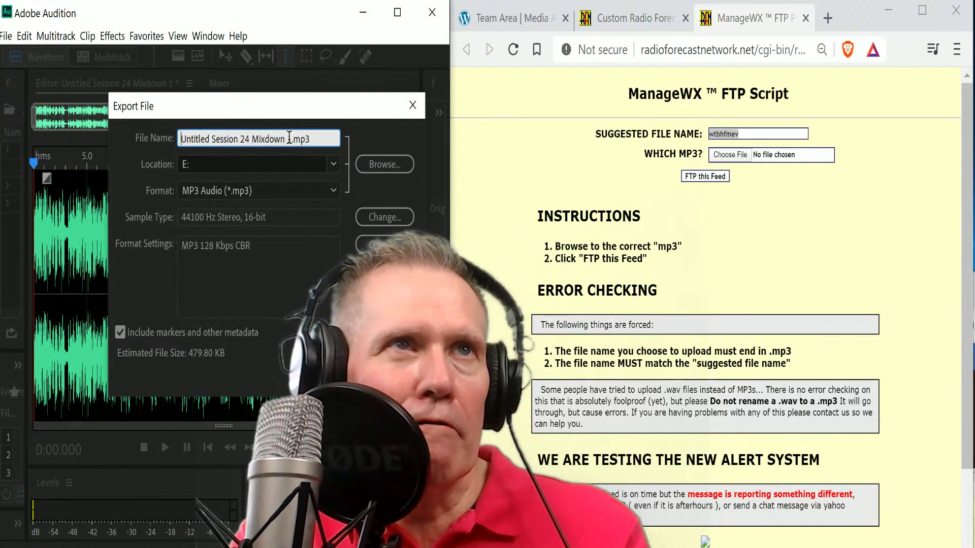
left_click_drag(290, 139, 180, 139)
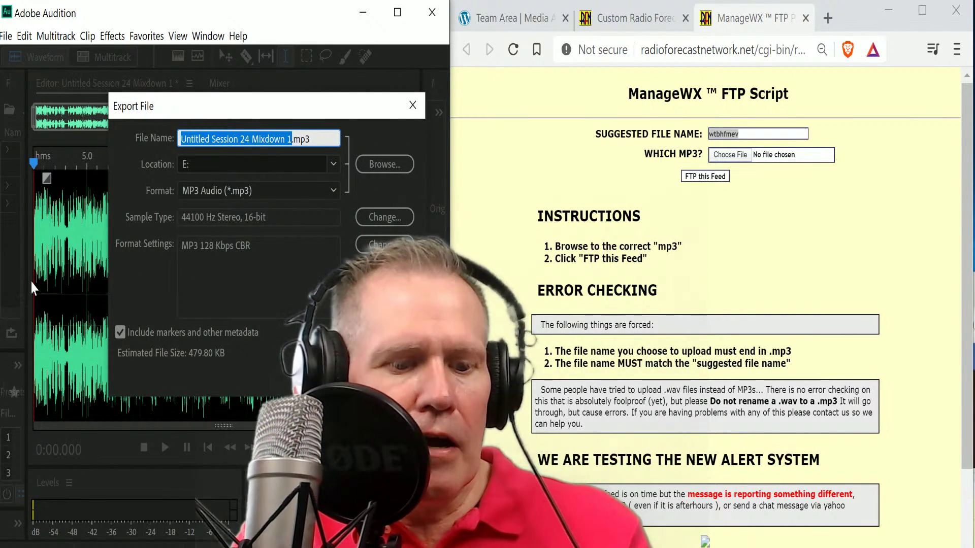
key("ctrl+v")
left_click(333, 380)
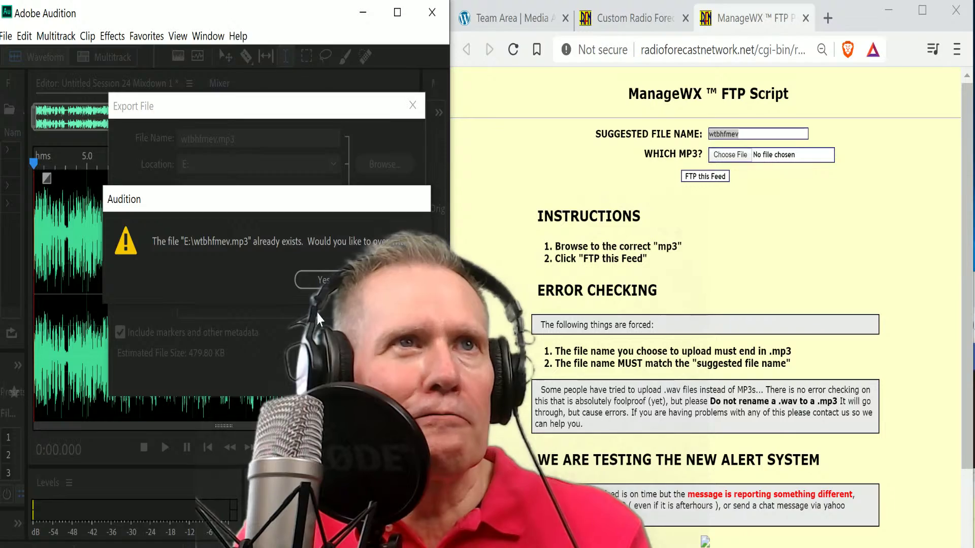
left_click(323, 280)
Upload wtbhfmev.mp3 from drive E: through the station's FTP form and close the results page
left_click(736, 155)
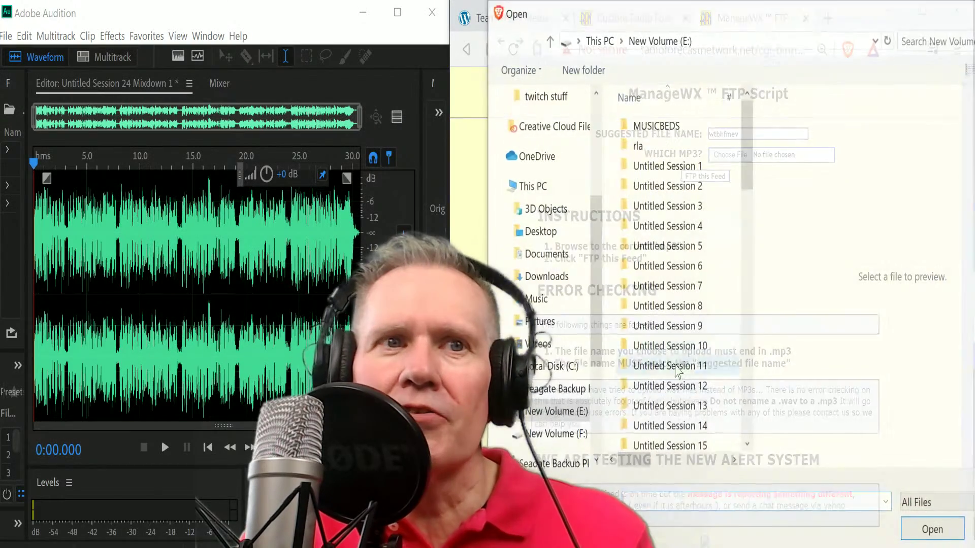
left_click_drag(747, 145, 784, 374)
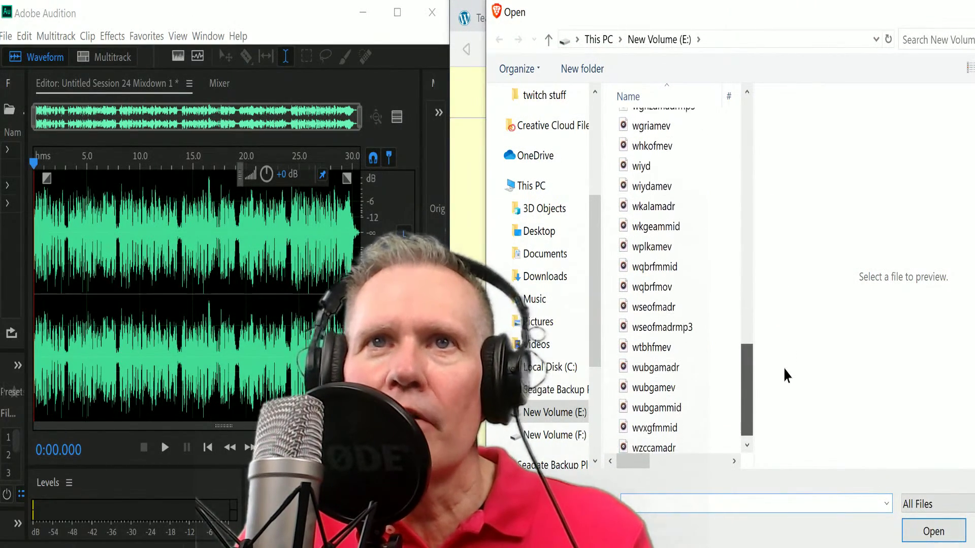
left_click(672, 348)
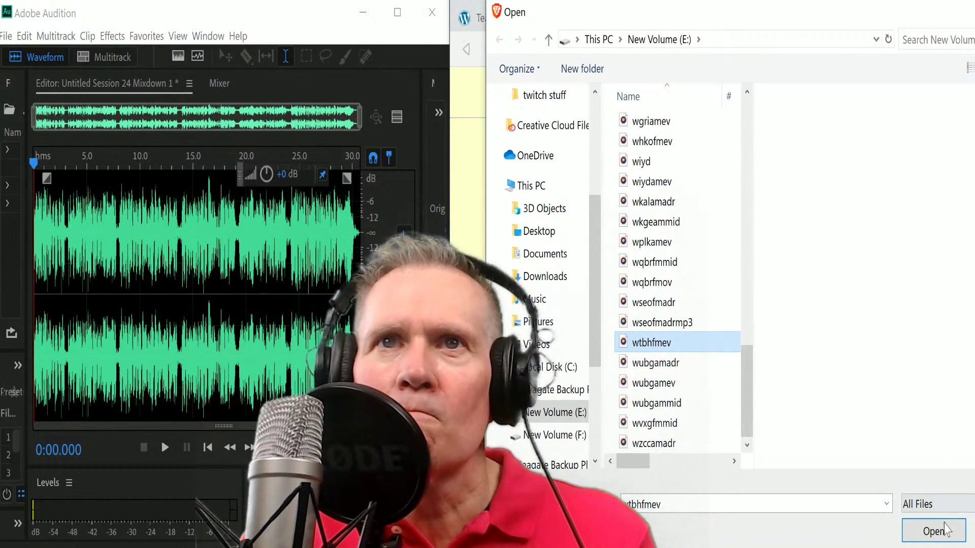
left_click(932, 531)
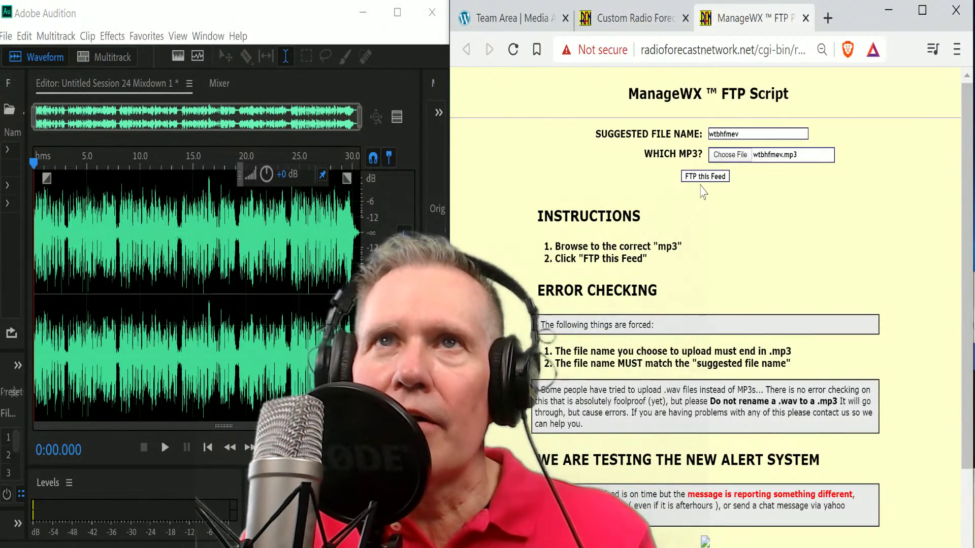
left_click(705, 177)
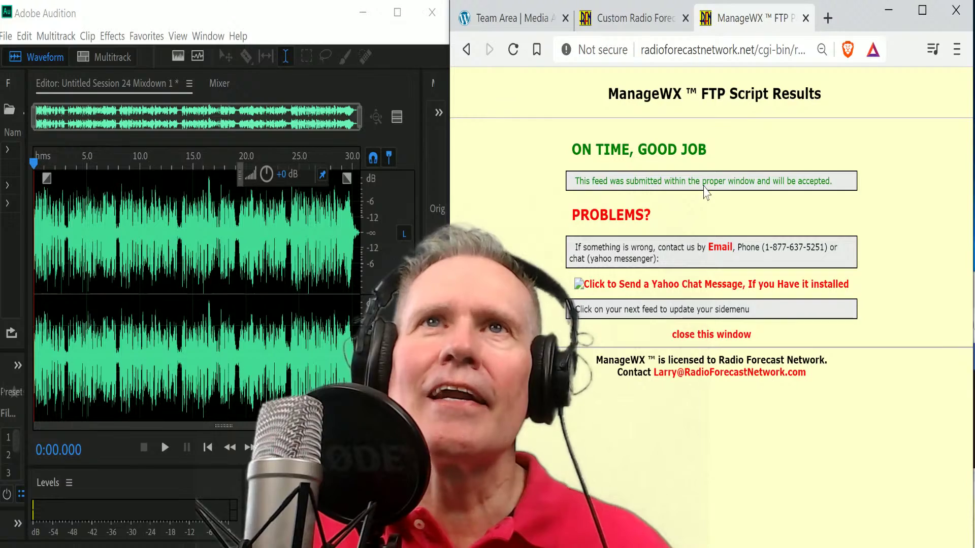
left_click(726, 335)
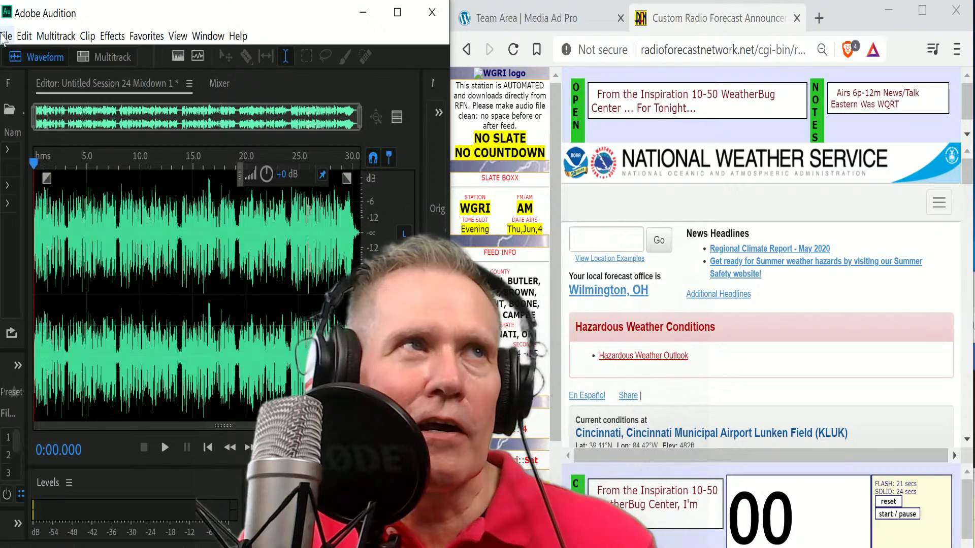
Close all open files in Adobe Audition without saving any changes
left_click(6, 36)
left_click(51, 160)
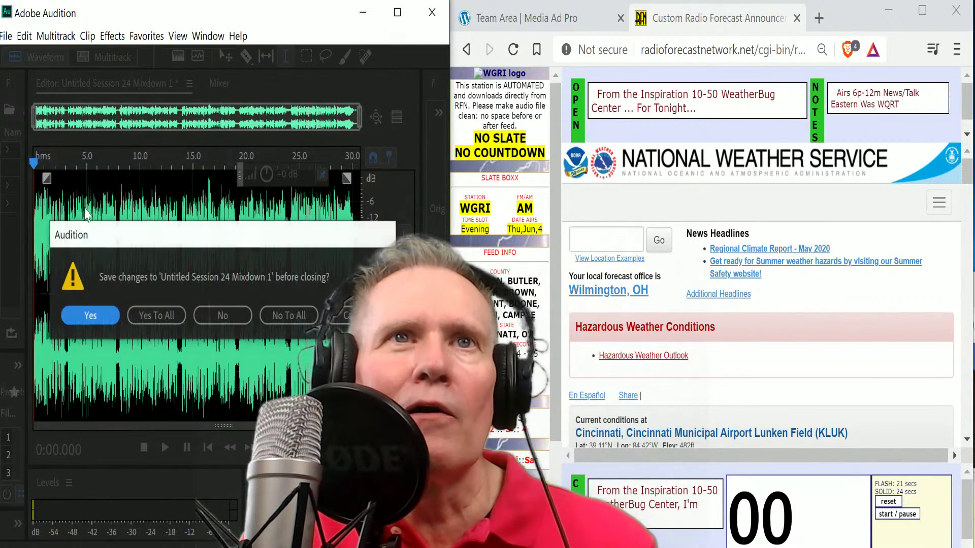
left_click(286, 311)
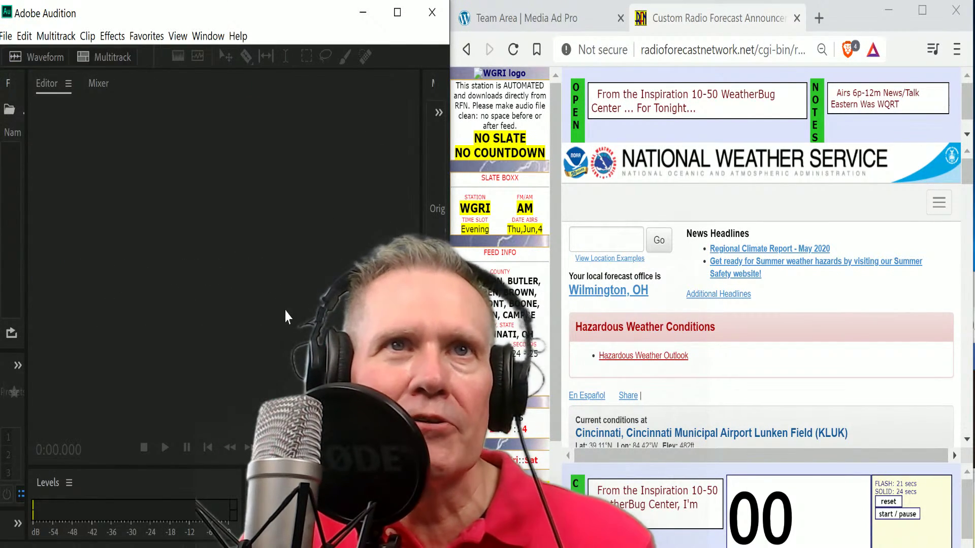
Create a new multitrack session on drive E: from the WGRI weather template
left_click(112, 61)
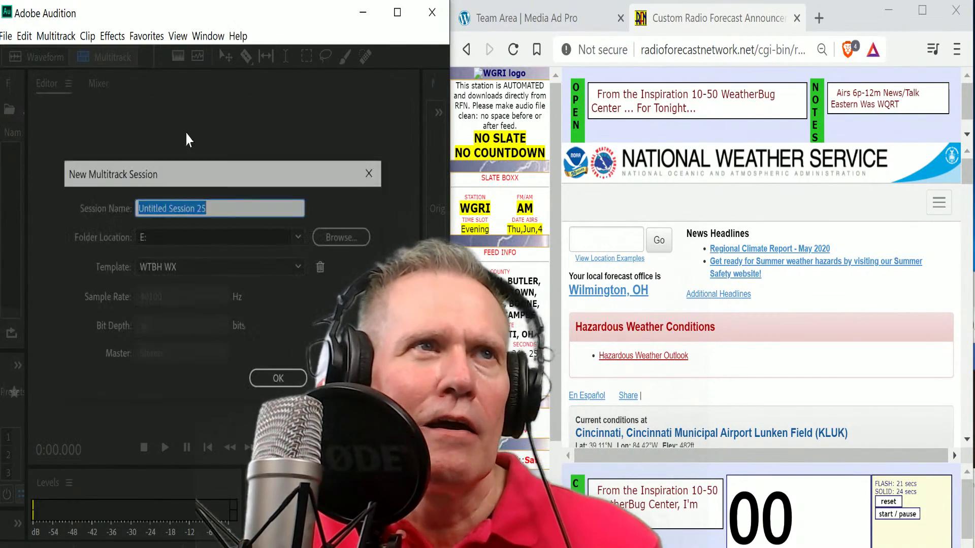
left_click(302, 266)
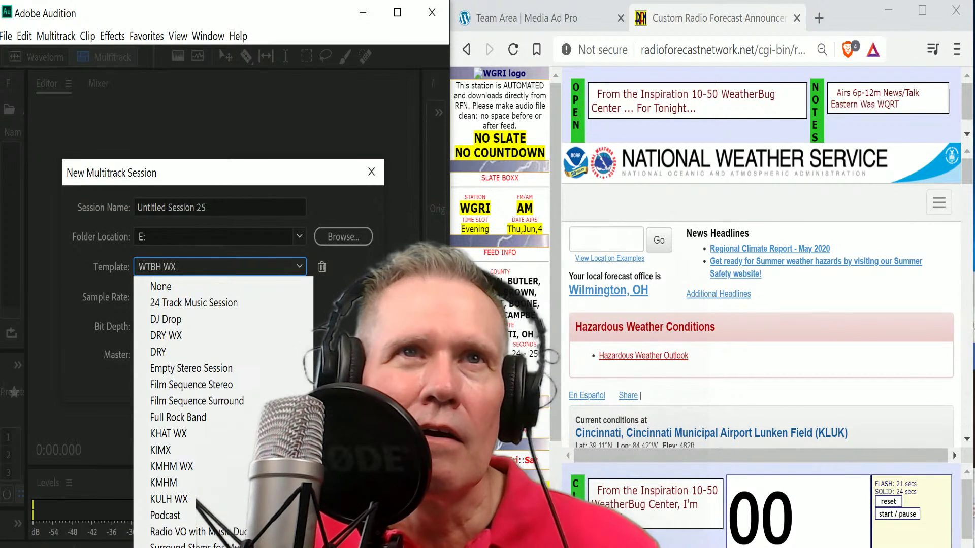
left_click(204, 547)
left_click(279, 381)
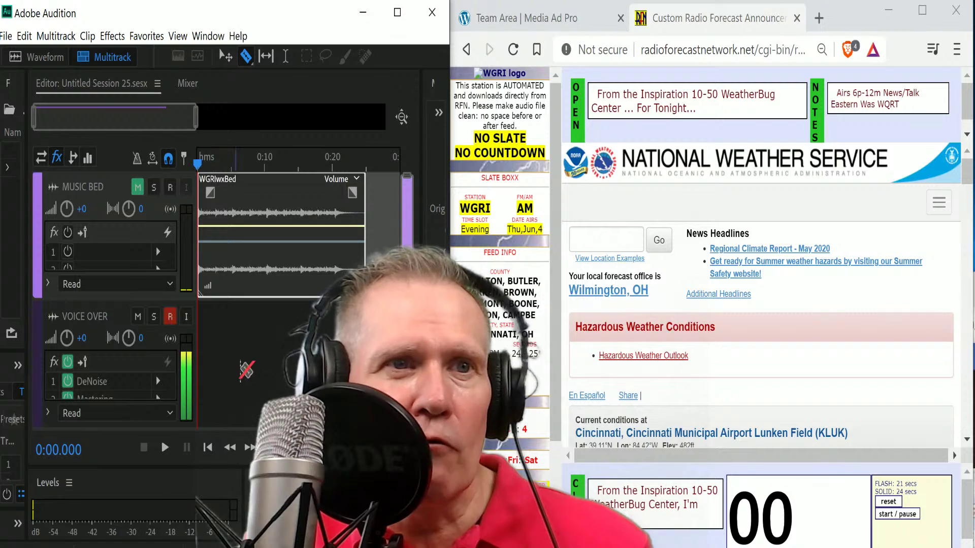
Record the WGRI voice-over while reading the Cincinnati forecast, starting the feed timer for the final take, and stop after the closing line
left_click(293, 448)
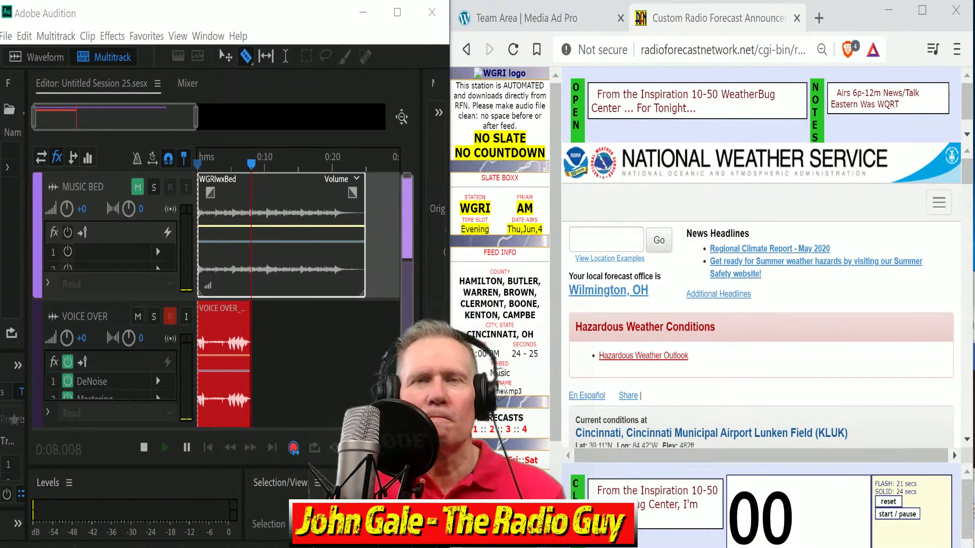
scroll(762, 305, "down", 5)
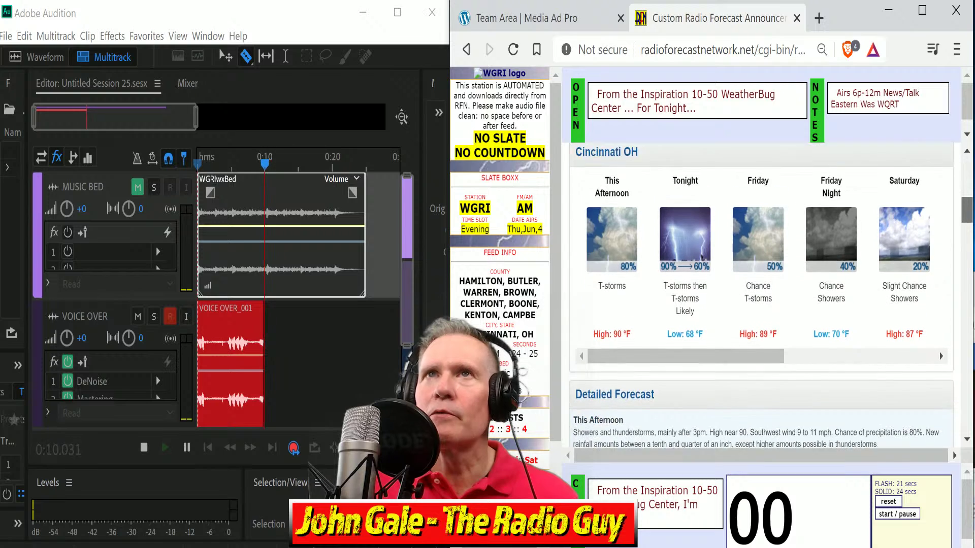
scroll(761, 305, "down", 2)
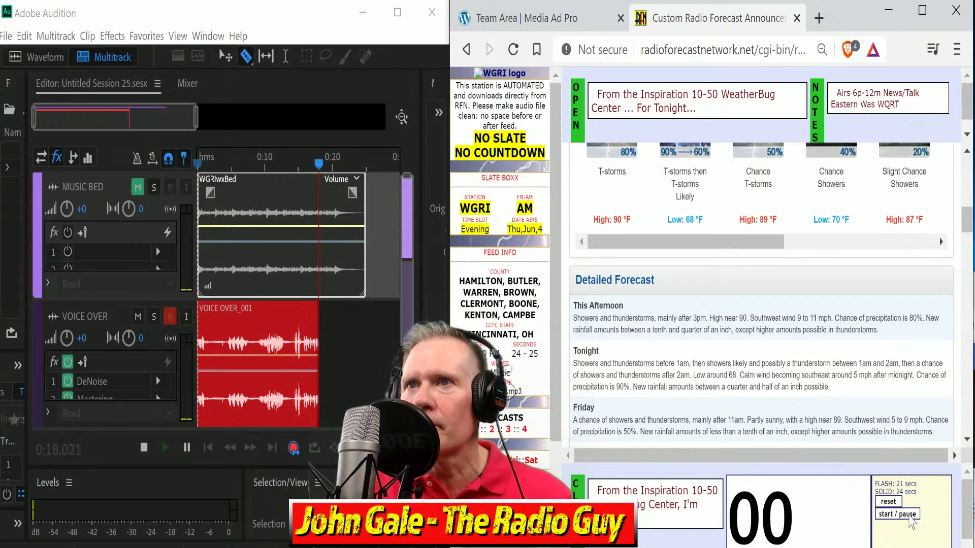
left_click(911, 514)
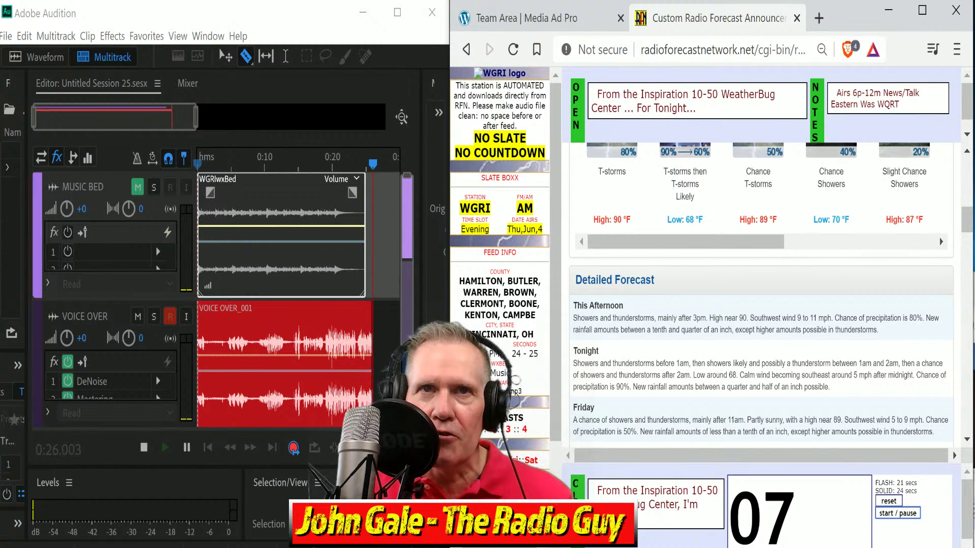
scroll(762, 305, "down", 2)
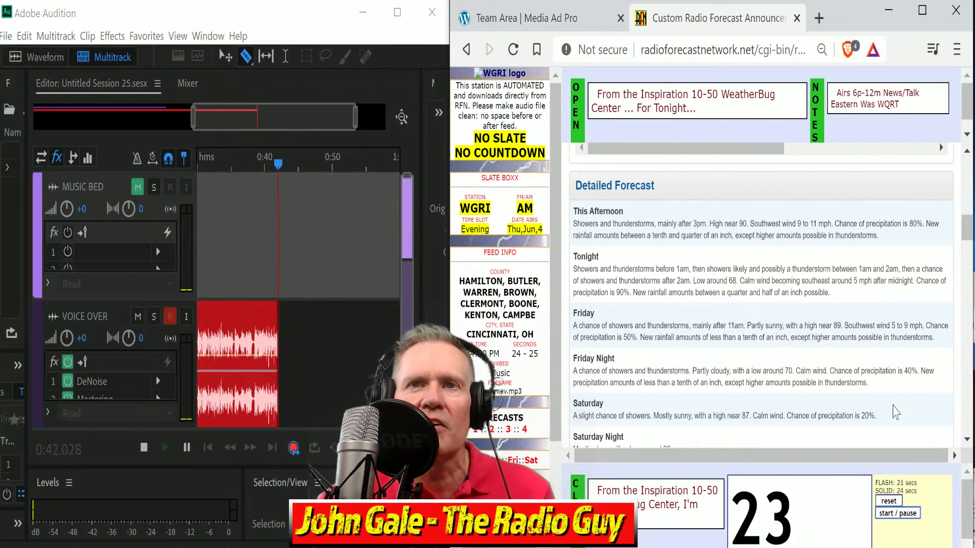
left_click(143, 449)
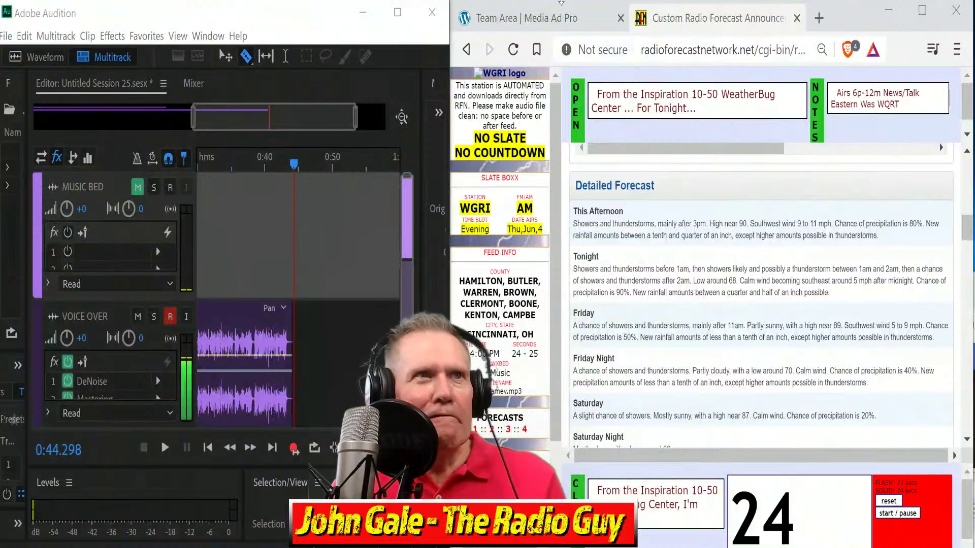
Cut off the voice-over before the final take at about 19 seconds, align the remainder with the session start, and unmute the music bed
left_click_drag(297, 129, 168, 123)
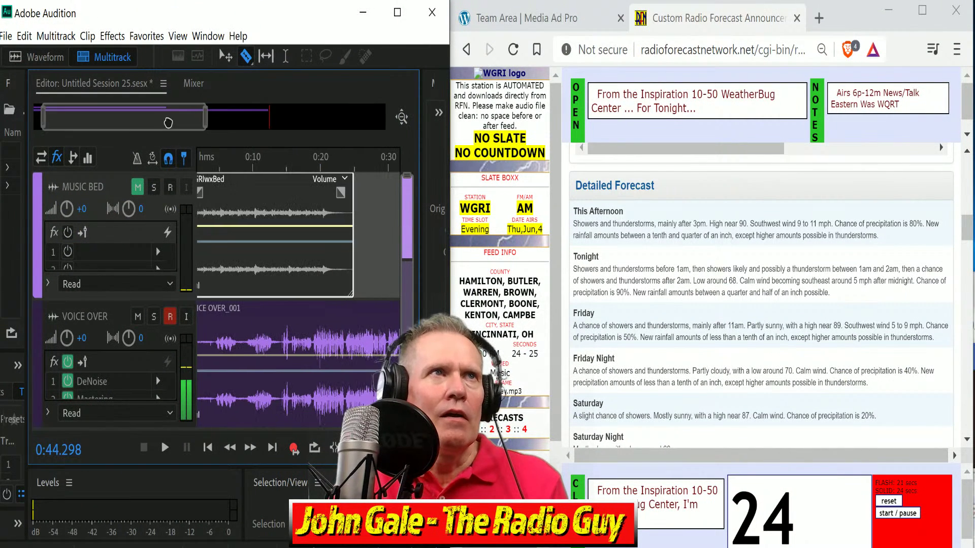
left_click(318, 330)
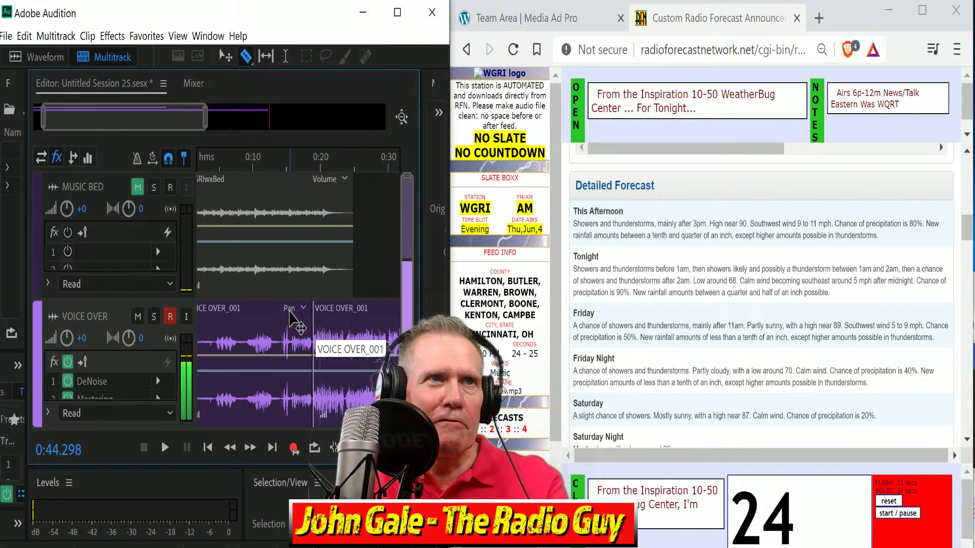
key("Delete")
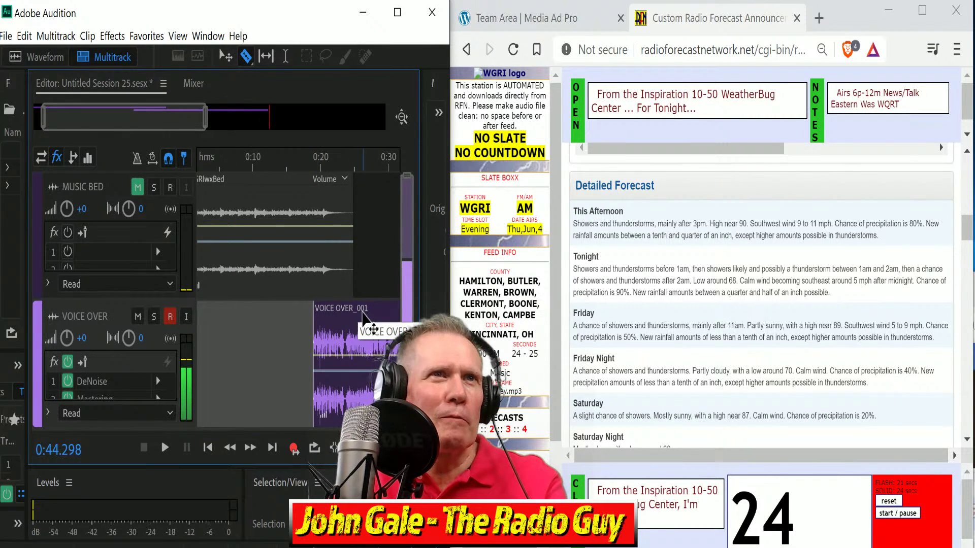
left_click_drag(363, 318, 247, 317)
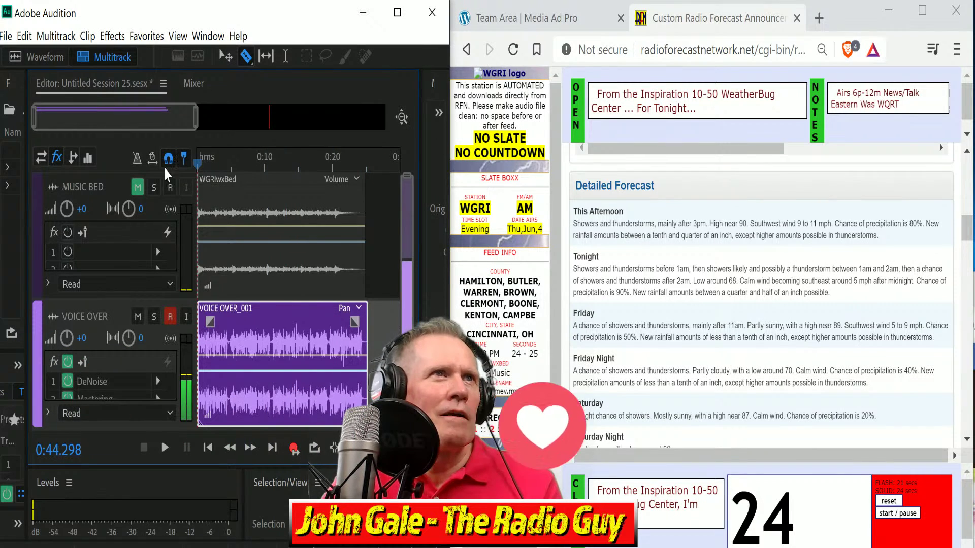
left_click(139, 187)
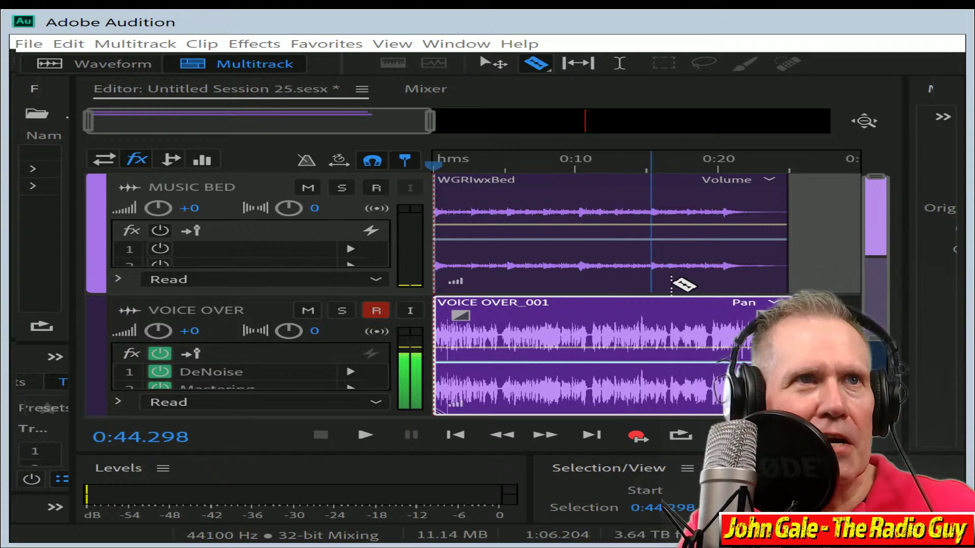
Mix the session down to a new file with the last effect reapplied, and delete the silent tail from 24.498 seconds onward
left_click(647, 32)
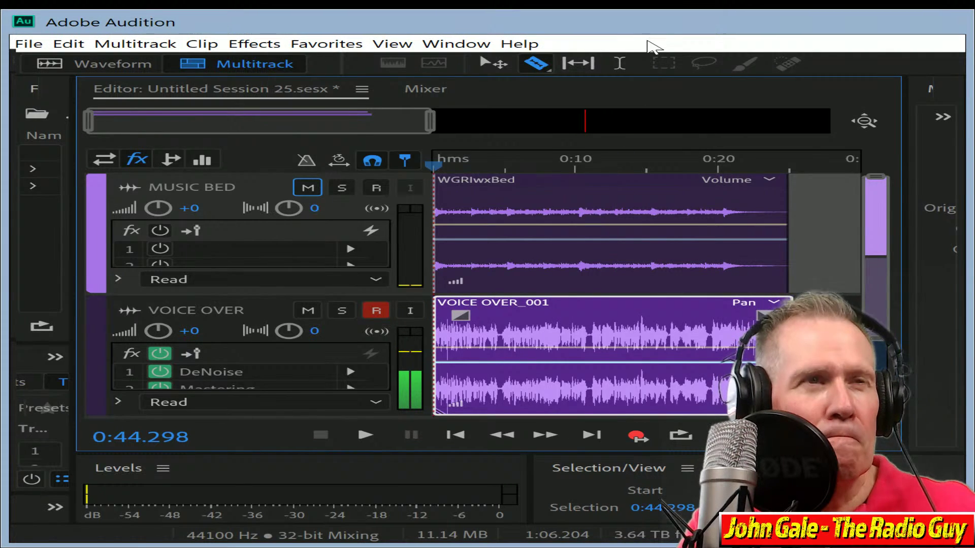
key("shift+alt+m")
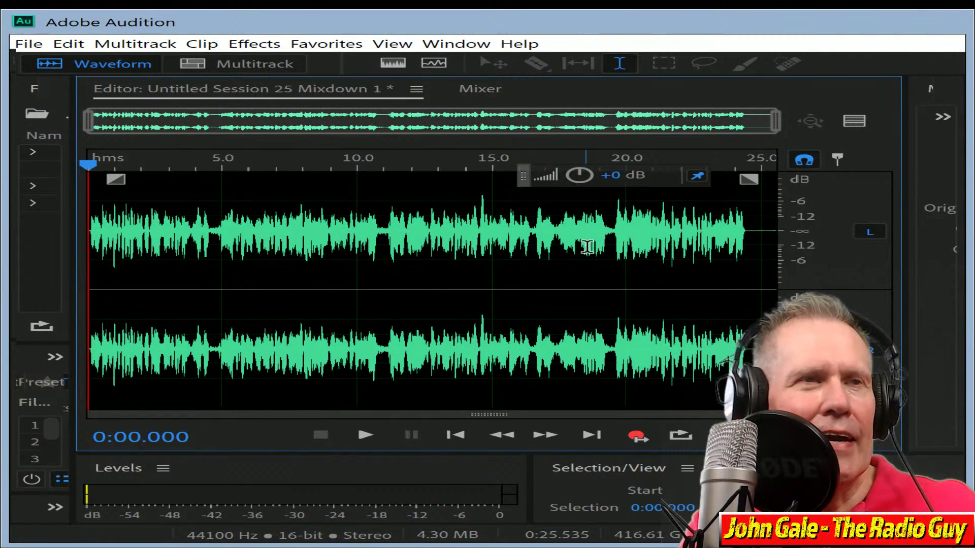
key("ctrl+r")
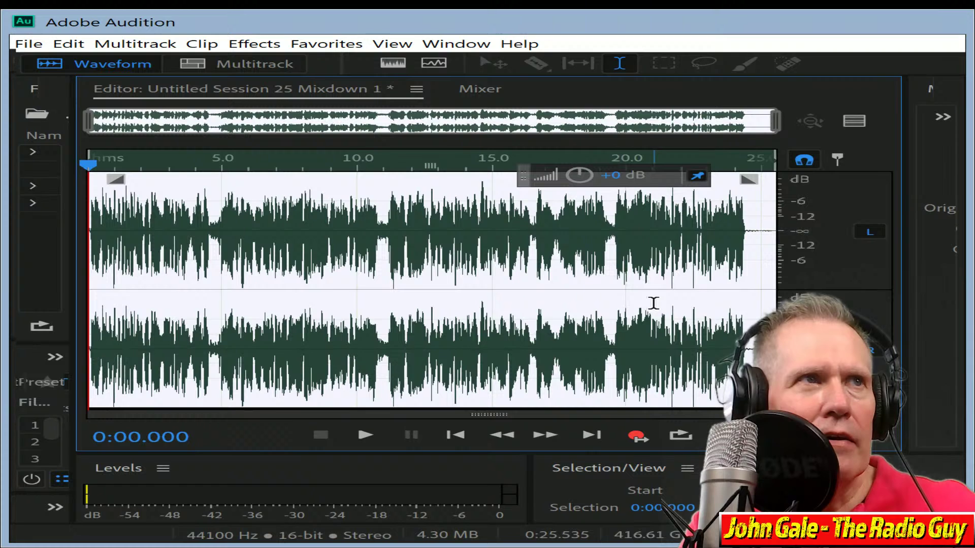
left_click_drag(748, 228, 776, 228)
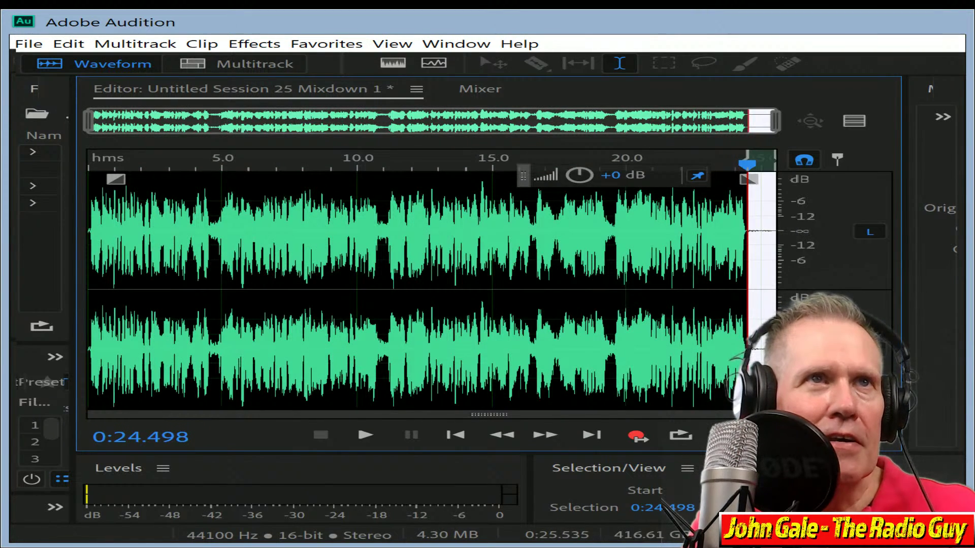
key("Delete")
Play the trimmed mixdown from the start to check how it sounds
left_click(366, 438)
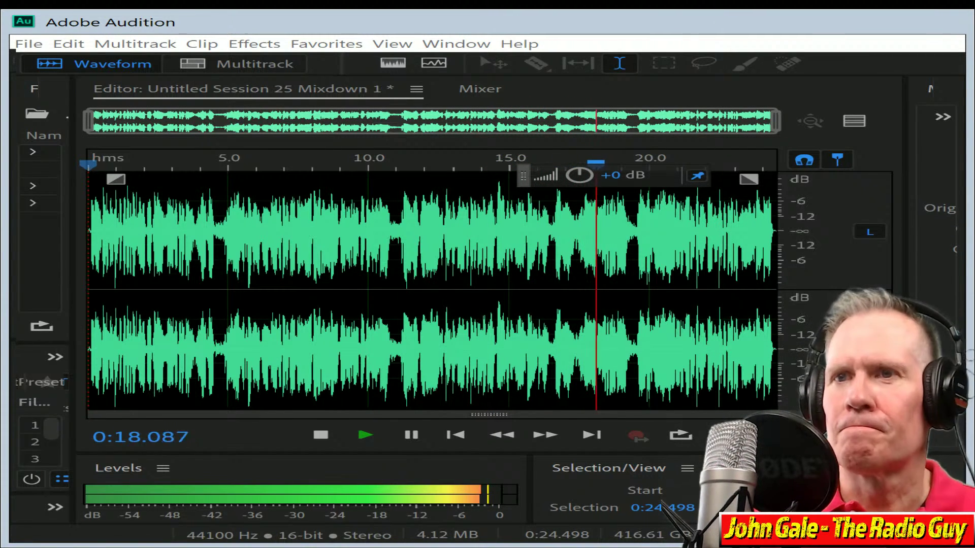
left_click(327, 439)
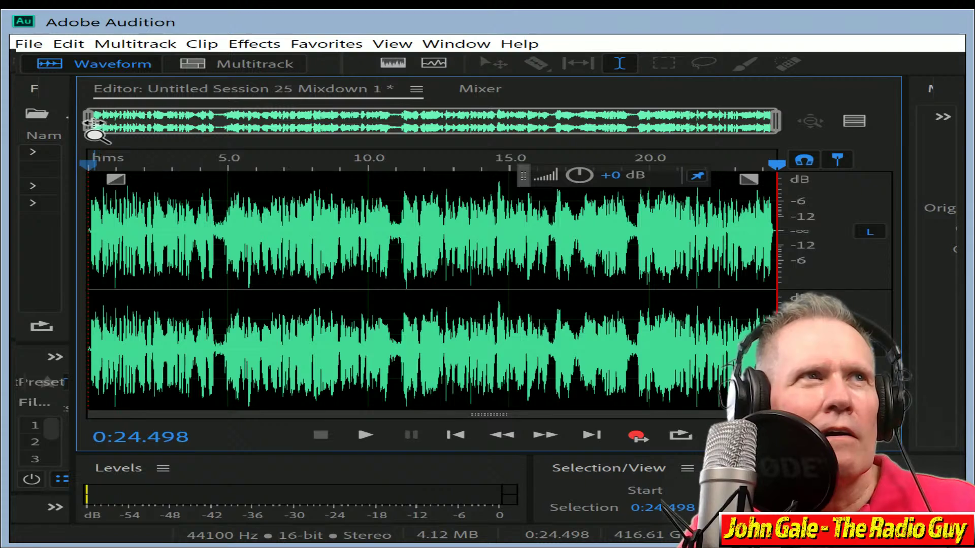
scroll(92, 122, "up", 8)
Return to the multitrack session, mix it down to another new file, and reapply the last effect to the whole waveform
left_click(257, 64)
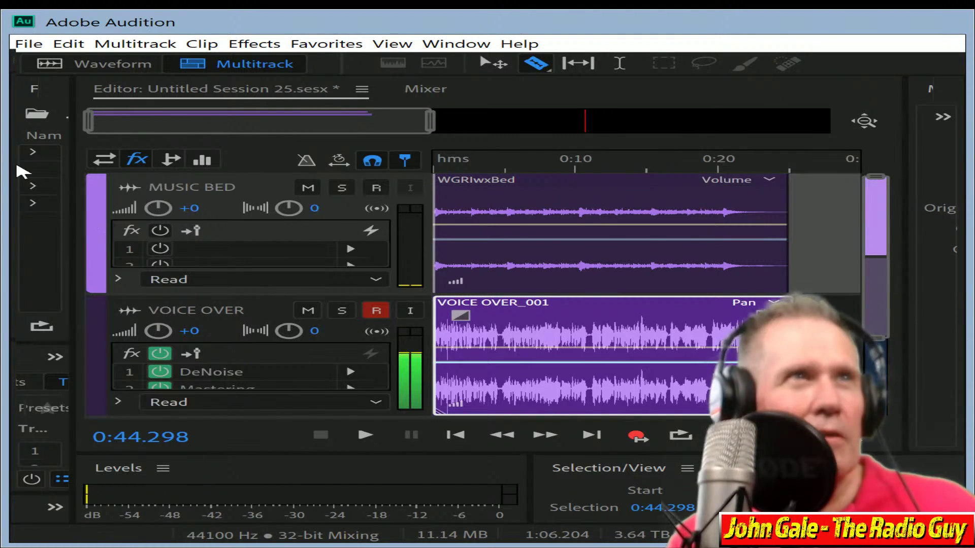
key("ctrl+shift+alt+m")
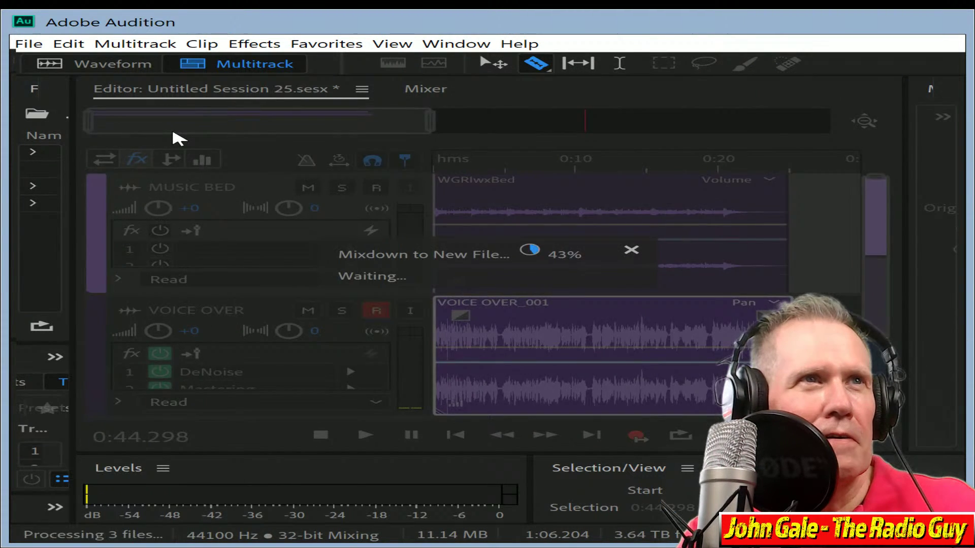
key("ctrl+a")
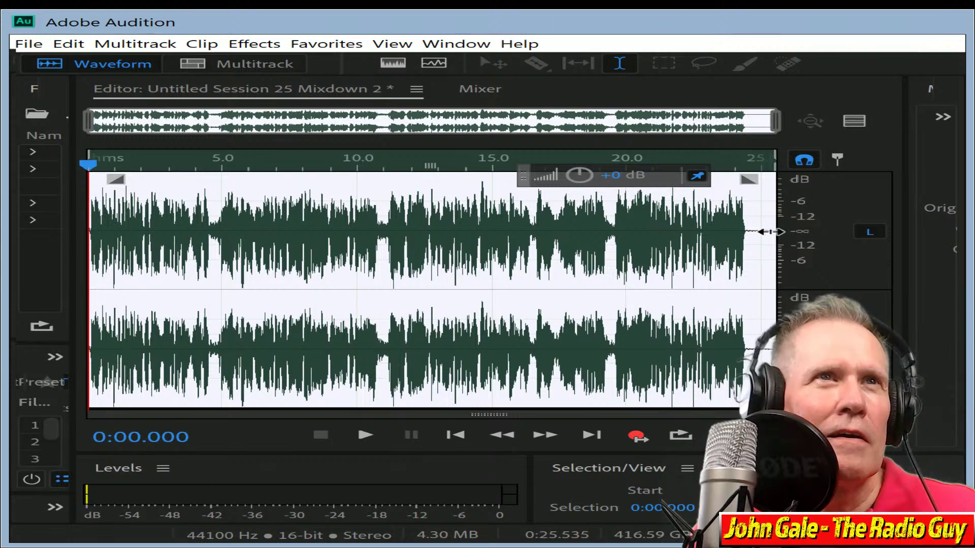
Delete a short sliver of silence at the very end of the new mixdown and the silent lead-in before the first word
left_click_drag(90, 122, 715, 148)
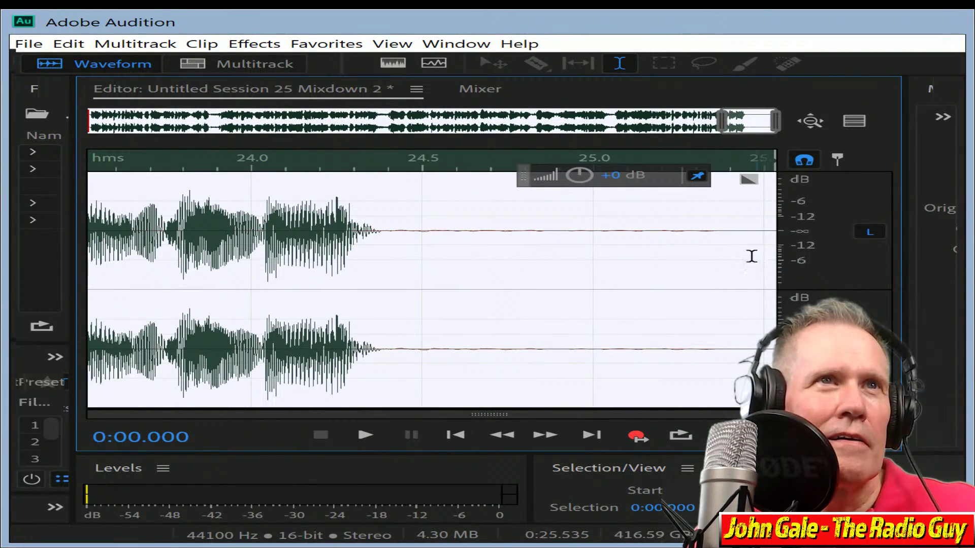
left_click_drag(736, 239, 777, 284)
key("Delete")
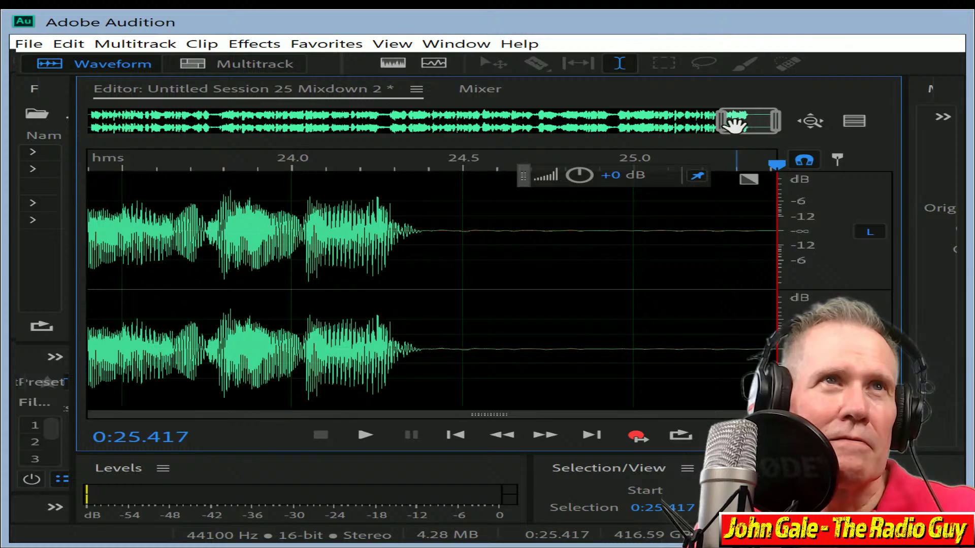
left_click_drag(734, 122, 16, 244)
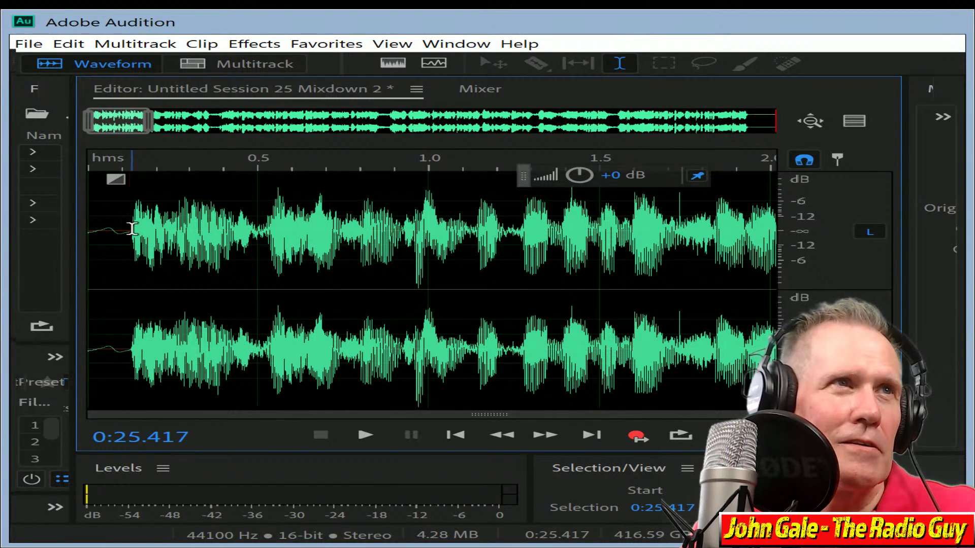
left_click_drag(132, 229, 17, 211)
key("Delete")
scroll(196, 326, "down", 10)
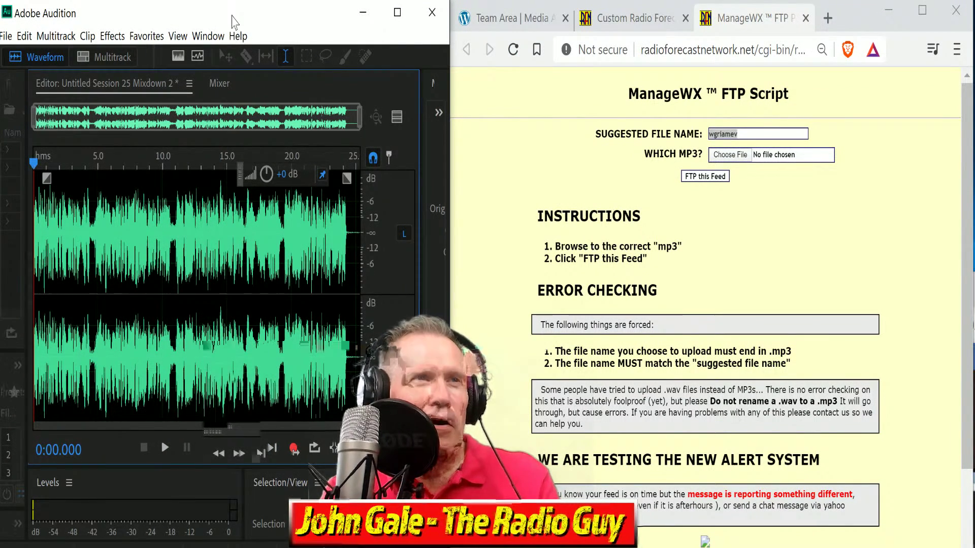
Export the mixdown to drive E: as wgriamev.mp3, overwriting the existing file
key("ctrl+shift+e")
left_click_drag(295, 139, 181, 139)
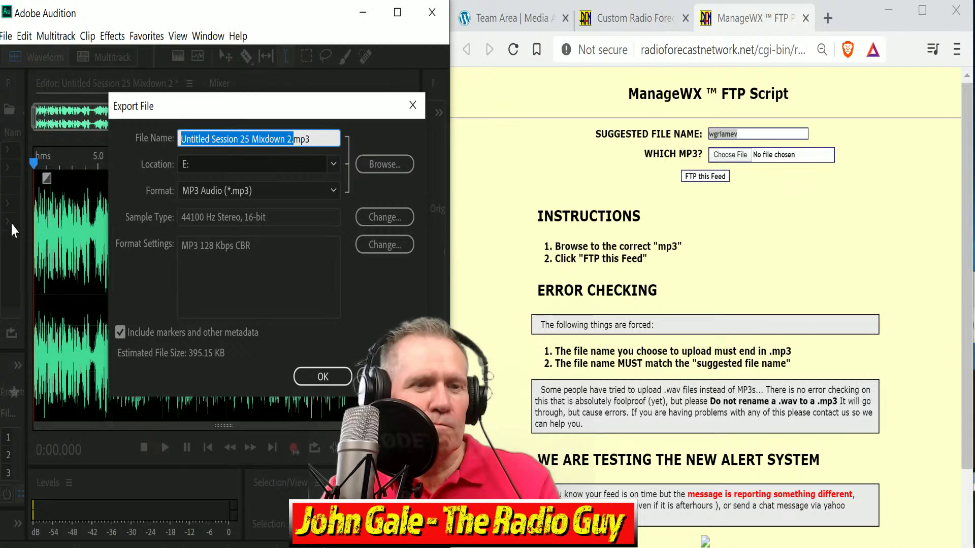
type("wgriamev")
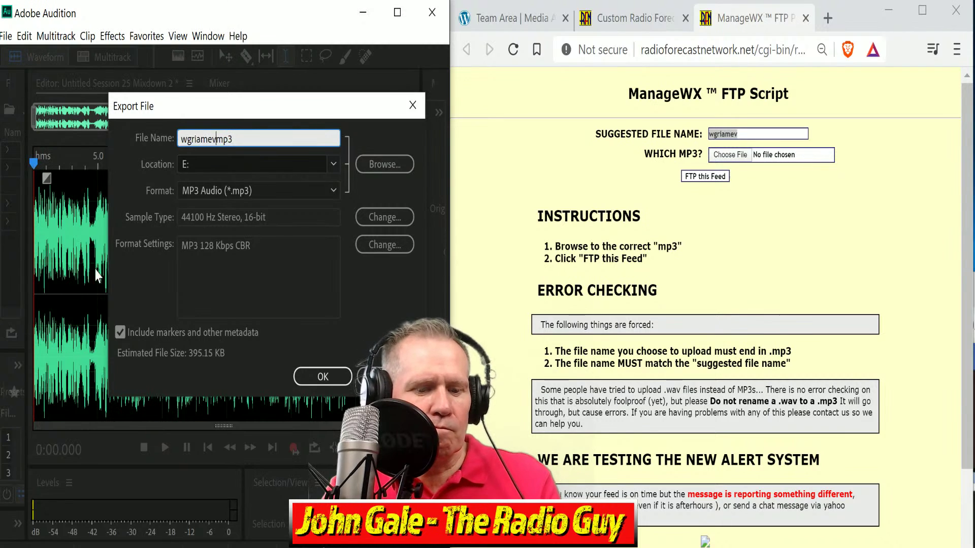
left_click(325, 377)
left_click(333, 280)
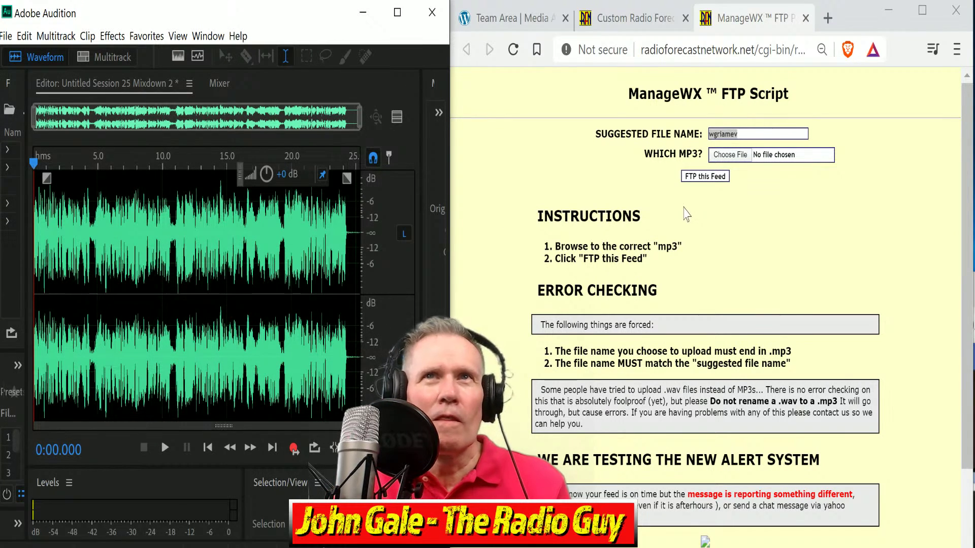
Upload wgriamev.mp3 from drive E: through the ManageWX FTP form and close the results page
left_click(726, 155)
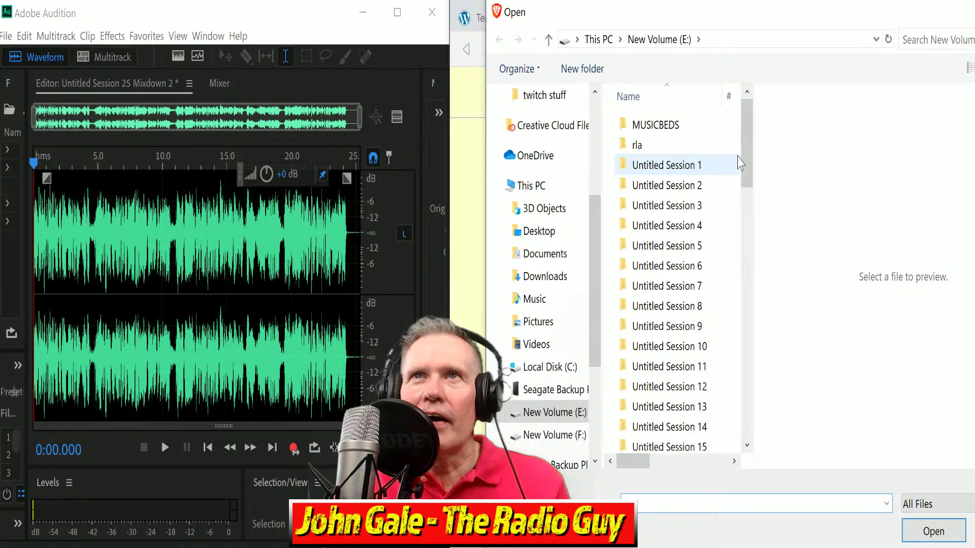
scroll(744, 167, "down", 2)
left_click_drag(760, 175, 787, 313)
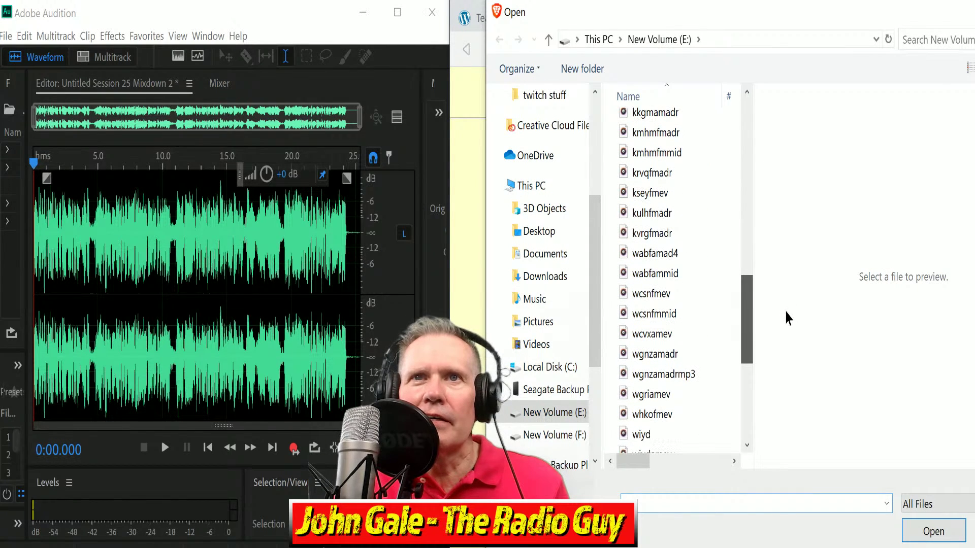
left_click(691, 395)
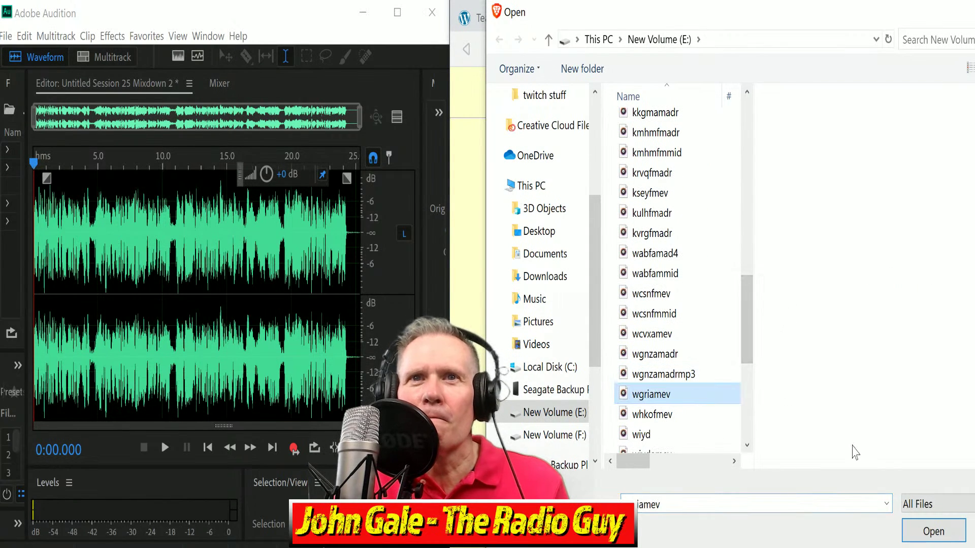
left_click(935, 531)
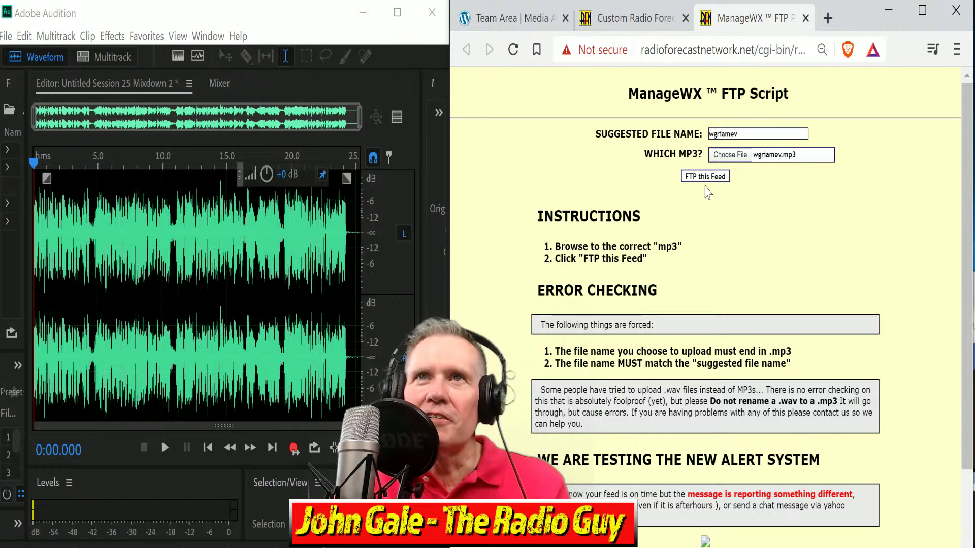
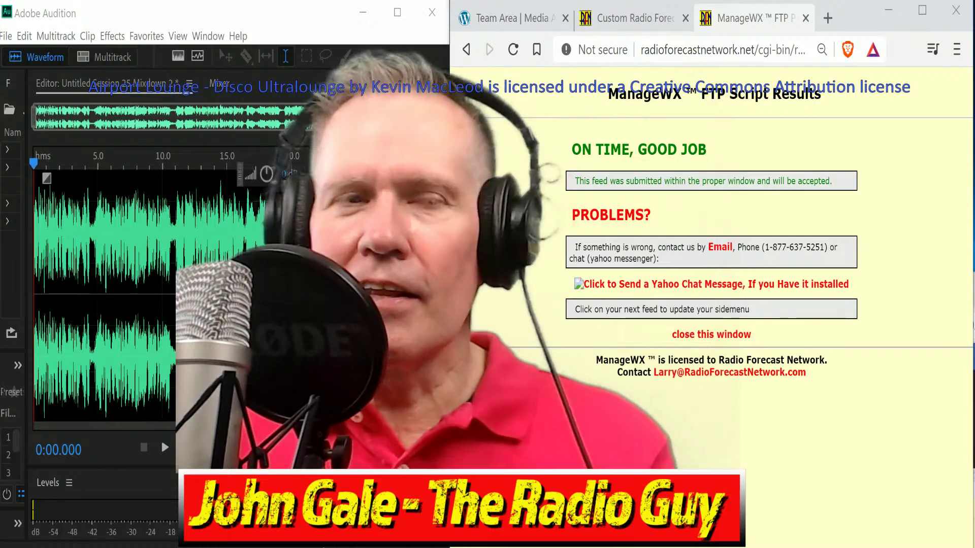
left_click(707, 336)
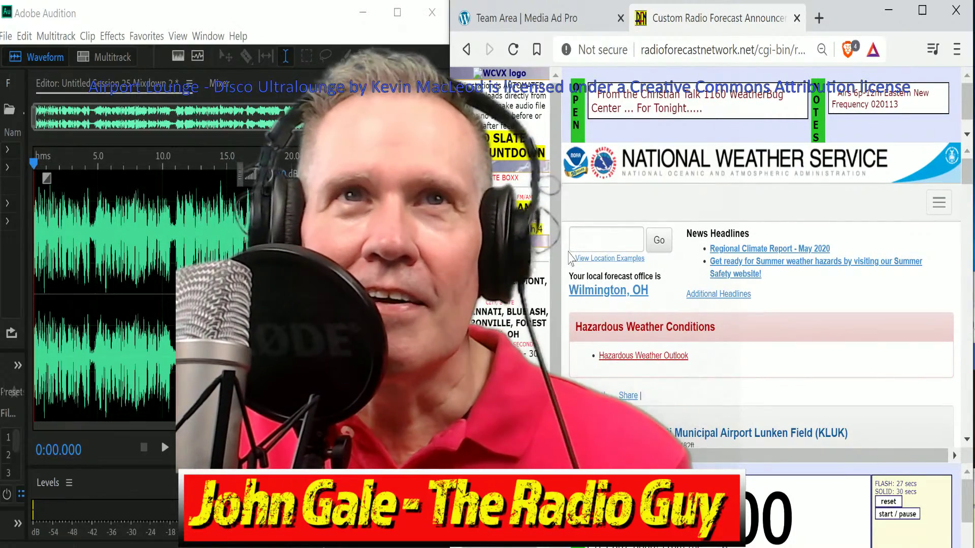
Review the Cincinnati detailed forecast and the sponsor closing script for the WCVX evening report
scroll(552, 228, "down", 3)
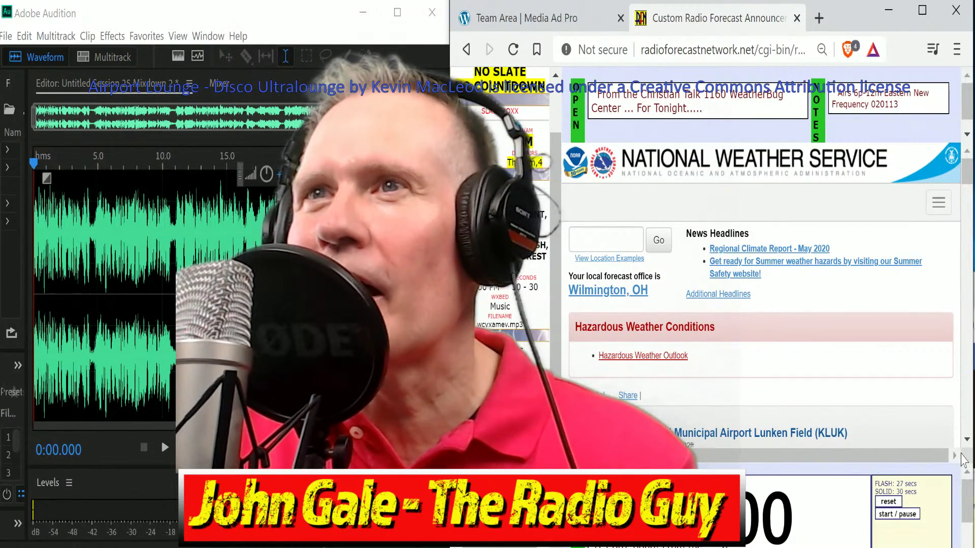
scroll(968, 439, "down", 5)
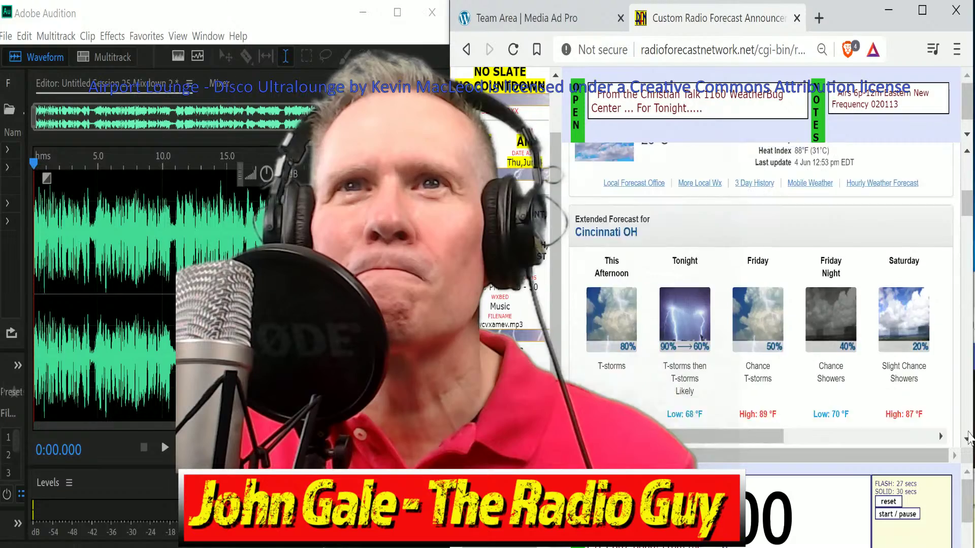
scroll(967, 439, "down", 5)
scroll(965, 247, "up", 1)
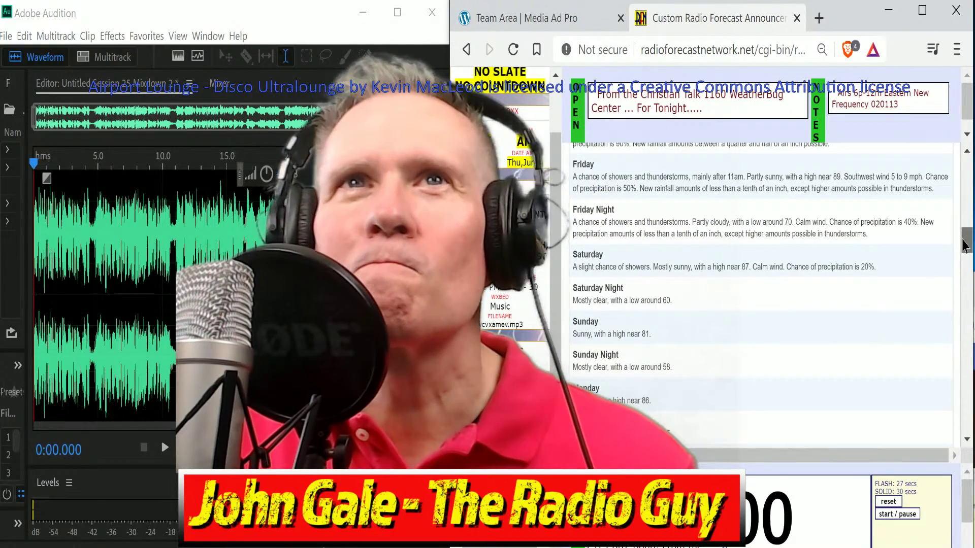
scroll(965, 246, "up", 2)
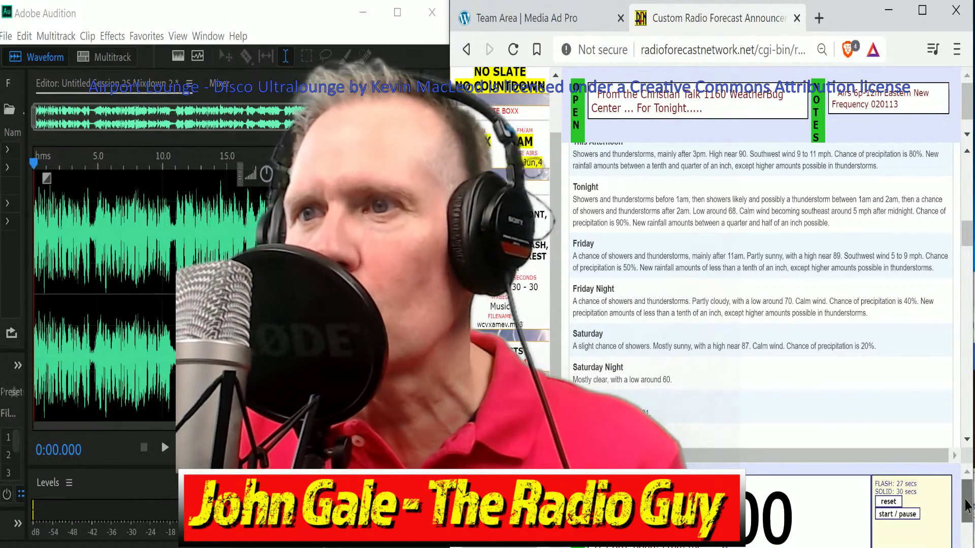
left_click_drag(968, 507, 968, 514)
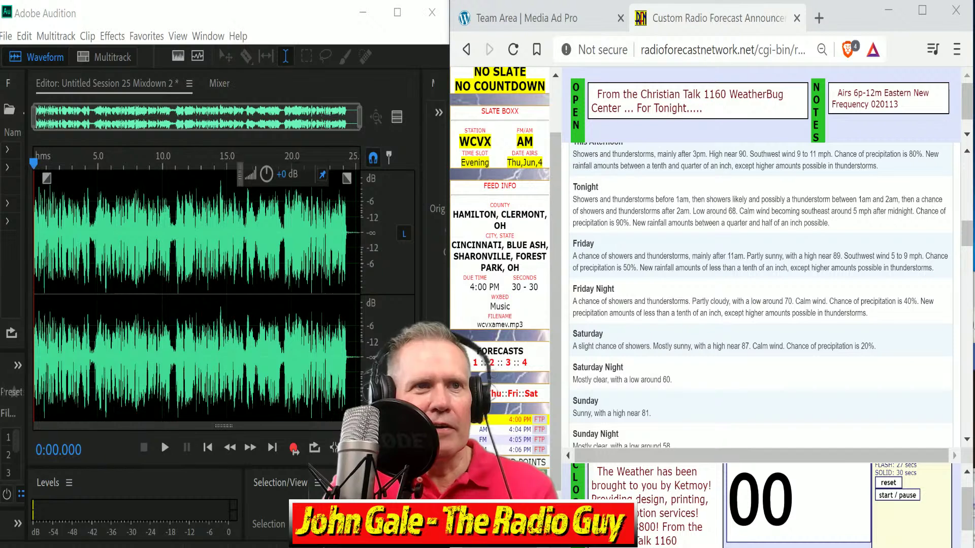
Close all open files in Audition without saving any changes
left_click(7, 36)
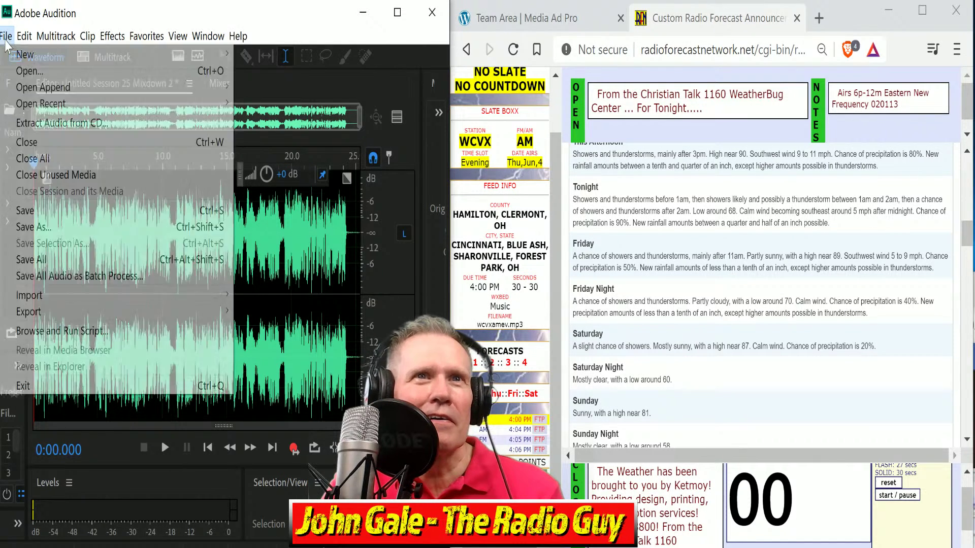
left_click(32, 158)
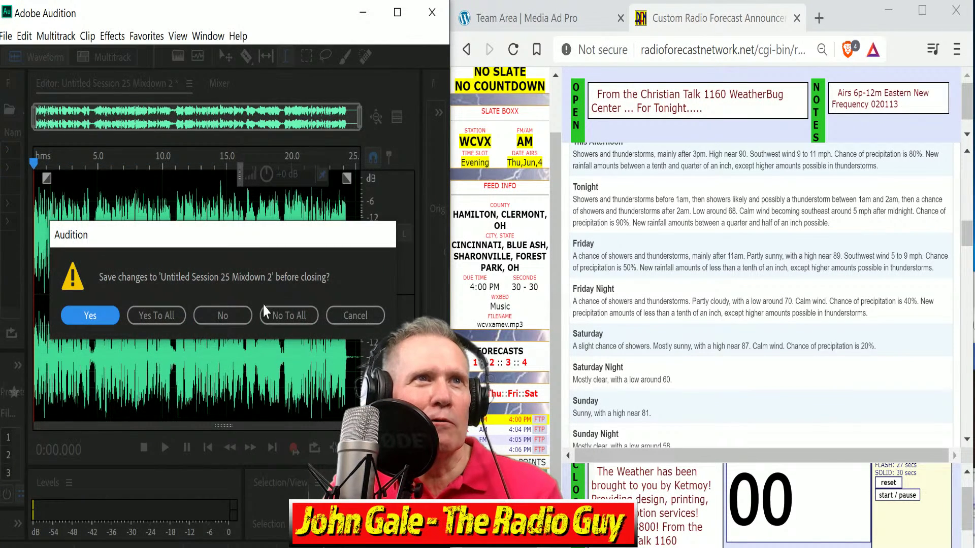
left_click(277, 317)
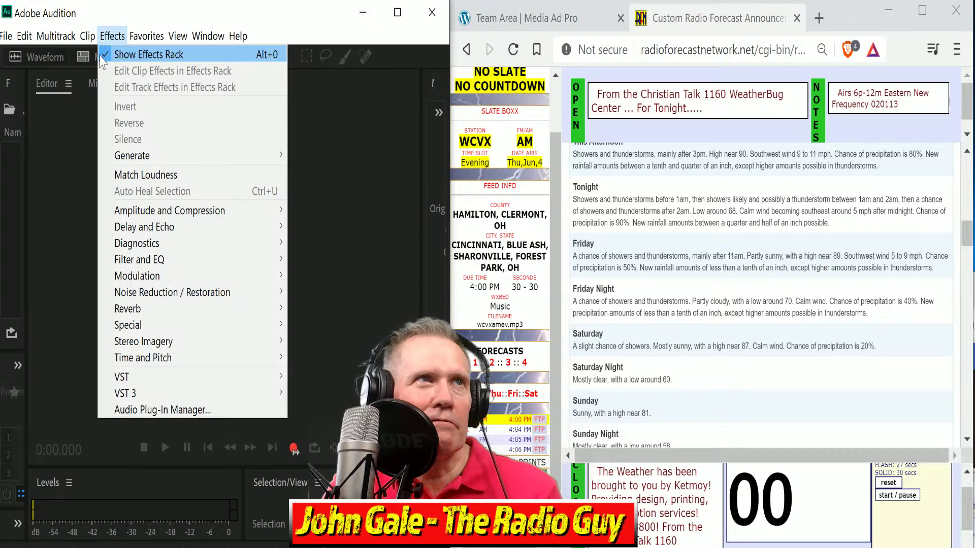
Create a new multitrack session named Untitled Session 26 on drive E: from the WCVX weather template
left_click(90, 57)
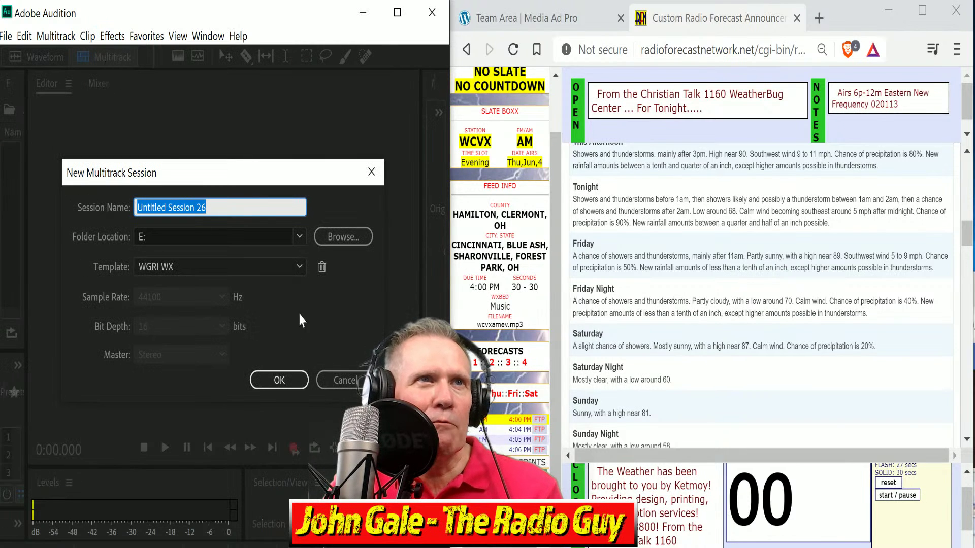
left_click(299, 266)
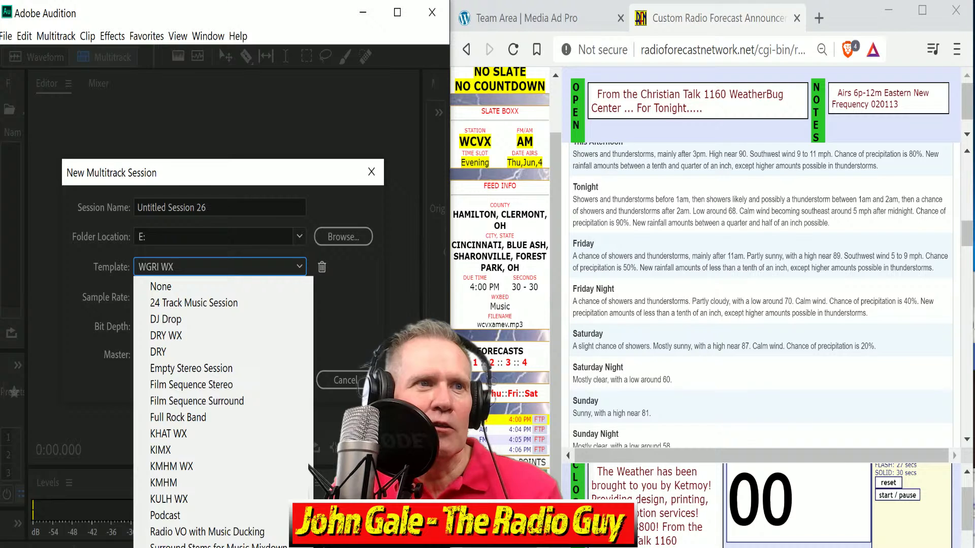
left_click(218, 547)
left_click(284, 383)
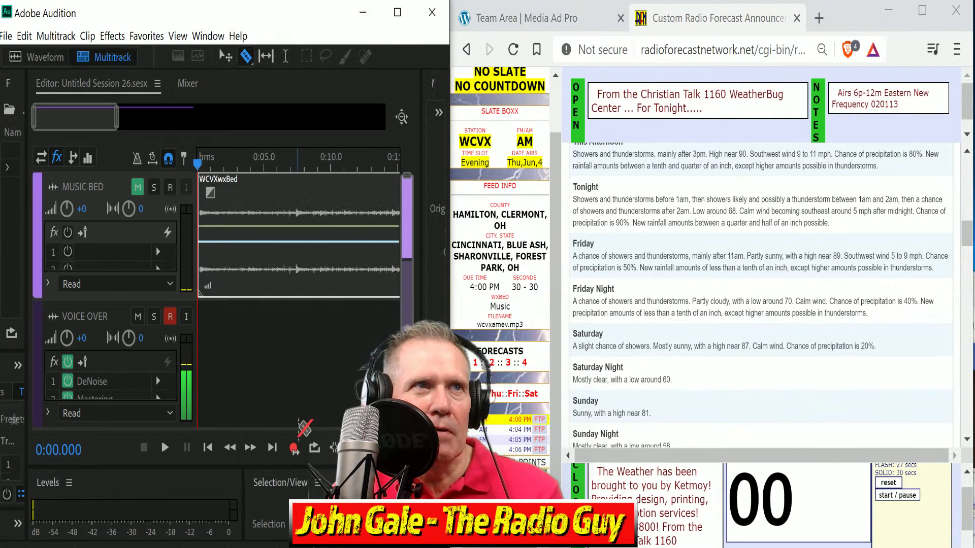
Record the WCVX forecast on the VOICE OVER track, timing the read with the page's countdown timer, and stop after the closing script
left_click(294, 448)
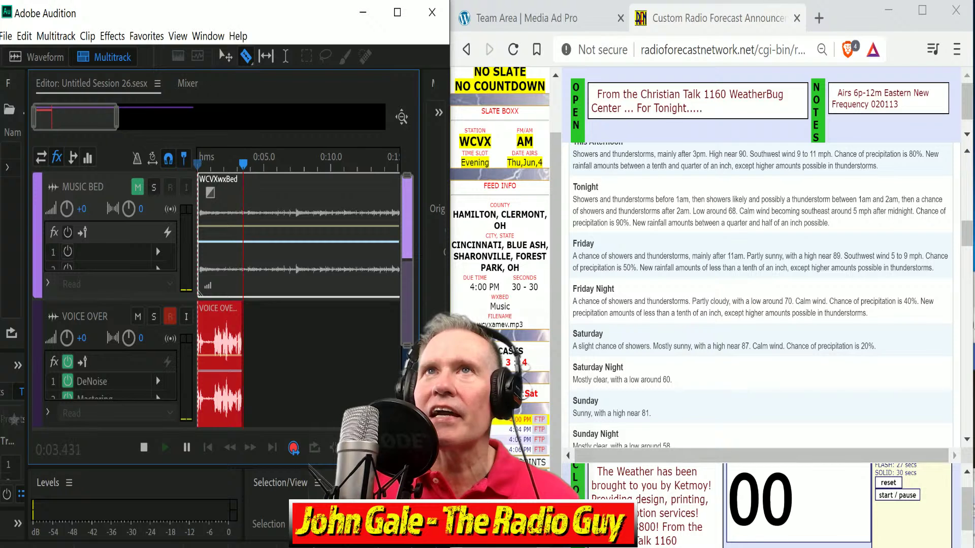
left_click(913, 495)
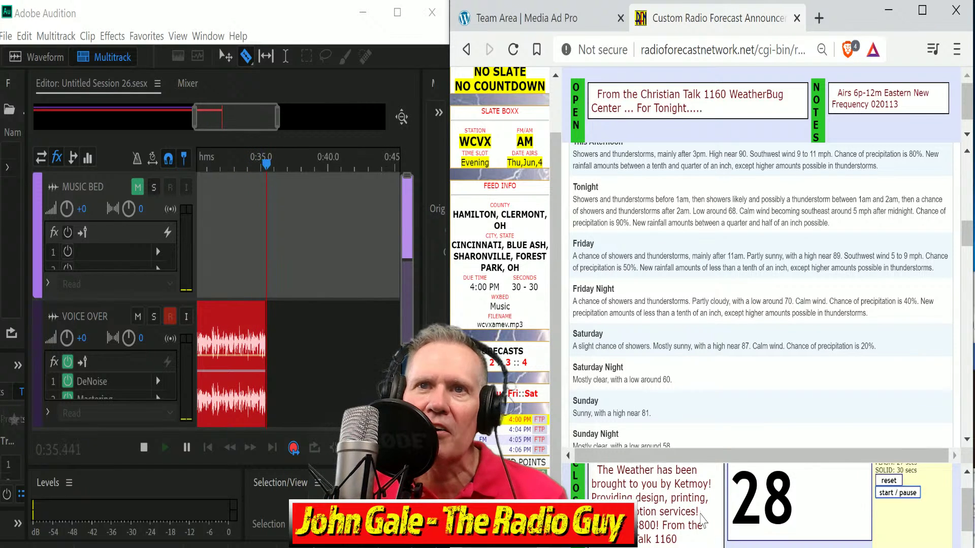
scroll(703, 521, "down", 1)
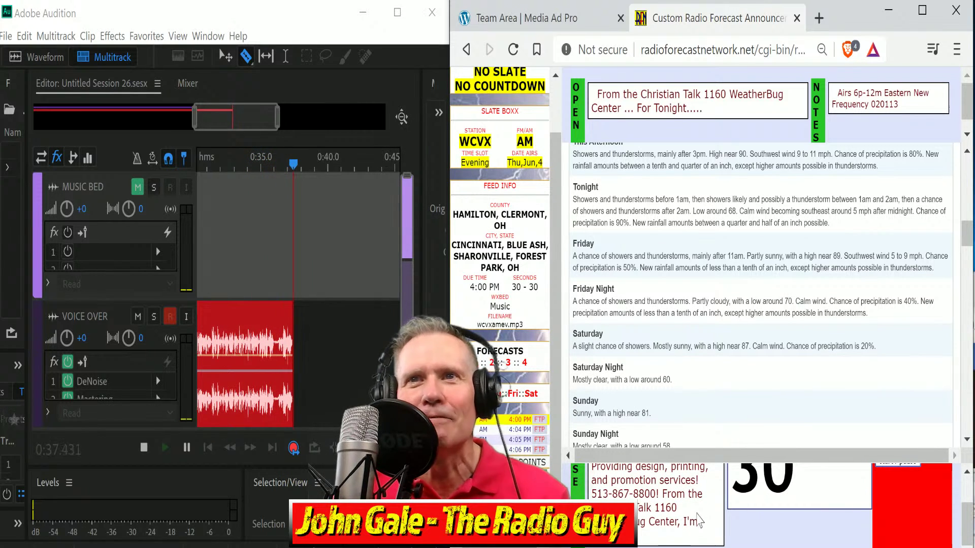
left_click(143, 448)
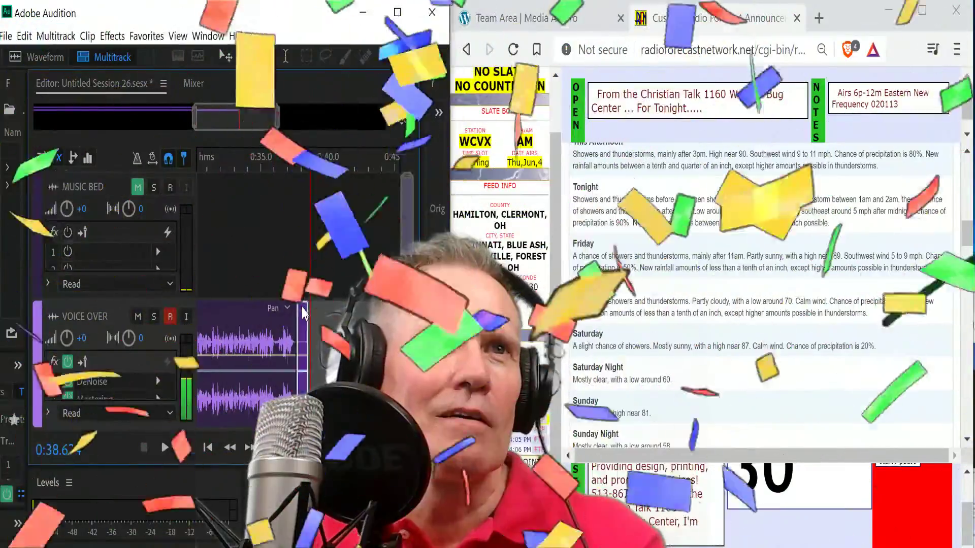
Cut the unwanted opening from the voice-over clip and align it with the session start, undoing its stray move onto the MUSIC BED track
left_click_drag(240, 116, 78, 116)
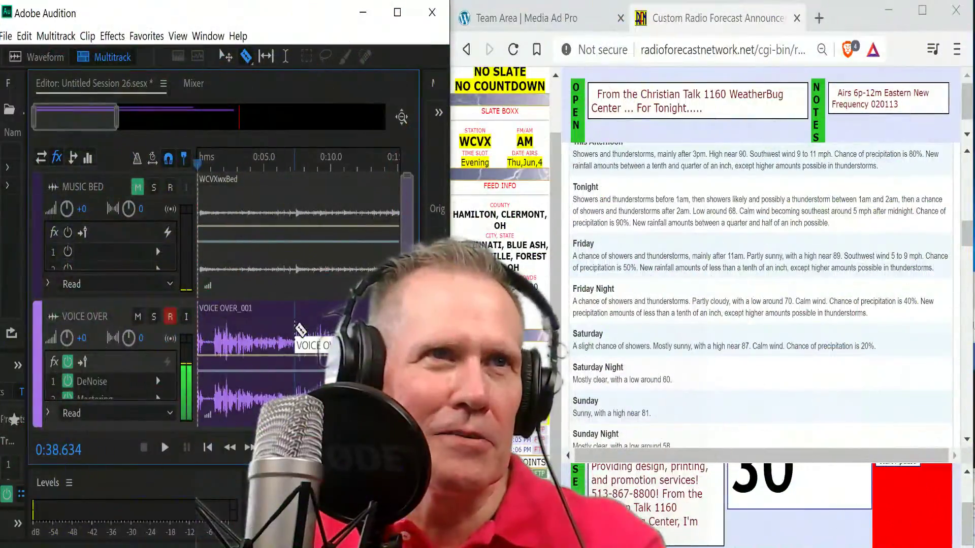
left_click_drag(260, 320, 249, 188)
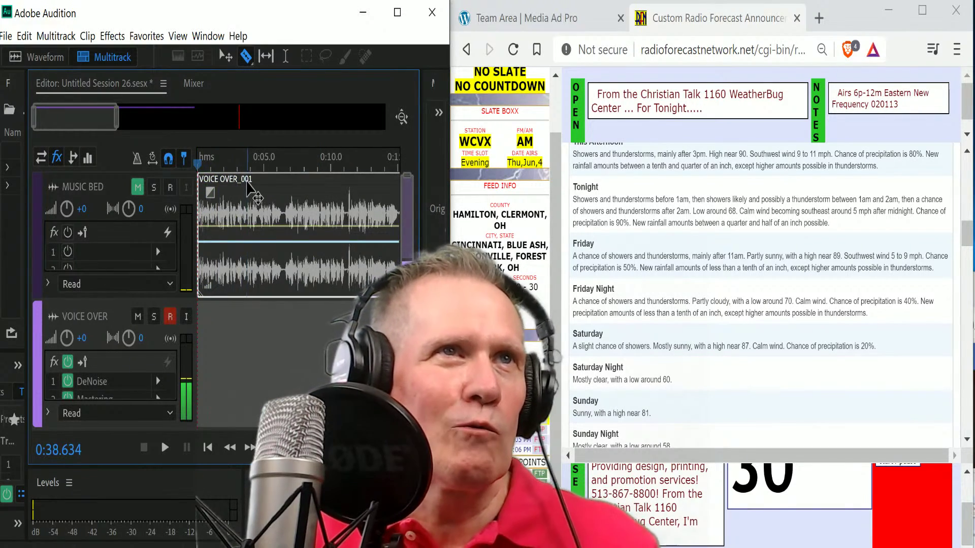
key("ctrl+z")
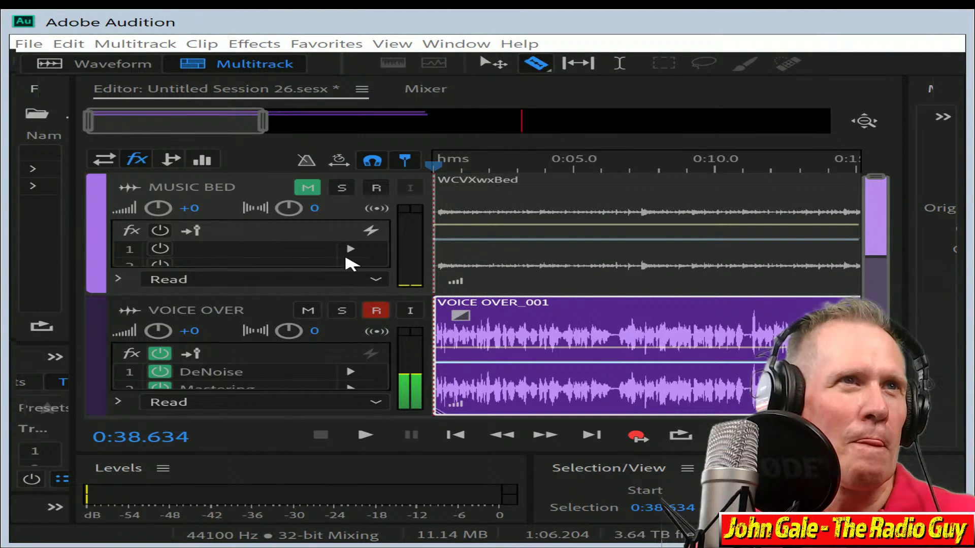
Mix the session down to a new file with the MUSIC BED track unmuted and play the mixdown back
left_click_drag(200, 119, 15, 174)
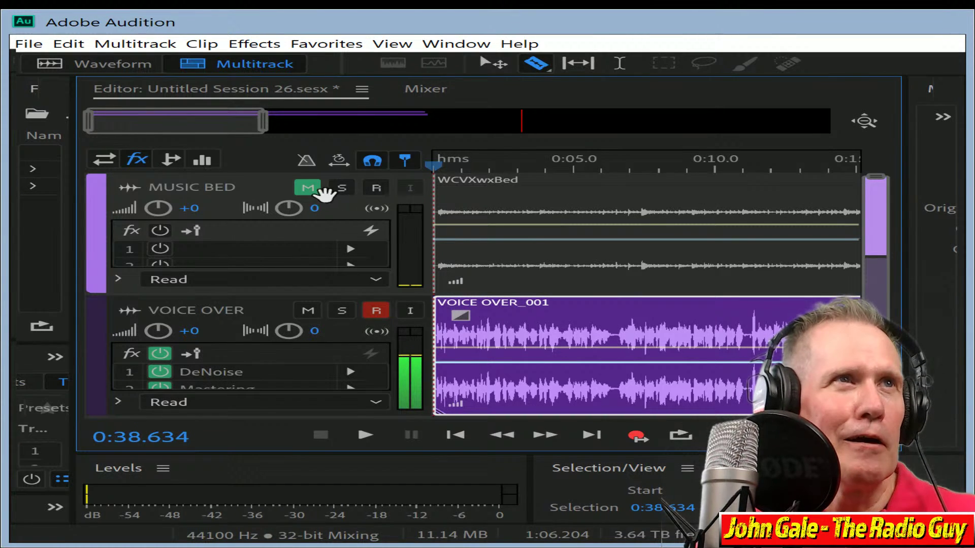
left_click(311, 187)
key("alt+shift+m")
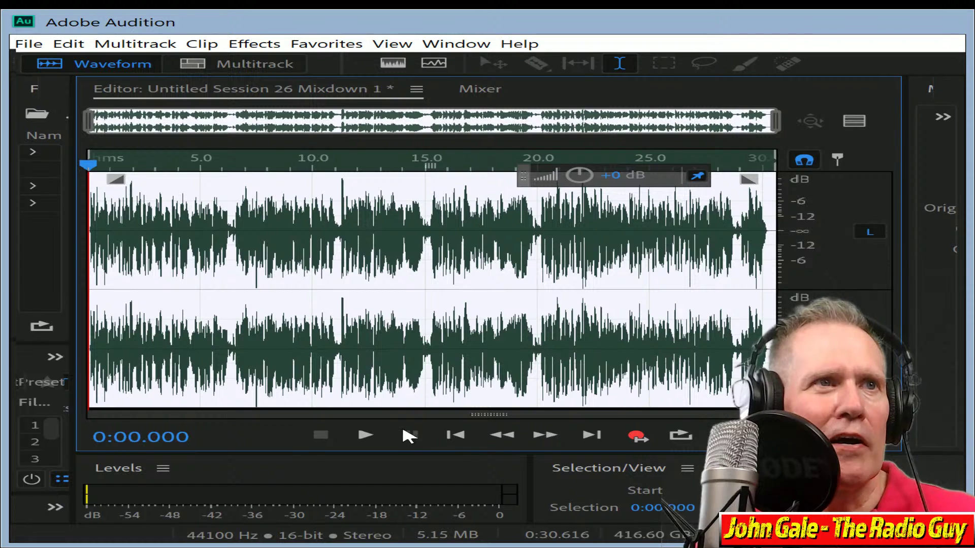
left_click(377, 435)
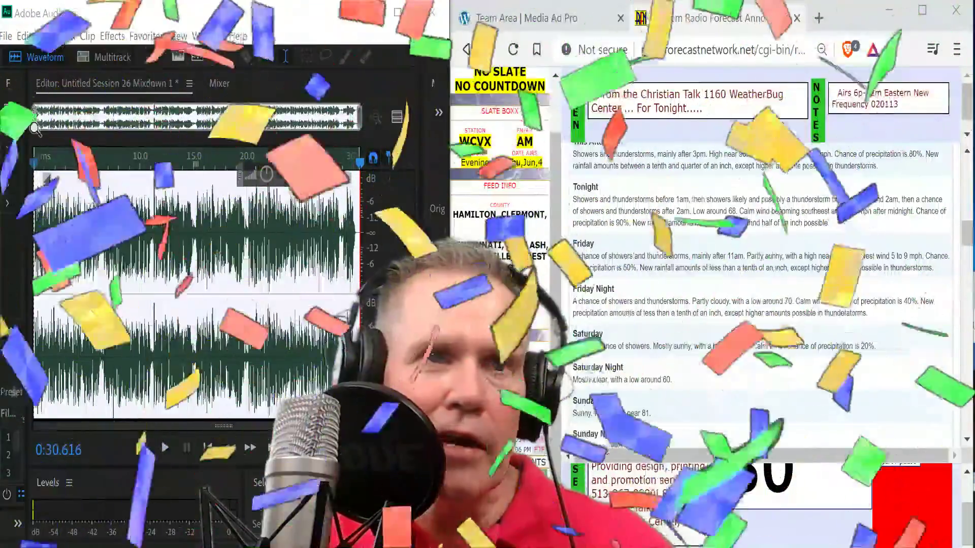
Delete the silence at the very end of the mixdown and the silent lead-in before the first word
left_click_drag(34, 127, 228, 128)
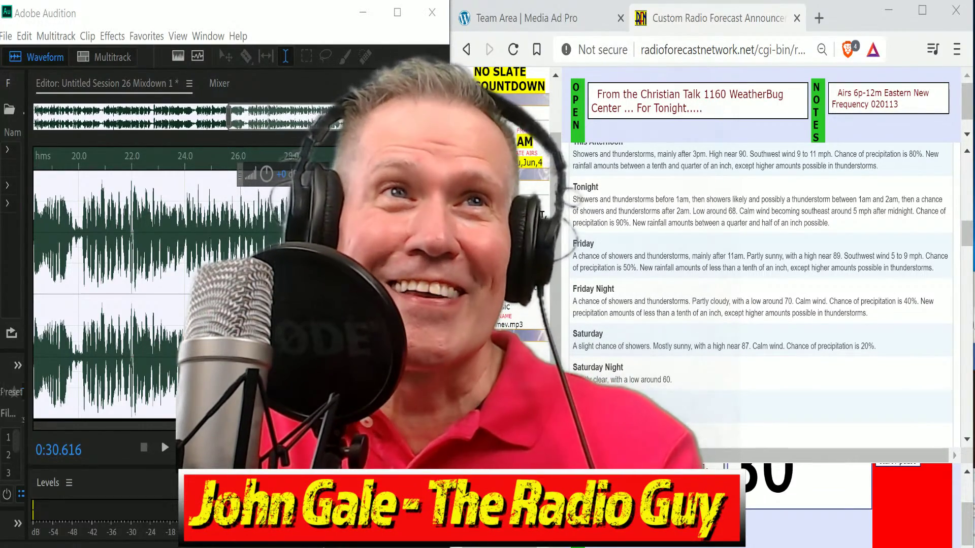
left_click(344, 254)
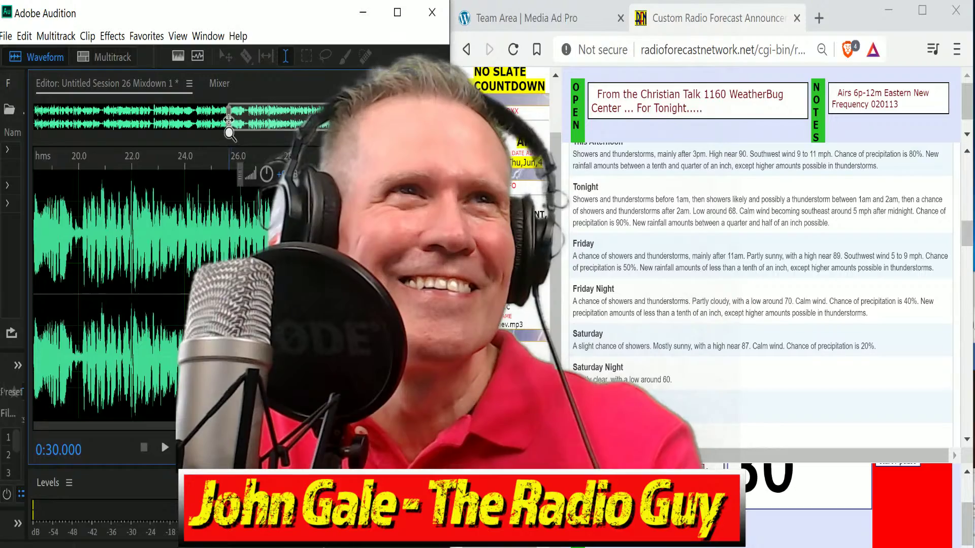
left_click_drag(229, 120, 333, 120)
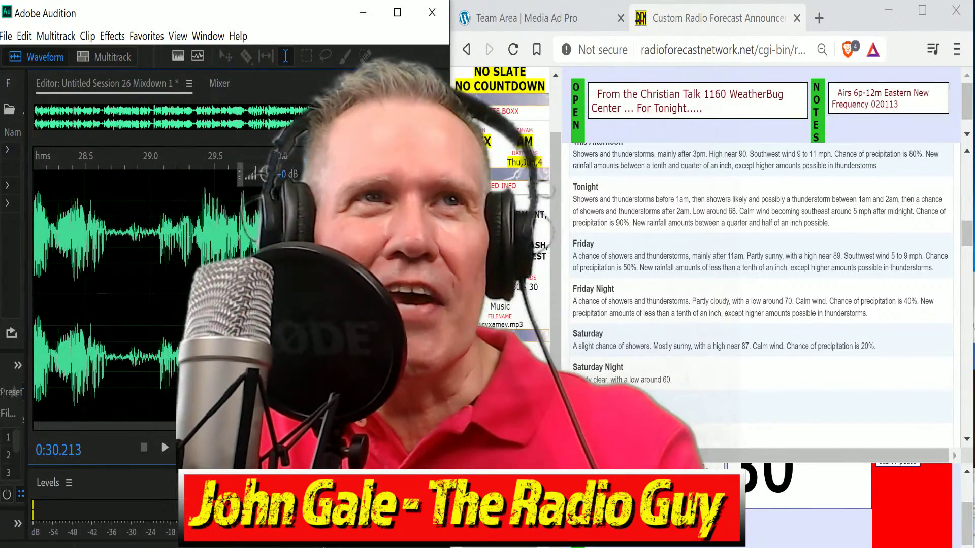
key("Delete")
left_click_drag(346, 118, 1, 159)
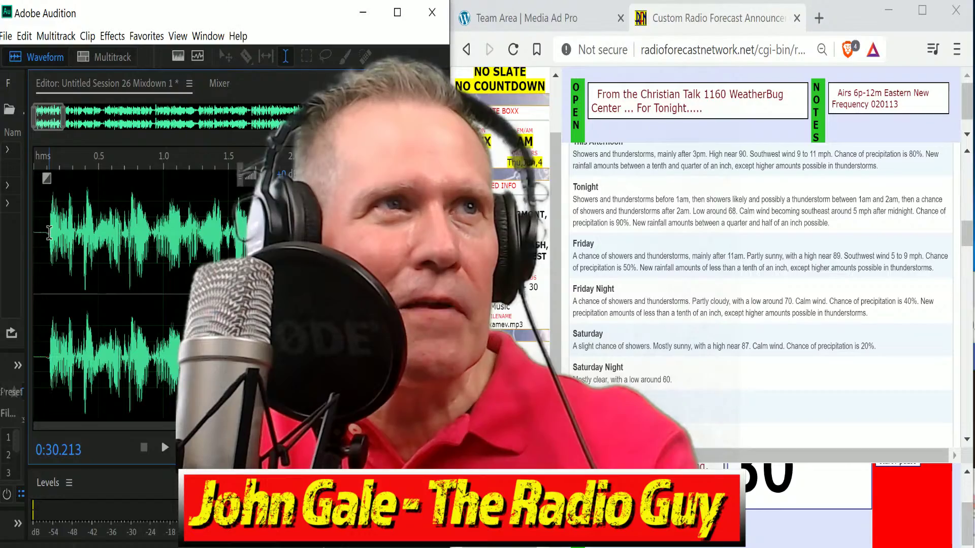
left_click_drag(49, 232, 32, 140)
key("Delete")
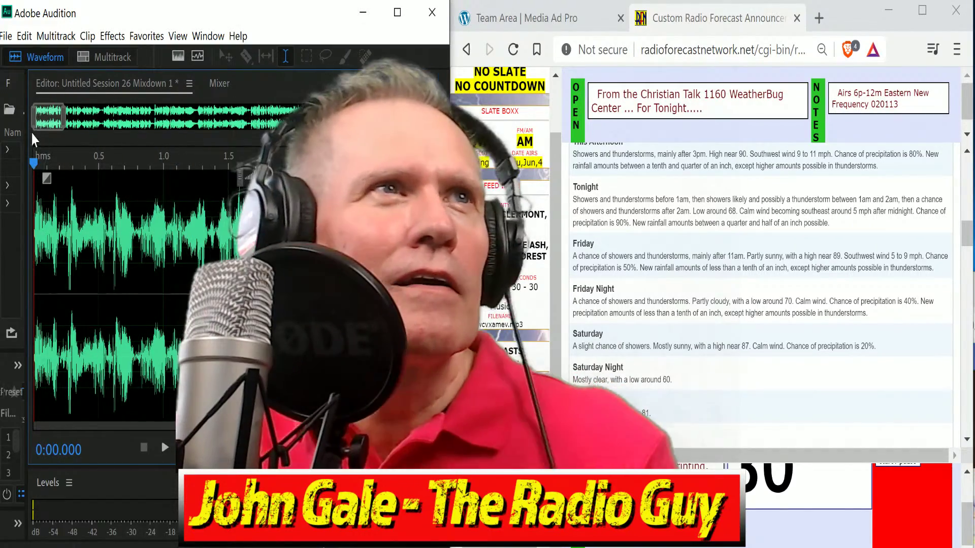
left_click_drag(63, 119, 375, 120)
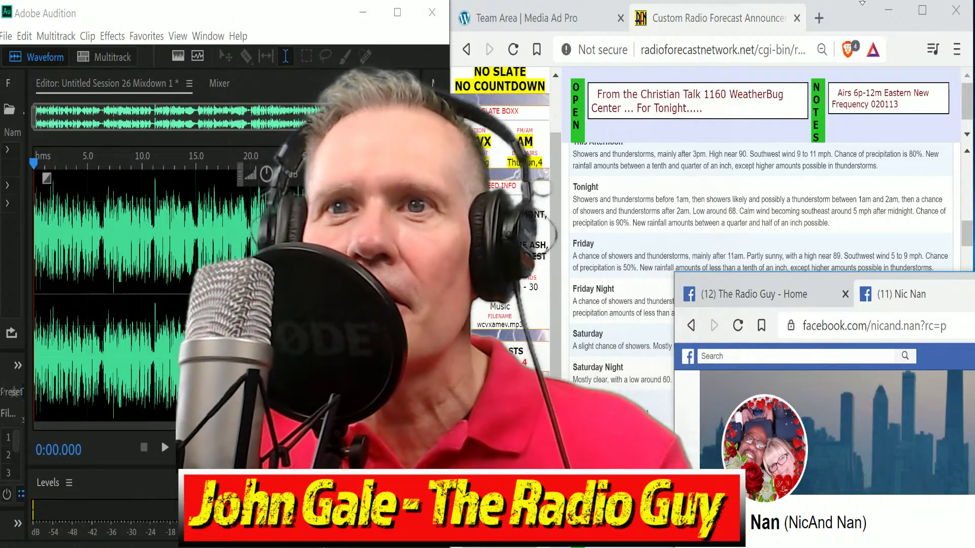
Switch to the Facebook window to check the live video page and return to the forecast browser
left_click(693, 327)
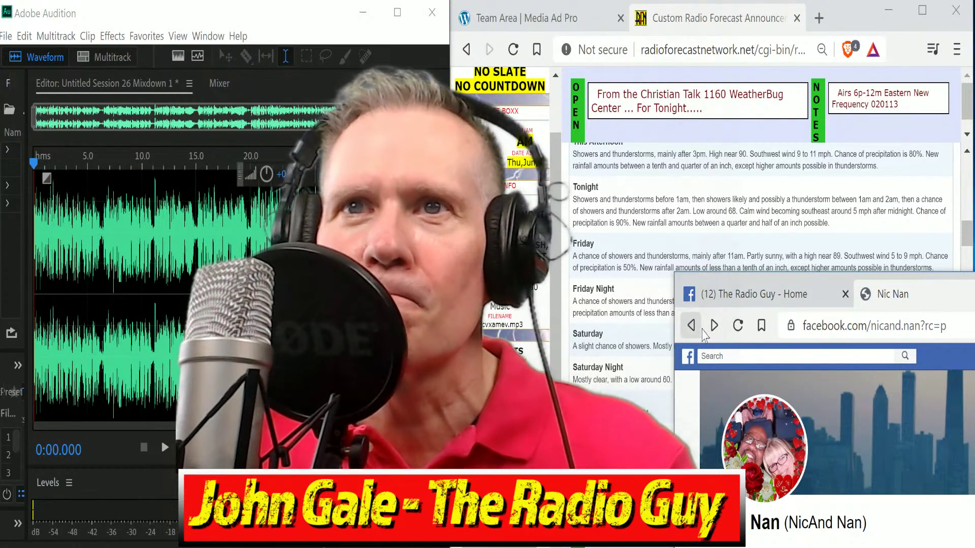
left_click(853, 15)
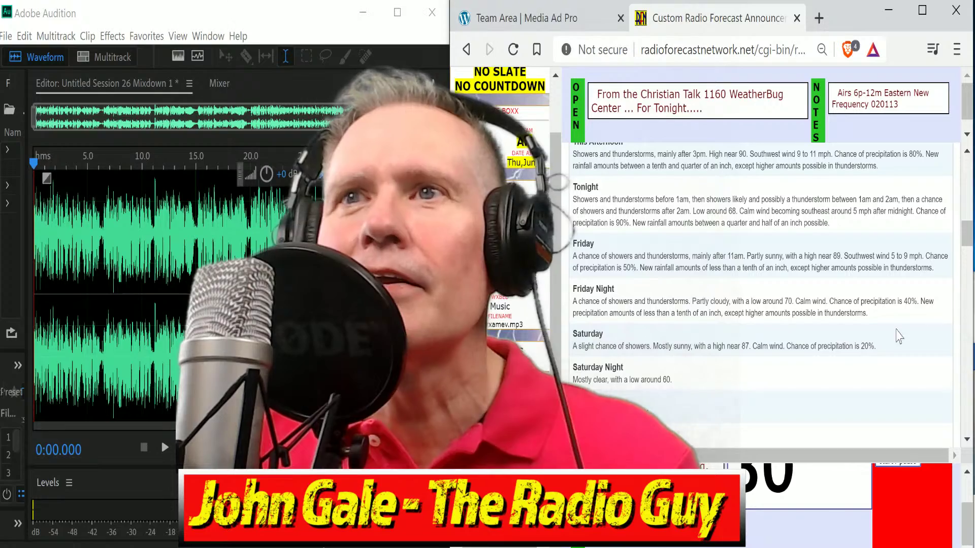
key("alt+Tab")
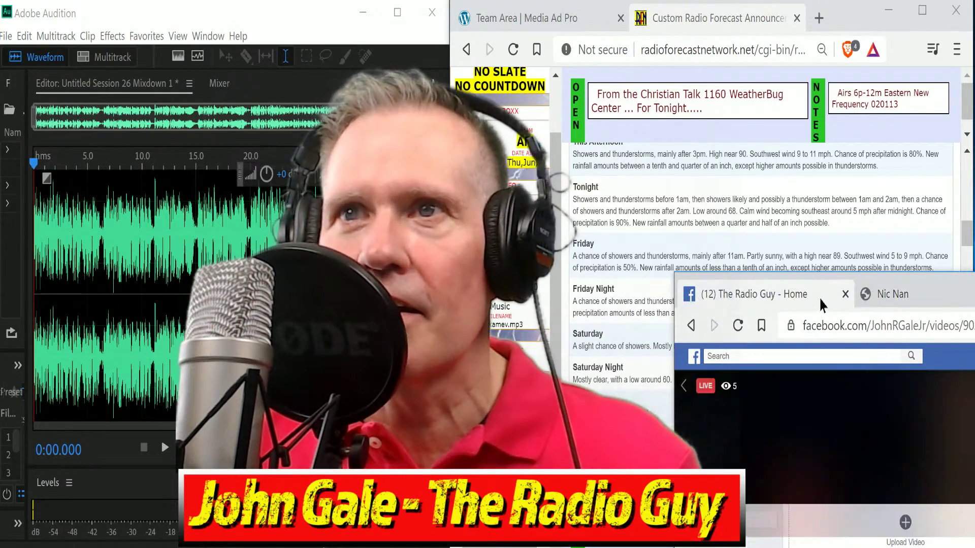
left_click(846, 19)
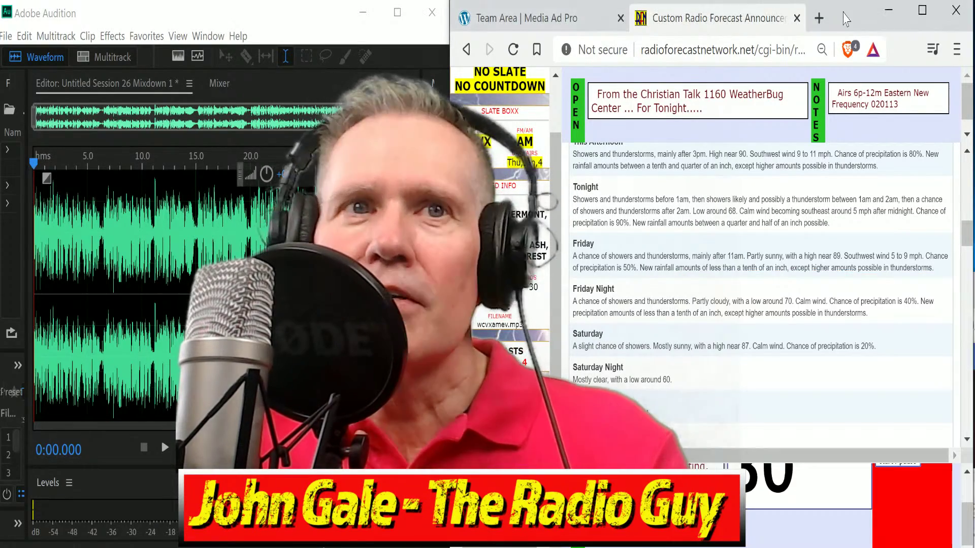
Inspect the tail of the trimmed mixdown for leftover silence and check the whole waveform's length
left_click(44, 168)
scroll(358, 229, "up", 10)
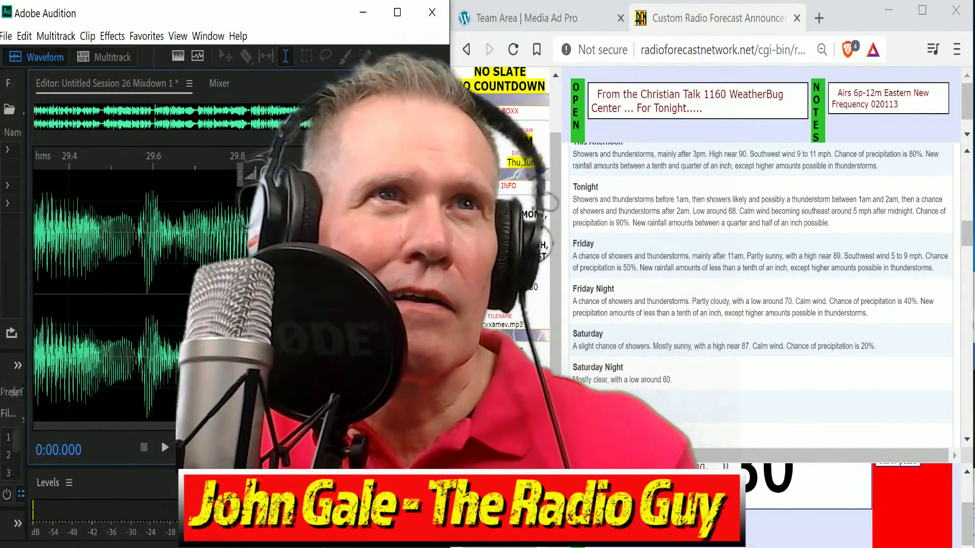
left_click(350, 229)
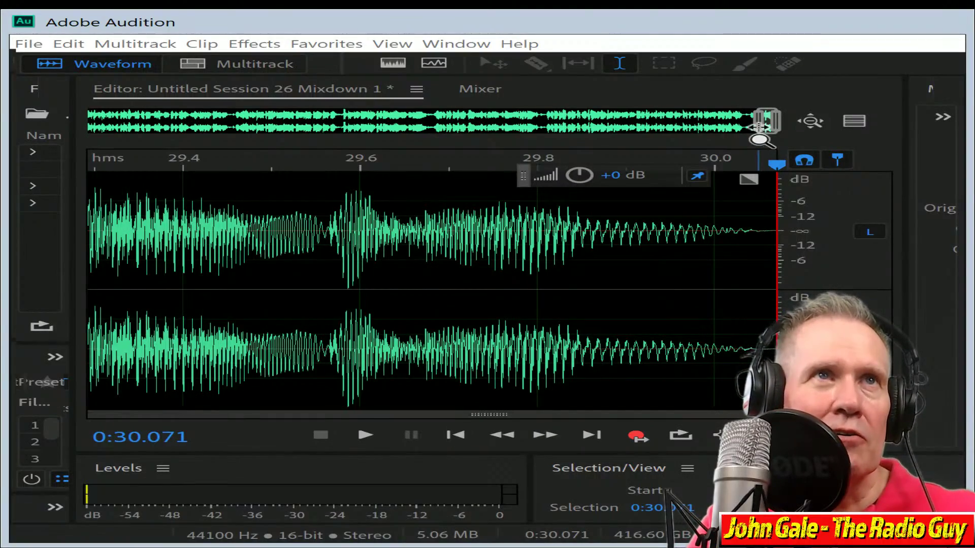
left_click_drag(765, 121, 15, 94)
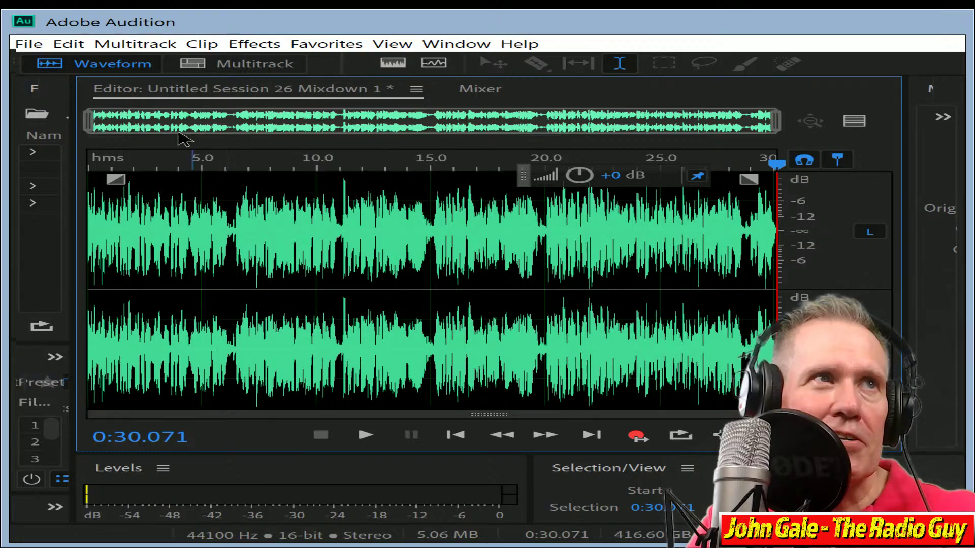
left_click_drag(769, 121, 463, 157)
left_click_drag(560, 167, 780, 160)
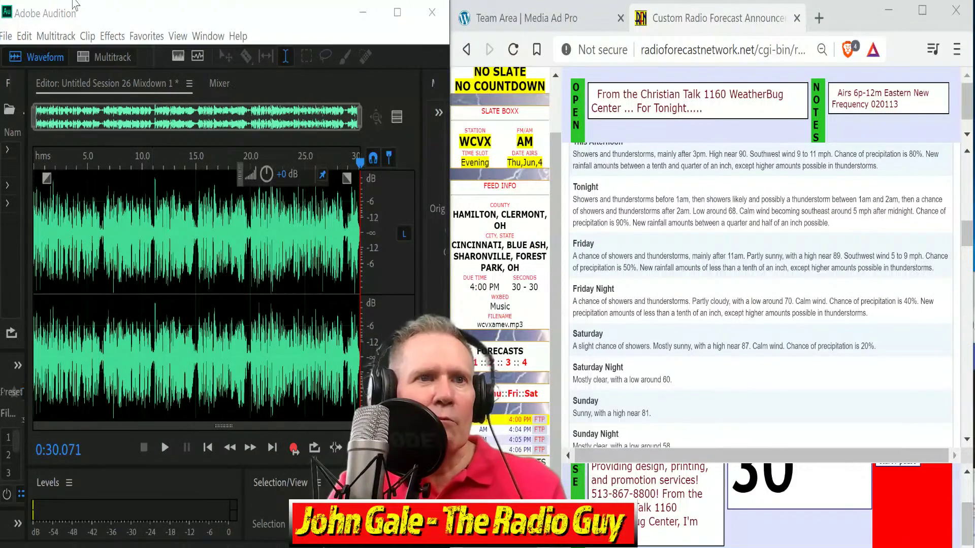
Stretch the whole mixdown to a new duration of 0:30.000 with the Stretch and Pitch effect
left_click(204, 44)
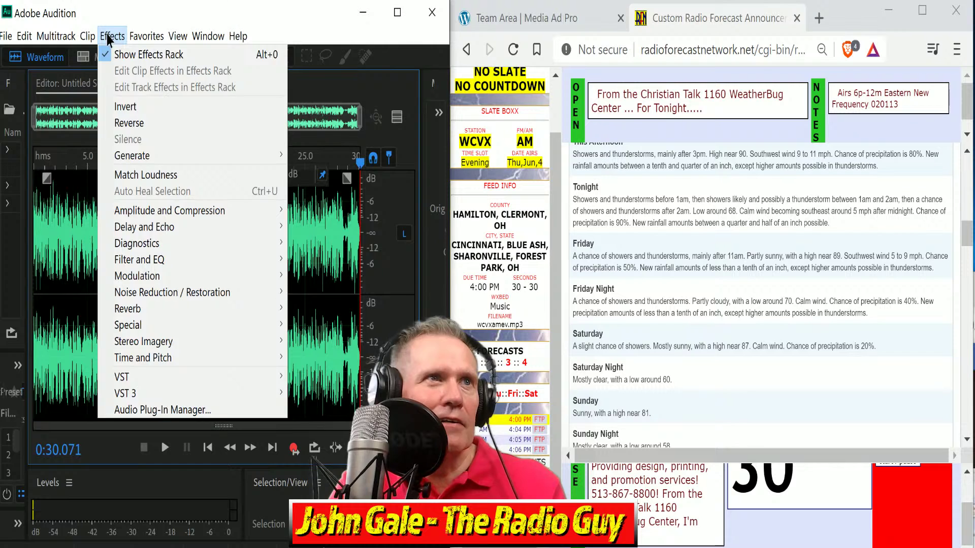
left_click(112, 36)
left_click(112, 36)
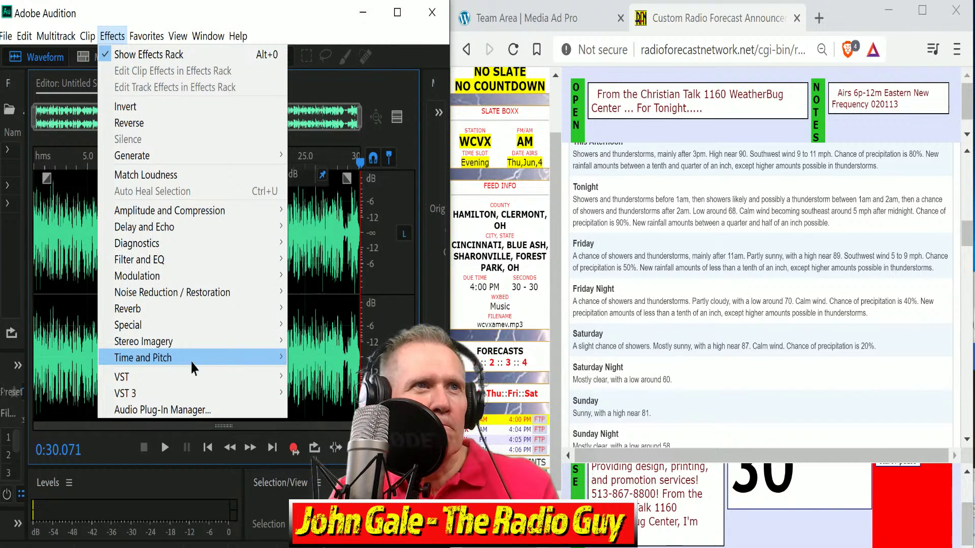
mouse_move(193, 359)
left_click(337, 424)
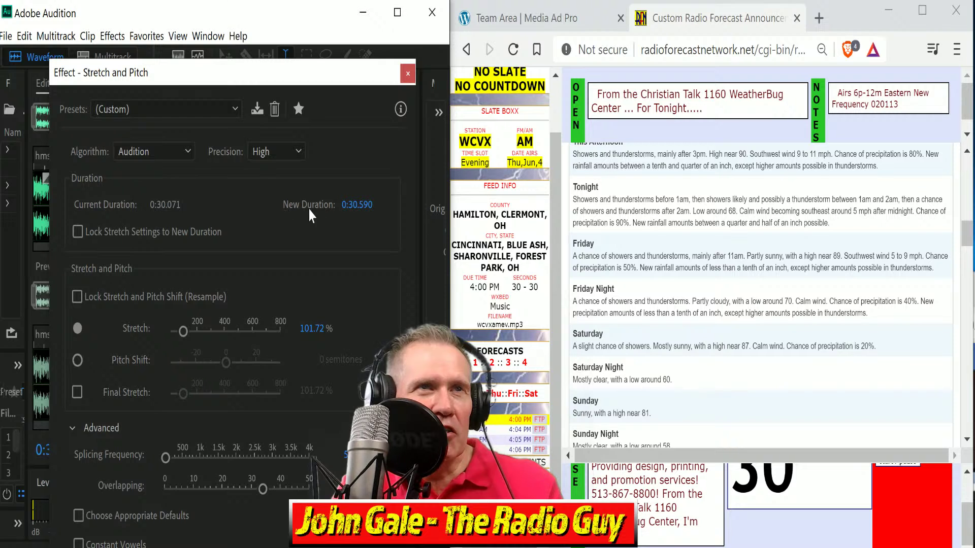
left_click(358, 204)
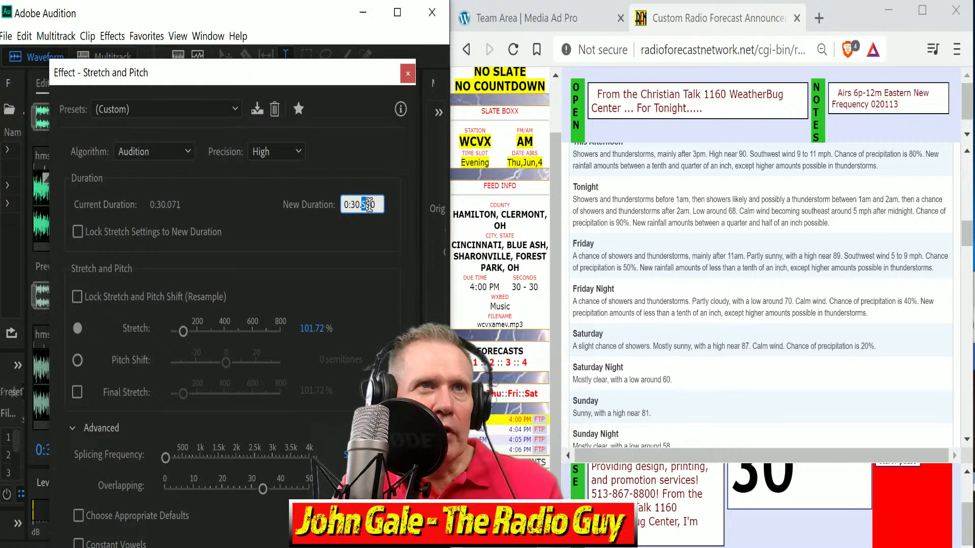
type("0")
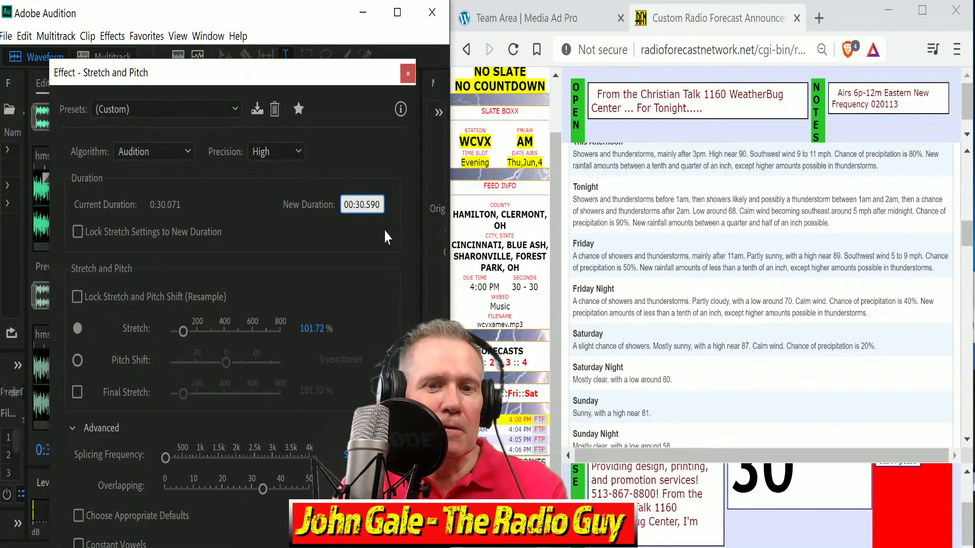
key("BackSpace")
left_click_drag(360, 205, 377, 204)
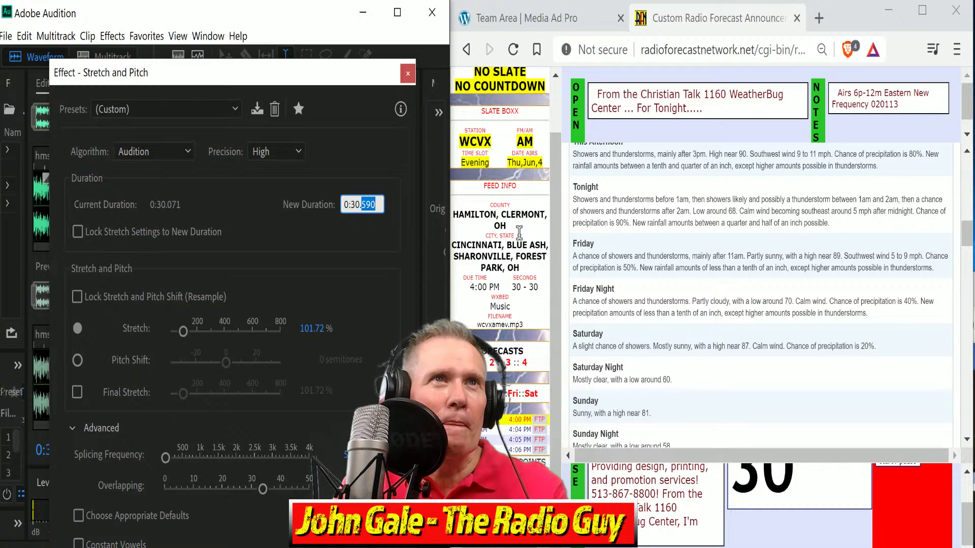
type("000")
key("Return")
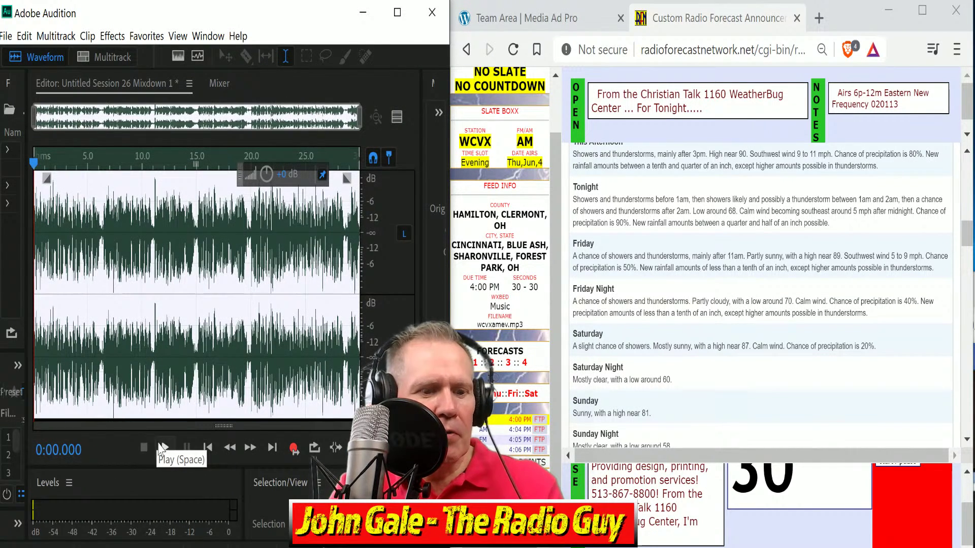
Export the stretched mixdown to E: as wgriamev.mp3, overwriting the existing file
key("ctrl+shift+e")
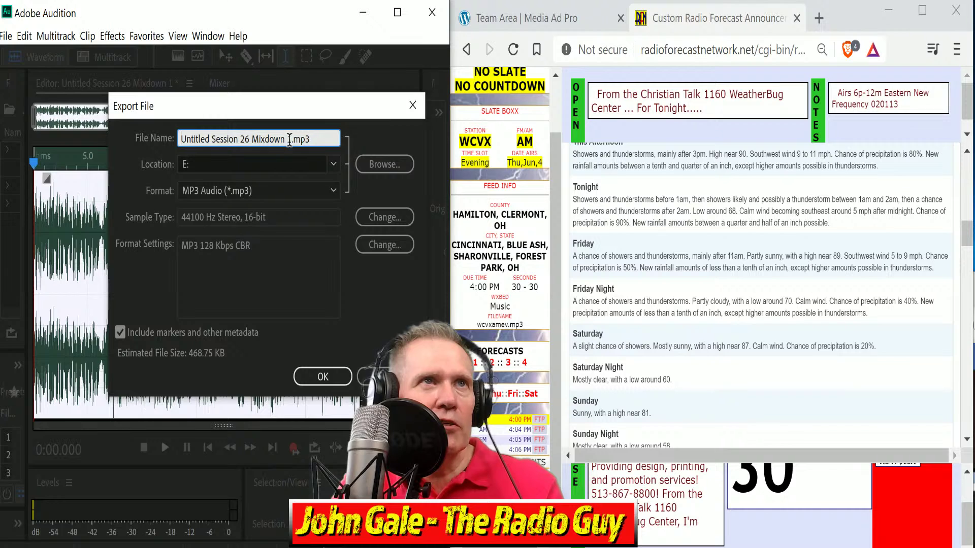
left_click_drag(292, 139, 181, 139)
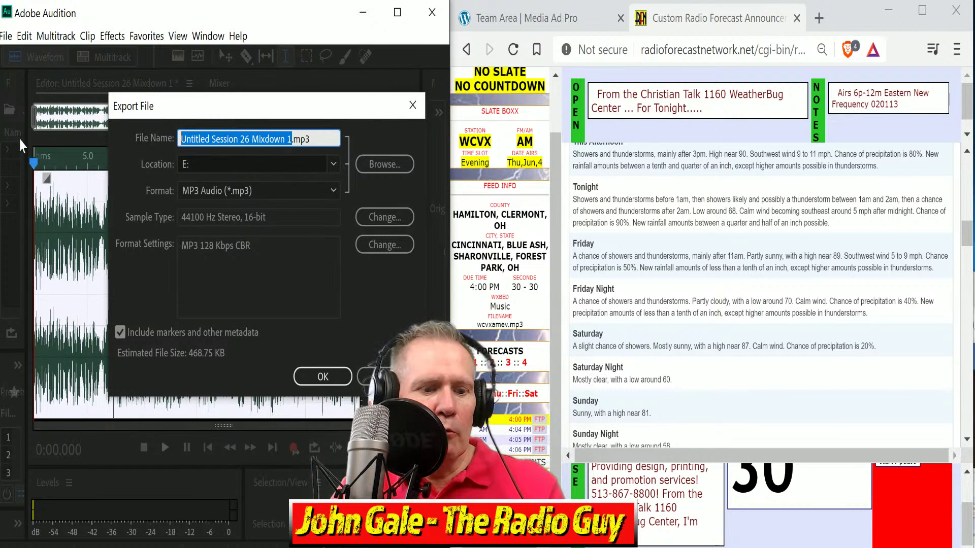
type("wgriamev")
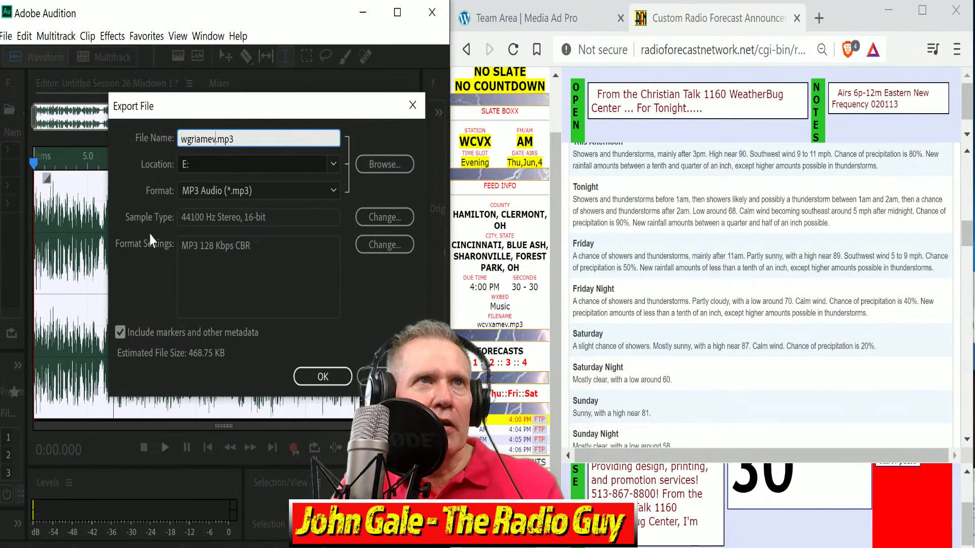
left_click(323, 377)
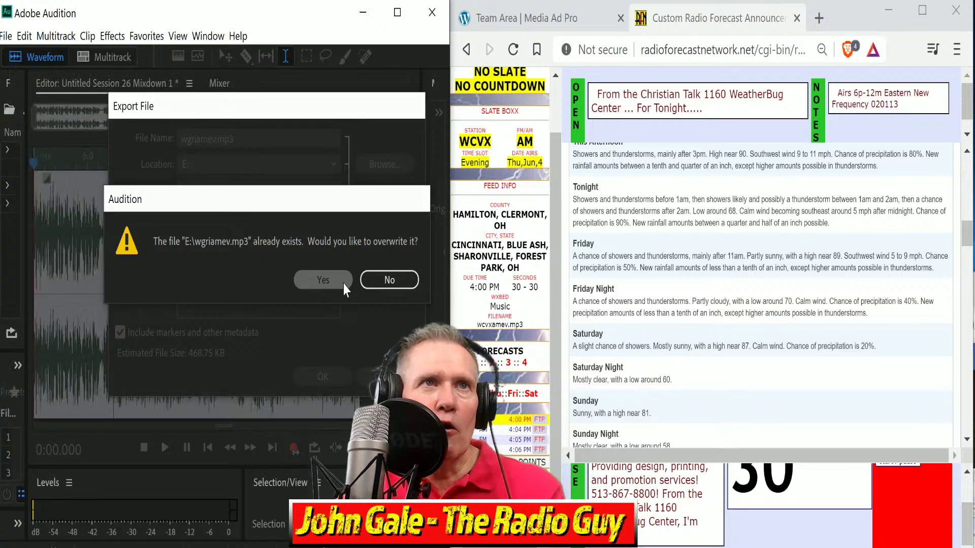
left_click(343, 284)
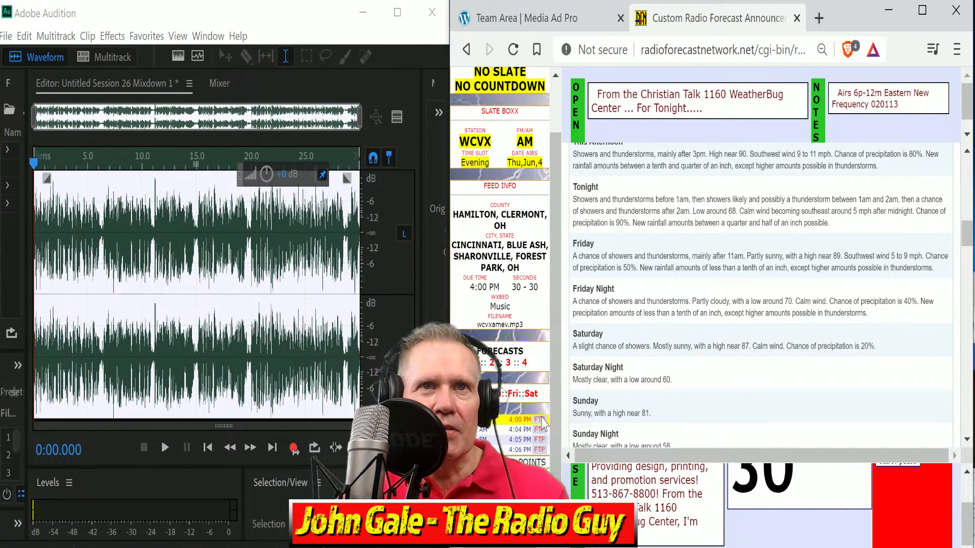
Open the 4:00 PM feed's FTP page and export the mixdown to E: under its suggested name, wcvxamev.mp3, overwriting the existing file
left_click(539, 420)
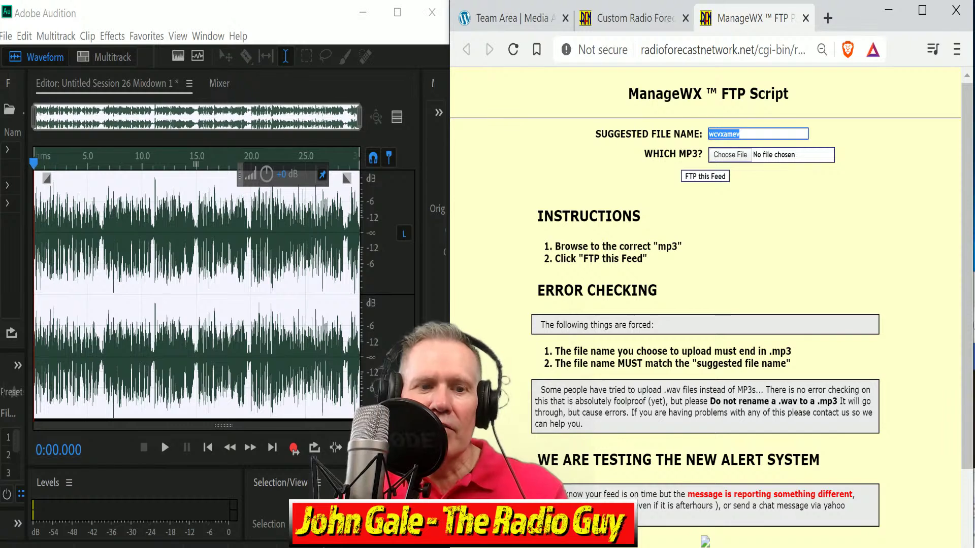
left_click(7, 35)
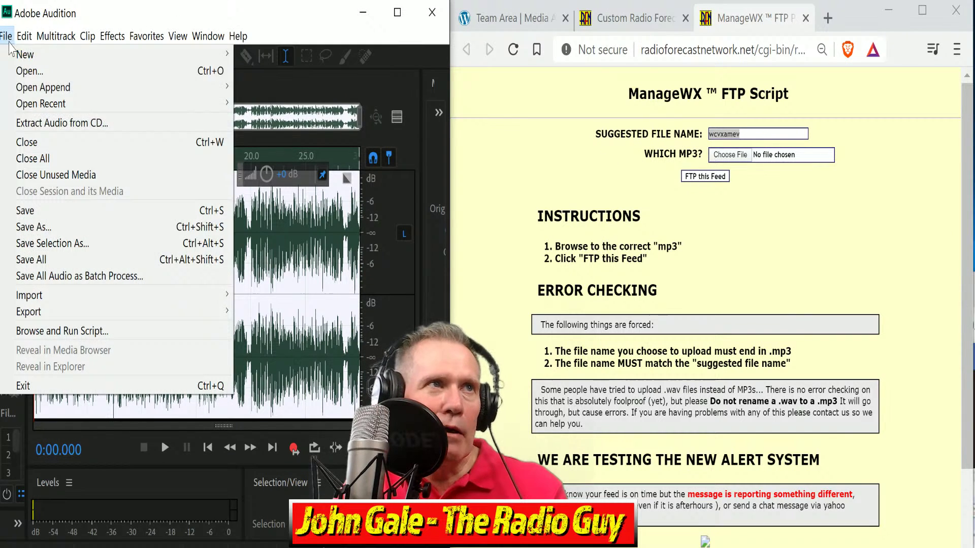
left_click(24, 35)
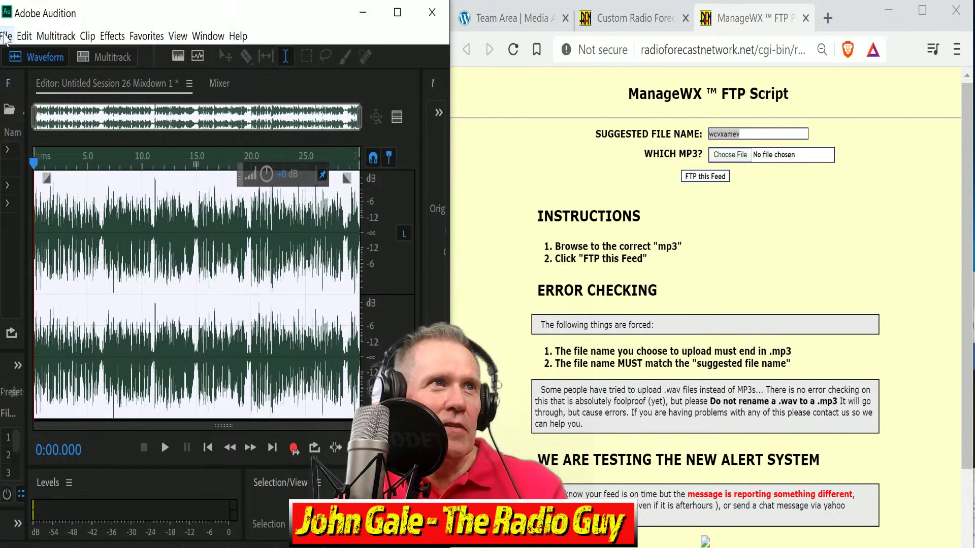
left_click(6, 36)
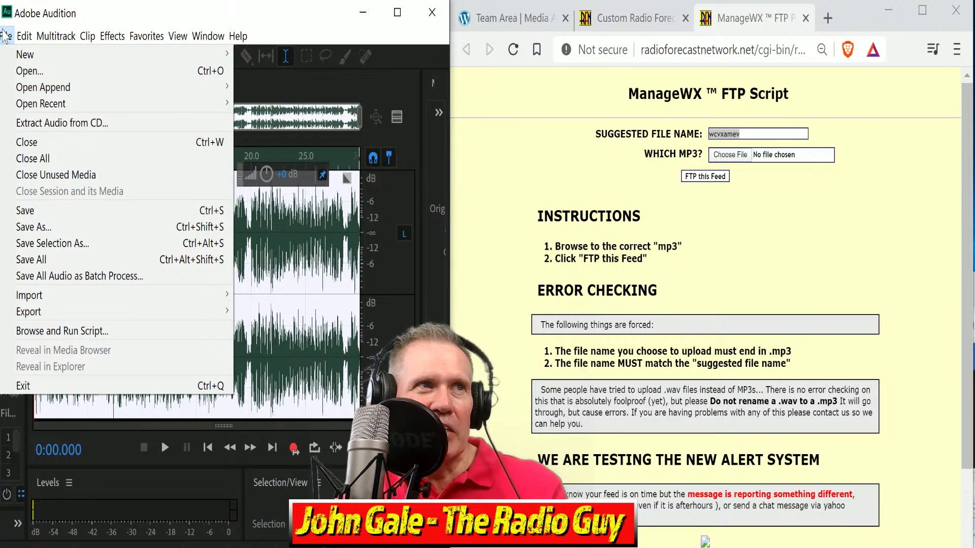
mouse_move(55, 312)
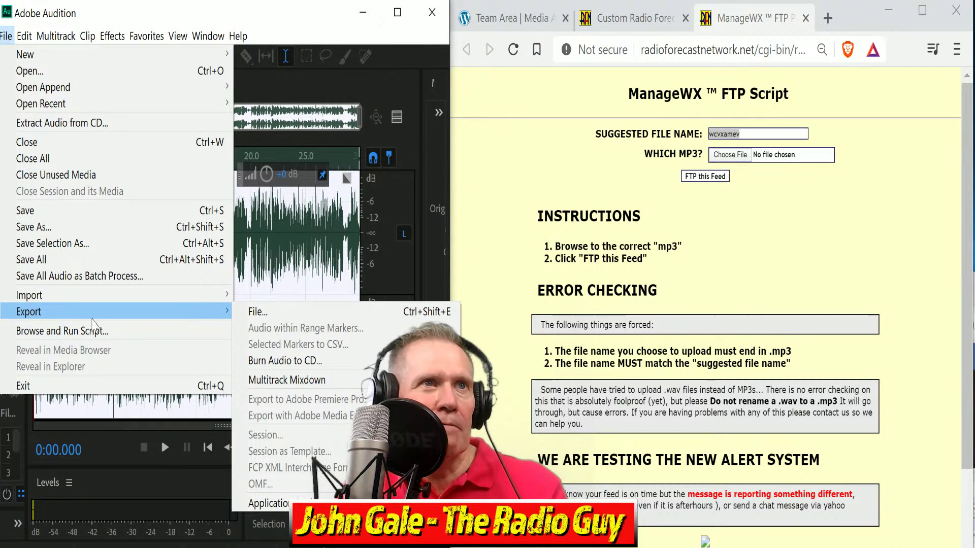
left_click(264, 312)
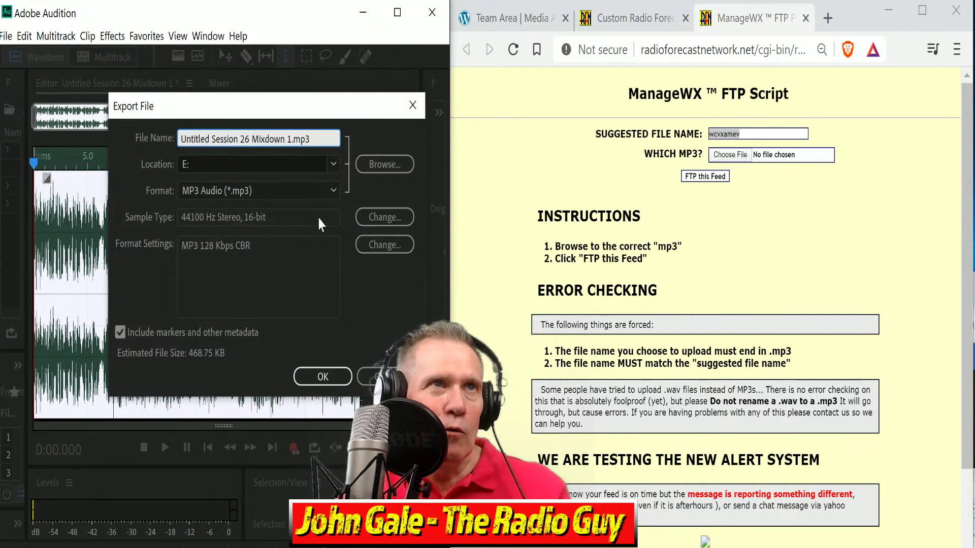
left_click_drag(291, 139, 181, 138)
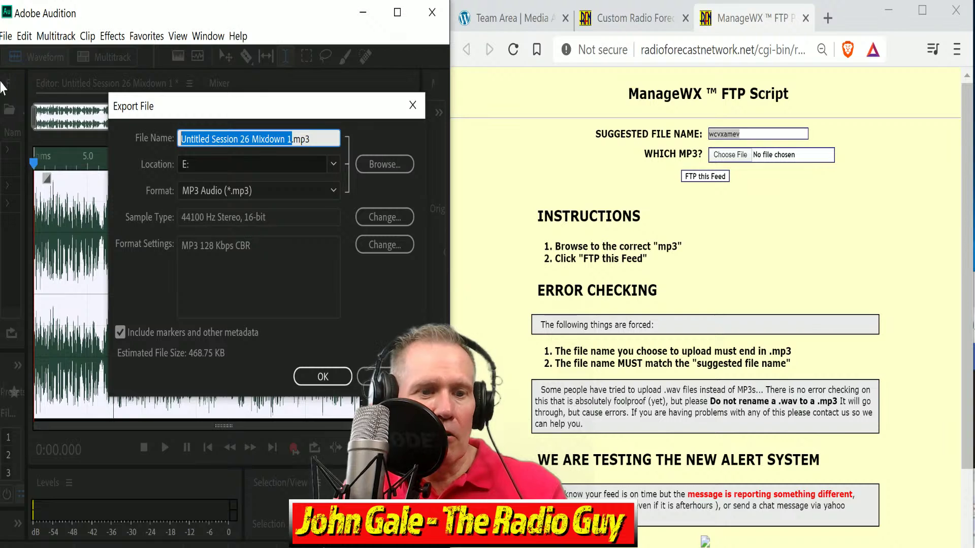
double_click(724, 134)
key("ctrl+c")
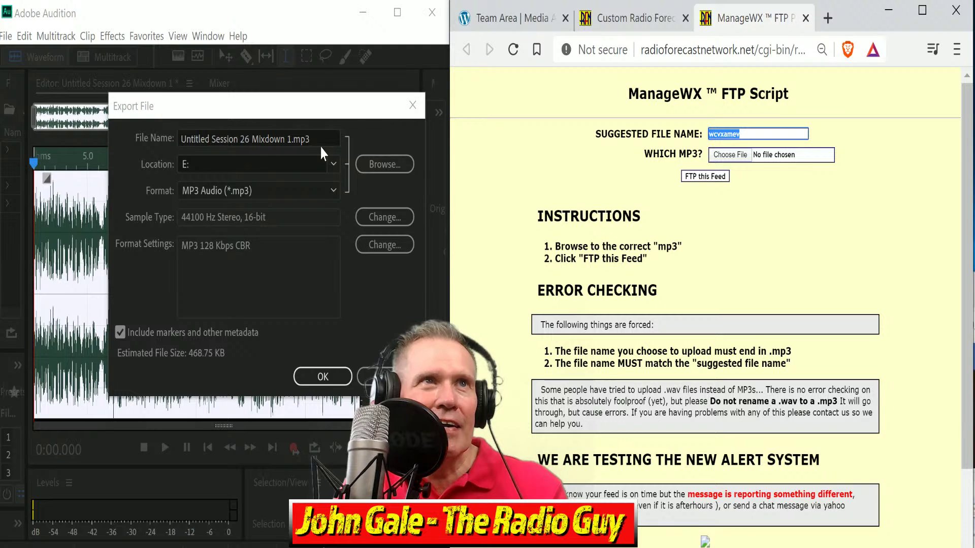
left_click_drag(293, 142, 181, 142)
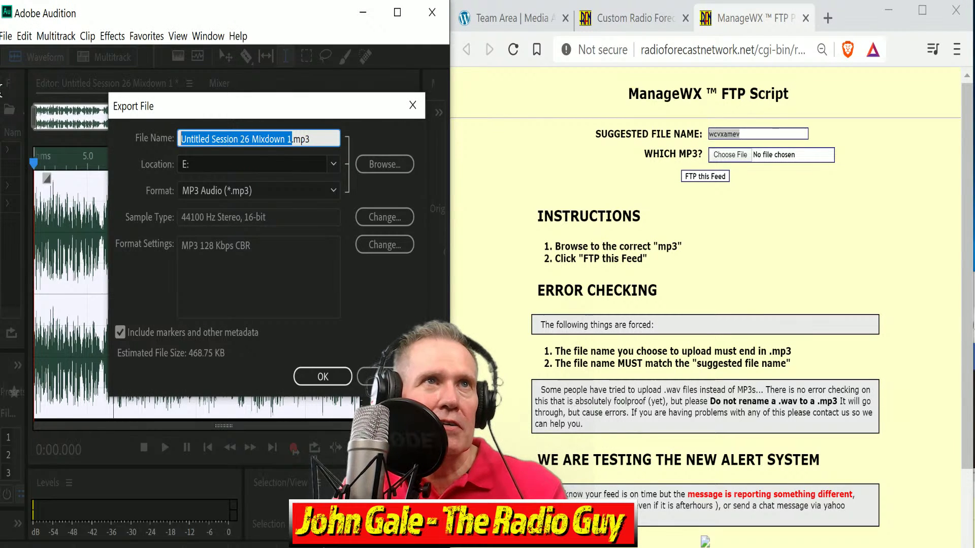
key("ctrl+v")
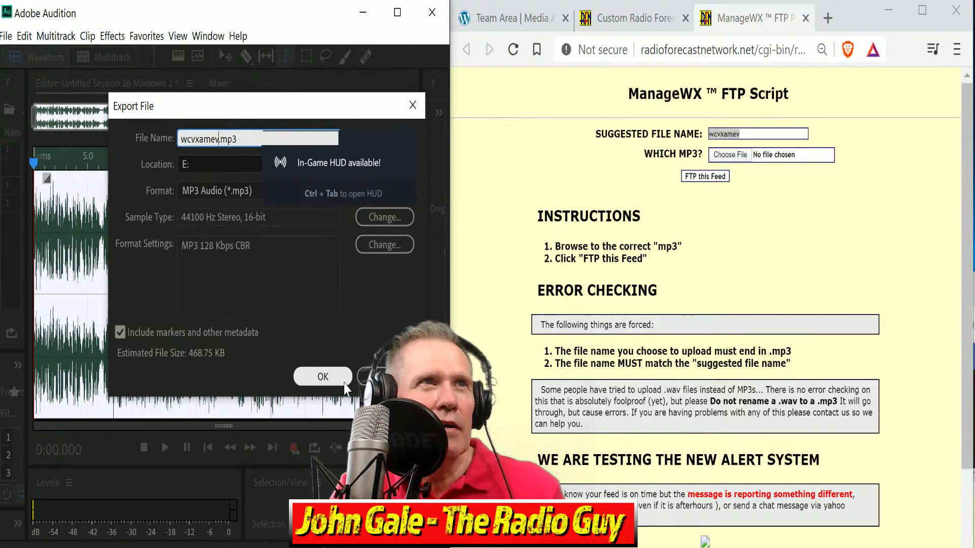
left_click(323, 377)
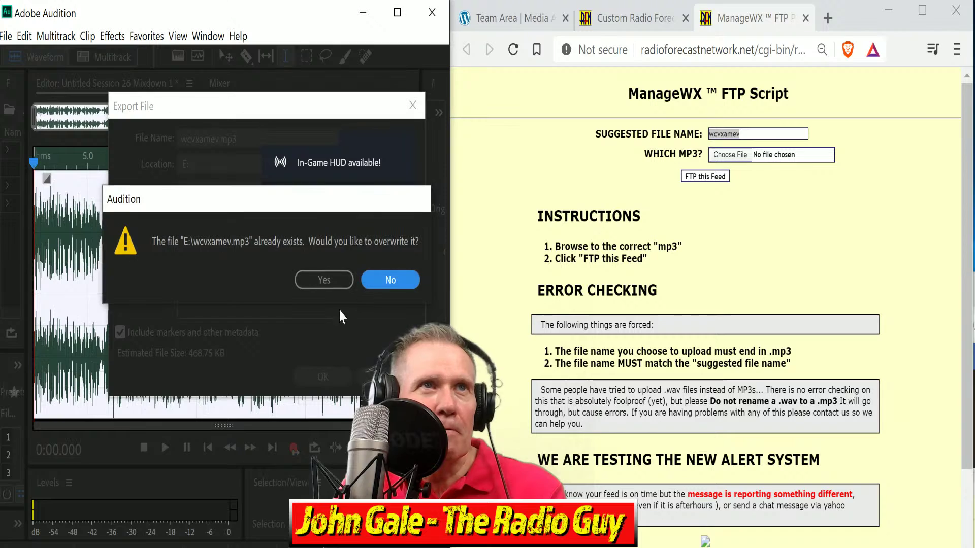
left_click(324, 281)
Upload the wcvxamev file from drive E: through the FTP page and close the results window
left_click(730, 154)
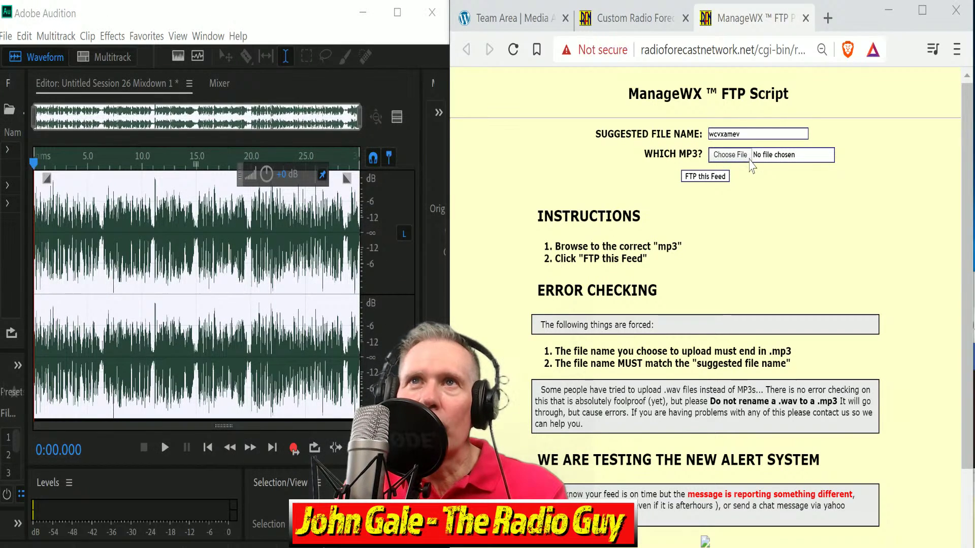
scroll(757, 188, "down", 2)
left_click_drag(755, 187, 754, 321)
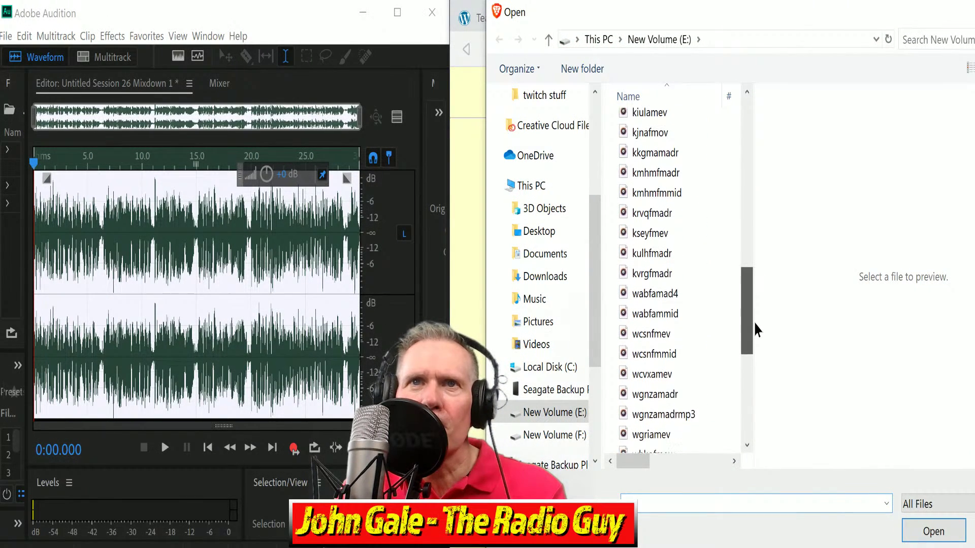
left_click(660, 376)
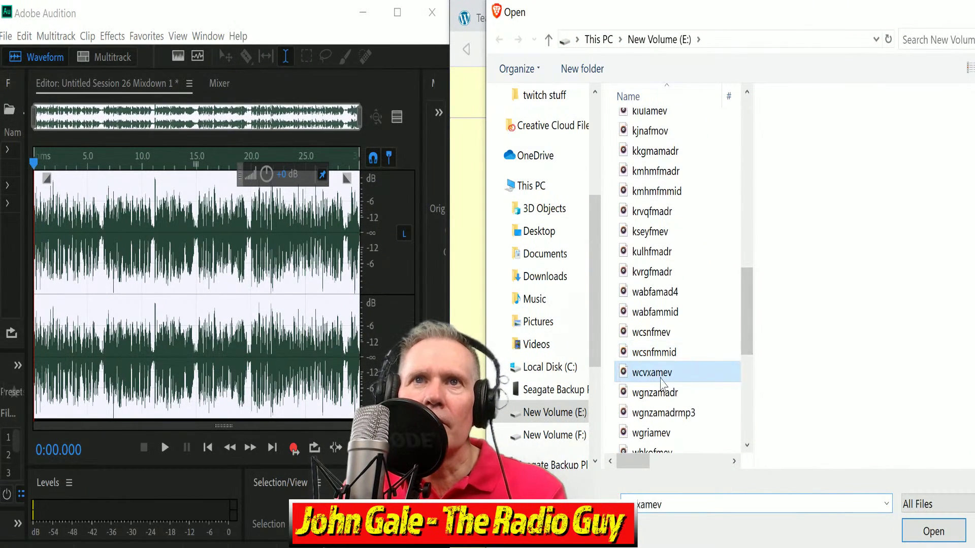
left_click(933, 531)
left_click(718, 178)
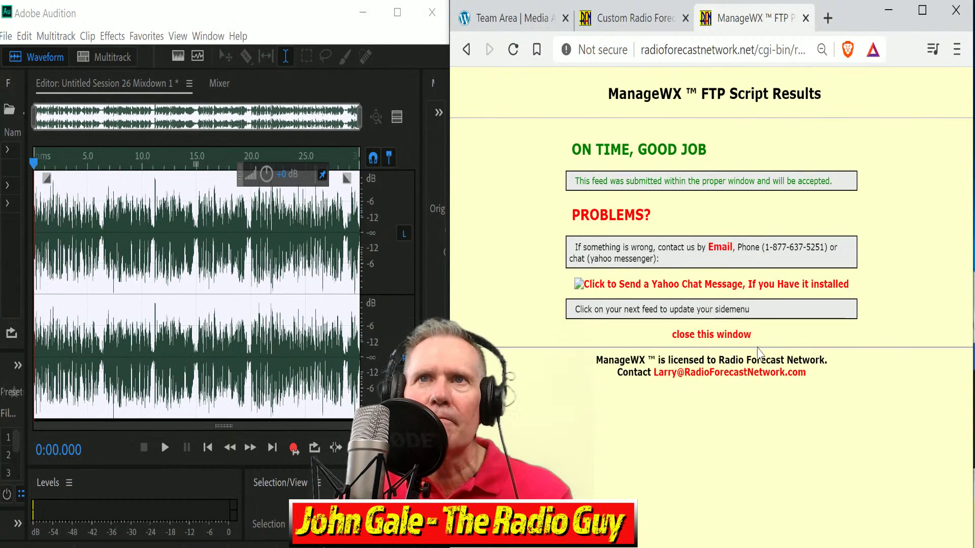
left_click(733, 335)
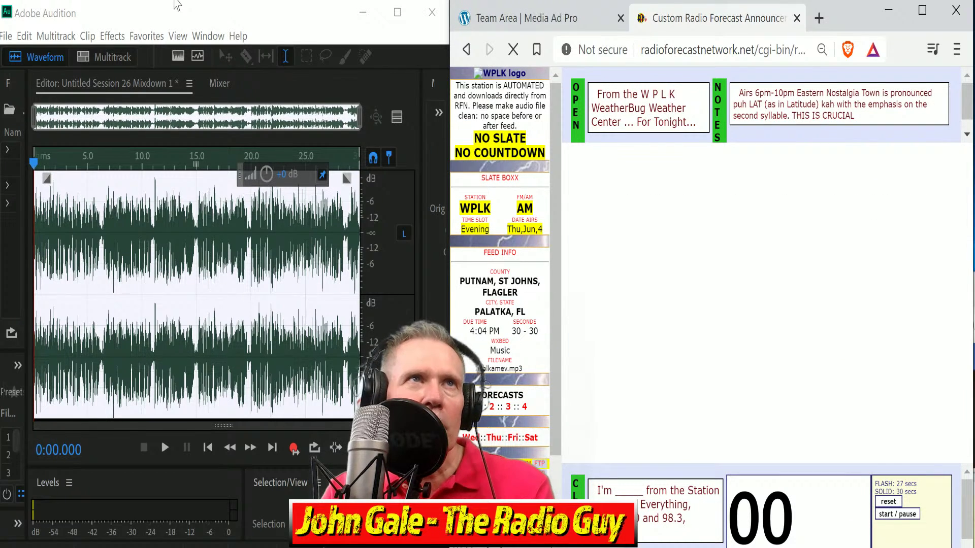
Close all the files open in Audition, including the finished mixdown and its session
left_click(6, 36)
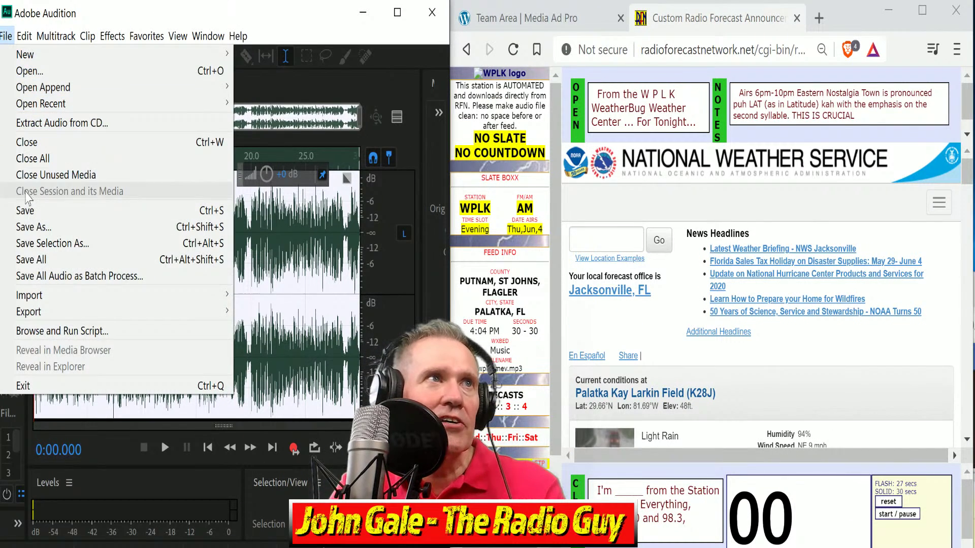
left_click(30, 166)
left_click(279, 315)
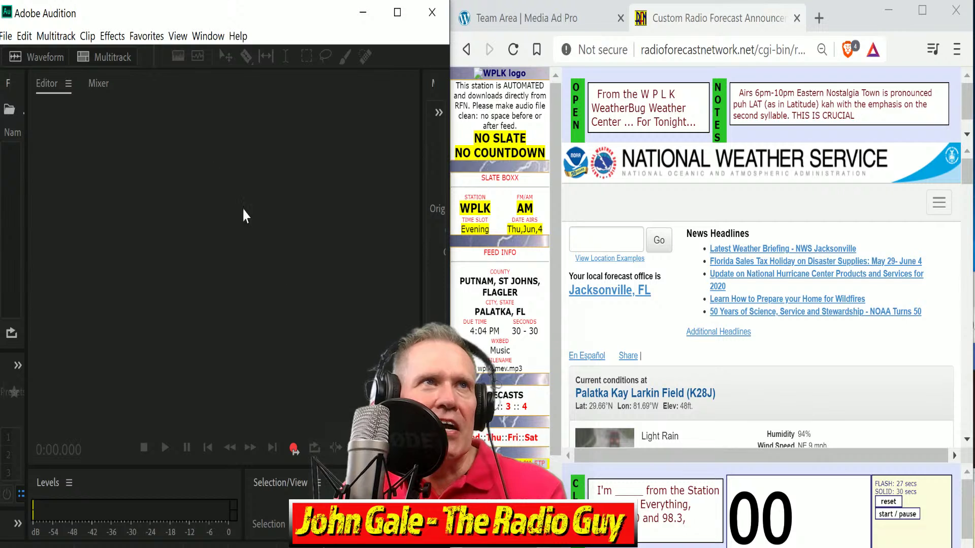
Create a new multitrack session on E: from the WPLX WX template, keeping the name Untitled Session 27
left_click(84, 57)
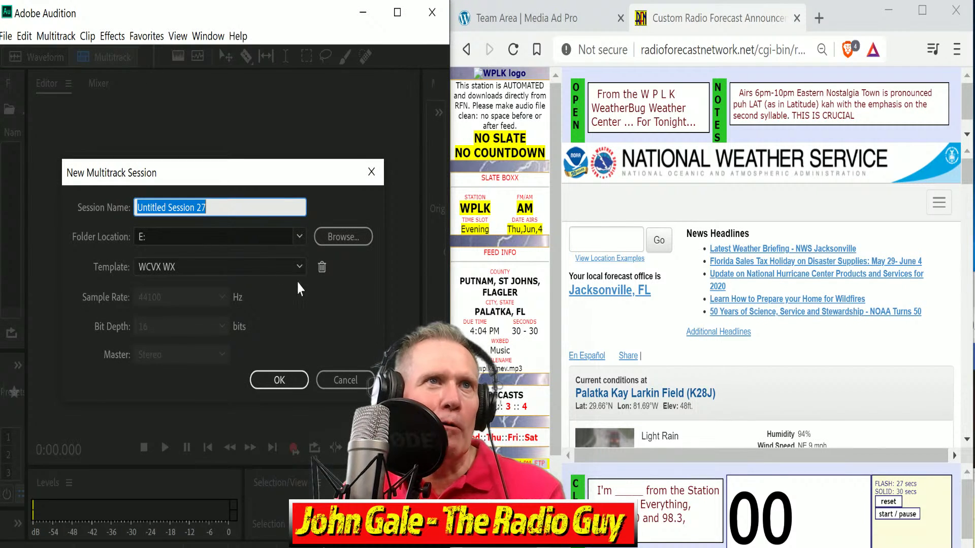
left_click(301, 264)
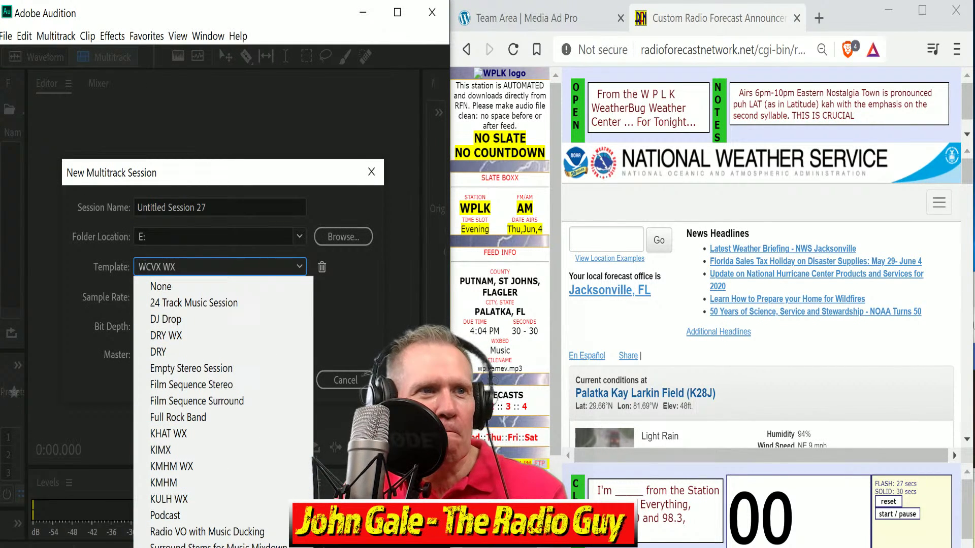
left_click(218, 547)
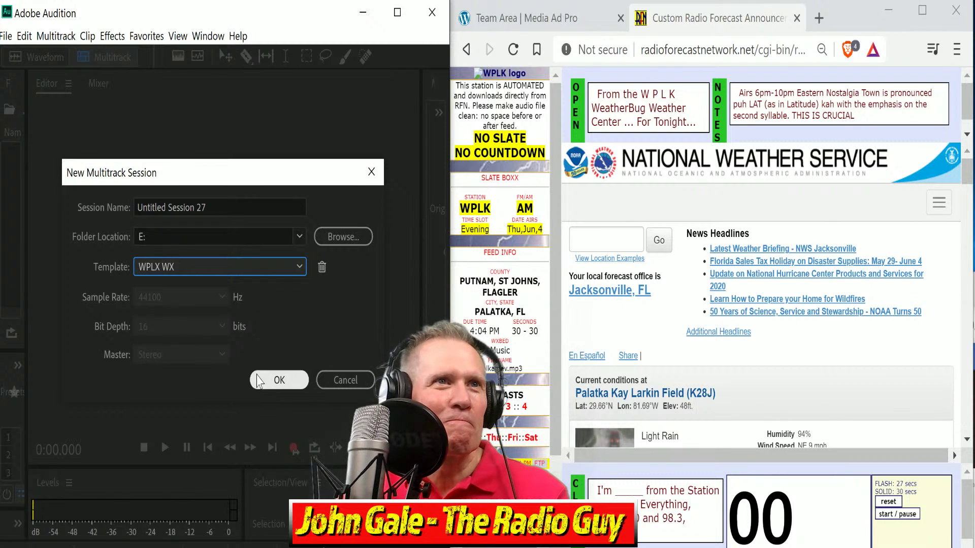
left_click(279, 380)
Record the WPLK evening voice-over from the Palatka detailed forecast, timing the read with the page's timer and resetting it for another take
left_click(295, 449)
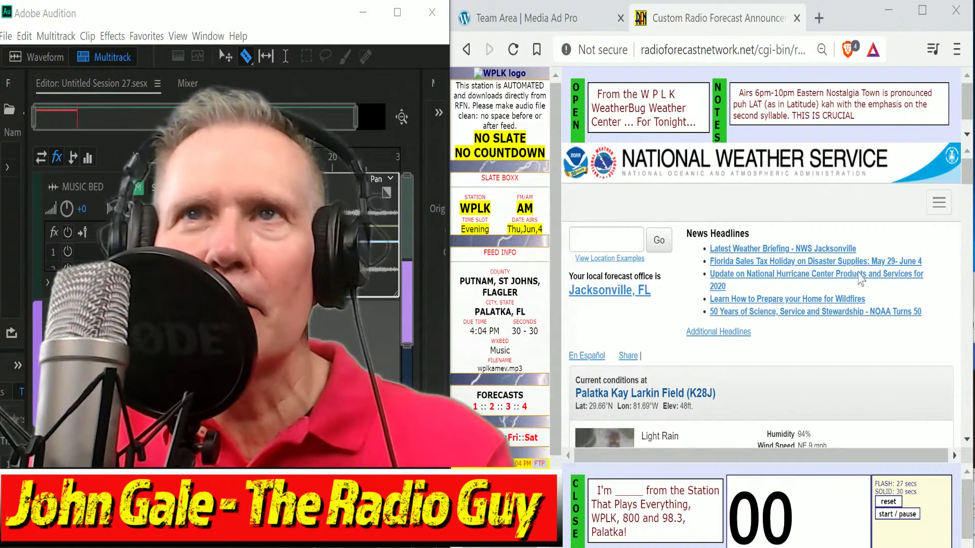
scroll(964, 177, "down", 8)
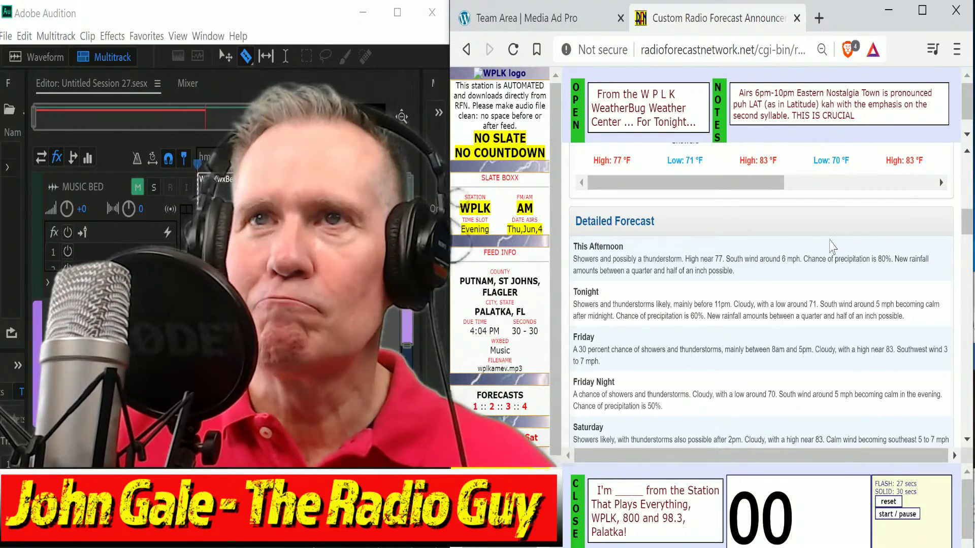
left_click_drag(969, 227, 969, 224)
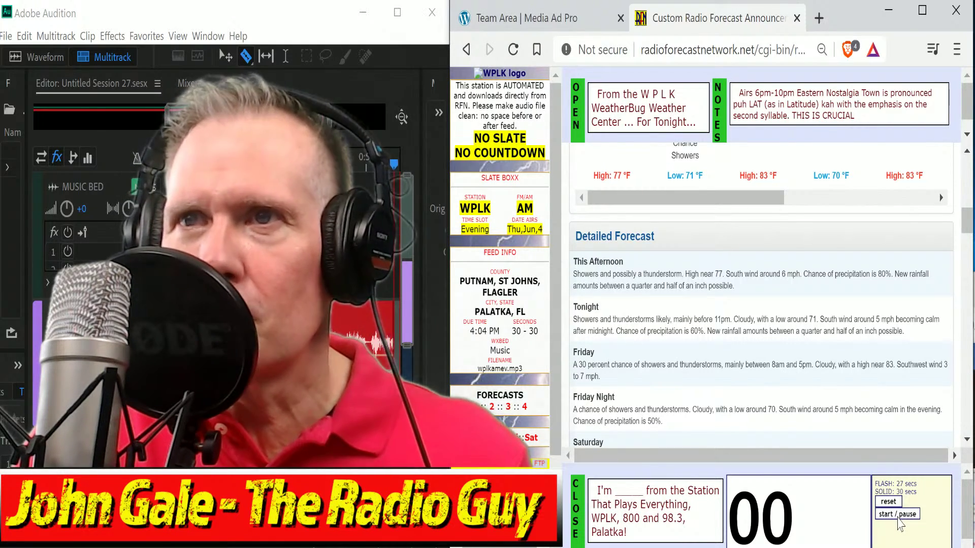
left_click(898, 516)
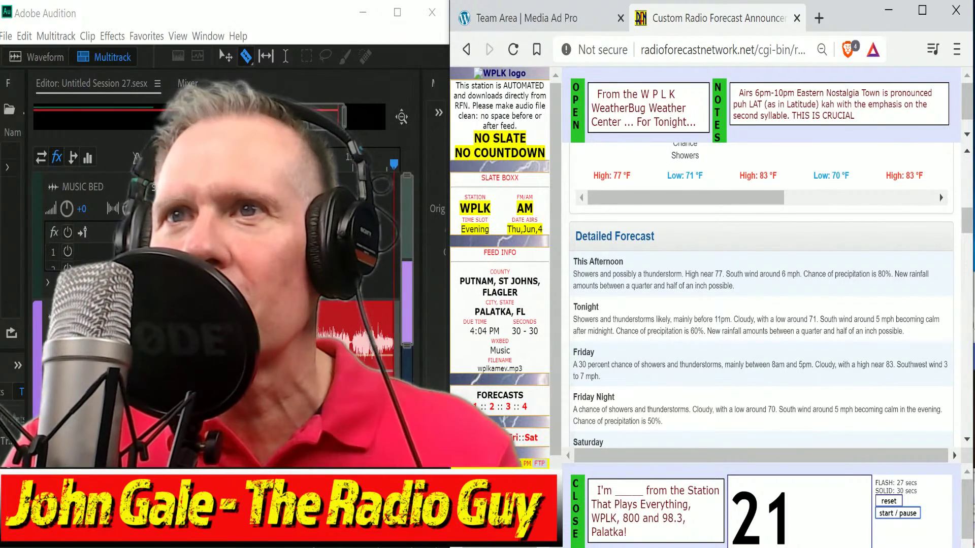
left_click(889, 501)
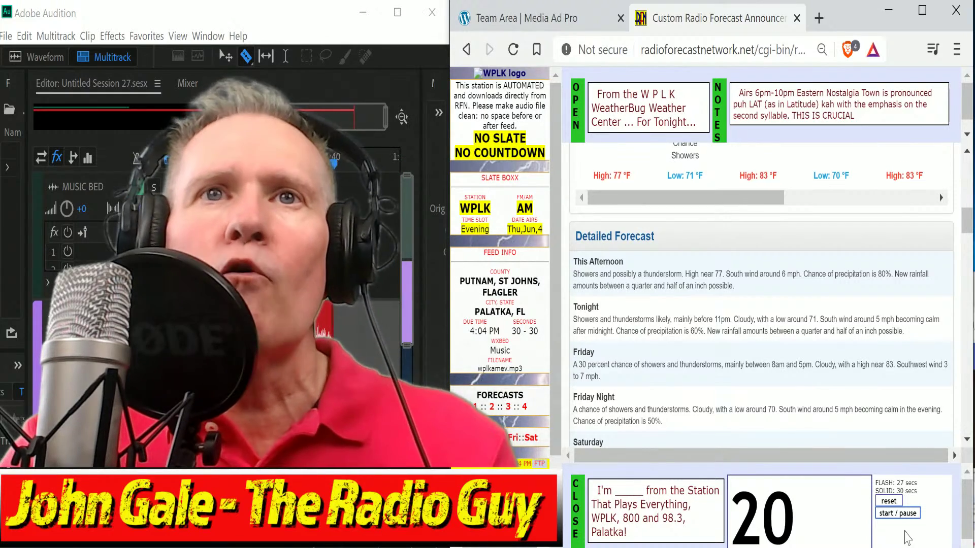
scroll(712, 406, "down", 2)
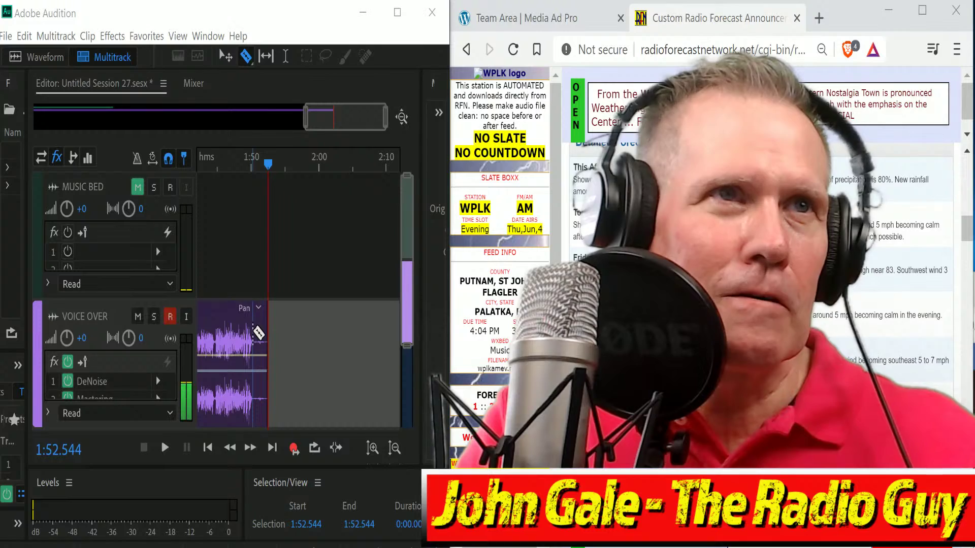
Trim the tail of the voice-over clip, split it at about 1:20 and delete the earlier takes before the split
left_click_drag(259, 333, 252, 325)
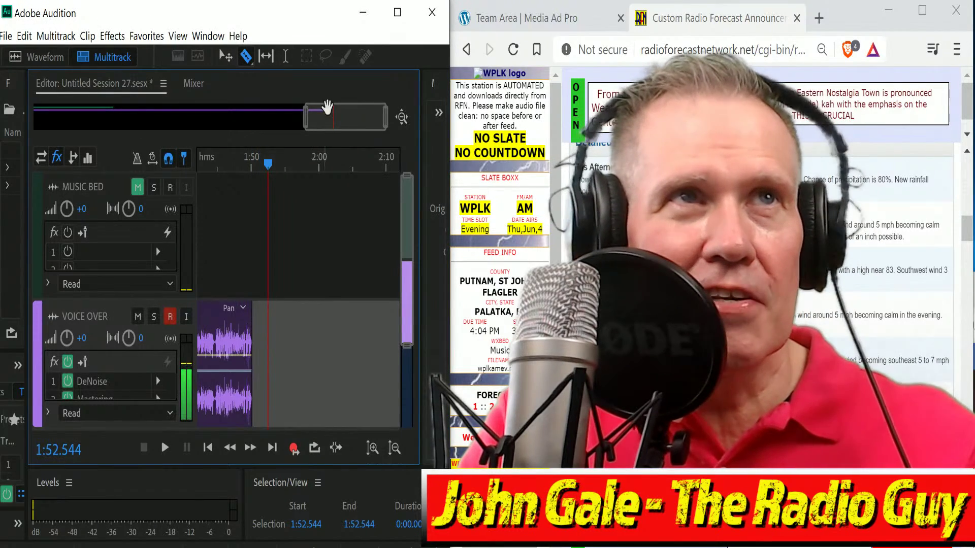
left_click_drag(327, 107, 221, 108)
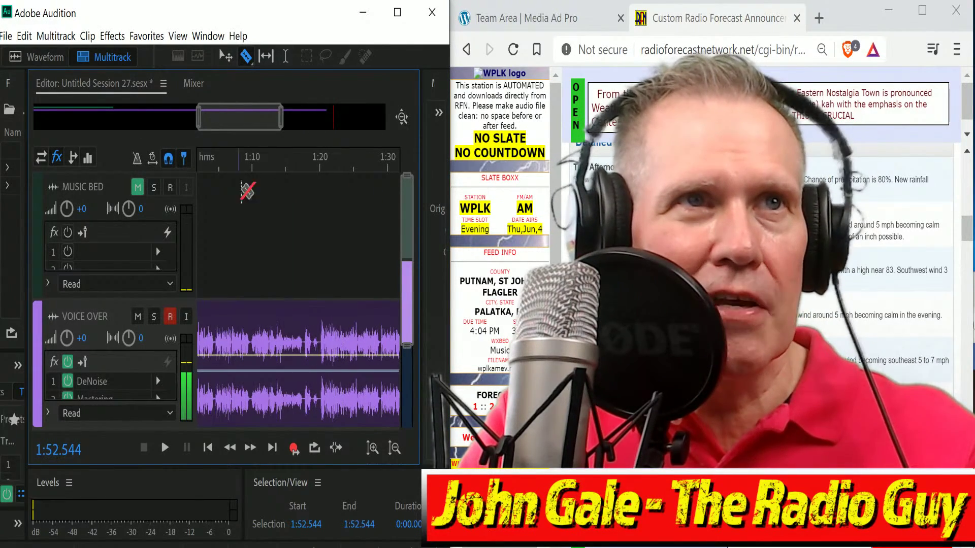
left_click(319, 323)
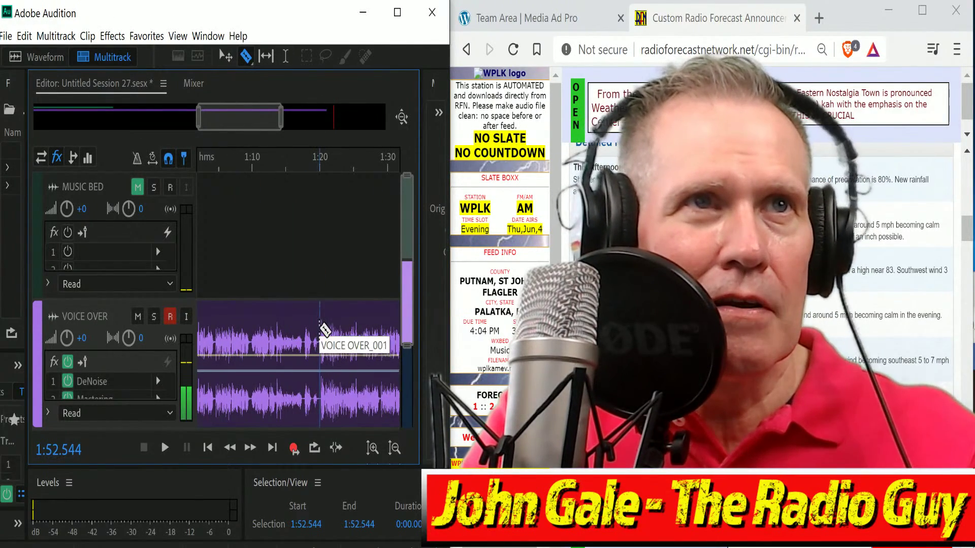
left_click(287, 319)
key("Delete")
Move the remaining take to the session start, unmute the music bed and mix the session down to a new file
left_click_drag(345, 311, 311, 339)
left_click(137, 189)
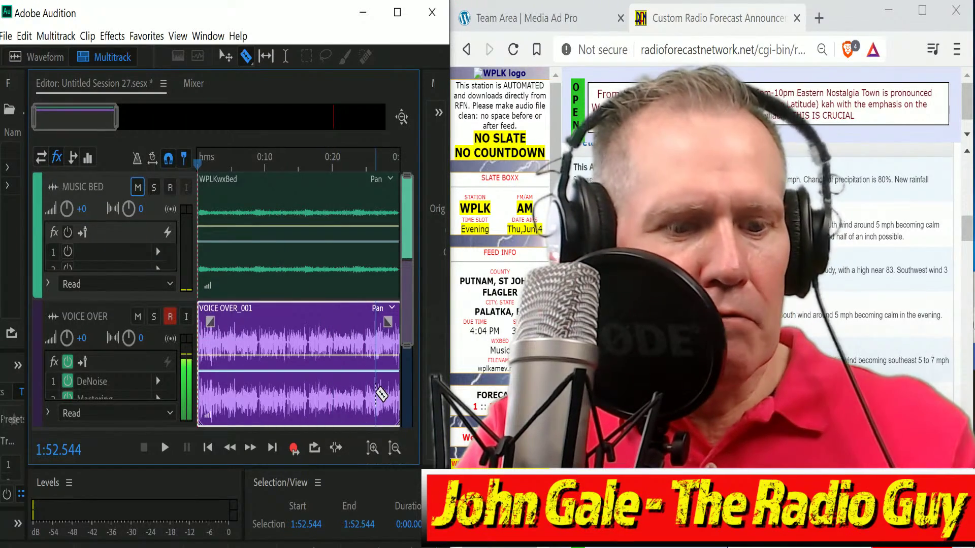
key("ctrl+alt+shift+m")
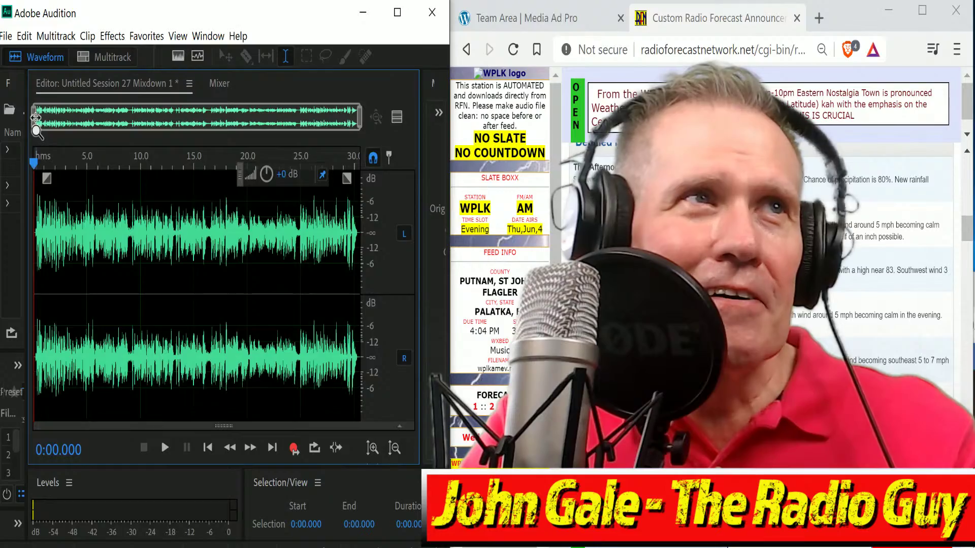
Trim the excess audio after the end and before the first word of the mixdown
left_click_drag(35, 118, 2, 116)
left_click(344, 235)
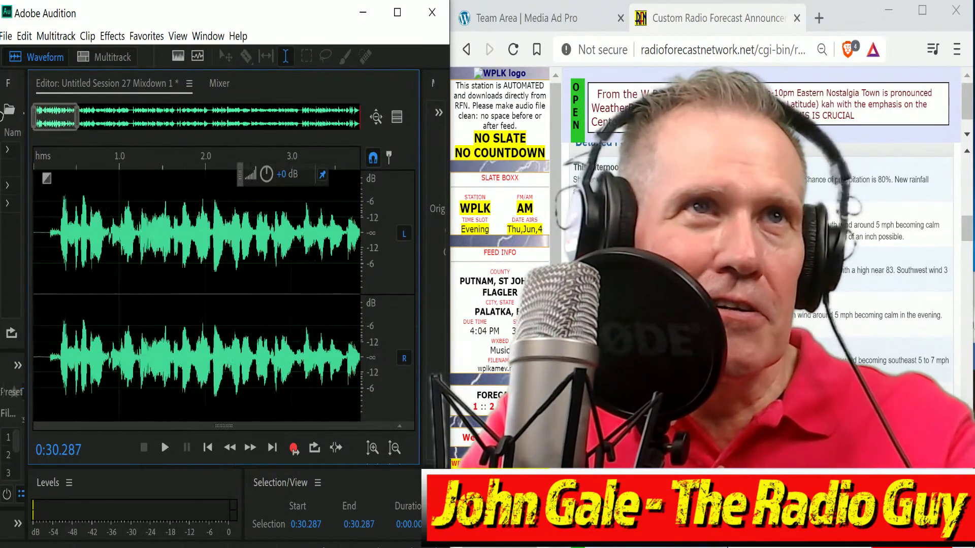
left_click(49, 235)
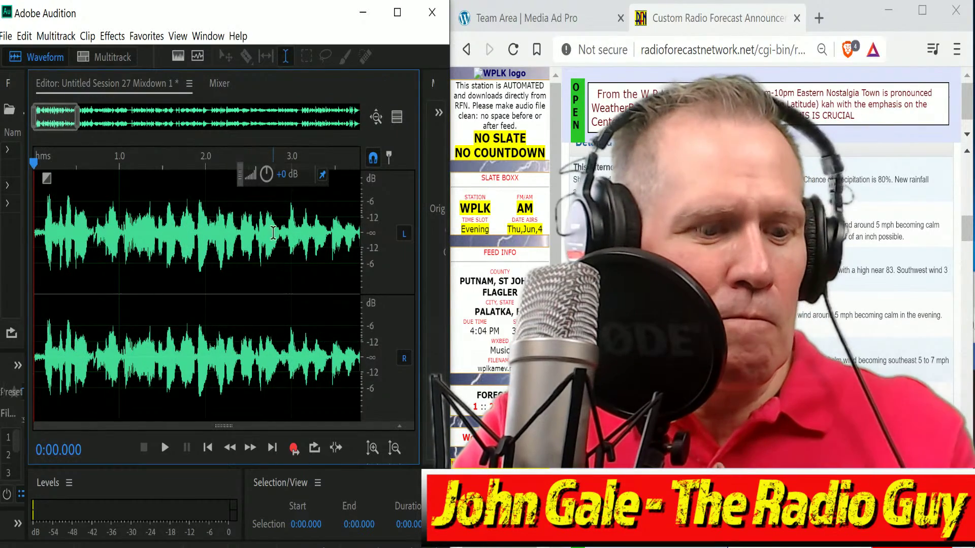
Raise the level of the entire mixdown and play it through from the start
key("ctrl+a")
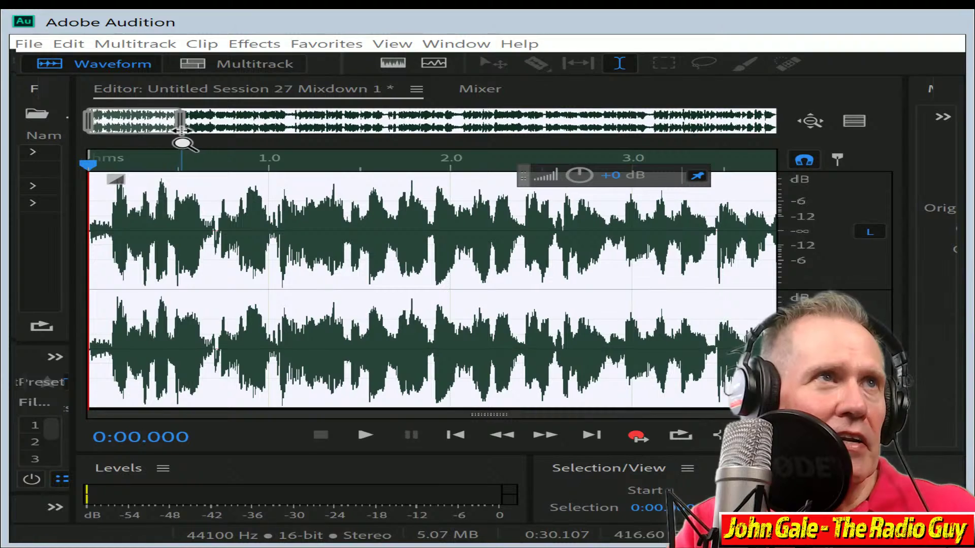
left_click_drag(178, 121, 777, 122)
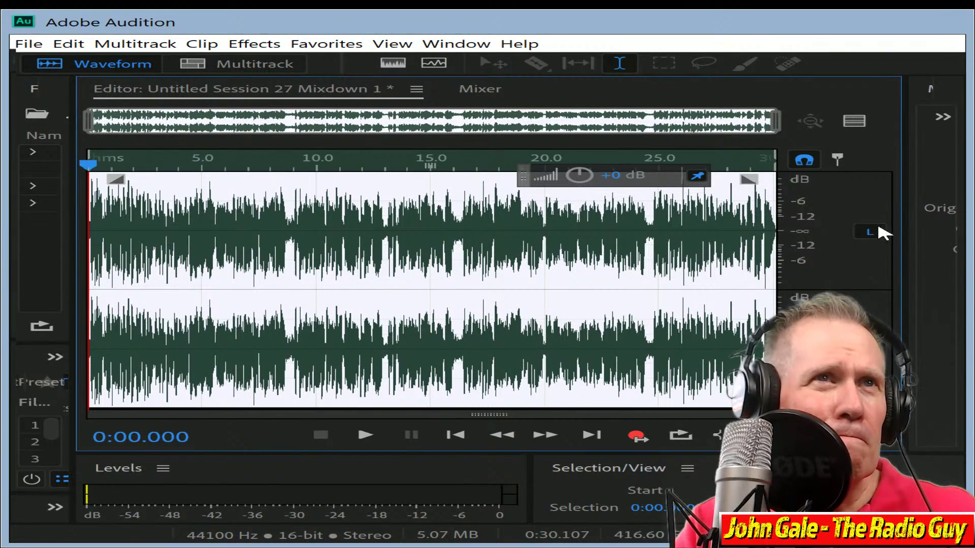
key("space")
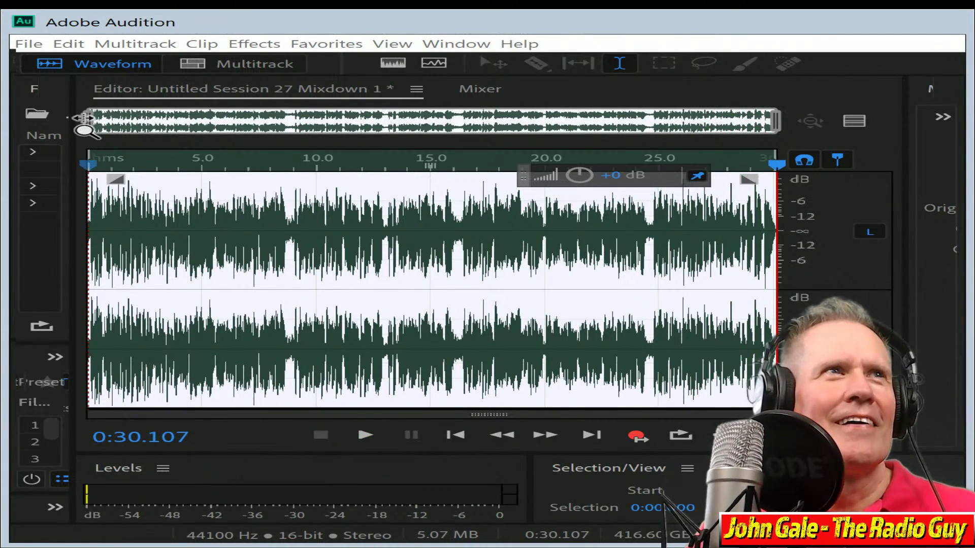
Trim the remaining silence off the very end and start of the mixdown, to a length of about 30.09 seconds
scroll(758, 205, "up", 10)
scroll(758, 206, "down", 5)
scroll(750, 202, "up", 3)
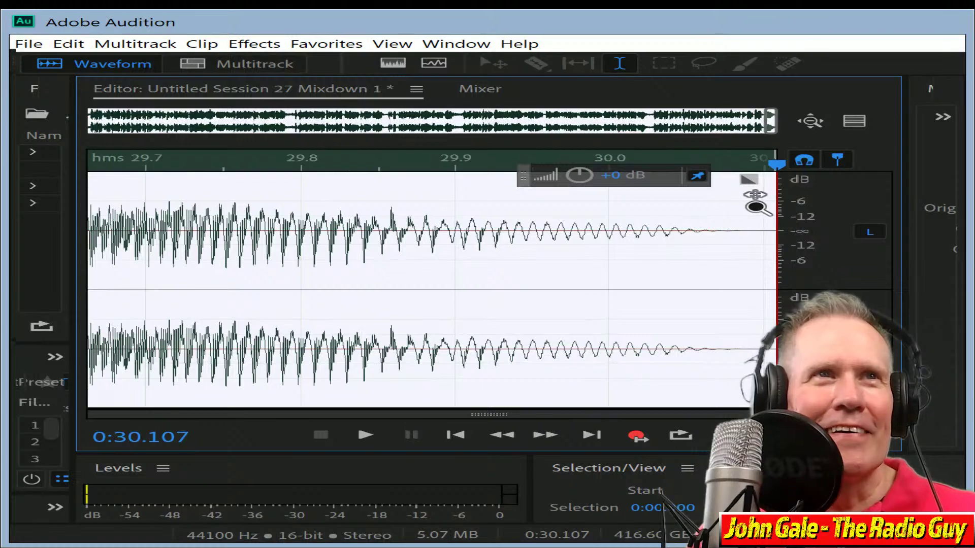
left_click(767, 231)
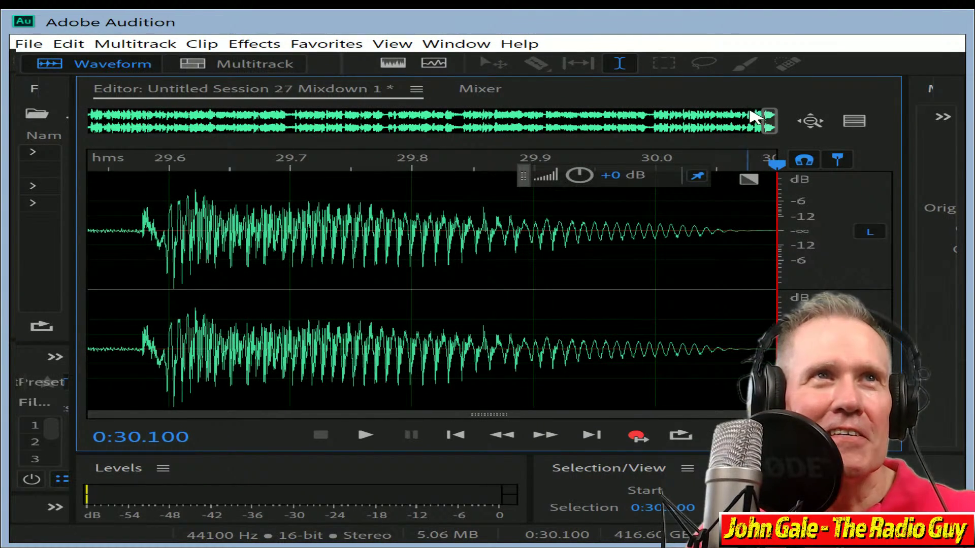
left_click_drag(770, 119, 17, 119)
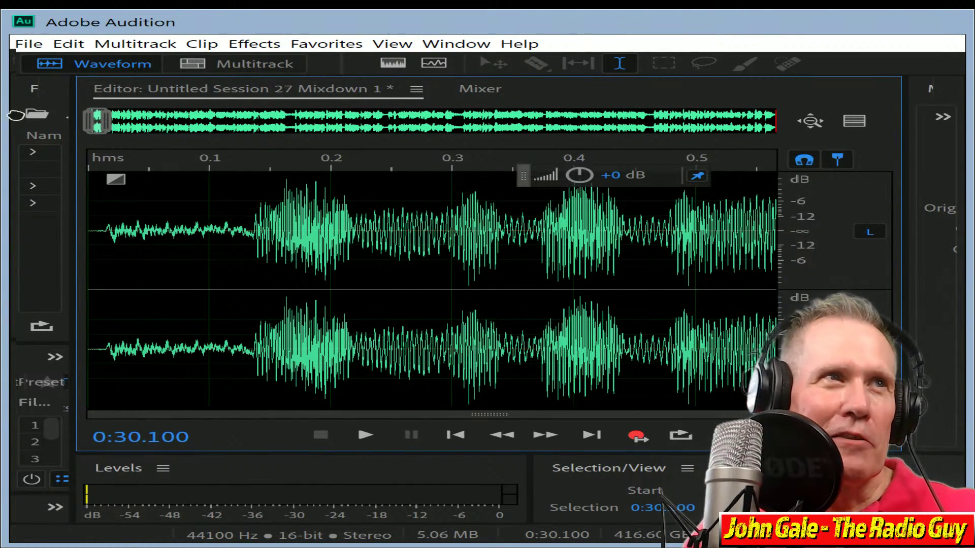
left_click(98, 230)
key("Home")
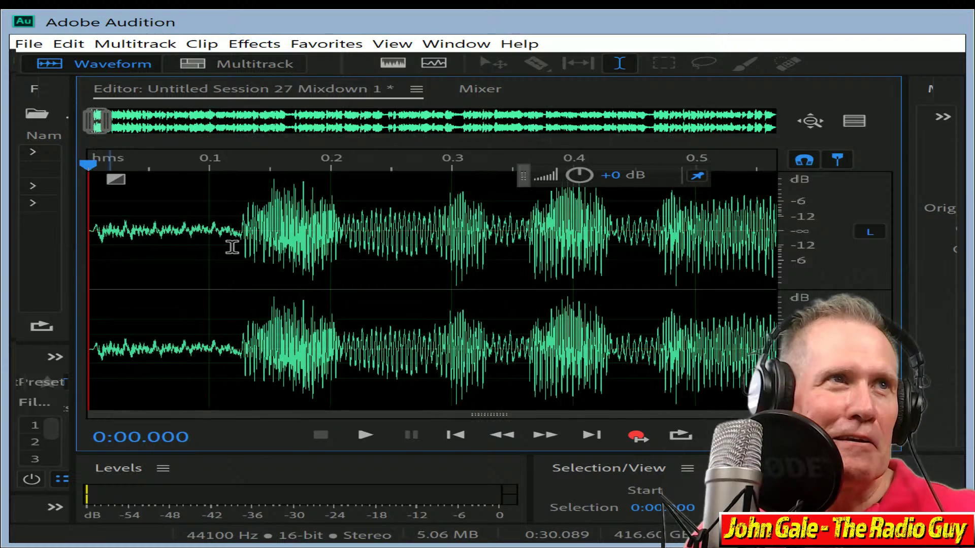
key("backslash")
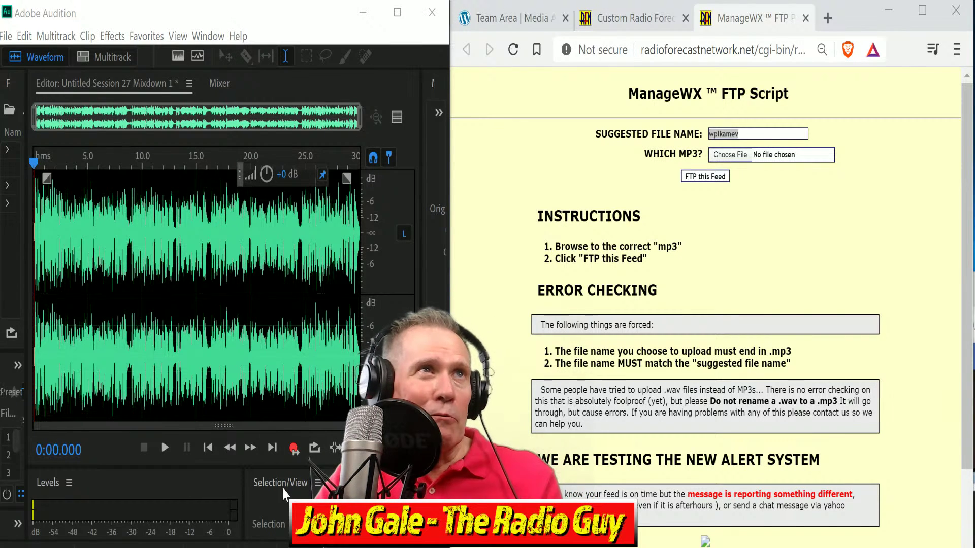
Export the mixdown to E: in MP3 format under the suggested file name, wplkamev.mp3
left_click(203, 15)
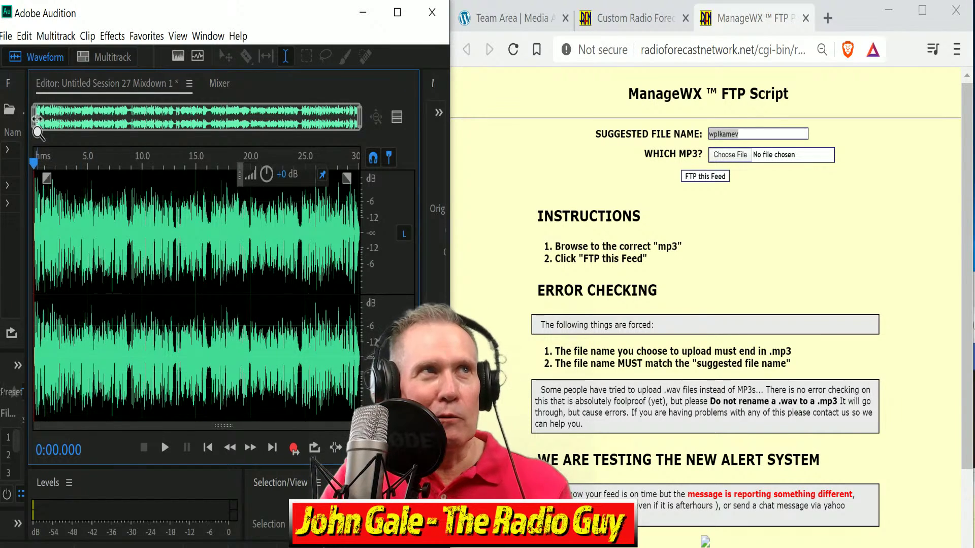
left_click_drag(36, 120, 8, 218)
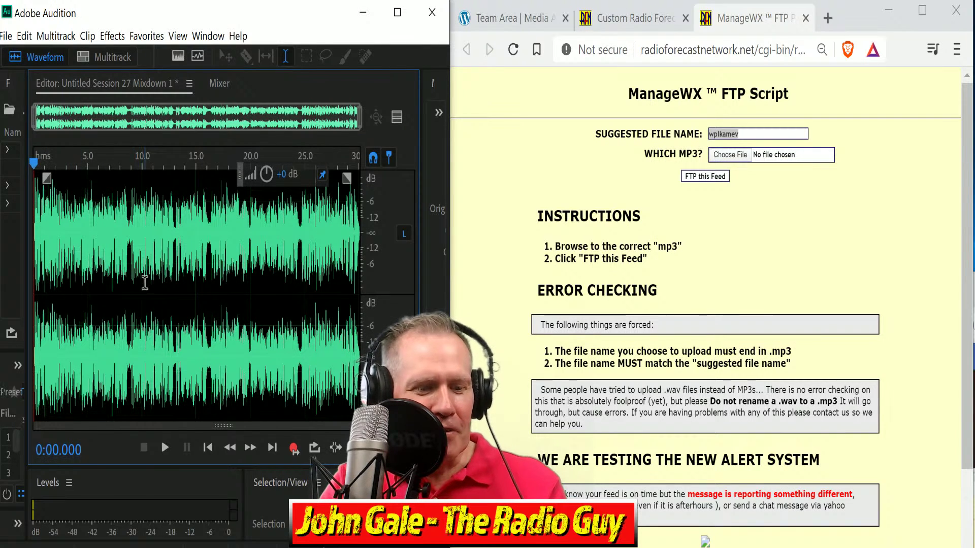
key("ctrl+shift+e")
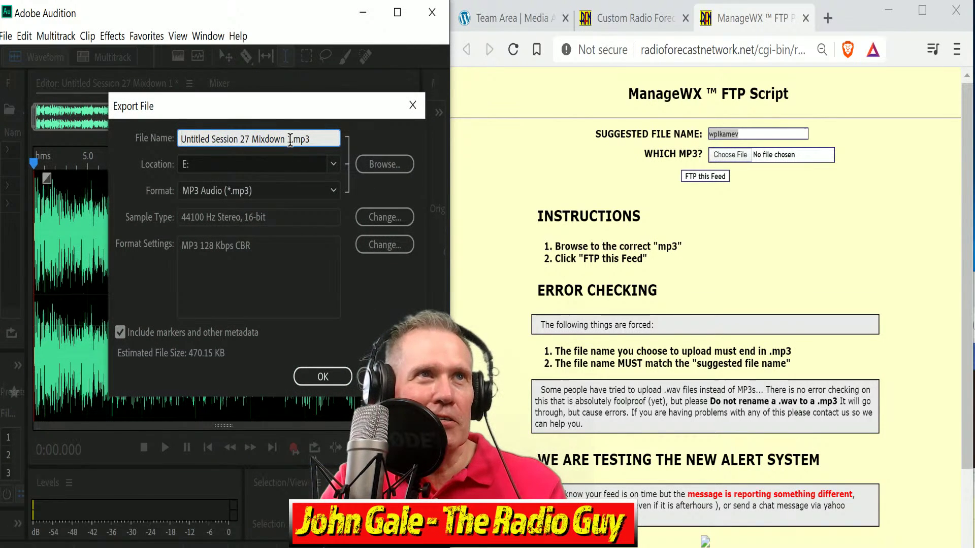
left_click_drag(290, 140, 178, 140)
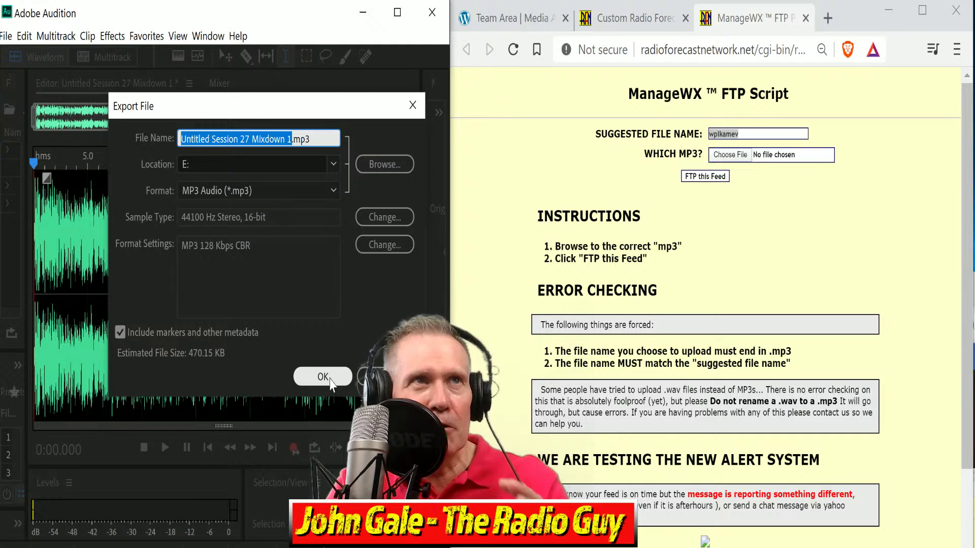
type("wplkamev")
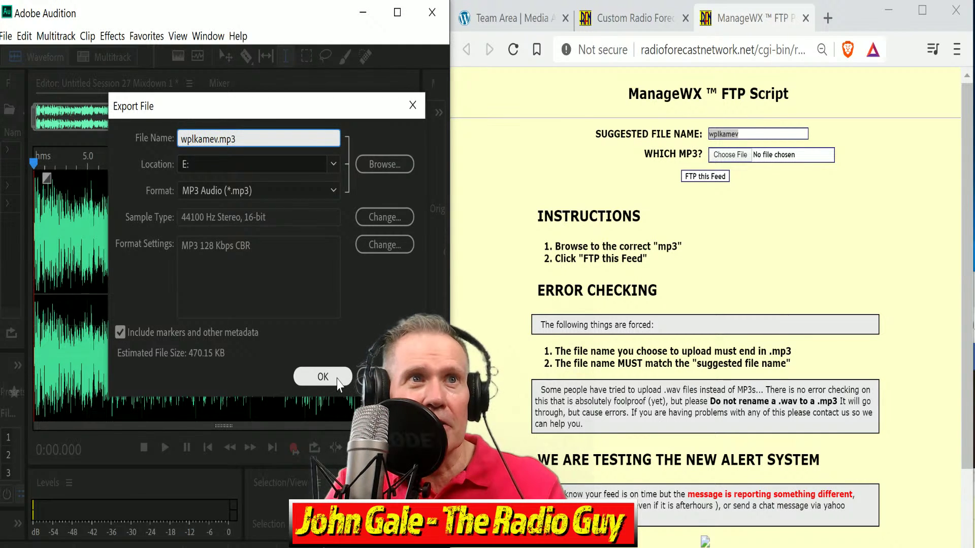
left_click(337, 382)
left_click(330, 276)
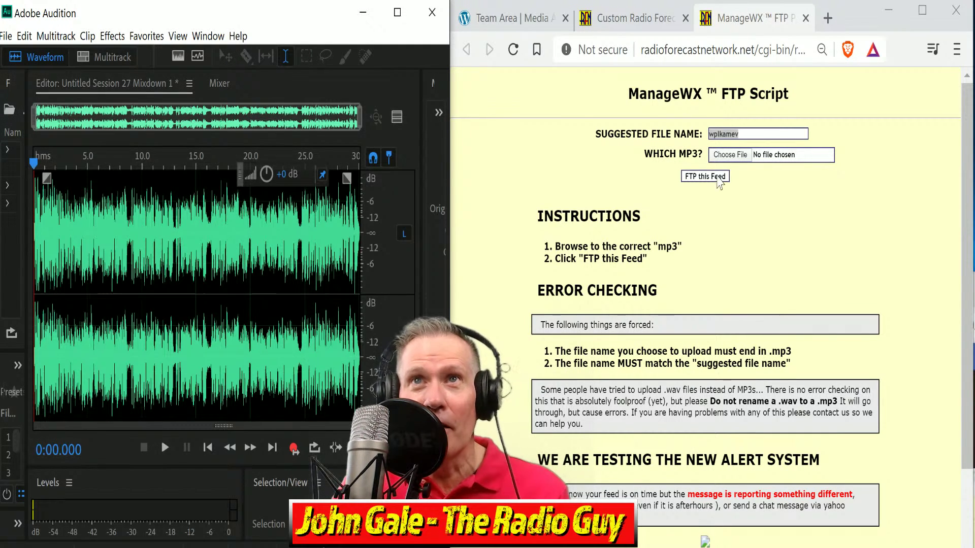
Upload the wplkamev file from drive E: through the FTP page
left_click(730, 155)
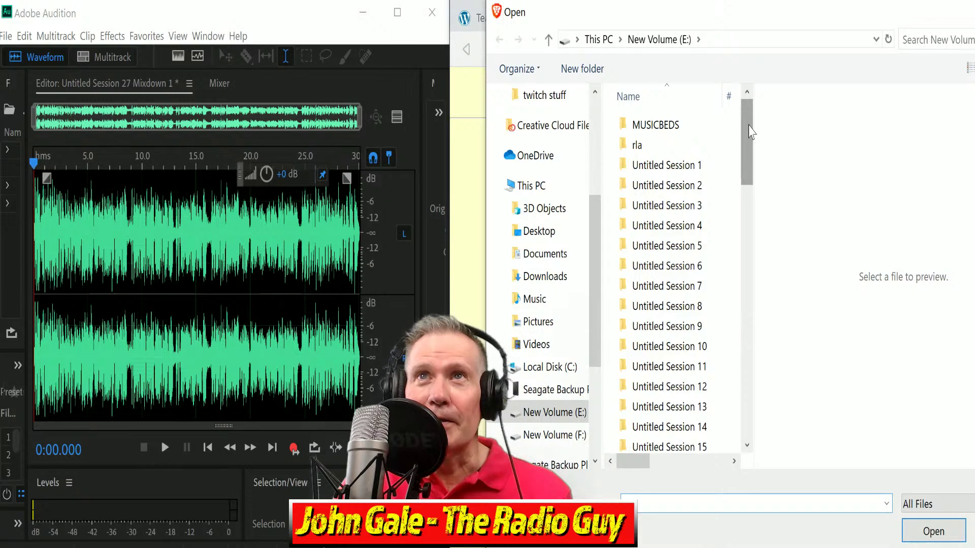
left_click_drag(750, 132, 769, 385)
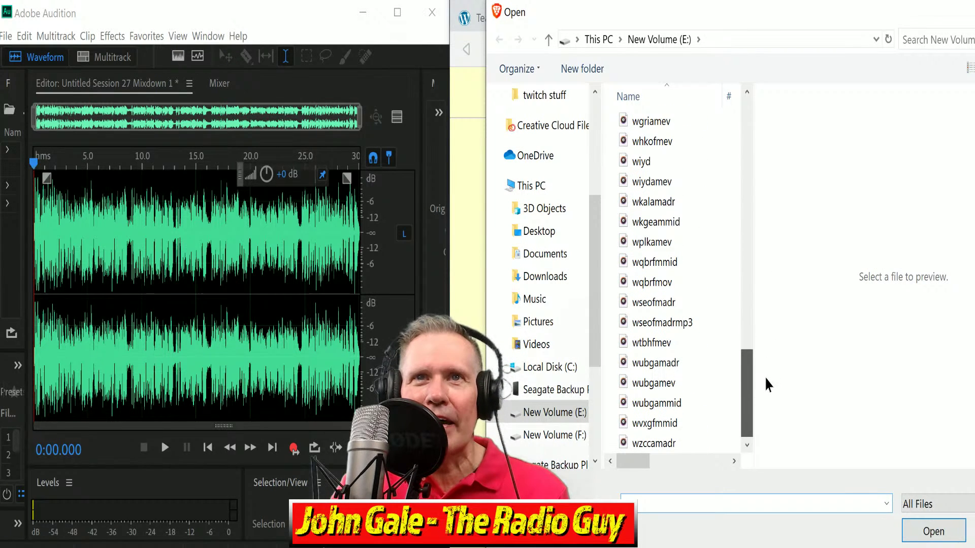
scroll(678, 363, "up", 1)
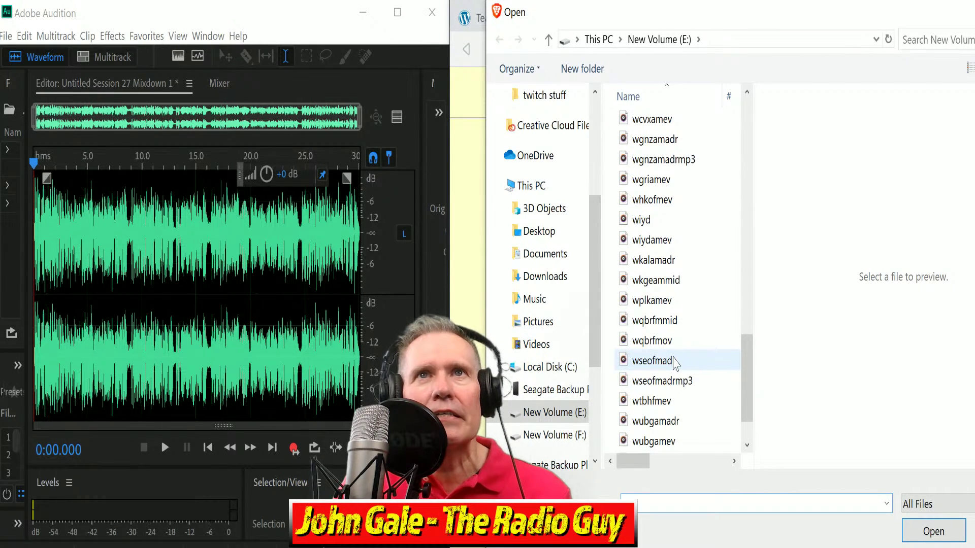
left_click(670, 303)
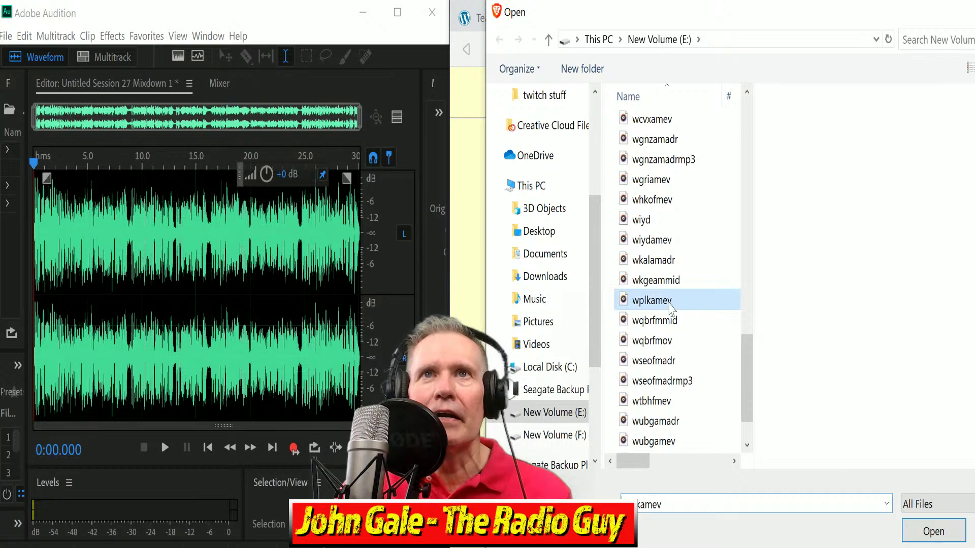
left_click(933, 532)
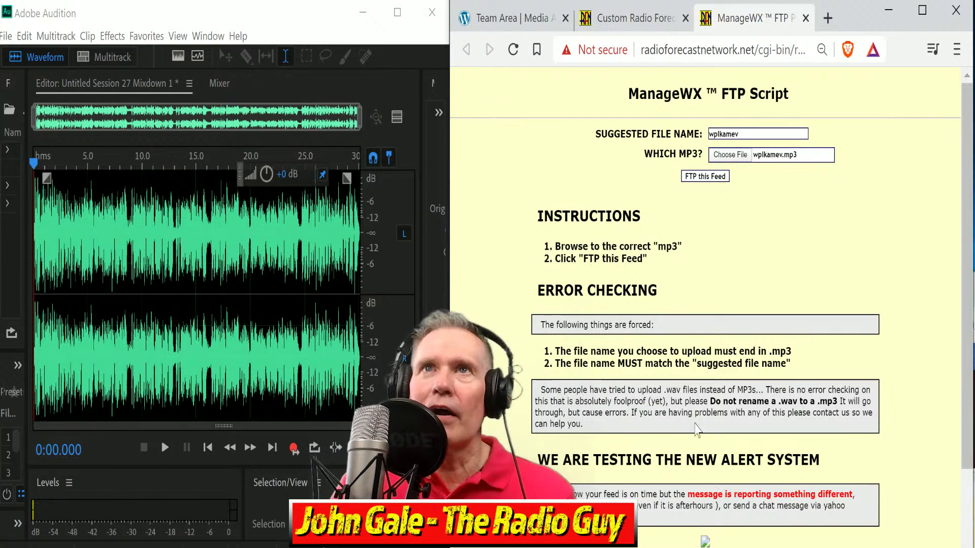
left_click(708, 178)
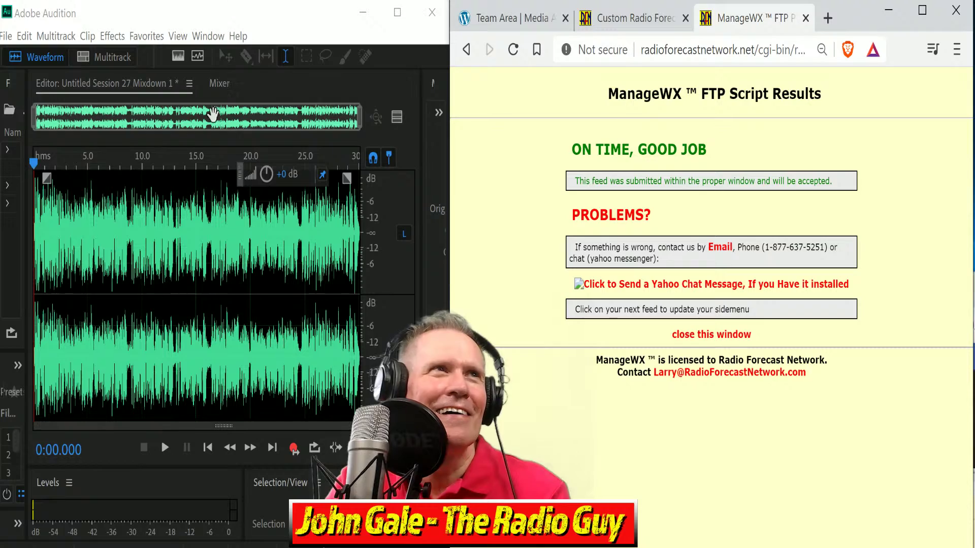
Export the WPLK mixdown to E: in MP3 format under the file name wplkamev.mp3
mouse_move(361, 122)
left_mouse_down()
mouse_move(51, 129)
mouse_move(351, 119)
left_mouse_up()
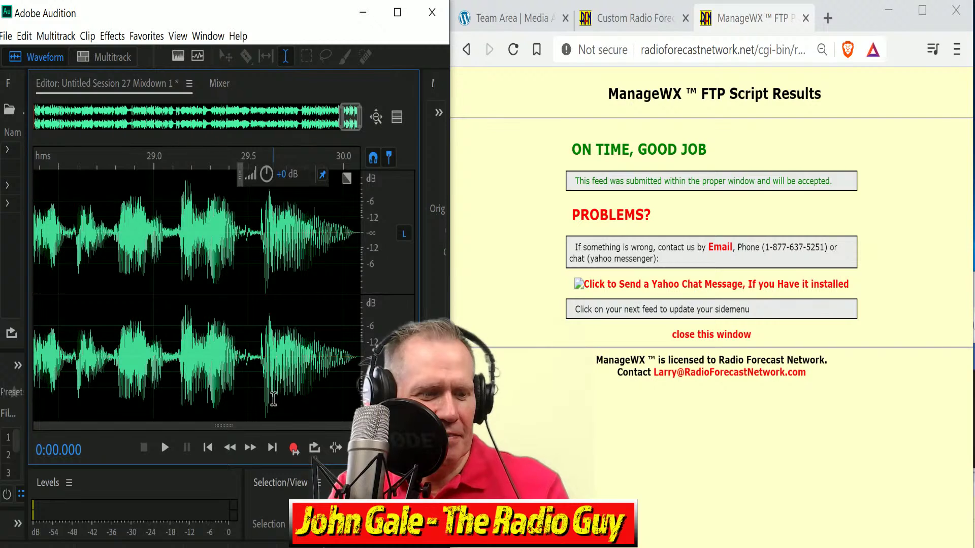
key("ctrl+s")
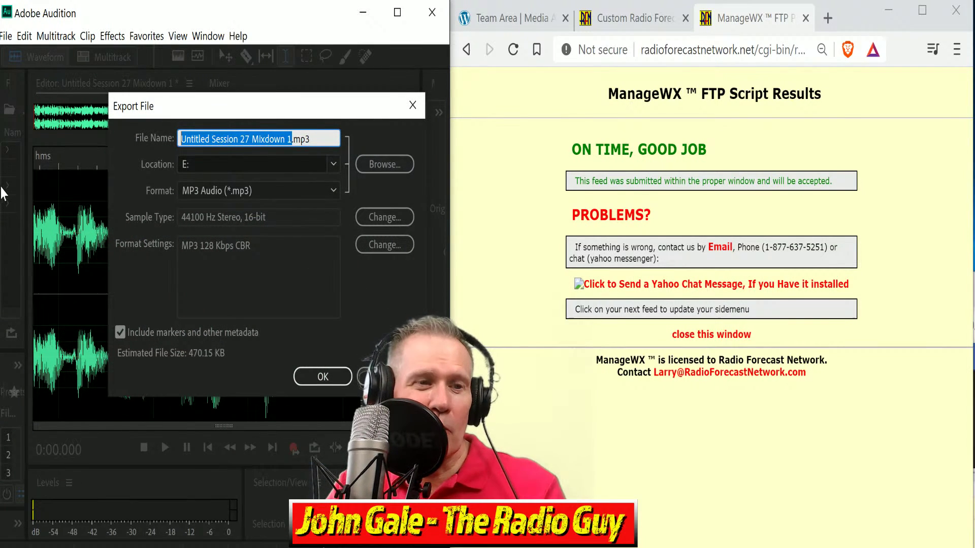
type("wplkamev")
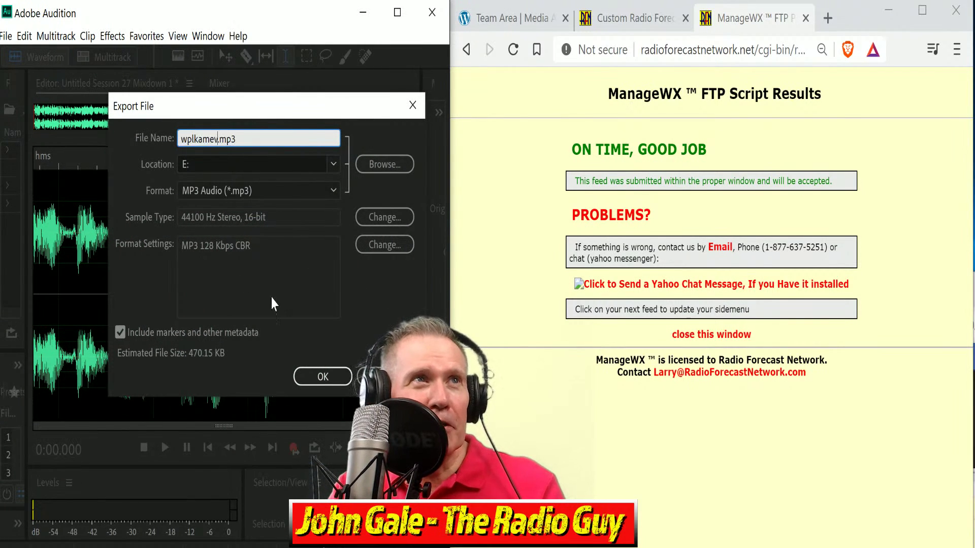
left_click(323, 377)
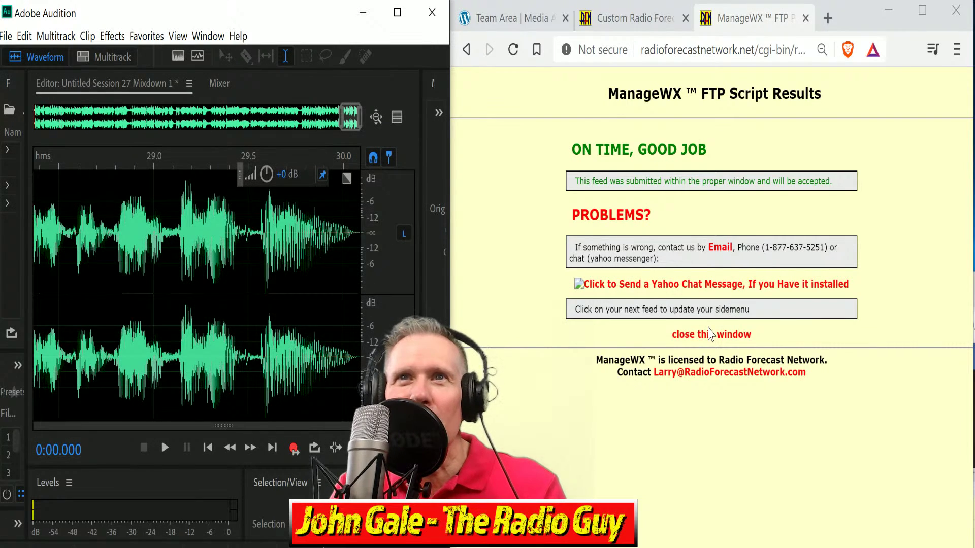
Dismiss the FTP results page and close all open Audition files without saving any changes
left_click(695, 335)
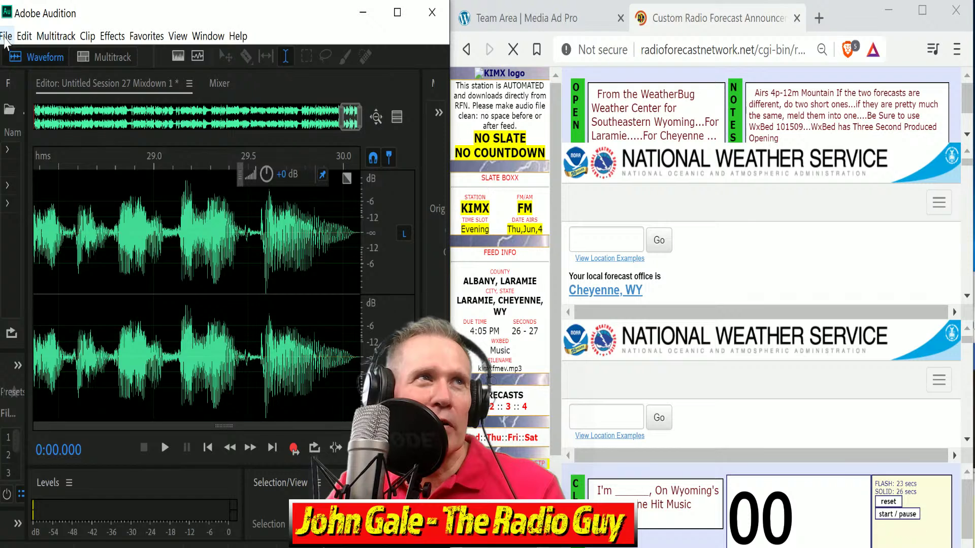
left_click(6, 37)
left_click(32, 158)
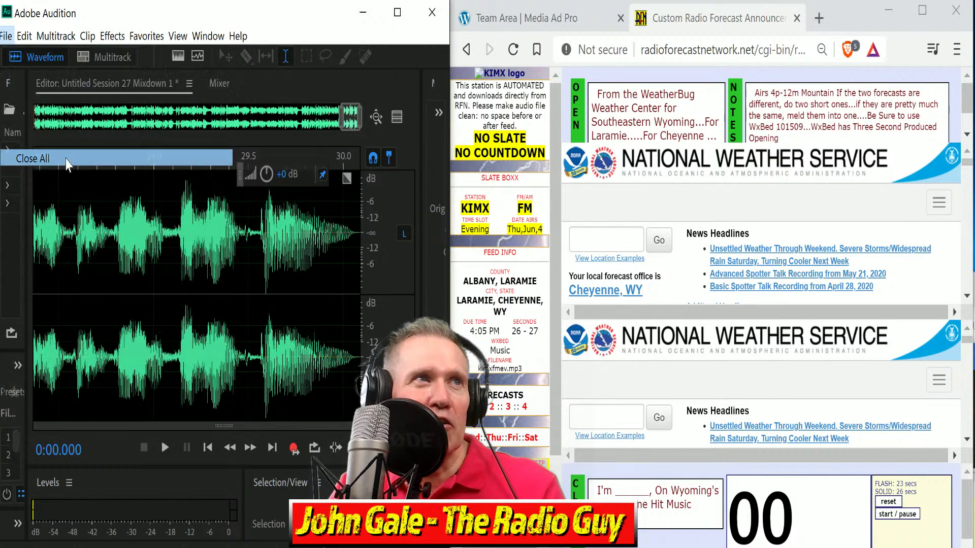
left_click(283, 319)
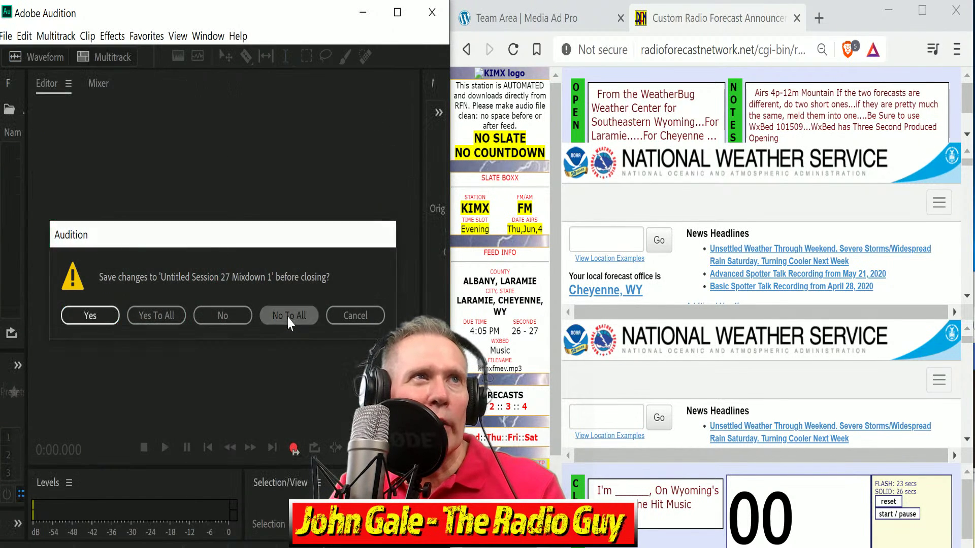
Create a new multitrack session named Untitled Session 28 on E: from the KIMX template
left_click(106, 57)
left_click(244, 267)
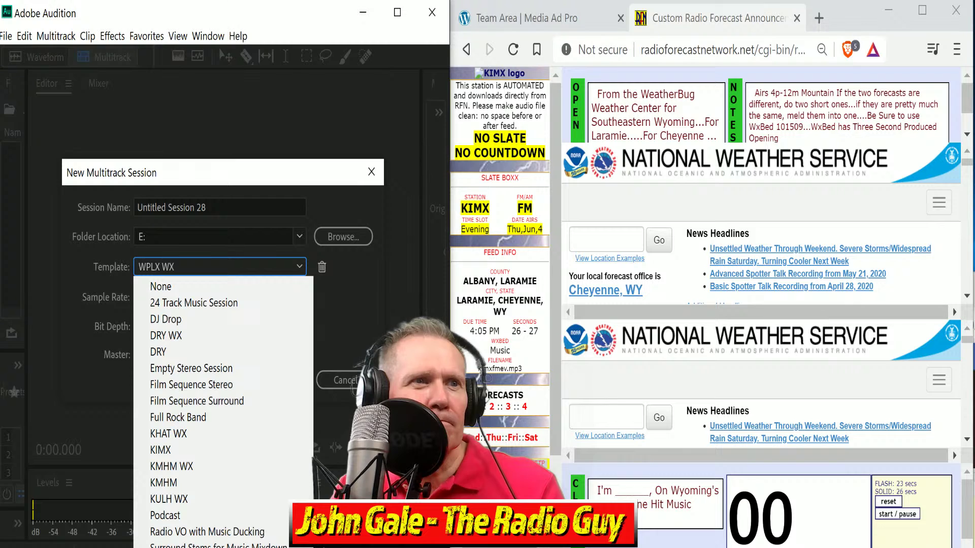
left_click(175, 449)
left_click(278, 381)
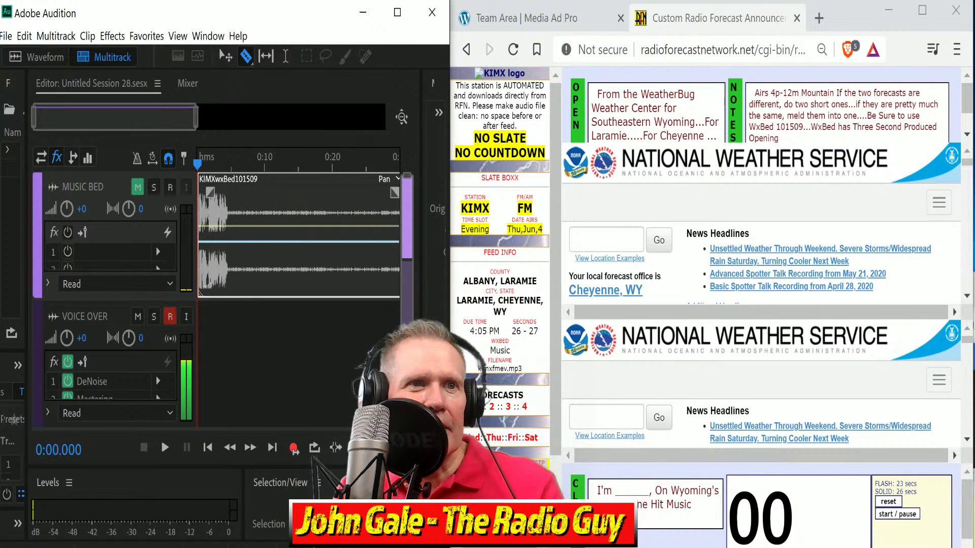
Record the KIMX voice-over while consulting the Laramie and Cheyenne forecasts, timing the final take with the page's timer
left_click(294, 449)
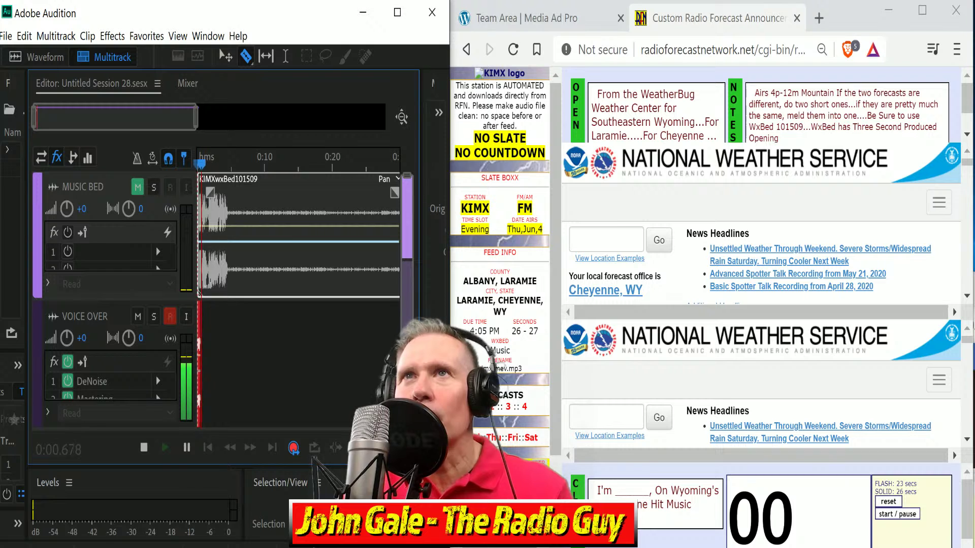
left_click(966, 296)
scroll(969, 299, "down", 8)
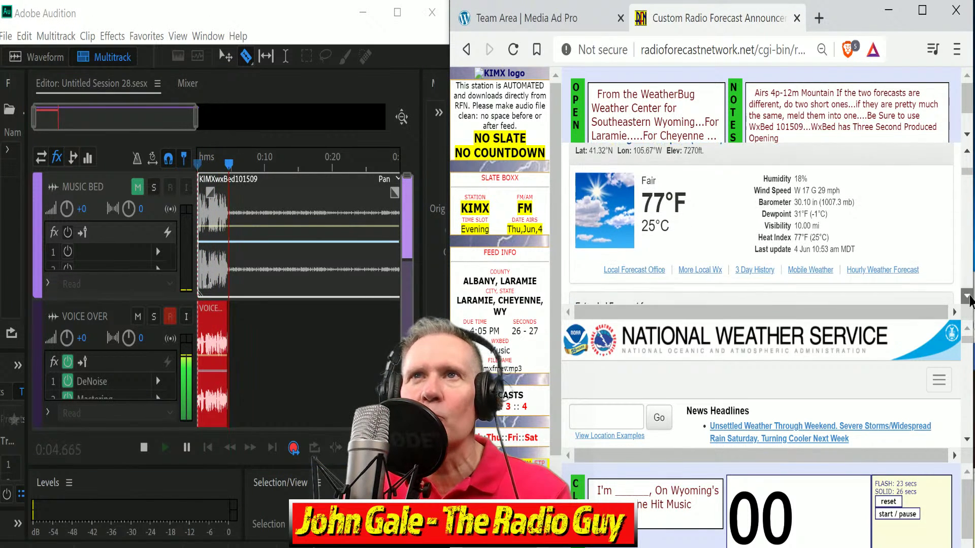
scroll(969, 300, "down", 5)
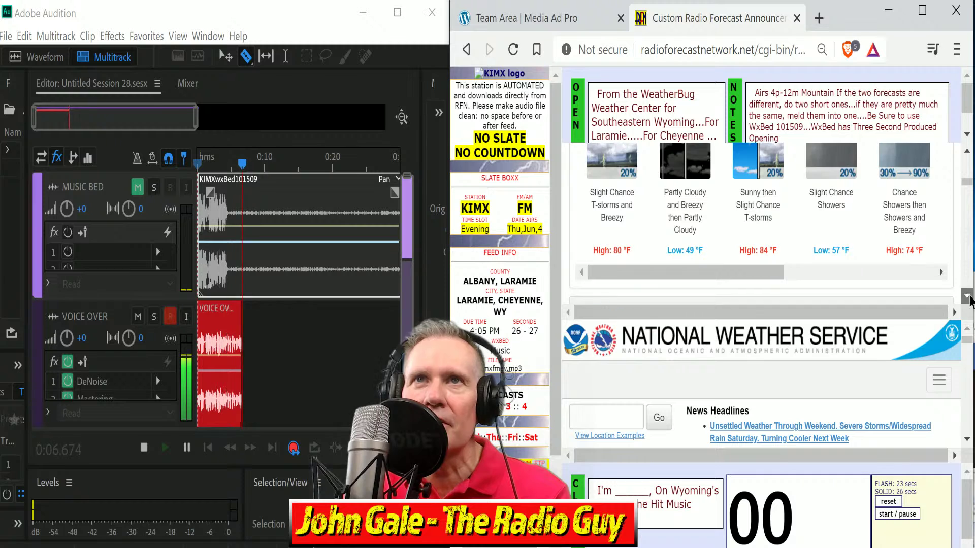
scroll(969, 165, "up", 3)
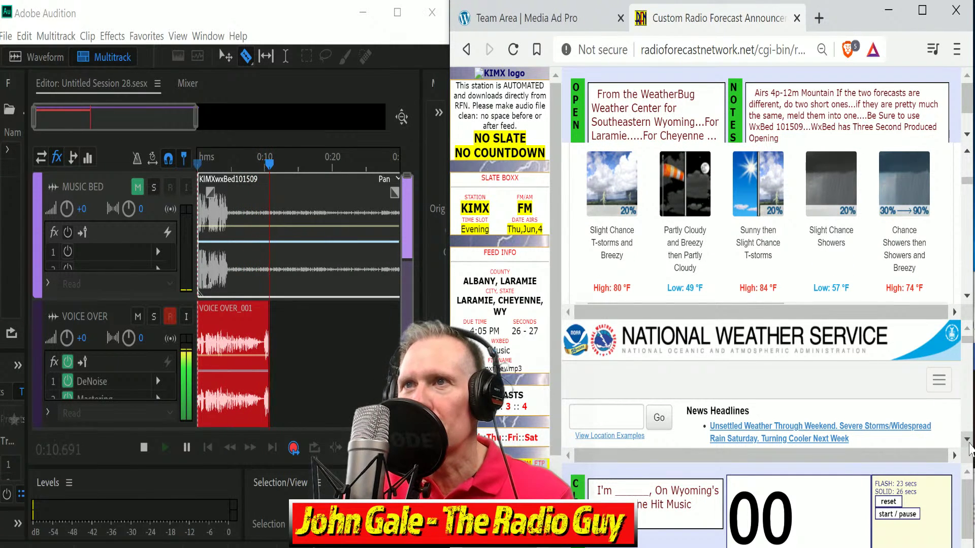
scroll(968, 446, "down", 4)
scroll(968, 445, "down", 5)
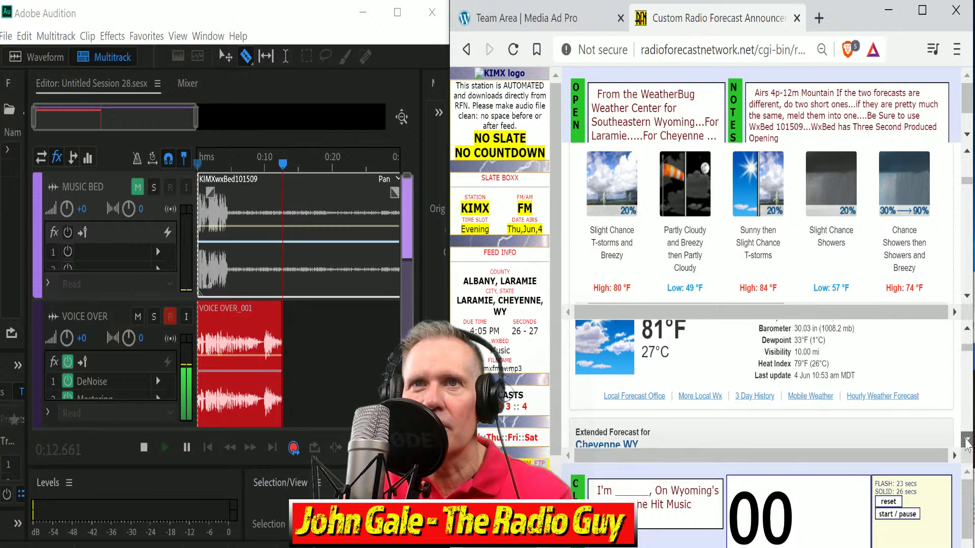
scroll(966, 445, "down", 2)
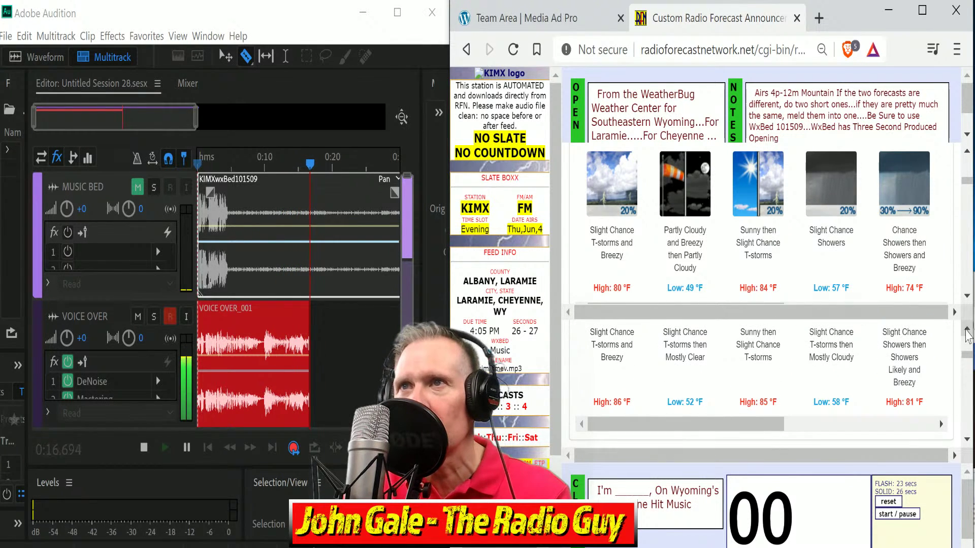
scroll(965, 358, "up", 1)
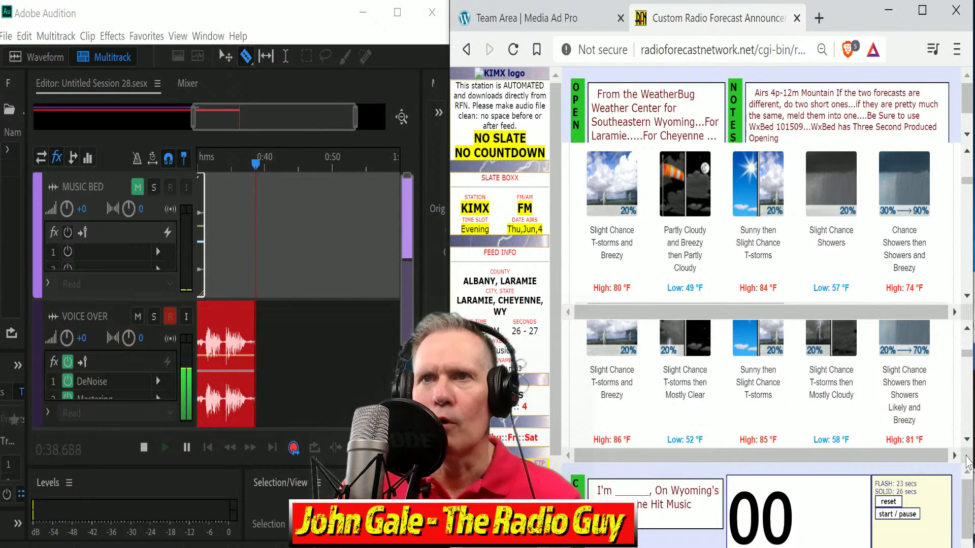
left_click(894, 516)
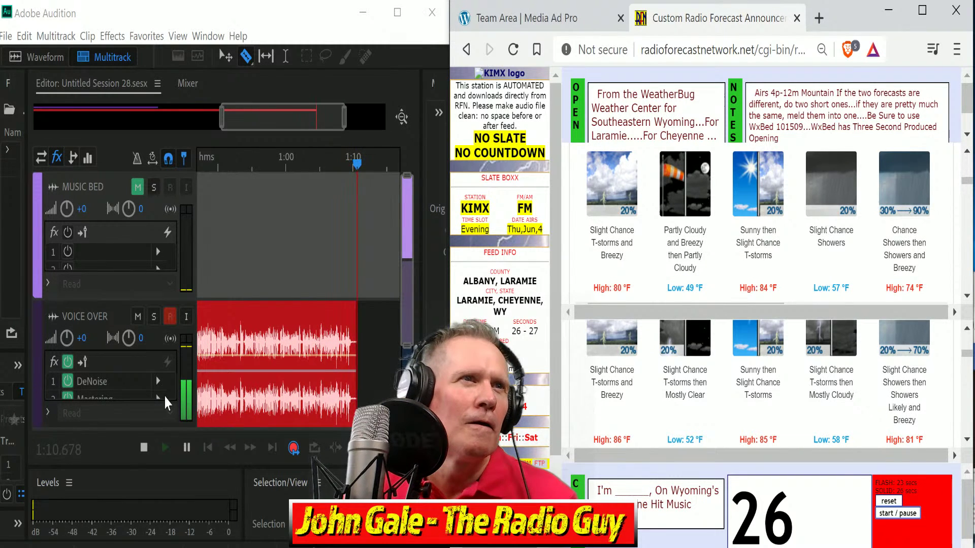
left_click(143, 449)
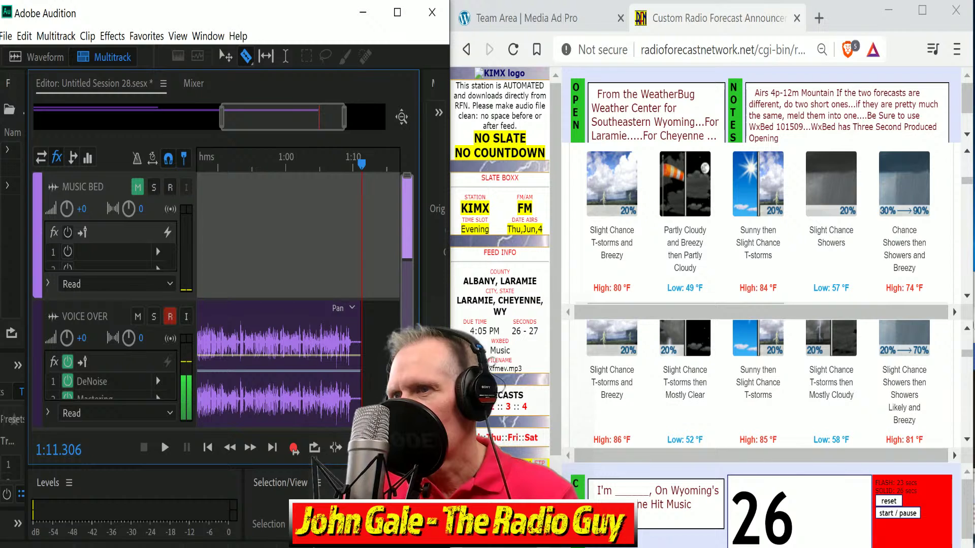
Split the voice-over clip around the final take and delete the leftover tail and everything before about 0:44
scroll(926, 370, "down", 3)
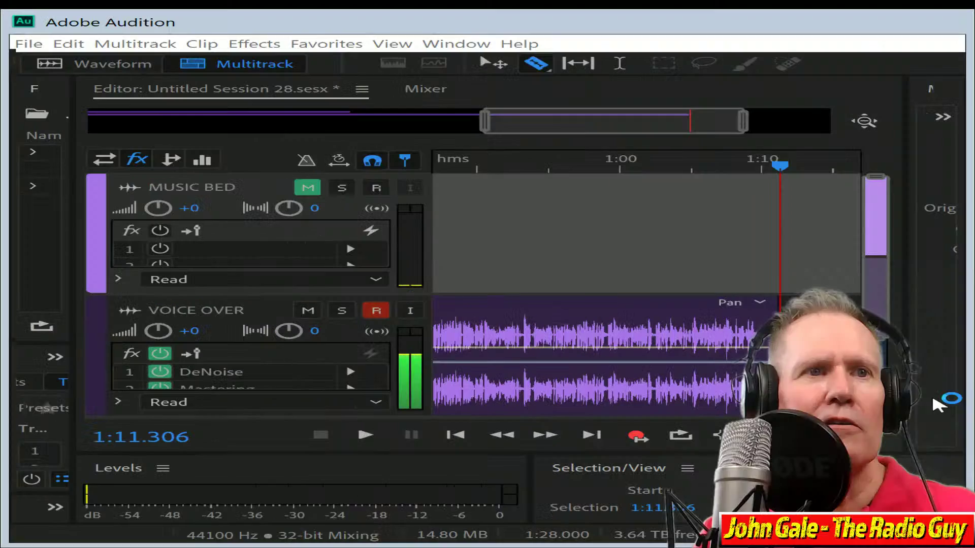
left_click(761, 318)
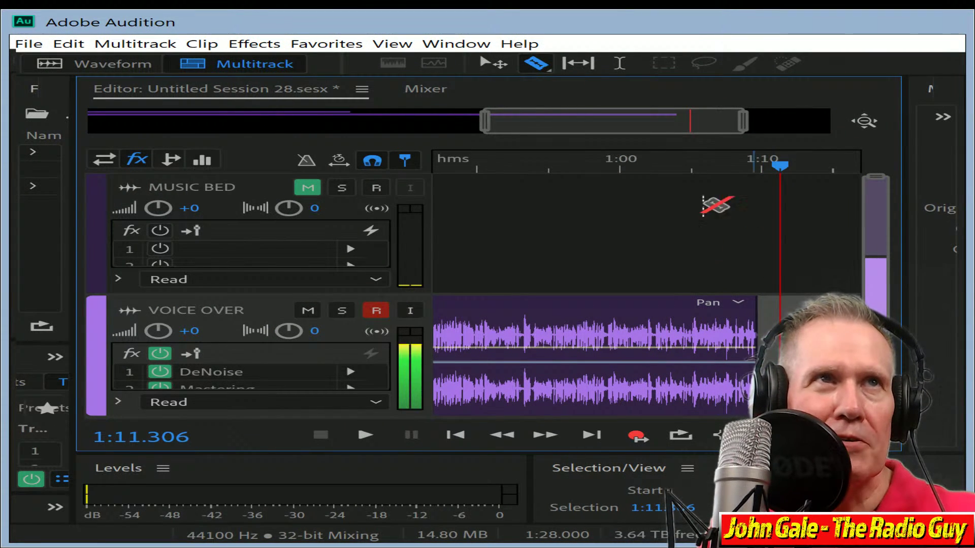
left_click_drag(699, 126, 508, 126)
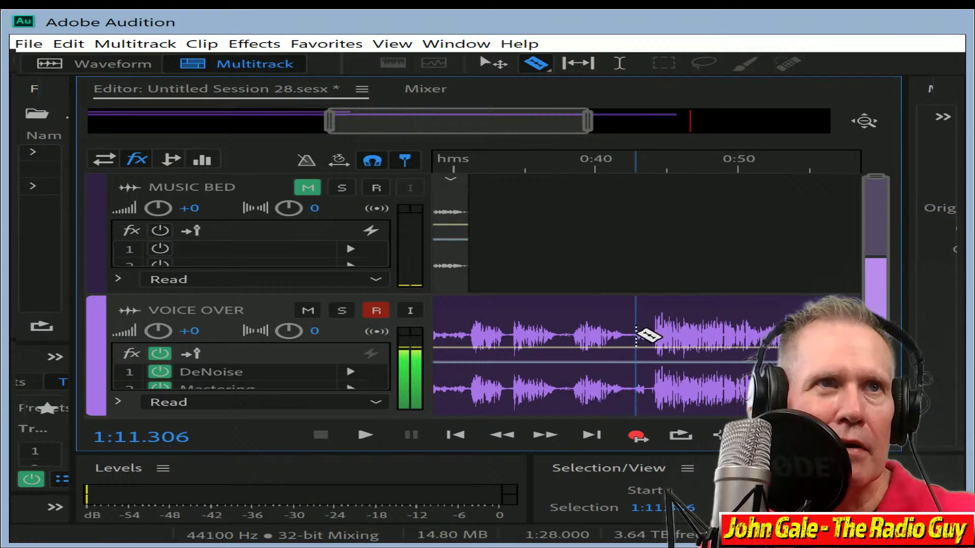
left_click(653, 323)
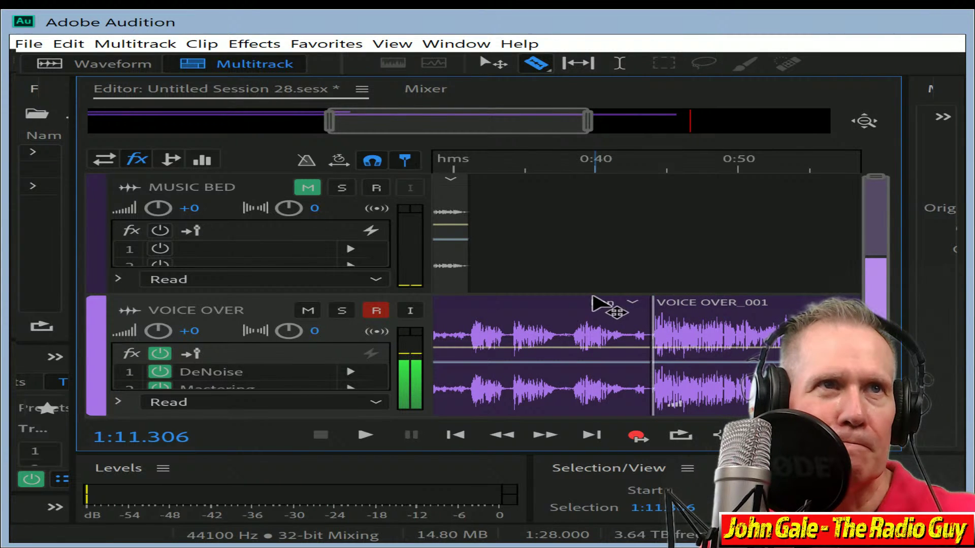
left_click(593, 303)
key("Delete")
Align the start of the voice-over clip with the end of the music bed's opening at 0:04.254 and unmute the music bed
left_click_drag(711, 305, 299, 303)
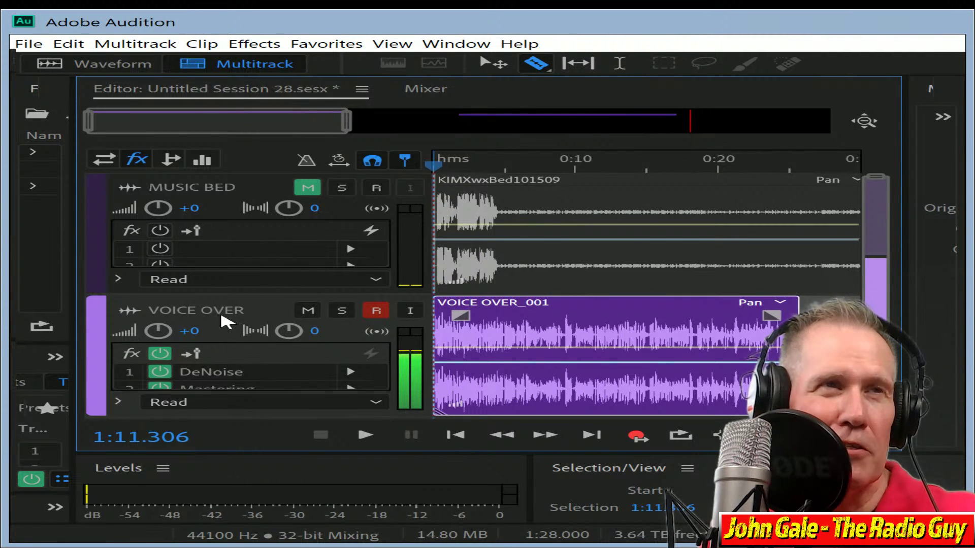
left_click_drag(479, 165, 492, 170)
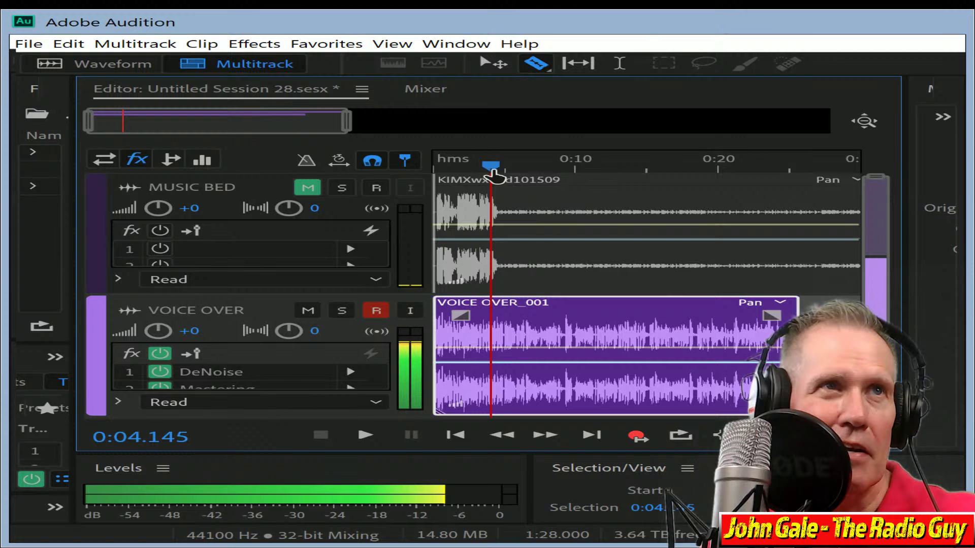
left_click_drag(569, 311, 604, 312)
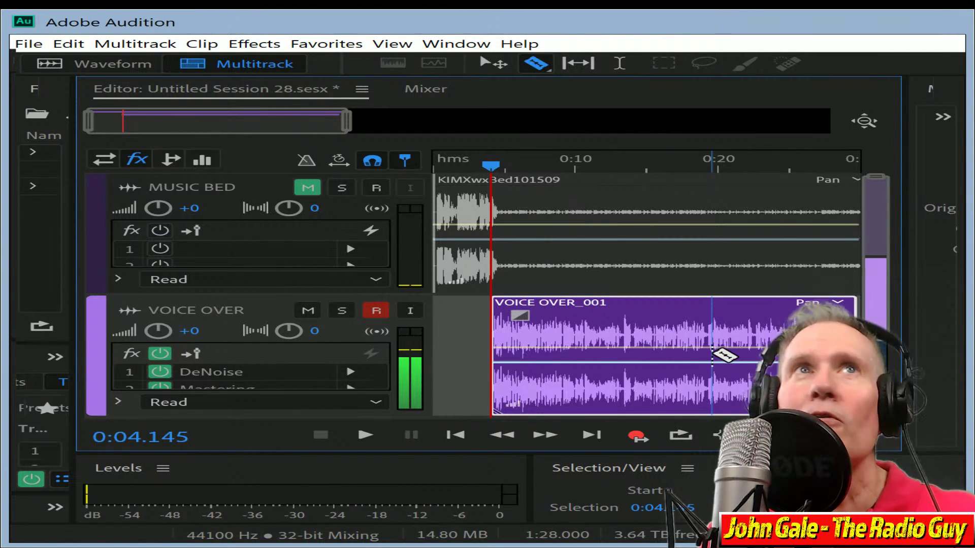
left_click(308, 188)
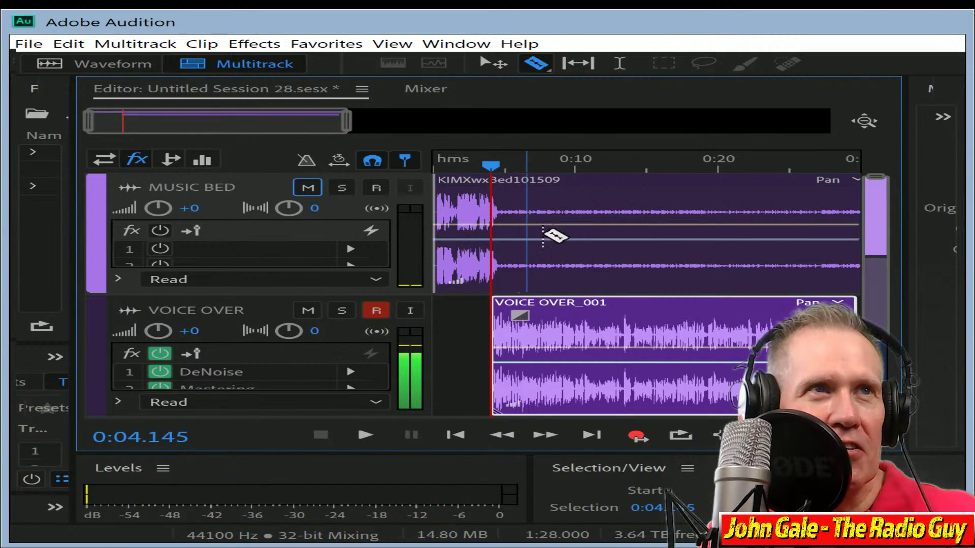
left_click_drag(488, 169, 491, 167)
left_click_drag(617, 308, 631, 315)
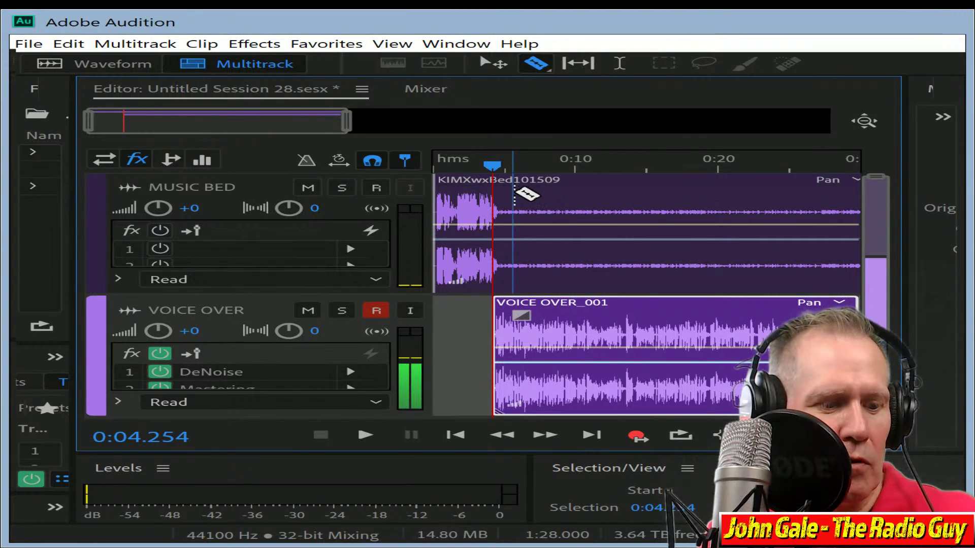
Mix the session down to a new file, raise its overall level and play it through
key("ctrl+alt+shift+m")
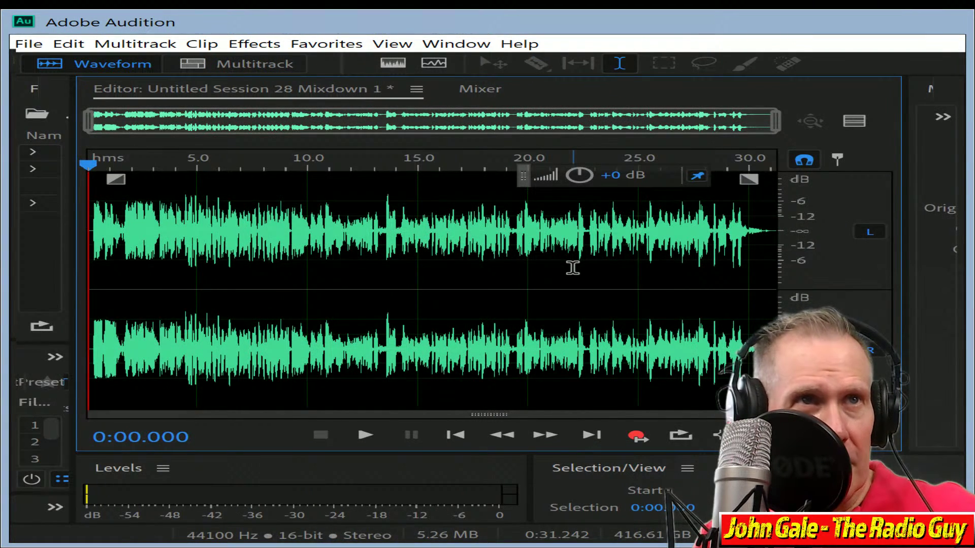
key("ctrl+a")
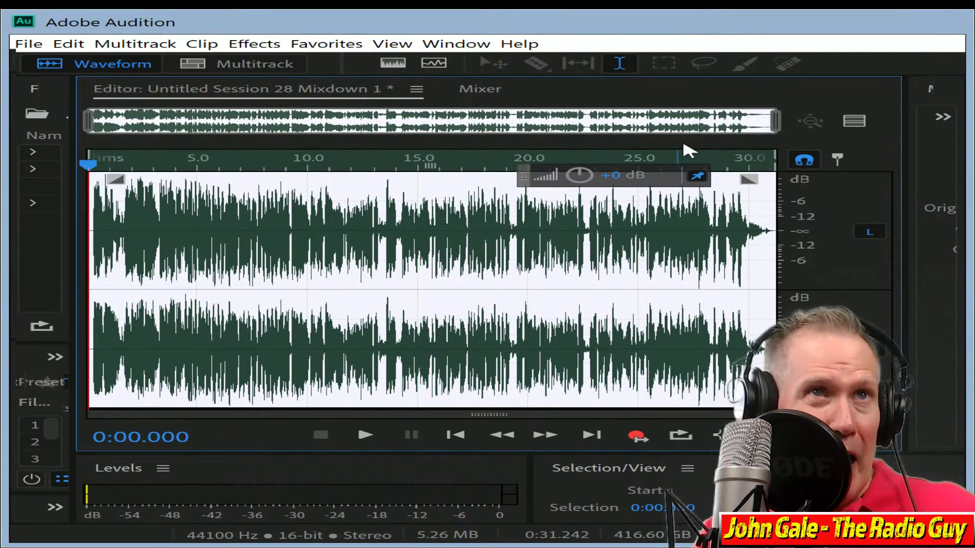
left_click(365, 436)
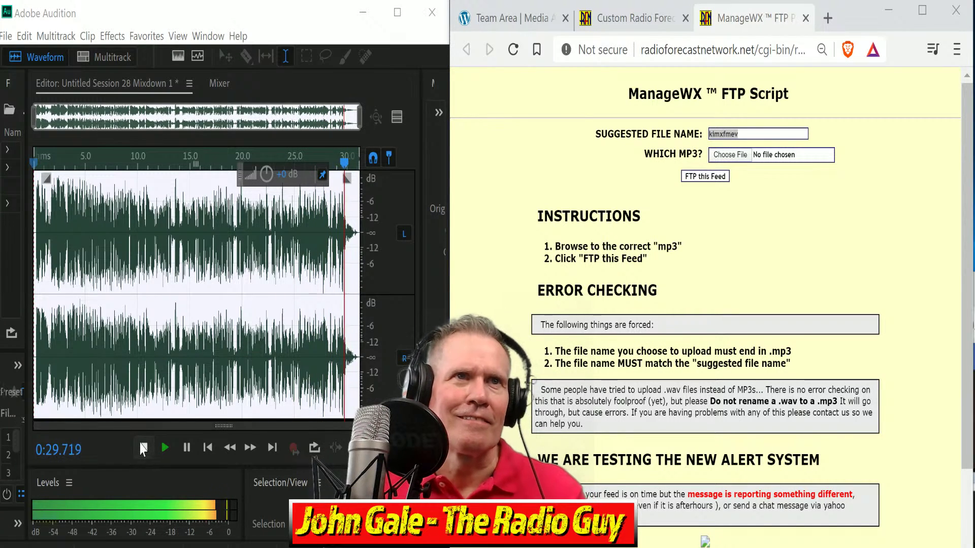
Trim the silence off the very end and the very start of the KIMX mixdown
left_click(41, 121)
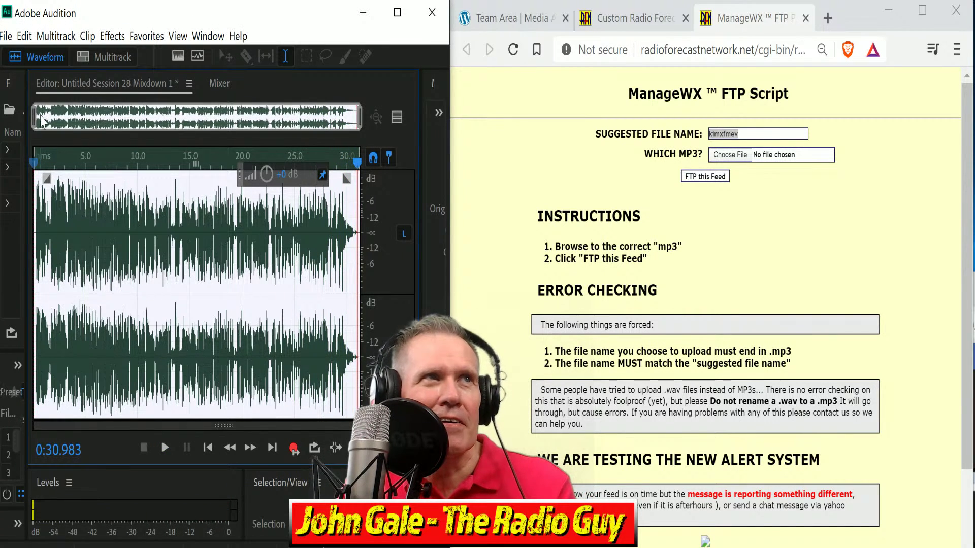
scroll(282, 152, "up", 6)
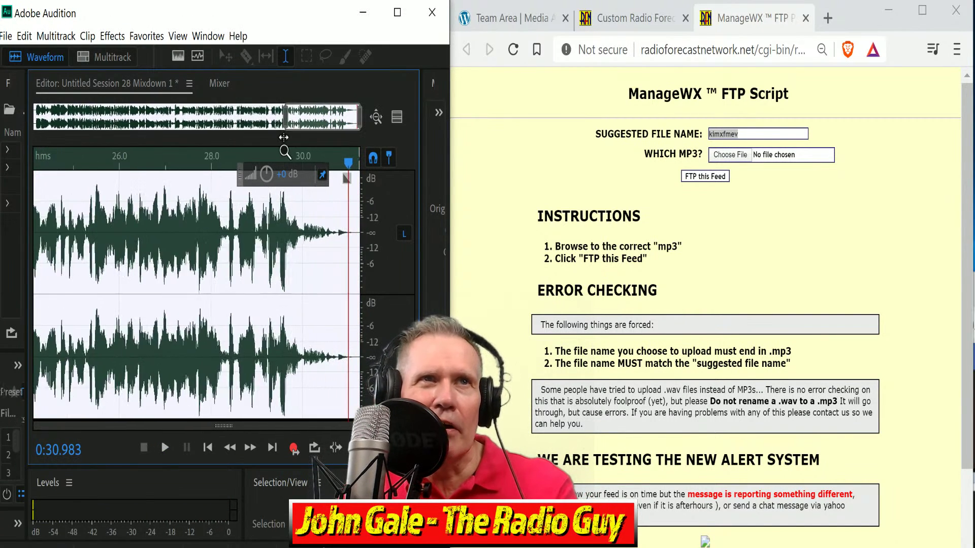
left_click(354, 229)
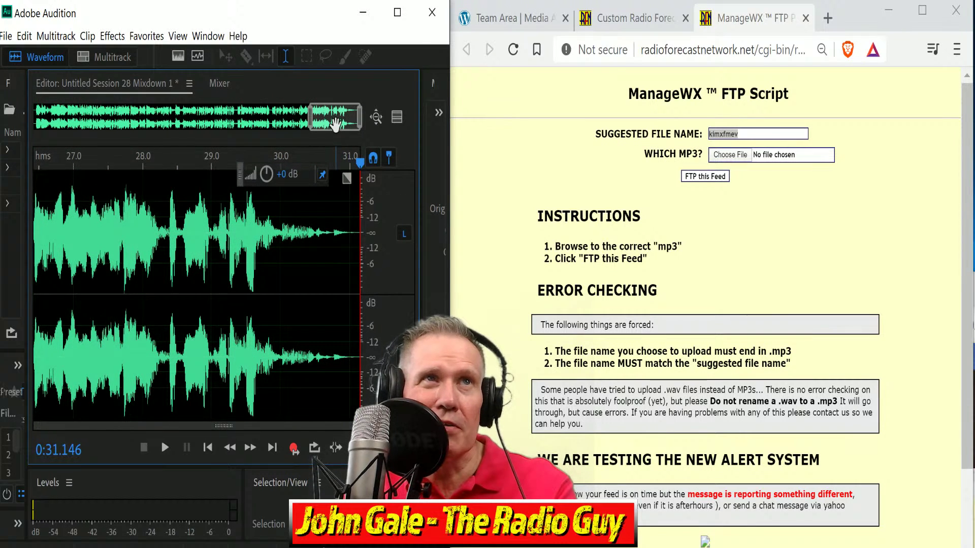
left_click_drag(336, 123, 2, 148)
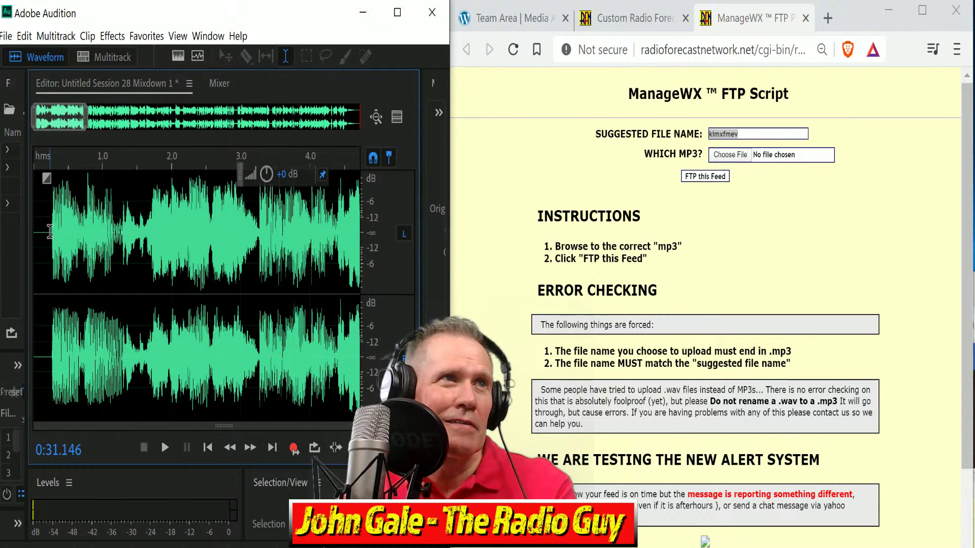
left_click_drag(52, 234, 1, 271)
key("Delete")
left_click_drag(72, 121, 436, 126)
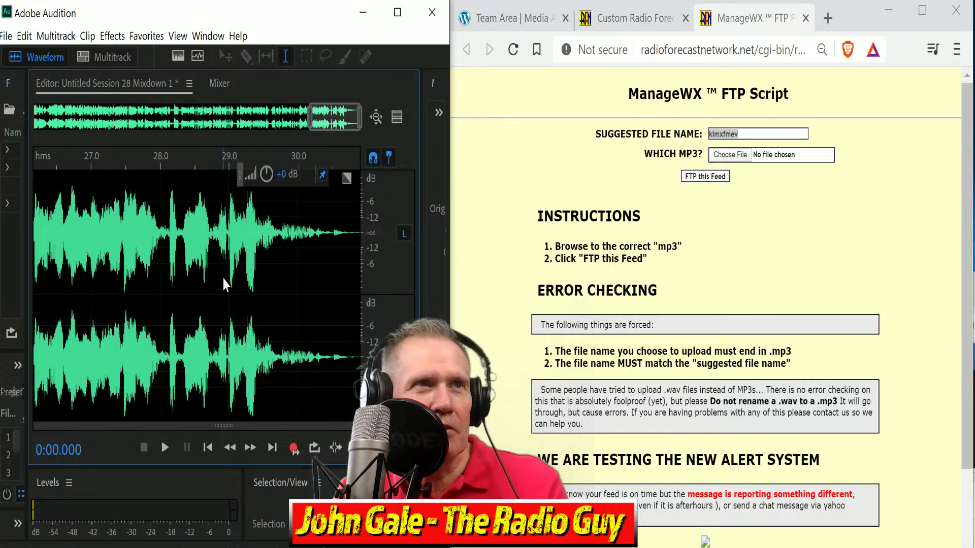
Export the trimmed KIMX mixdown to E: as an MP3 named kimxfmev
key("ctrl+shift+e")
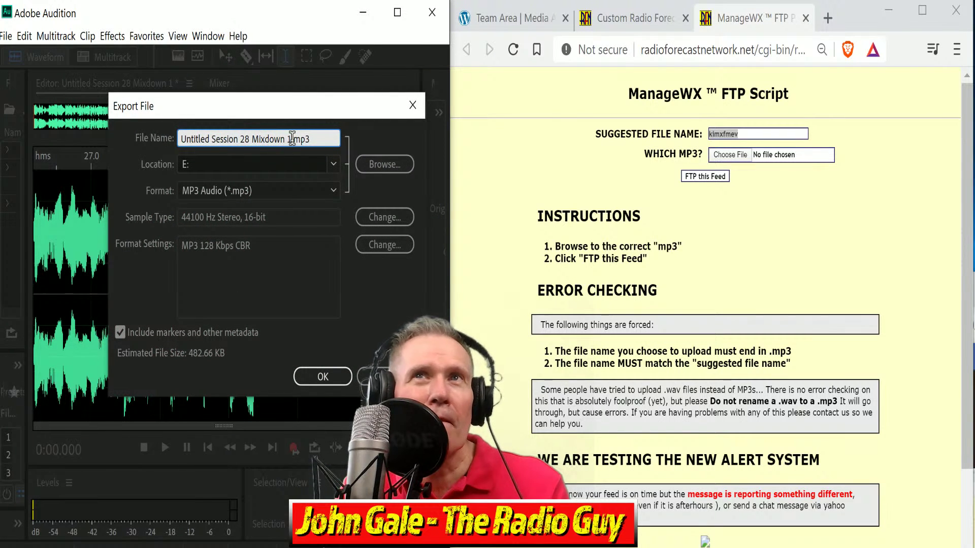
left_click_drag(292, 139, 0, 198)
type("kimxfmev")
left_click(321, 377)
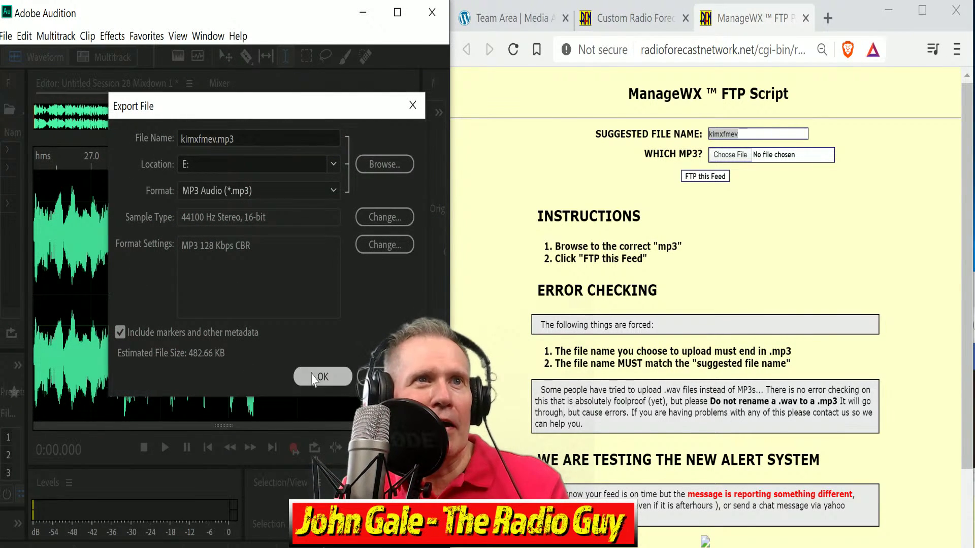
key("Return")
Upload kimxfmev.mp3 from the E: drive through the FTP form in the browser and continue to the KHAT forecast page
left_click(730, 154)
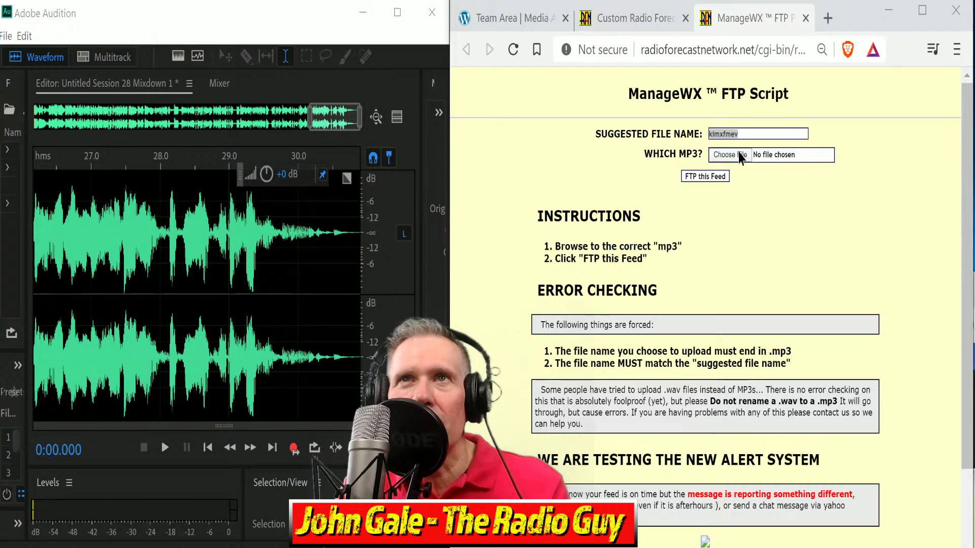
left_click_drag(746, 144, 772, 301)
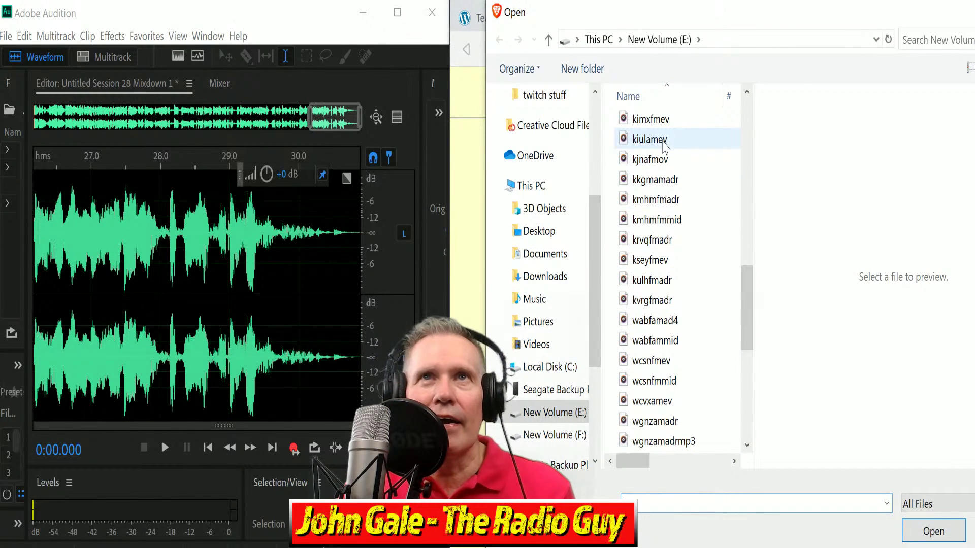
left_click(651, 119)
left_click(947, 531)
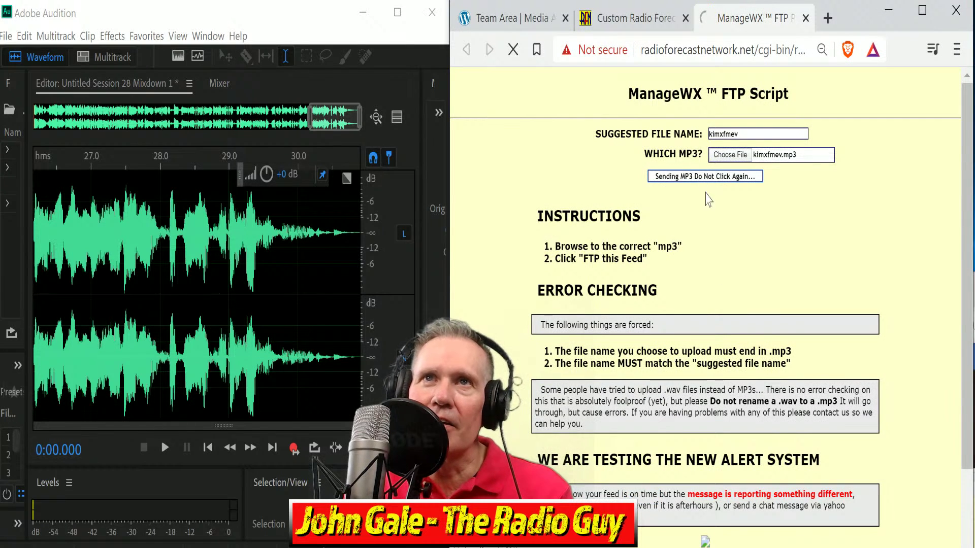
left_click(731, 335)
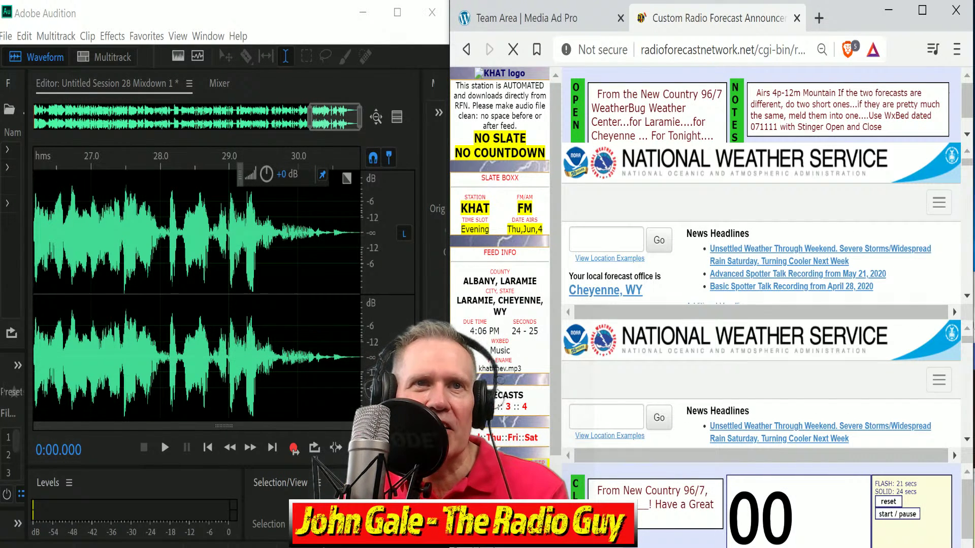
Return to Audition and close all open files without saving any changes
left_click(77, 15)
left_click(6, 36)
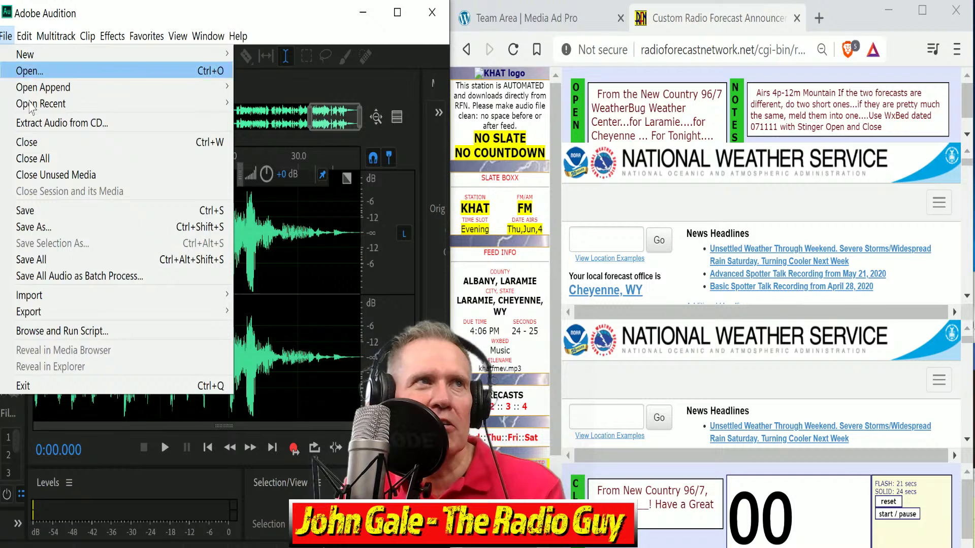
left_click(81, 156)
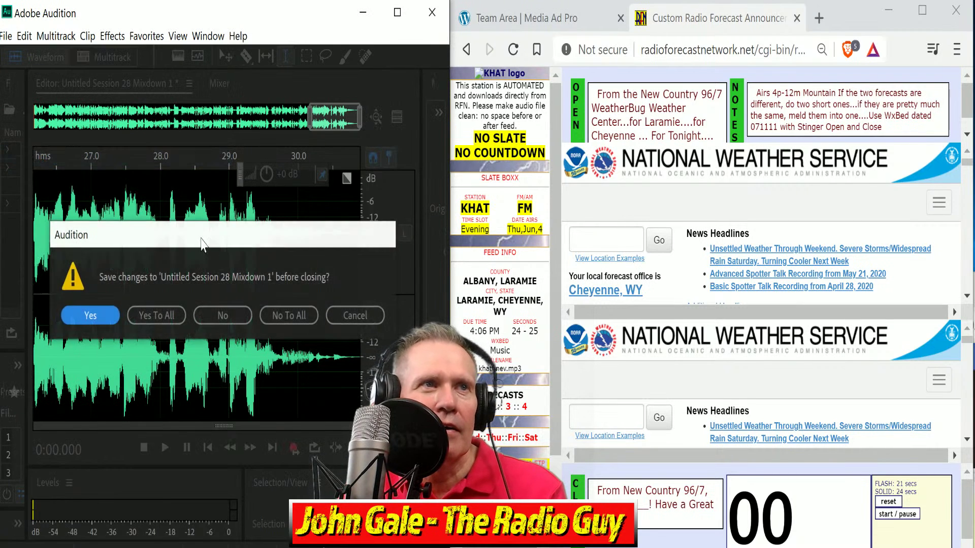
left_click(288, 315)
Create a new multitrack session from the KHAT WX template
left_click(108, 59)
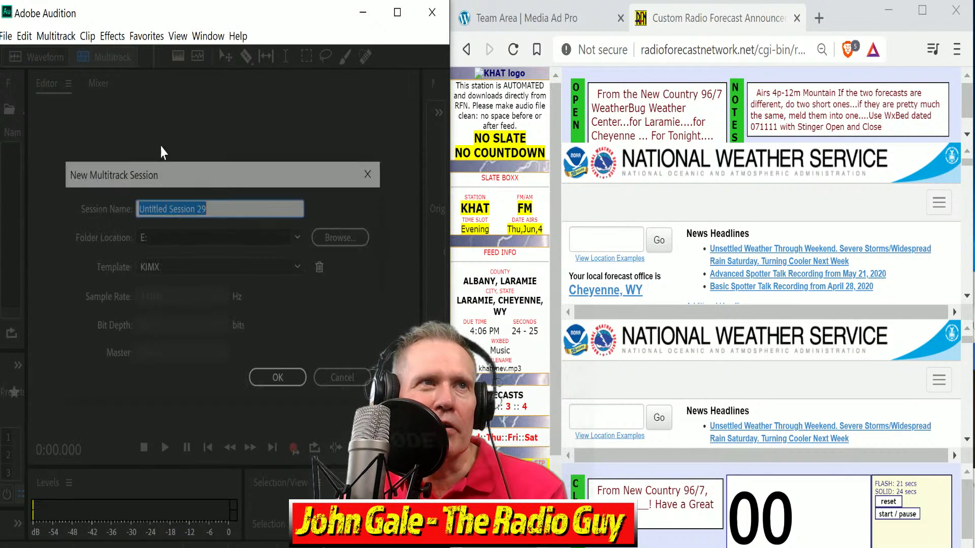
left_click(301, 268)
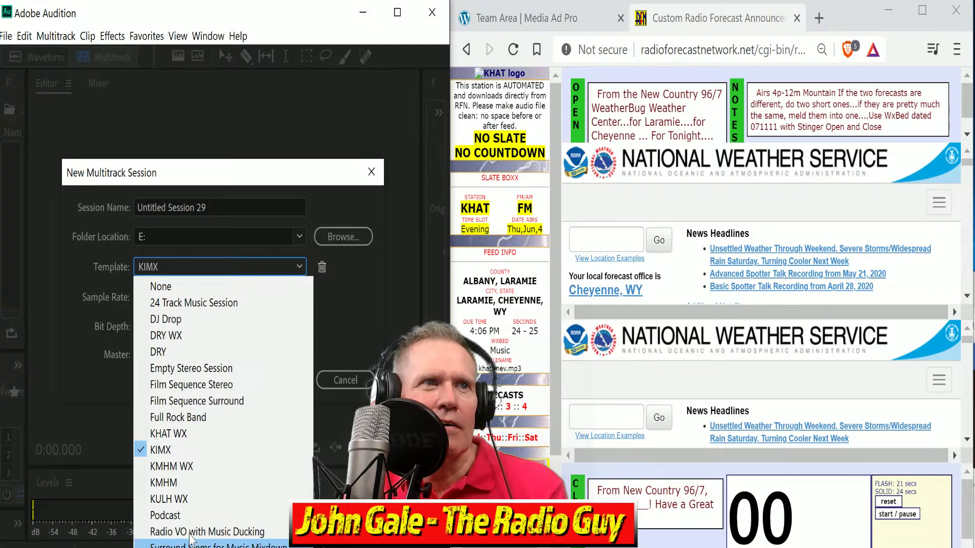
left_click(188, 433)
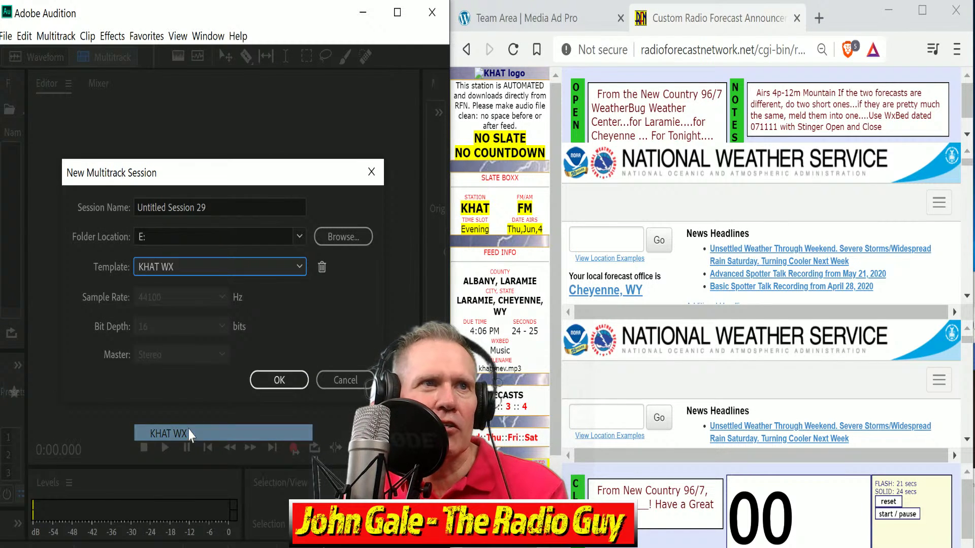
left_click(277, 380)
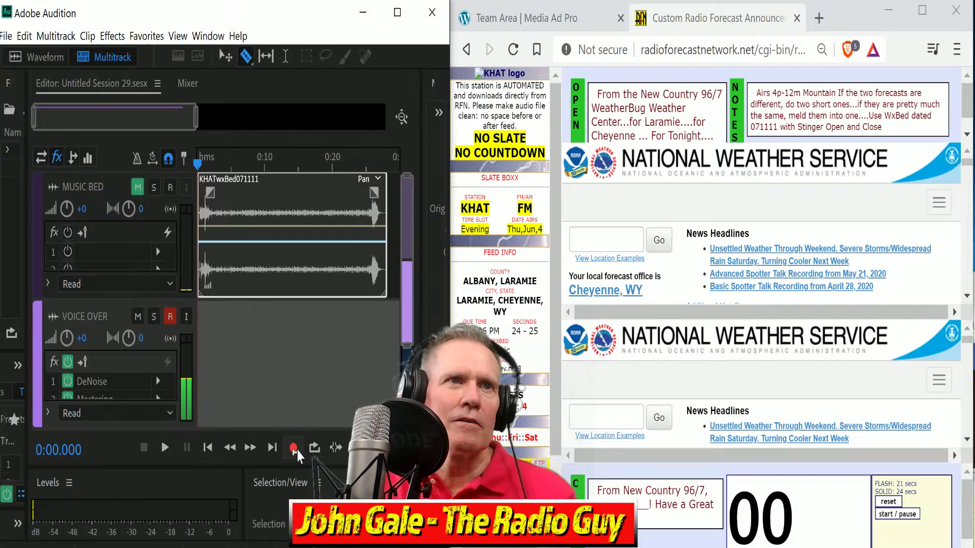
Start recording the voice-over and bring the Laramie and Cheyenne extended forecasts into view for reading
left_click(294, 448)
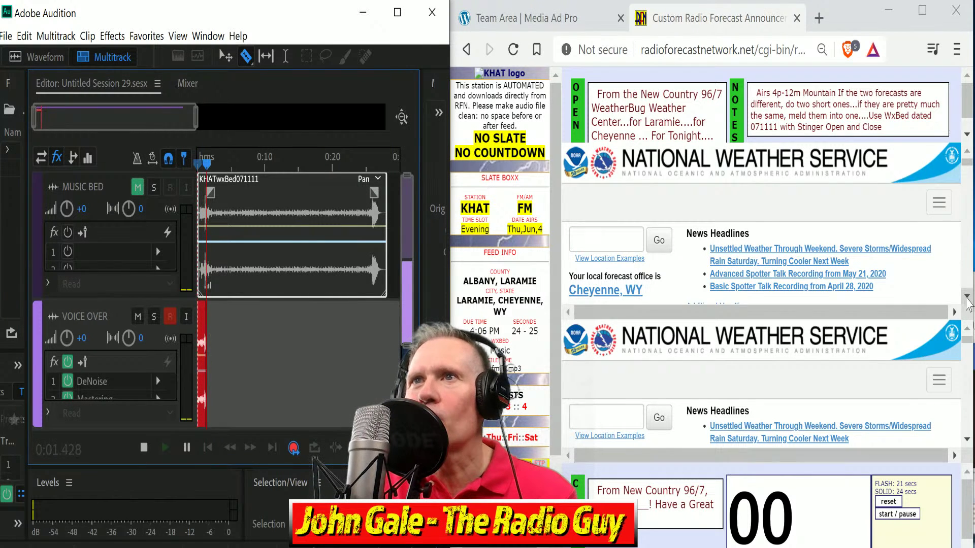
scroll(967, 303, "down", 5)
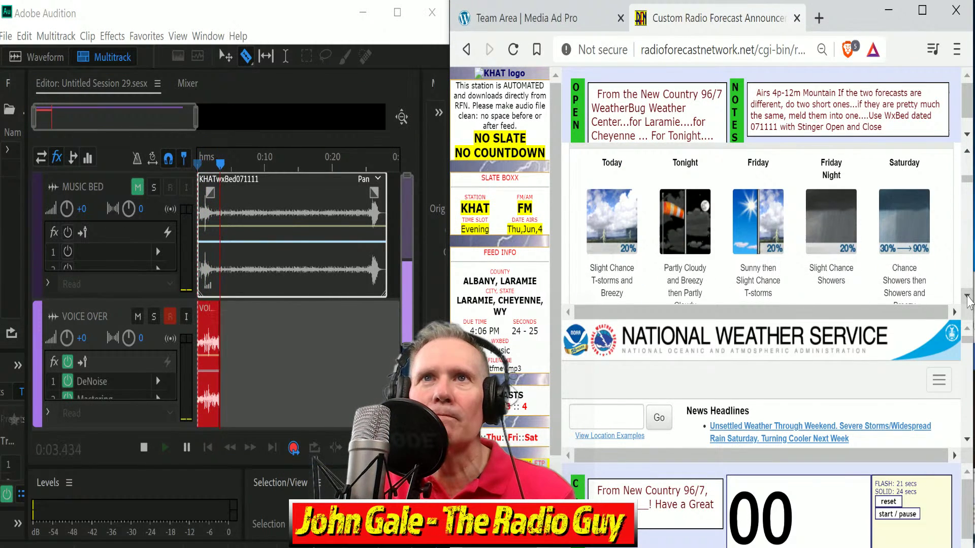
scroll(968, 302, "down", 3)
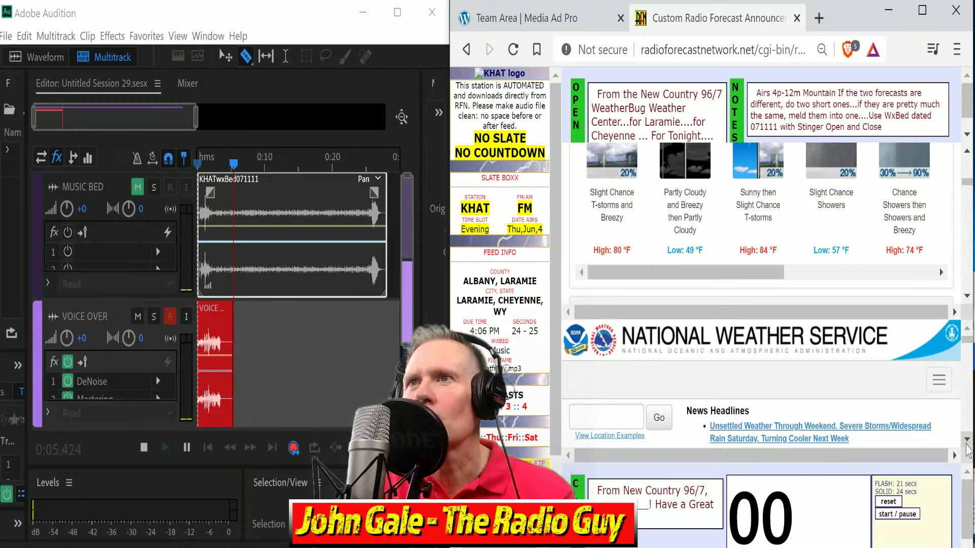
scroll(967, 445, "down", 5)
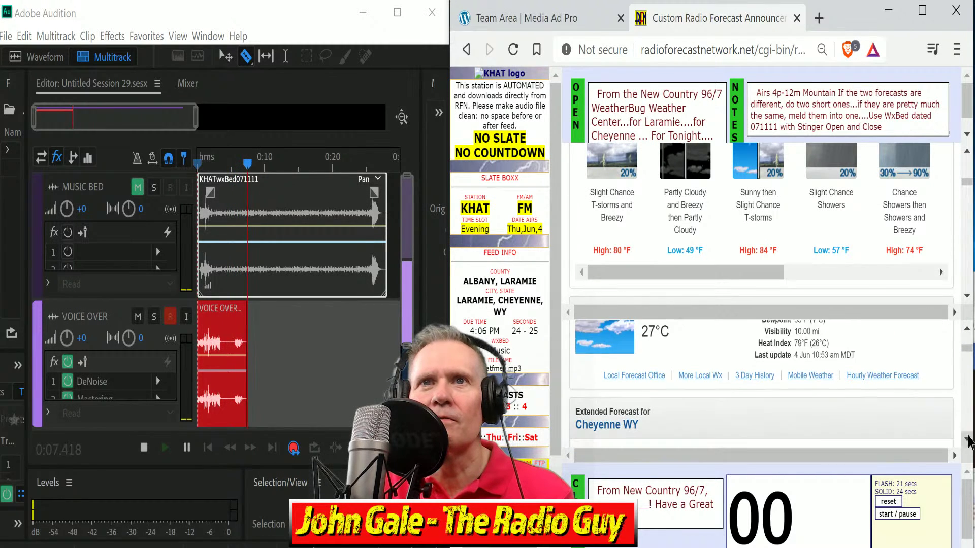
scroll(968, 441, "down", 5)
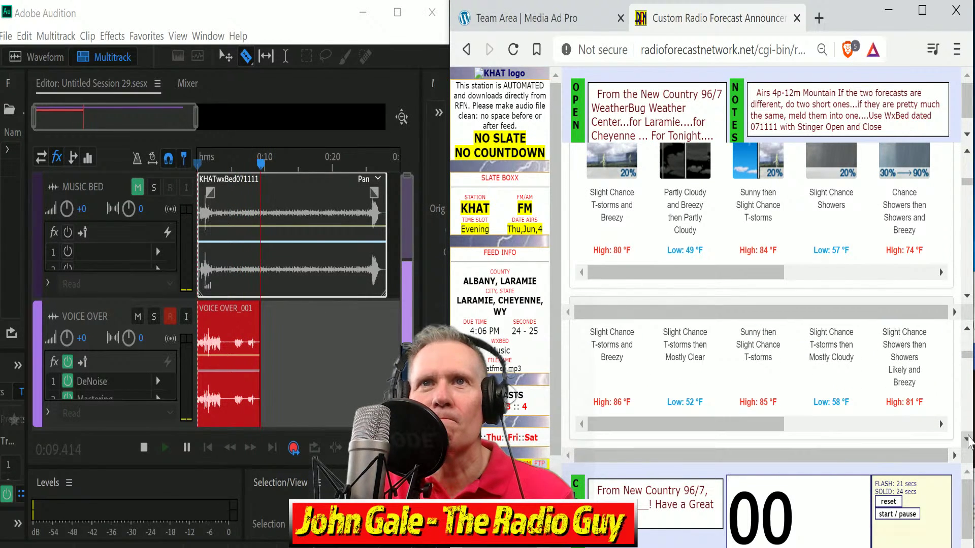
scroll(967, 130, "down", 1)
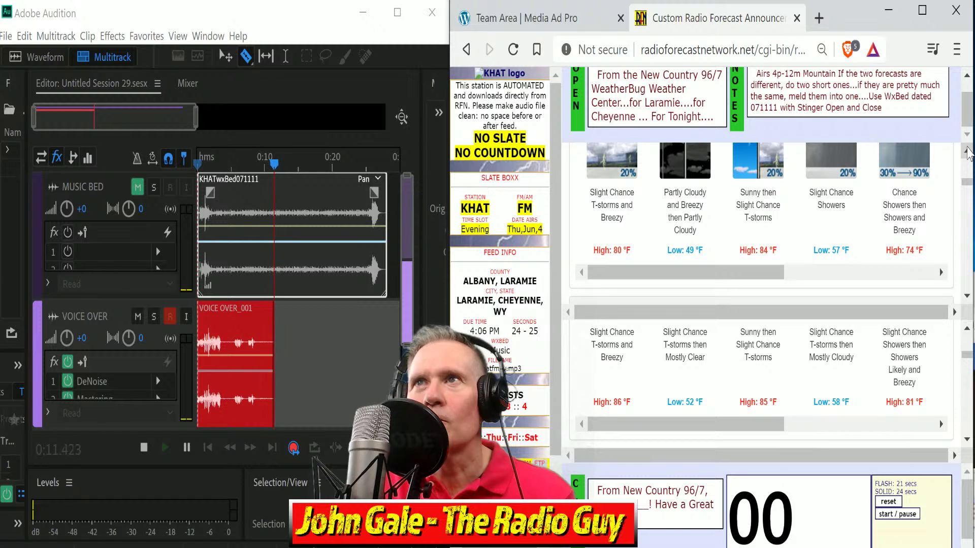
scroll(969, 158, "up", 3)
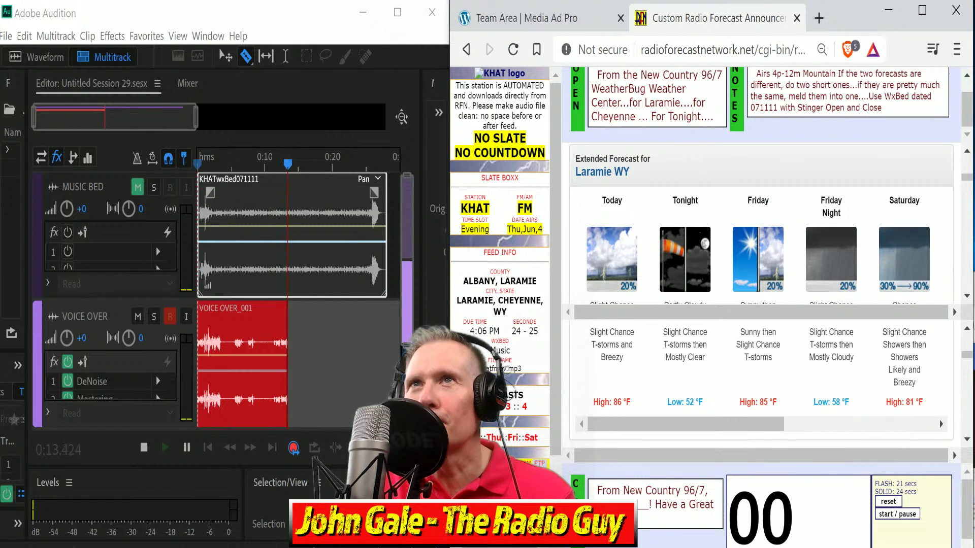
scroll(969, 292, "down", 3)
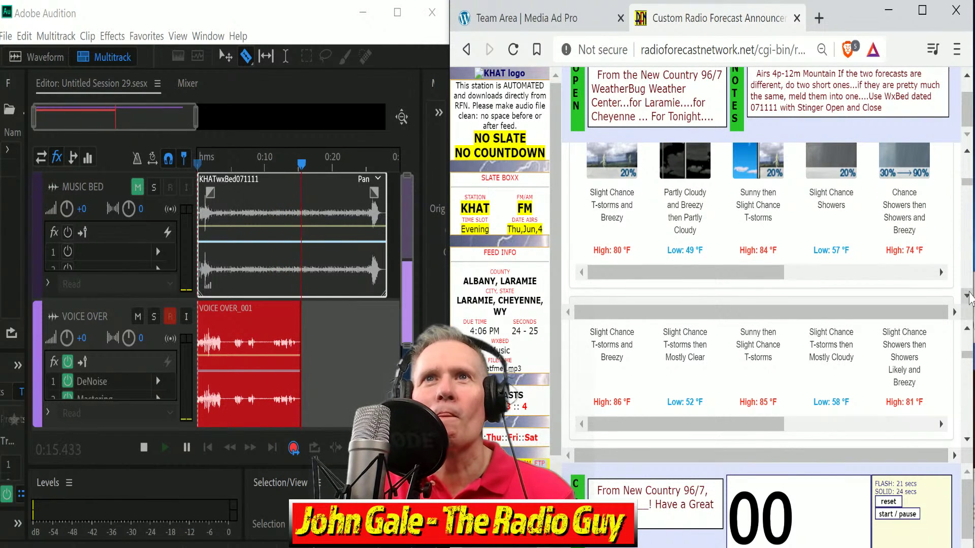
scroll(965, 167, "up", 1)
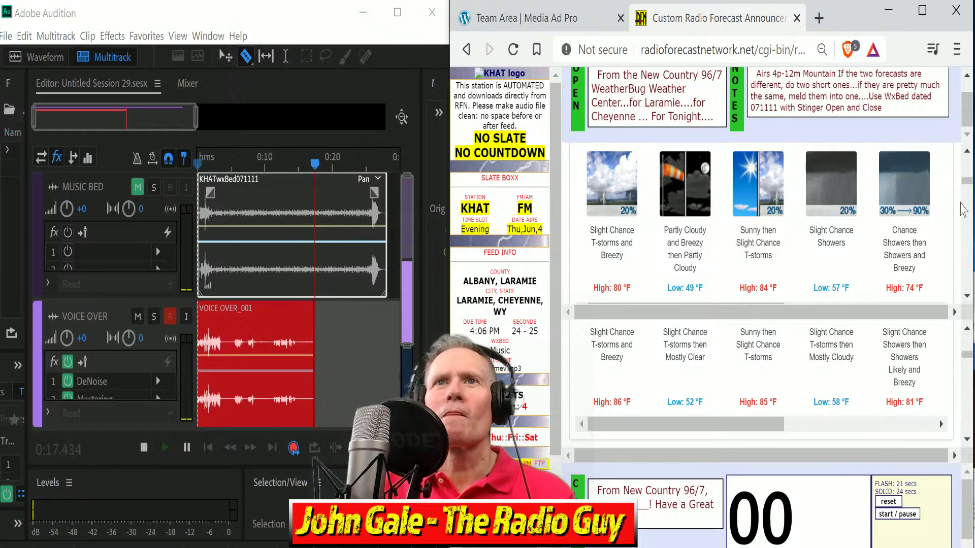
scroll(967, 447, "down", 1)
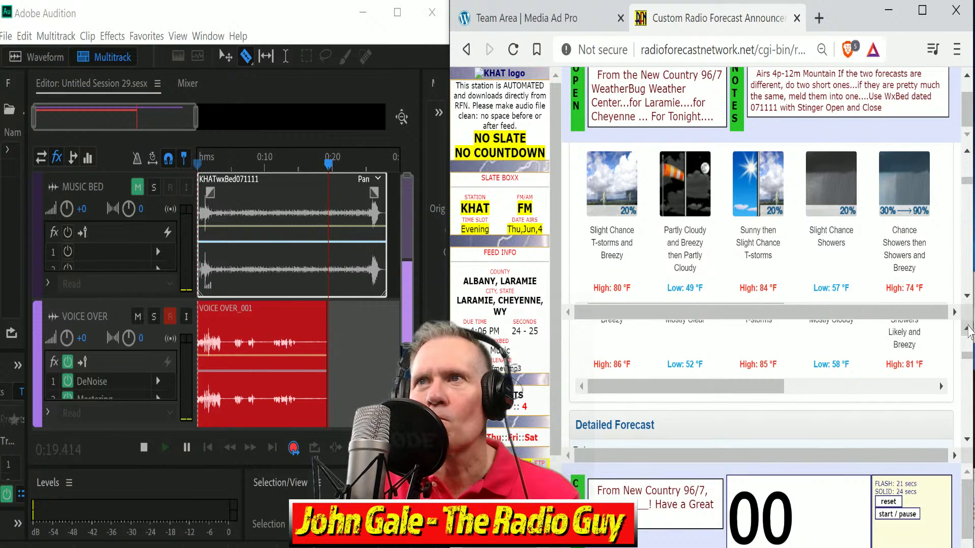
scroll(969, 330, "up", 3)
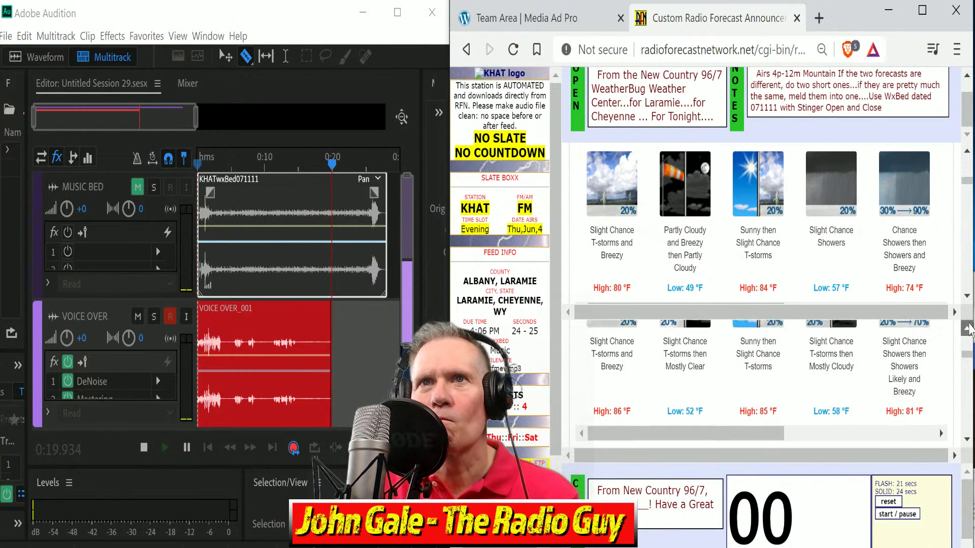
Record the KHAT forecast takes timed with the page's stopwatch, resetting it for the final take, and stop recording at about 1:14
left_click(908, 516)
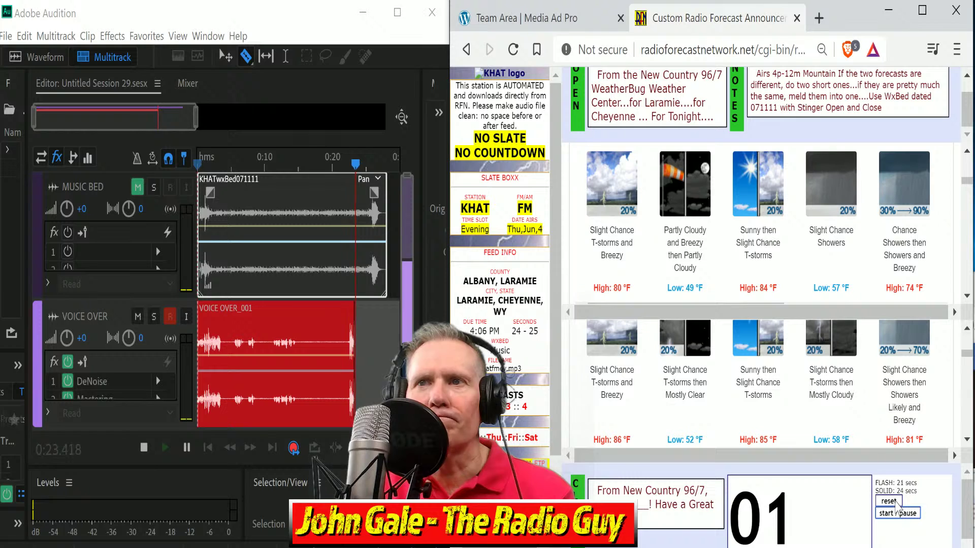
left_click(897, 502)
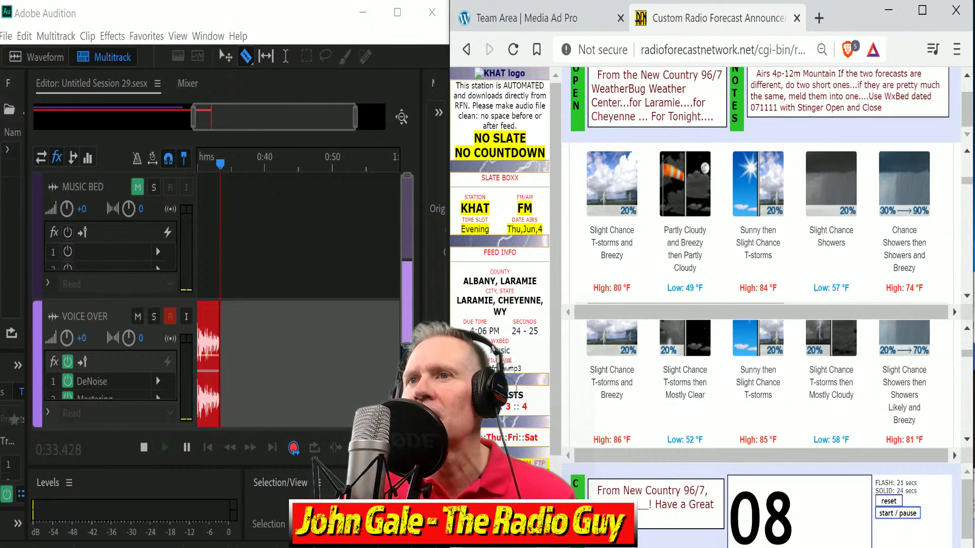
left_click(898, 514)
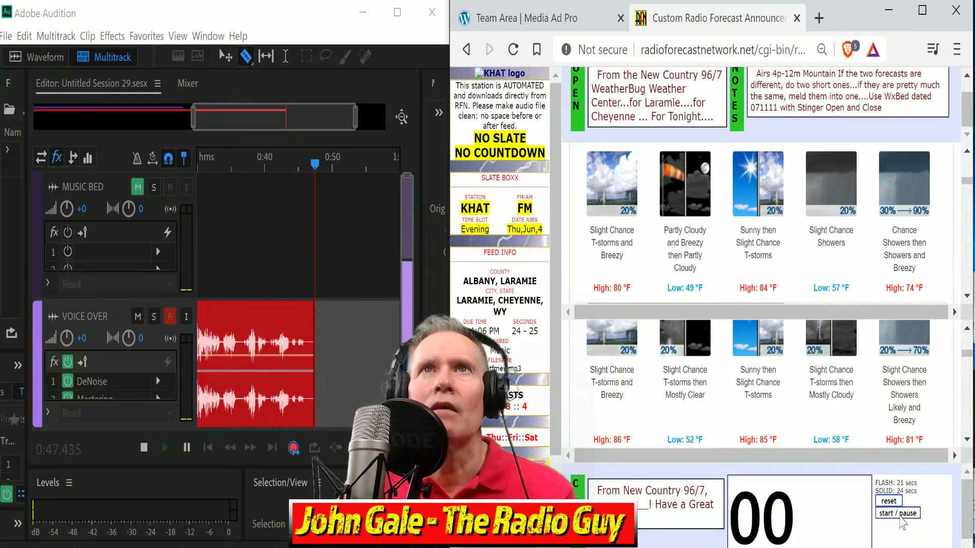
left_click(903, 515)
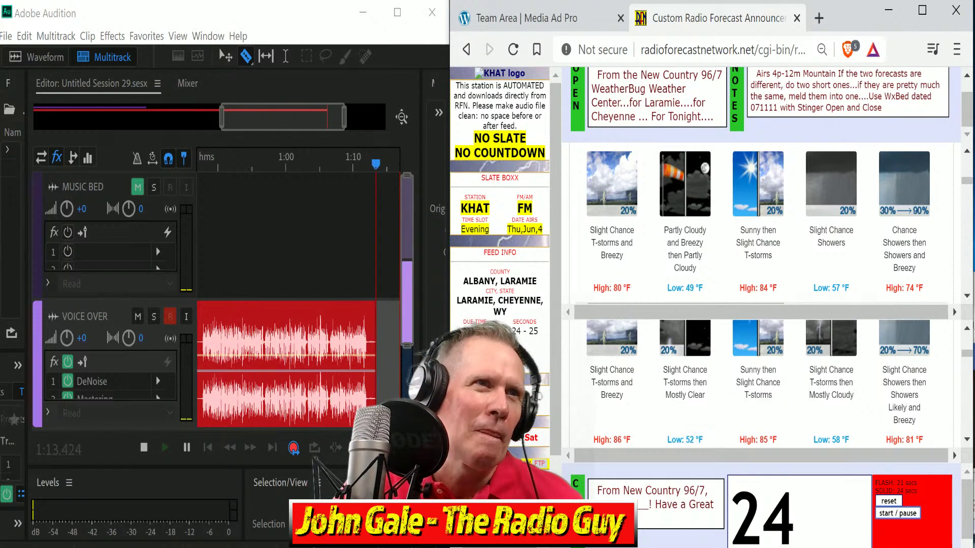
left_click(143, 447)
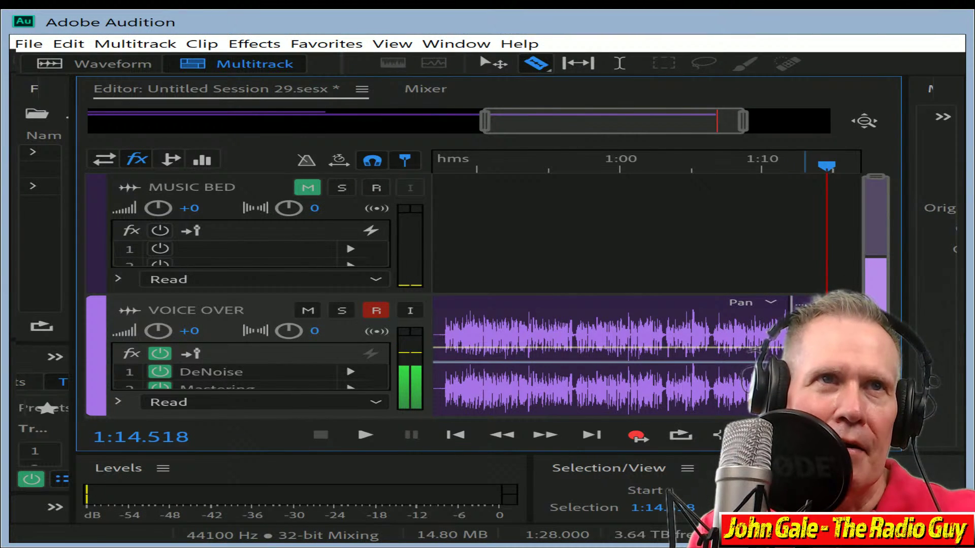
Split the voice-over clip around the final take and delete the leftover tail and everything before about 0:48
left_click_drag(679, 119, 562, 120)
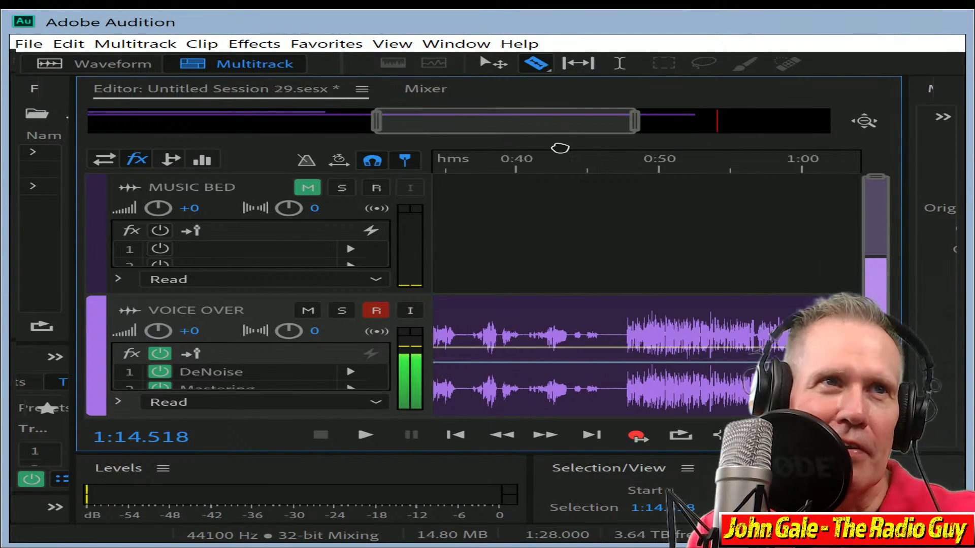
left_click(654, 339)
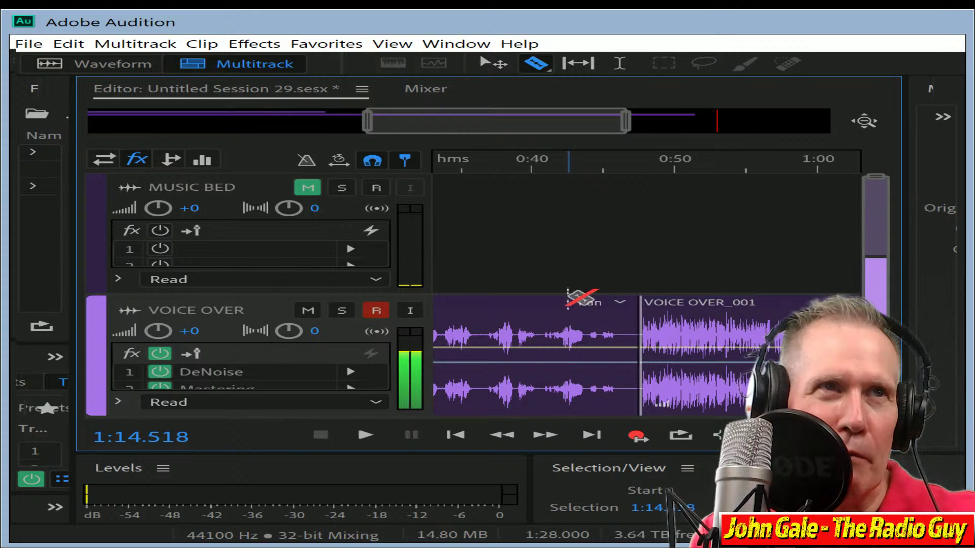
left_click(599, 307)
key("Delete")
Align the start of the voice-over clip with the end of the music bed's opening at 0:01.527 and unmute the music bed
left_click_drag(723, 304, 148, 333)
left_click(453, 164)
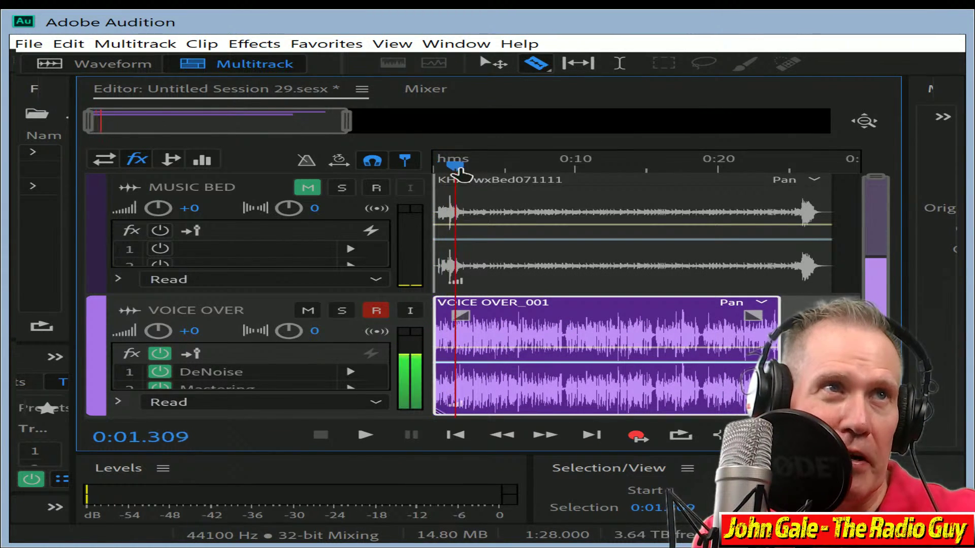
key("space")
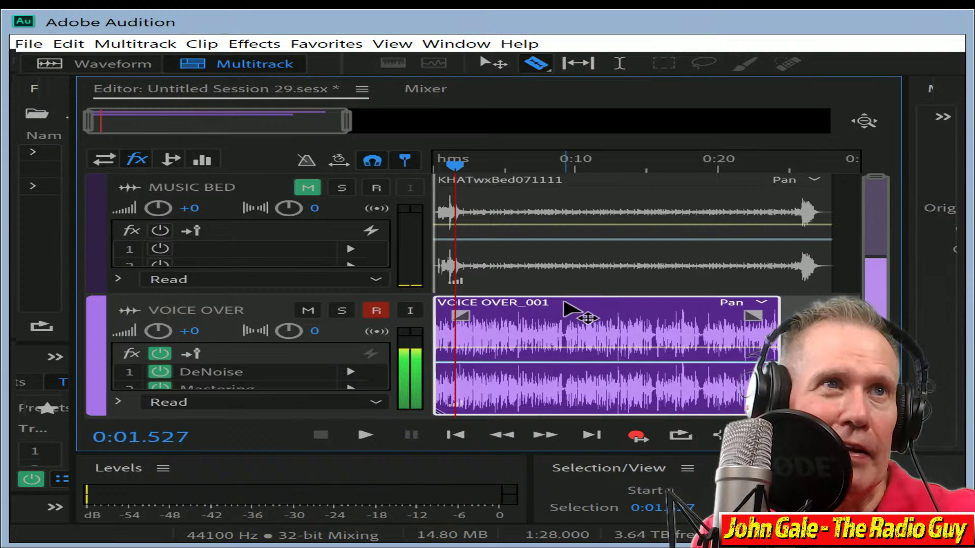
left_click_drag(572, 305, 592, 303)
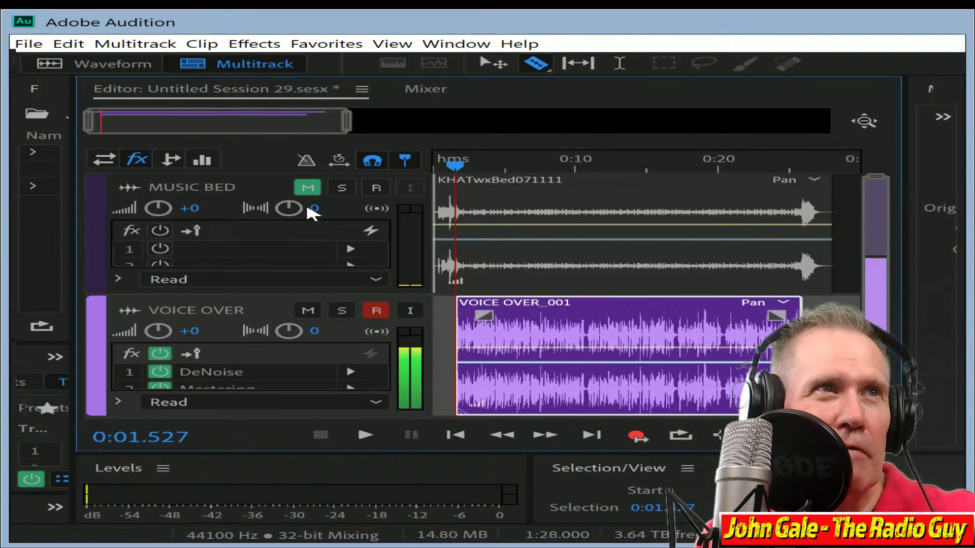
left_click(308, 187)
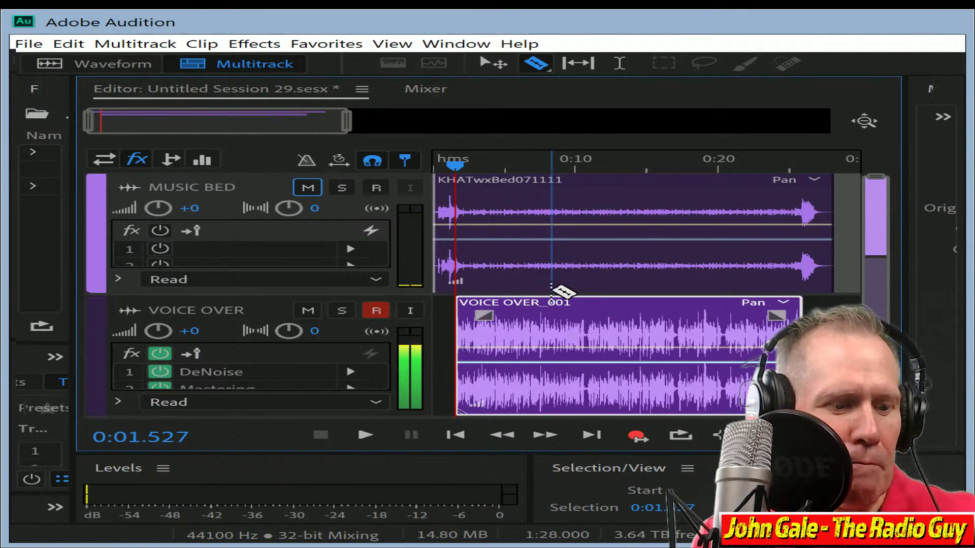
left_click(581, 349)
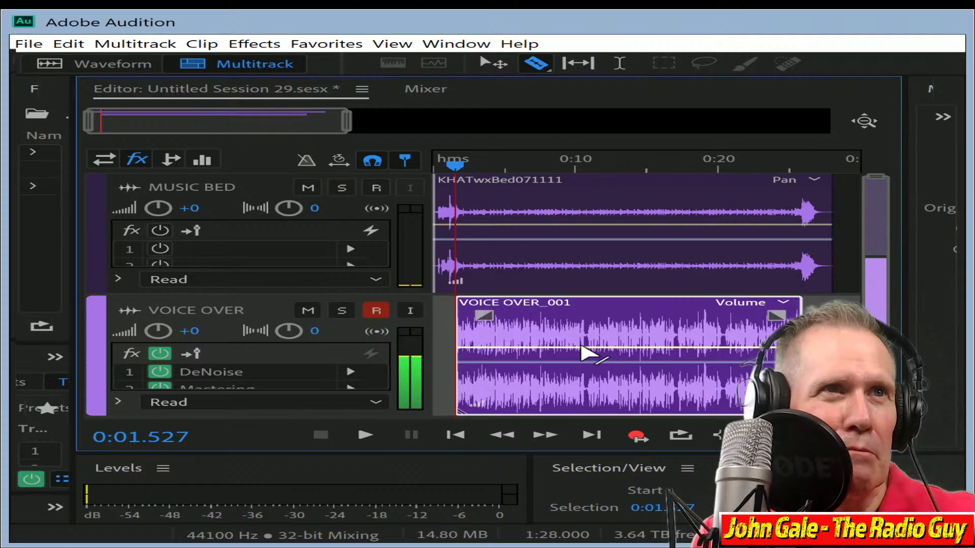
Raise the voice-over clip's volume envelope slightly and mix the whole session down to a new file
left_click_drag(582, 348, 584, 340)
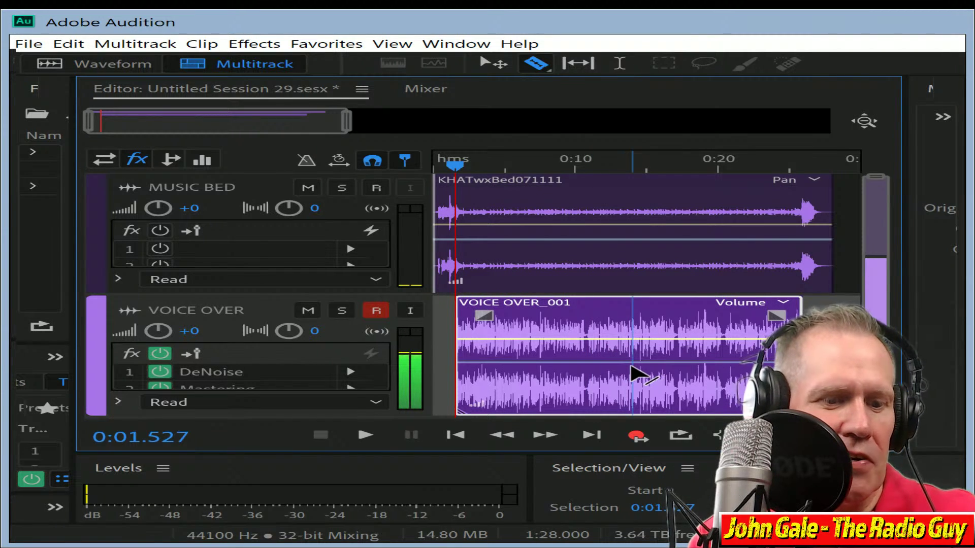
key("ctrl+shift+m")
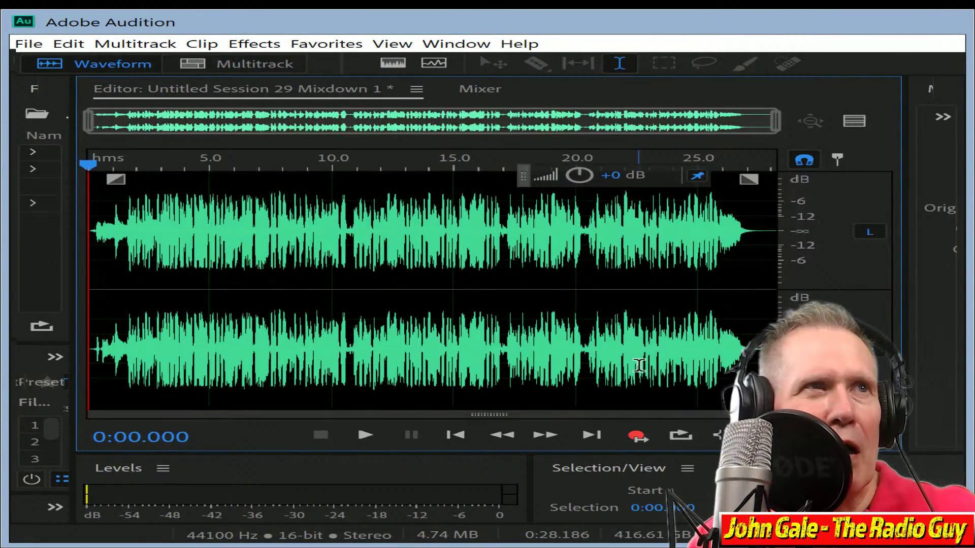
Select the entire mixdown and play it back to check the finished forecast, stopping near the end
key("ctrl+a")
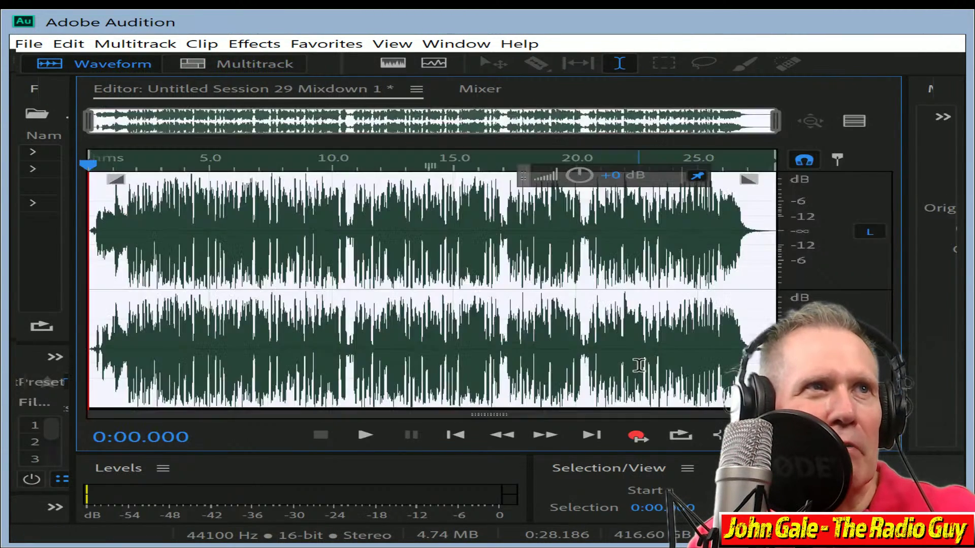
left_click(369, 437)
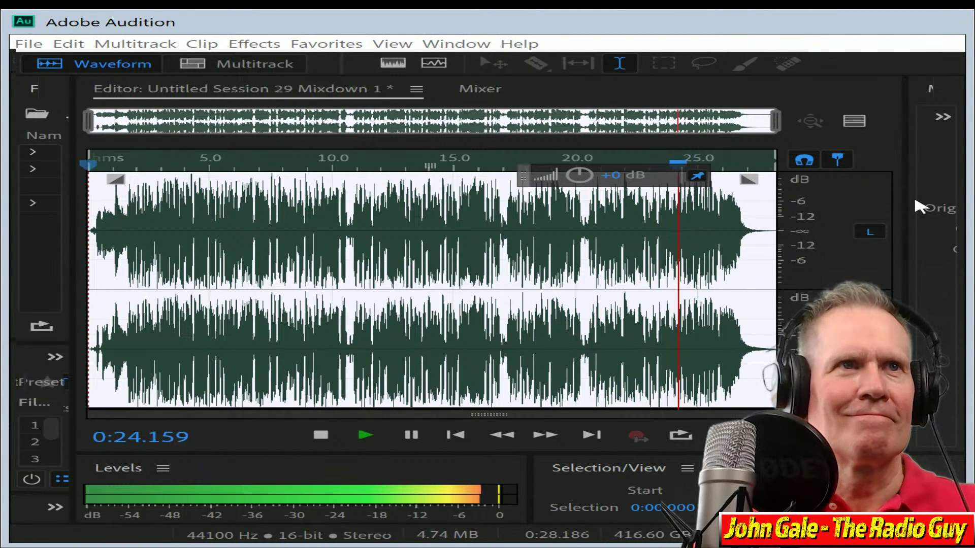
left_click(321, 437)
Trim about 0.05 s of silence from the mixdown's end and about 0.12 s from its start
left_click_drag(90, 121, 745, 121)
scroll(680, 165, "up", 1)
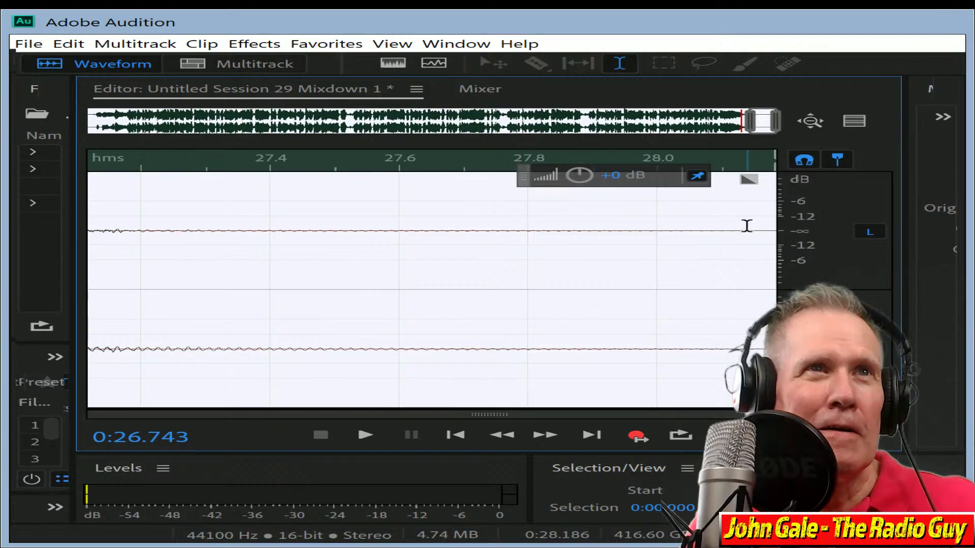
left_click_drag(745, 226, 780, 226)
key("Delete")
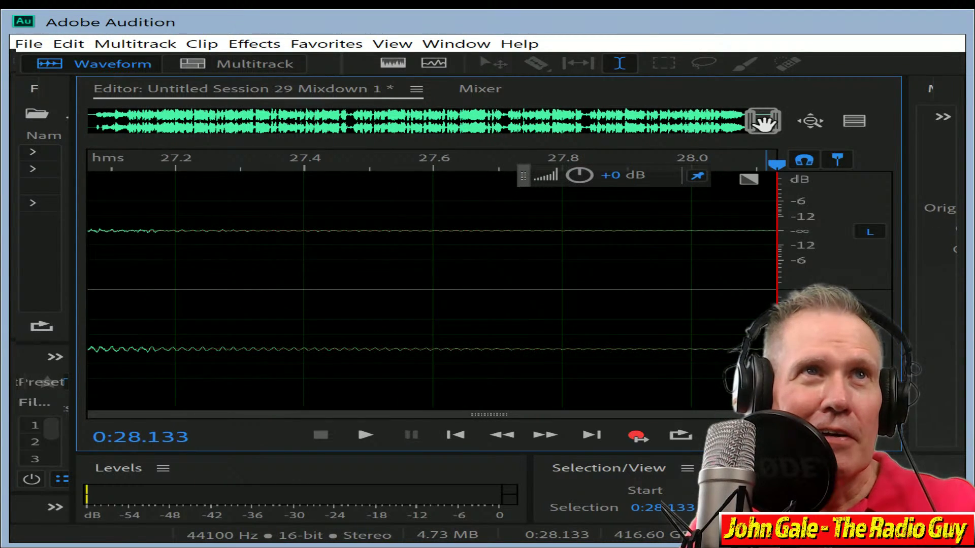
left_click_drag(764, 122, 15, 150)
left_click_drag(161, 219, 15, 250)
key("Delete")
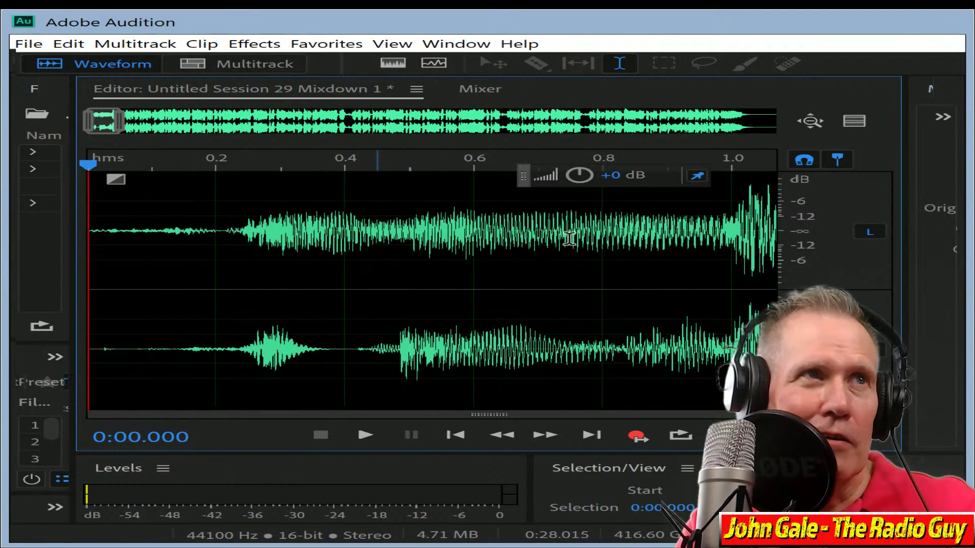
key("backslash")
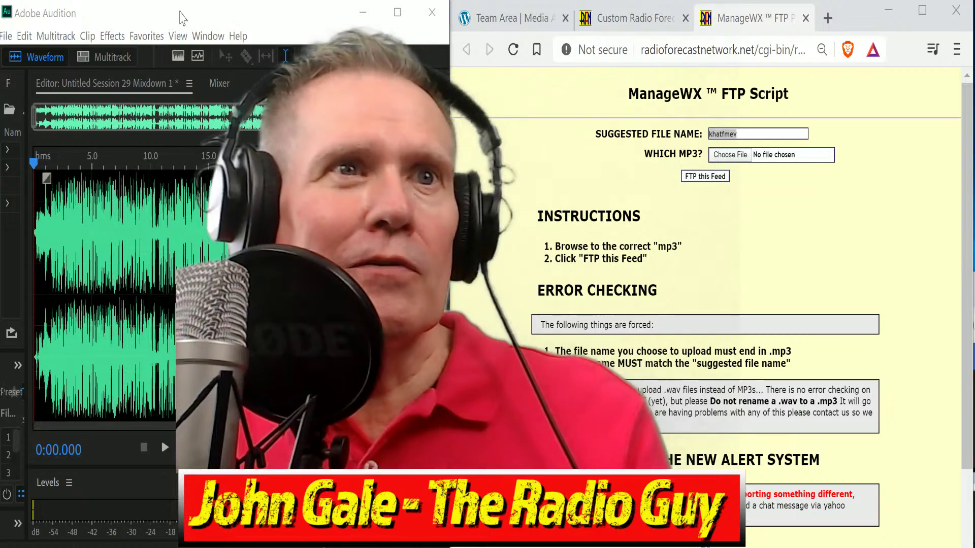
Export the trimmed mixdown to E: as khatfmev.mp3 in MP3 Audio format
left_click(193, 19)
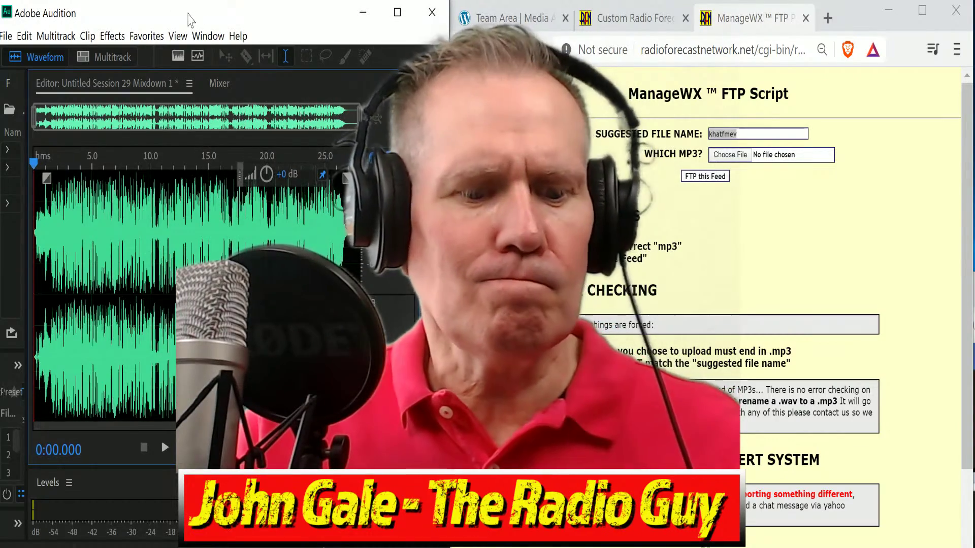
key("ctrl+shift+e")
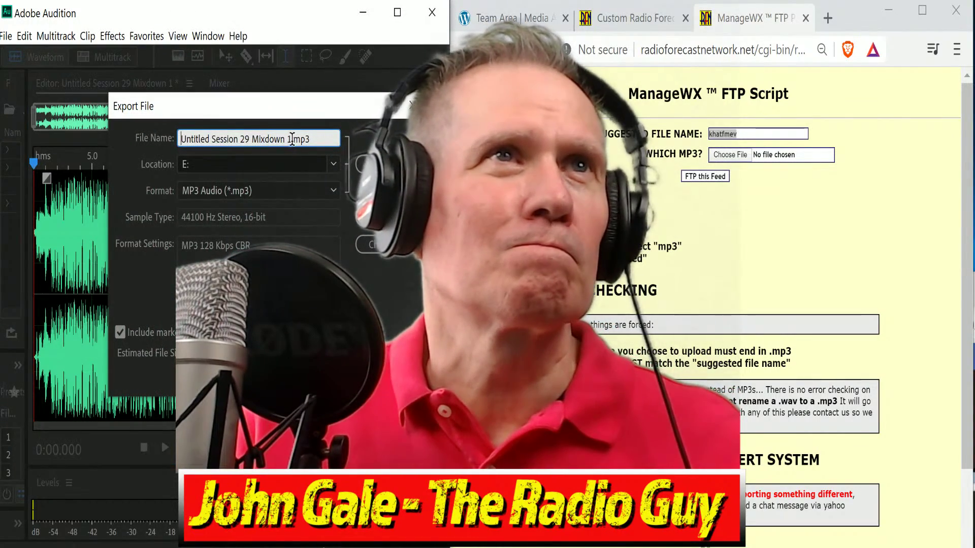
left_click_drag(294, 140, 179, 139)
type("khatfmev")
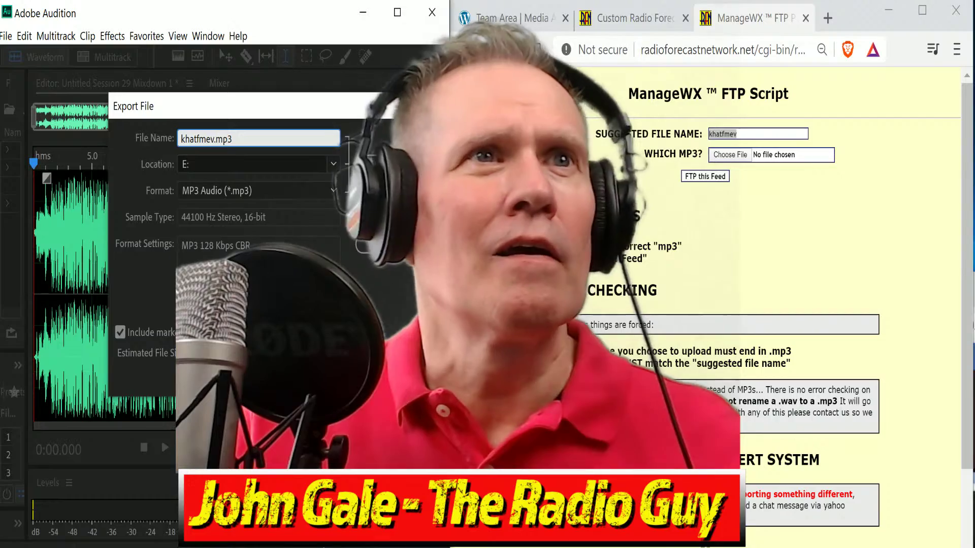
key("Return")
left_click(325, 280)
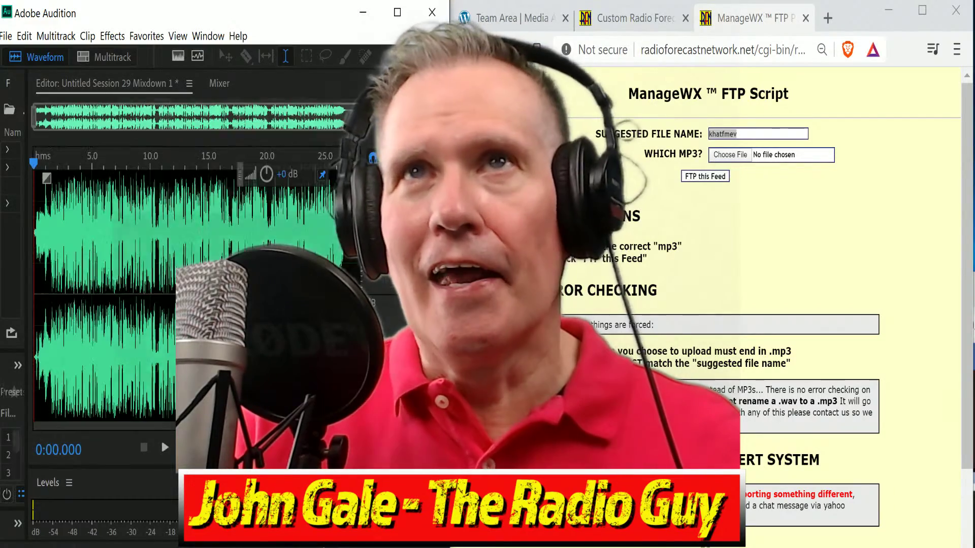
Switch to the ManageWX FTP page in the browser, upload khatfmev.mp3 from E:, and close the results window
left_click(727, 155)
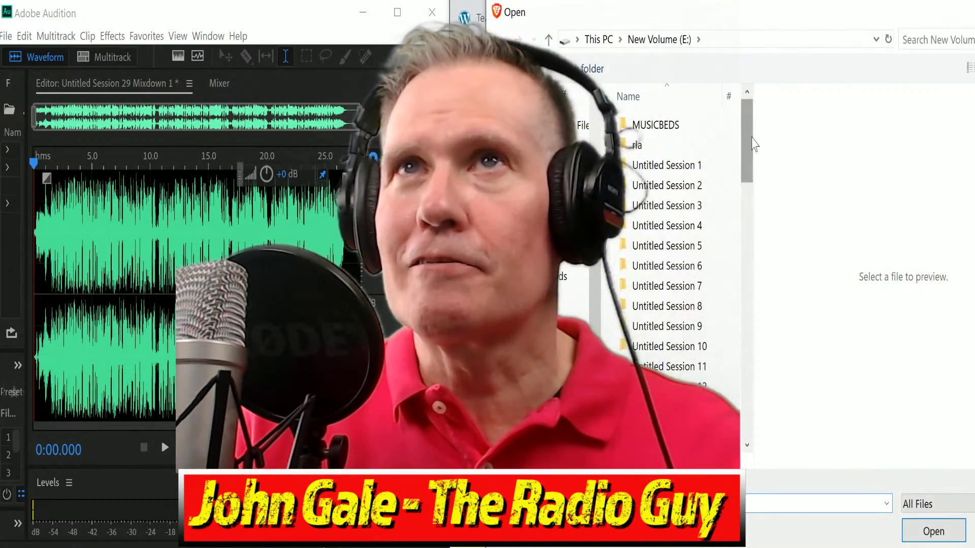
scroll(728, 305, "down", 15)
scroll(671, 182, "up", 1)
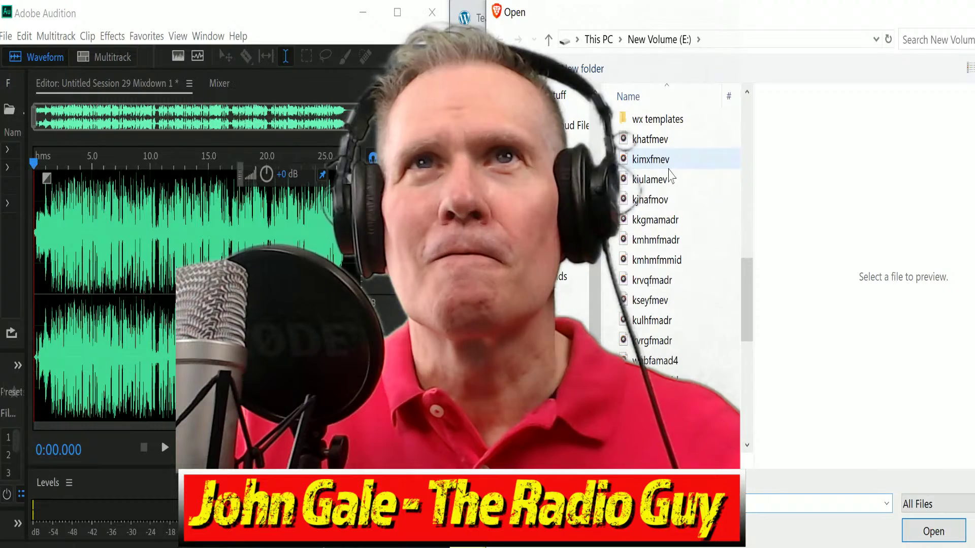
left_click(665, 138)
left_click(933, 531)
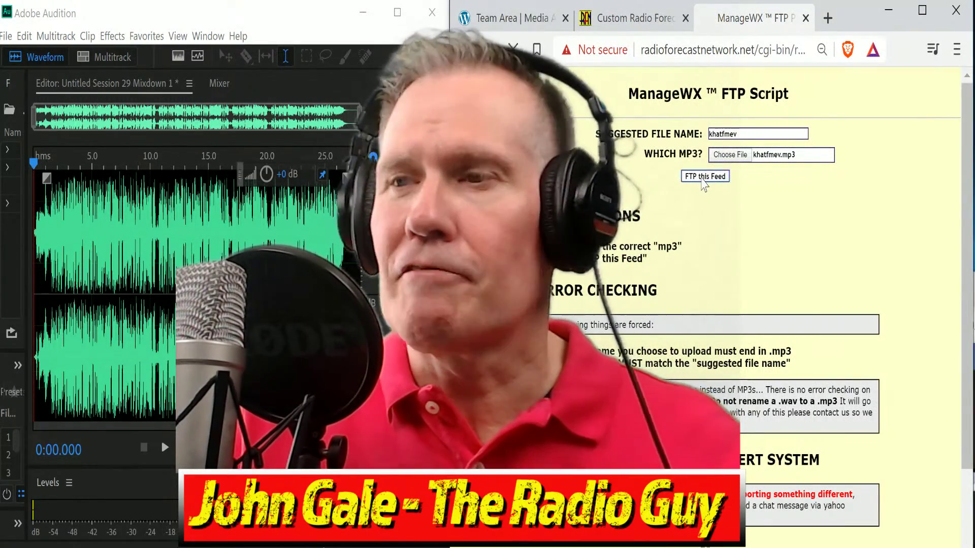
left_click(705, 176)
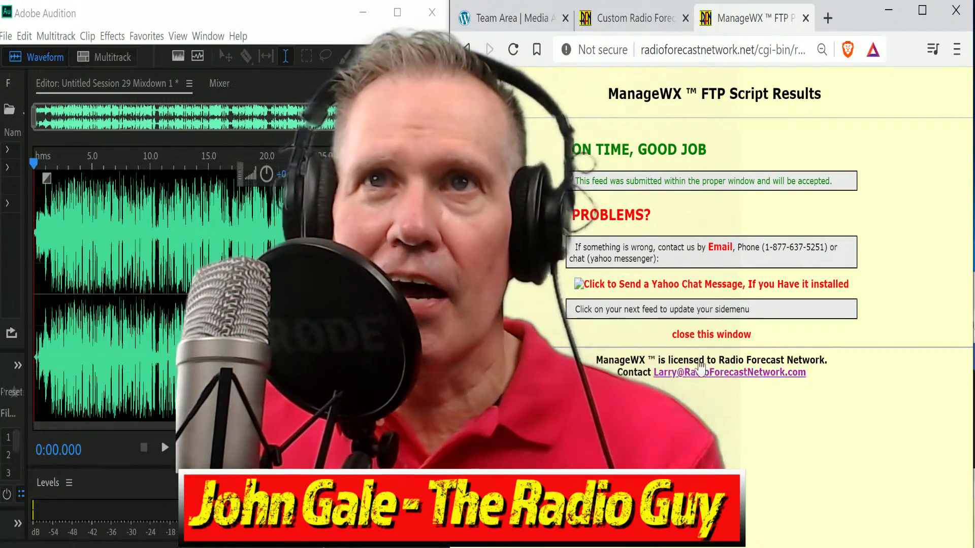
left_click(711, 334)
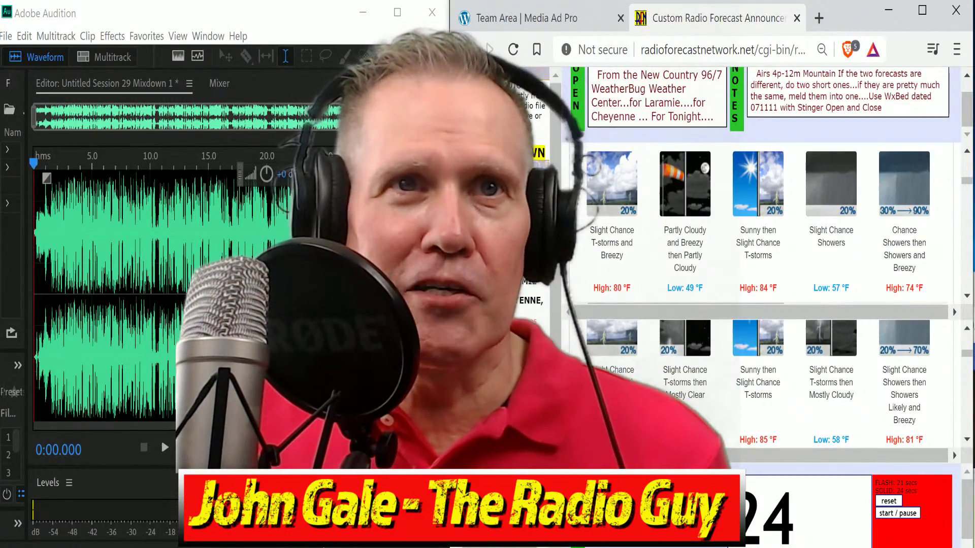